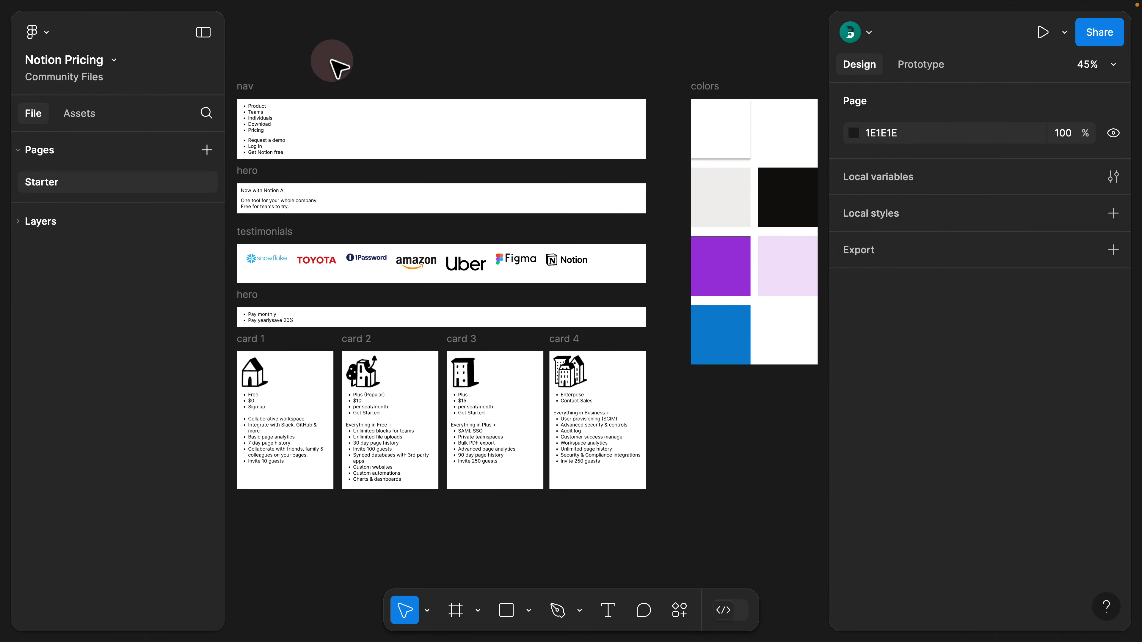
Examine the starter content: the nav, hero, testimonials, section and card frames, and the colors frame.
{"action": "key", "text": "super+period"}
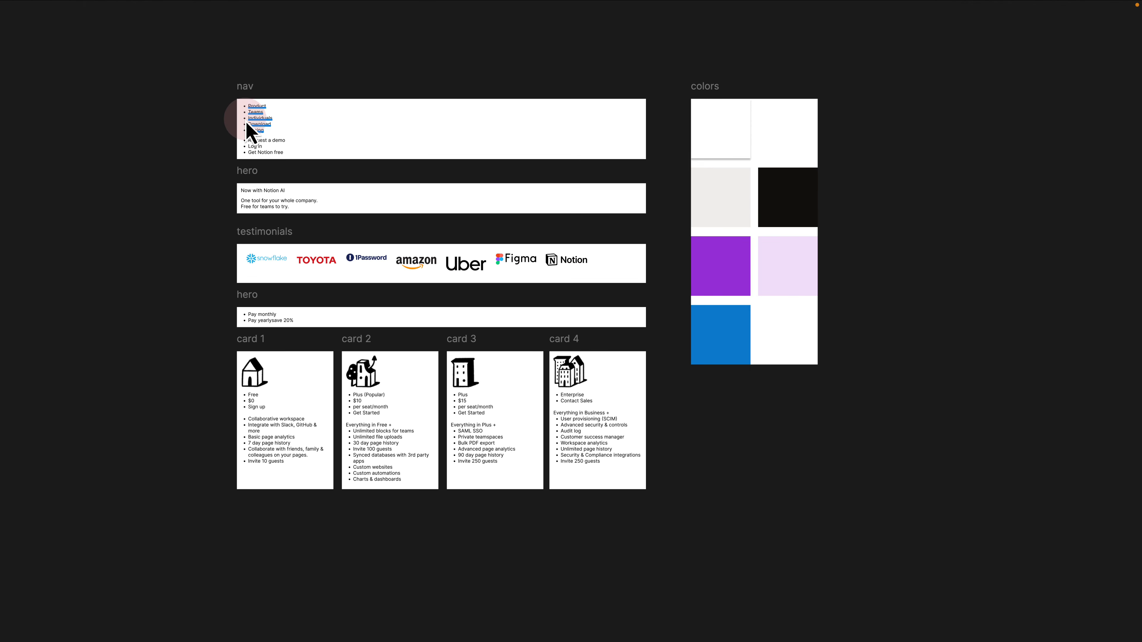
{"action": "scroll", "coordinate": [234, 135], "scroll_direction": "up", "scroll_amount": 5}
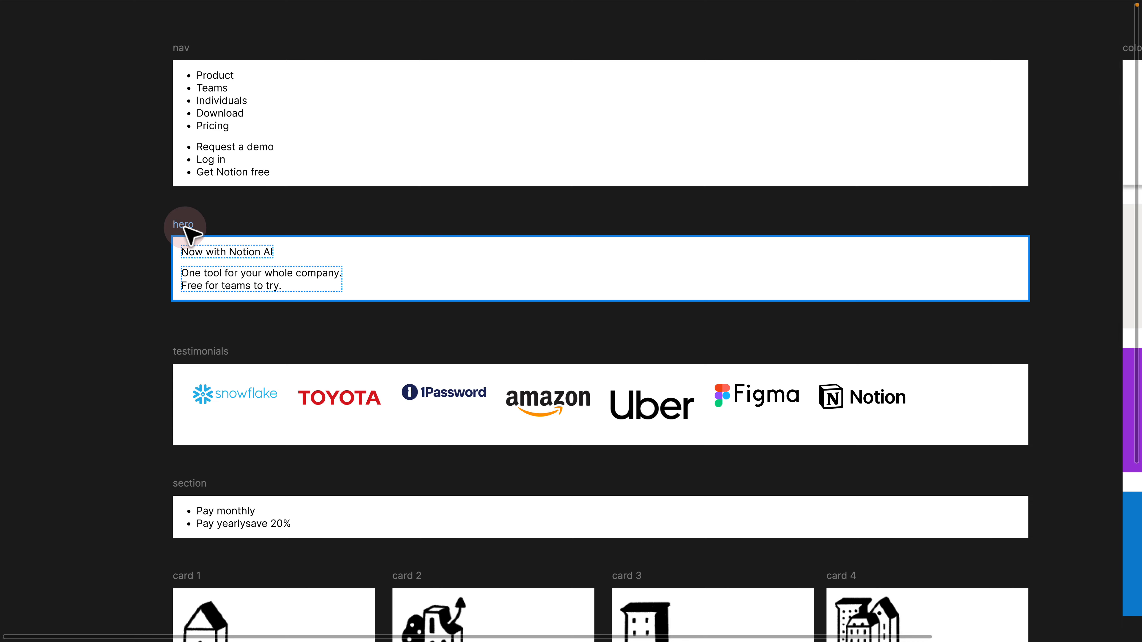
{"action": "left_click_drag", "start_coordinate": [307, 346], "coordinate": [269, 193]}
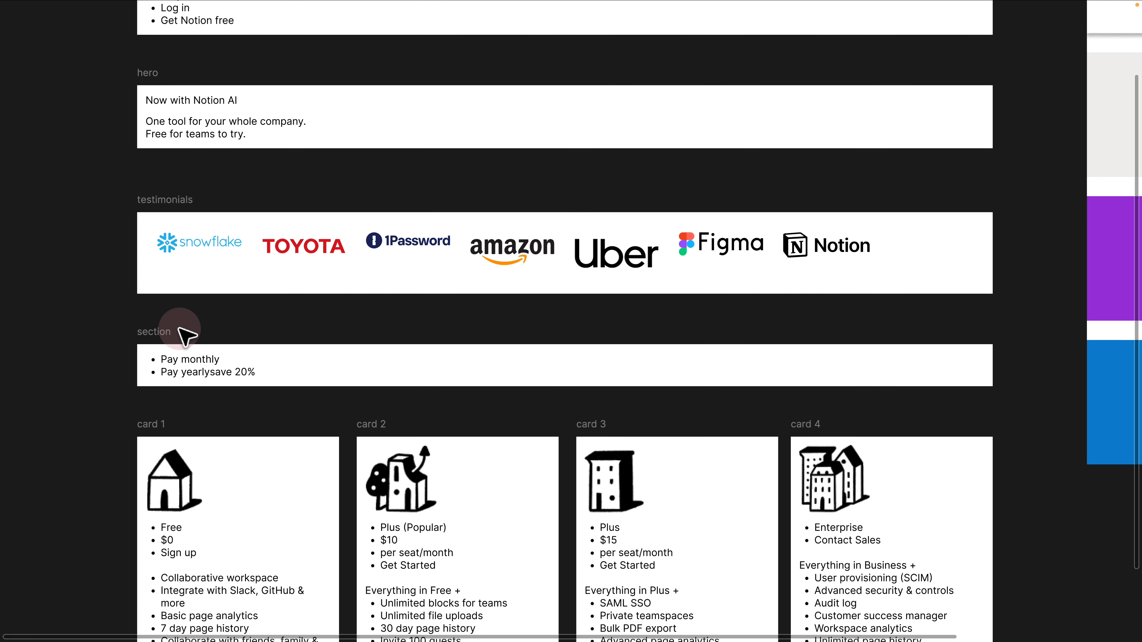
{"action": "scroll", "coordinate": [188, 315], "scroll_direction": "down", "scroll_amount": 4}
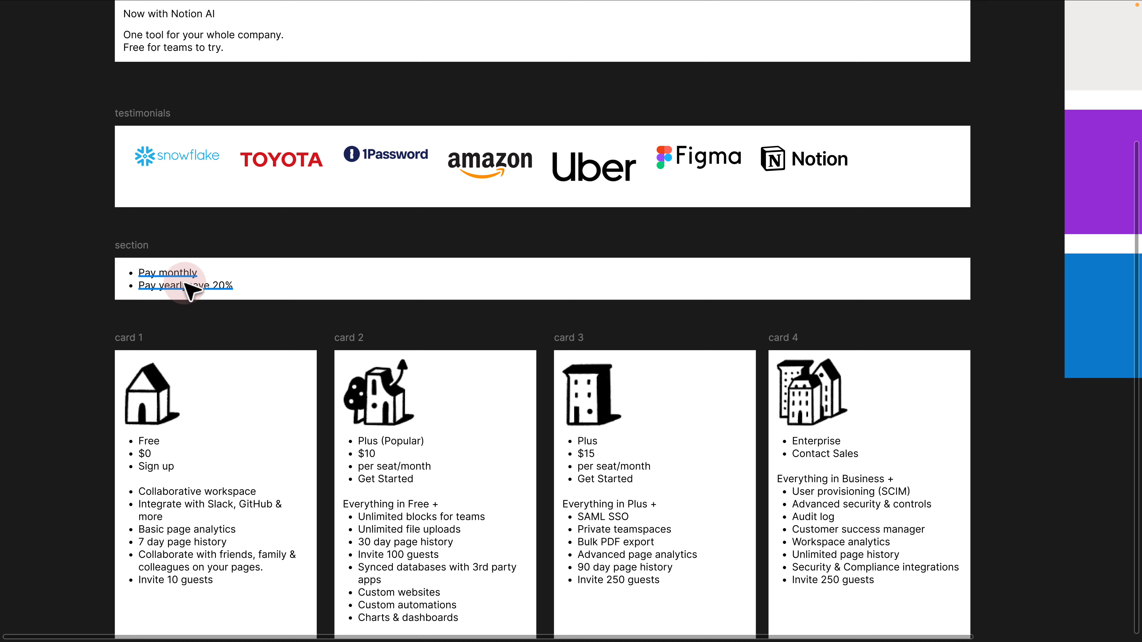
{"action": "left_click_drag", "start_coordinate": [266, 324], "coordinate": [234, 189]}
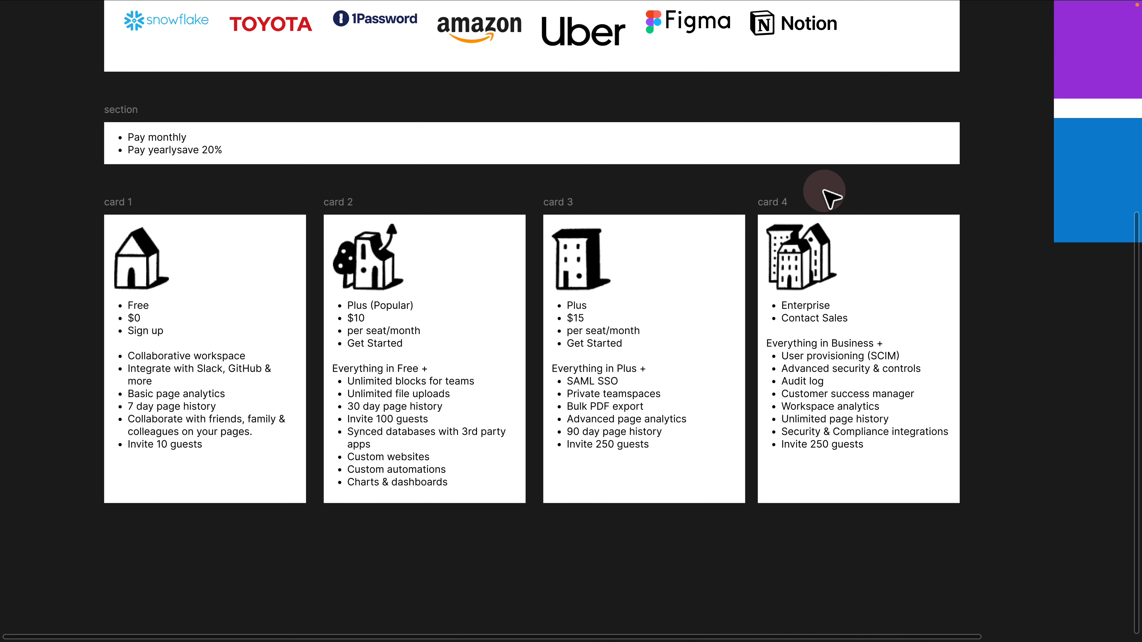
{"action": "left_click_drag", "start_coordinate": [968, 121], "coordinate": [709, 275]}
{"action": "left_click_drag", "start_coordinate": [815, 166], "coordinate": [565, 275]}
{"action": "scroll", "coordinate": [626, 214], "scroll_direction": "down", "scroll_amount": 2}
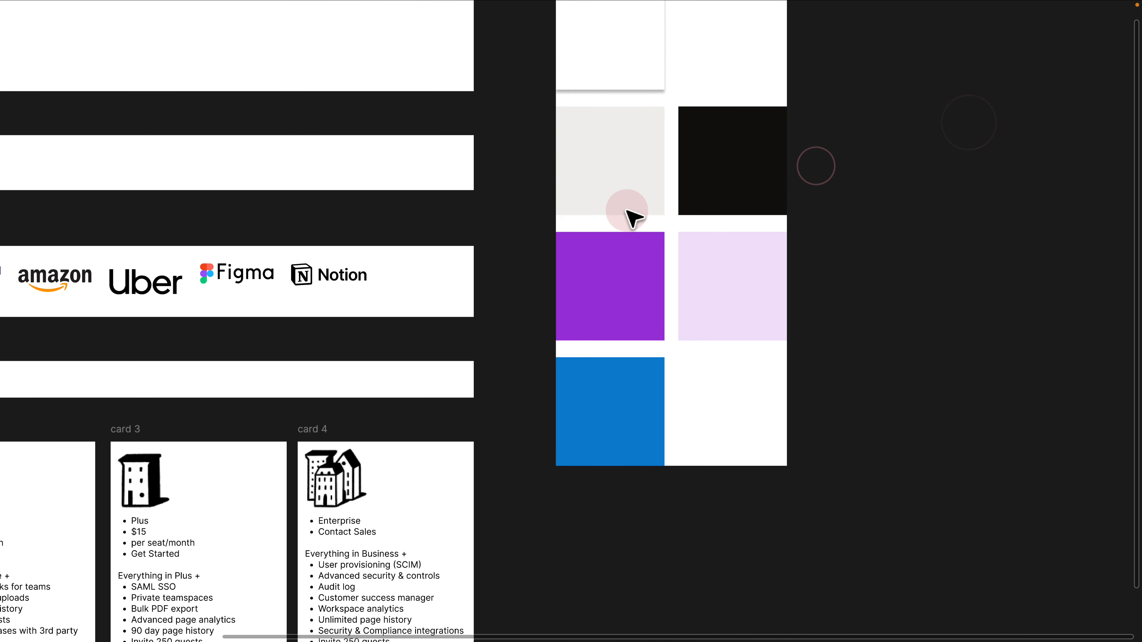
{"action": "left_click_drag", "start_coordinate": [871, 105], "coordinate": [869, 153]}
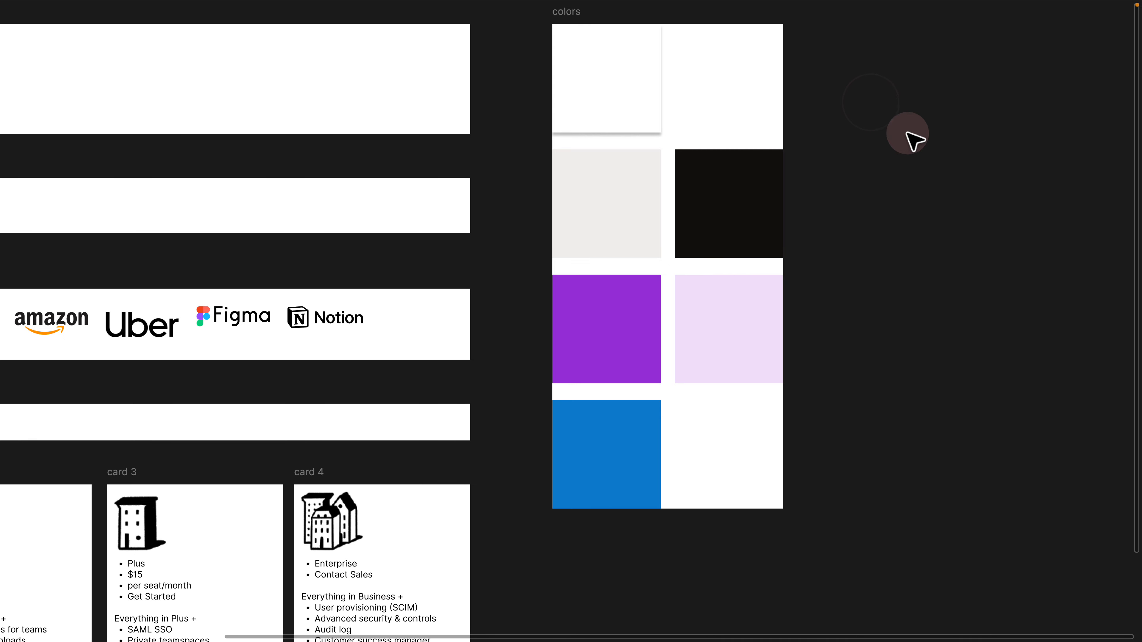
{"action": "scroll", "coordinate": [896, 135], "scroll_direction": "down", "scroll_amount": 4}
{"action": "left_click_drag", "start_coordinate": [537, 145], "coordinate": [459, 144]}
{"action": "scroll", "coordinate": [448, 159], "scroll_direction": "up", "scroll_amount": 4}
{"action": "scroll", "coordinate": [439, 187], "scroll_direction": "down", "scroll_amount": 1}
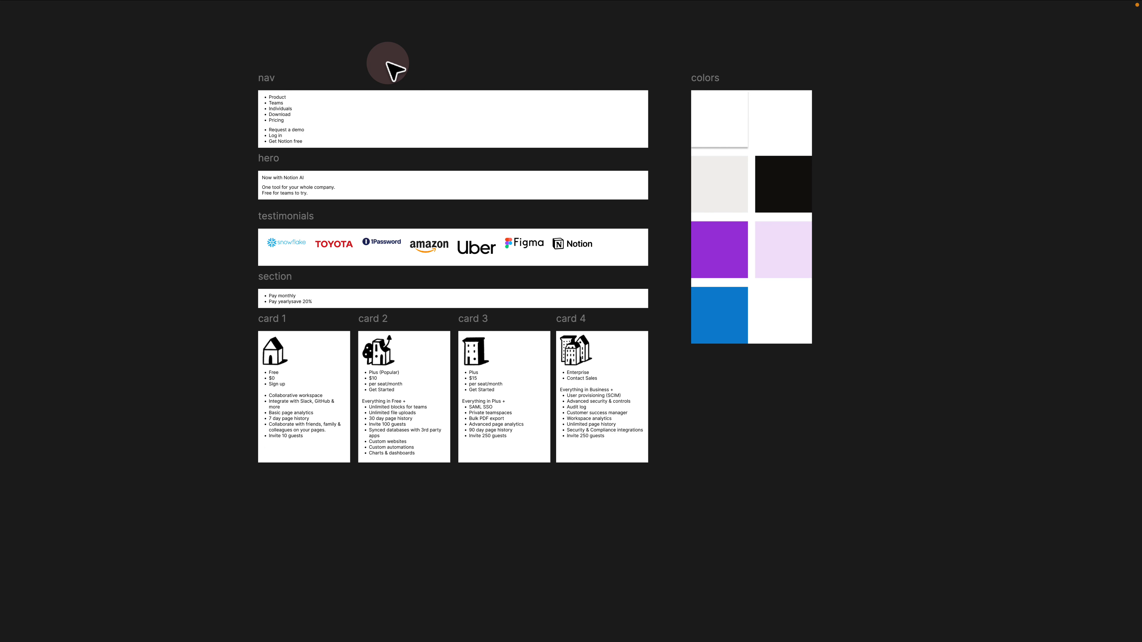
{"action": "key", "text": "super+backslash"}
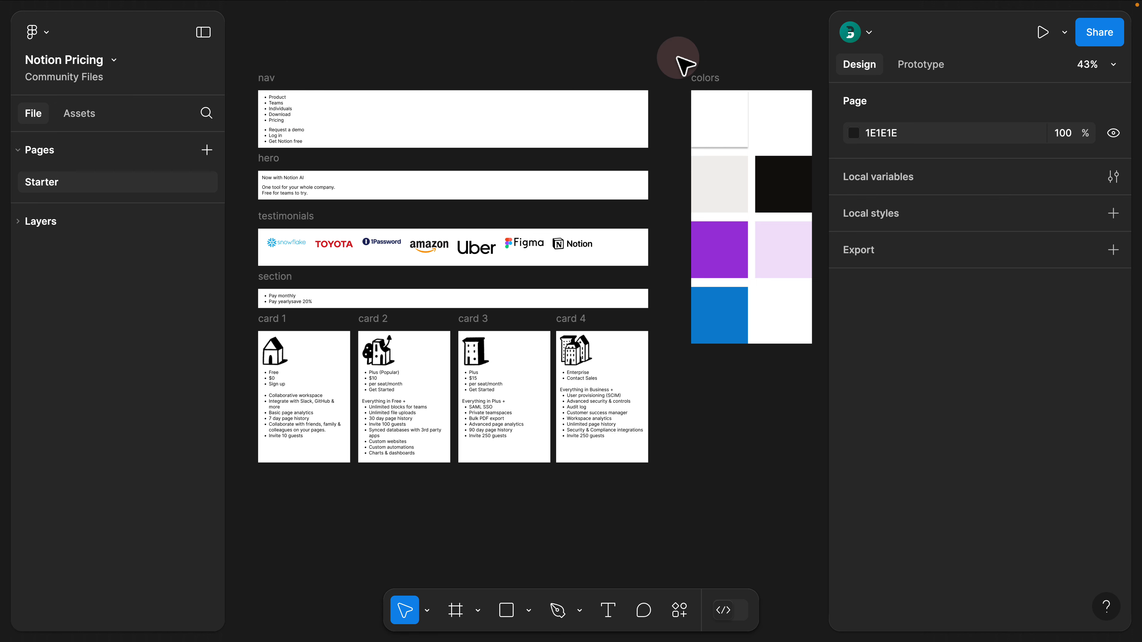
Copy the nav frame from the Starter page into a new page named Components.
{"action": "left_click", "coordinate": [269, 80]}
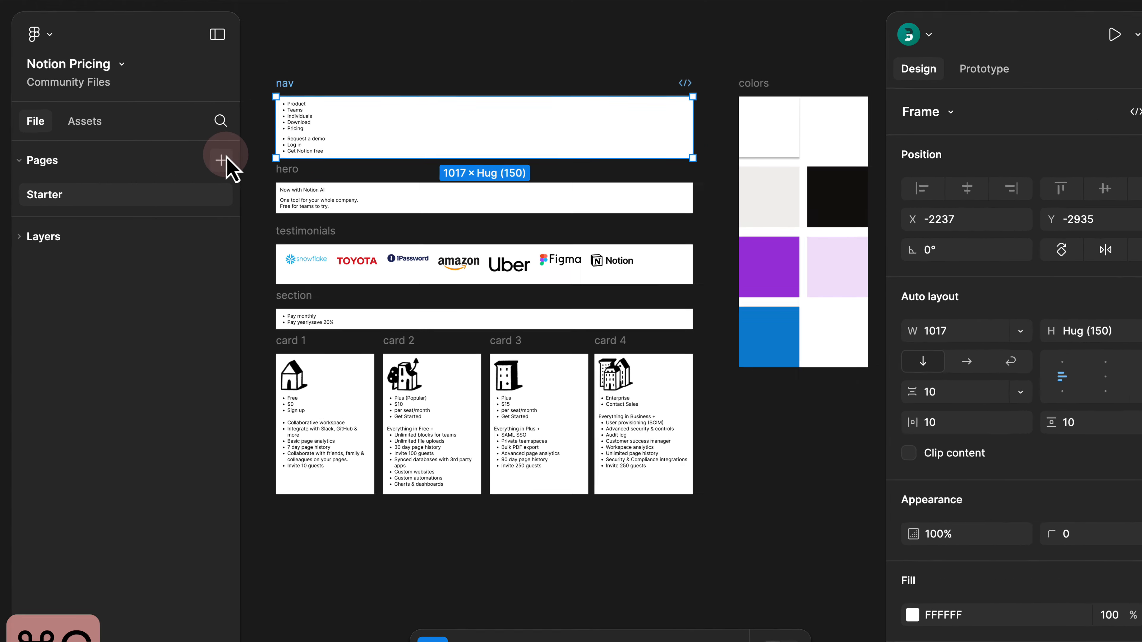
{"action": "left_click", "coordinate": [207, 150]}
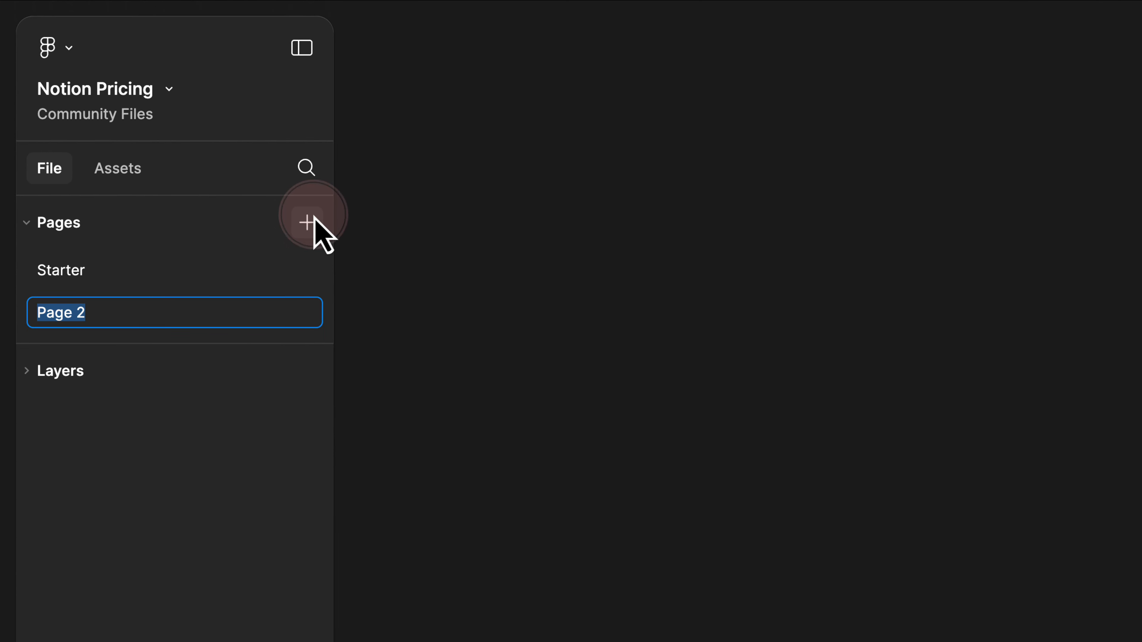
{"action": "type", "text": "Components"}
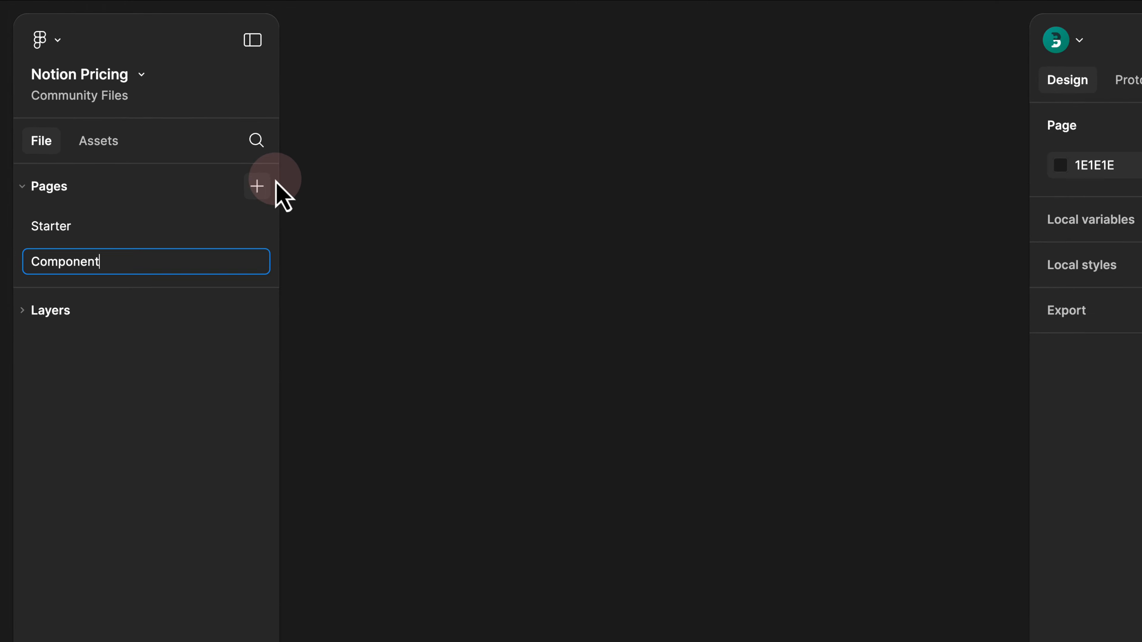
{"action": "left_click", "coordinate": [479, 208]}
{"action": "key", "text": "super+v"}
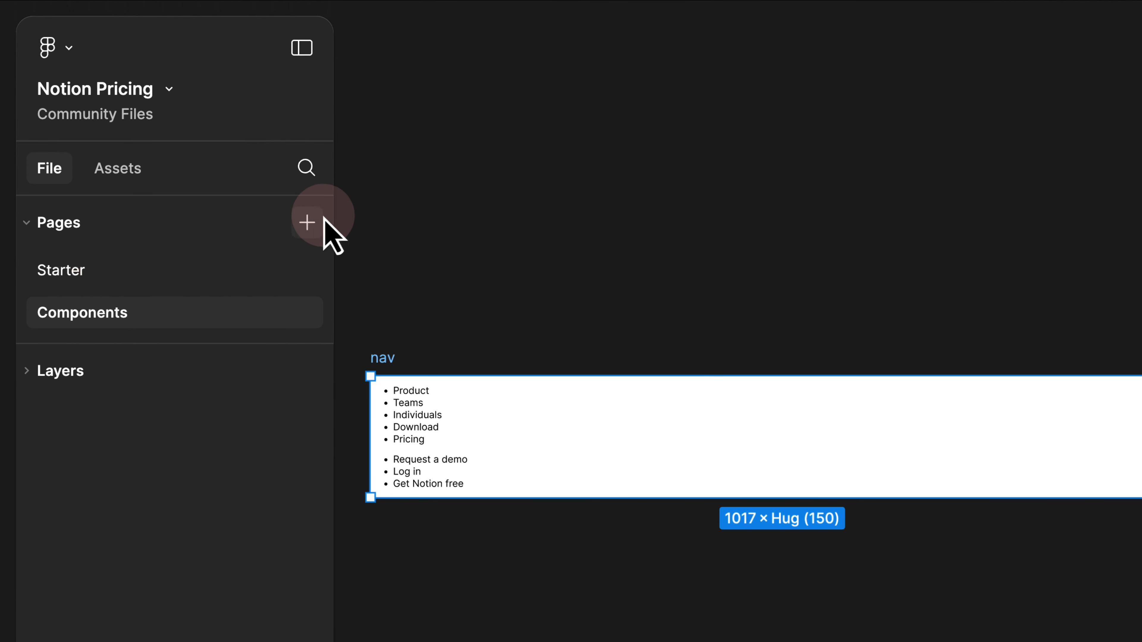
Add a page divider named "---" and place it between the Starter and Components pages.
{"action": "left_click", "coordinate": [310, 222]}
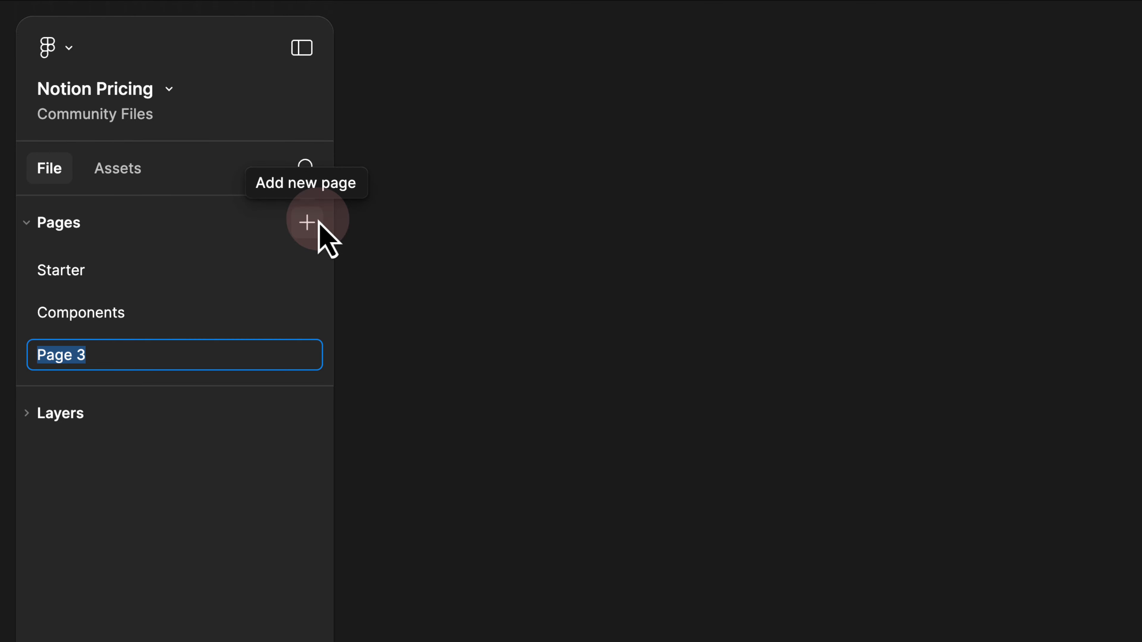
{"action": "type", "text": "---"}
{"action": "key", "text": "Return"}
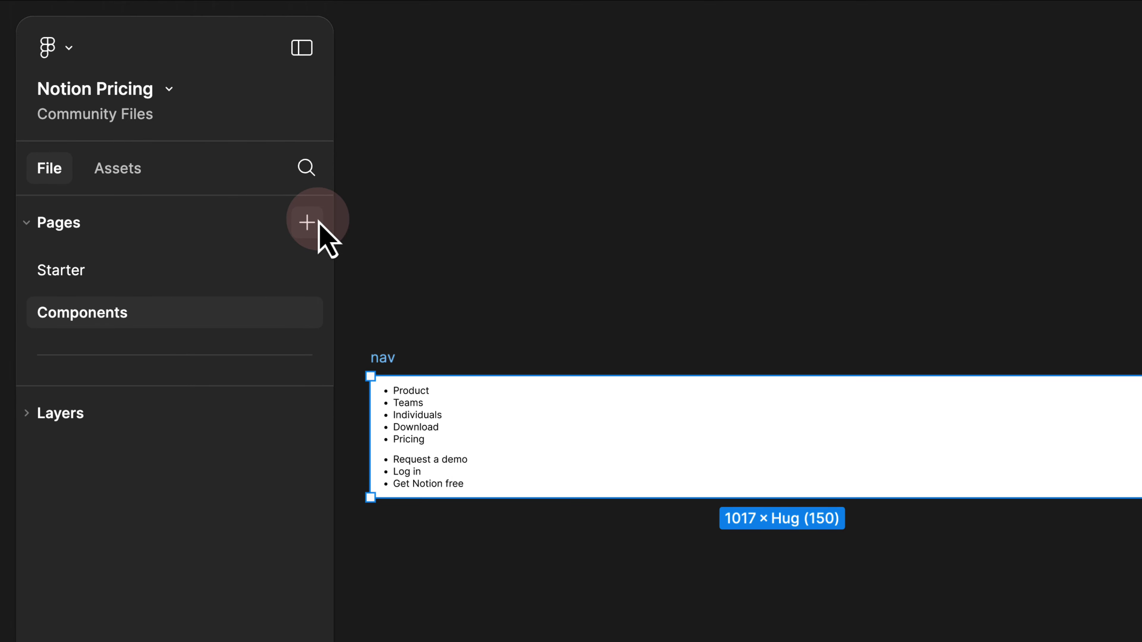
{"action": "left_click_drag", "start_coordinate": [168, 350], "coordinate": [160, 293]}
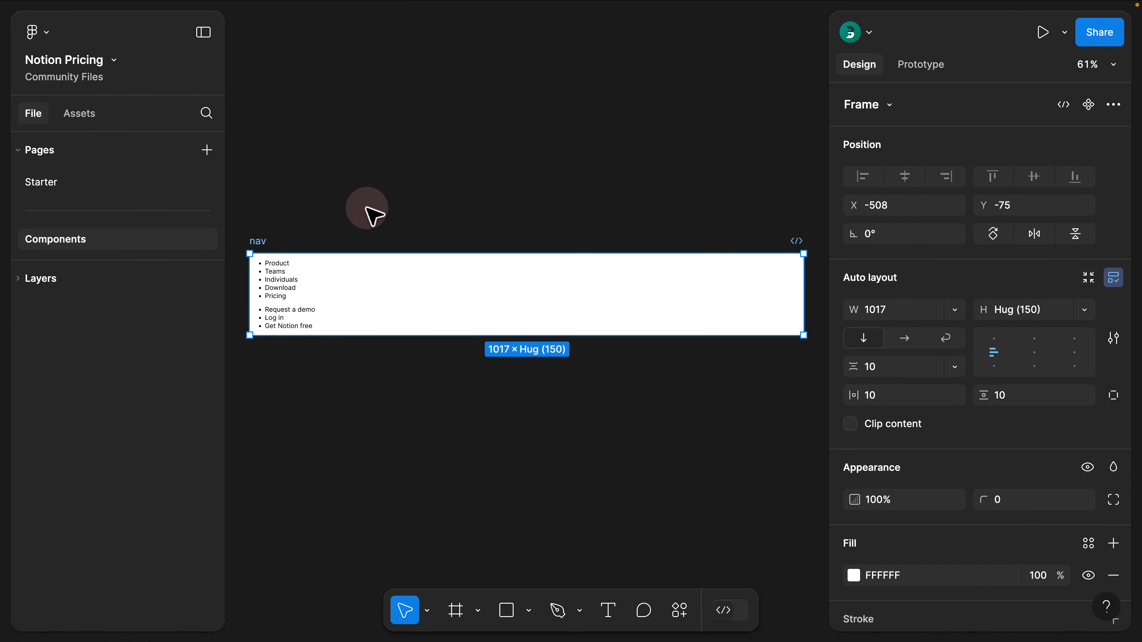
{"action": "left_click", "coordinate": [369, 211]}
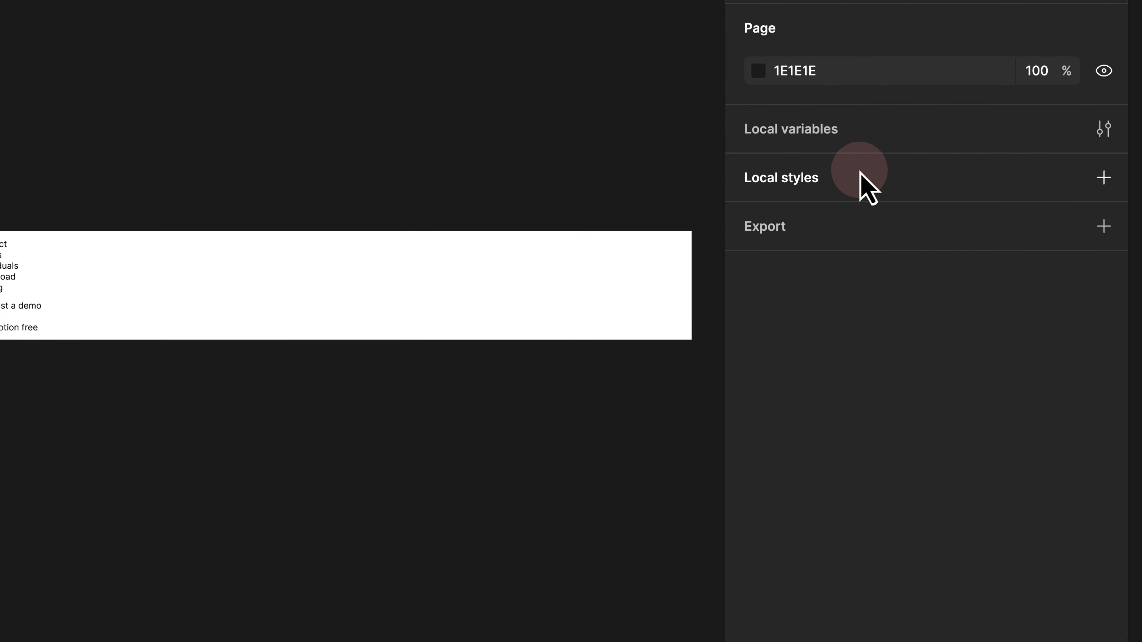
Copy the Notion logo from the Starter page's testimonials frame into the nav frame on the Components page.
{"action": "left_click", "coordinate": [163, 243]}
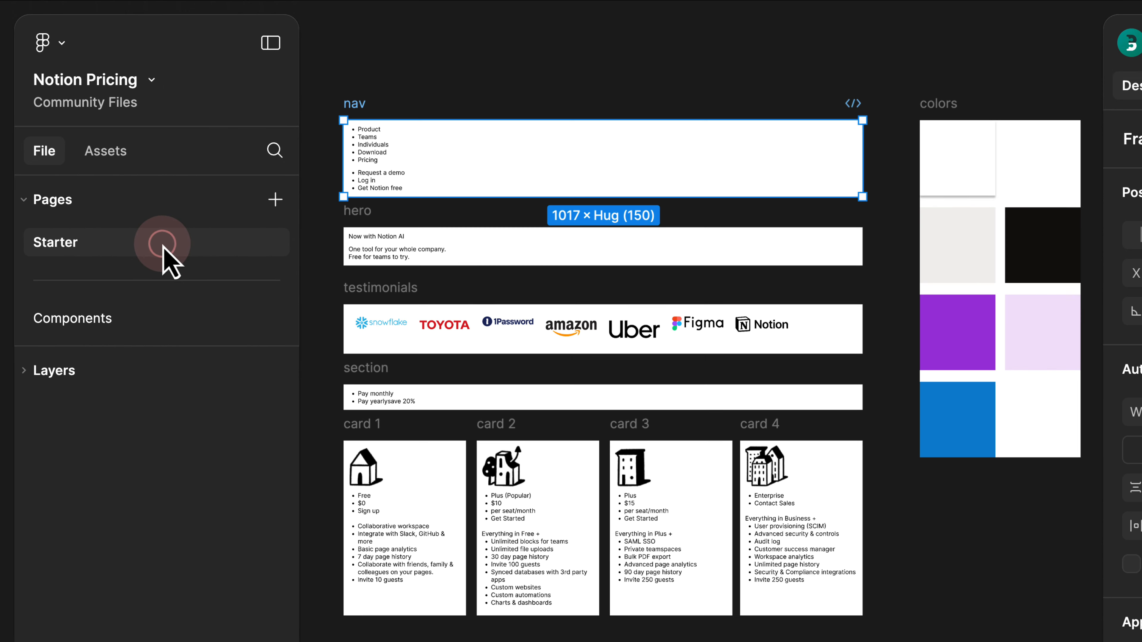
{"action": "left_click", "coordinate": [772, 323]}
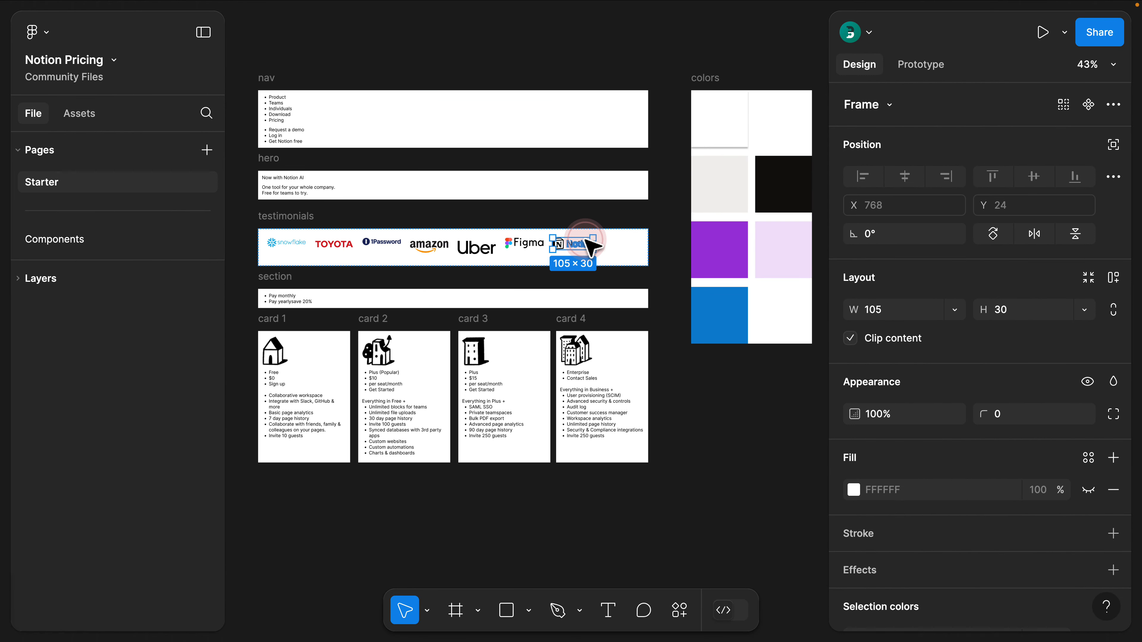
{"action": "key", "text": "super+c"}
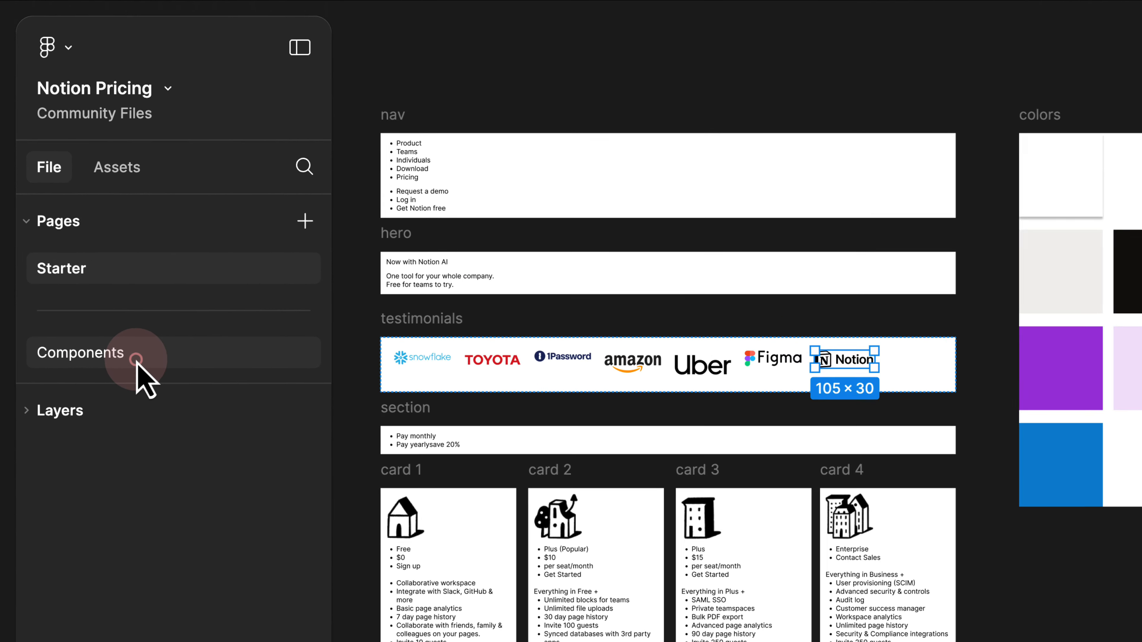
{"action": "left_click", "coordinate": [93, 243]}
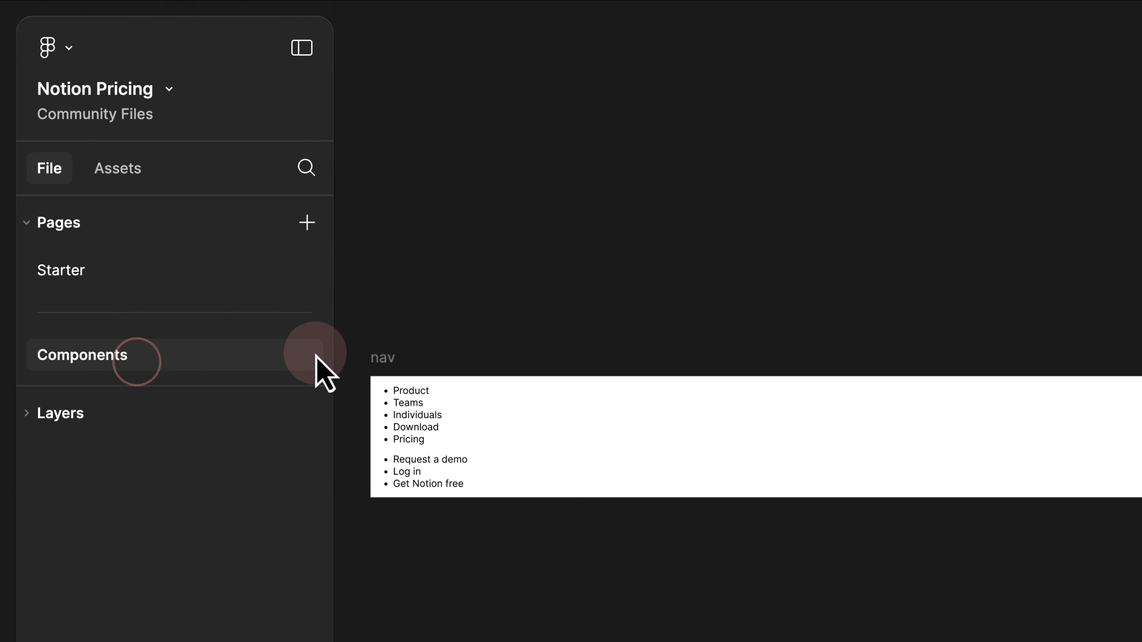
{"action": "left_click", "coordinate": [427, 334]}
{"action": "key", "text": "super+v"}
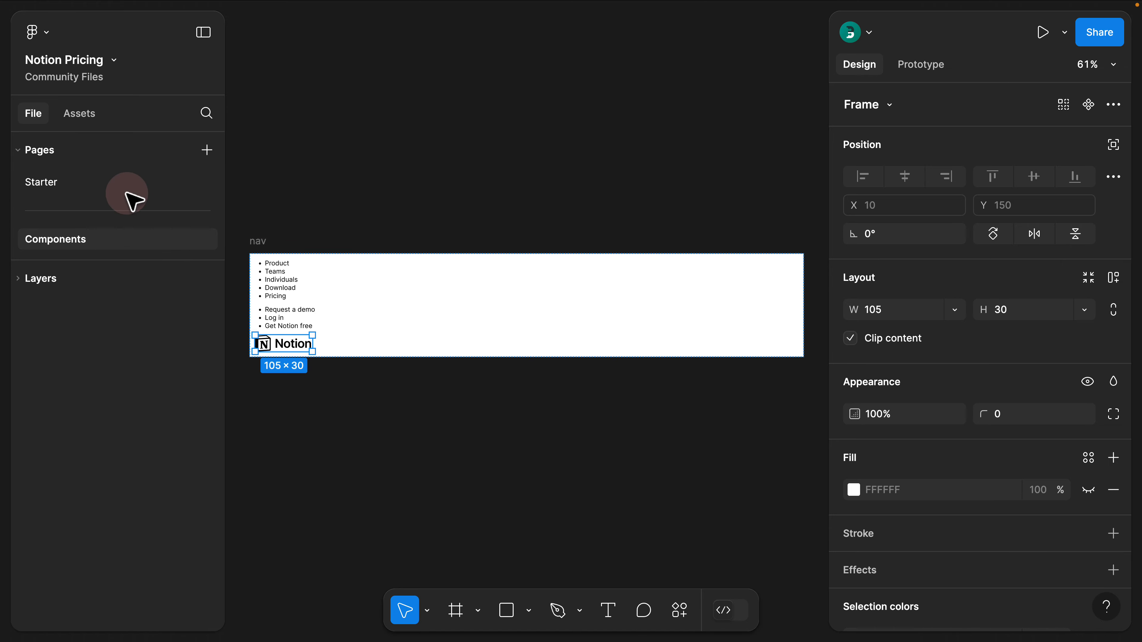
Copy the colors frame from the Starter page to the Components page and collapse the page list.
{"action": "left_click", "coordinate": [99, 184]}
{"action": "left_click", "coordinate": [588, 48]}
{"action": "scroll", "coordinate": [656, 58], "scroll_direction": "right", "scroll_amount": 4}
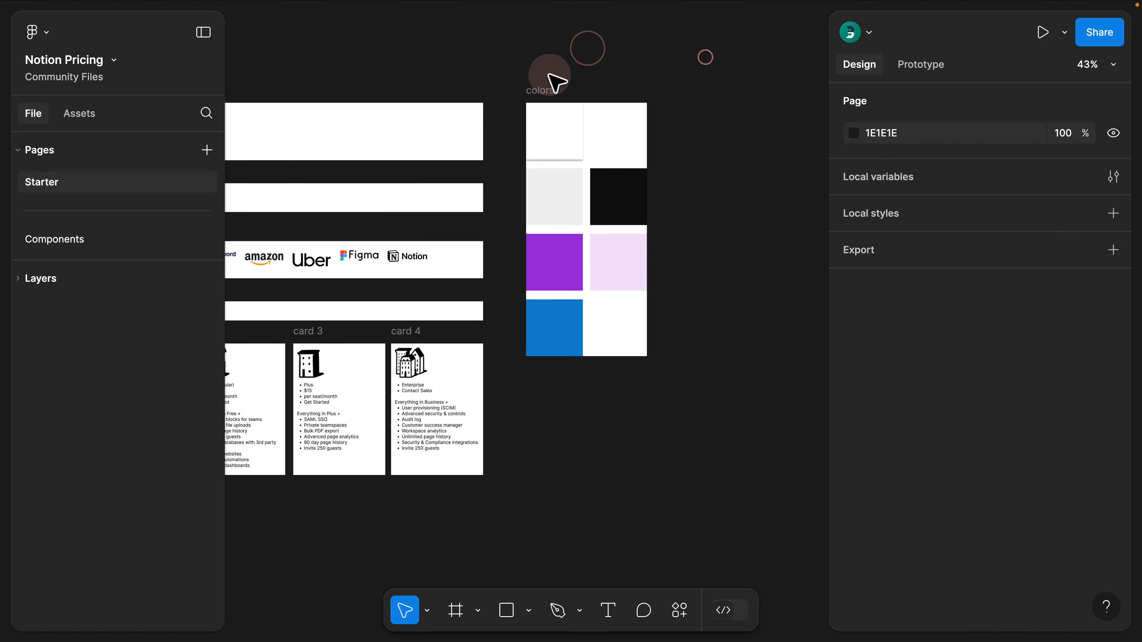
{"action": "left_click", "coordinate": [548, 88]}
{"action": "key", "text": "super+c"}
{"action": "left_click", "coordinate": [61, 241]}
{"action": "left_click", "coordinate": [39, 151]}
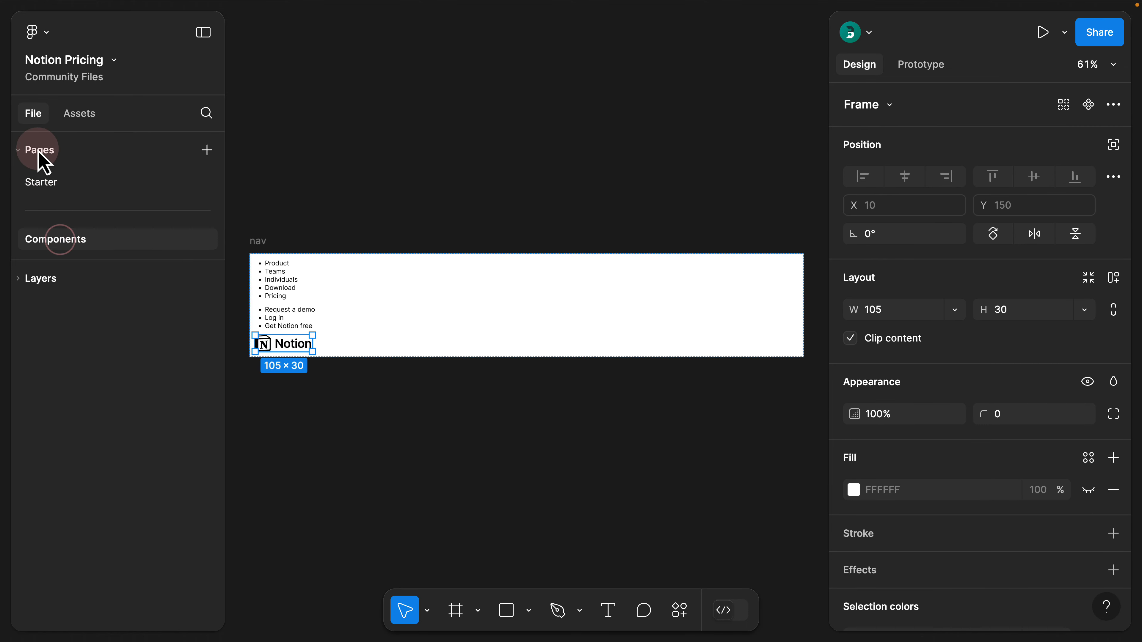
{"action": "left_click", "coordinate": [311, 63]}
{"action": "key", "text": "super+v"}
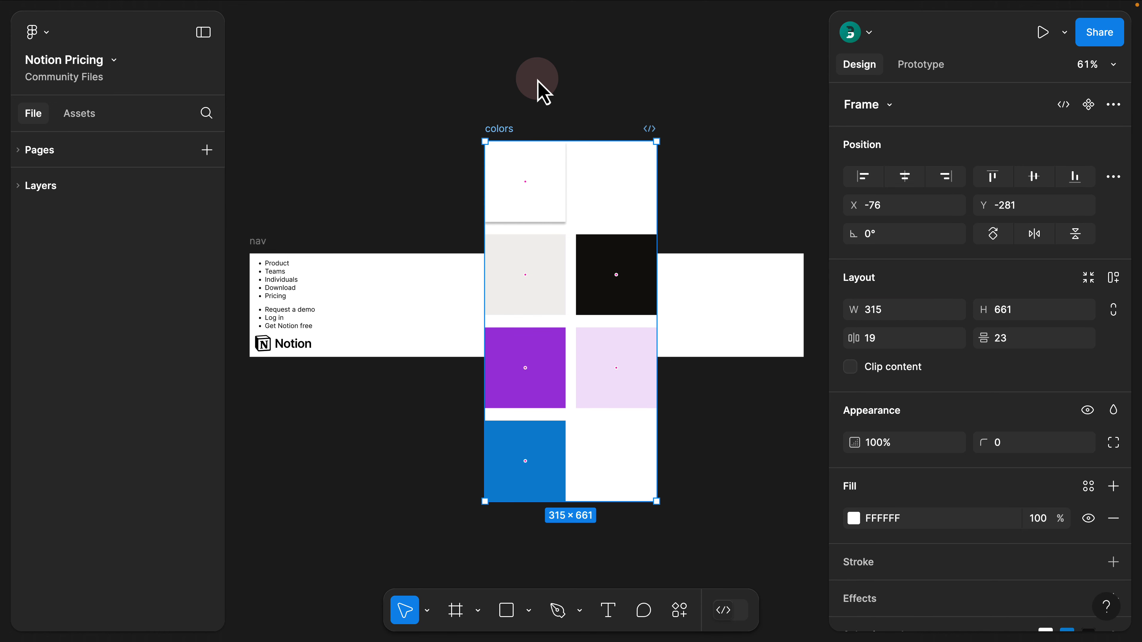
Move the colors frame below the nav frame, near its left end, at about X -522, Y 177.
{"action": "scroll", "coordinate": [537, 81], "scroll_direction": "down", "scroll_amount": 3}
{"action": "left_click", "coordinate": [536, 79]}
{"action": "left_click_drag", "start_coordinate": [518, 109], "coordinate": [357, 253]}
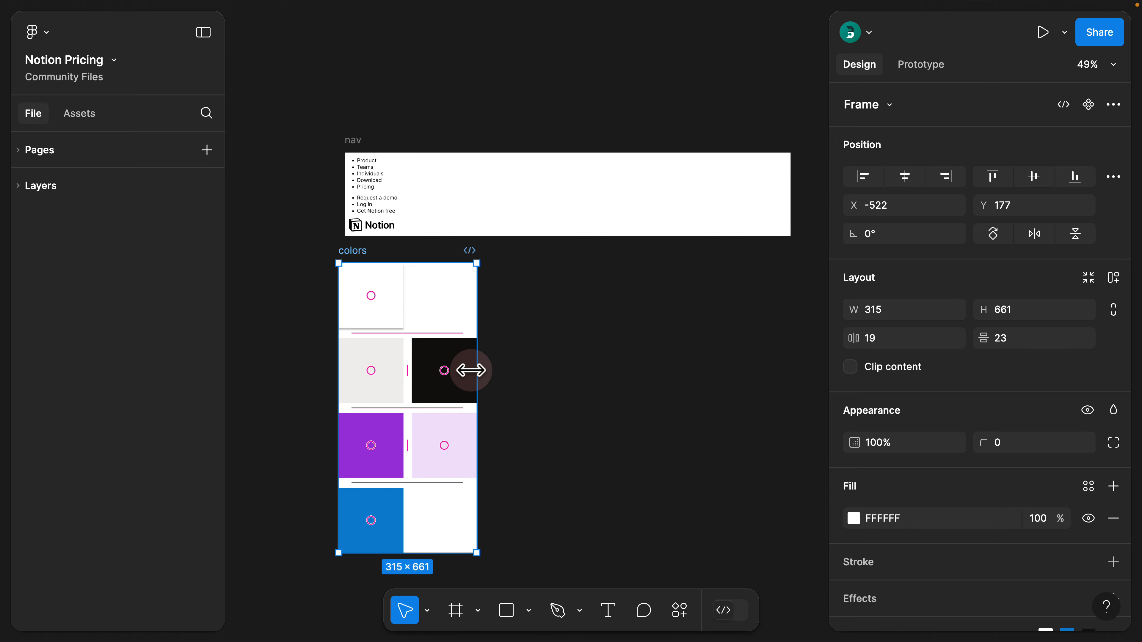
{"action": "scroll", "coordinate": [471, 370], "scroll_direction": "up", "scroll_amount": 1}
{"action": "left_click_drag", "start_coordinate": [478, 364], "coordinate": [538, 262]}
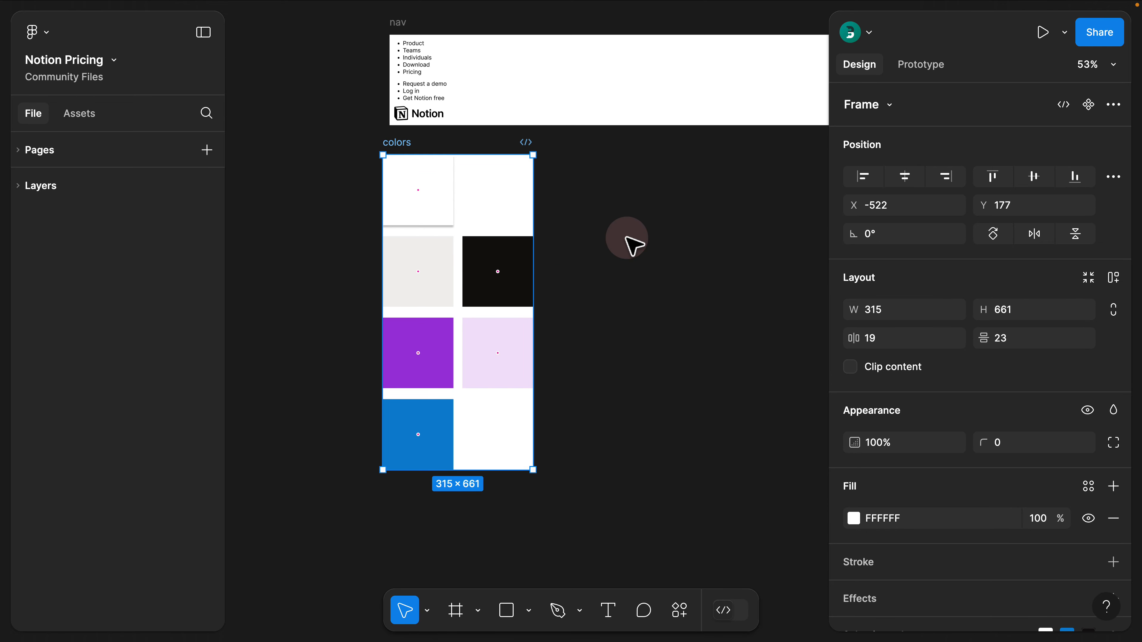
Start a new color style from the black swatch's fill in the colors frame and name it "primary/".
{"action": "left_click", "coordinate": [512, 251]}
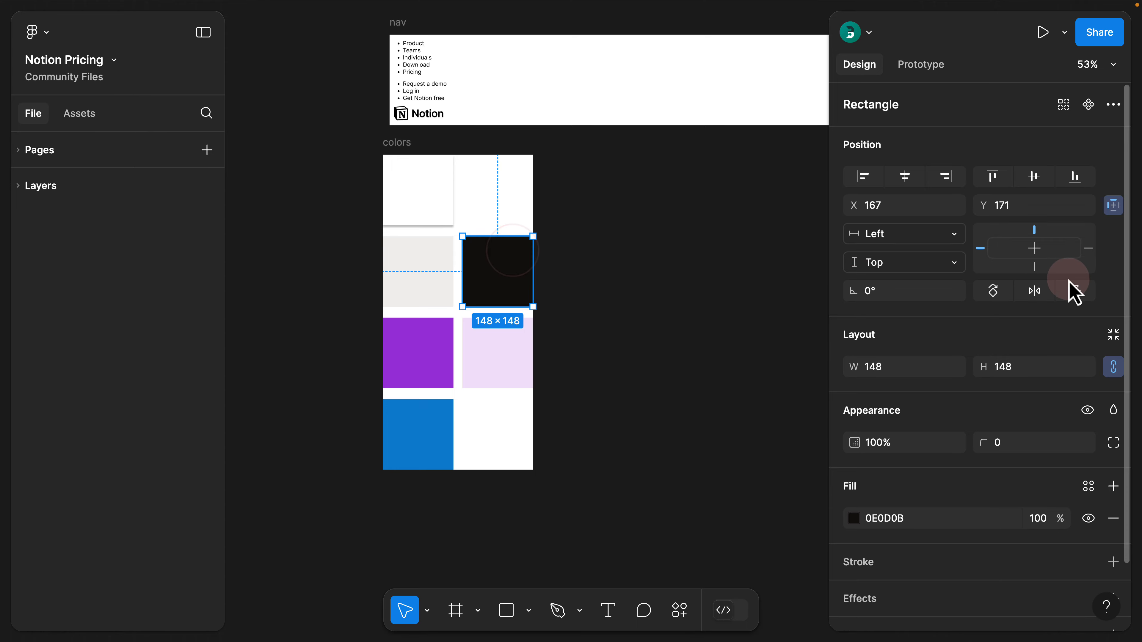
{"action": "scroll", "coordinate": [1070, 291], "scroll_direction": "down", "scroll_amount": 3}
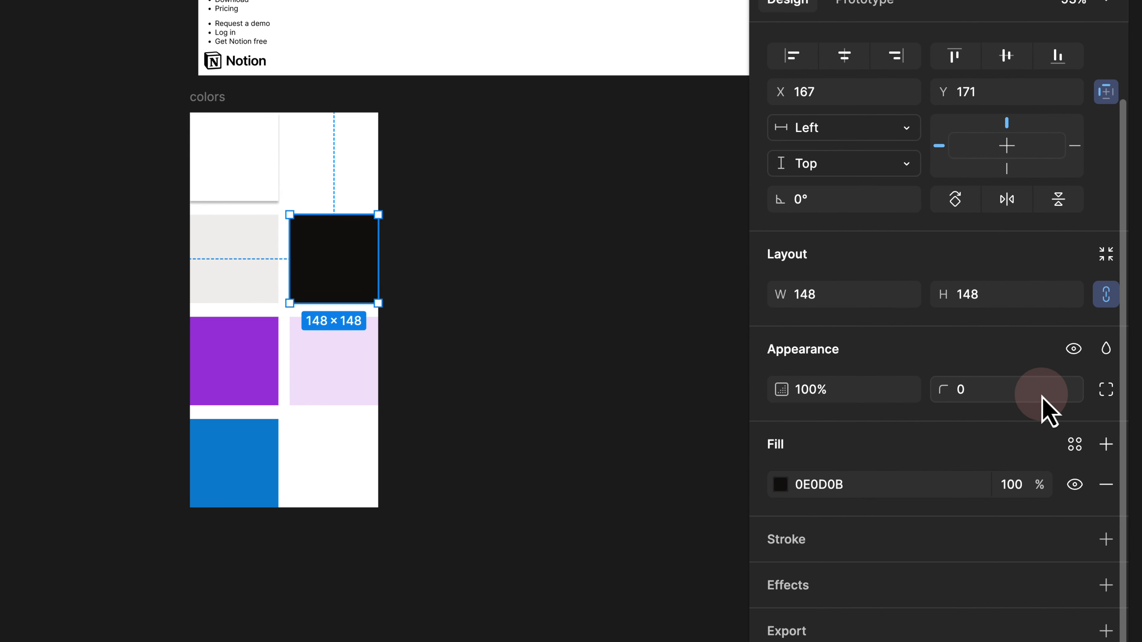
{"action": "left_click", "coordinate": [1075, 446]}
{"action": "left_click", "coordinate": [700, 444]}
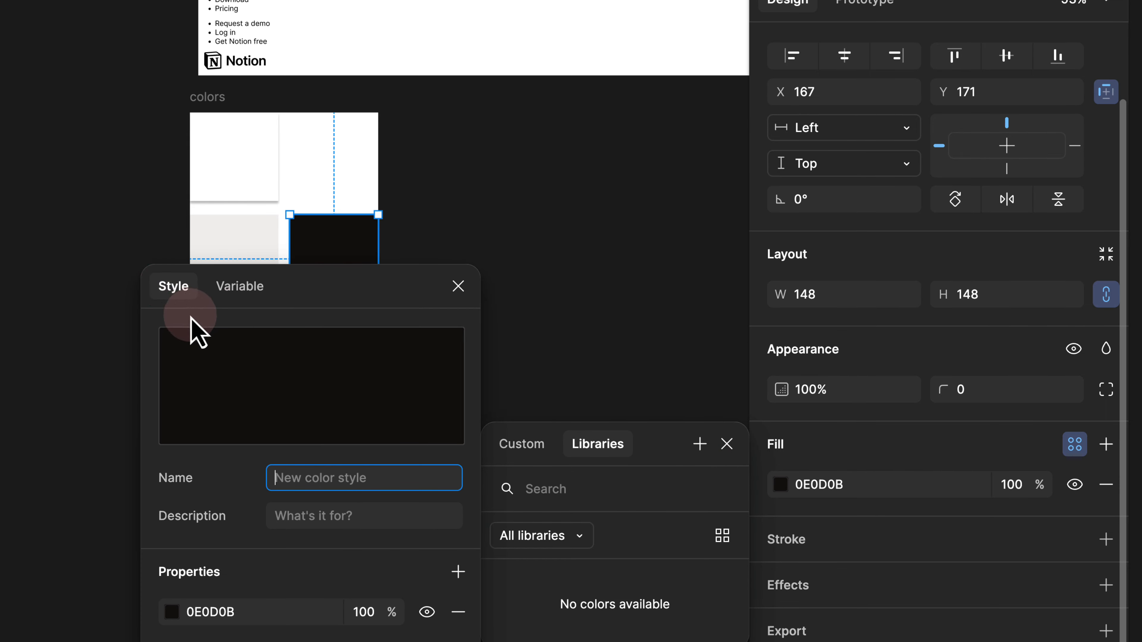
{"action": "left_click", "coordinate": [311, 477]}
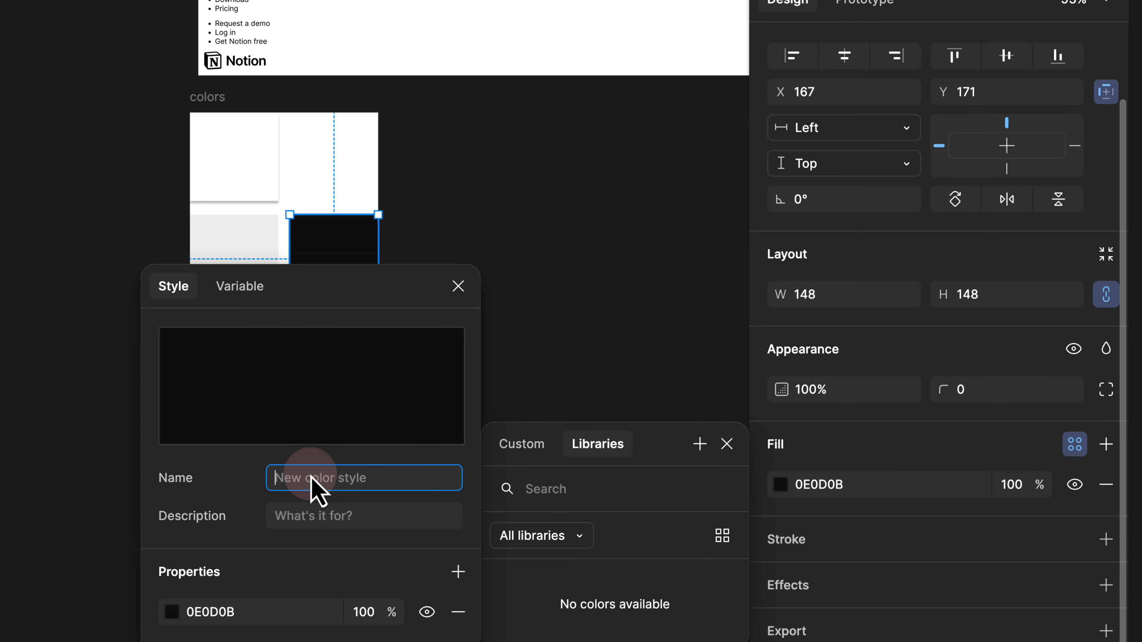
{"action": "type", "text": "primary"}
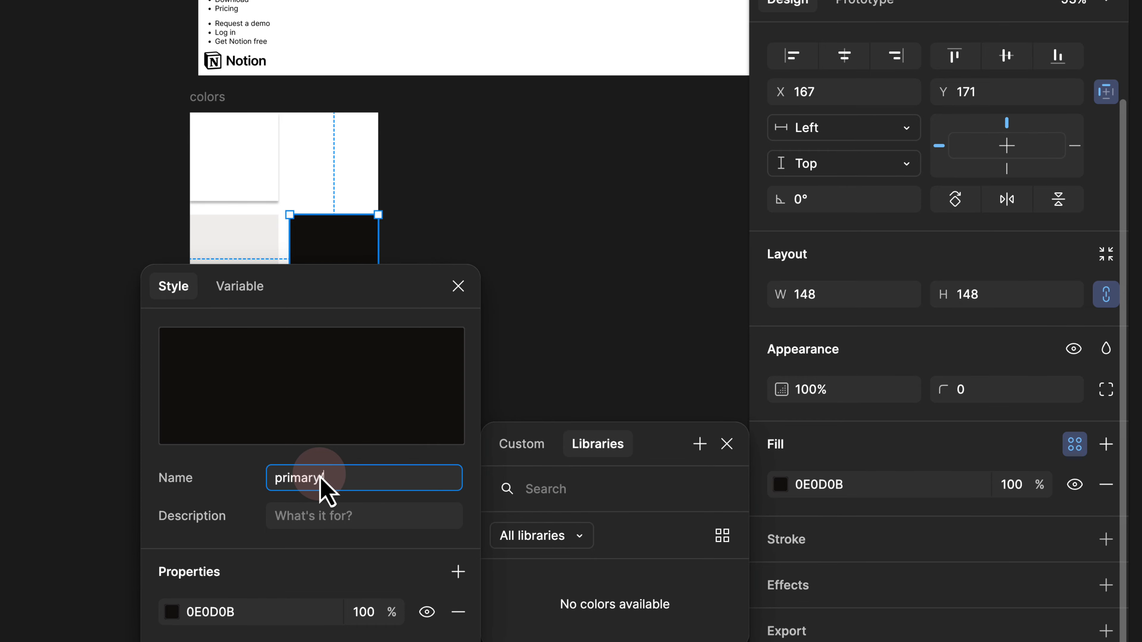
{"action": "type", "text": "/"}
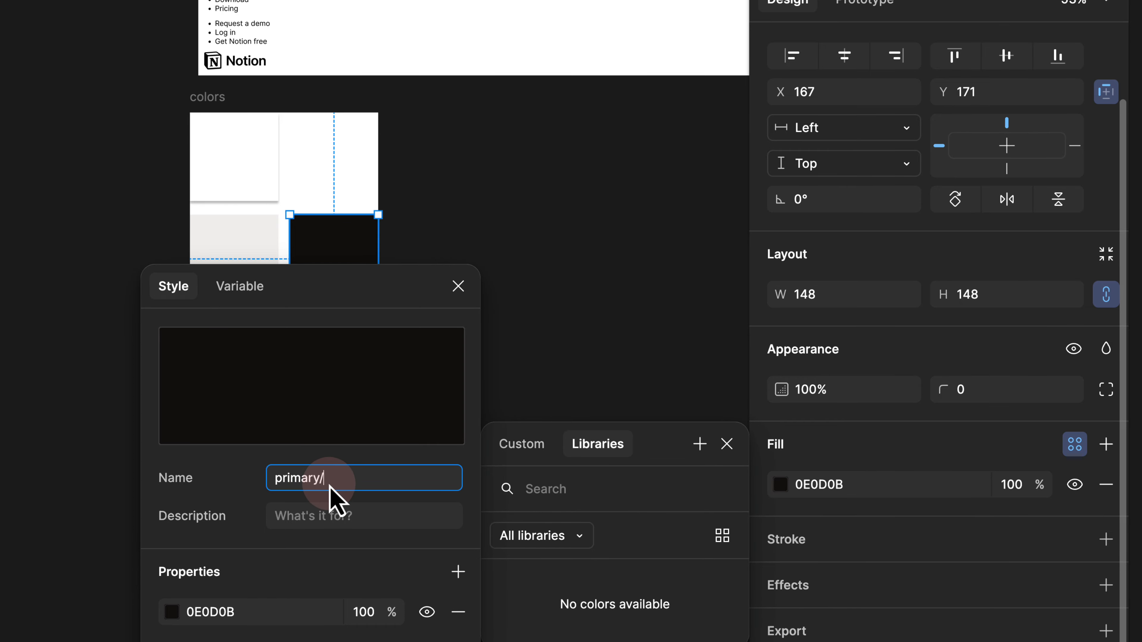
Check the style color's HSL lightness, complete the name as "primary/5", create the style and expand the primary folder.
{"action": "left_click", "coordinate": [171, 612]}
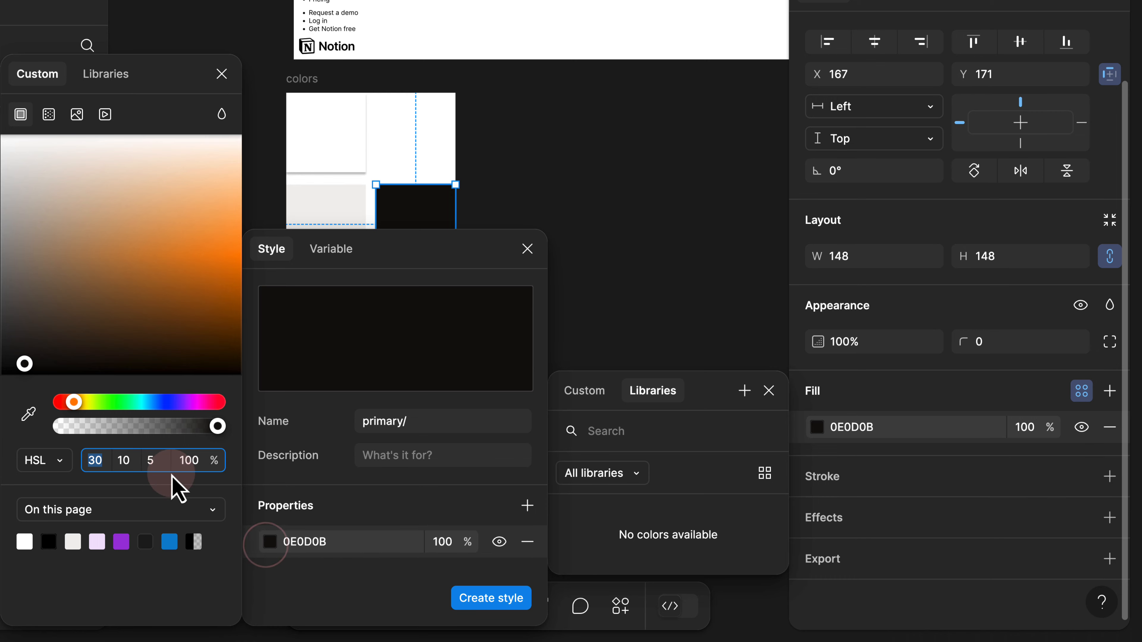
{"action": "left_click", "coordinate": [439, 421]}
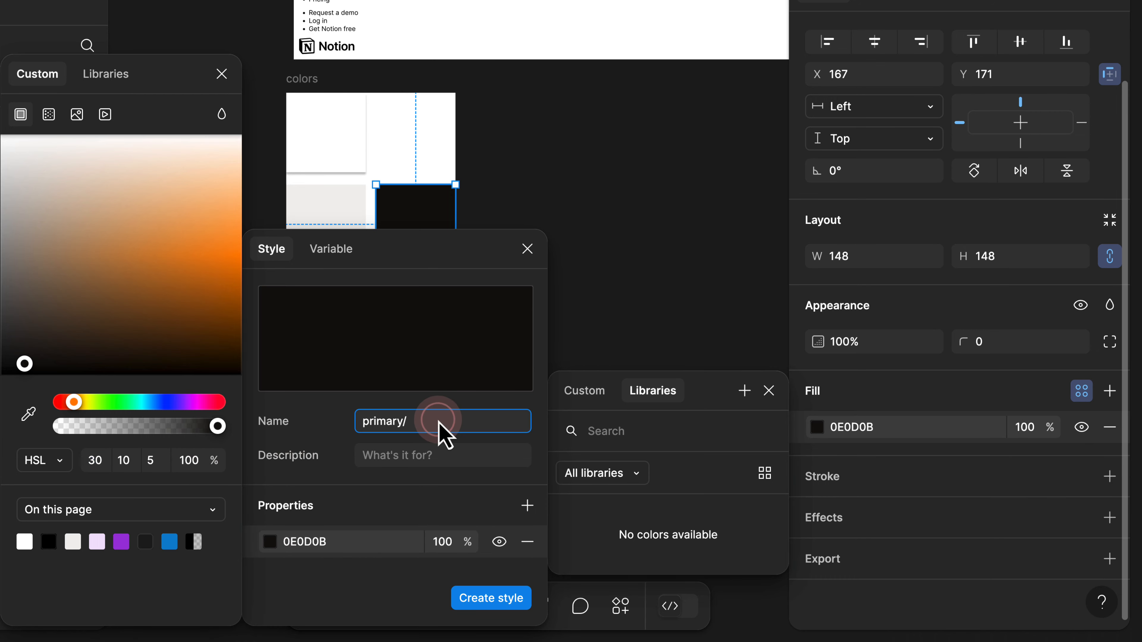
{"action": "type", "text": "5"}
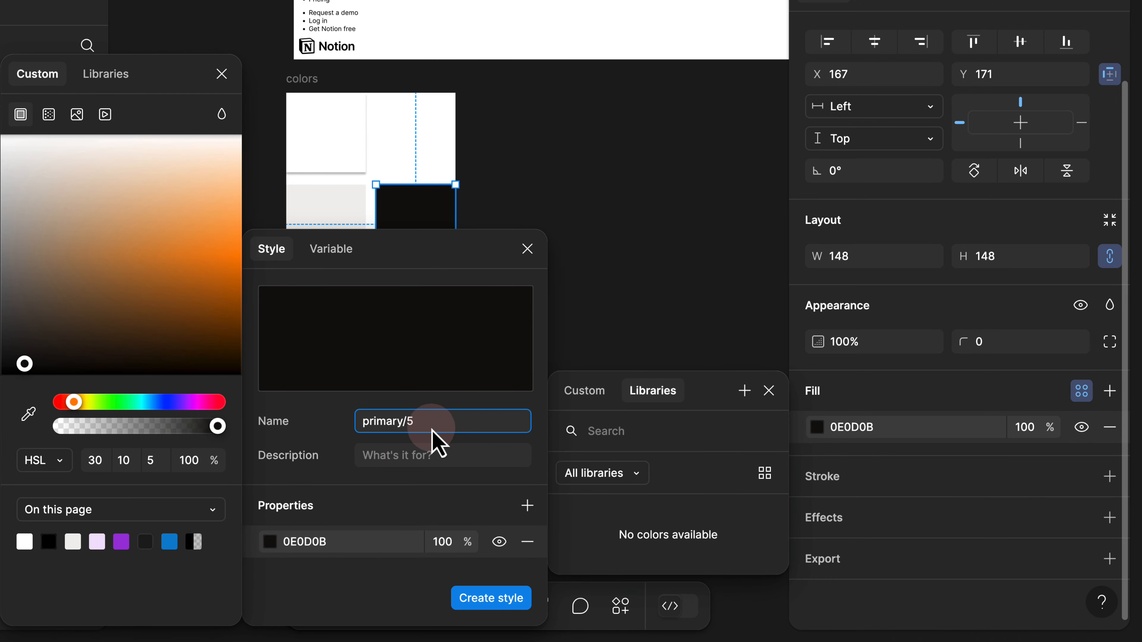
{"action": "left_click", "coordinate": [506, 601]}
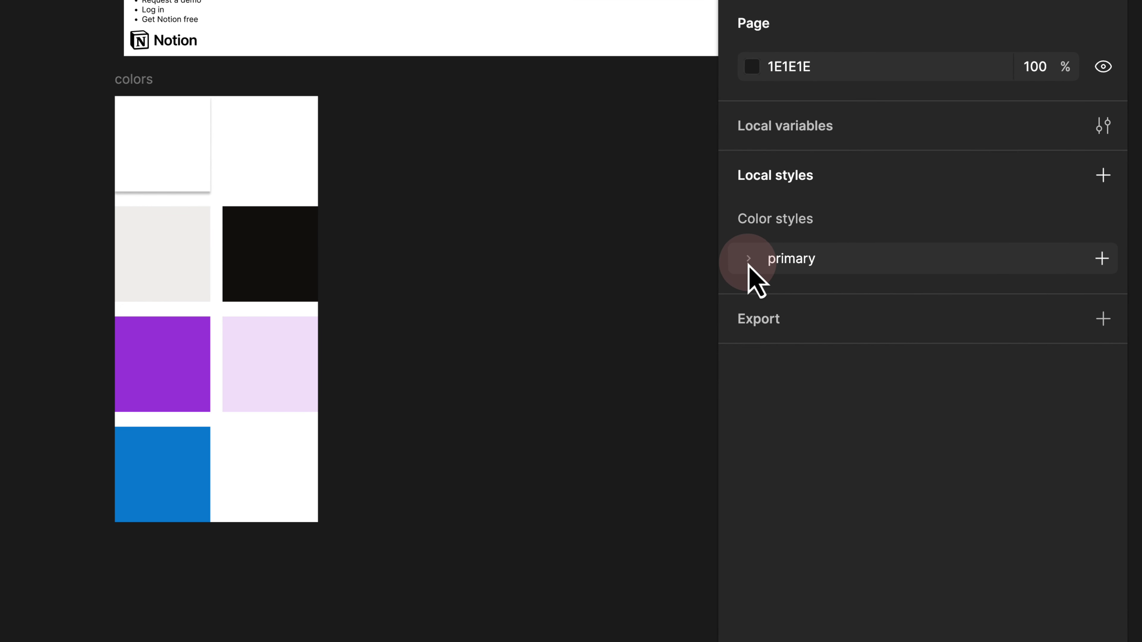
{"action": "left_click", "coordinate": [749, 259]}
{"action": "left_click", "coordinate": [813, 299]}
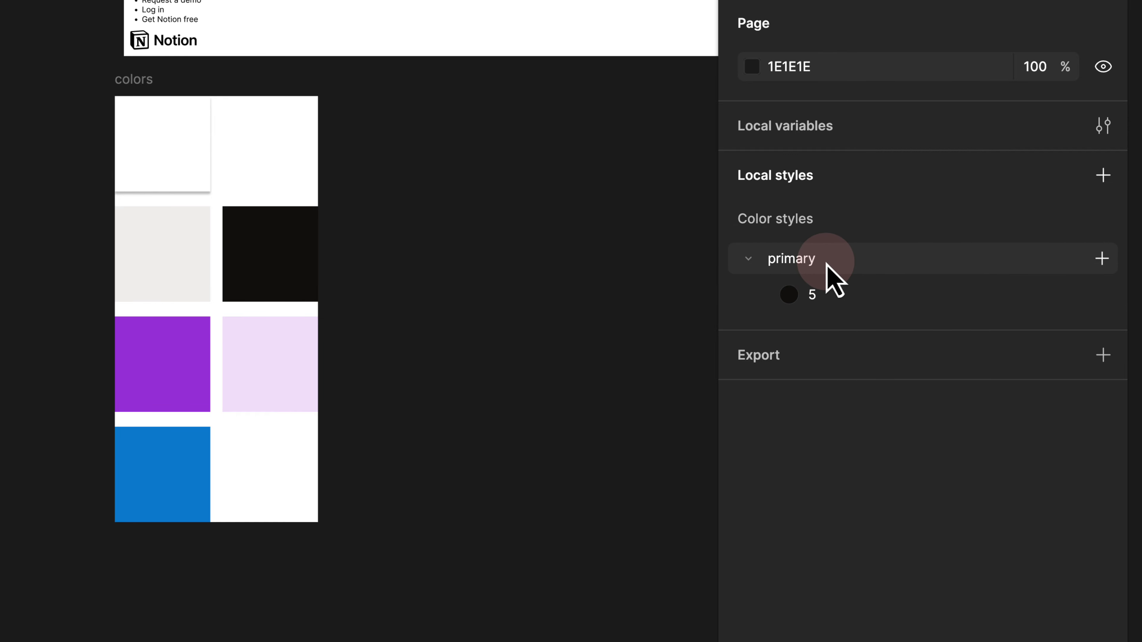
{"action": "left_click", "coordinate": [186, 253]}
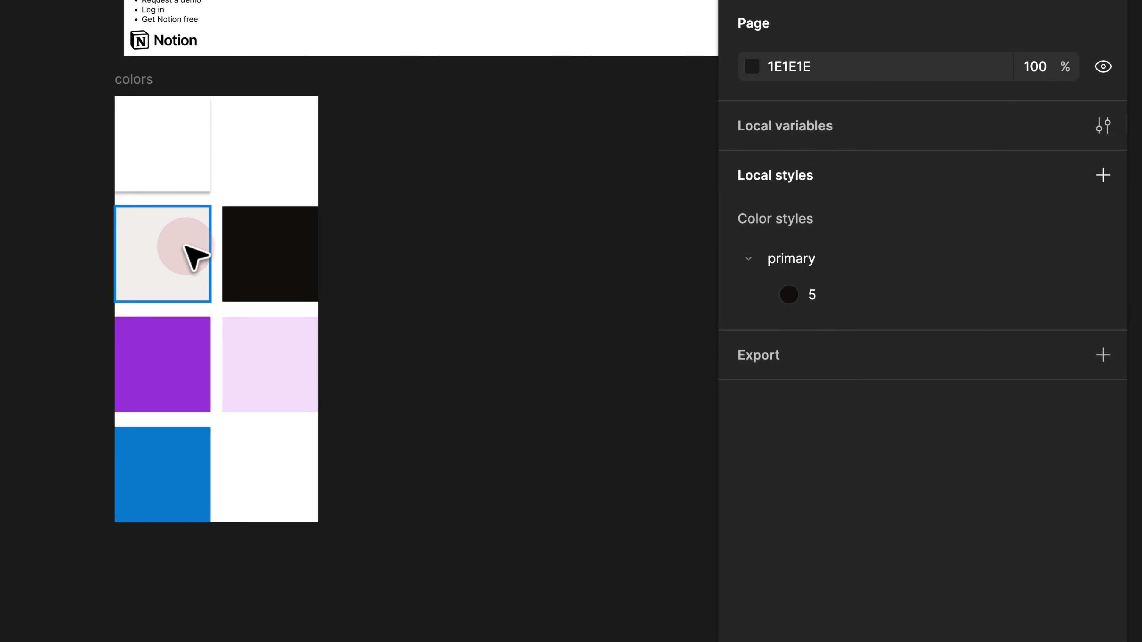
{"action": "left_click", "coordinate": [1067, 547]}
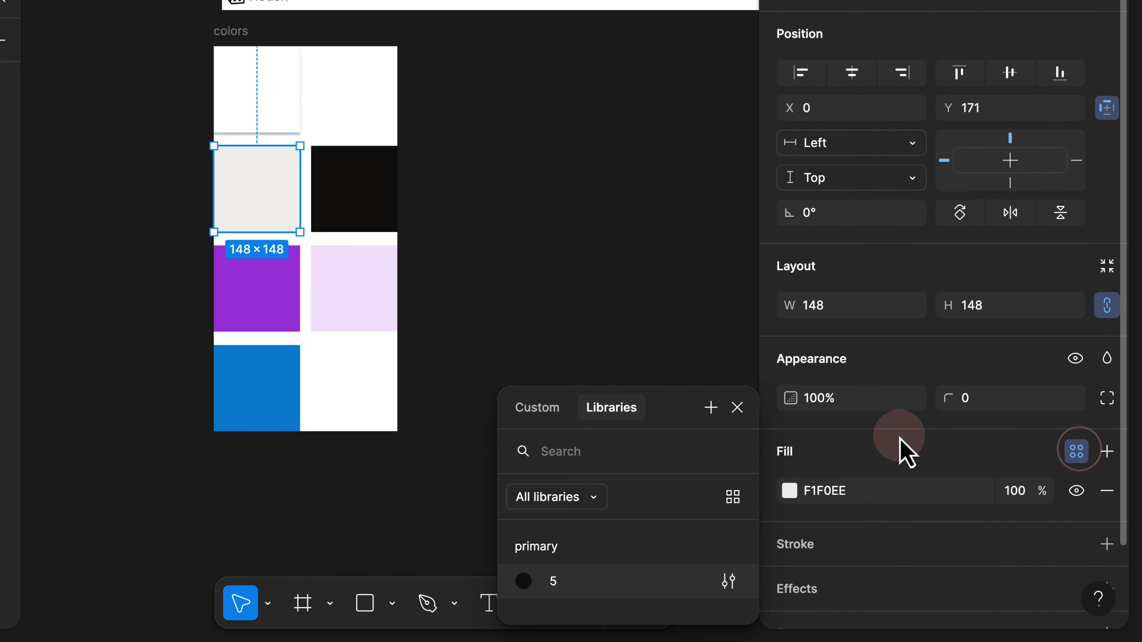
{"action": "left_click", "coordinate": [710, 407]}
{"action": "left_click", "coordinate": [300, 403]}
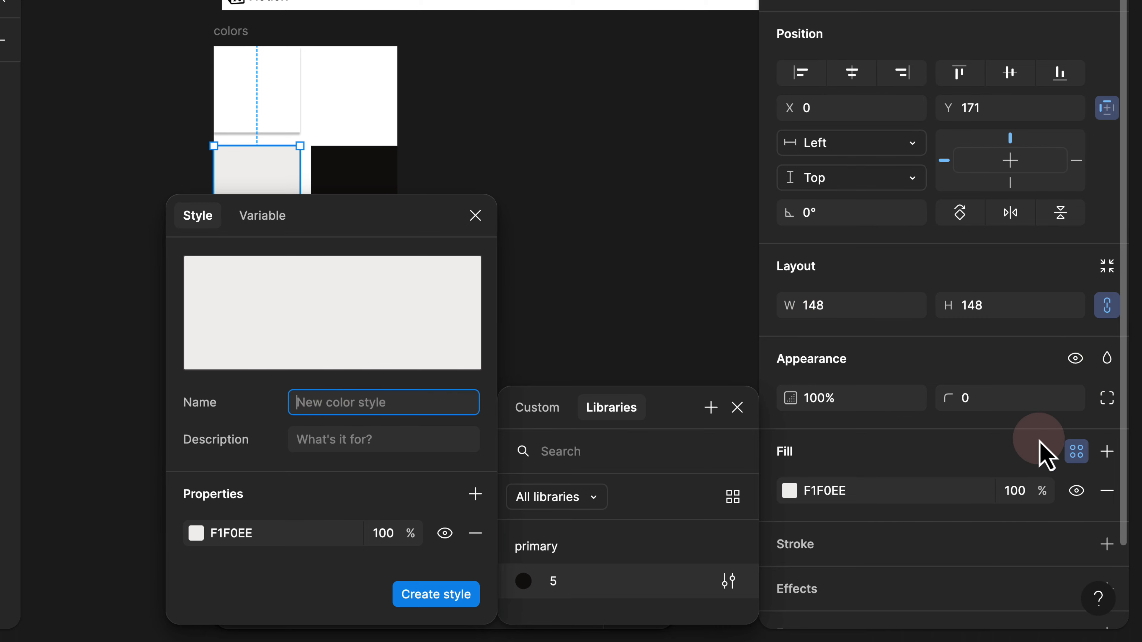
{"action": "left_click", "coordinate": [551, 208]}
Delete the primary folder from the local color styles.
{"action": "left_click", "coordinate": [842, 197]}
{"action": "right_click", "coordinate": [843, 199]}
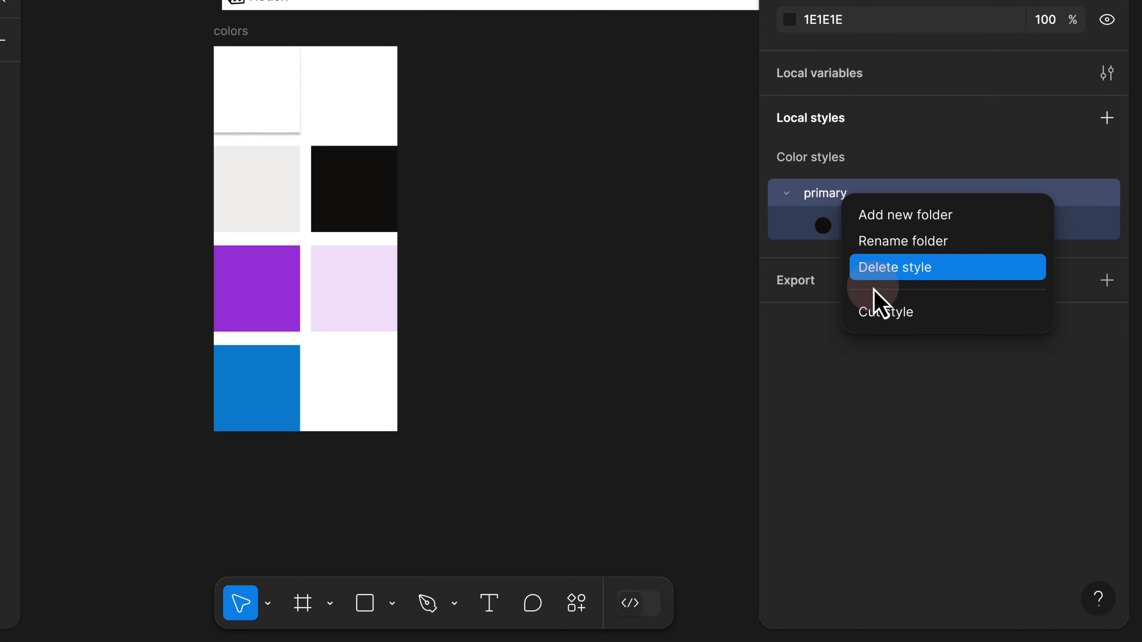
{"action": "left_click", "coordinate": [950, 273]}
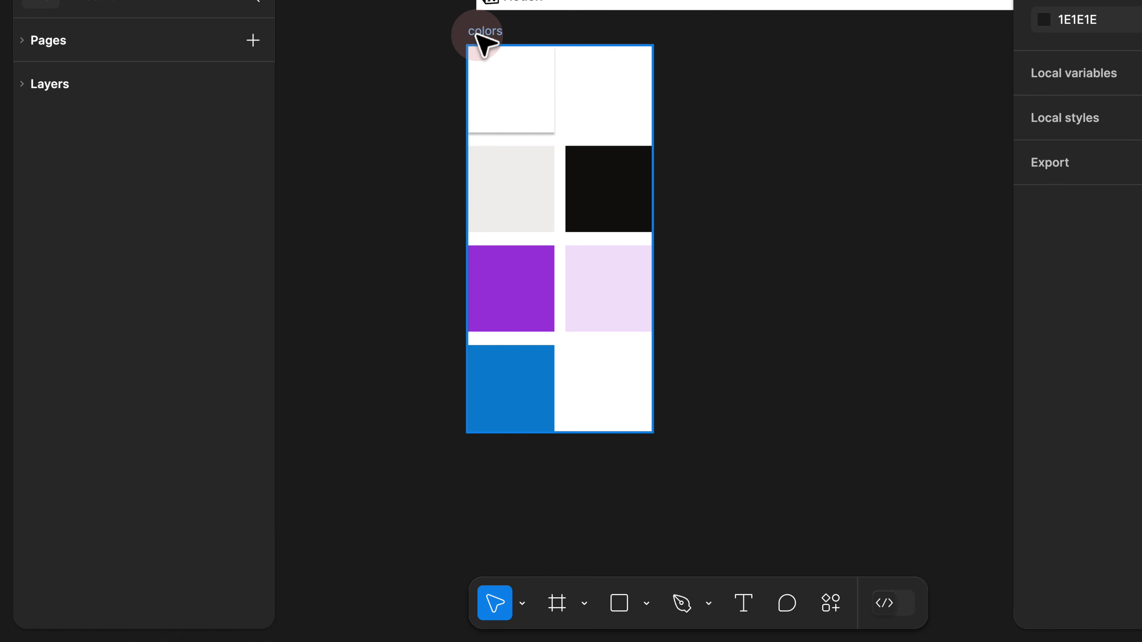
Expand the layer list and rename the light grey and black swatch layers together as "primary/".
{"action": "left_click", "coordinate": [221, 31]}
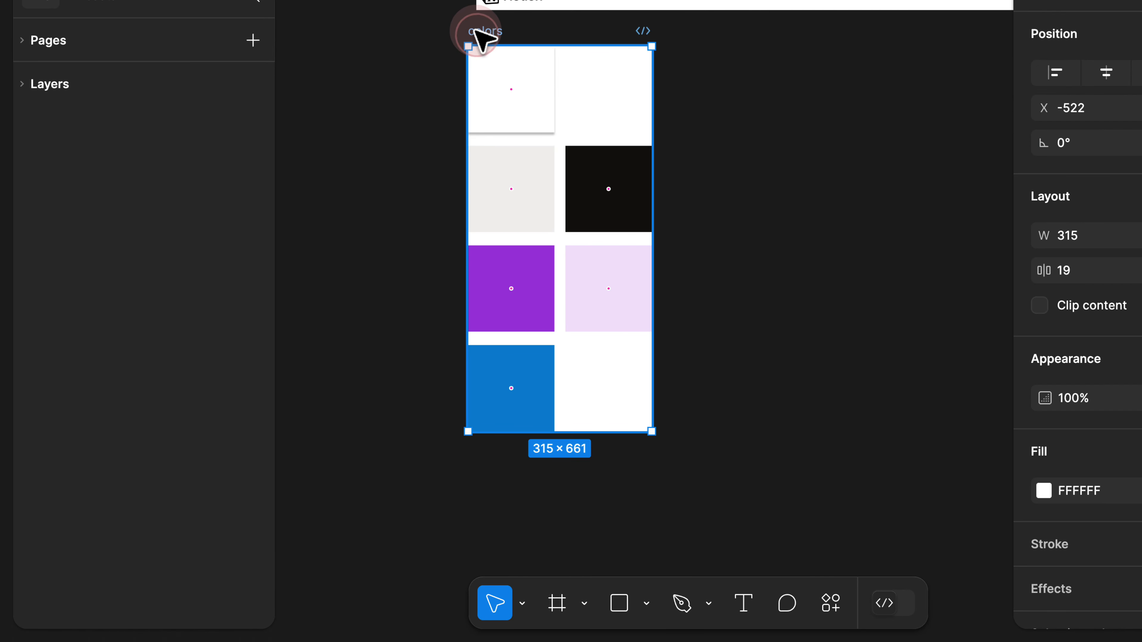
{"action": "left_click", "coordinate": [32, 83]}
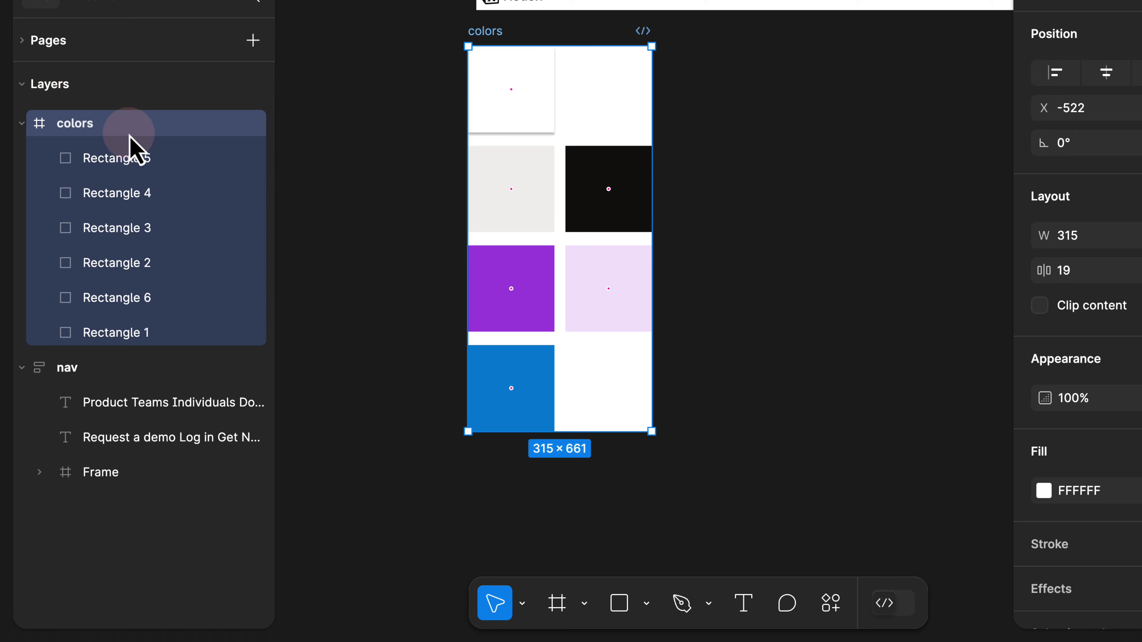
{"action": "scroll", "coordinate": [603, 173], "scroll_direction": "up", "scroll_amount": 3}
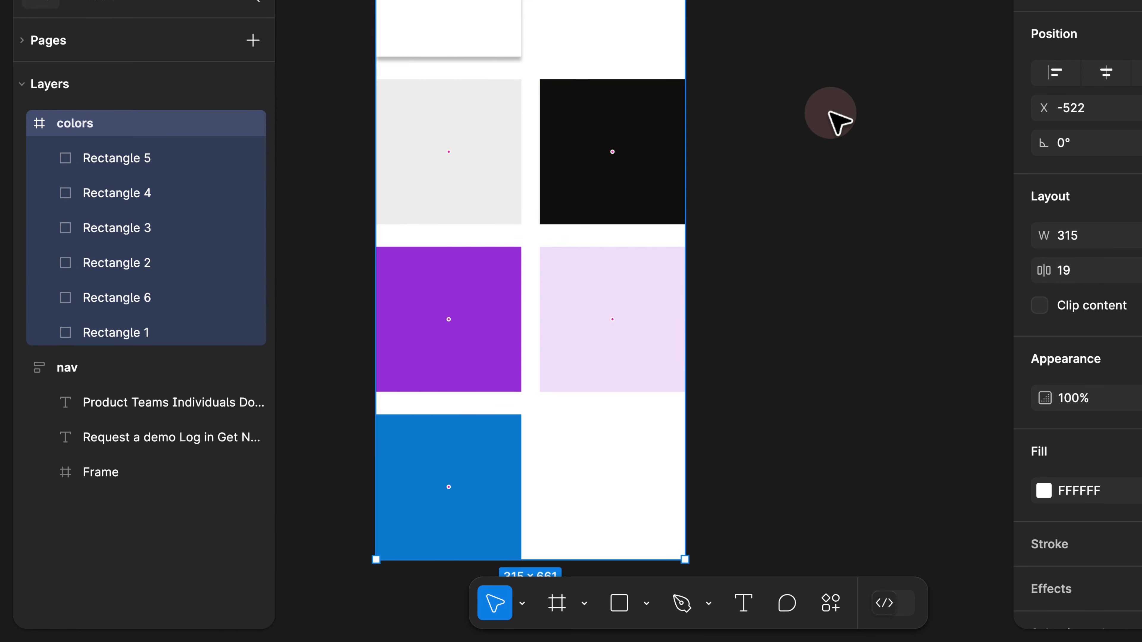
{"action": "left_click_drag", "start_coordinate": [768, 97], "coordinate": [408, 137]}
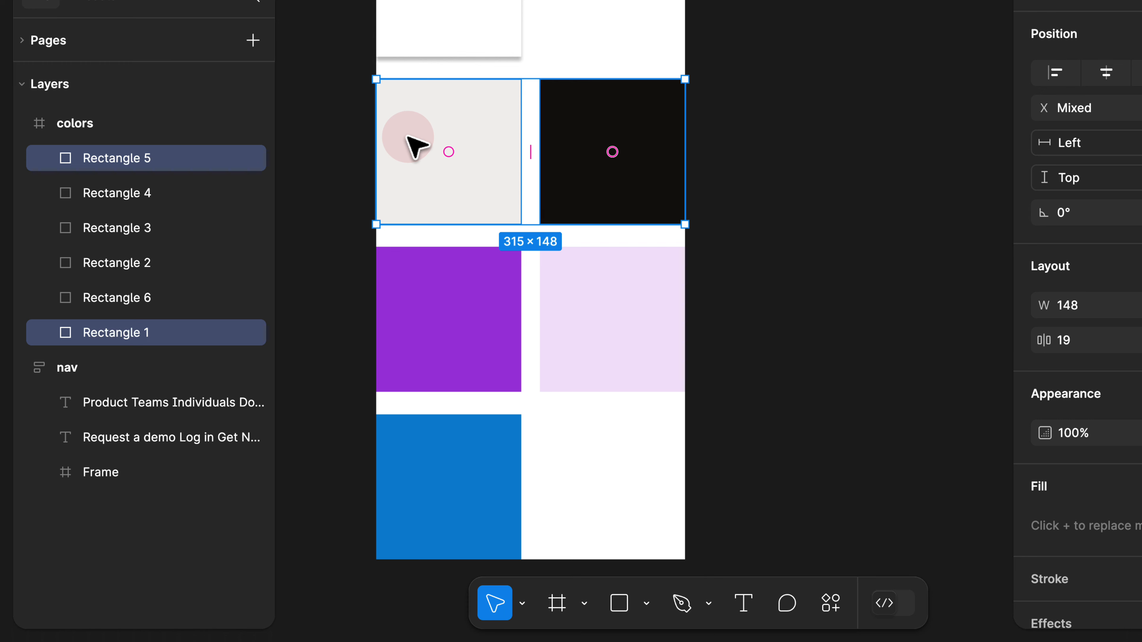
{"action": "key", "text": "super+r"}
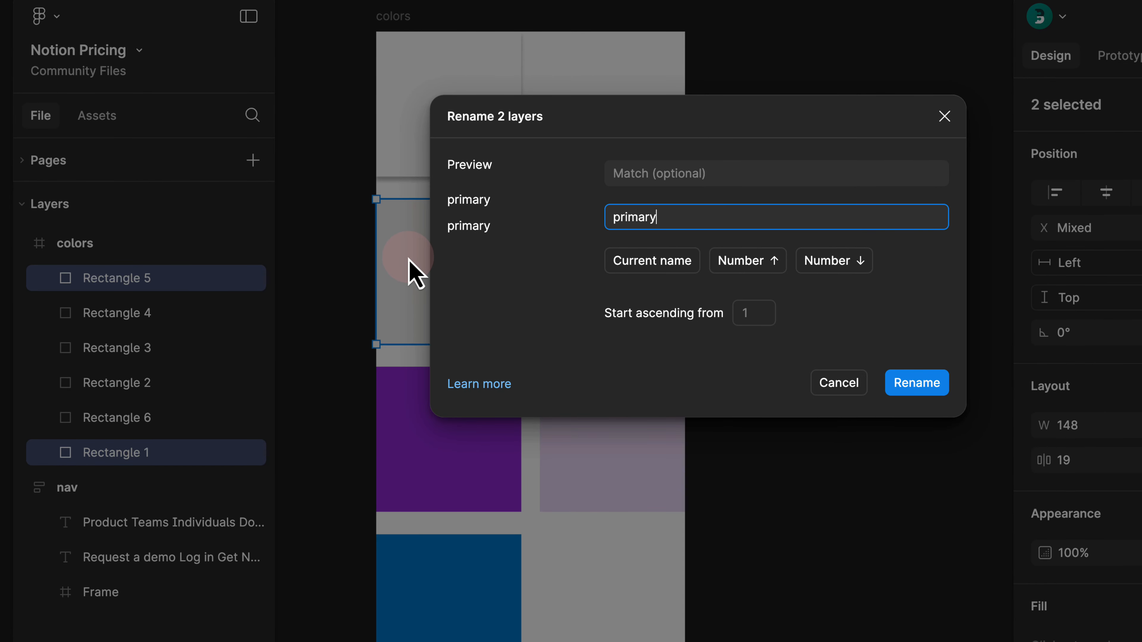
{"action": "type", "text": "primary/"}
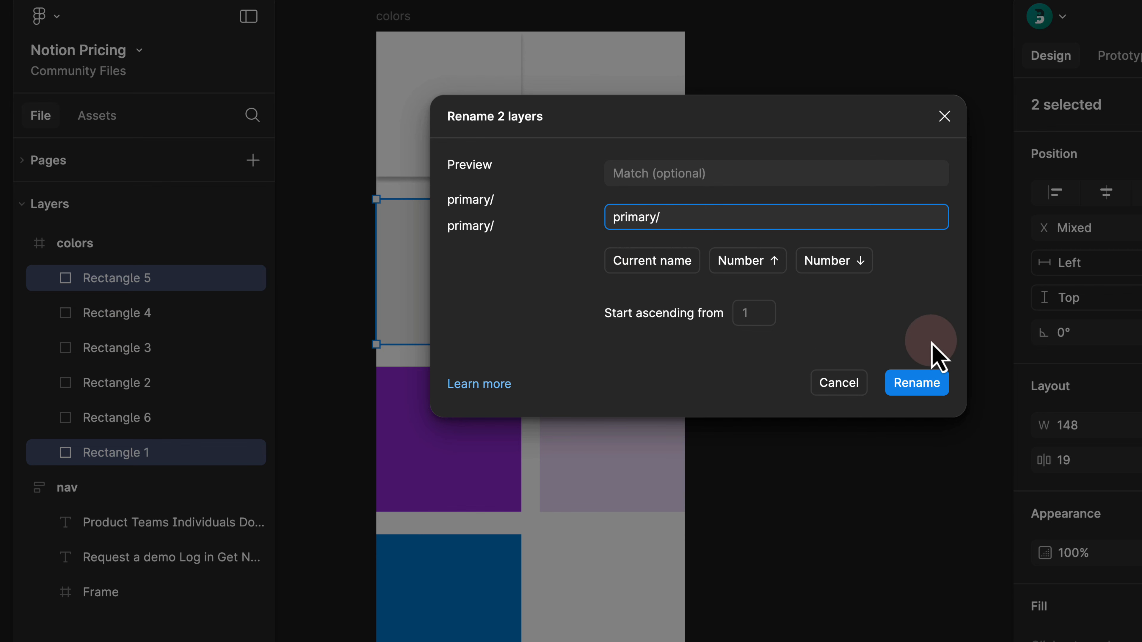
{"action": "left_click", "coordinate": [927, 387]}
Rename the black swatch's layer as "primary/5".
{"action": "left_click", "coordinate": [634, 252]}
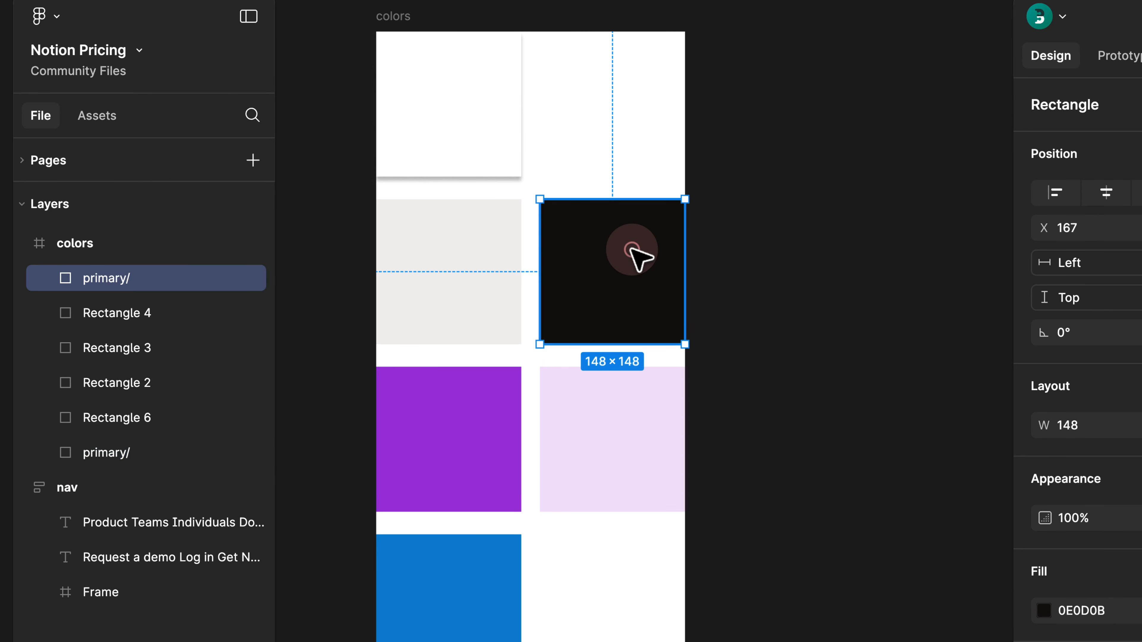
{"action": "double_click", "coordinate": [161, 278]}
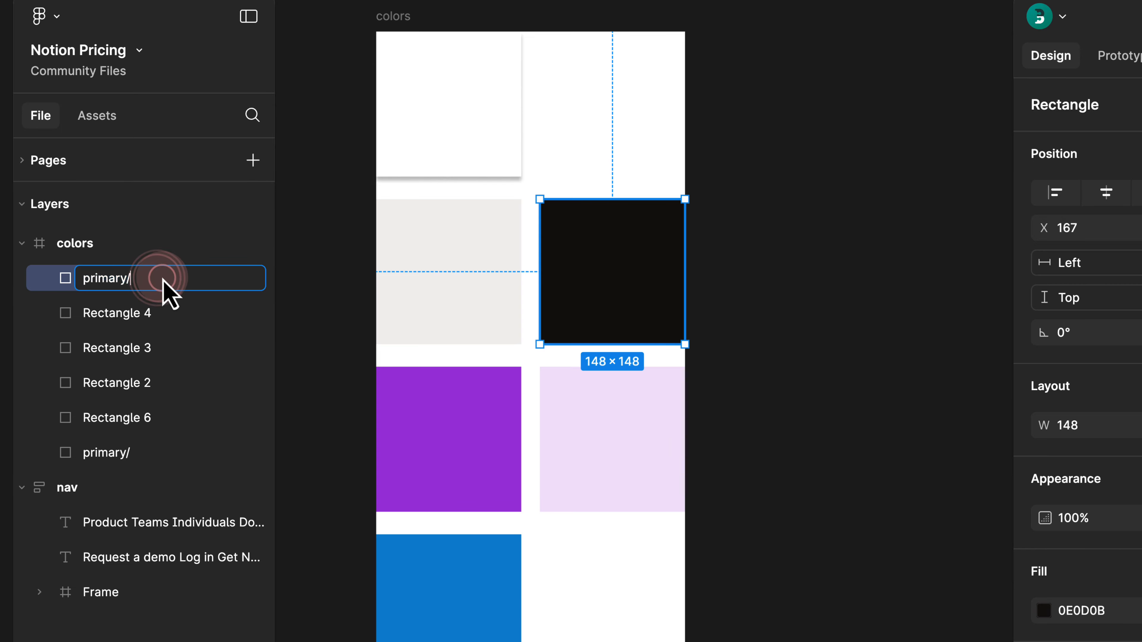
{"action": "type", "text": "5"}
{"action": "key", "text": "Return"}
Check the light grey swatch's HSL lightness and rename its layer as "primary/94".
{"action": "left_click", "coordinate": [427, 240]}
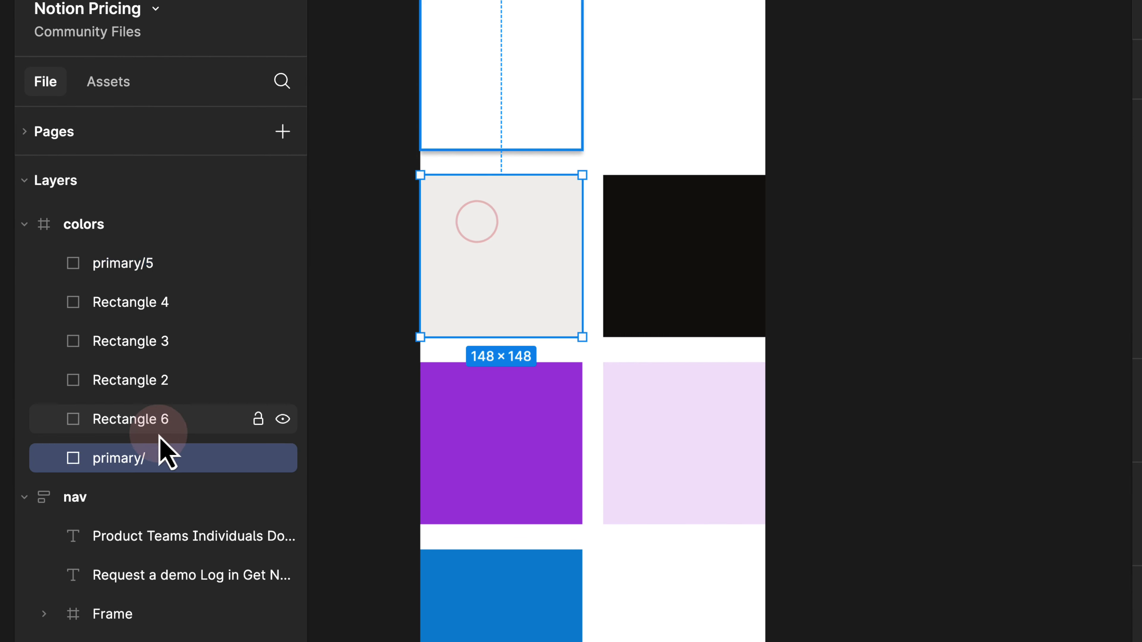
{"action": "double_click", "coordinate": [161, 459]}
{"action": "left_click", "coordinate": [168, 458]}
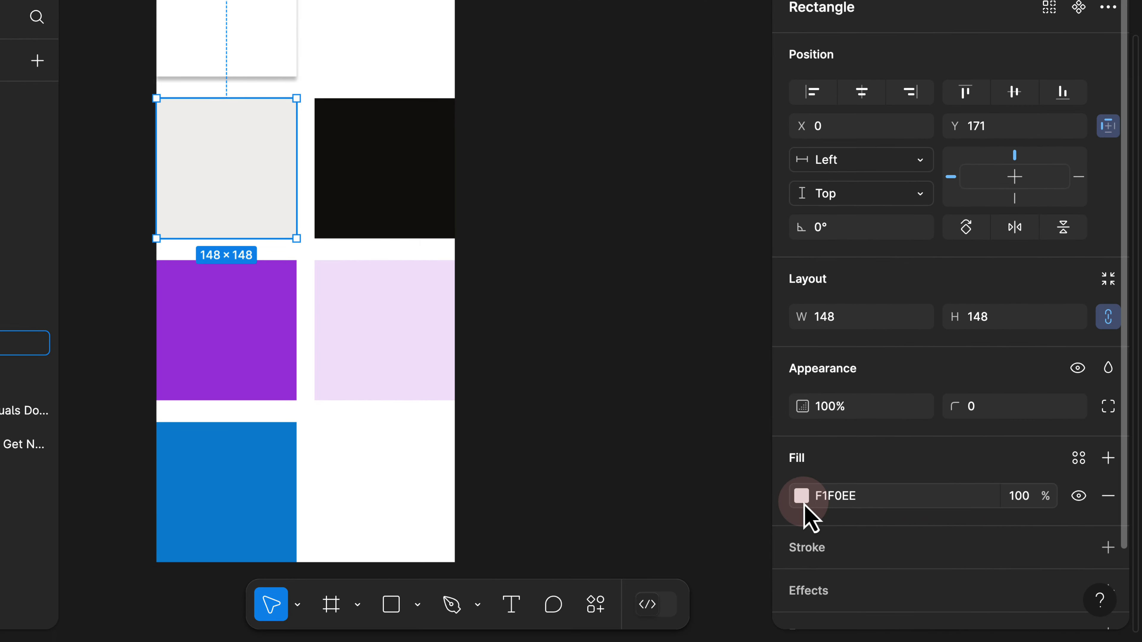
{"action": "left_click", "coordinate": [802, 495]}
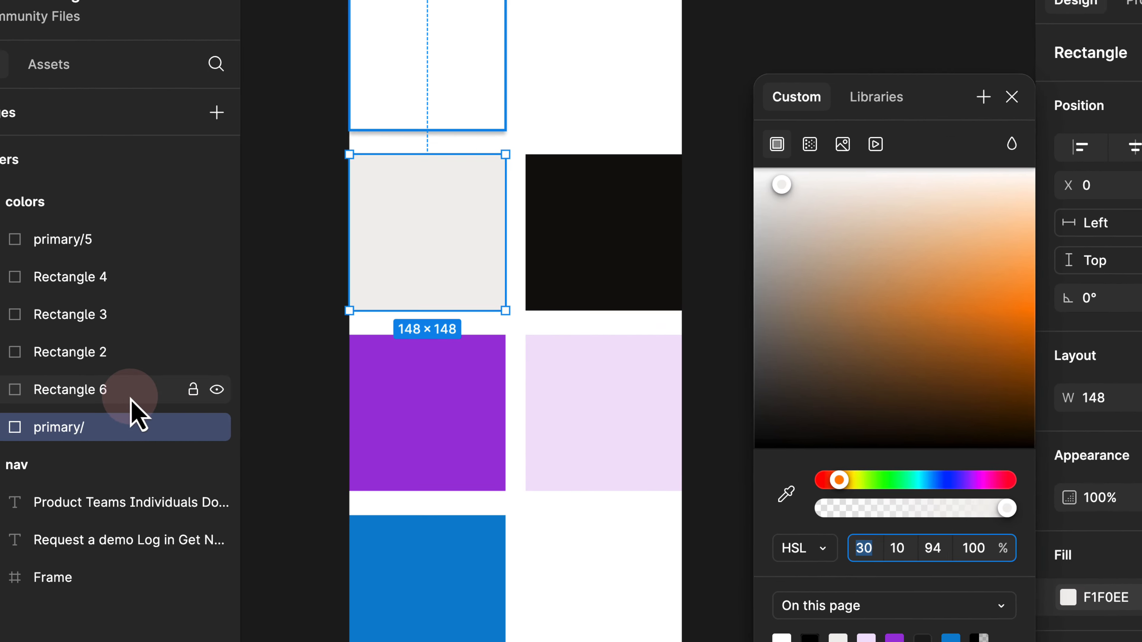
{"action": "left_click", "coordinate": [24, 343]}
{"action": "double_click", "coordinate": [166, 458]}
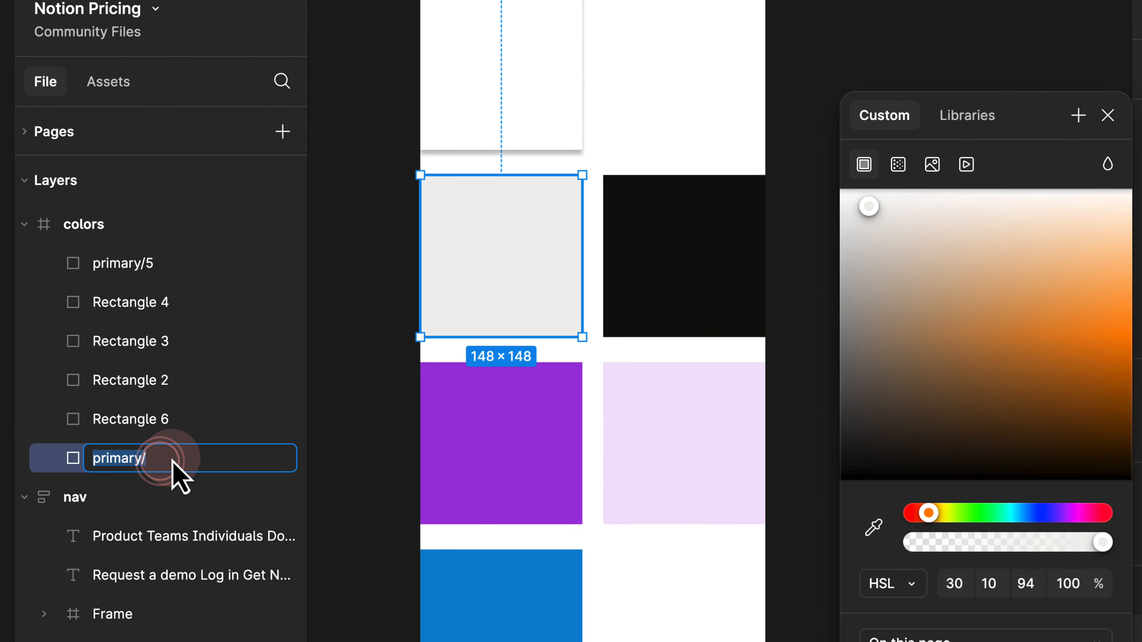
{"action": "left_click", "coordinate": [171, 458]}
{"action": "type", "text": "94"}
{"action": "key", "text": "Return"}
{"action": "left_click", "coordinate": [859, 384]}
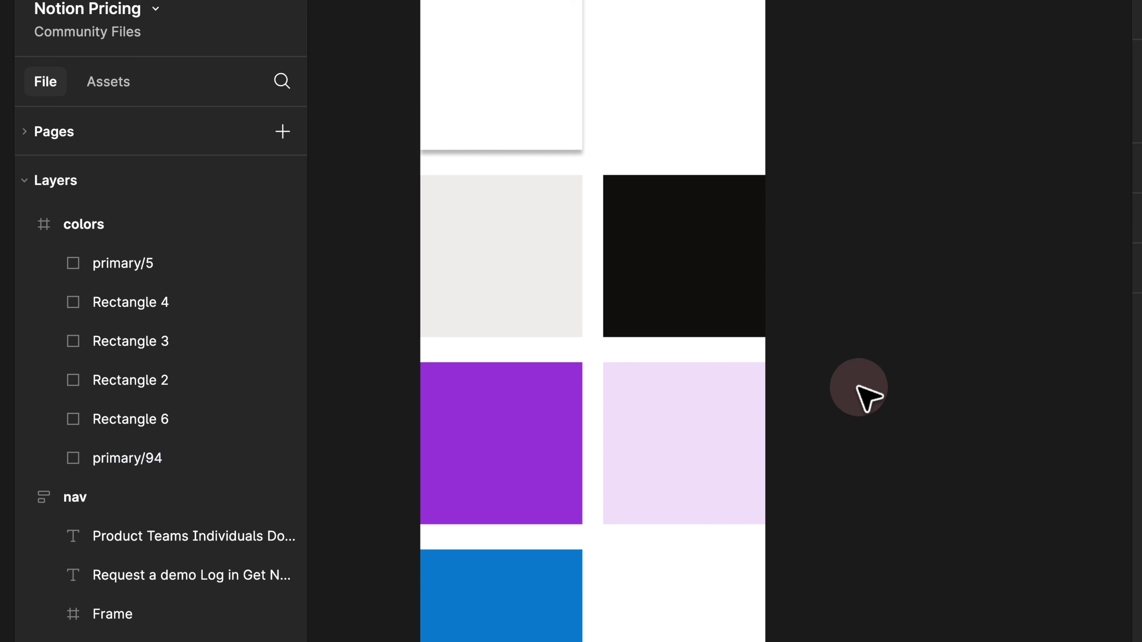
Rename the purple and light lavender swatch layers together as "secondary/".
{"action": "left_click_drag", "start_coordinate": [891, 384], "coordinate": [496, 412]}
{"action": "key", "text": "ctrl+r"}
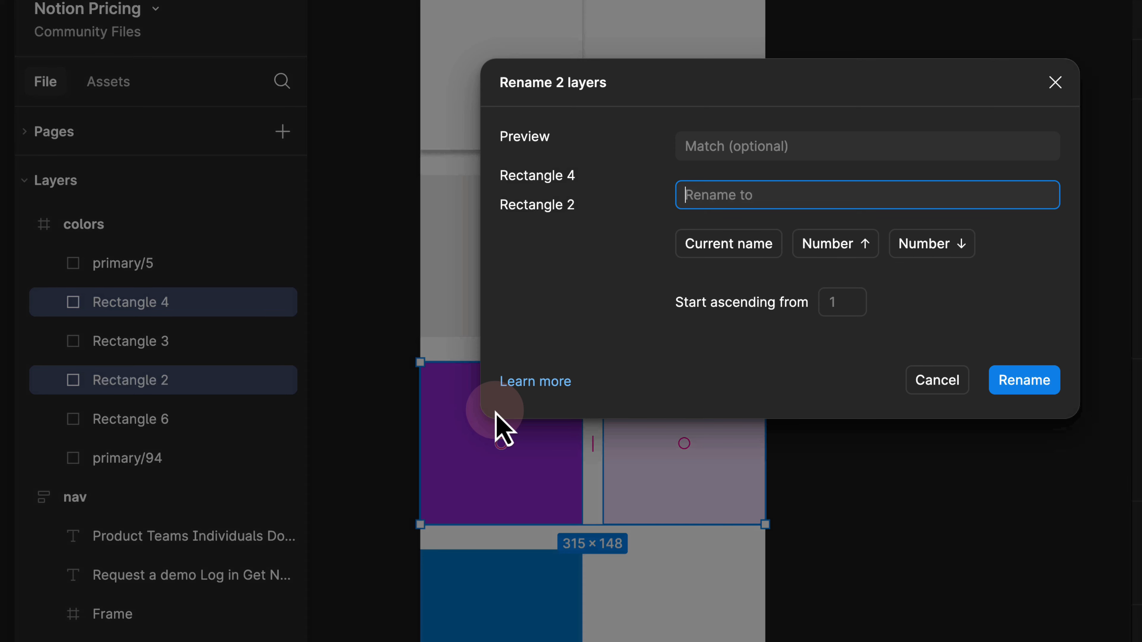
{"action": "type", "text": "secondary"}
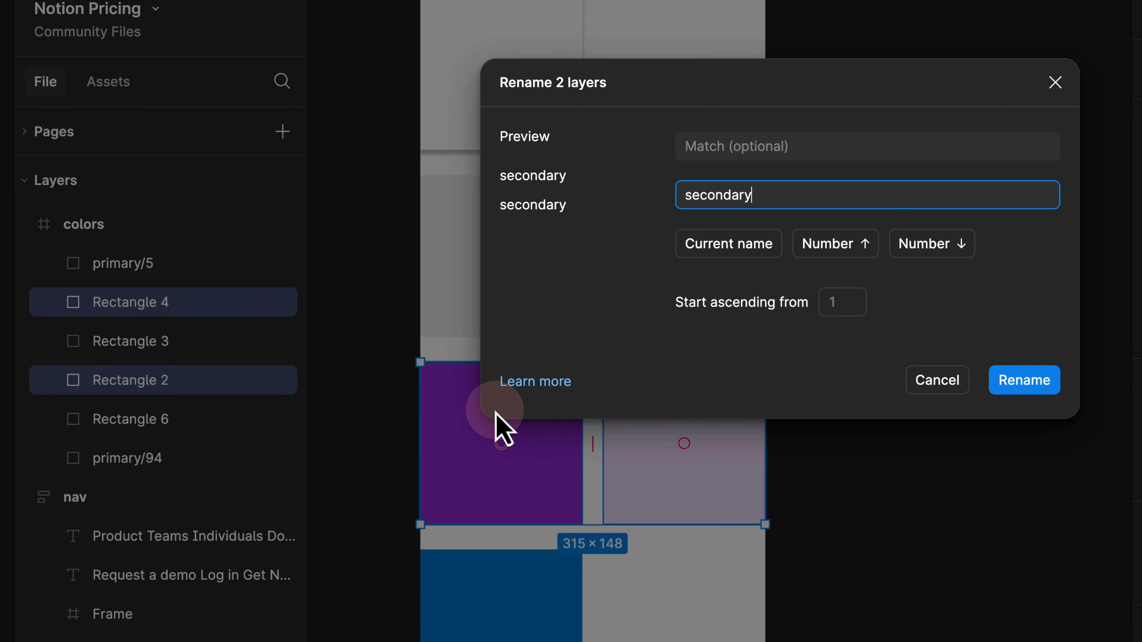
{"action": "type", "text": "/"}
{"action": "key", "text": "Return"}
Check the purple swatch's HSL lightness and rename its layer as "secondary/50".
{"action": "left_click", "coordinate": [558, 392]}
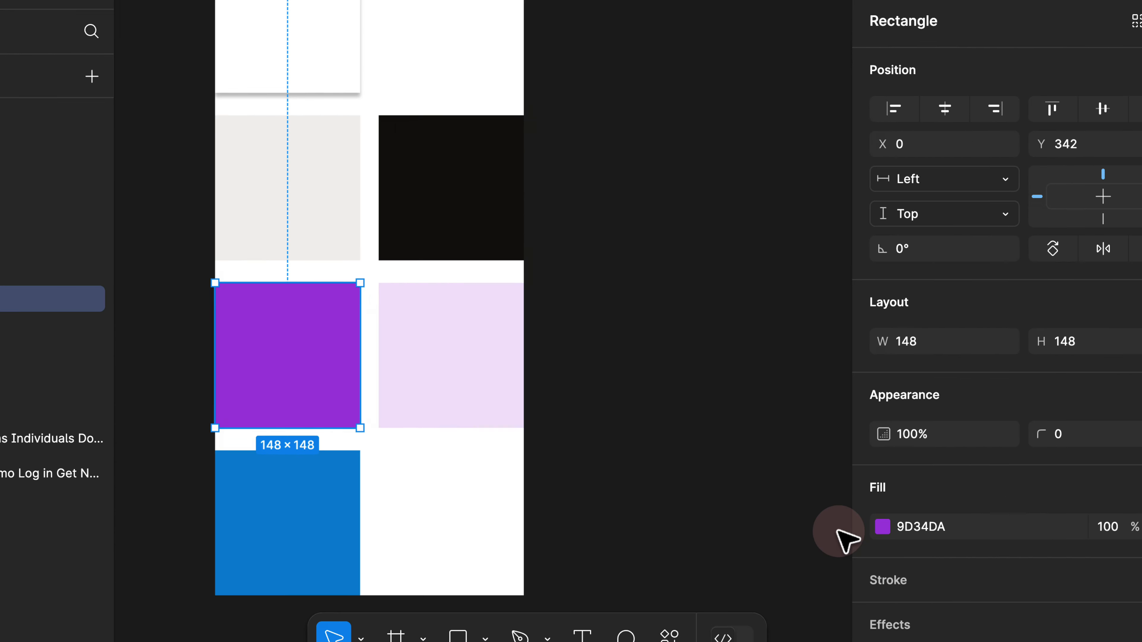
{"action": "left_click", "coordinate": [881, 526]}
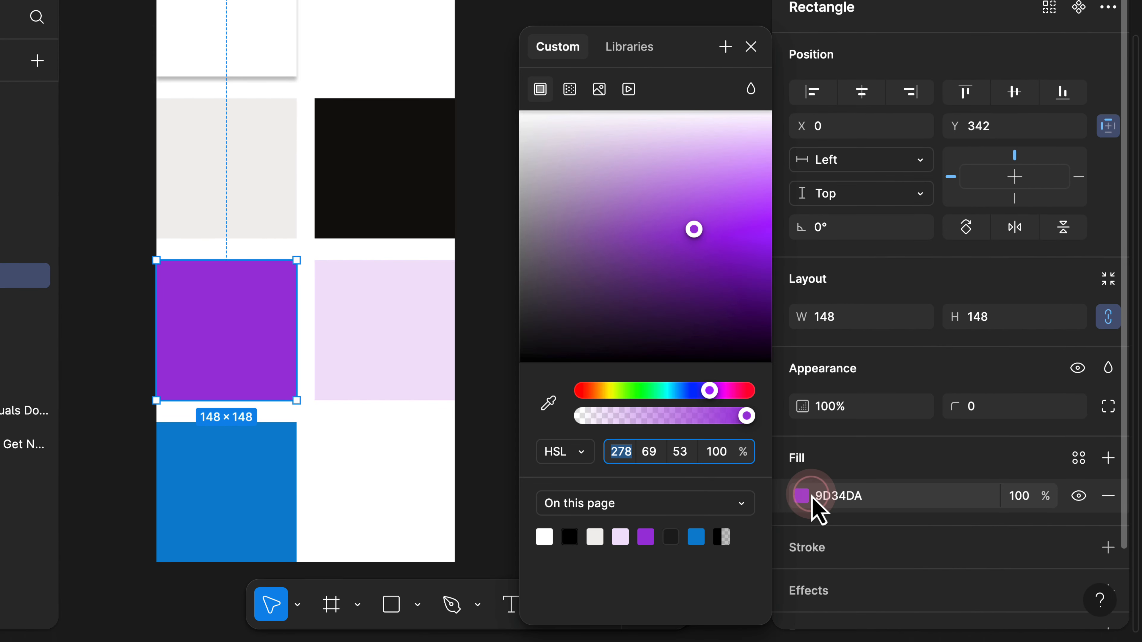
{"action": "left_click", "coordinate": [674, 457]}
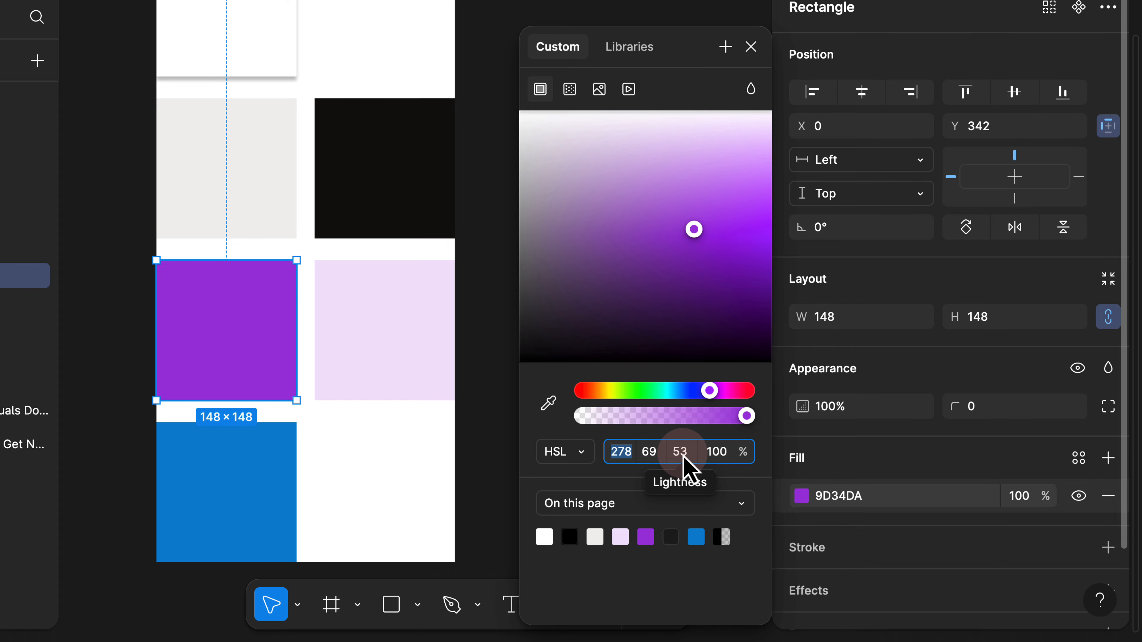
{"action": "left_click", "coordinate": [184, 410]}
{"action": "double_click", "coordinate": [18, 308]}
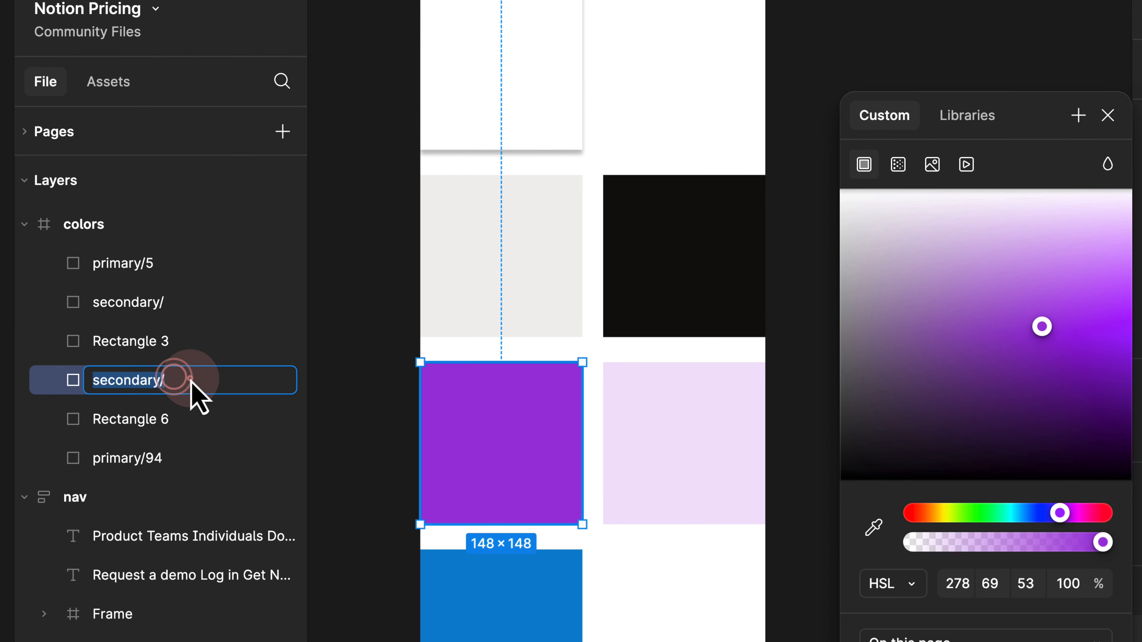
{"action": "left_click", "coordinate": [35, 311]}
{"action": "type", "text": "50"}
{"action": "left_click", "coordinate": [352, 359]}
Check the light lavender swatch's HSL lightness and rename its layer as "secondary/94".
{"action": "left_click", "coordinate": [702, 430]}
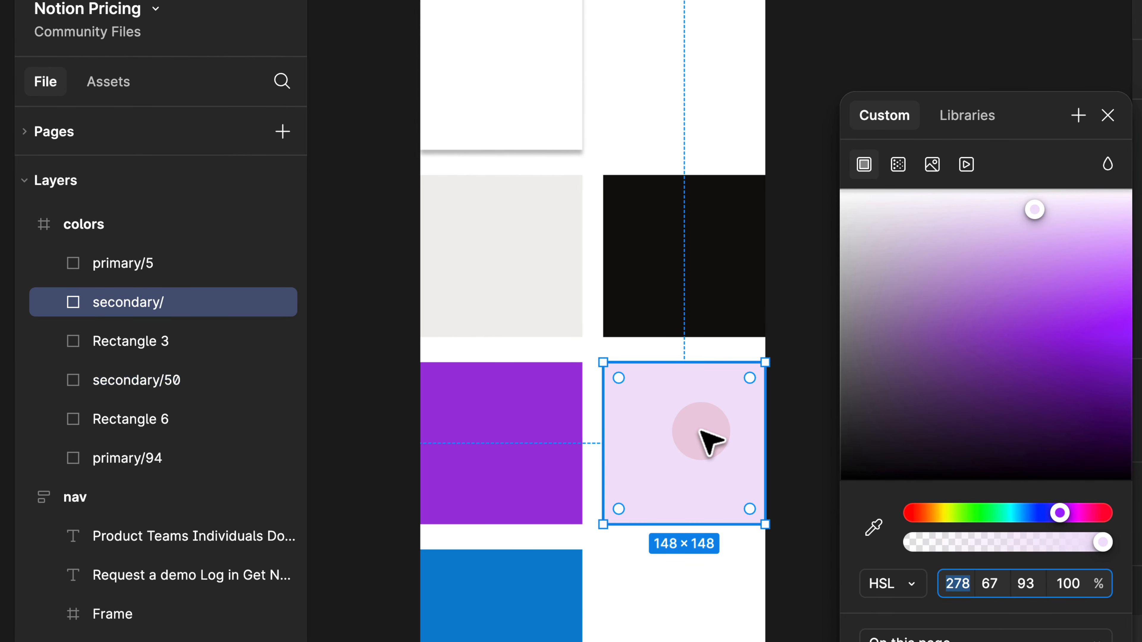
{"action": "left_click", "coordinate": [967, 583]}
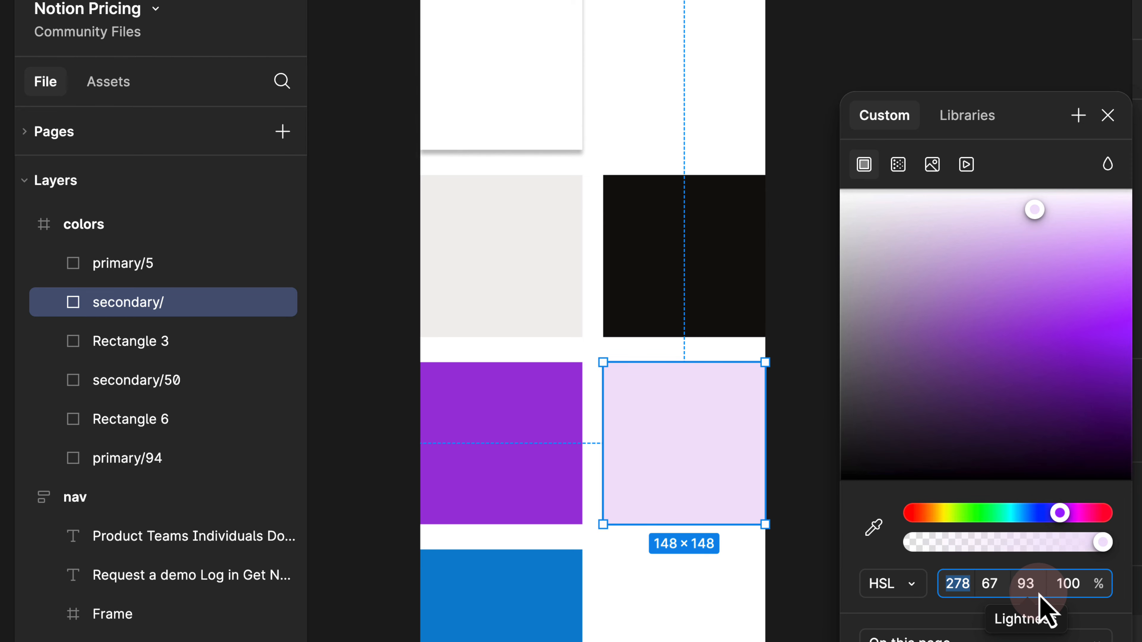
{"action": "double_click", "coordinate": [203, 300]}
{"action": "type", "text": "94"}
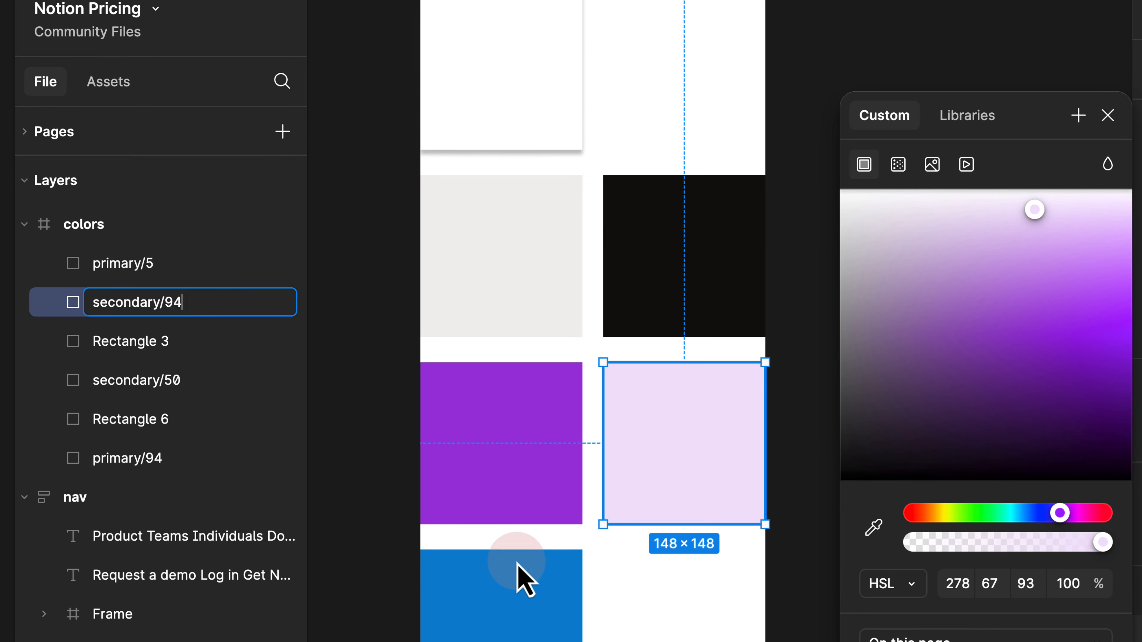
Rename the blue swatch's layer as "tertiary/40", taking the number from its HSL lightness.
{"action": "left_click", "coordinate": [524, 580]}
{"action": "left_click", "coordinate": [148, 342]}
{"action": "double_click", "coordinate": [149, 342]}
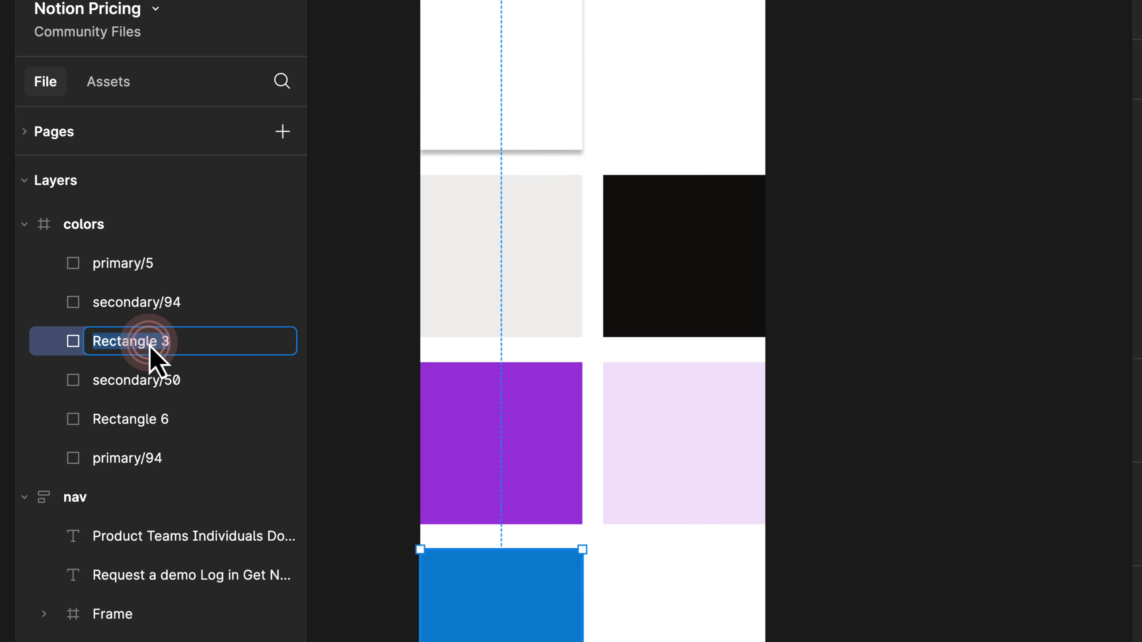
{"action": "type", "text": "tertiary/"}
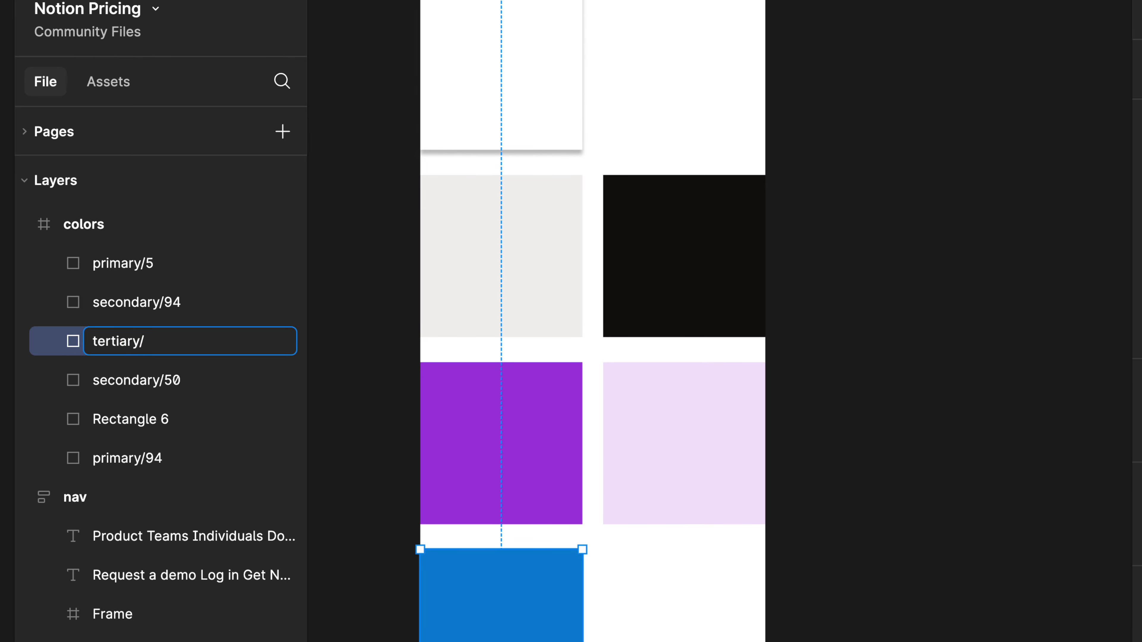
{"action": "left_click", "coordinate": [886, 529]}
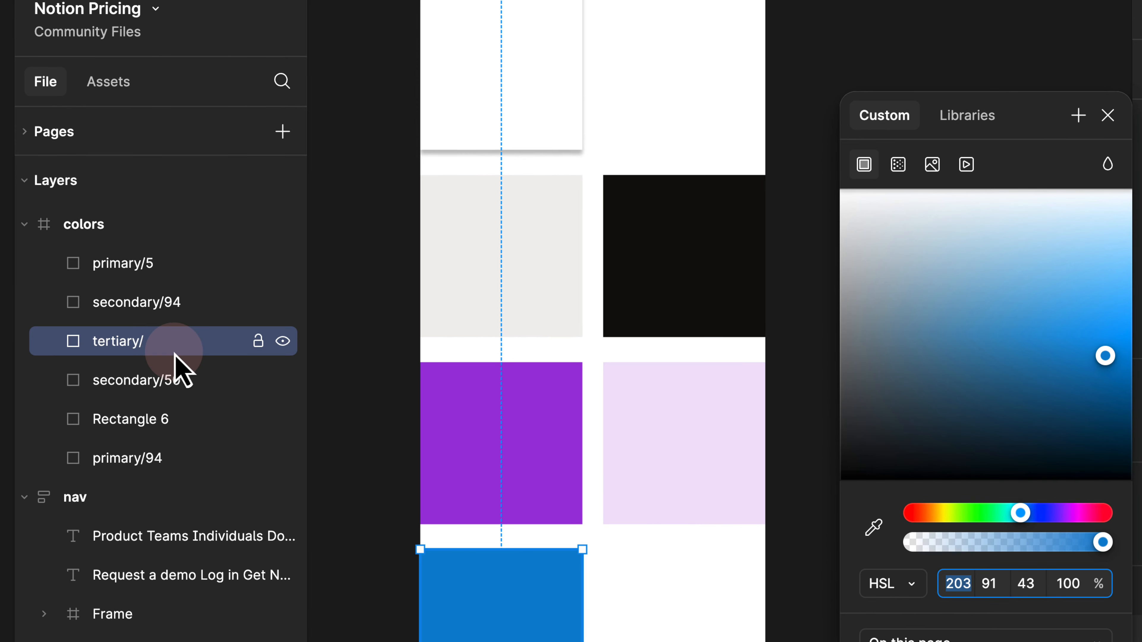
{"action": "double_click", "coordinate": [173, 350]}
{"action": "left_click", "coordinate": [173, 351]}
{"action": "type", "text": "40"}
Check the white swatch's HSL lightness and rename its layer as "grey/100".
{"action": "left_click", "coordinate": [478, 70]}
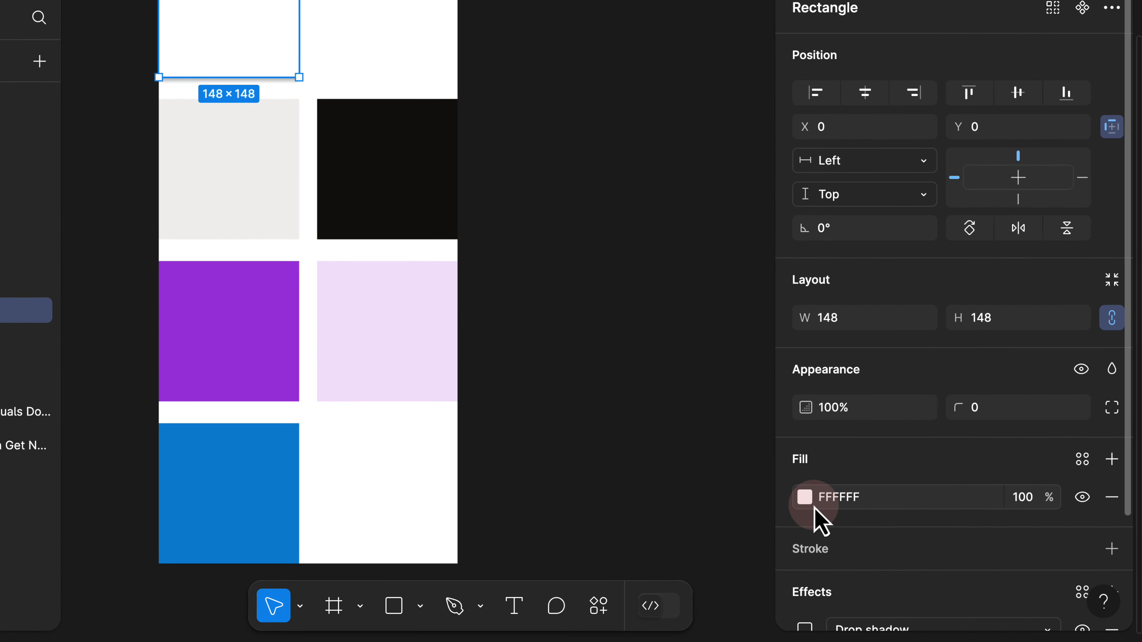
{"action": "left_click", "coordinate": [802, 495]}
{"action": "left_click", "coordinate": [652, 452]}
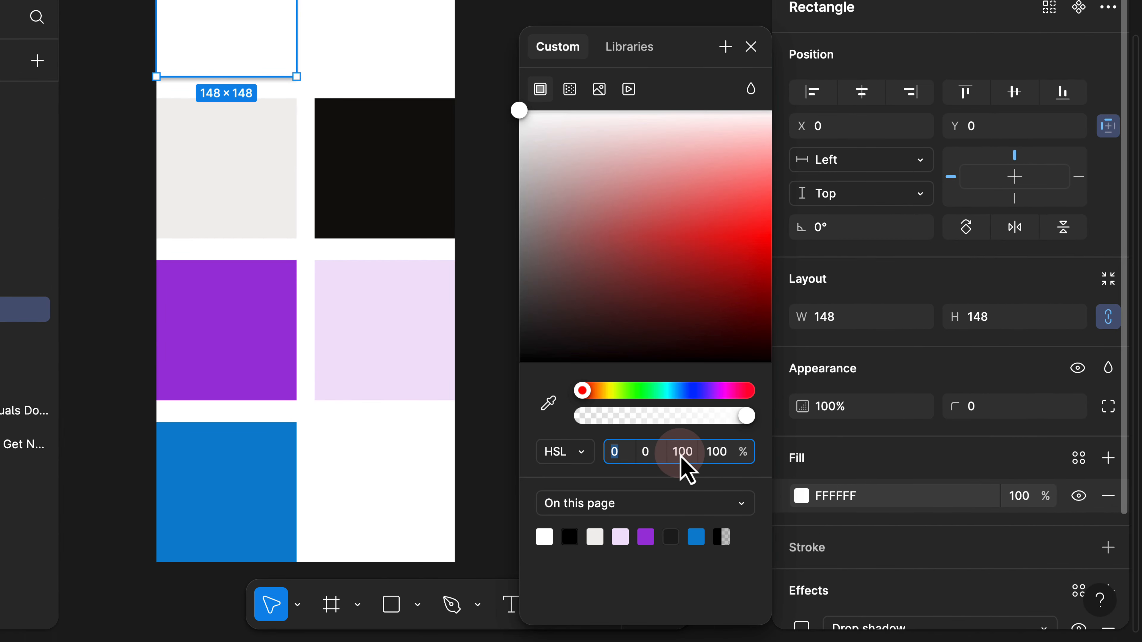
{"action": "double_click", "coordinate": [66, 326]}
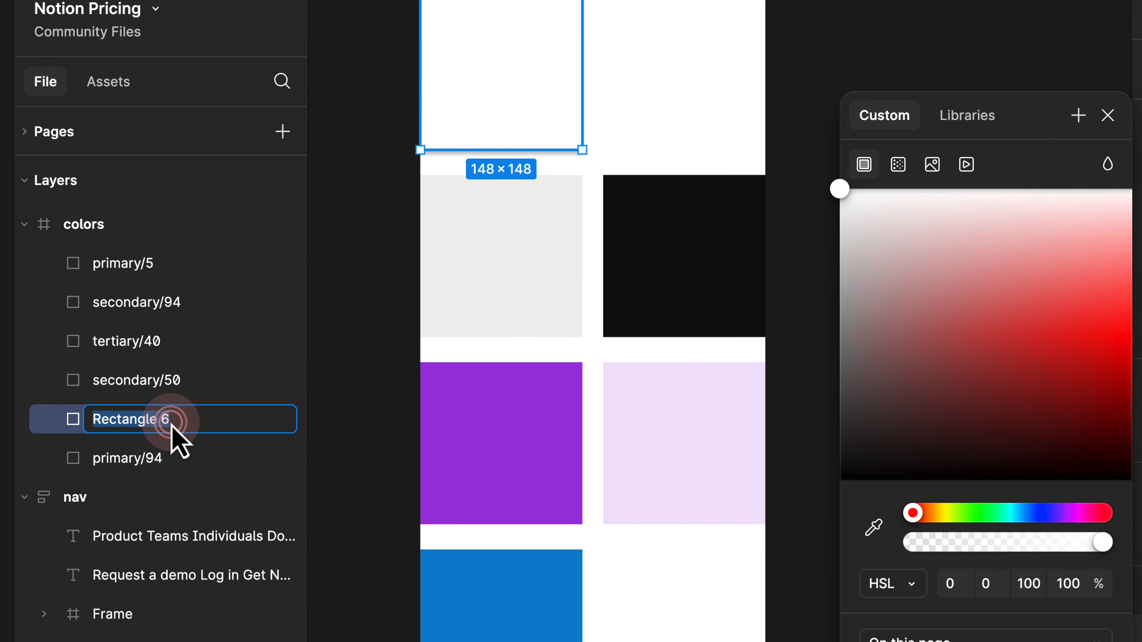
{"action": "type", "text": "grey/100"}
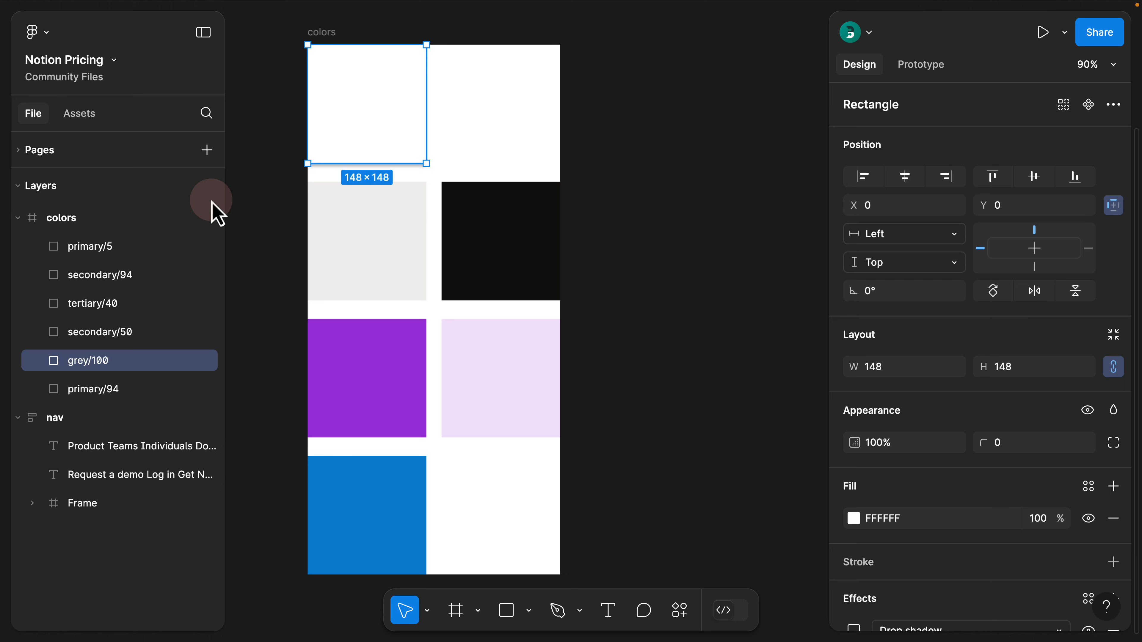
Widen the layer list and select all six renamed swatch layers in the colors frame.
{"action": "left_click_drag", "start_coordinate": [225, 197], "coordinate": [287, 197]}
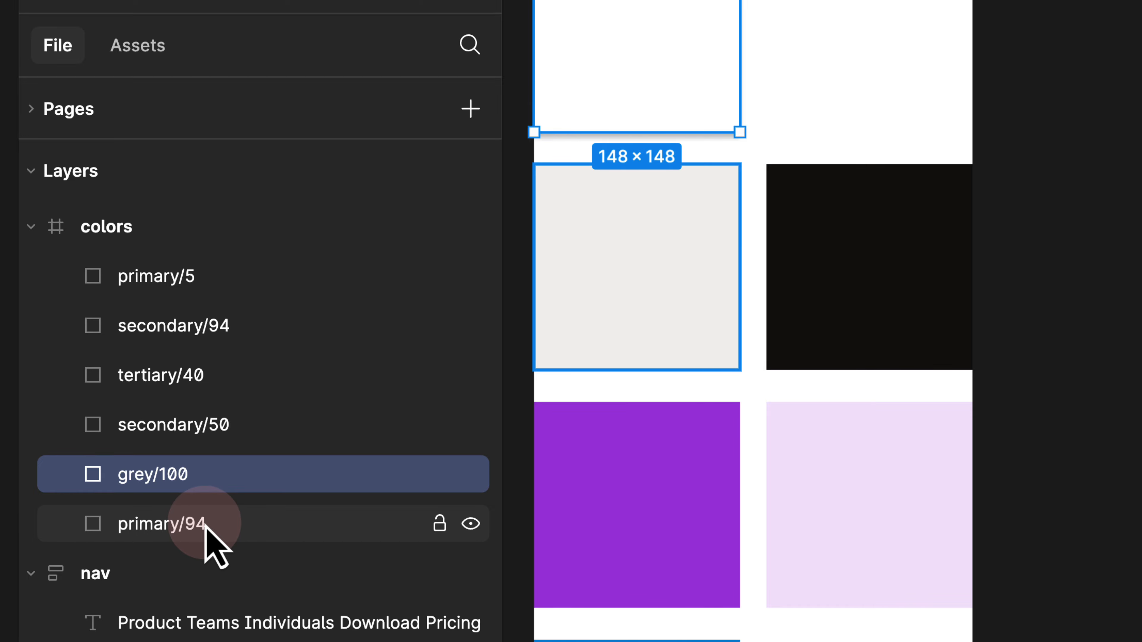
{"action": "left_click", "coordinate": [204, 525], "text": "shift"}
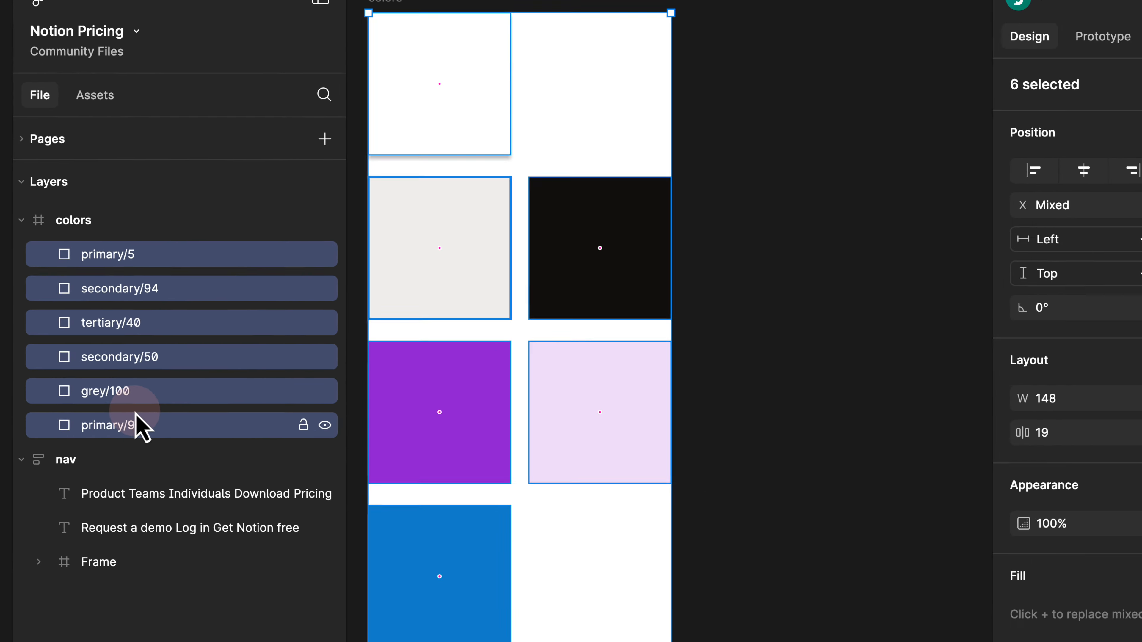
Search the plugins for "styler" and examine the Styler plugin's details and its run options.
{"action": "key", "text": "super+slash"}
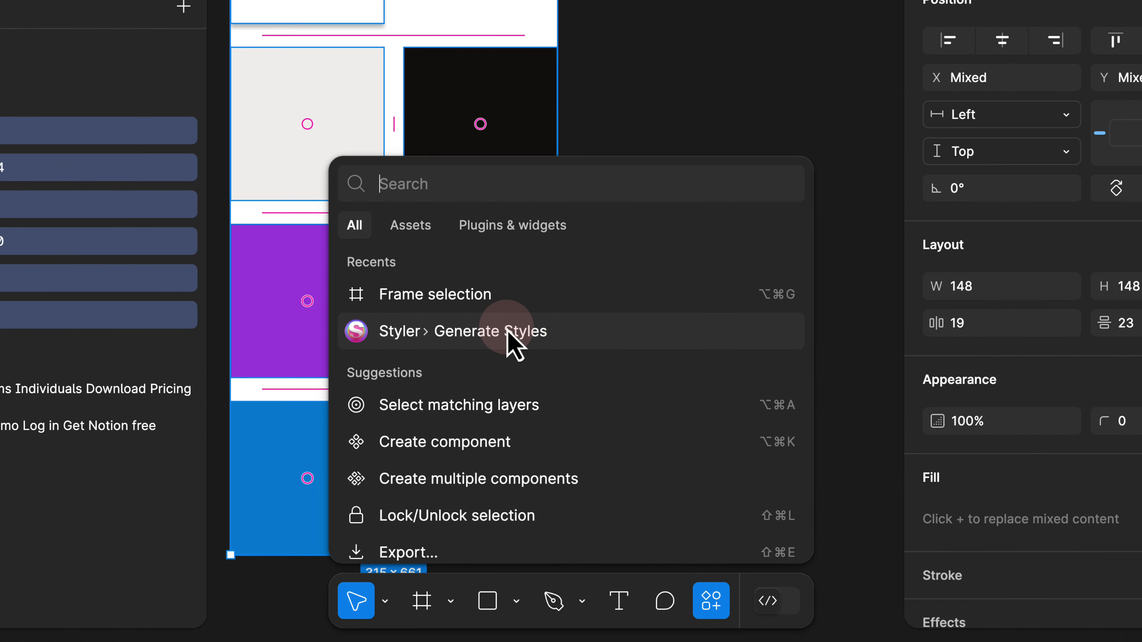
{"action": "left_click", "coordinate": [510, 225]}
{"action": "type", "text": "styler"}
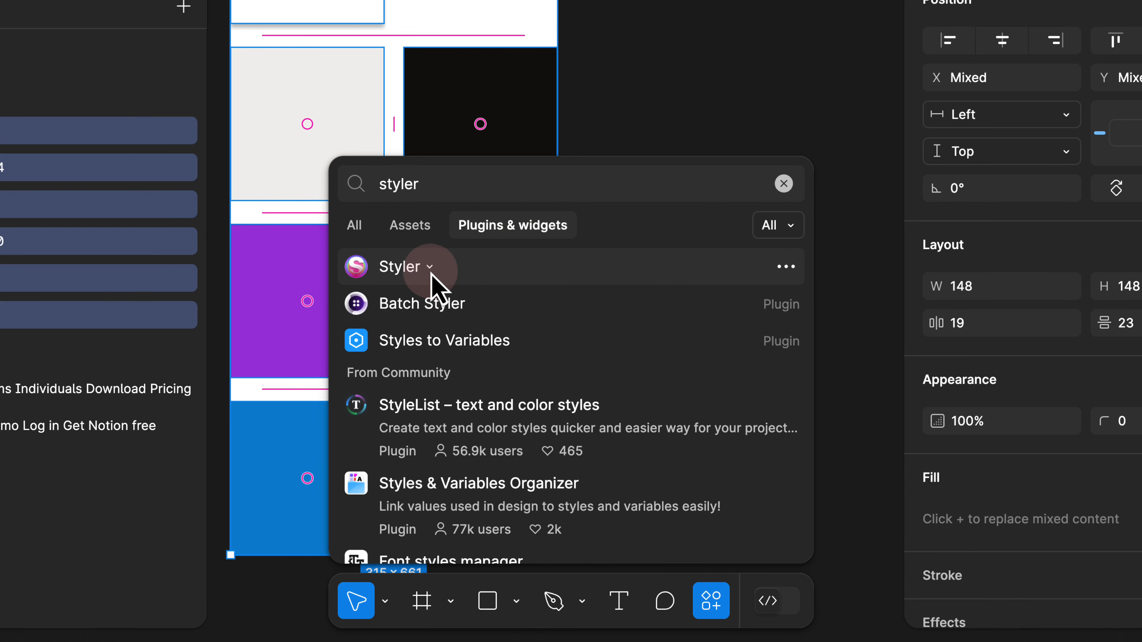
{"action": "left_click", "coordinate": [787, 268]}
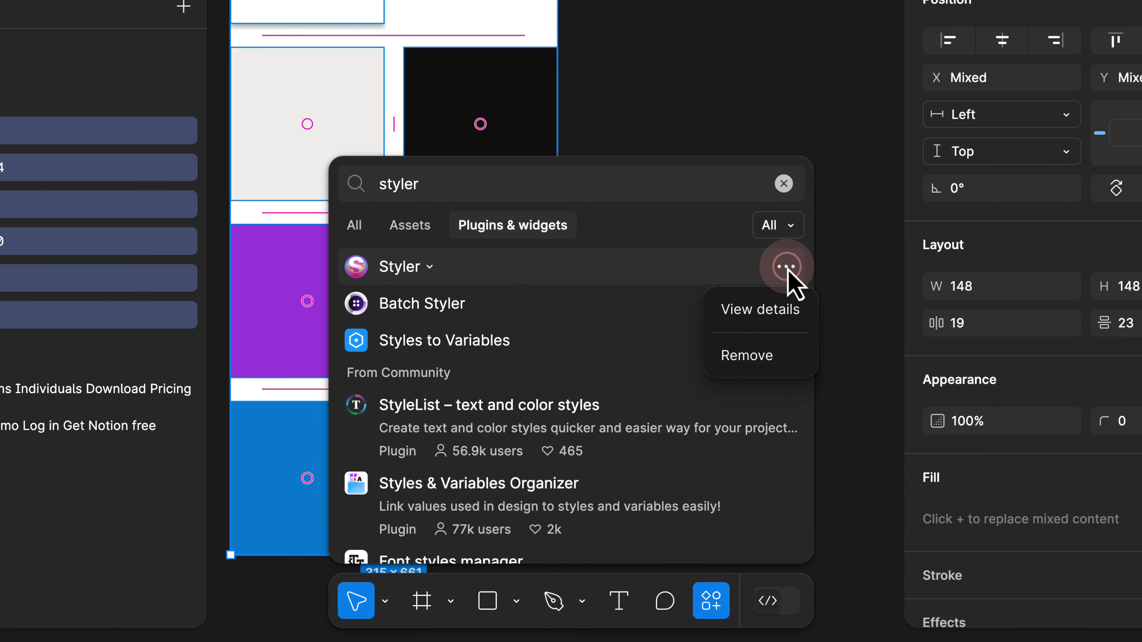
{"action": "left_click", "coordinate": [779, 311]}
{"action": "left_click", "coordinate": [792, 540]}
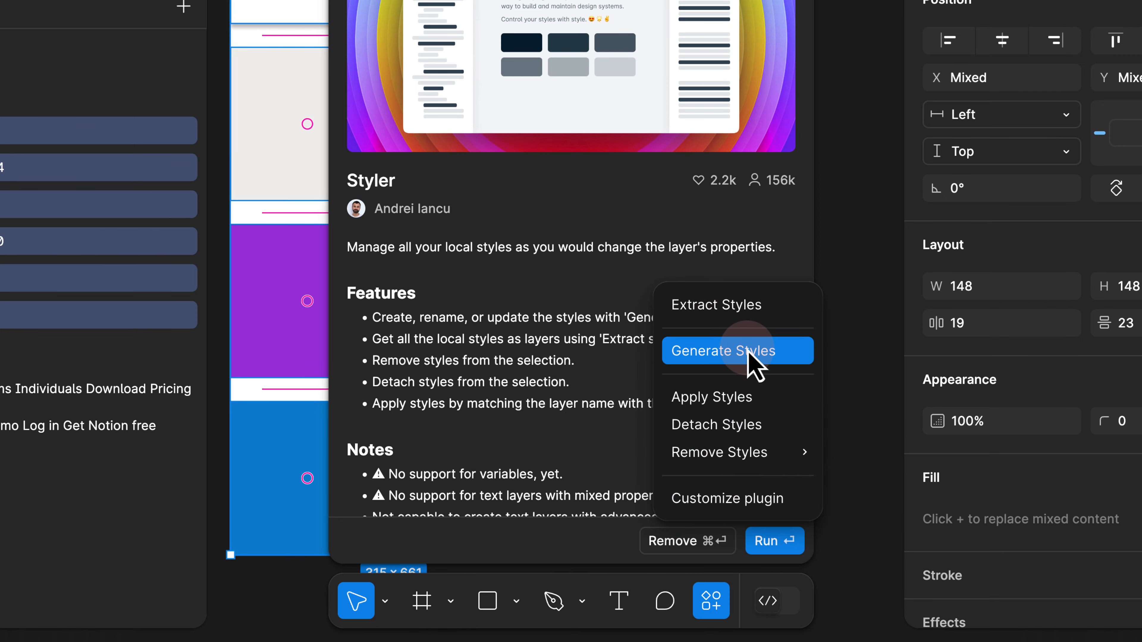
{"action": "left_click", "coordinate": [767, 351]}
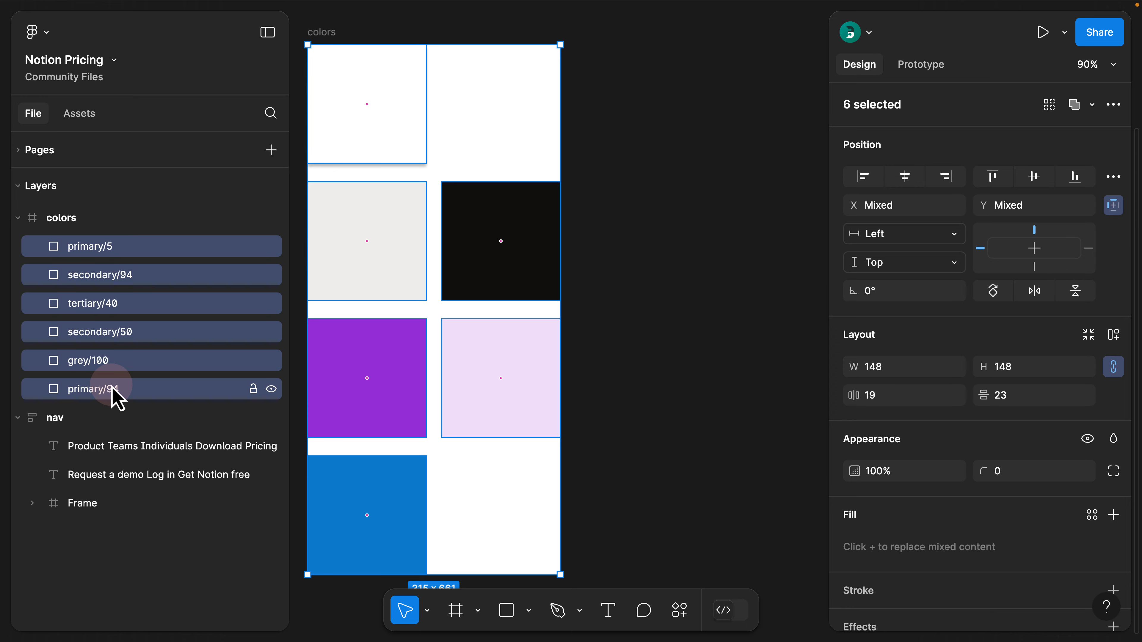
Run Styler's Generate Styles command on the six selected swatches, then deselect them to show the local styles.
{"action": "key", "text": "super+slash"}
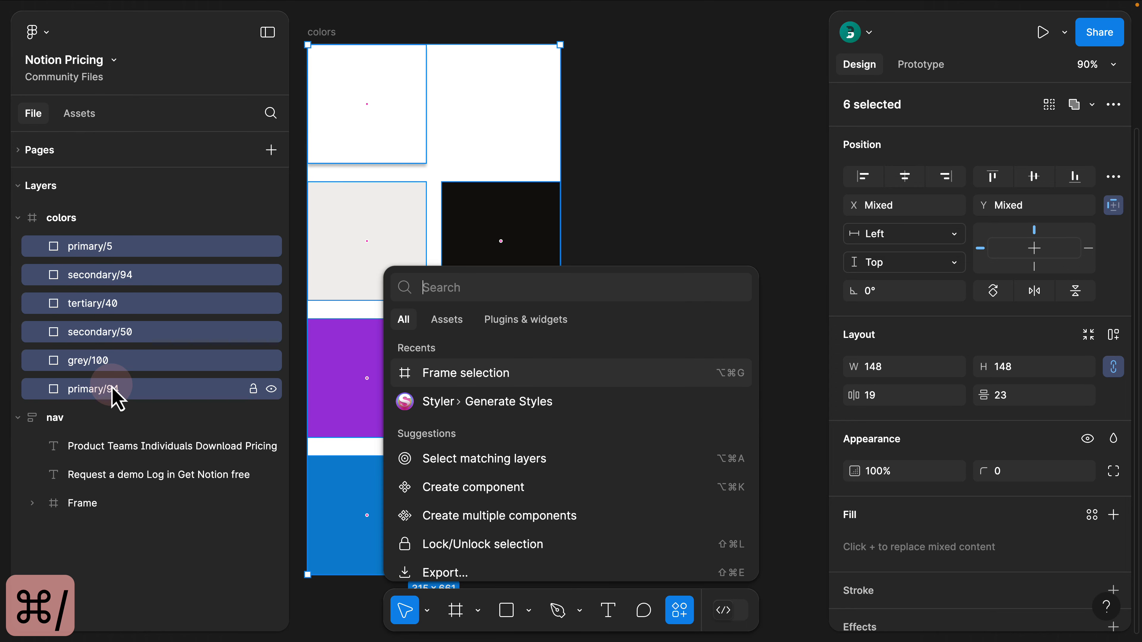
{"action": "type", "text": "generate s"}
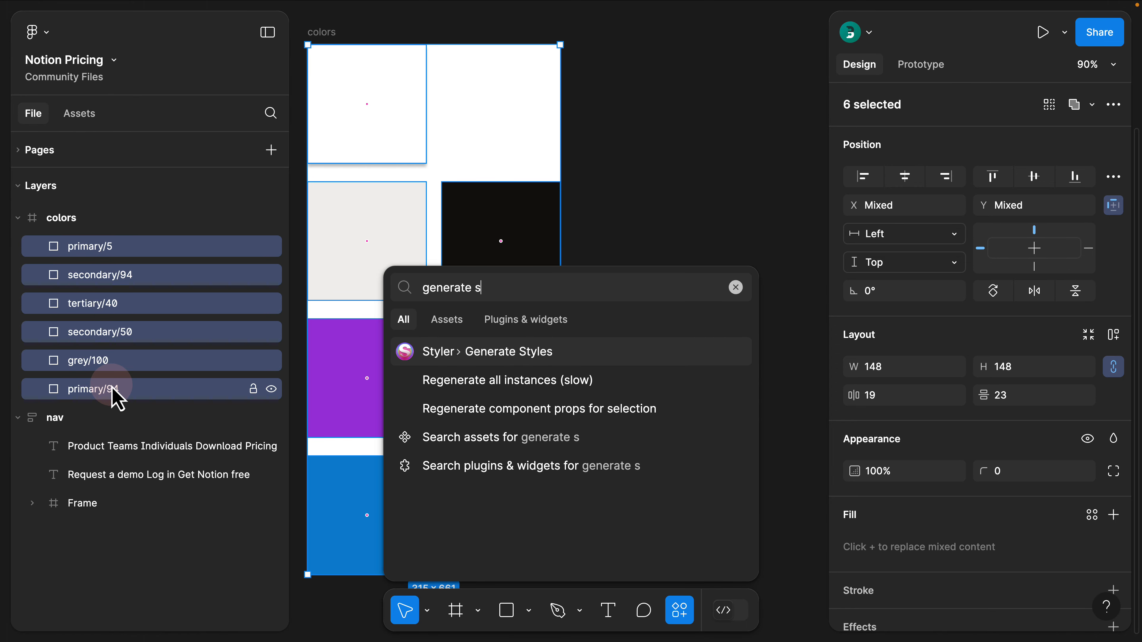
{"action": "type", "text": "tyle"}
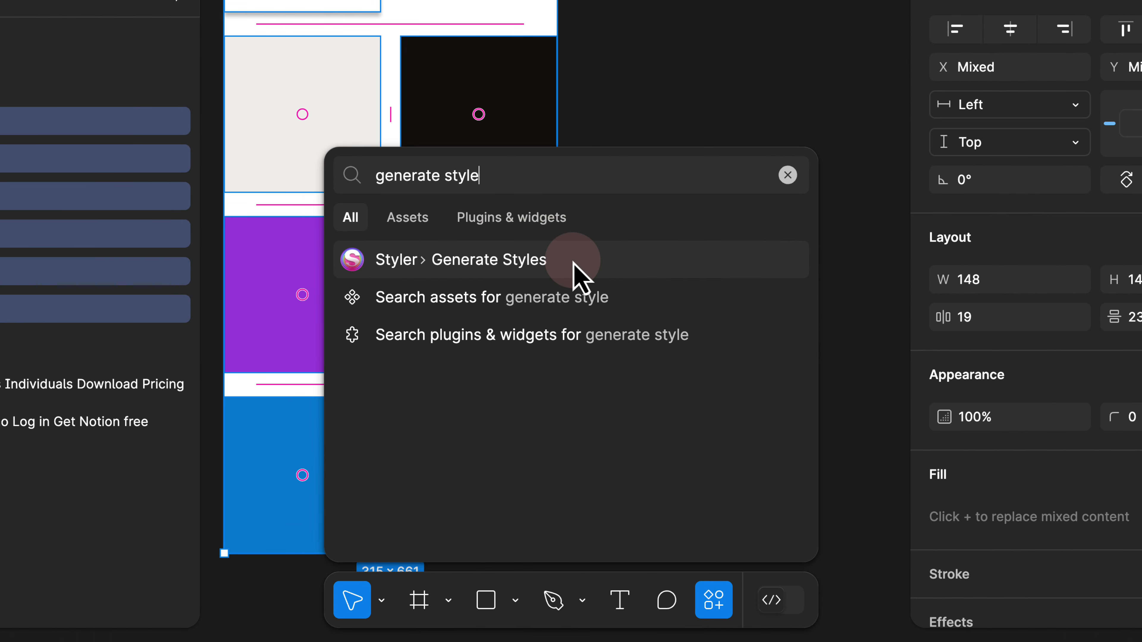
{"action": "left_click", "coordinate": [573, 262]}
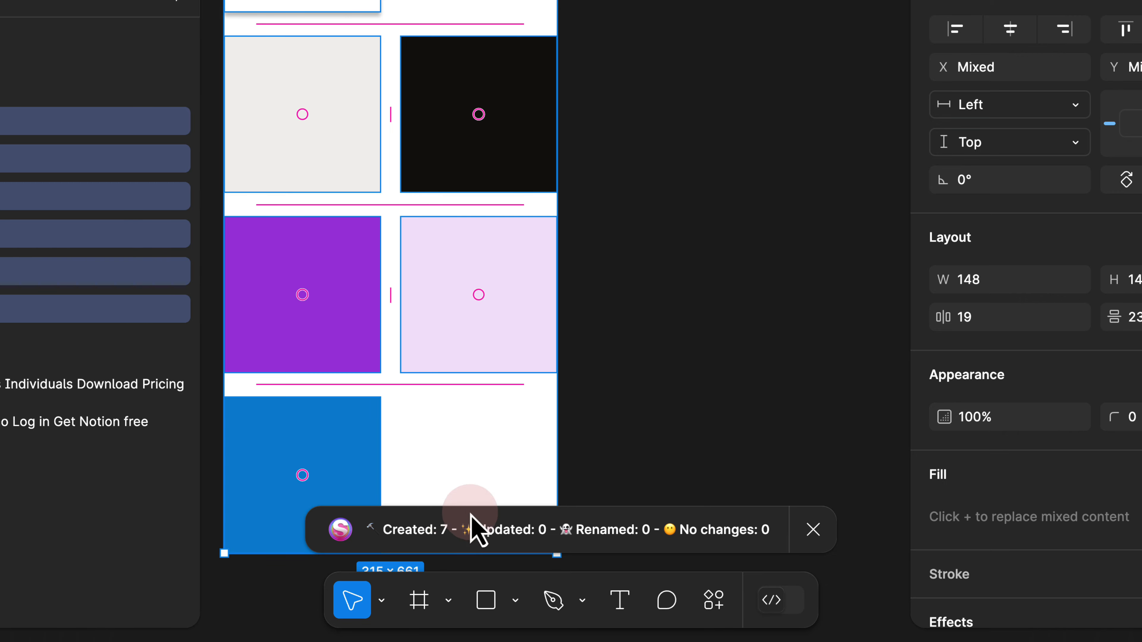
{"action": "left_click", "coordinate": [728, 56]}
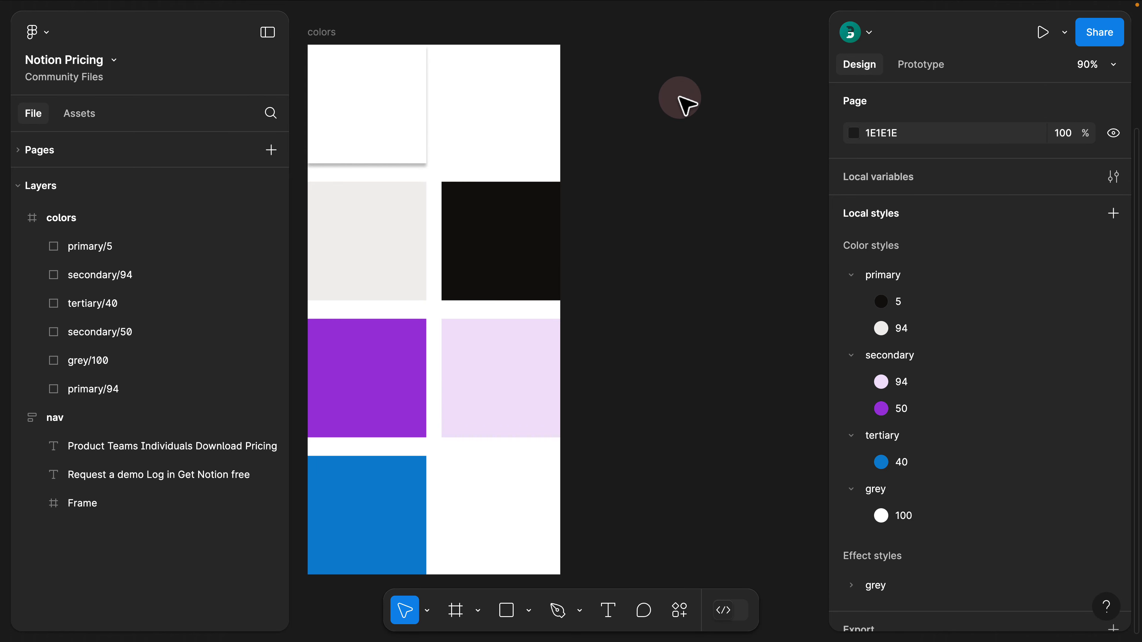
Rename the colors frame as "colors renamed".
{"action": "double_click", "coordinate": [323, 31]}
{"action": "key", "text": "Right"}
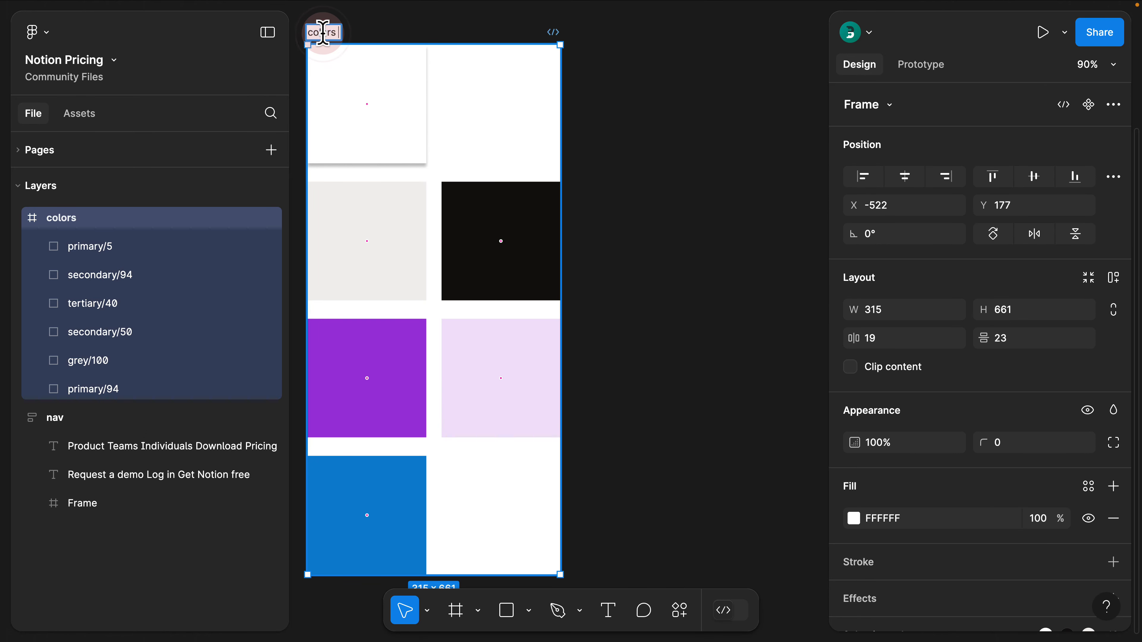
{"action": "key", "text": "Return"}
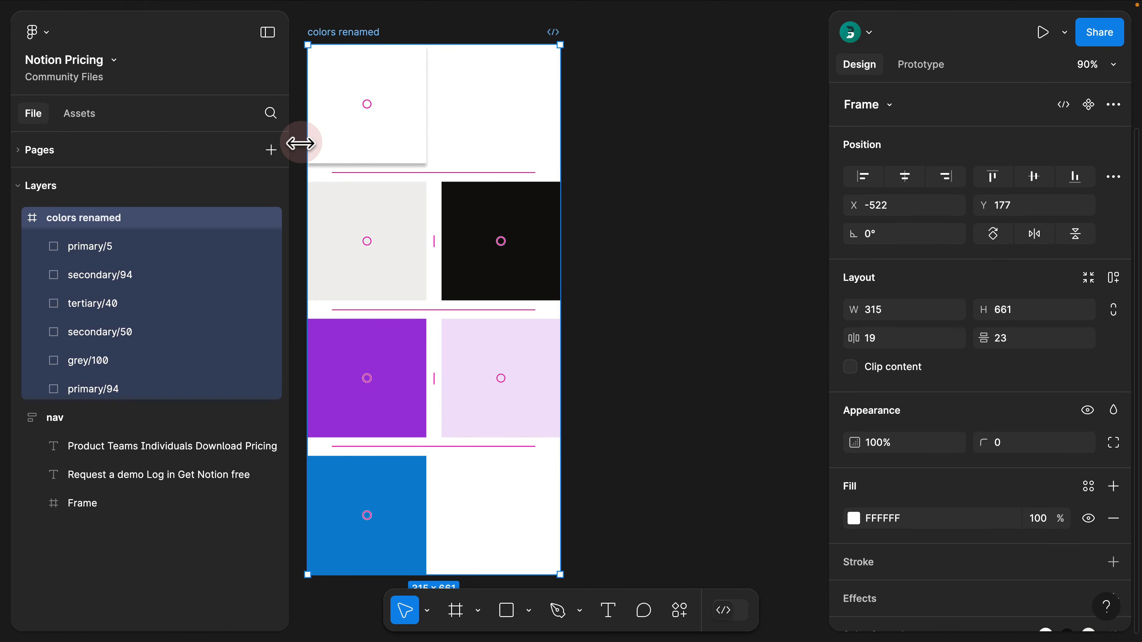
Move the "colors renamed" frame to the Starter page and place it beside the original colors frame.
{"action": "key", "text": "super+x"}
{"action": "left_click", "coordinate": [36, 150]}
{"action": "left_click", "coordinate": [72, 181]}
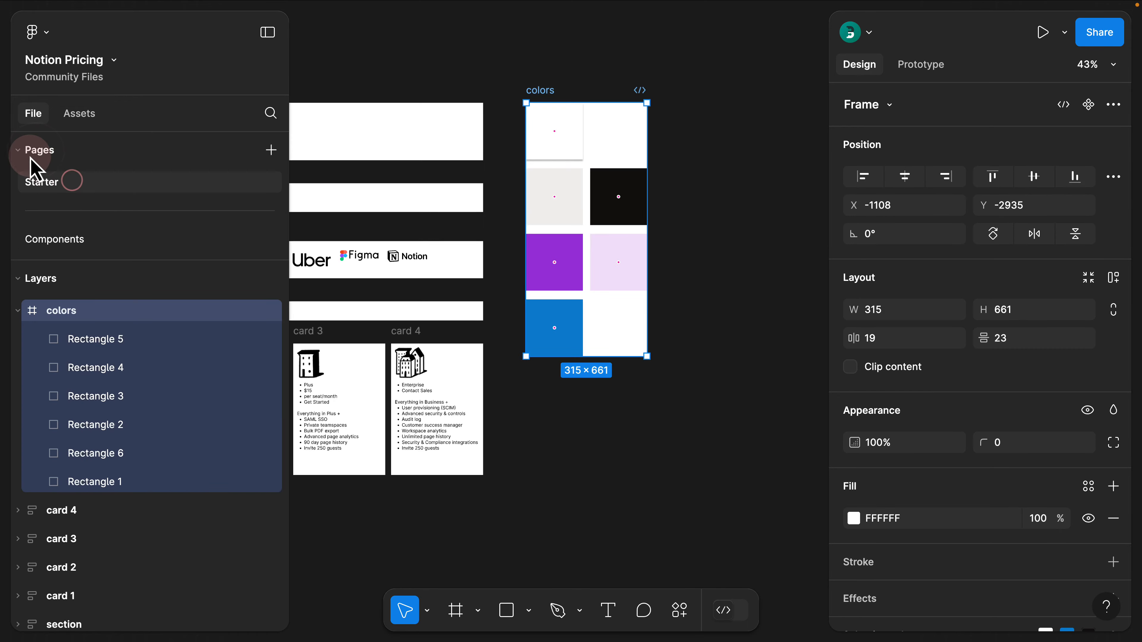
{"action": "right_click", "coordinate": [704, 113]}
{"action": "left_click", "coordinate": [718, 118]}
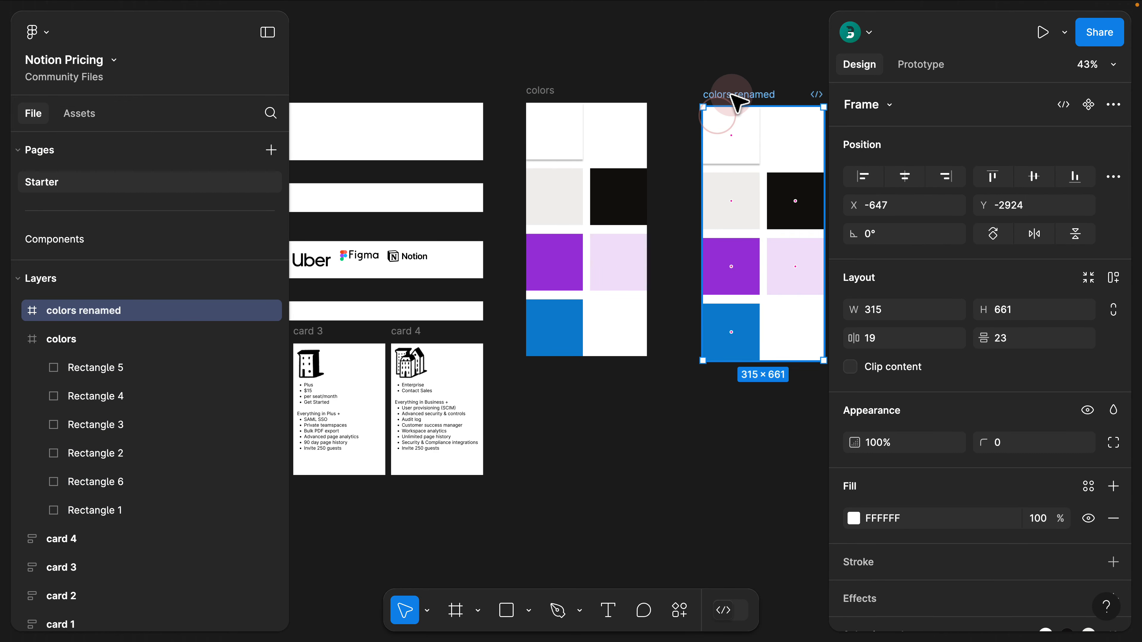
{"action": "left_click_drag", "start_coordinate": [730, 95], "coordinate": [690, 93]}
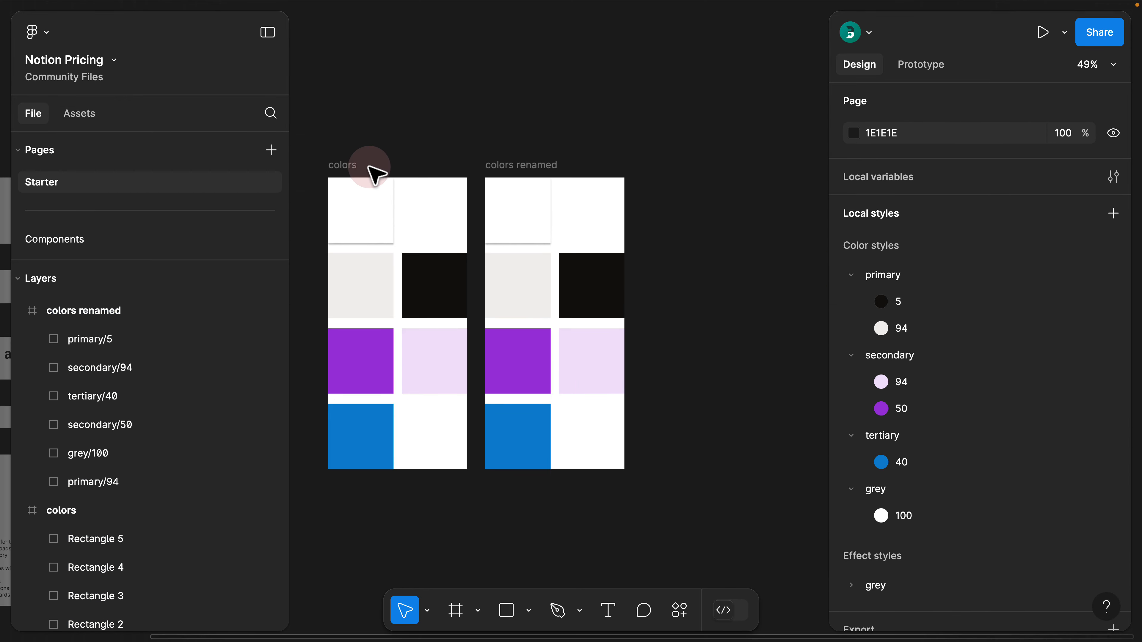
{"action": "left_click", "coordinate": [497, 165]}
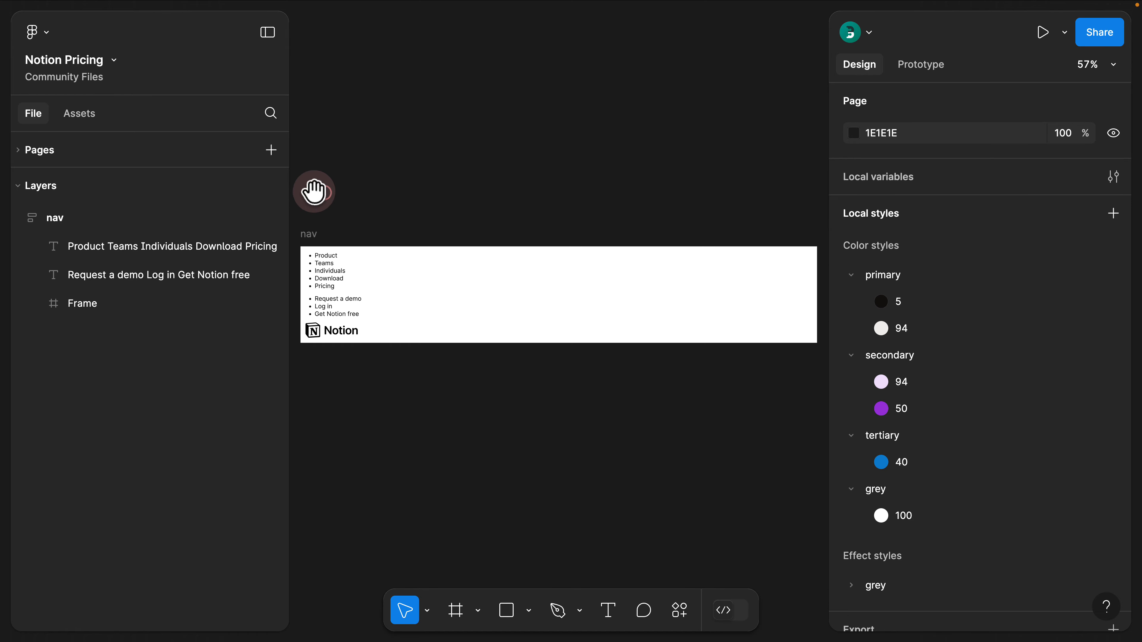
Add a text layer reading "link" above the nav frame on the Components page.
{"action": "left_click_drag", "start_coordinate": [313, 186], "coordinate": [358, 203]}
{"action": "key", "text": "t"}
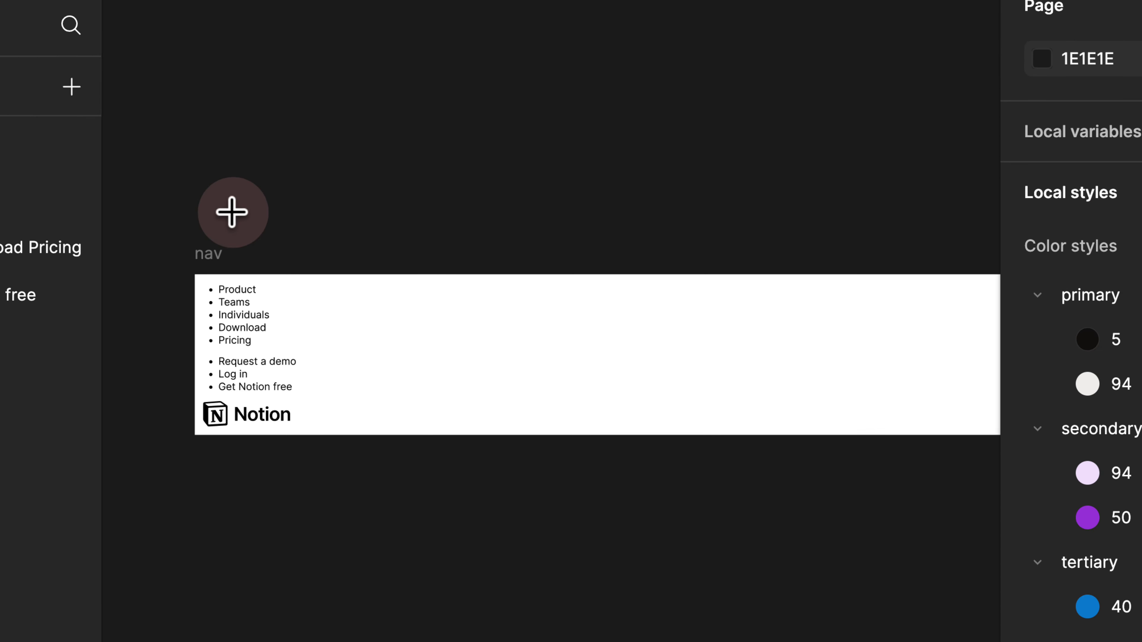
{"action": "scroll", "coordinate": [232, 212], "scroll_direction": "up", "scroll_amount": 5}
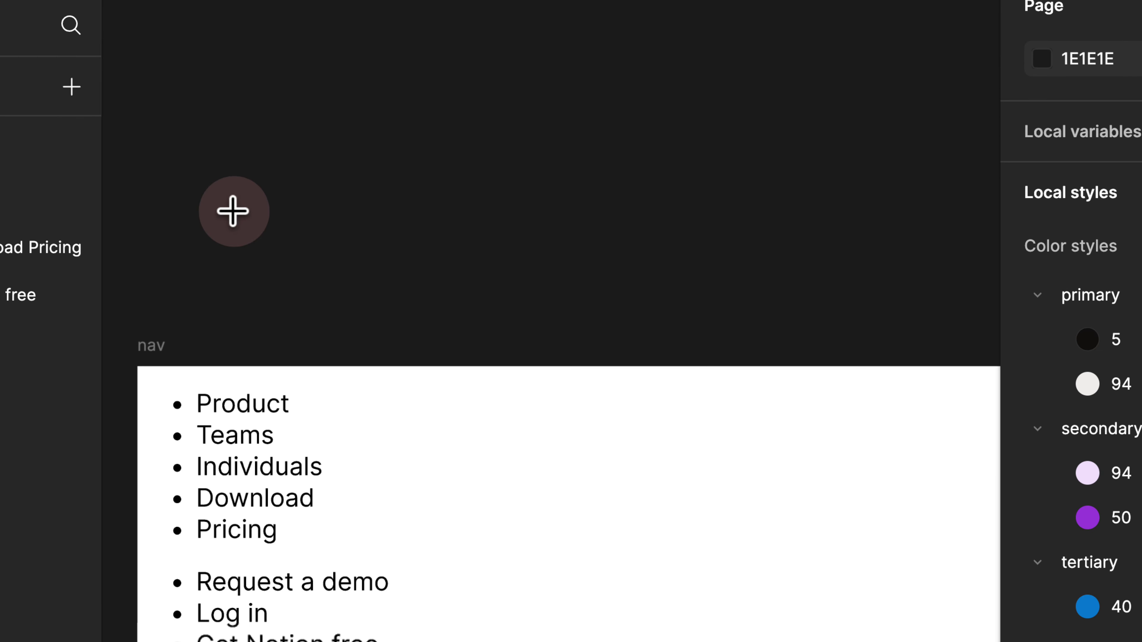
{"action": "left_click", "coordinate": [228, 236]}
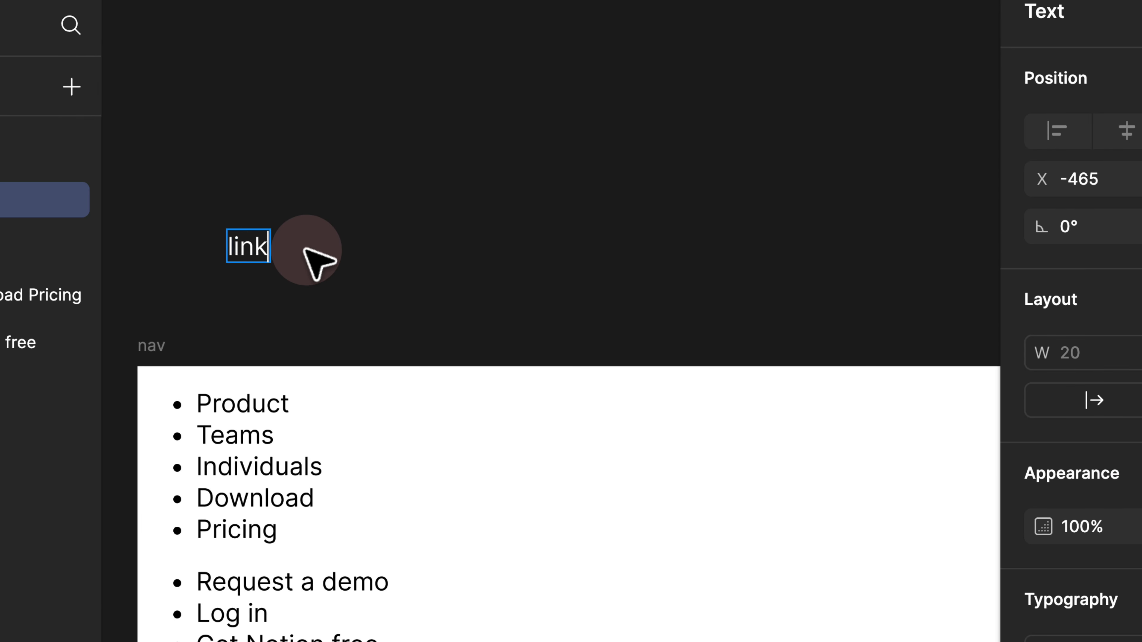
Wrap the "link" text layer in an auto layout frame and rename that frame "link".
{"action": "left_click", "coordinate": [328, 204]}
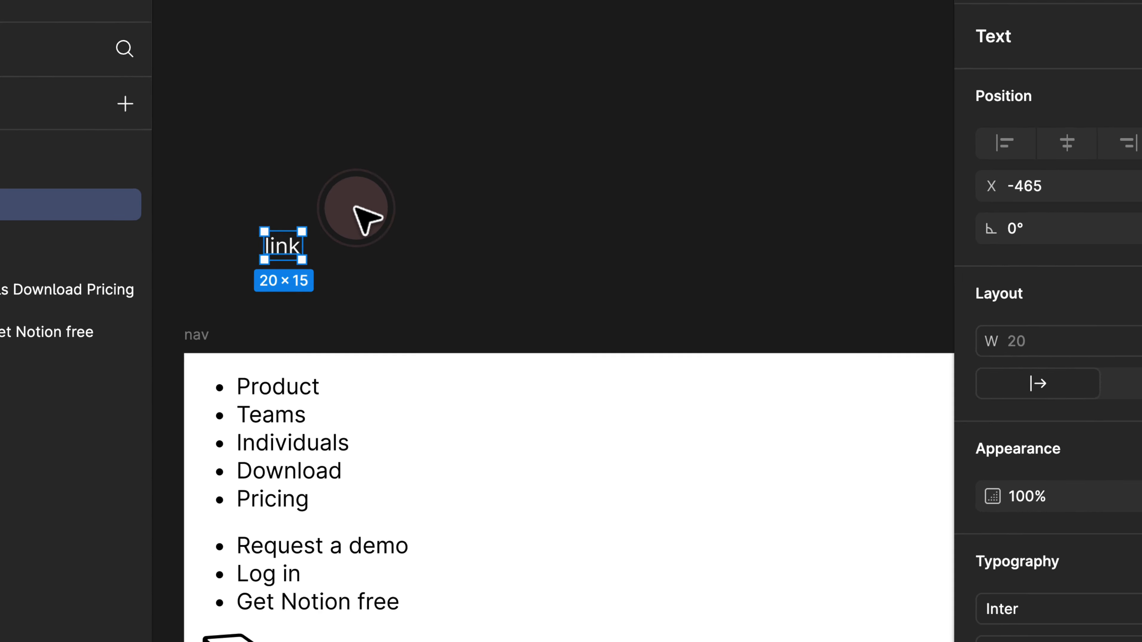
{"action": "key", "text": "shift+a"}
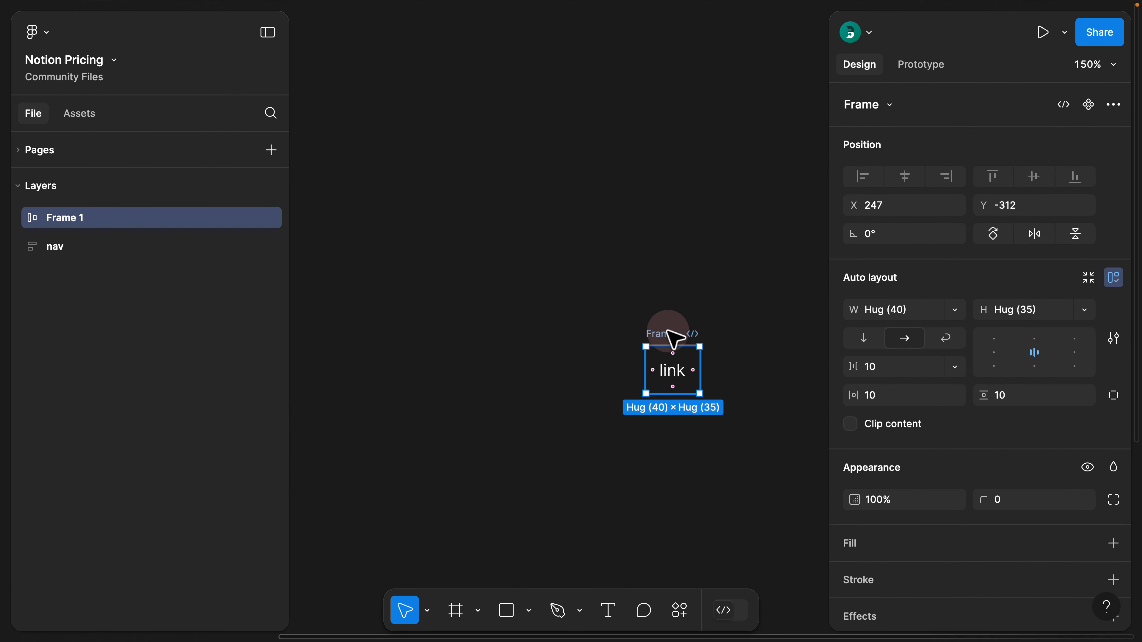
{"action": "key", "text": "BackSpace"}
{"action": "type", "text": "link"}
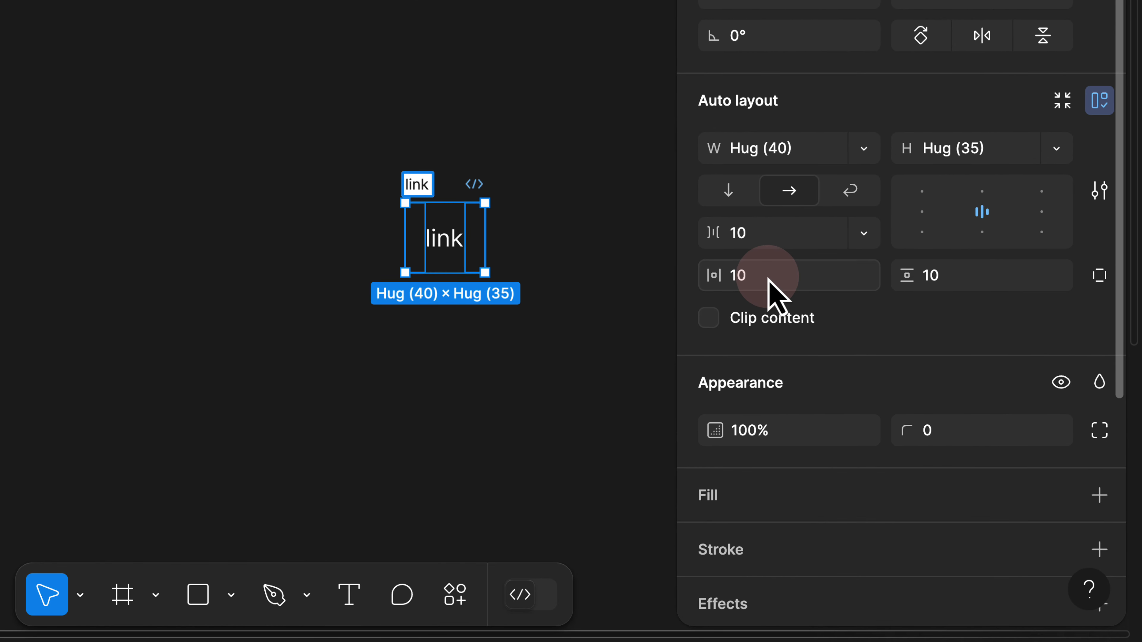
Set the link frame's horizontal padding to 12 and its vertical padding to 8.
{"action": "left_click", "coordinate": [768, 276]}
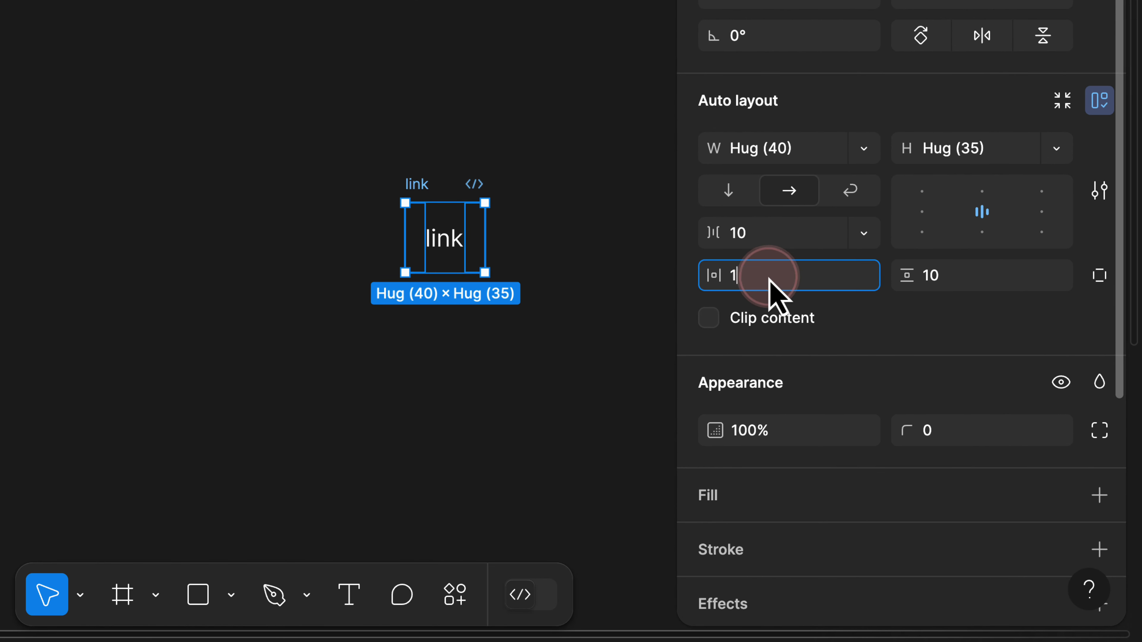
{"action": "key", "text": "Return"}
{"action": "left_click", "coordinate": [926, 279]}
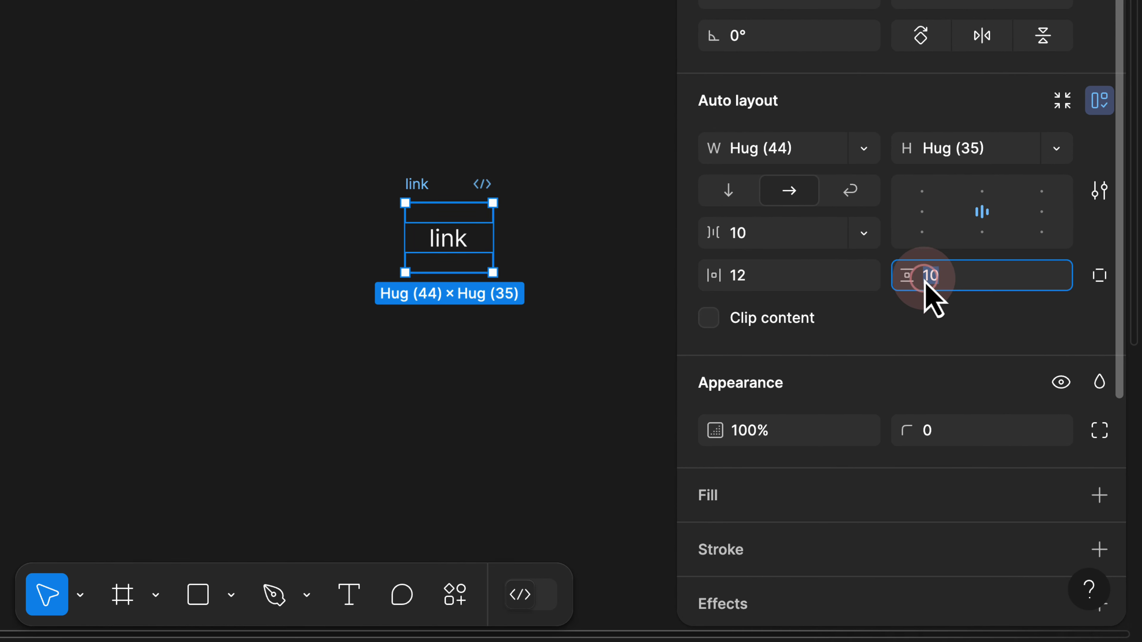
{"action": "key", "text": "Return"}
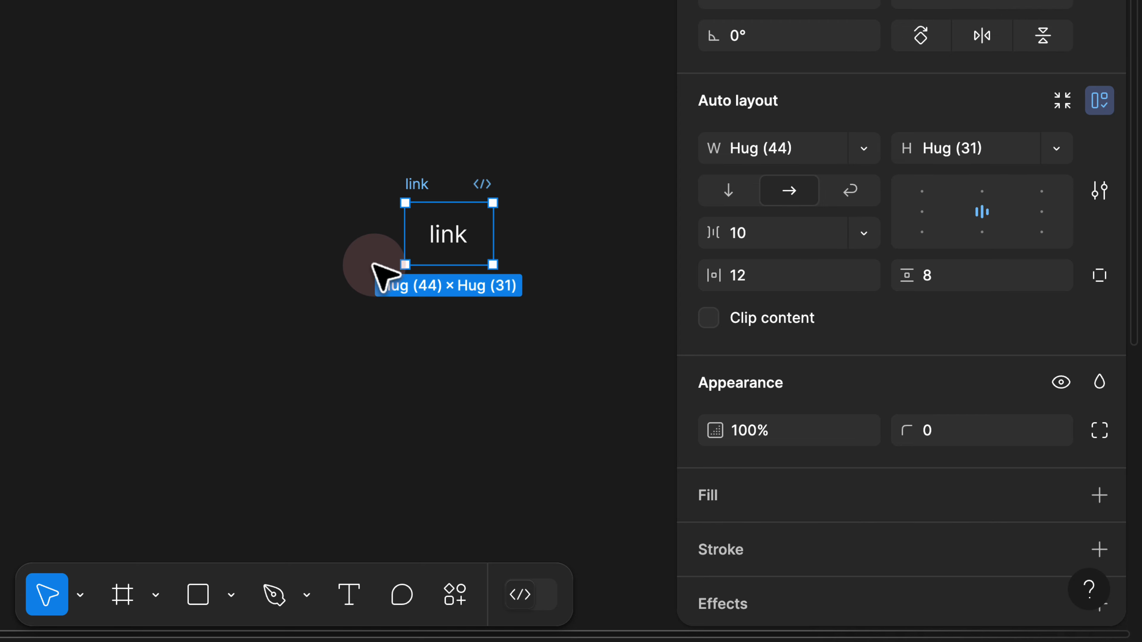
Give the link frame a corner radius of 4 and fill it with the primary/5 color style.
{"action": "scroll", "coordinate": [704, 252], "scroll_direction": "down", "scroll_amount": 3}
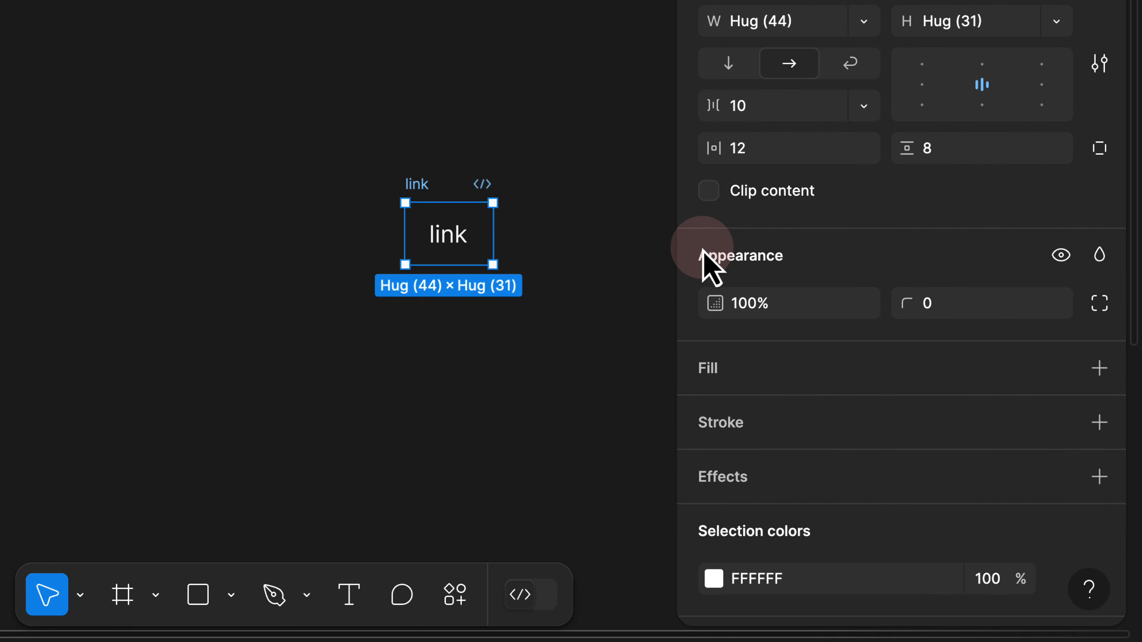
{"action": "left_click", "coordinate": [966, 302]}
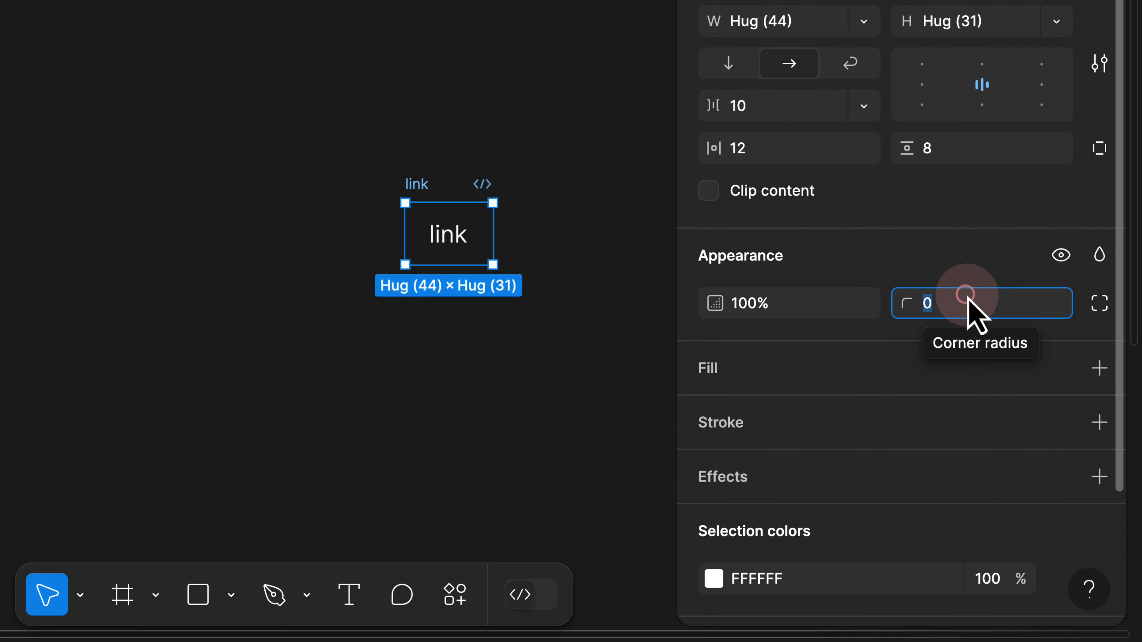
{"action": "type", "text": "4"}
{"action": "key", "text": "Return"}
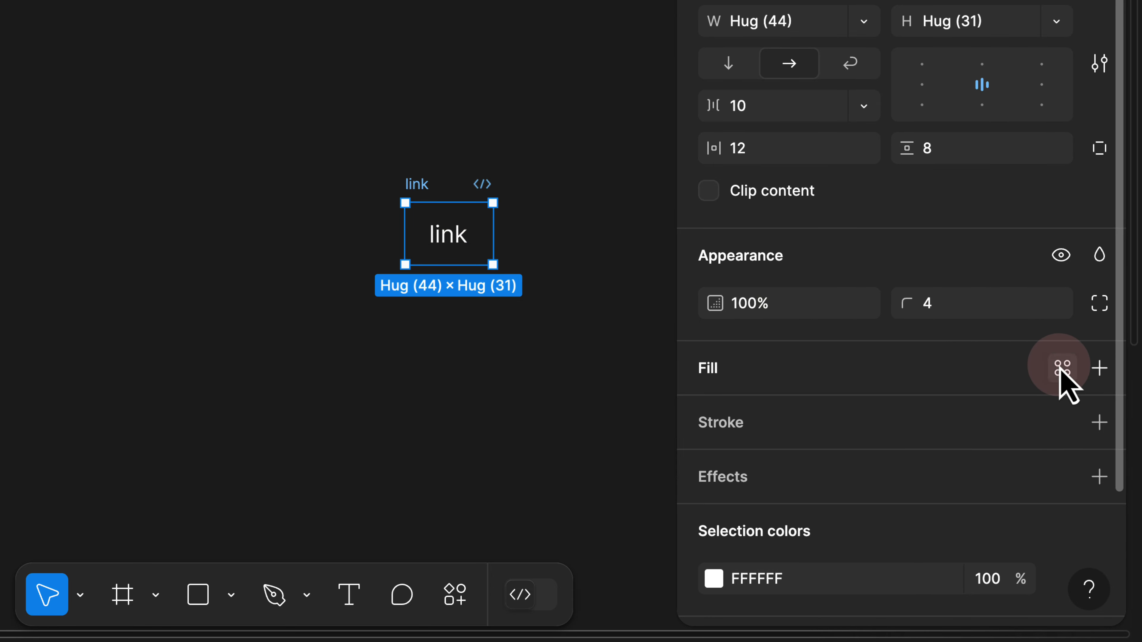
{"action": "left_click", "coordinate": [1061, 368]}
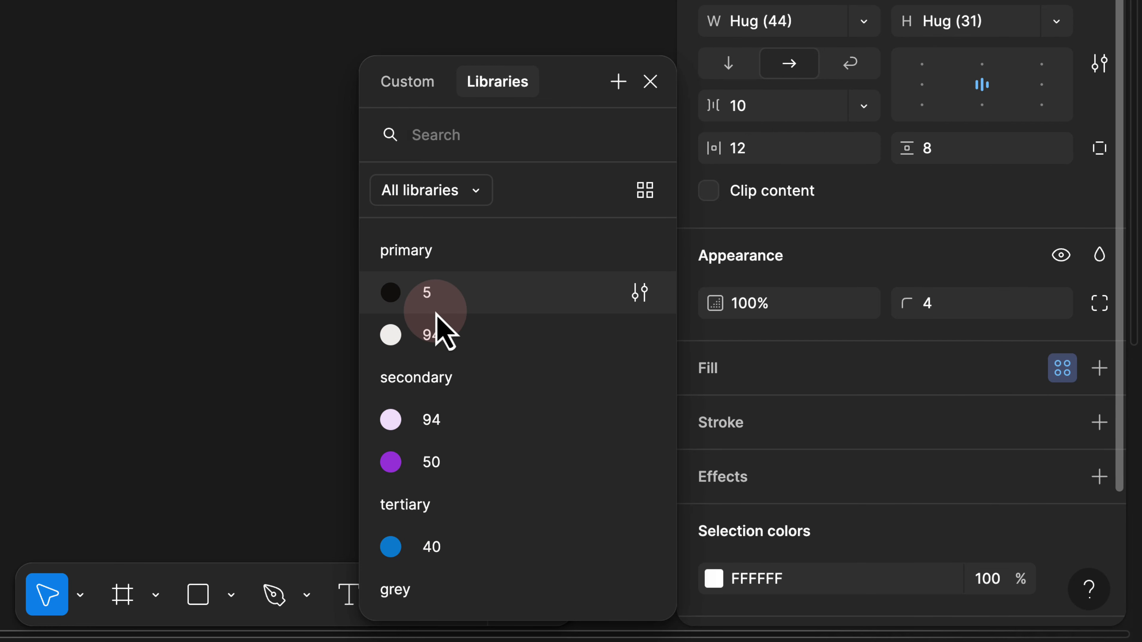
{"action": "left_click", "coordinate": [434, 298]}
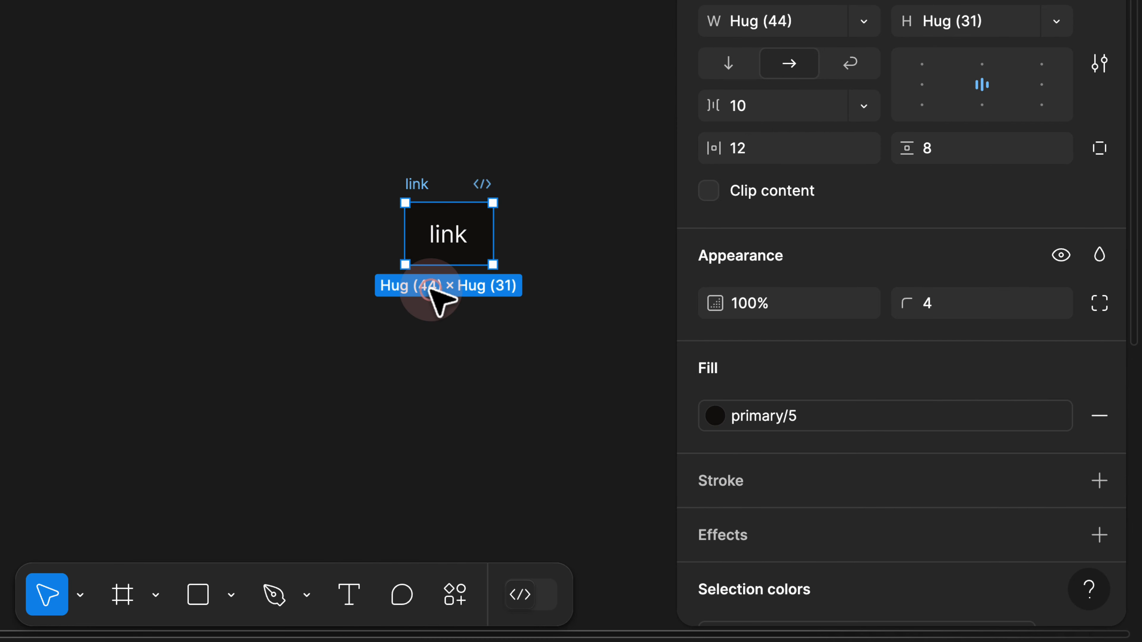
Apply the grey/100 color style to the text inside the link frame.
{"action": "left_click", "coordinate": [443, 236]}
{"action": "left_click", "coordinate": [1062, 480]}
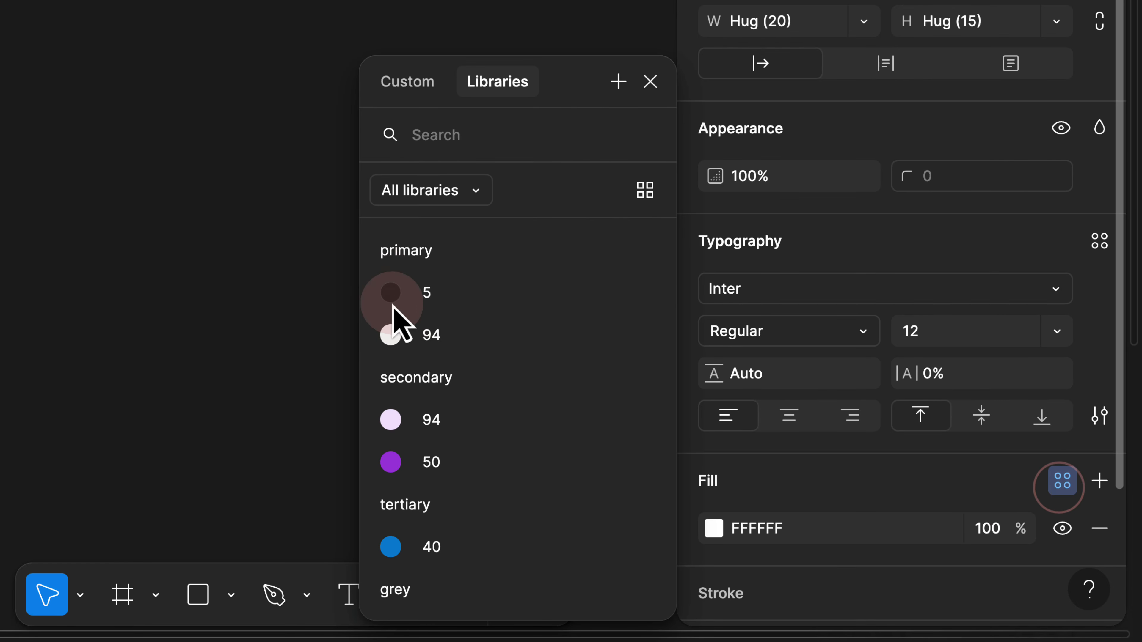
{"action": "type", "text": "10"}
{"action": "left_click", "coordinate": [518, 288]}
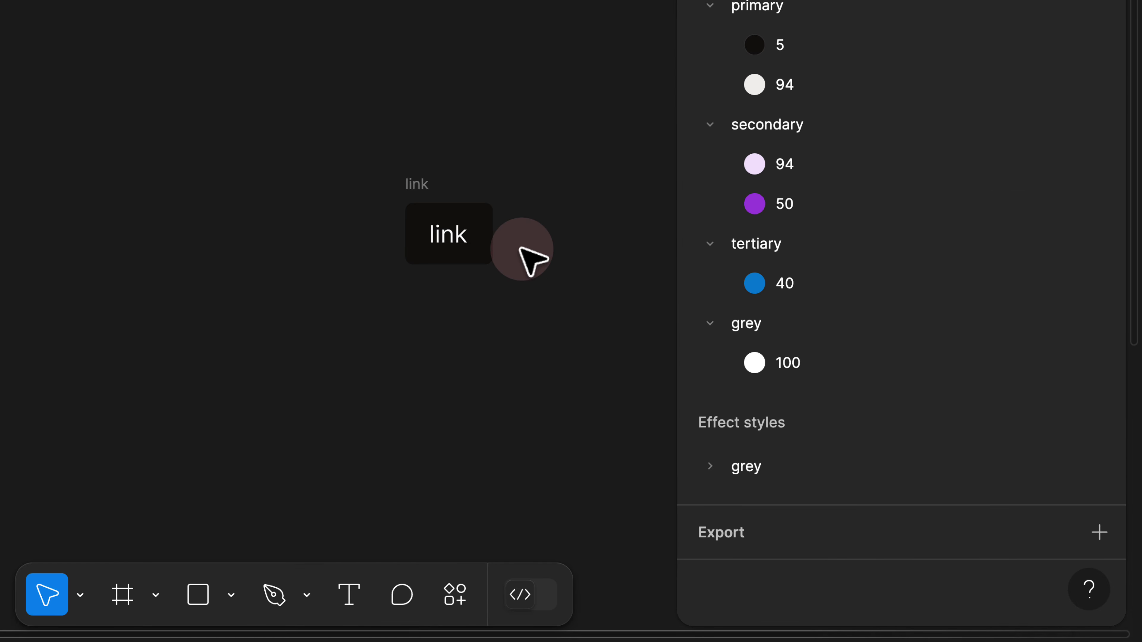
Turn the link frame into a component and place an instance of it directly above.
{"action": "scroll", "coordinate": [520, 248], "scroll_direction": "up", "scroll_amount": 3}
{"action": "left_click_drag", "start_coordinate": [539, 232], "coordinate": [359, 216]}
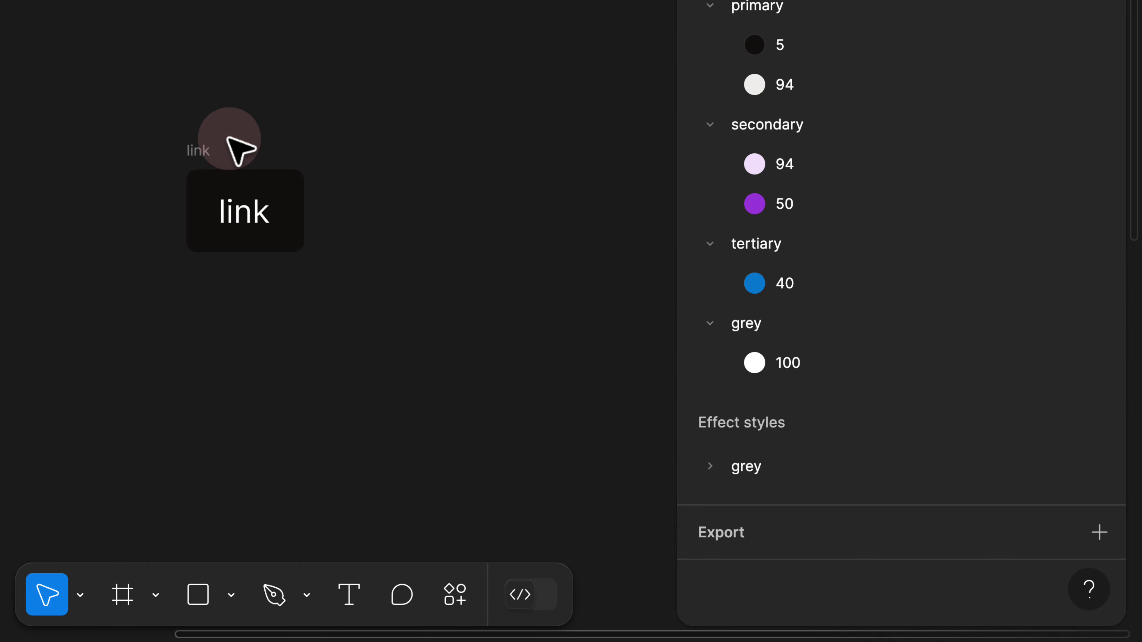
{"action": "left_click", "coordinate": [204, 149]}
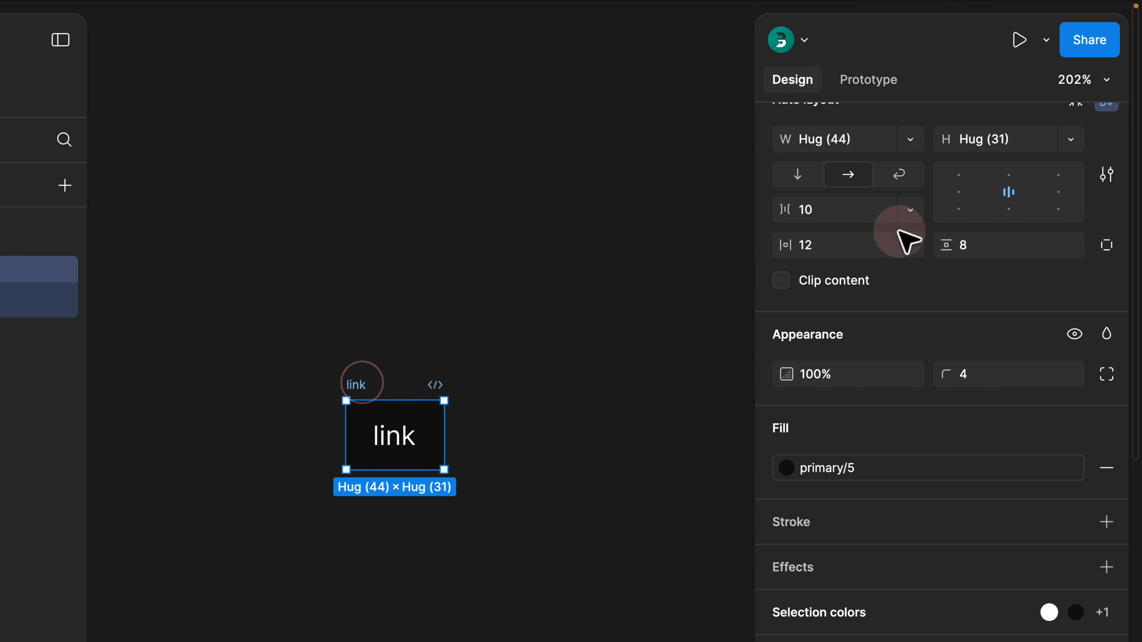
{"action": "scroll", "coordinate": [922, 212], "scroll_direction": "up", "scroll_amount": 5}
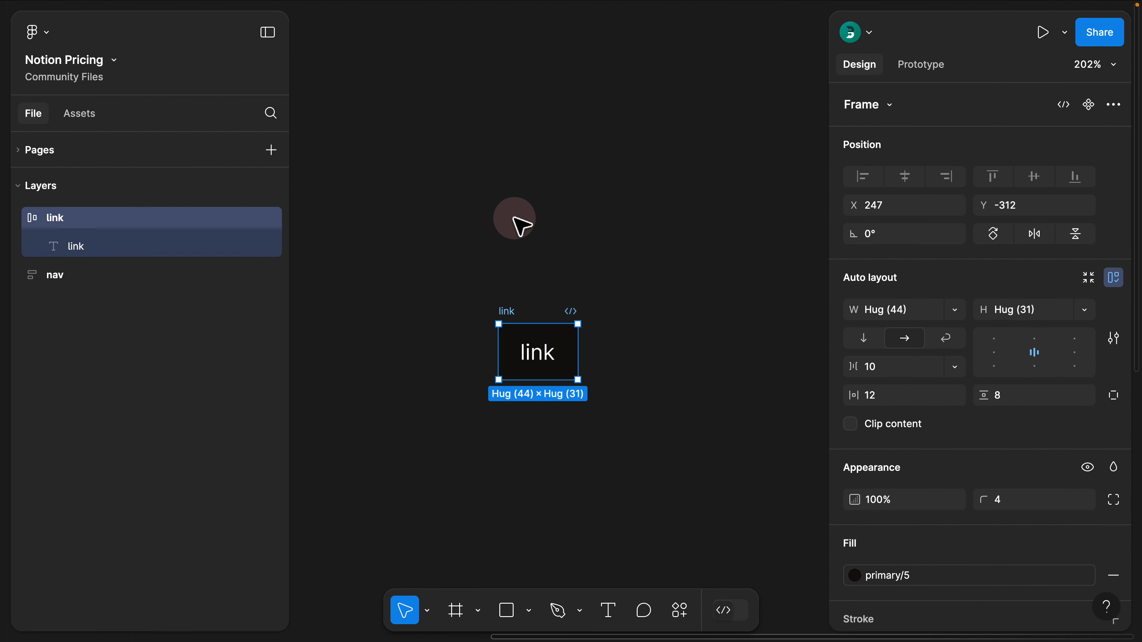
{"action": "key", "text": "super+slash"}
{"action": "type", "text": "create"}
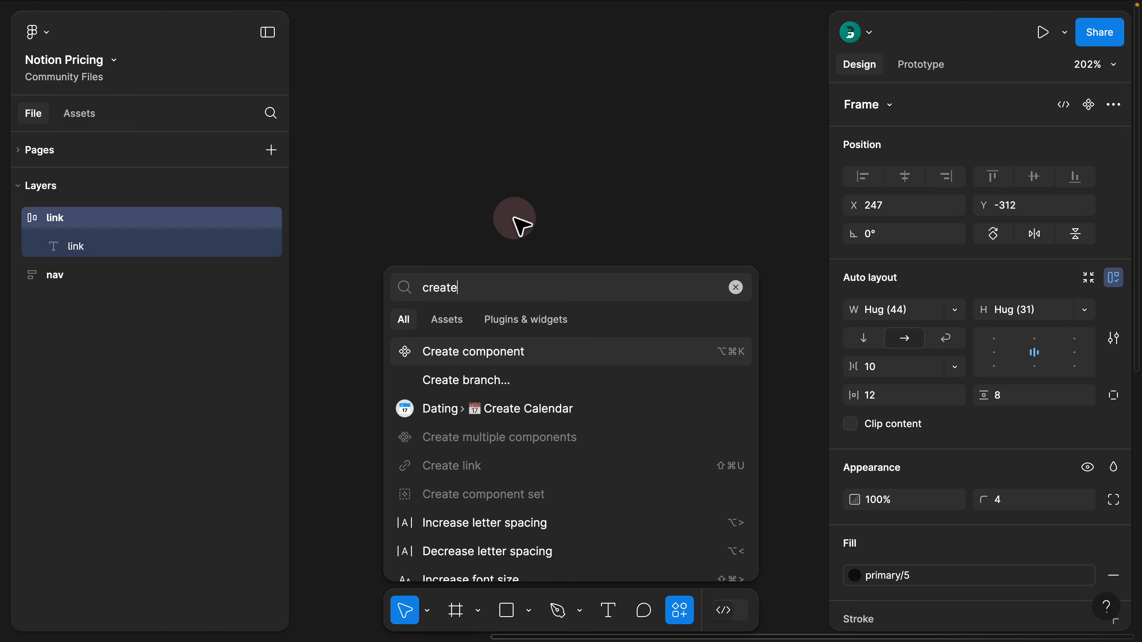
{"action": "key", "text": "Return"}
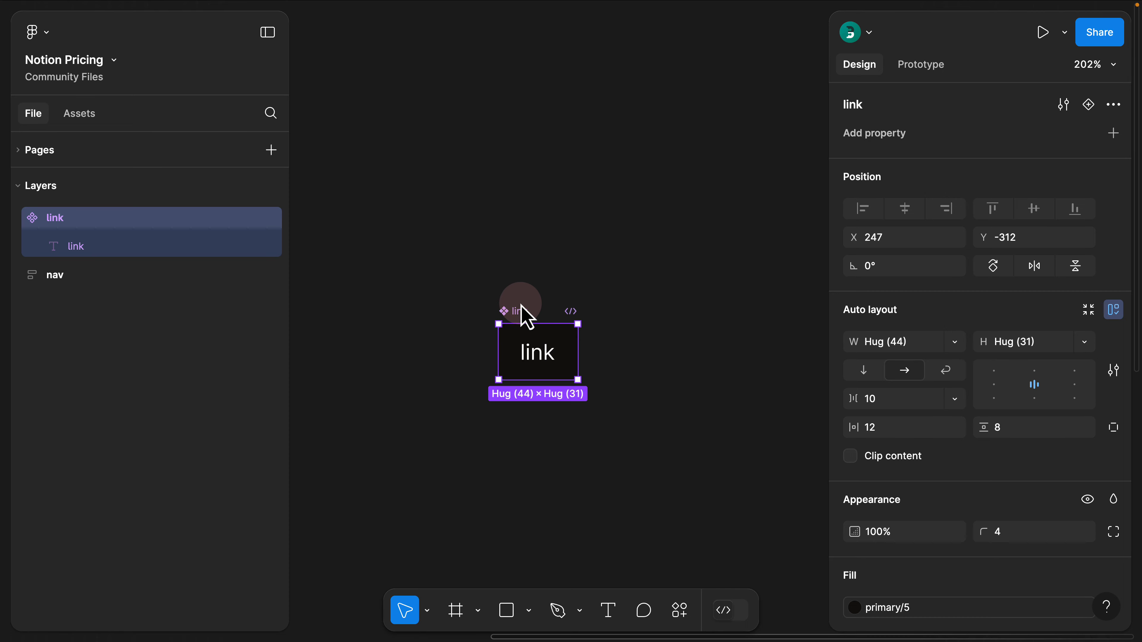
{"action": "key", "text": "alt"}
{"action": "left_click_drag", "start_coordinate": [526, 317], "coordinate": [535, 173]}
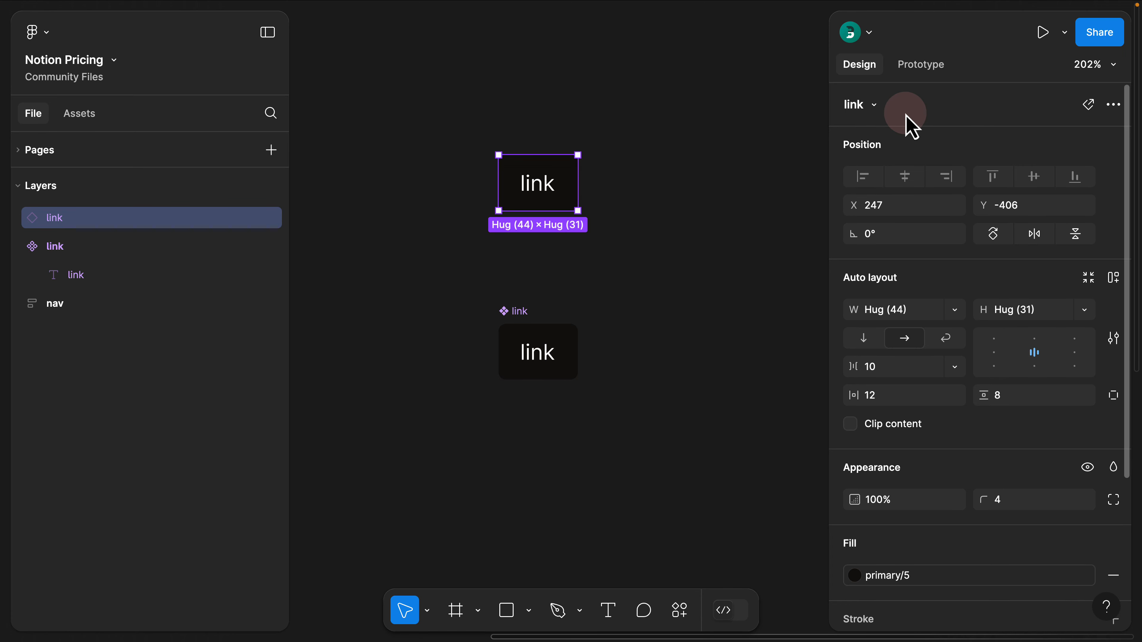
Create a text property named "label" with the value "default" for the text layer in the main link component.
{"action": "left_click", "coordinate": [514, 311]}
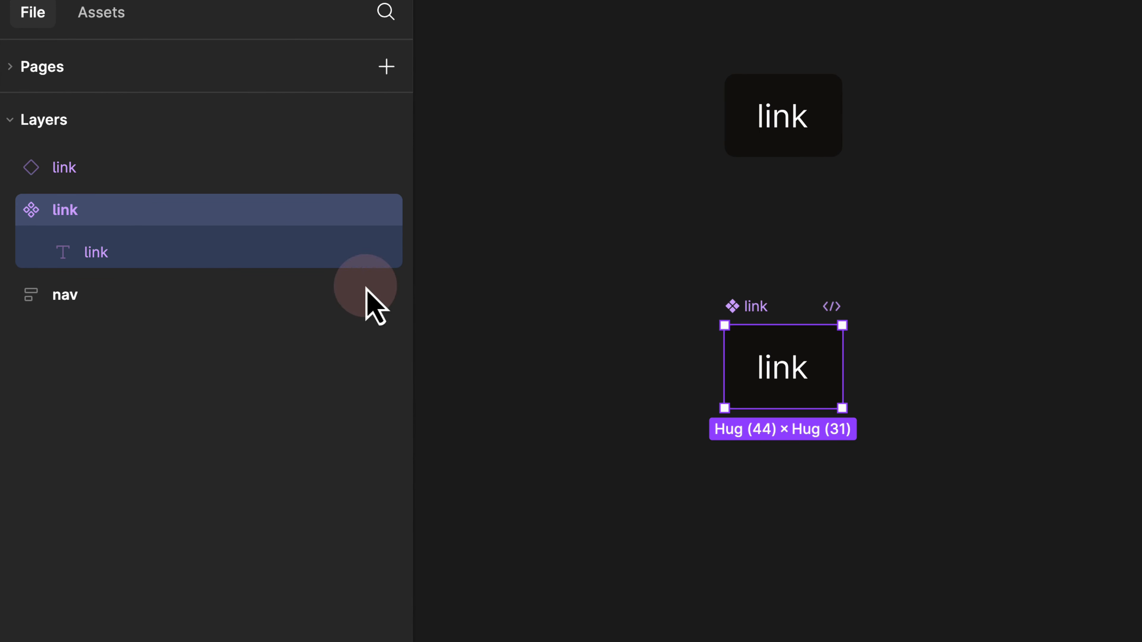
{"action": "left_click", "coordinate": [217, 251]}
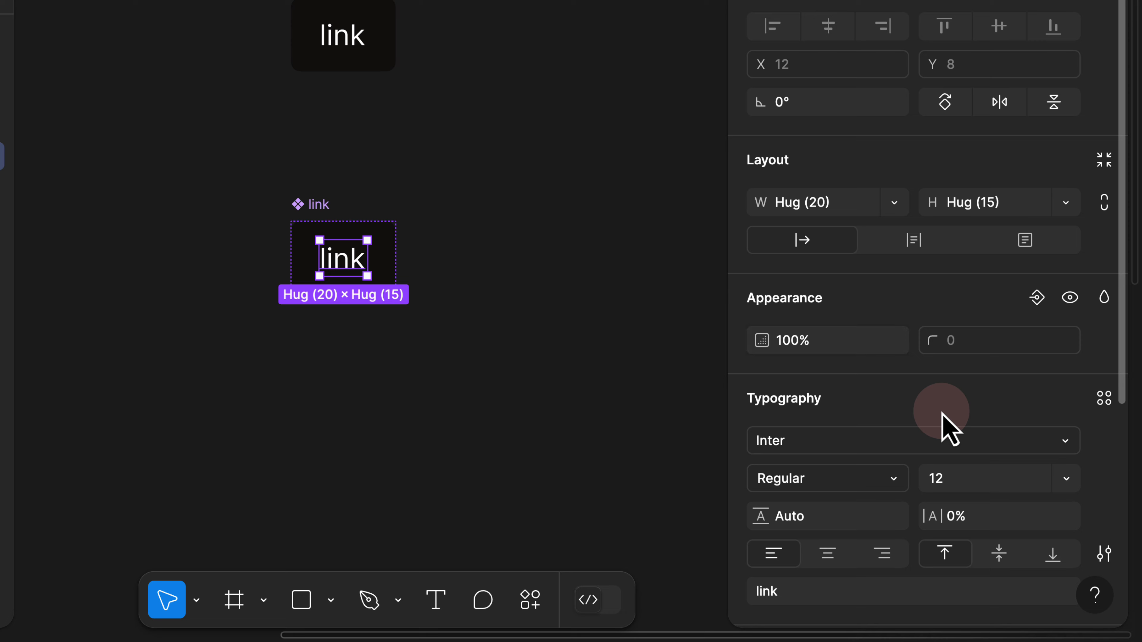
{"action": "scroll", "coordinate": [944, 420], "scroll_direction": "down", "scroll_amount": 4}
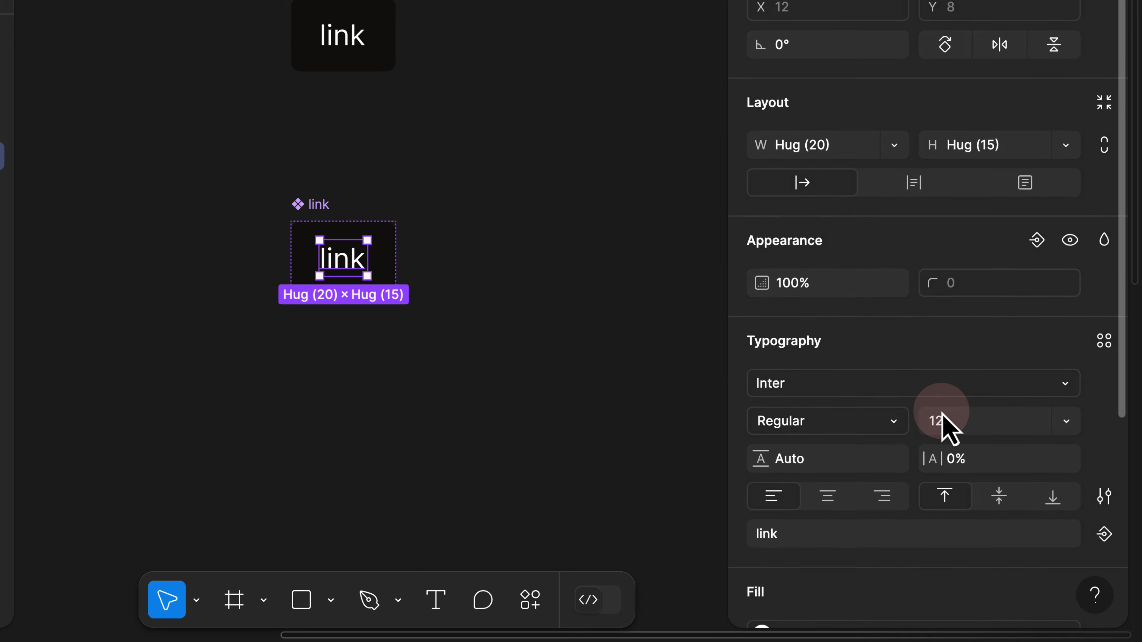
{"action": "left_click", "coordinate": [1104, 423]}
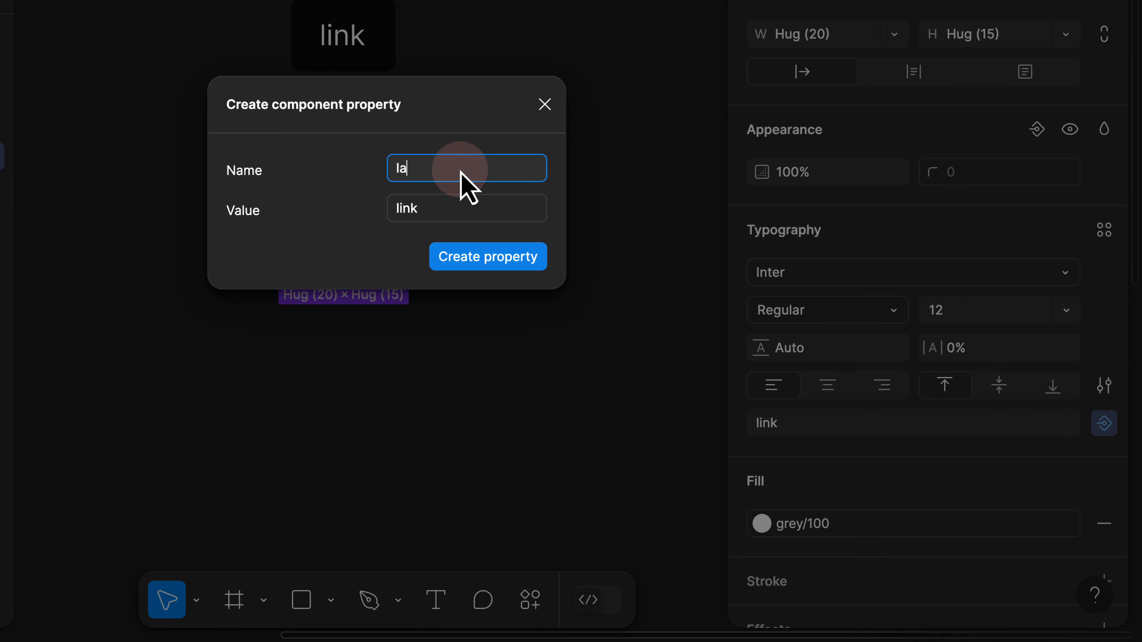
{"action": "type", "text": "label"}
{"action": "left_click", "coordinate": [449, 212]}
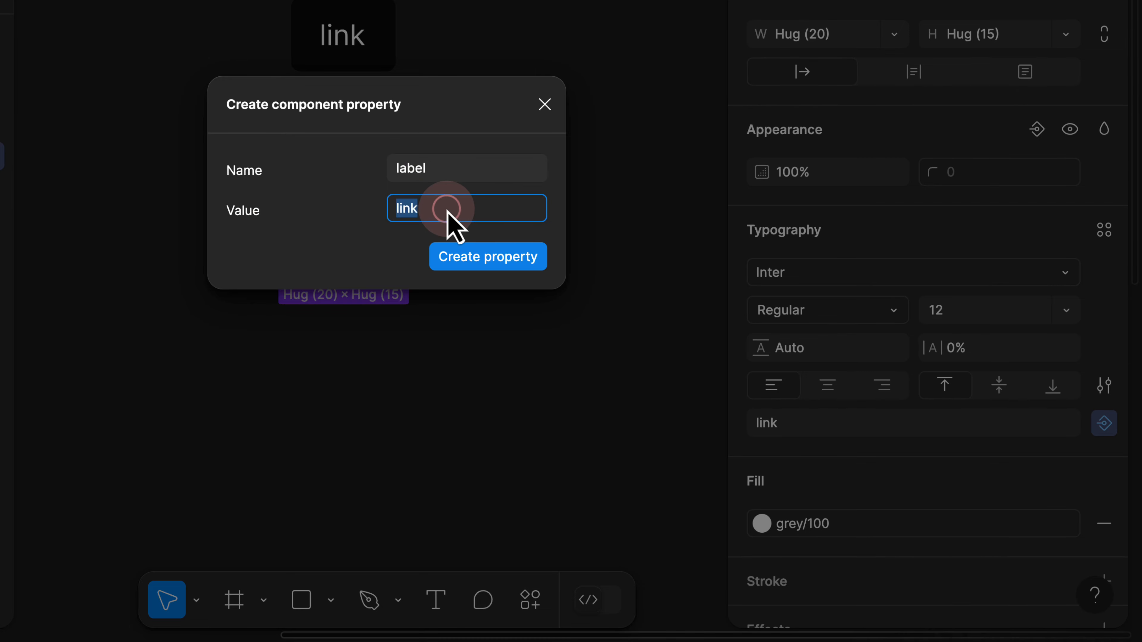
{"action": "type", "text": "default"}
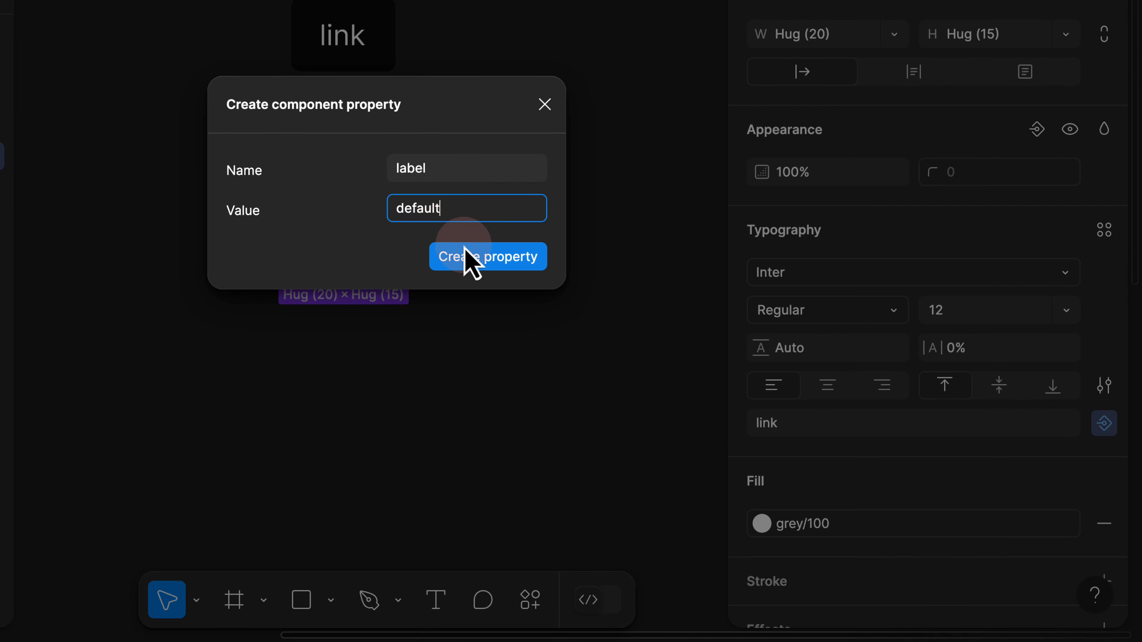
{"action": "left_click", "coordinate": [479, 257]}
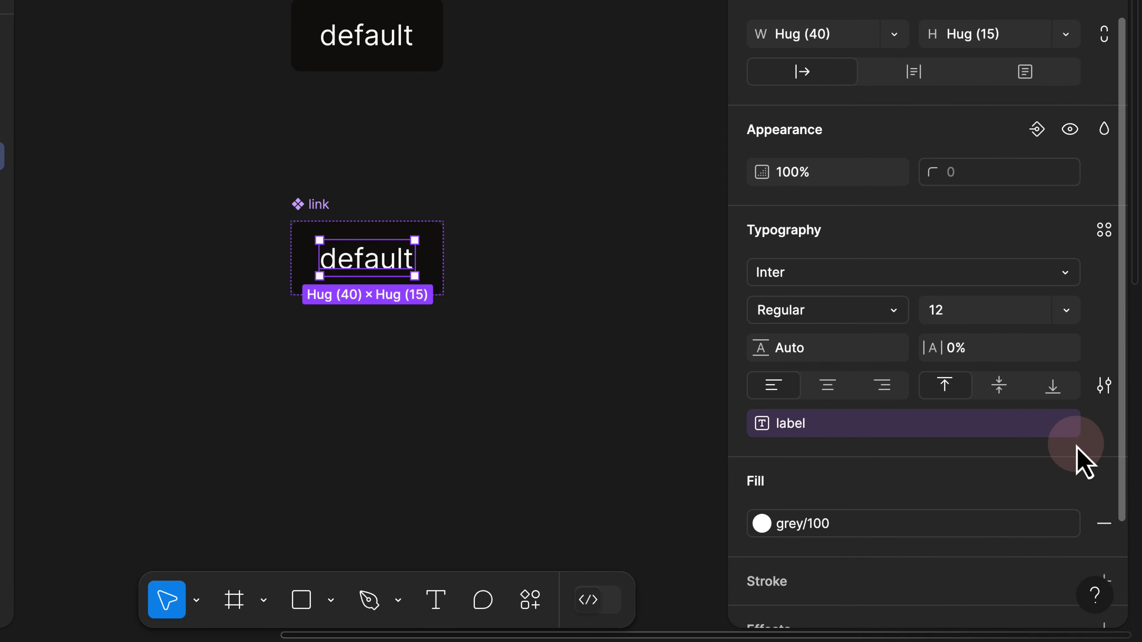
Set the label property of the link instance above the main component to "login".
{"action": "left_click", "coordinate": [362, 45]}
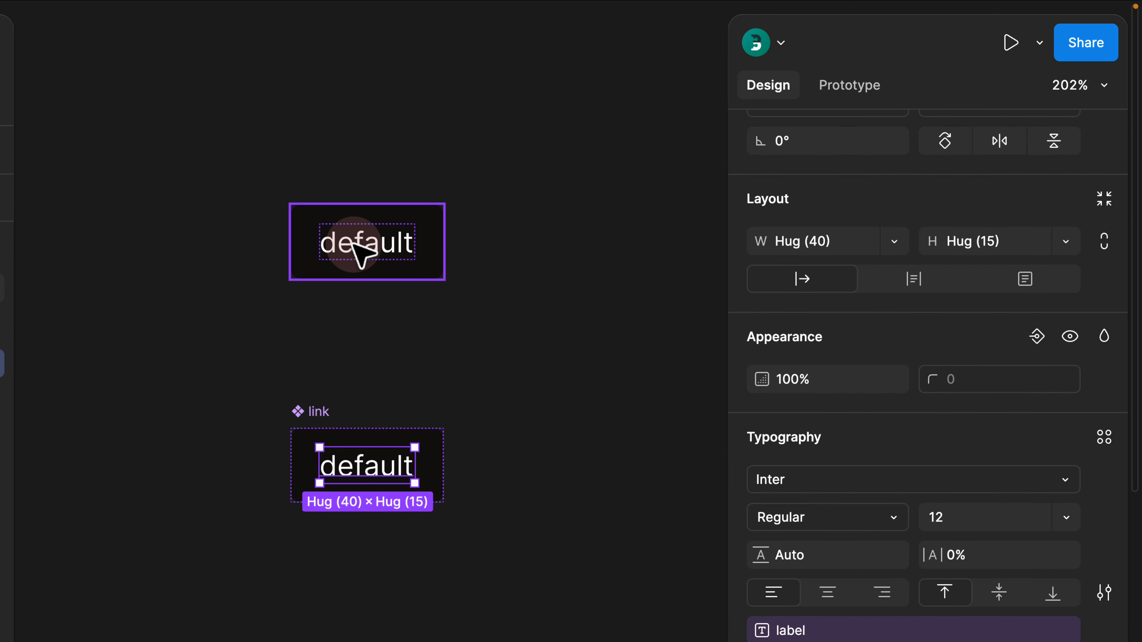
{"action": "scroll", "coordinate": [816, 262], "scroll_direction": "up", "scroll_amount": 5}
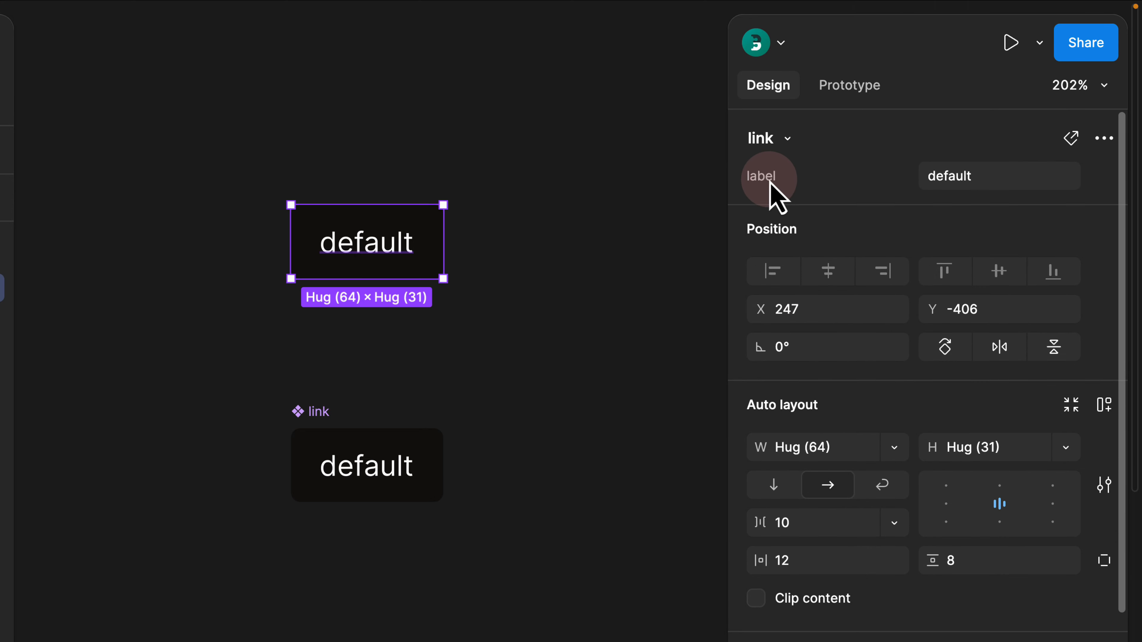
{"action": "left_click", "coordinate": [993, 179]}
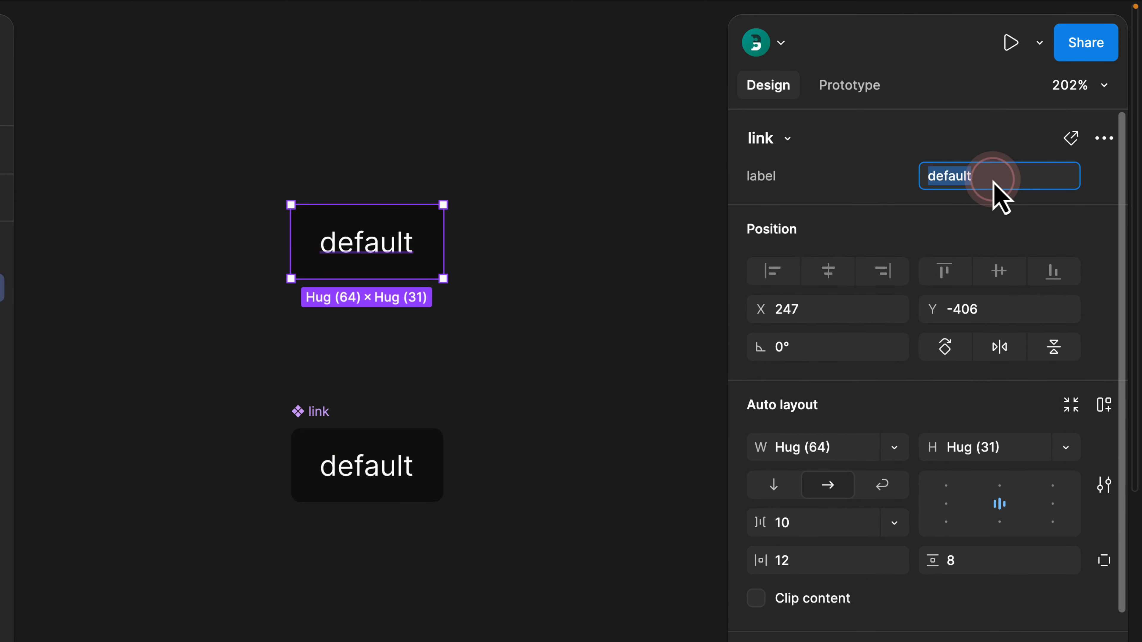
{"action": "key", "text": "Return"}
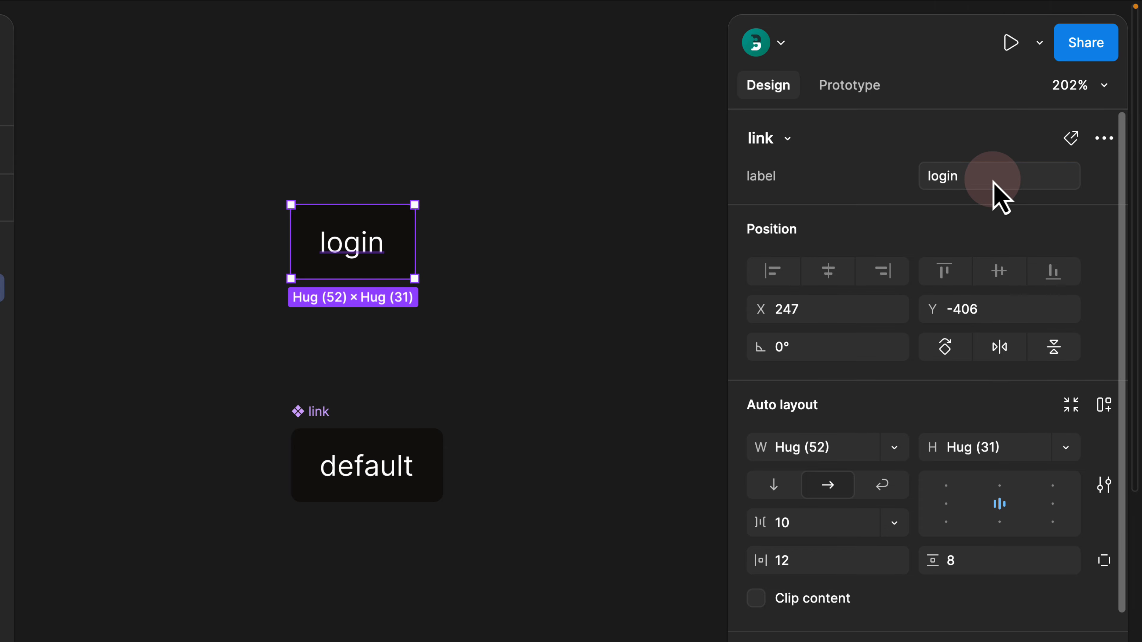
{"action": "left_click", "coordinate": [339, 255]}
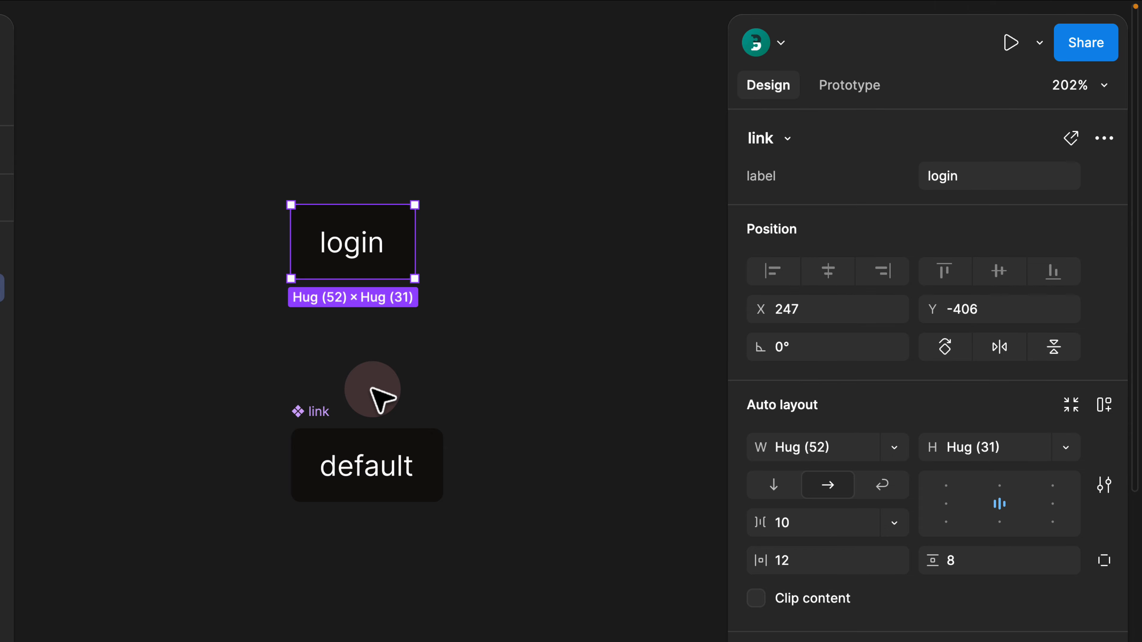
Add a second variant to the main link component and select the whole link component set.
{"action": "left_click", "coordinate": [364, 381]}
{"action": "left_click", "coordinate": [324, 410]}
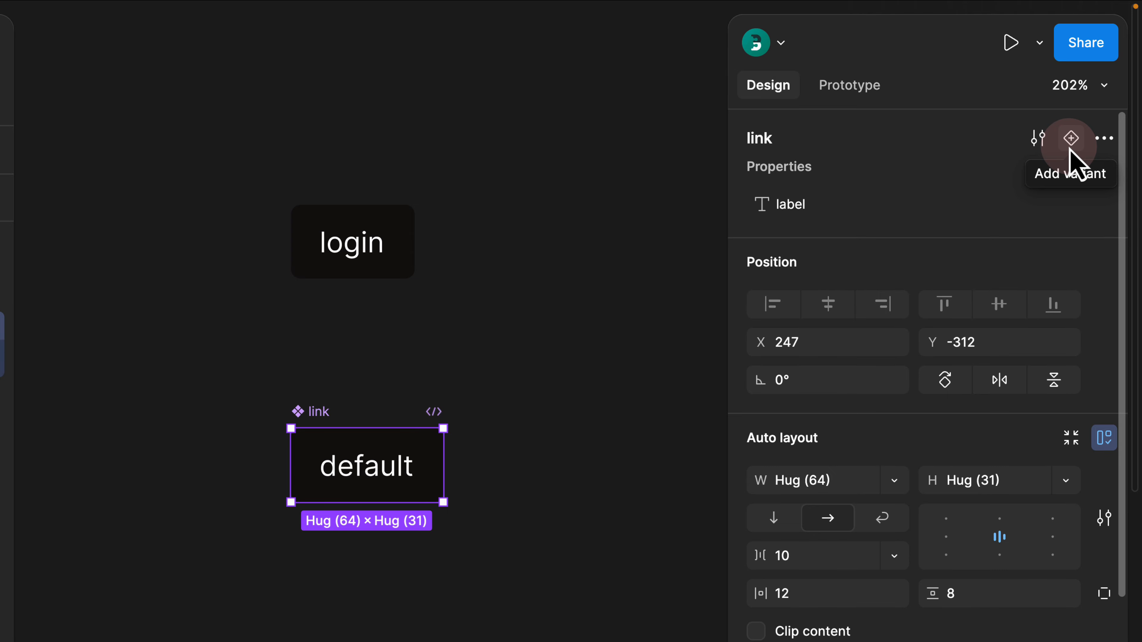
{"action": "left_click", "coordinate": [1071, 140]}
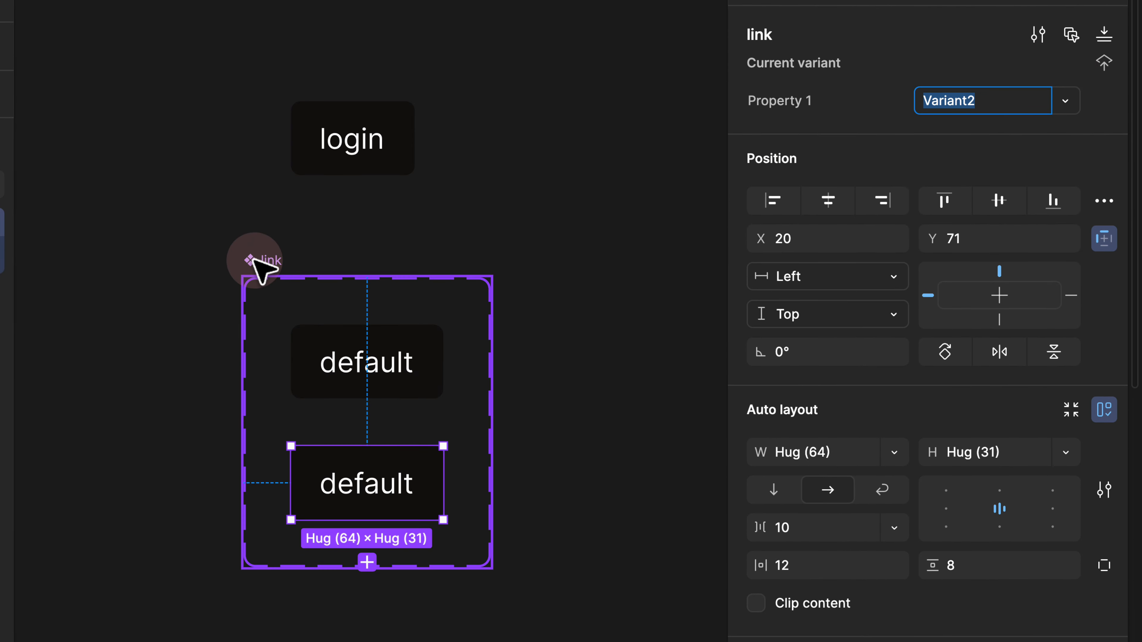
{"action": "scroll", "coordinate": [886, 378], "scroll_direction": "down", "scroll_amount": 6}
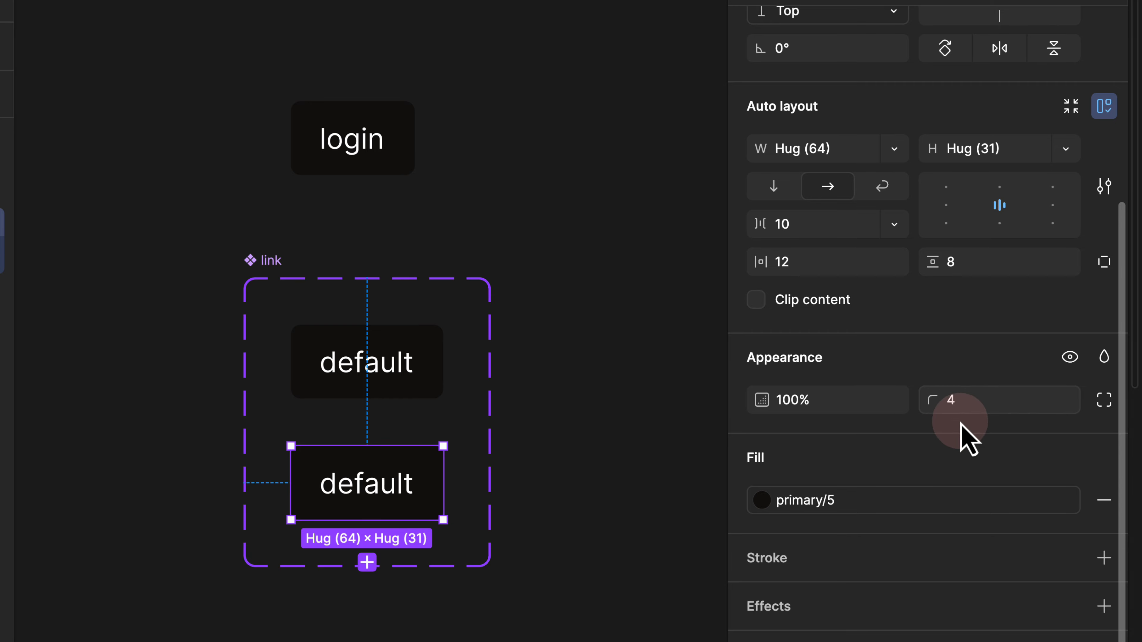
{"action": "left_click", "coordinate": [263, 261]}
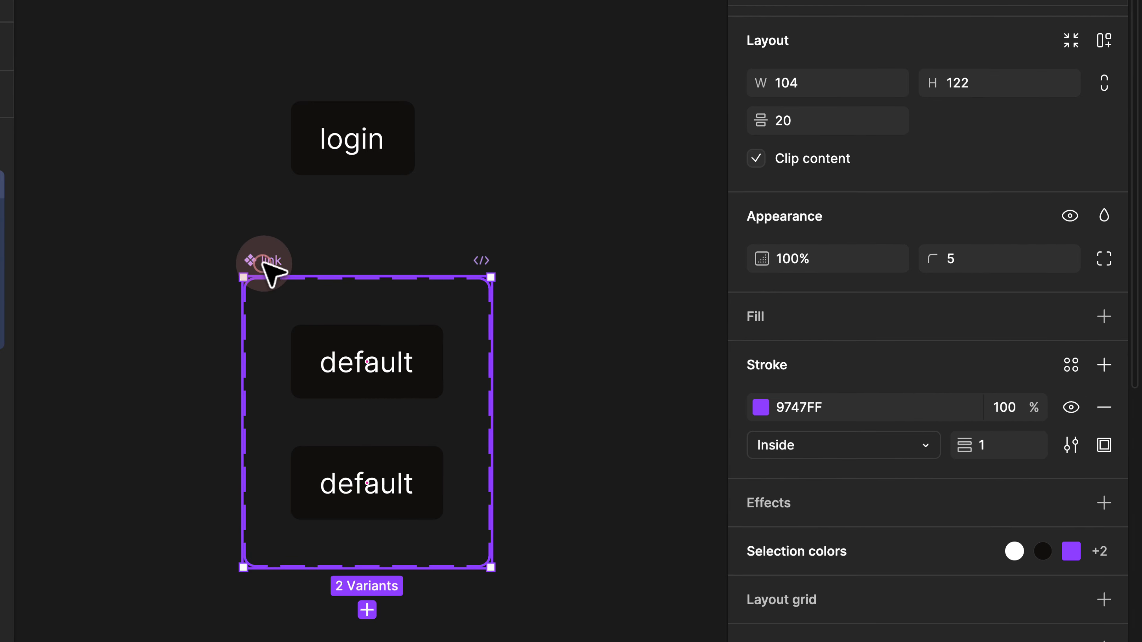
Give the link component set a white FFFFFF fill and rename its variant property to "color".
{"action": "left_click", "coordinate": [1103, 318]}
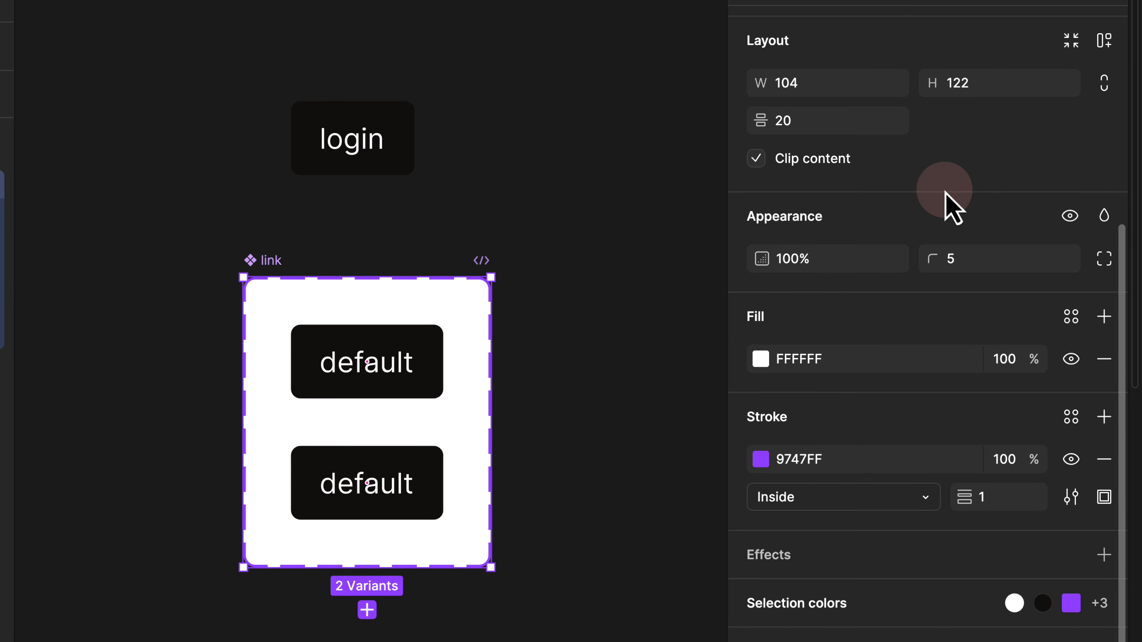
{"action": "scroll", "coordinate": [945, 207], "scroll_direction": "up", "scroll_amount": 5}
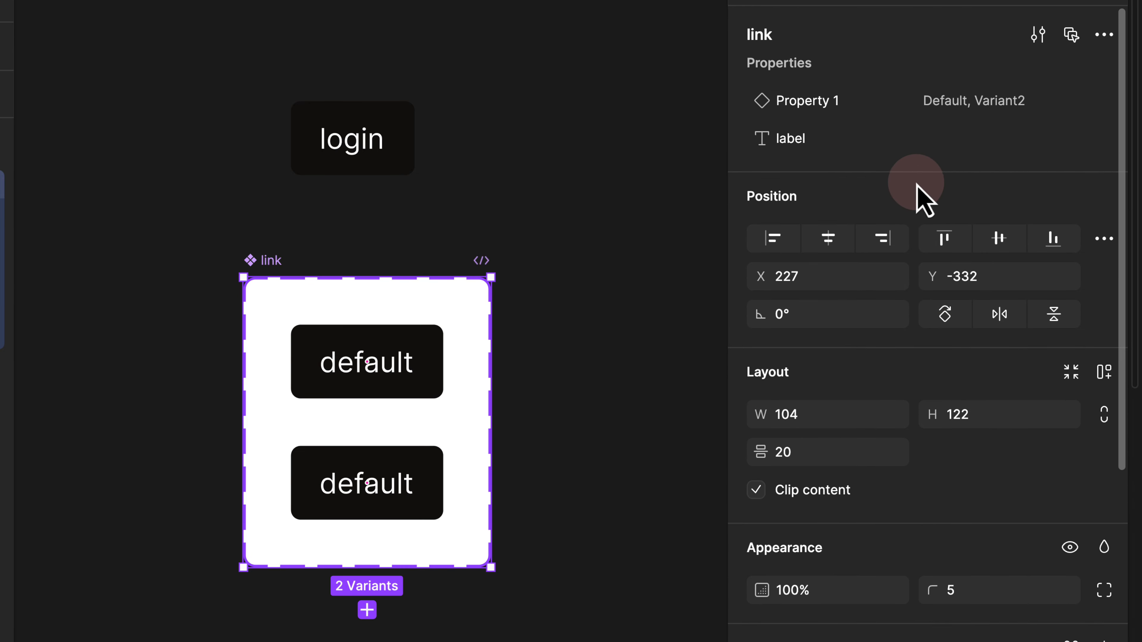
{"action": "double_click", "coordinate": [830, 104]}
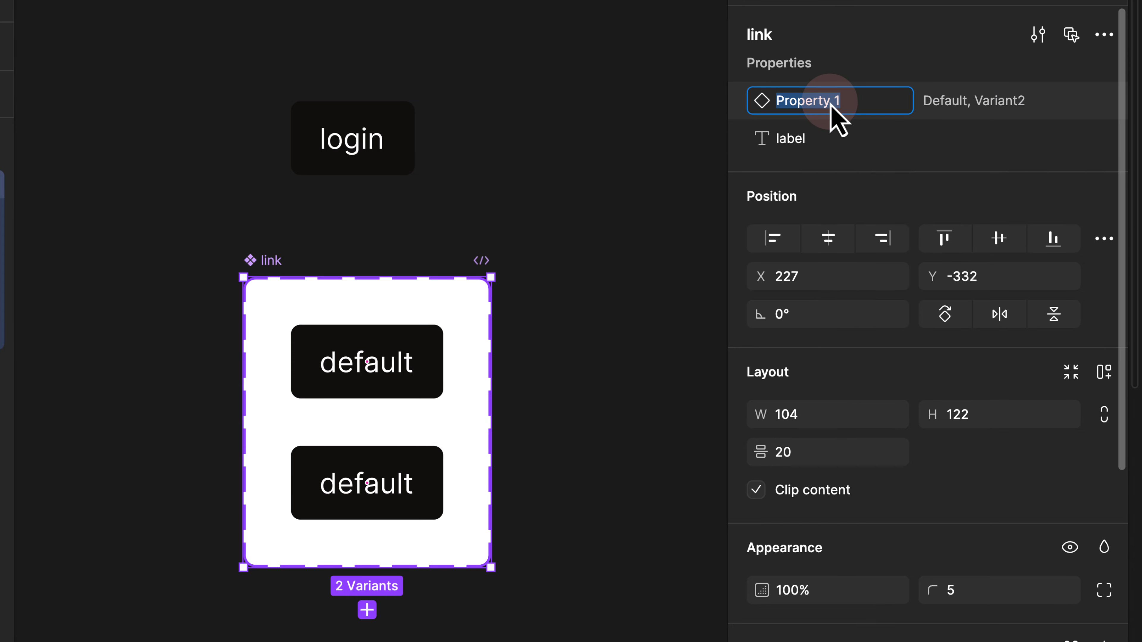
{"action": "type", "text": "color"}
{"action": "key", "text": "Return"}
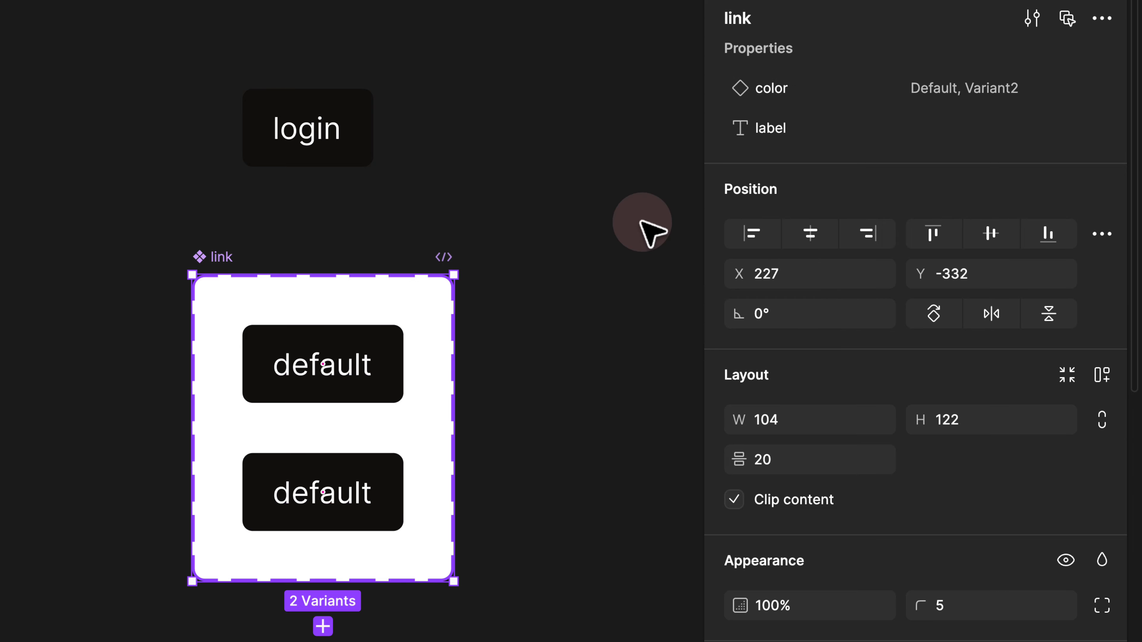
Set the lower link variant's color value to "white" and its fill to the primary/94 style.
{"action": "left_click", "coordinate": [389, 366]}
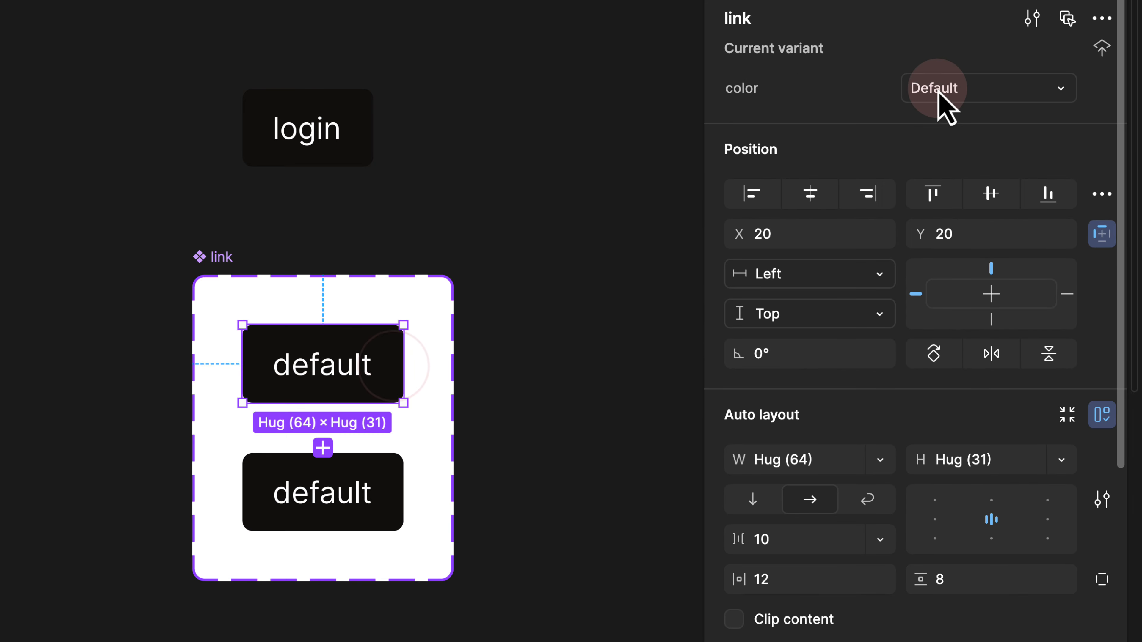
{"action": "left_click", "coordinate": [333, 477]}
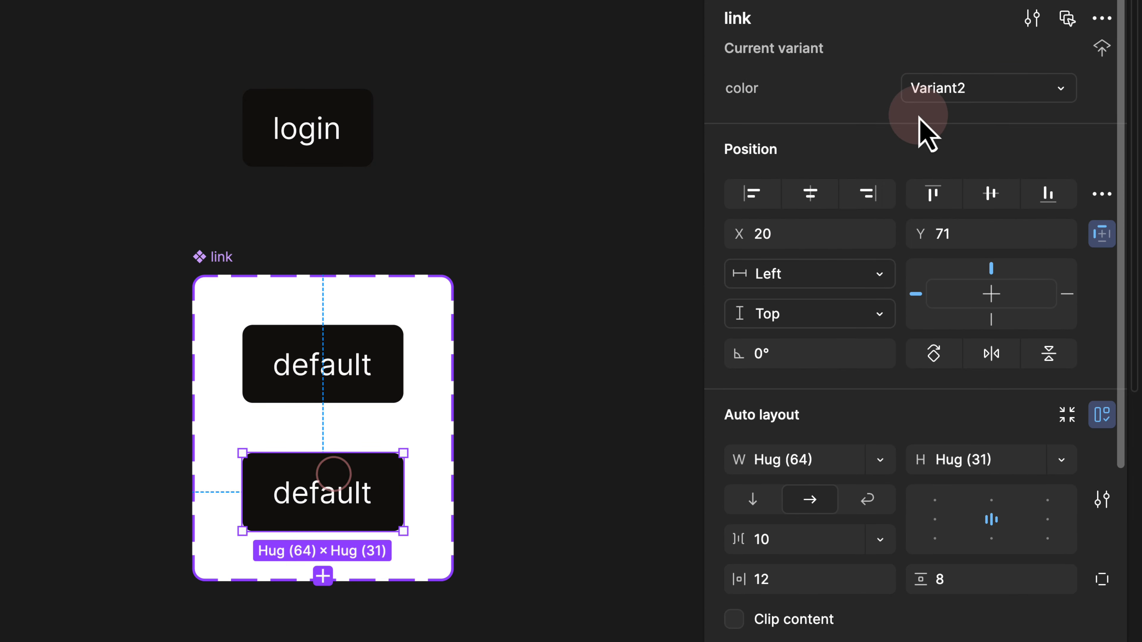
{"action": "left_click", "coordinate": [934, 98]}
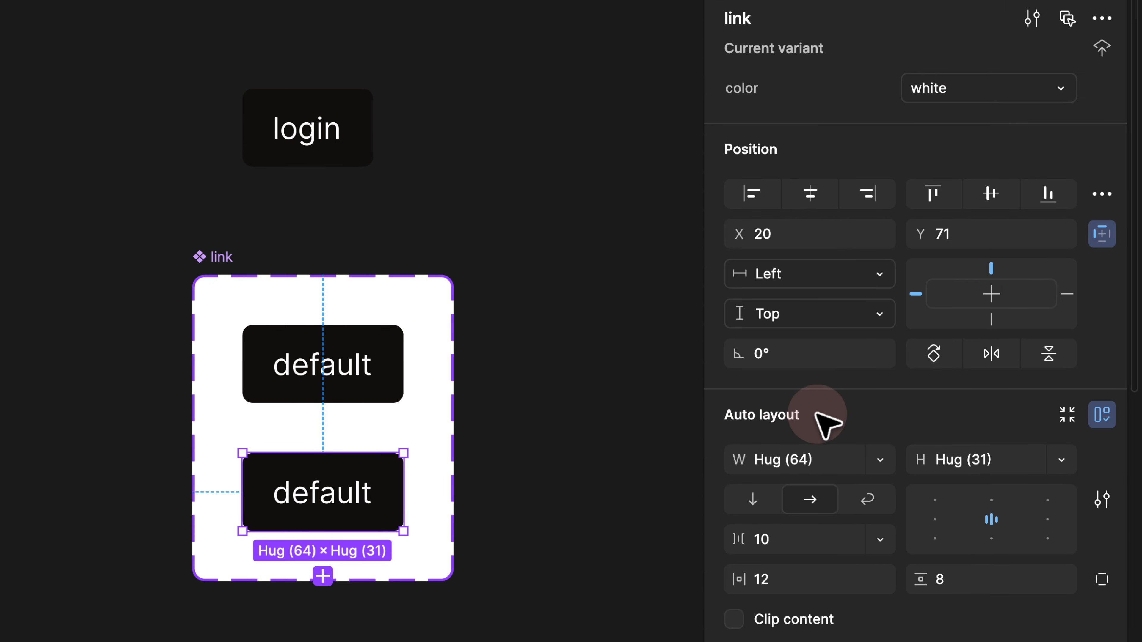
{"action": "scroll", "coordinate": [844, 247], "scroll_direction": "down", "scroll_amount": 10}
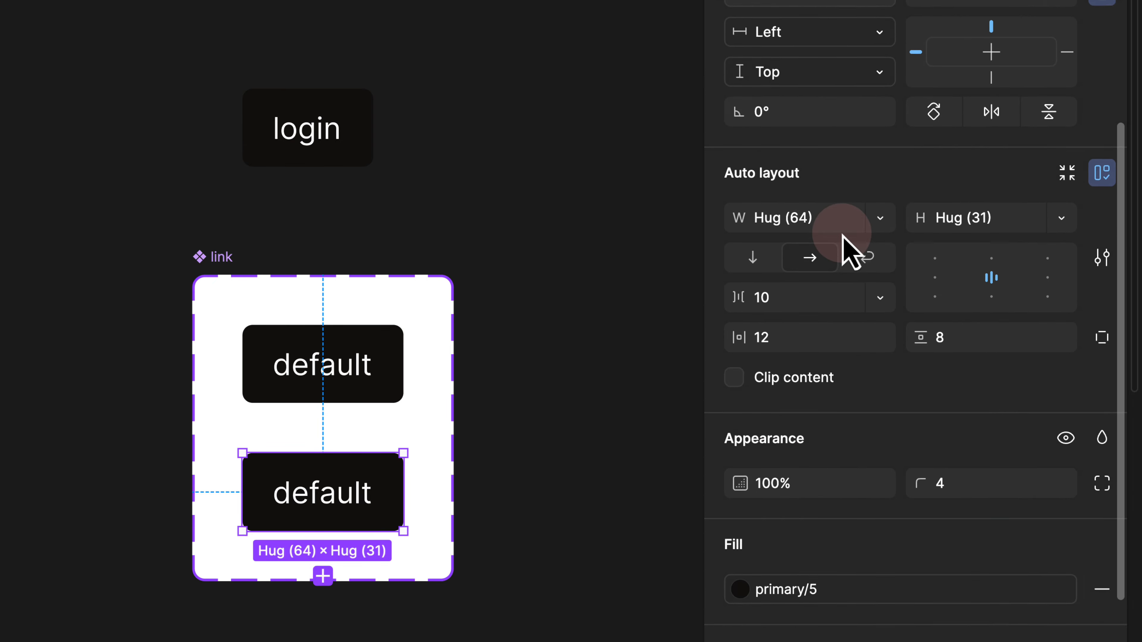
{"action": "left_click", "coordinate": [803, 401]}
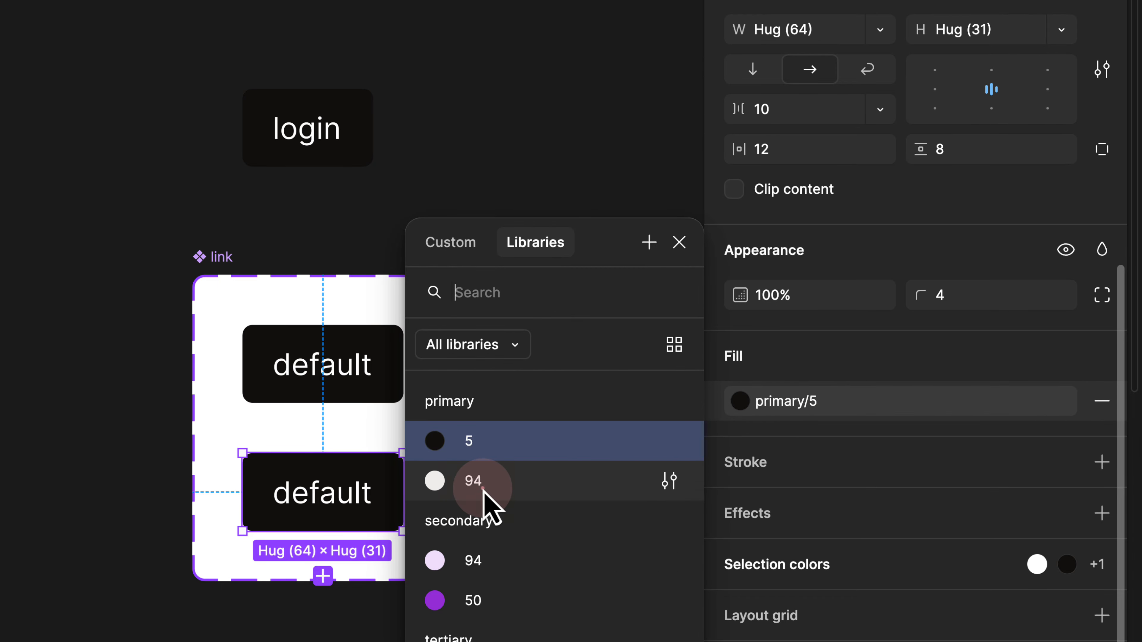
{"action": "left_click", "coordinate": [477, 482]}
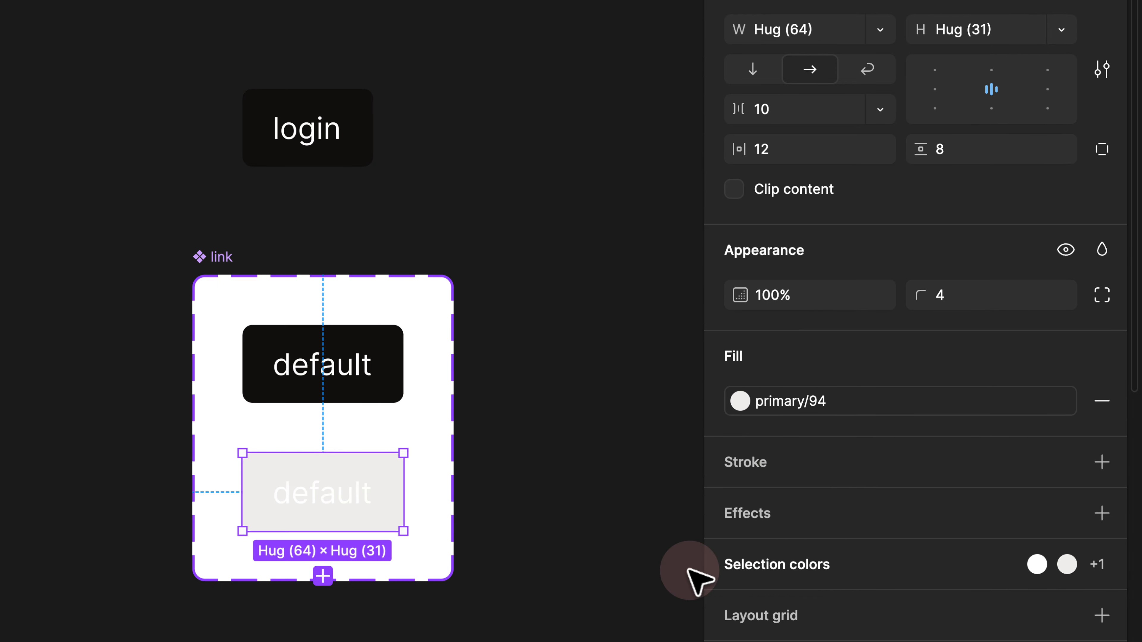
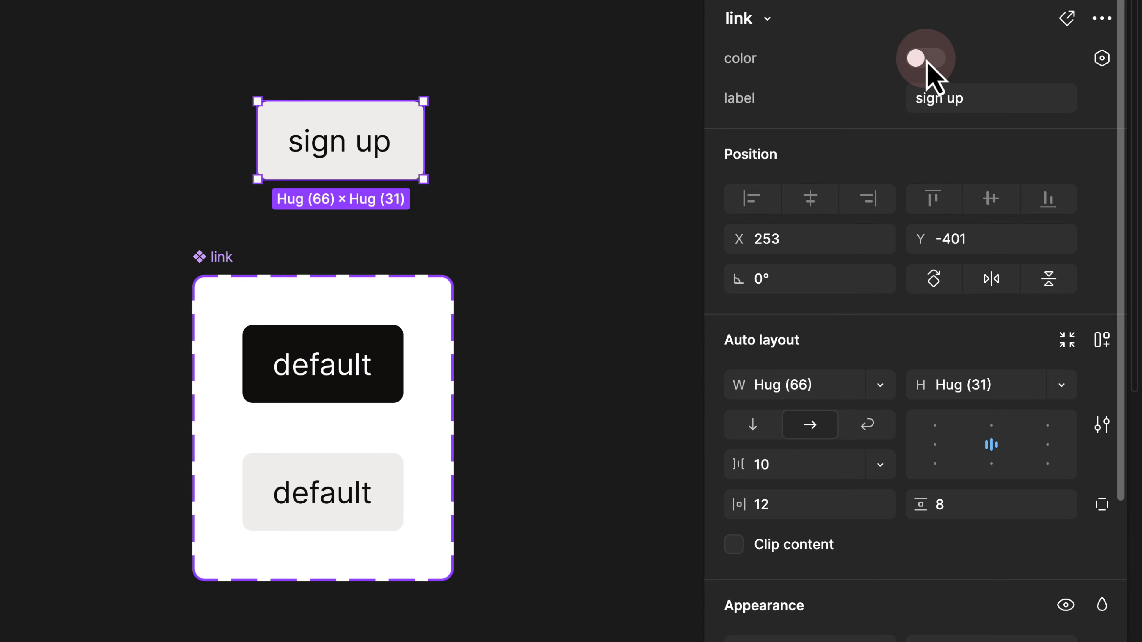
Turn on the color property of the "sign up" instance and rename that property to "black" in the link component set.
{"action": "left_click", "coordinate": [927, 59]}
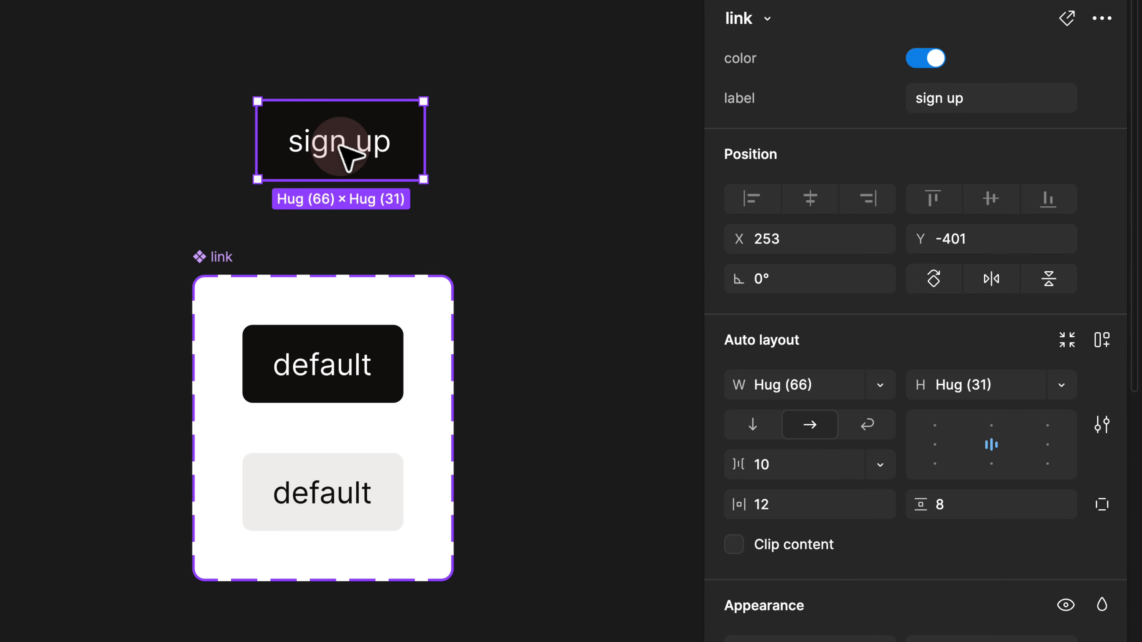
{"action": "left_click", "coordinate": [215, 257]}
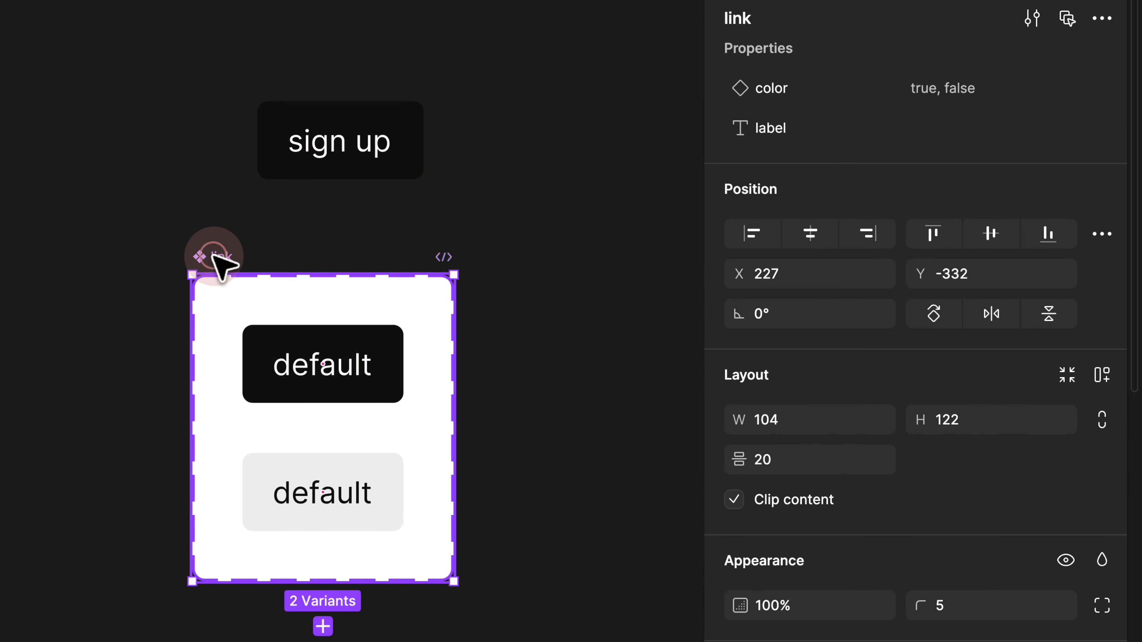
{"action": "double_click", "coordinate": [777, 87]}
{"action": "type", "text": "blac"}
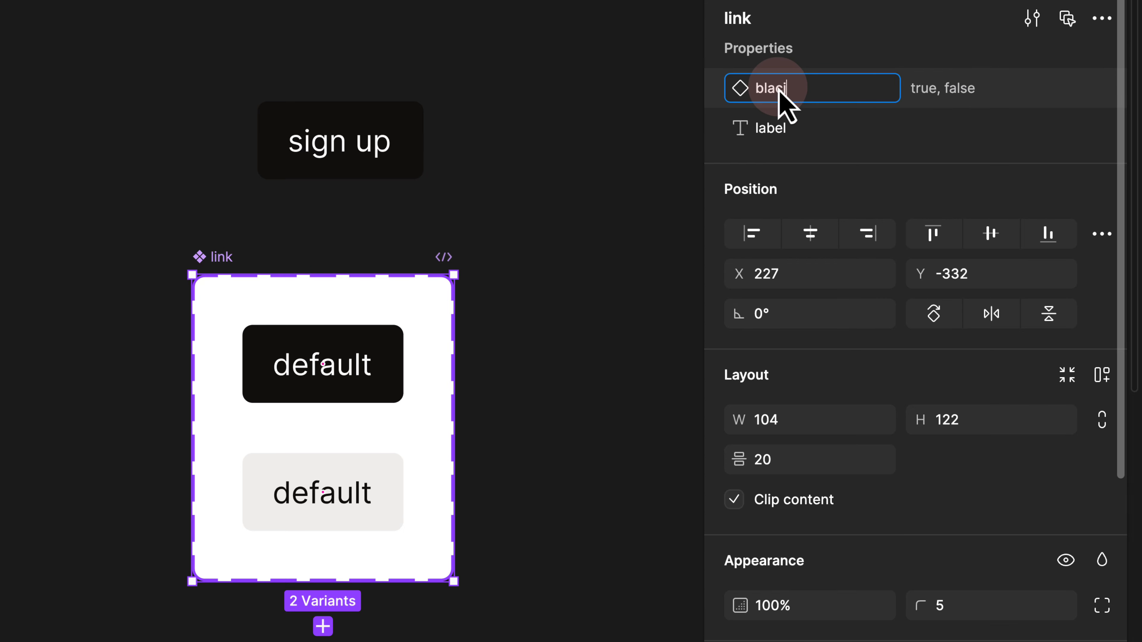
{"action": "type", "text": "k"}
{"action": "key", "text": "Return"}
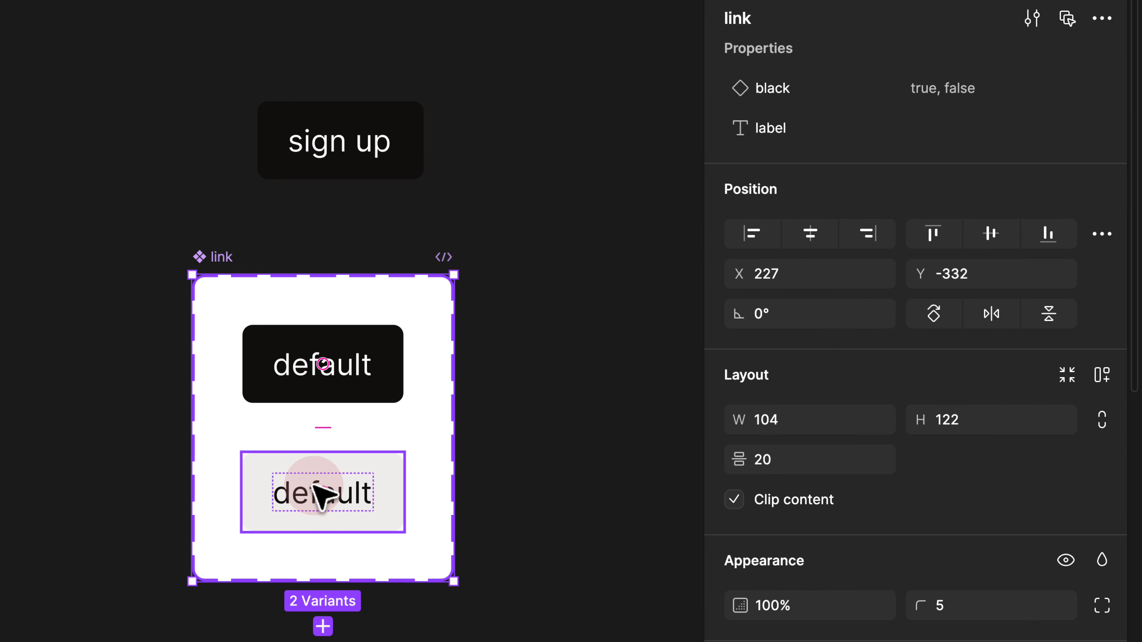
Turn off the black property of the "sign up" instance and deselect it.
{"action": "left_click", "coordinate": [371, 156]}
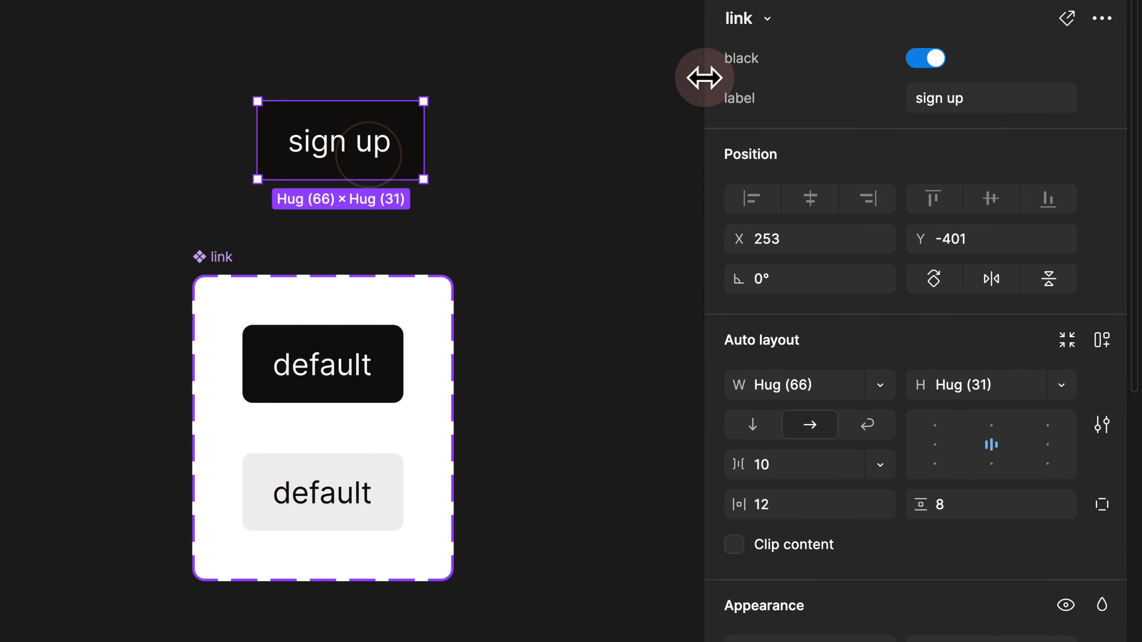
{"action": "left_click", "coordinate": [917, 60]}
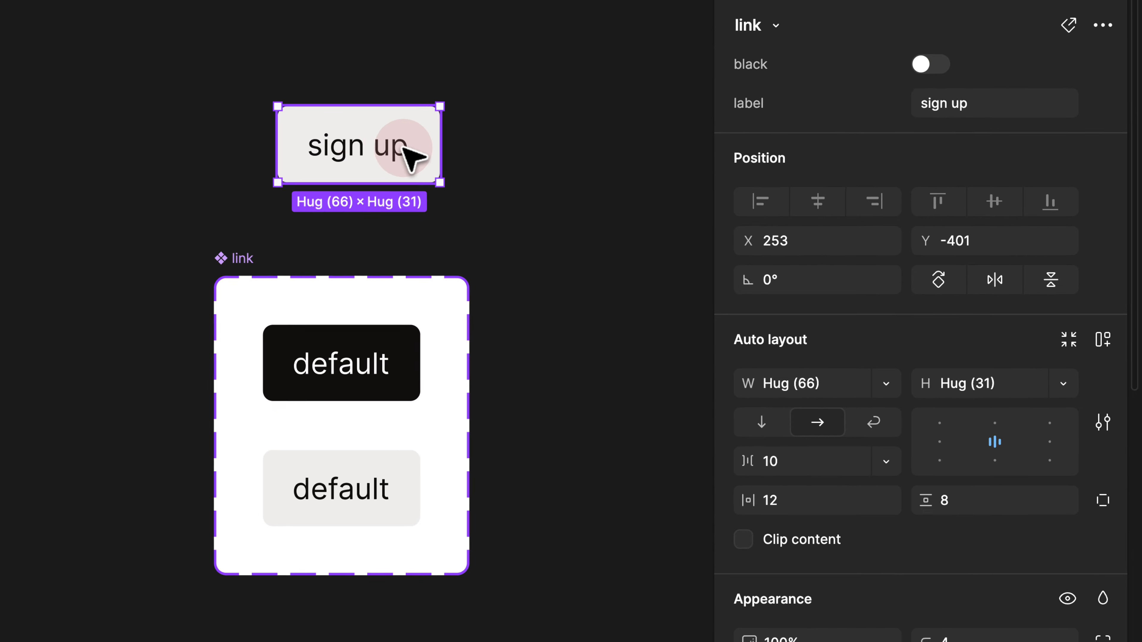
{"action": "left_click", "coordinate": [594, 206]}
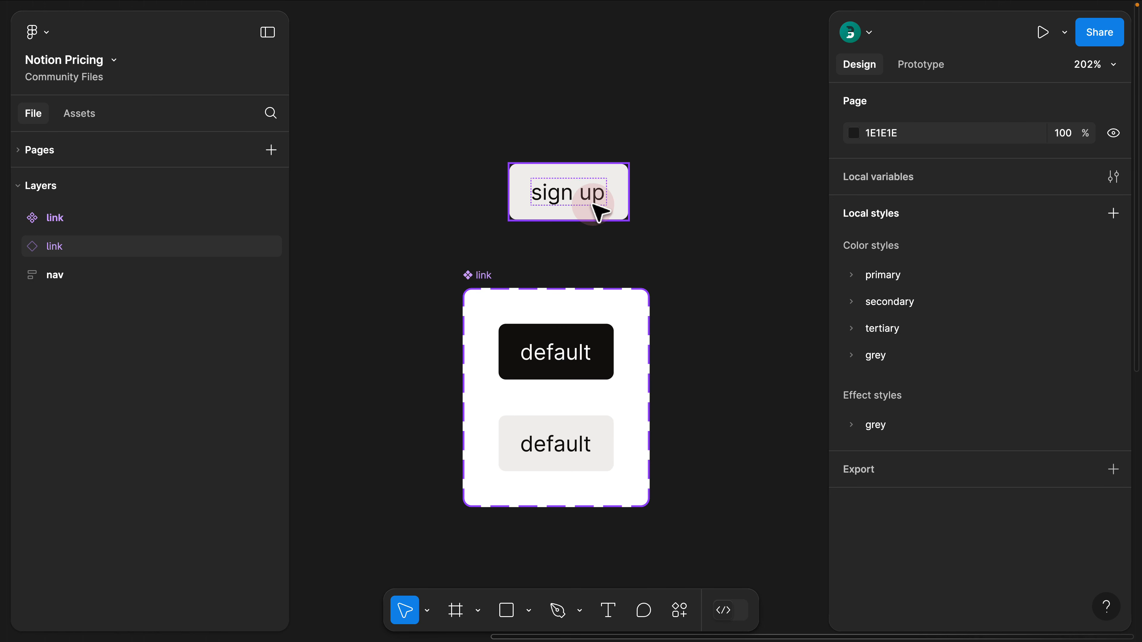
Move the "sign up" link instance to just above the upper-left part of the existing nav frame.
{"action": "scroll", "coordinate": [591, 193], "scroll_direction": "down", "scroll_amount": 10}
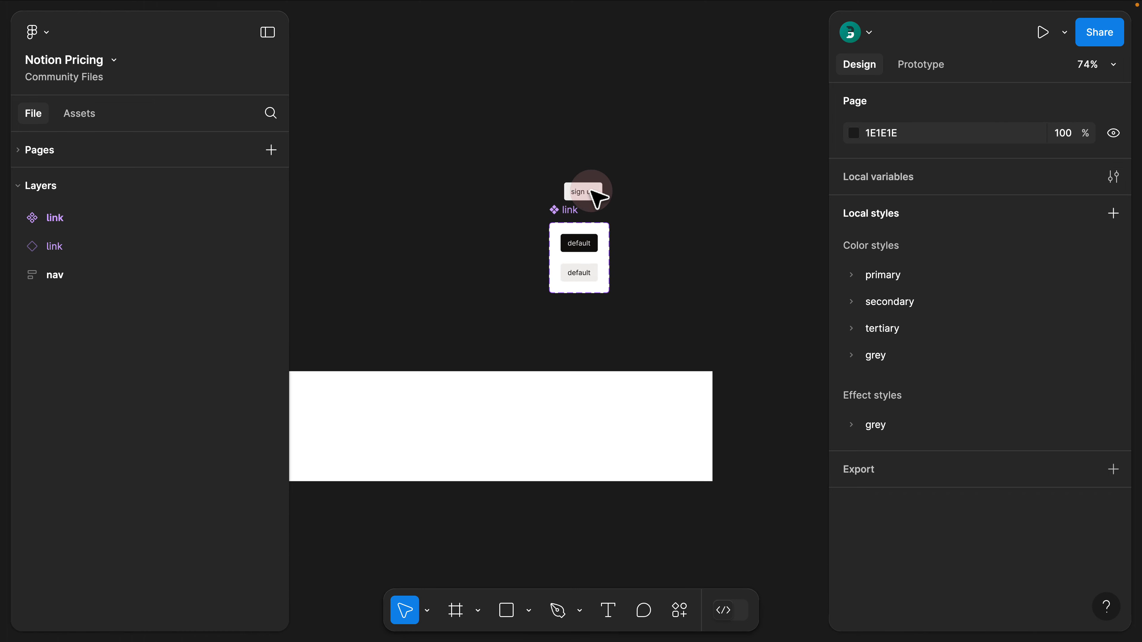
{"action": "scroll", "coordinate": [708, 137], "scroll_direction": "down", "scroll_amount": 1}
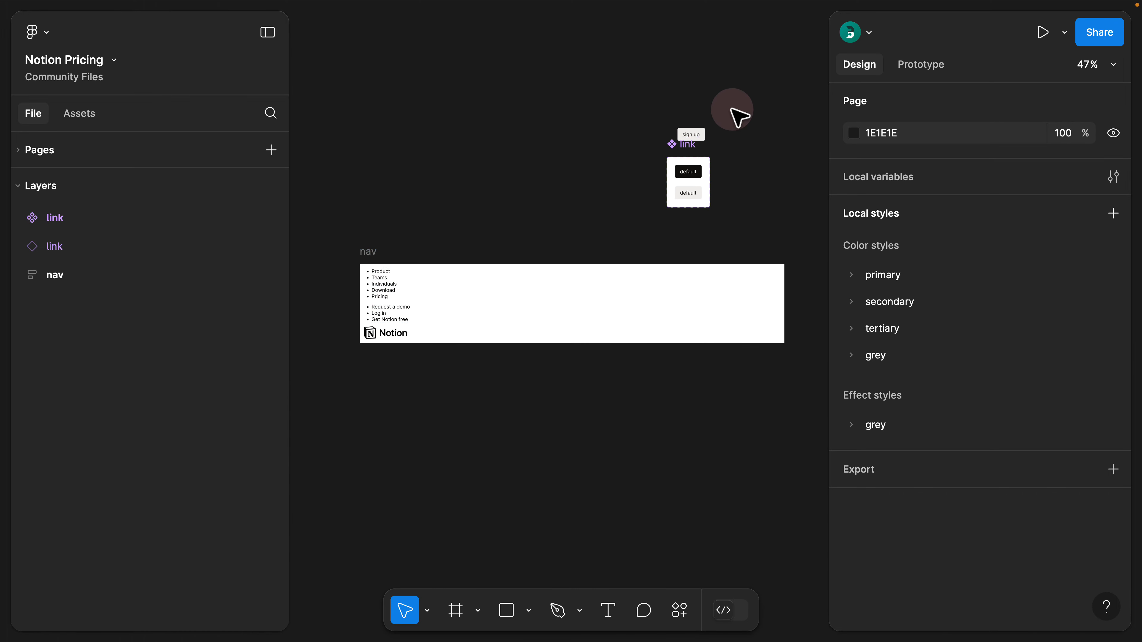
{"action": "left_click_drag", "start_coordinate": [693, 127], "coordinate": [430, 242]}
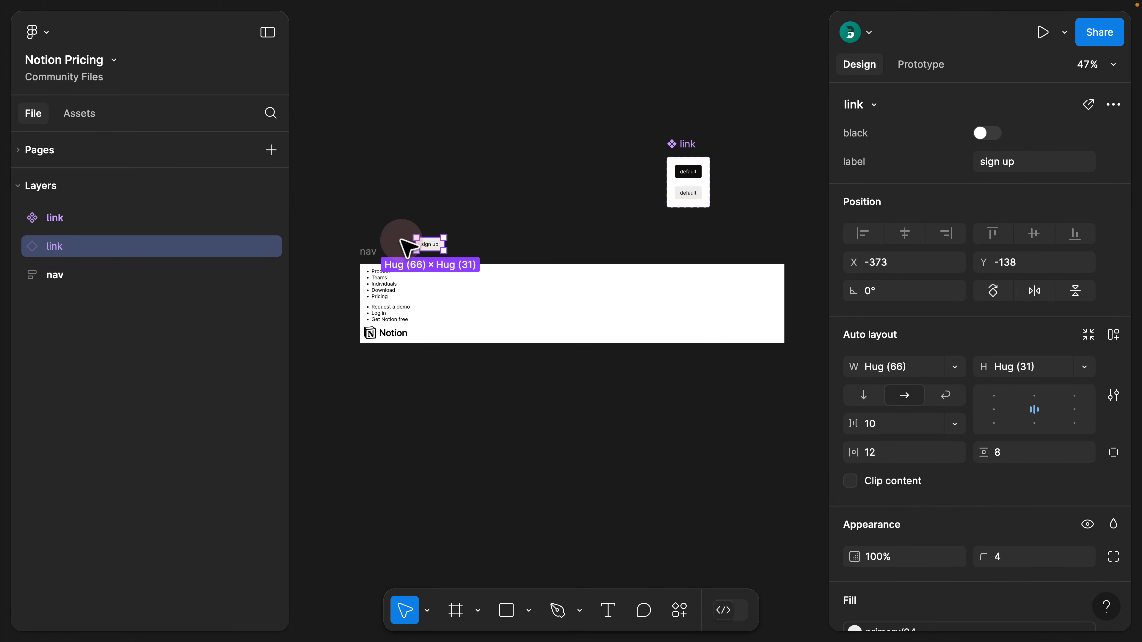
Wrap the "sign up" instance in an auto layout frame named "nav" with horizontal direction.
{"action": "scroll", "coordinate": [405, 241], "scroll_direction": "up", "scroll_amount": 5}
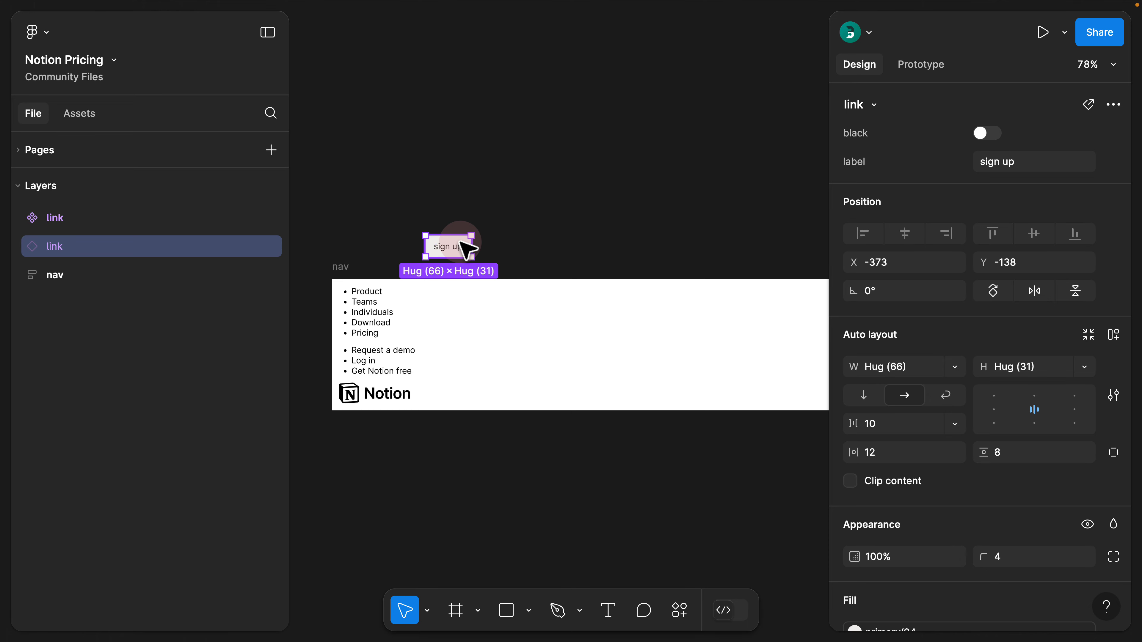
{"action": "key", "text": "shift+a"}
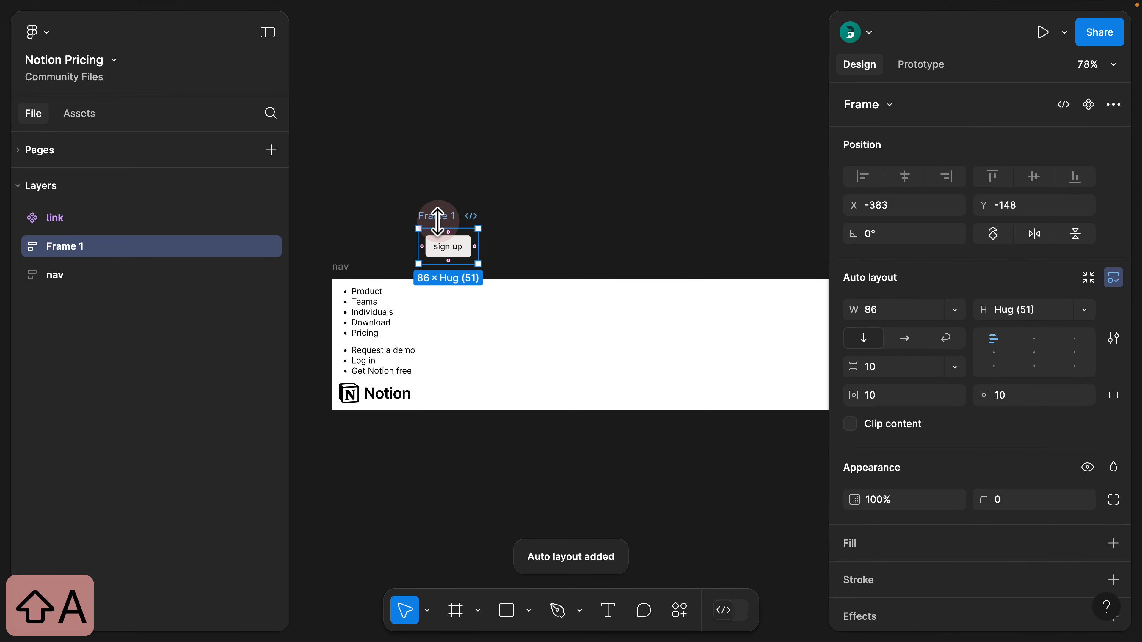
{"action": "type", "text": "nav"}
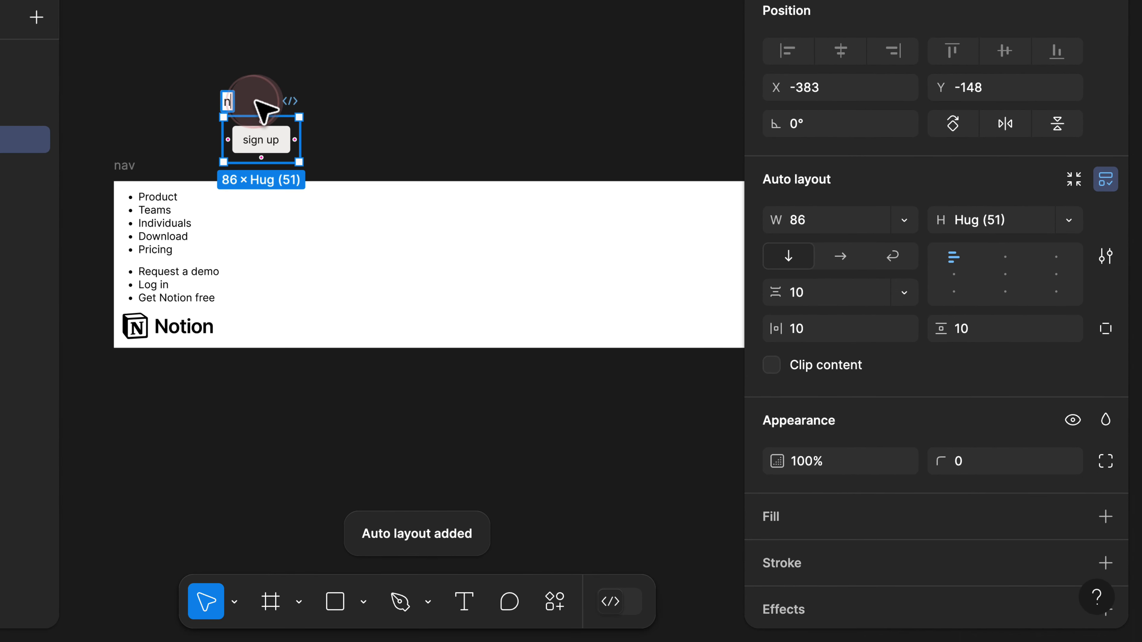
{"action": "key", "text": "Return"}
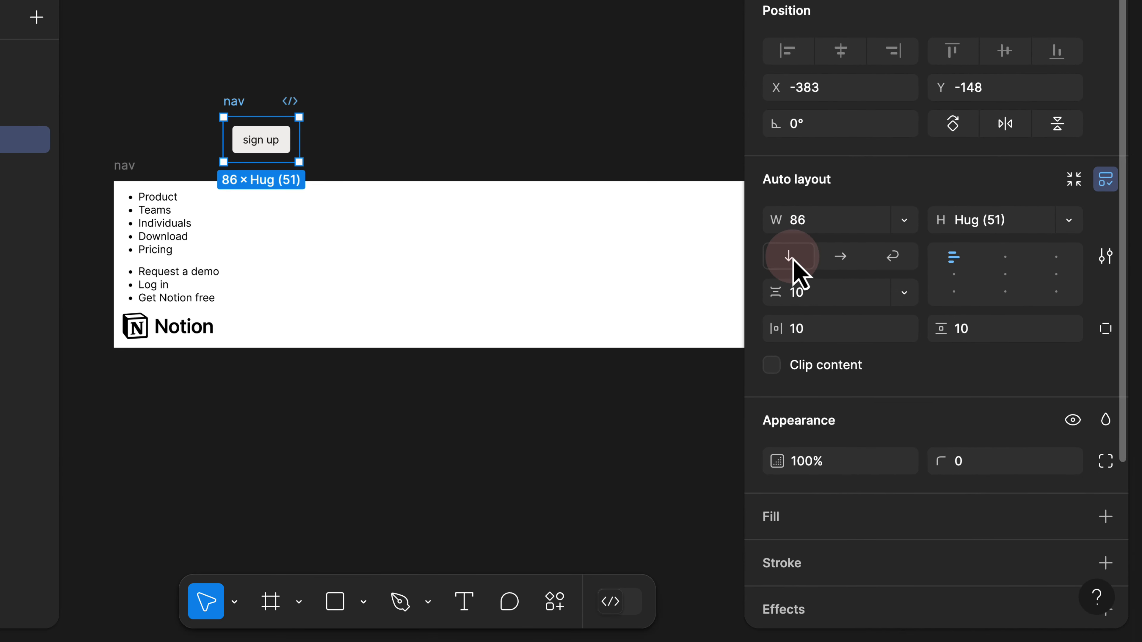
{"action": "left_click", "coordinate": [835, 256]}
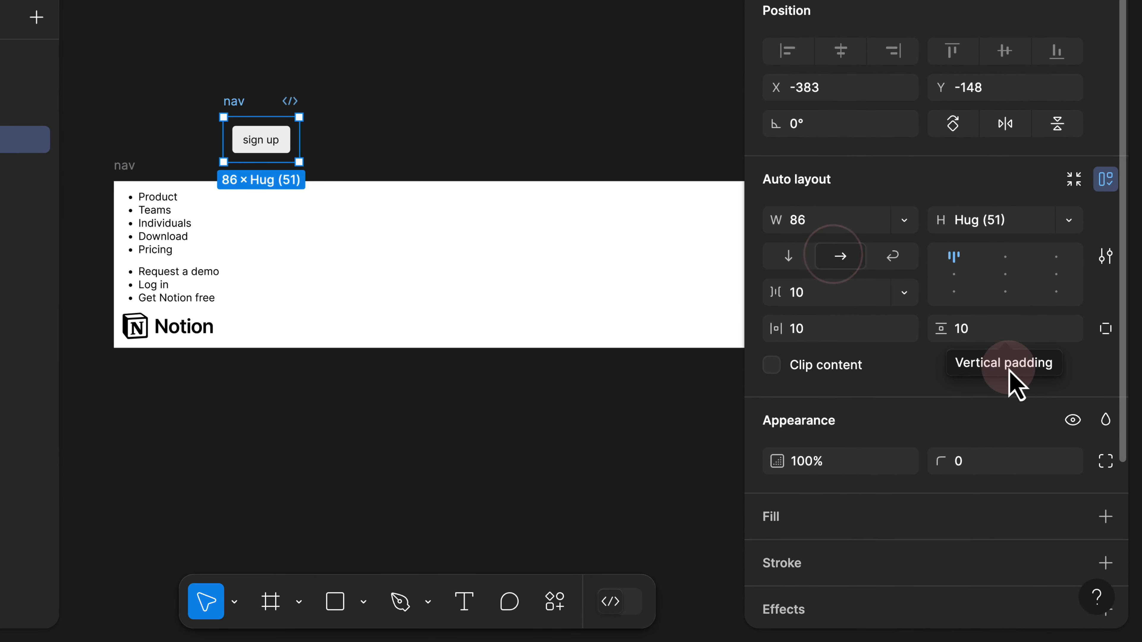
Apply the grey/100 color style as the fill of the new nav frame around the "sign up" link.
{"action": "scroll", "coordinate": [1003, 380], "scroll_direction": "down", "scroll_amount": 4}
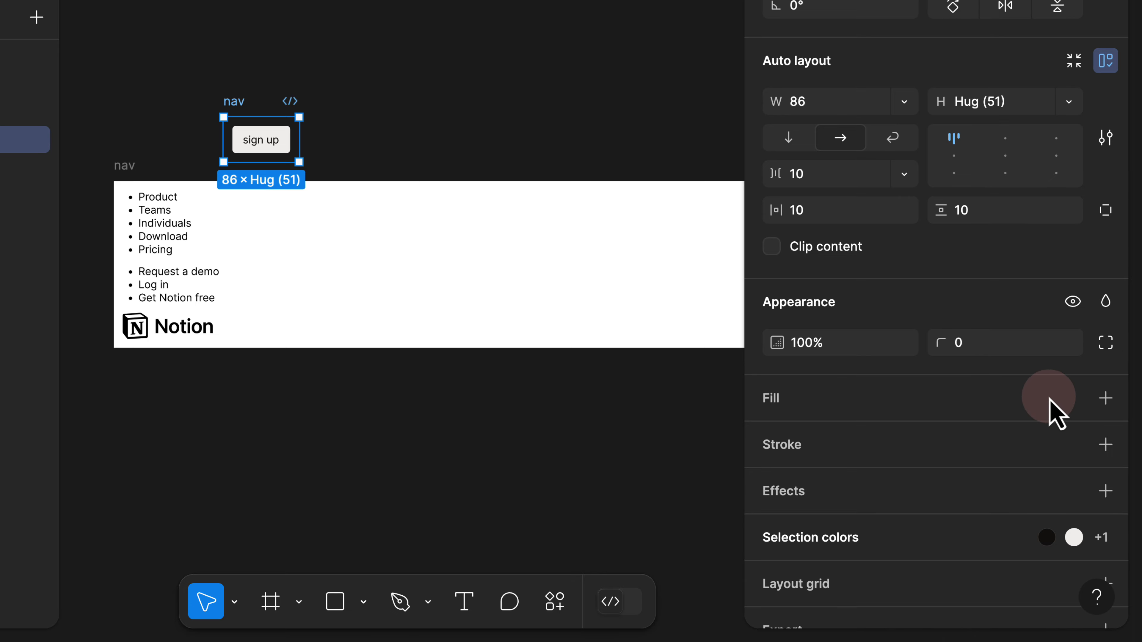
{"action": "left_click", "coordinate": [1073, 398]}
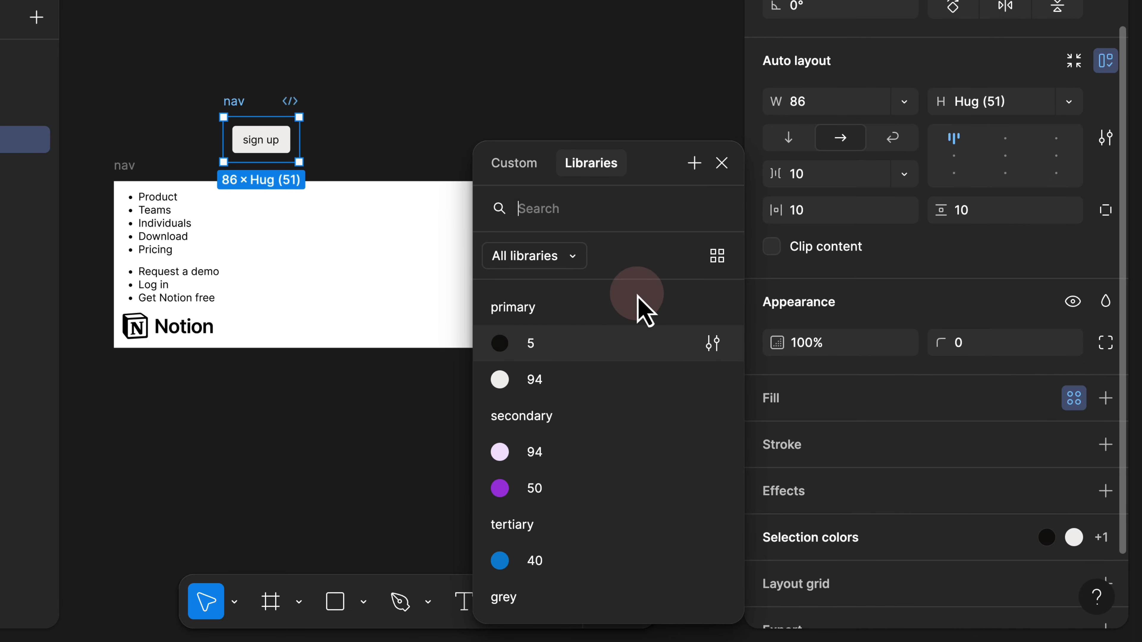
{"action": "type", "text": "gre"}
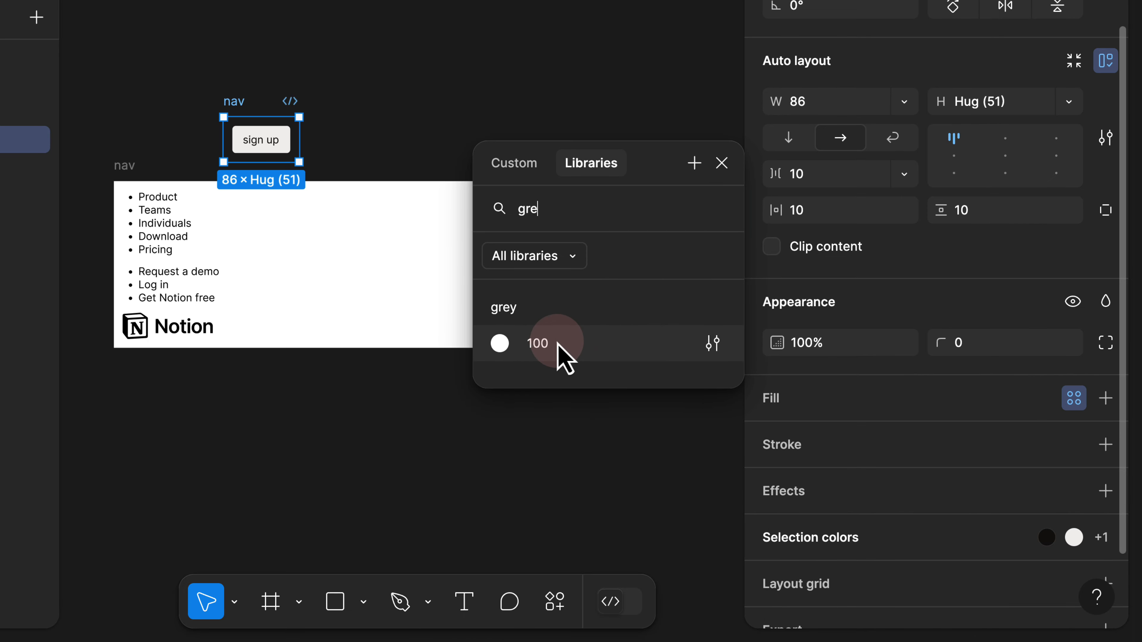
{"action": "left_click", "coordinate": [556, 348]}
{"action": "scroll", "coordinate": [250, 138], "scroll_direction": "up", "scroll_amount": 5}
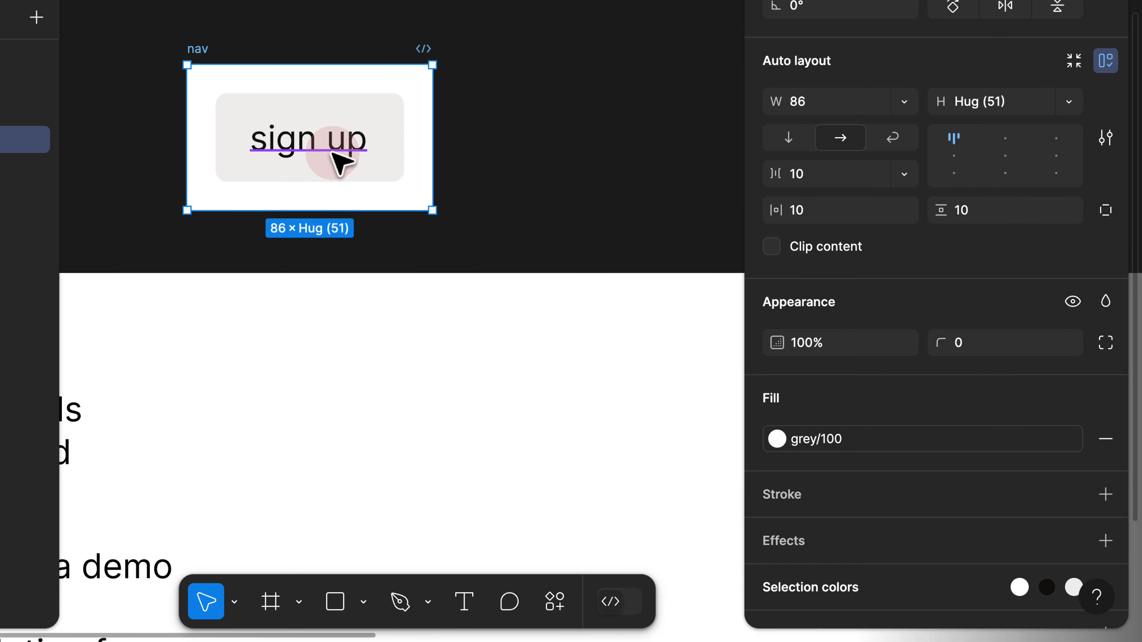
{"action": "scroll", "coordinate": [339, 163], "scroll_direction": "up", "scroll_amount": 3}
{"action": "scroll", "coordinate": [449, 56], "scroll_direction": "down", "scroll_amount": 3}
{"action": "scroll", "coordinate": [538, 79], "scroll_direction": "down", "scroll_amount": 2}
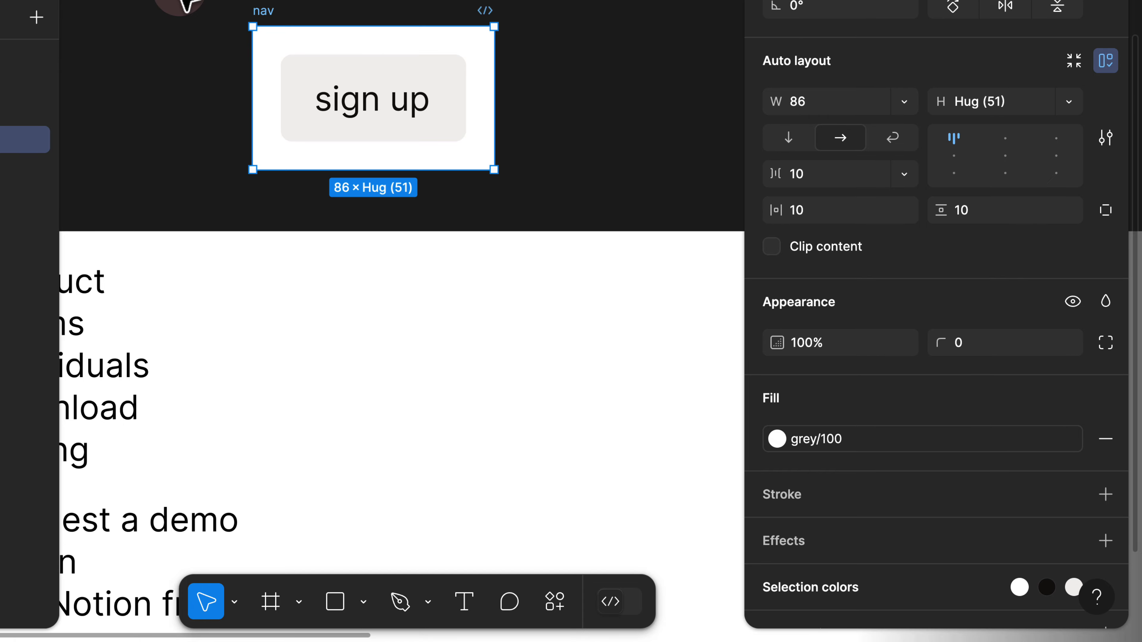
Move the new nav frame left to about X -522 and widen it to about 679 px above the old nav.
{"action": "scroll", "coordinate": [203, 2], "scroll_direction": "down", "scroll_amount": 5}
{"action": "left_click", "coordinate": [202, 3]}
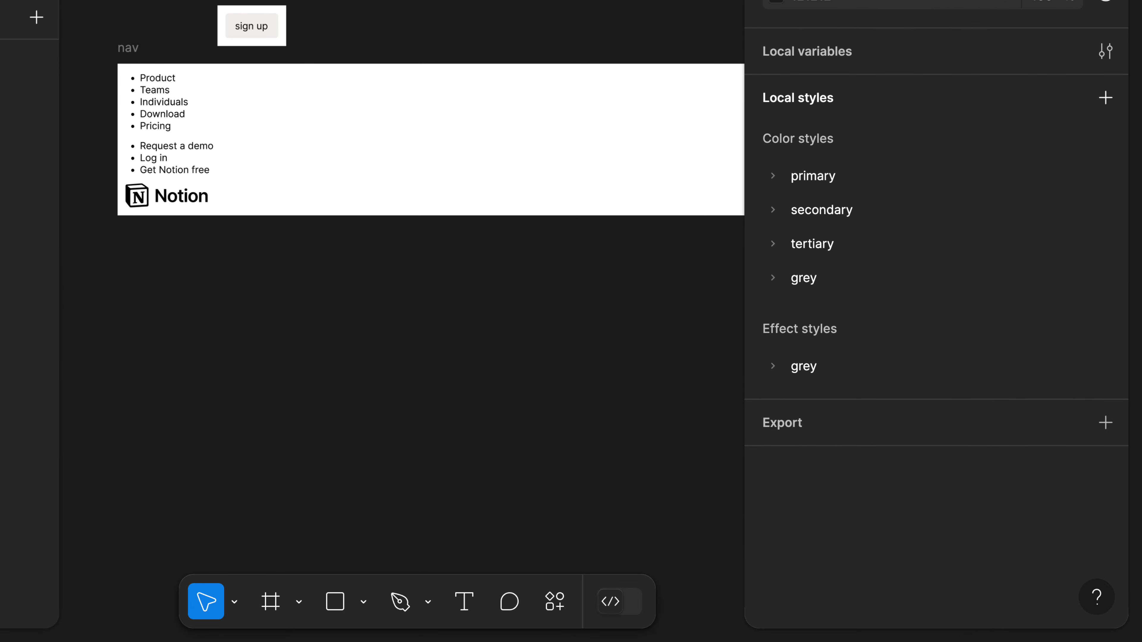
{"action": "scroll", "coordinate": [225, 11], "scroll_direction": "left", "scroll_amount": 2}
{"action": "left_click_drag", "start_coordinate": [285, 20], "coordinate": [175, 22]}
{"action": "left_click_drag", "start_coordinate": [232, 53], "coordinate": [706, 52]}
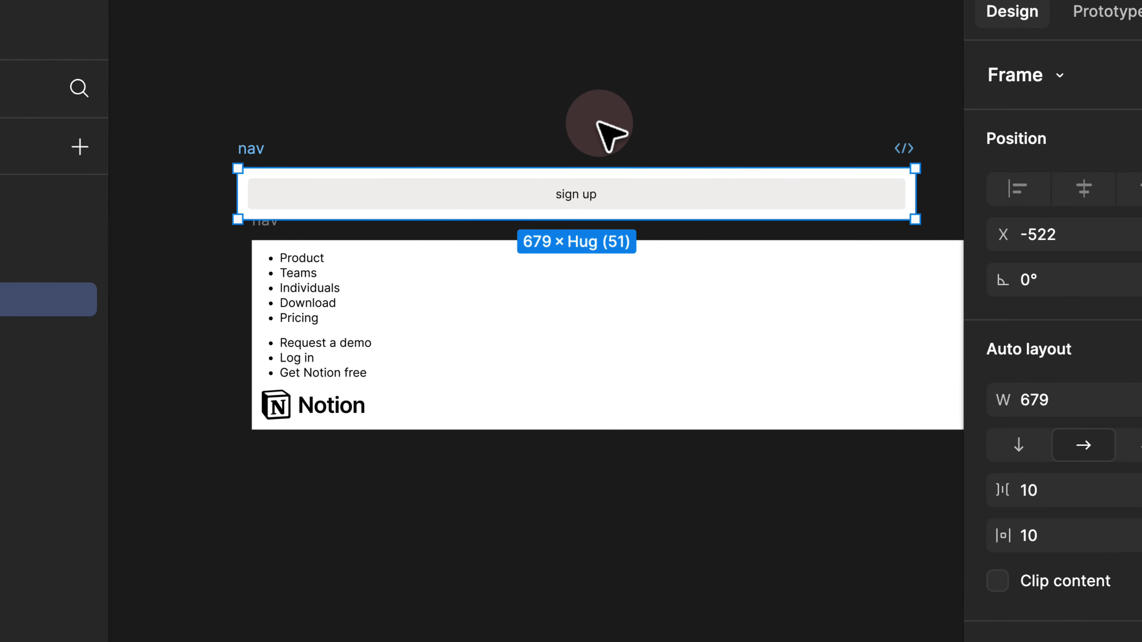
{"action": "scroll", "coordinate": [243, 375], "scroll_direction": "down", "scroll_amount": 2}
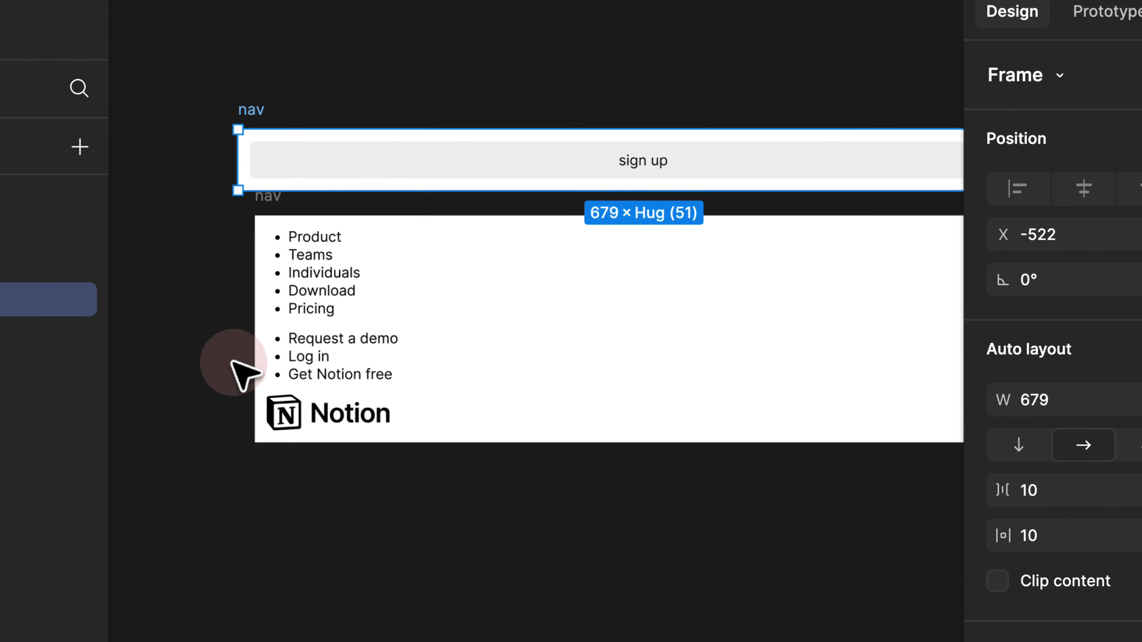
{"action": "scroll", "coordinate": [242, 375], "scroll_direction": "up", "scroll_amount": 3}
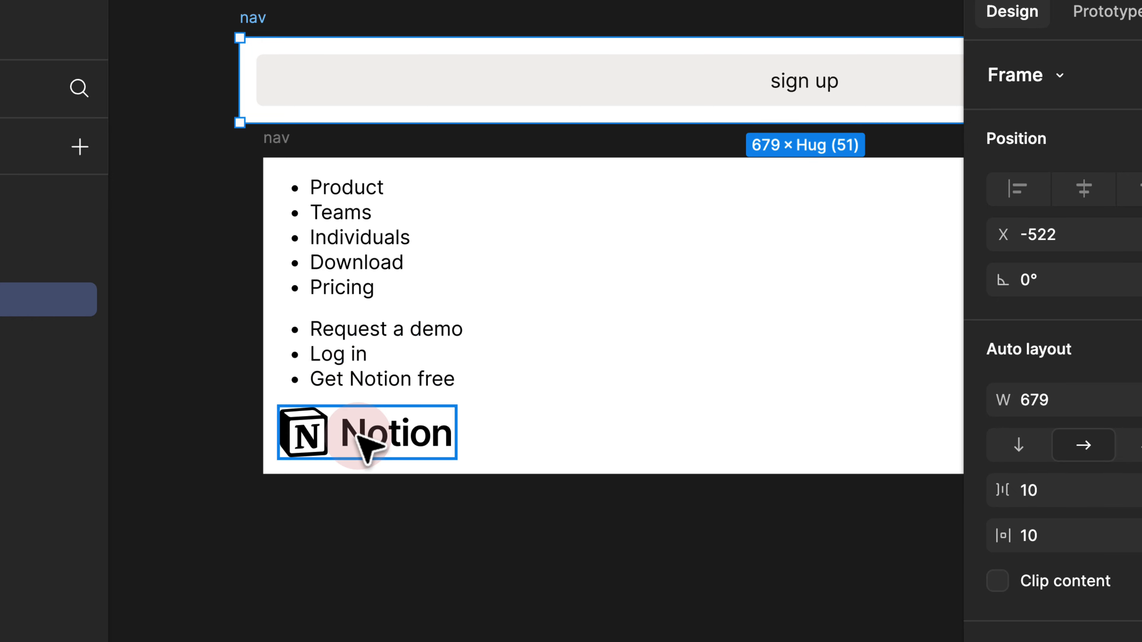
Reposition the old nav frame lower, left-aligned with the new nav, and rename it "wireframe".
{"action": "scroll", "coordinate": [561, 496], "scroll_direction": "down", "scroll_amount": 2}
{"action": "left_click", "coordinate": [561, 496]}
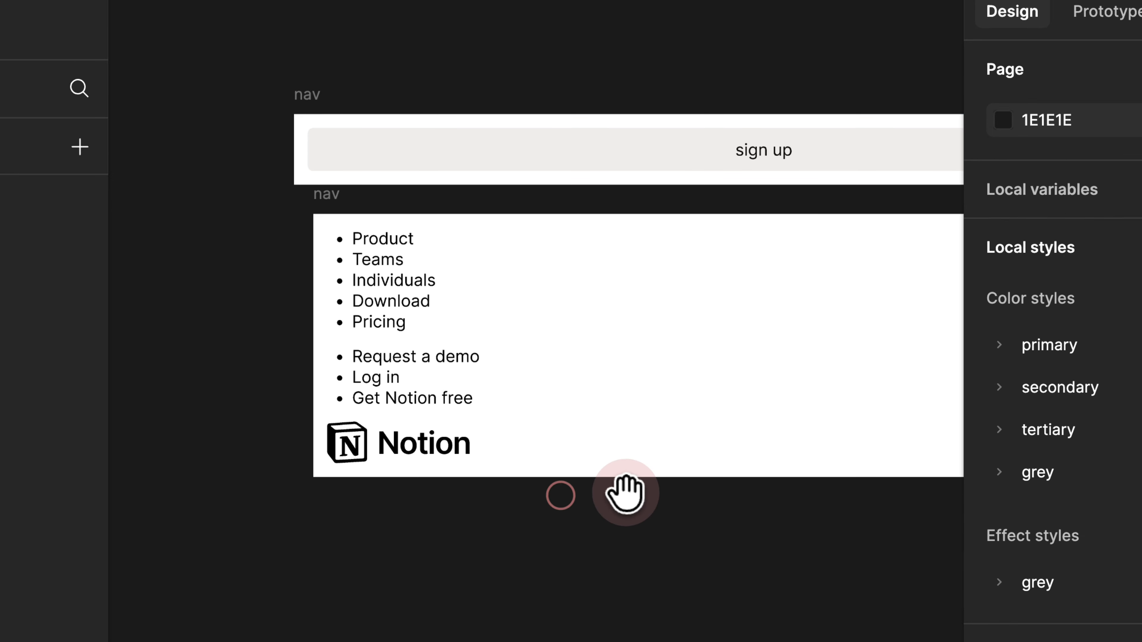
{"action": "left_click_drag", "start_coordinate": [625, 493], "coordinate": [500, 492]}
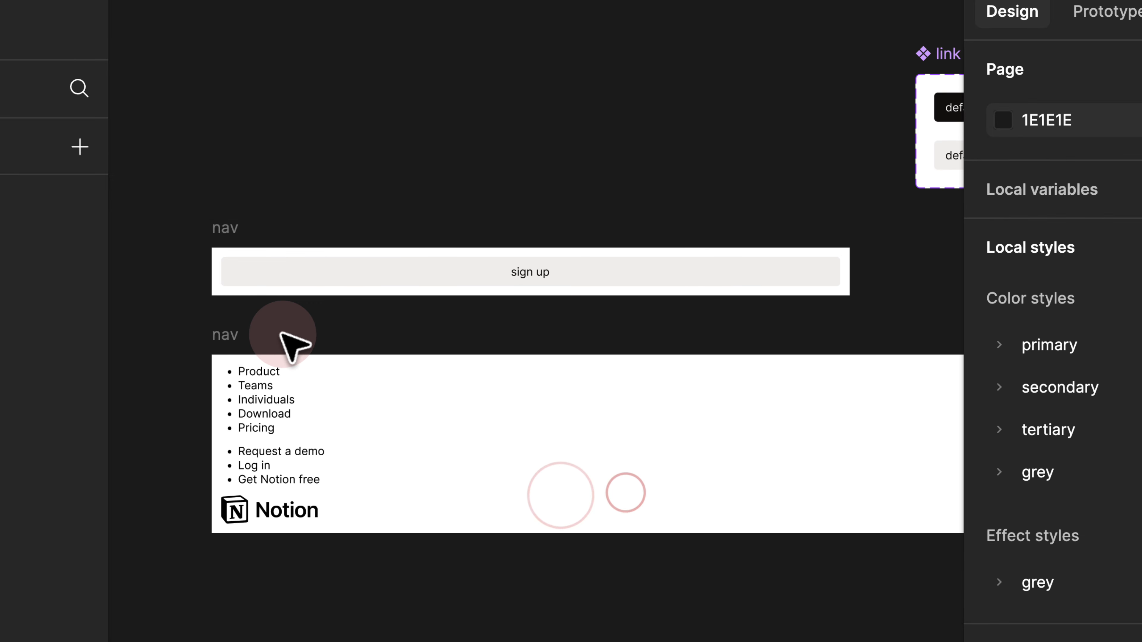
{"action": "left_click", "coordinate": [225, 337]}
{"action": "scroll", "coordinate": [242, 346], "scroll_direction": "up", "scroll_amount": 3}
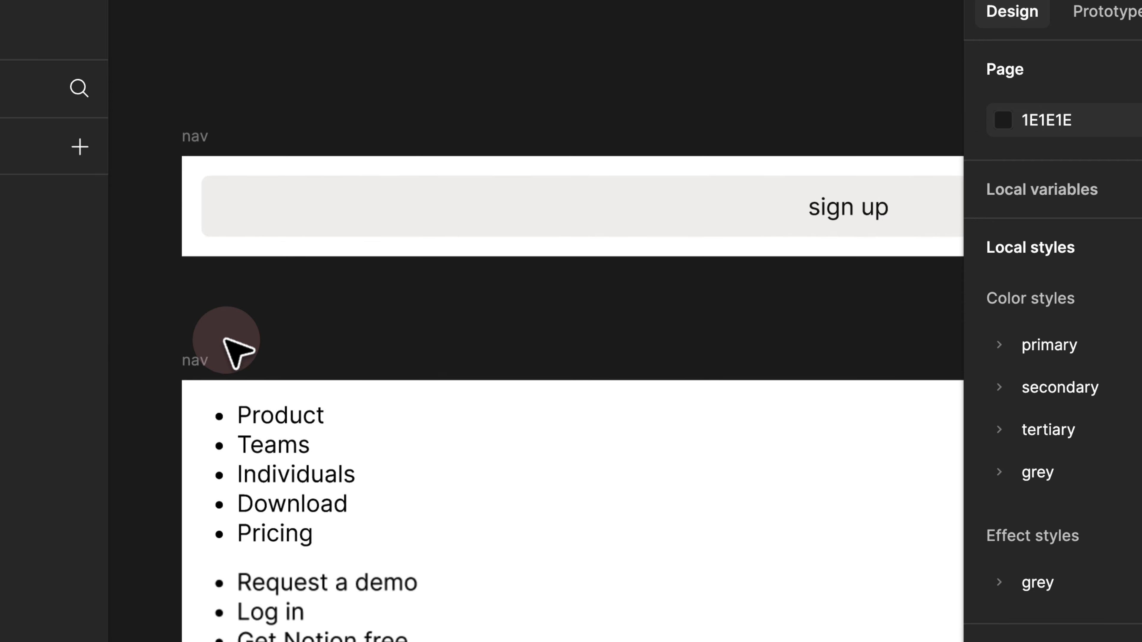
{"action": "double_click", "coordinate": [197, 360]}
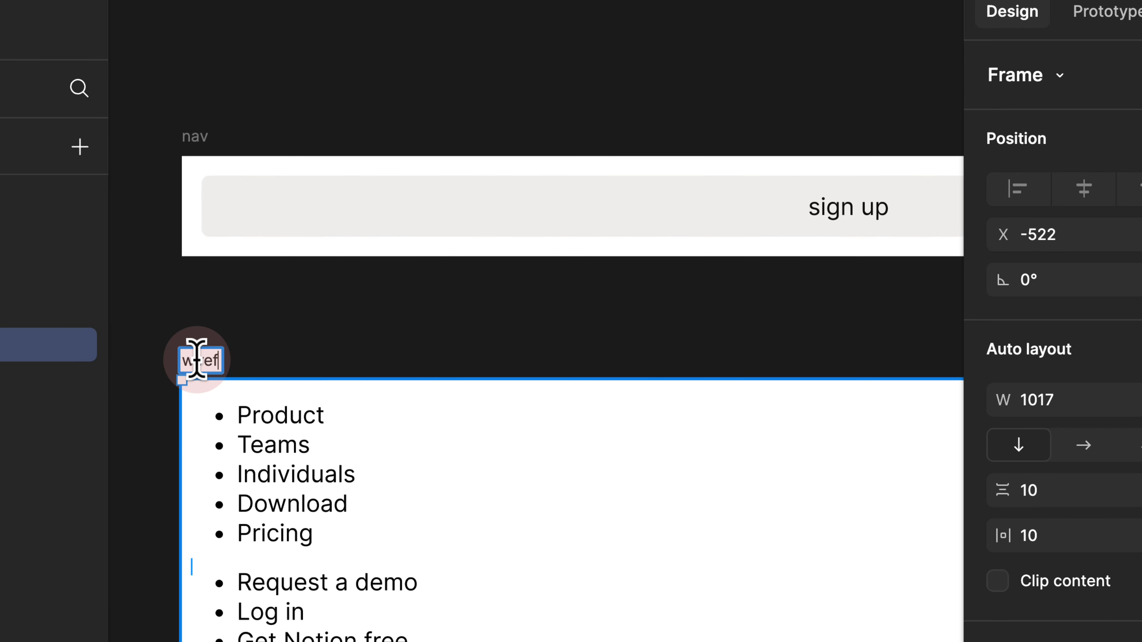
{"action": "key", "text": "Return"}
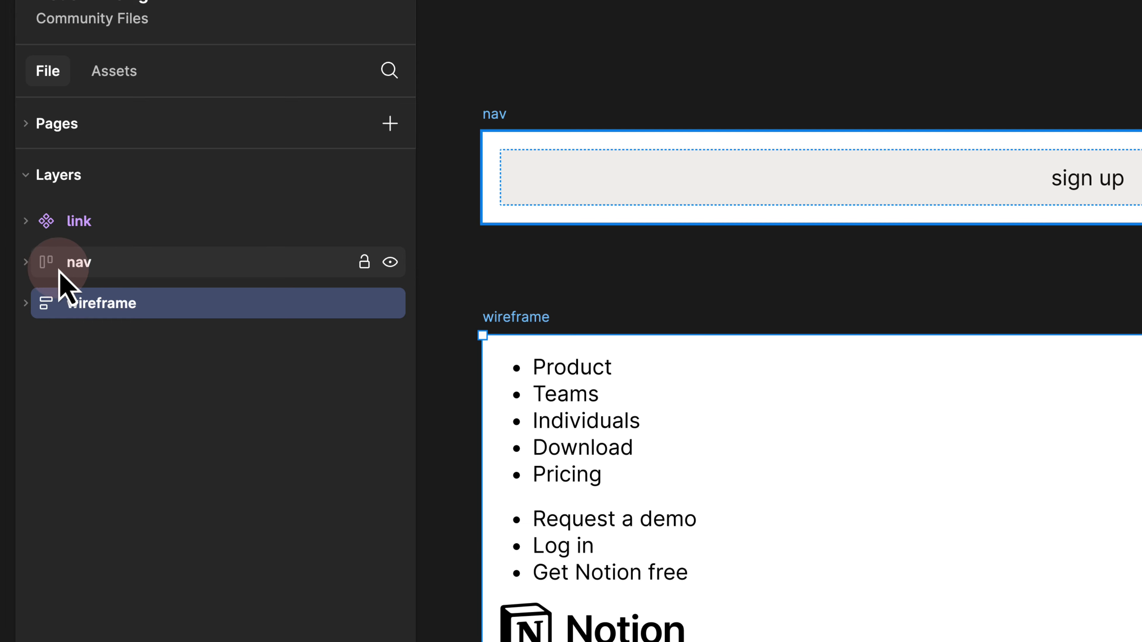
Wrap the "sign up" link inside nav in a horizontal auto layout frame named "right".
{"action": "left_click", "coordinate": [32, 264]}
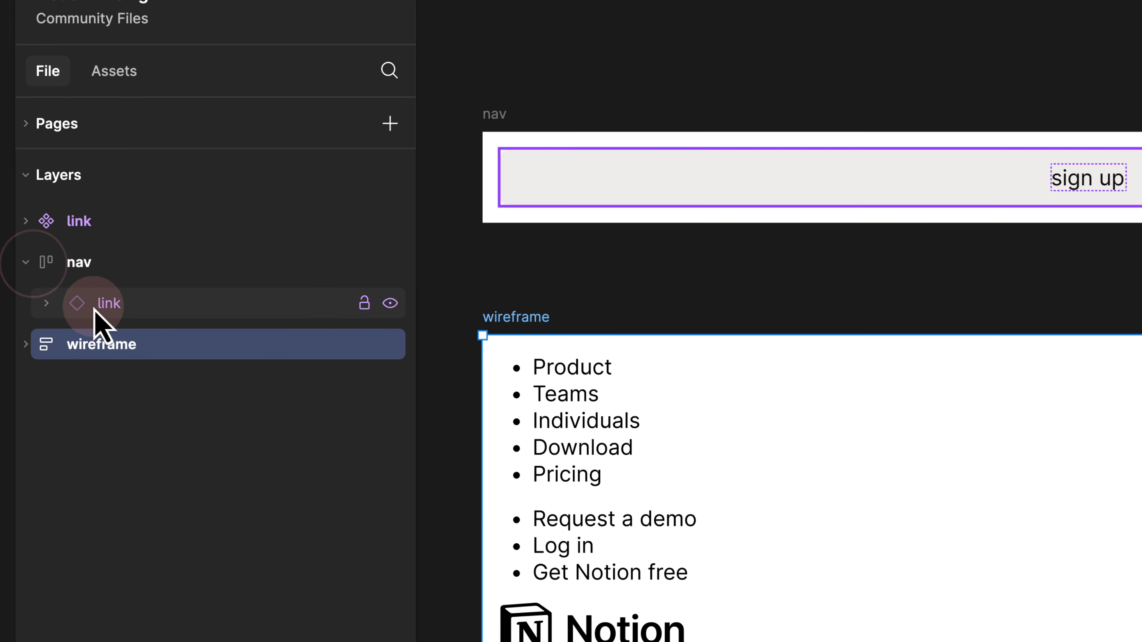
{"action": "left_click", "coordinate": [119, 310]}
{"action": "key", "text": "shift+a"}
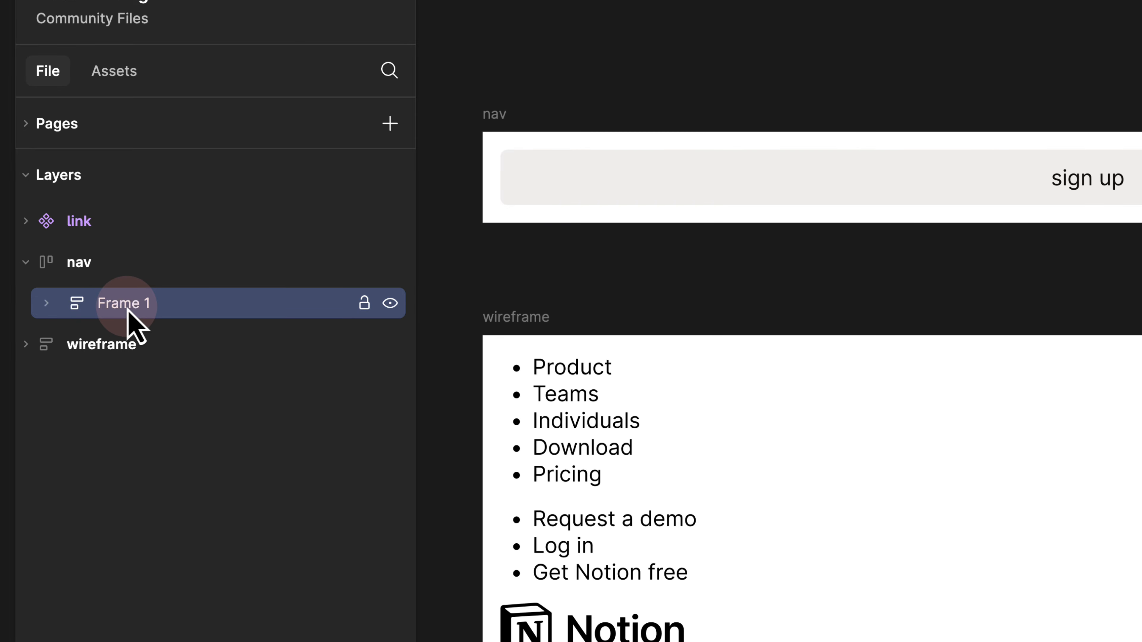
{"action": "double_click", "coordinate": [128, 308]}
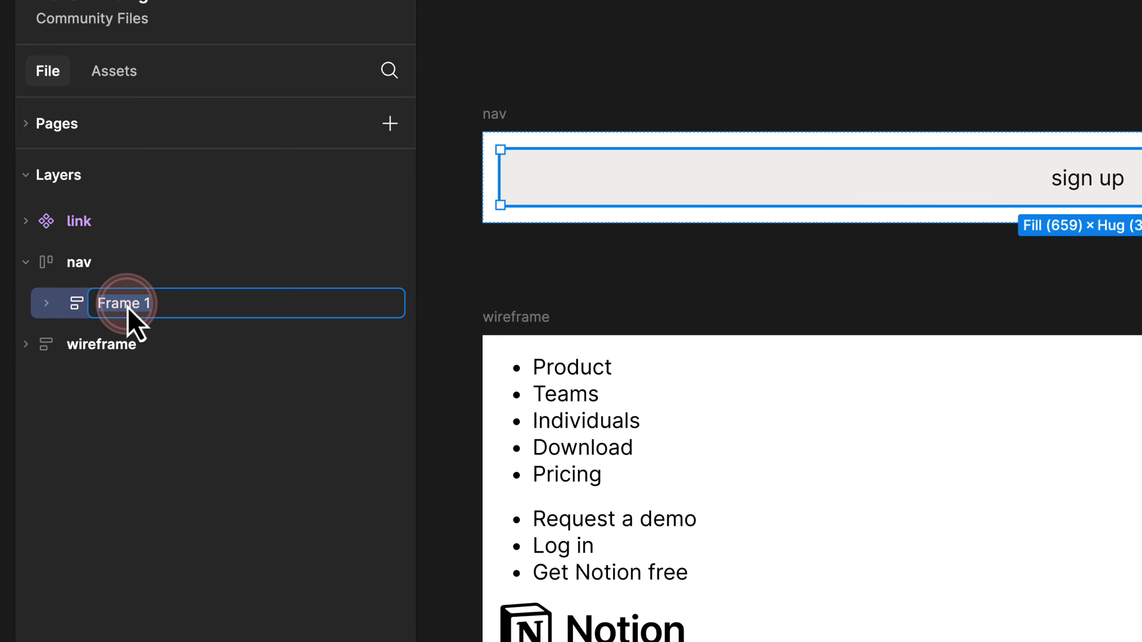
{"action": "type", "text": "right"}
{"action": "key", "text": "Return"}
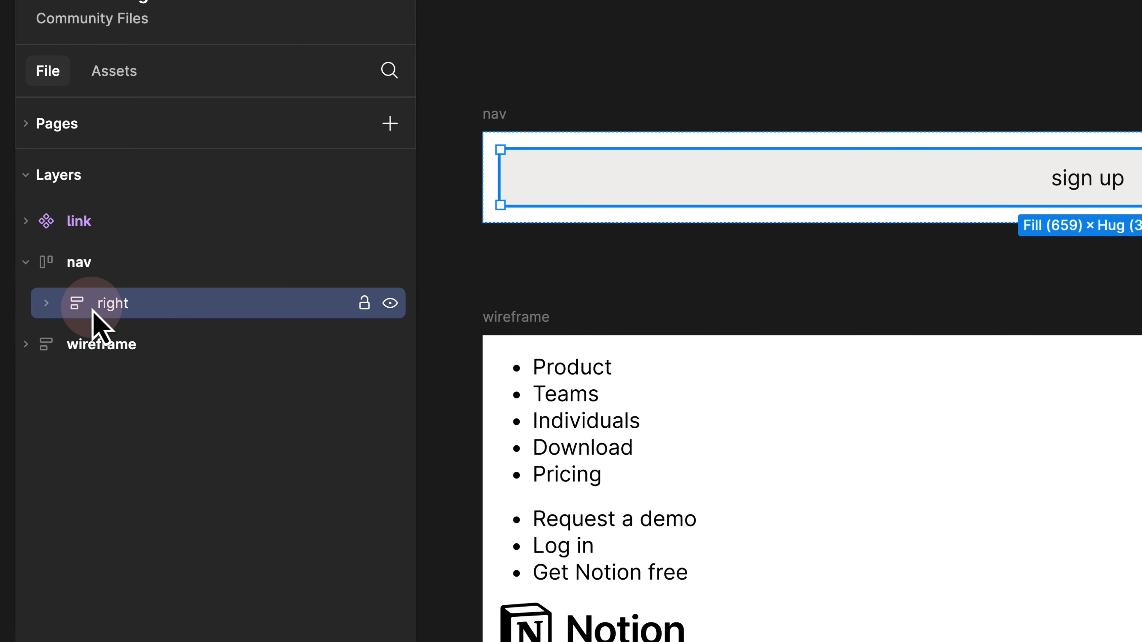
{"action": "left_click", "coordinate": [798, 359]}
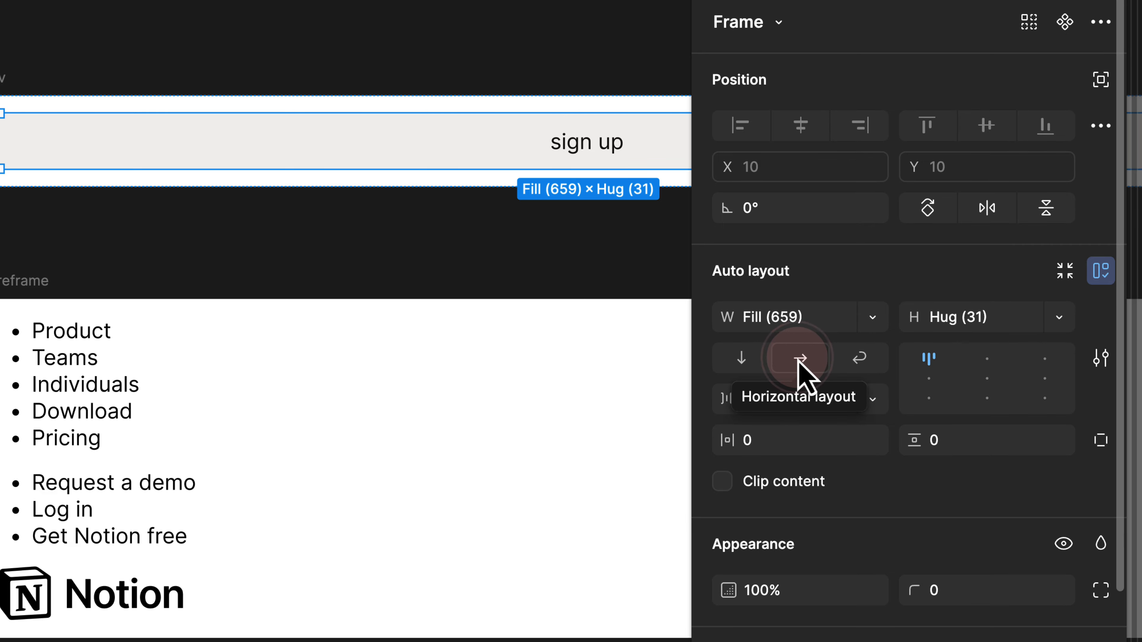
Set the width of the "right" frame to hug its contents.
{"action": "left_click", "coordinate": [28, 255]}
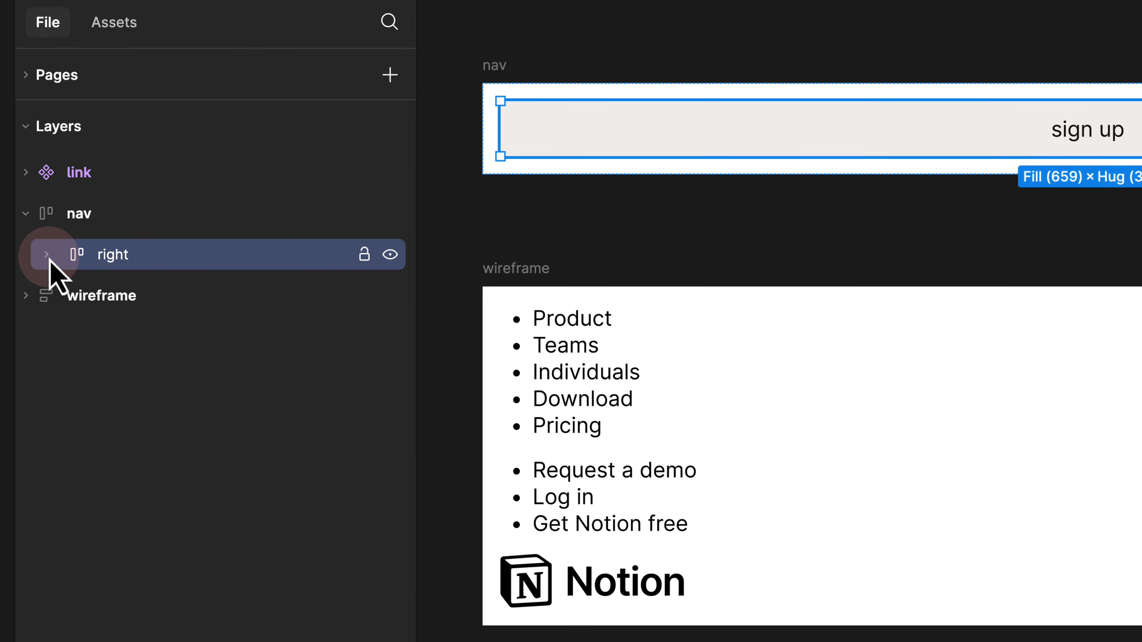
{"action": "left_click", "coordinate": [128, 262]}
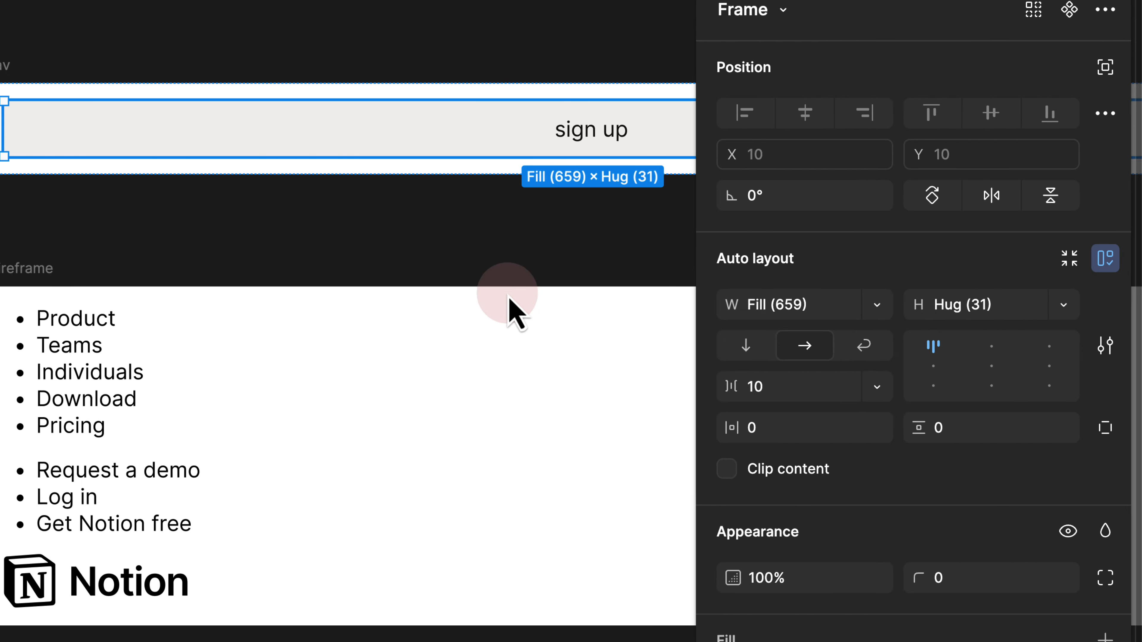
{"action": "left_click", "coordinate": [879, 306]}
{"action": "left_click", "coordinate": [856, 276]}
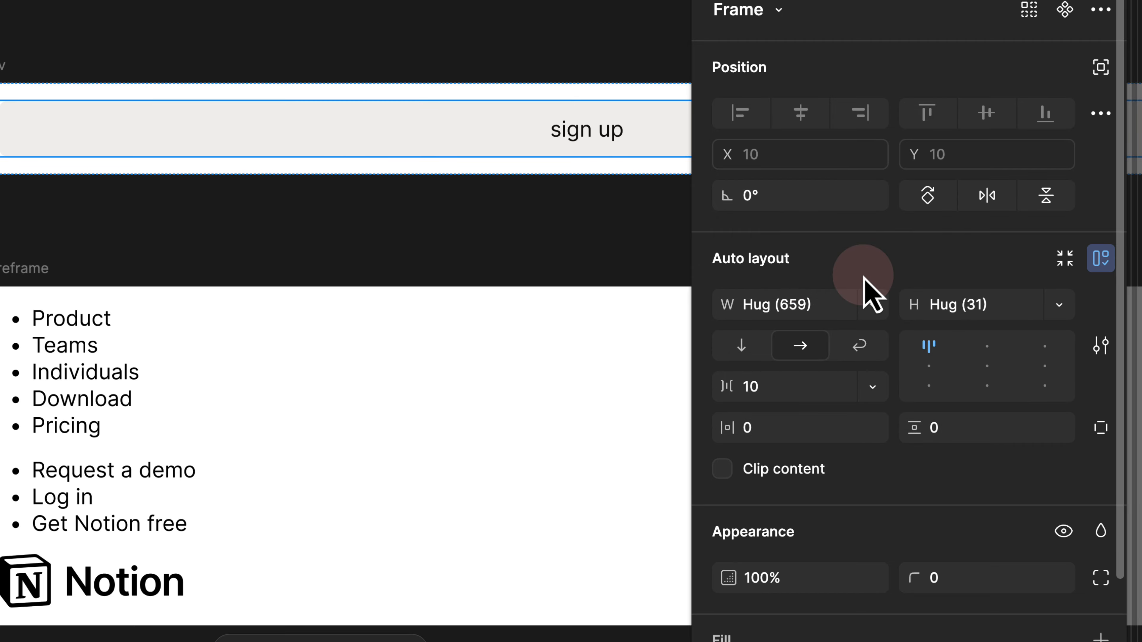
Set the "sign up" link instance's width to hug contents and duplicate the instance twice within the "right" frame.
{"action": "left_click", "coordinate": [108, 294]}
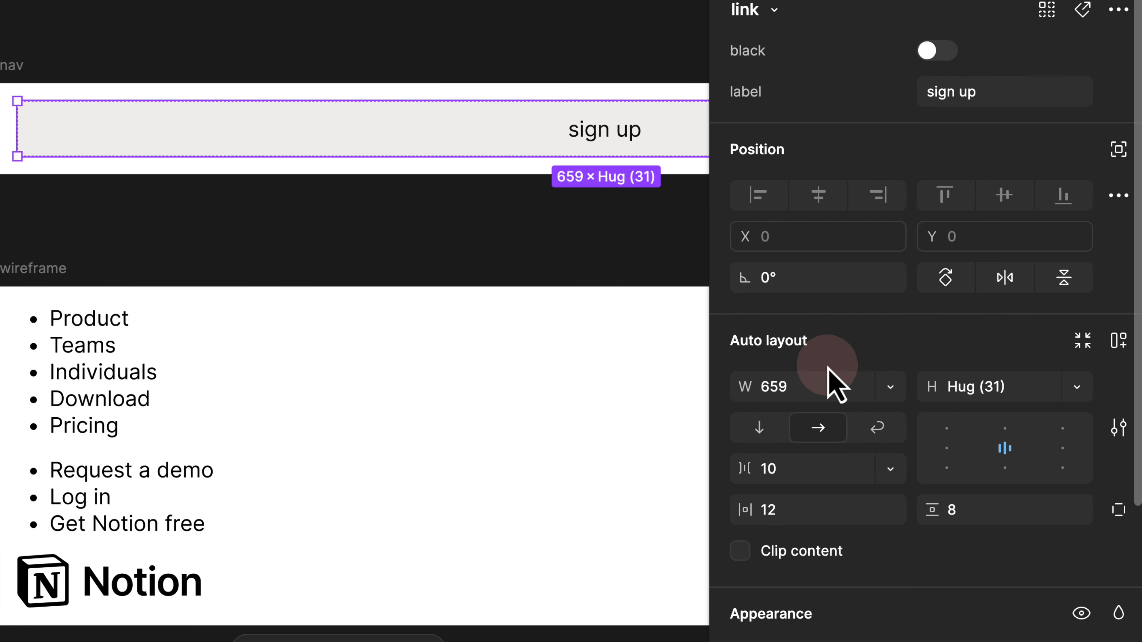
{"action": "left_click", "coordinate": [877, 387]}
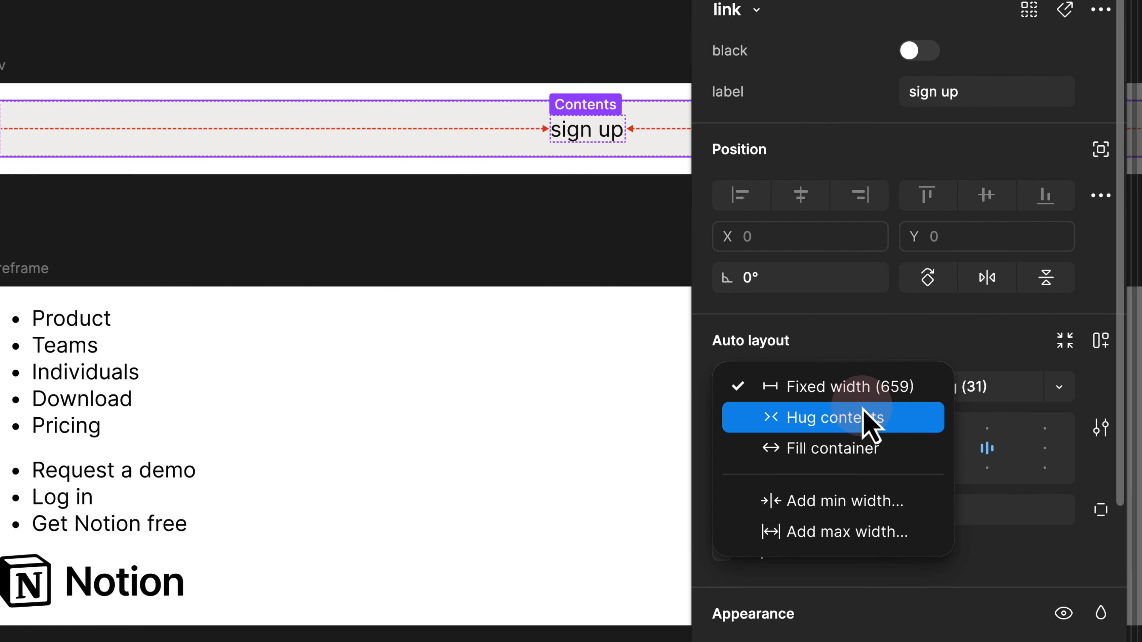
{"action": "left_click", "coordinate": [868, 418]}
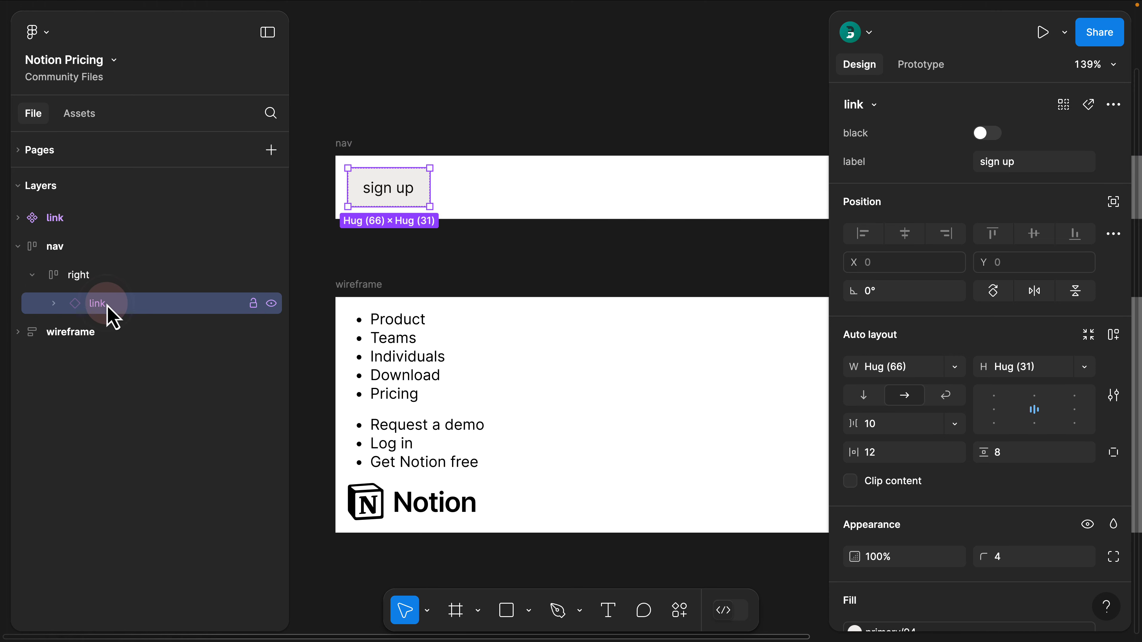
{"action": "key", "text": "super+d"}
{"action": "key", "text": "super+d"}
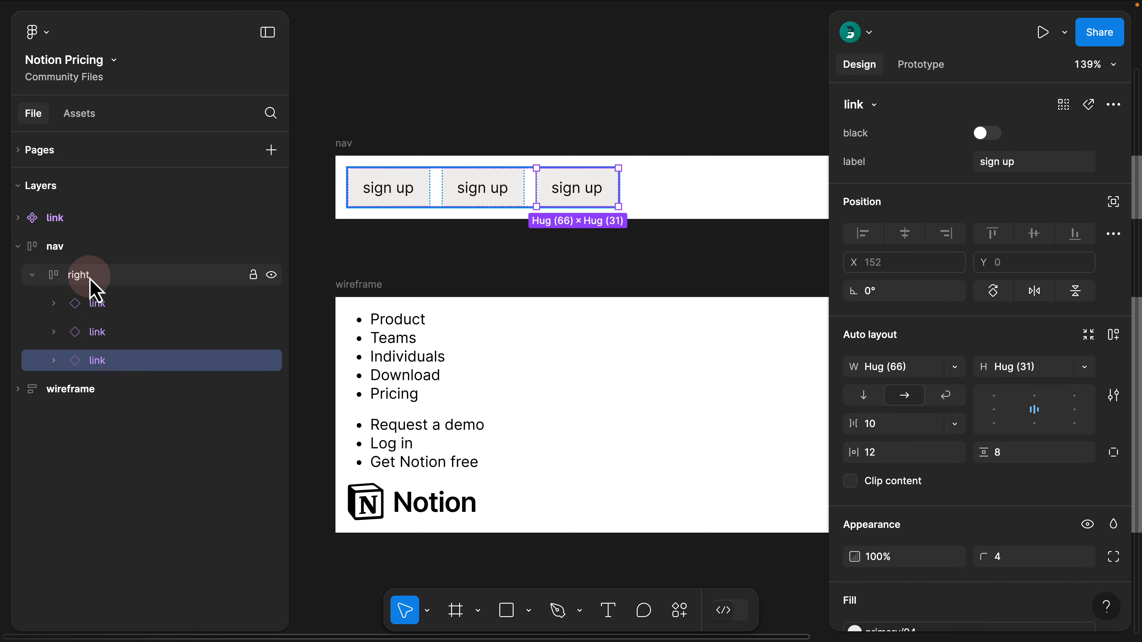
Duplicate the "right" frame with its three links inside nav and rename the first of the two frames "left".
{"action": "left_click", "coordinate": [72, 281]}
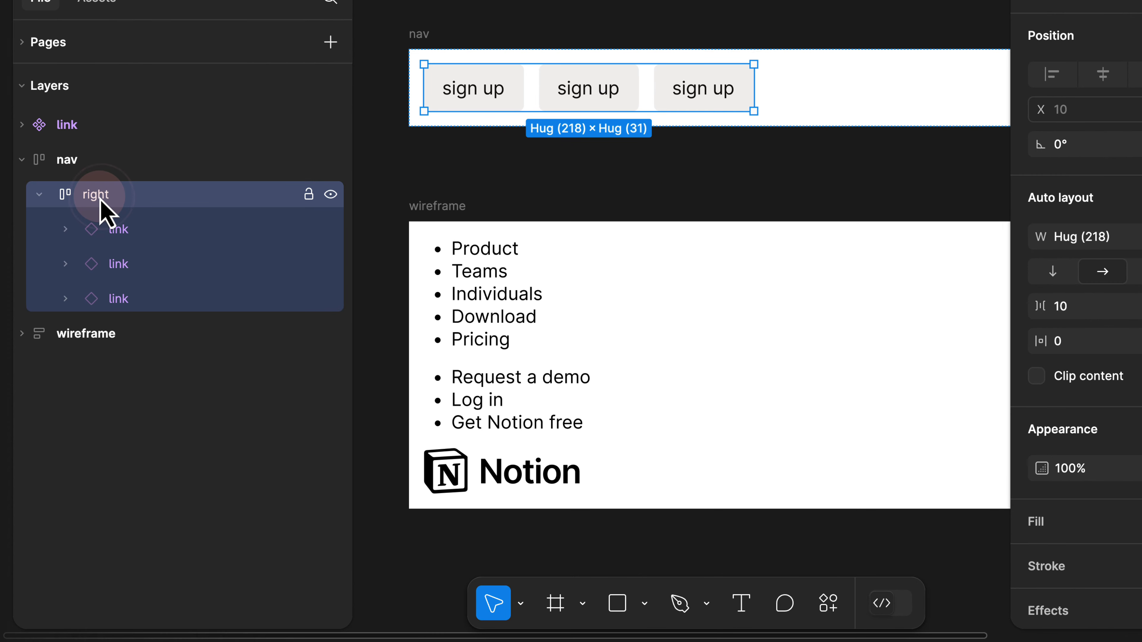
{"action": "key", "text": "super+d"}
{"action": "double_click", "coordinate": [106, 196]}
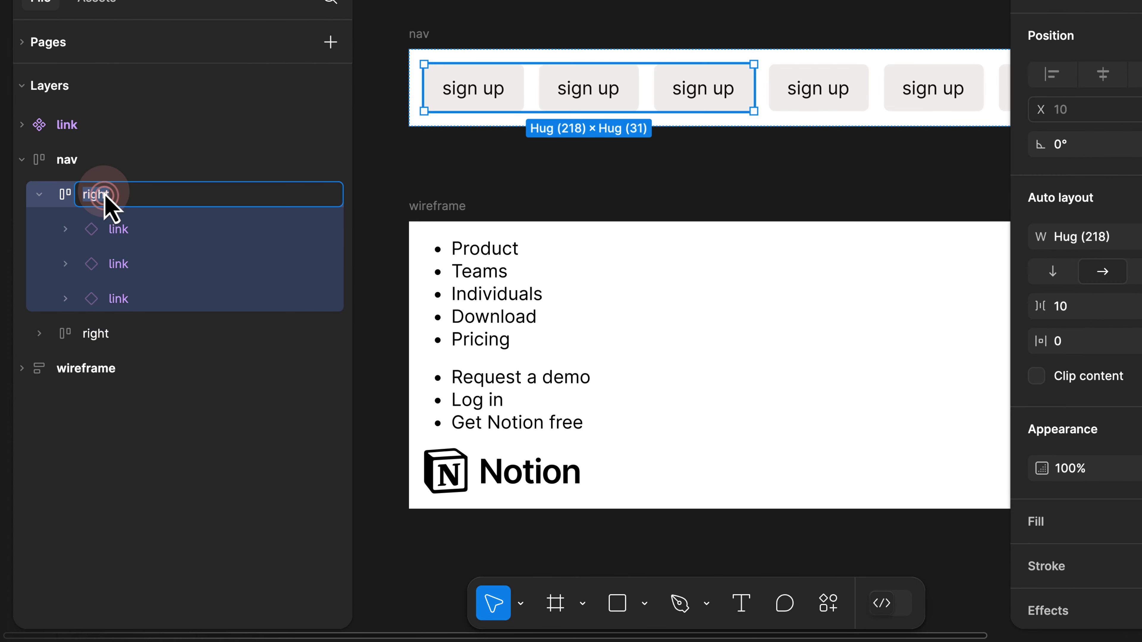
{"action": "type", "text": "left"}
{"action": "key", "text": "Return"}
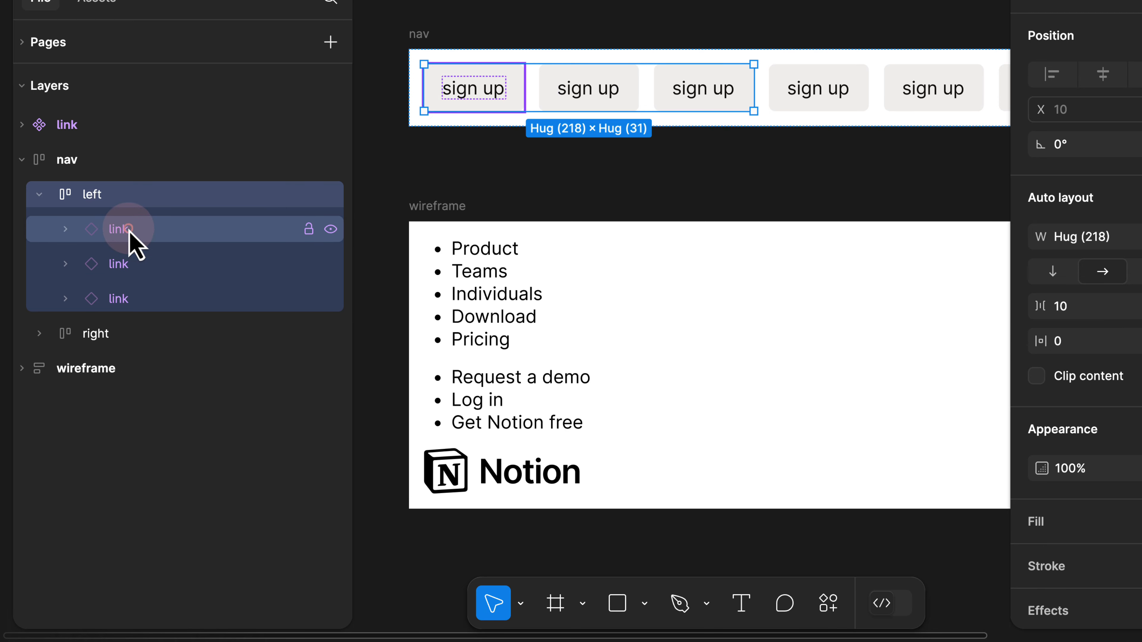
Duplicate a "sign up" link twice in the "left" frame to make five links.
{"action": "left_click", "coordinate": [113, 247]}
{"action": "key", "text": "super+d"}
{"action": "key", "text": "super+d"}
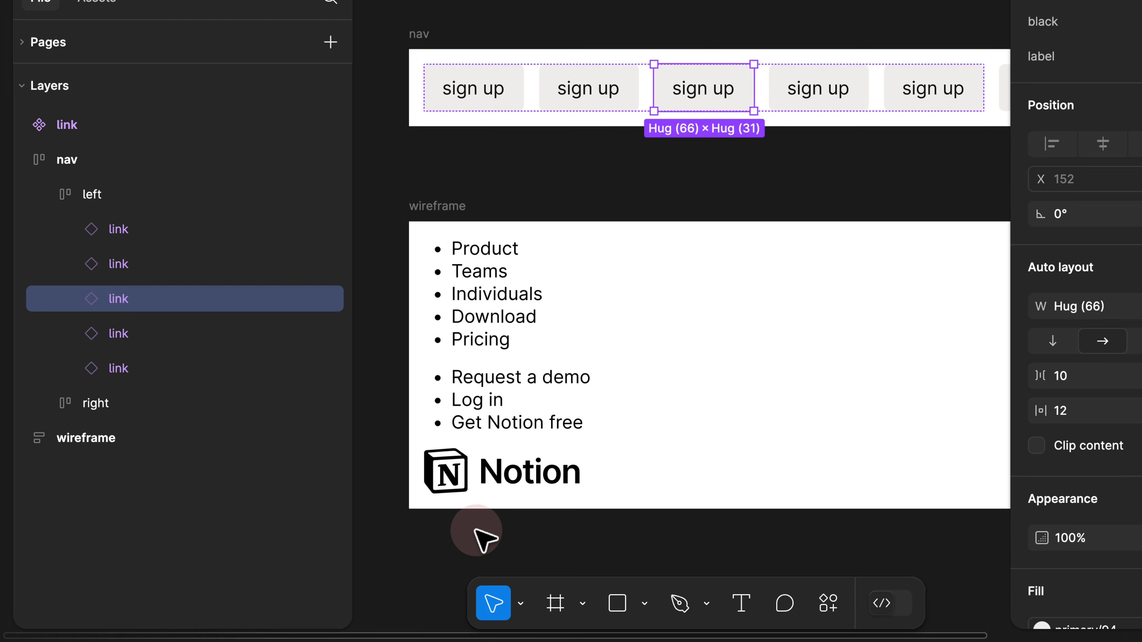
Copy the Notion logo frame from the wireframe into the nav frame and name the copy "logo".
{"action": "left_click", "coordinate": [492, 465]}
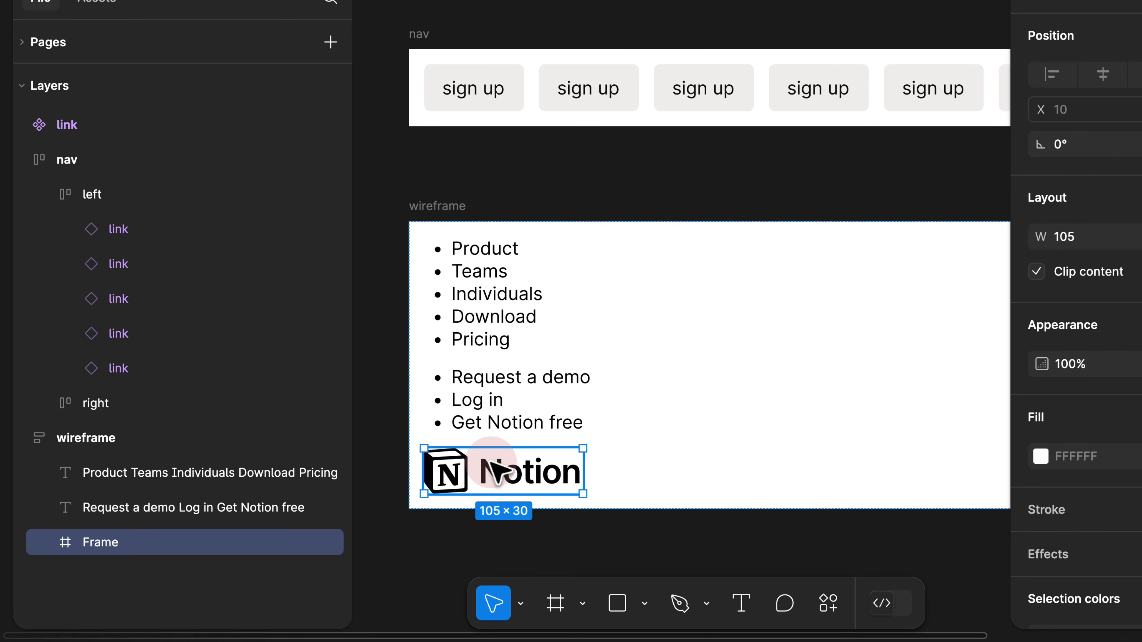
{"action": "left_click", "coordinate": [22, 439]}
{"action": "left_click", "coordinate": [113, 163]}
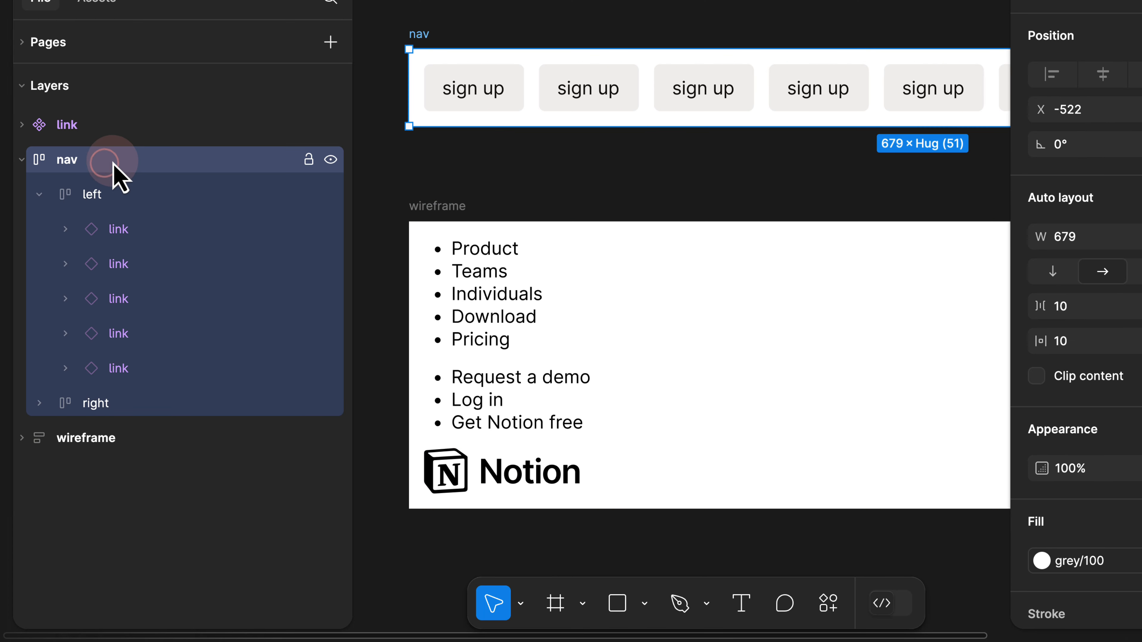
{"action": "key", "text": "super+v"}
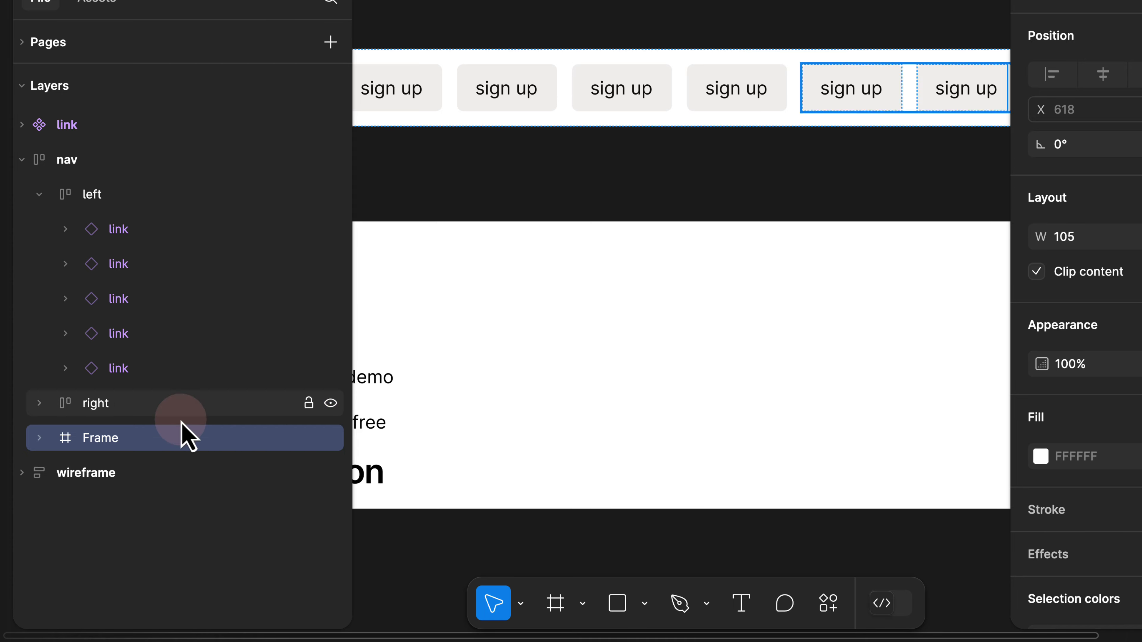
{"action": "double_click", "coordinate": [119, 435]}
{"action": "type", "text": "logo"}
{"action": "key", "text": "Return"}
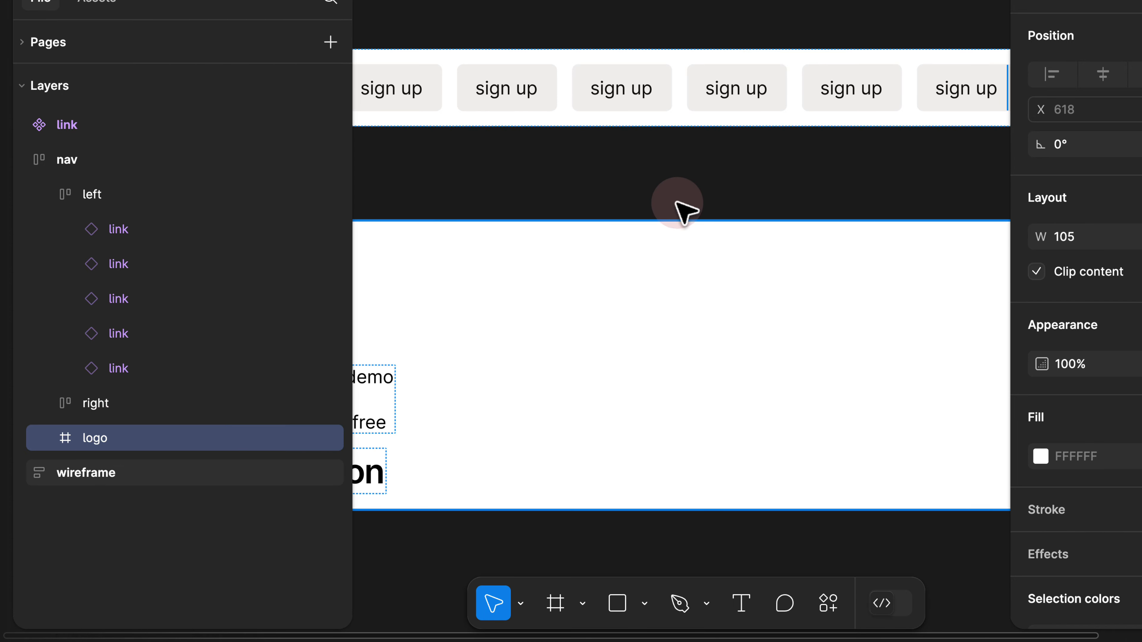
Move the nav frame below the wireframe frame, keeping their left edges aligned.
{"action": "left_click", "coordinate": [692, 174]}
{"action": "scroll", "coordinate": [678, 165], "scroll_direction": "down", "scroll_amount": 5}
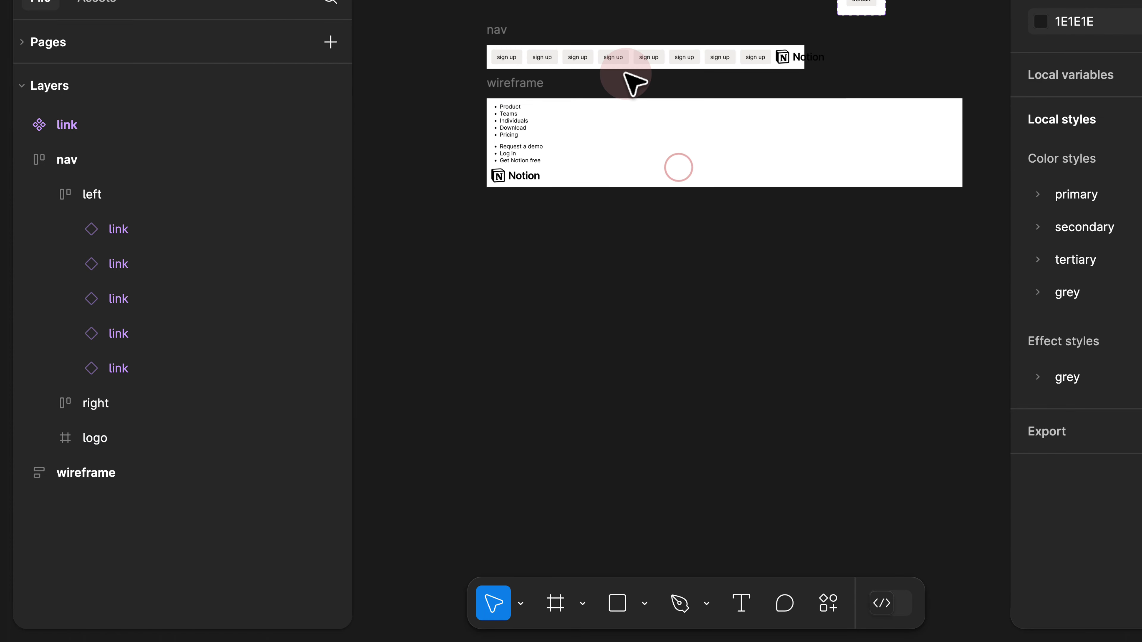
{"action": "left_click_drag", "start_coordinate": [539, 52], "coordinate": [632, 217]}
{"action": "scroll", "coordinate": [632, 217], "scroll_direction": "up", "scroll_amount": 3}
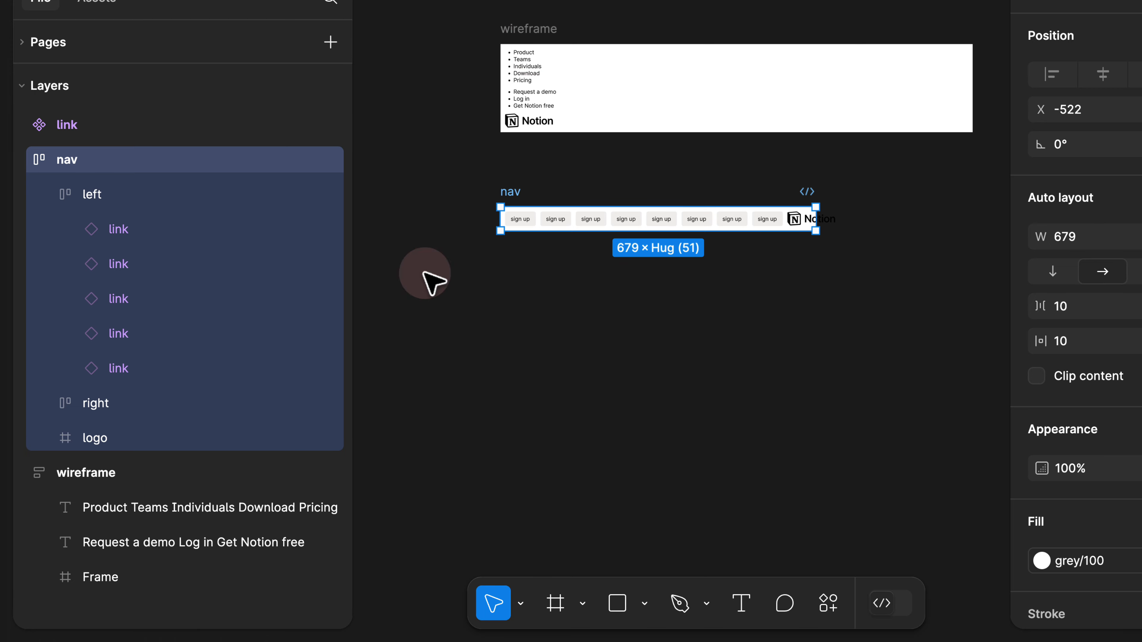
Reorder the nav's children so the logo comes first, ahead of the "left" and "right" frames.
{"action": "left_click", "coordinate": [38, 197]}
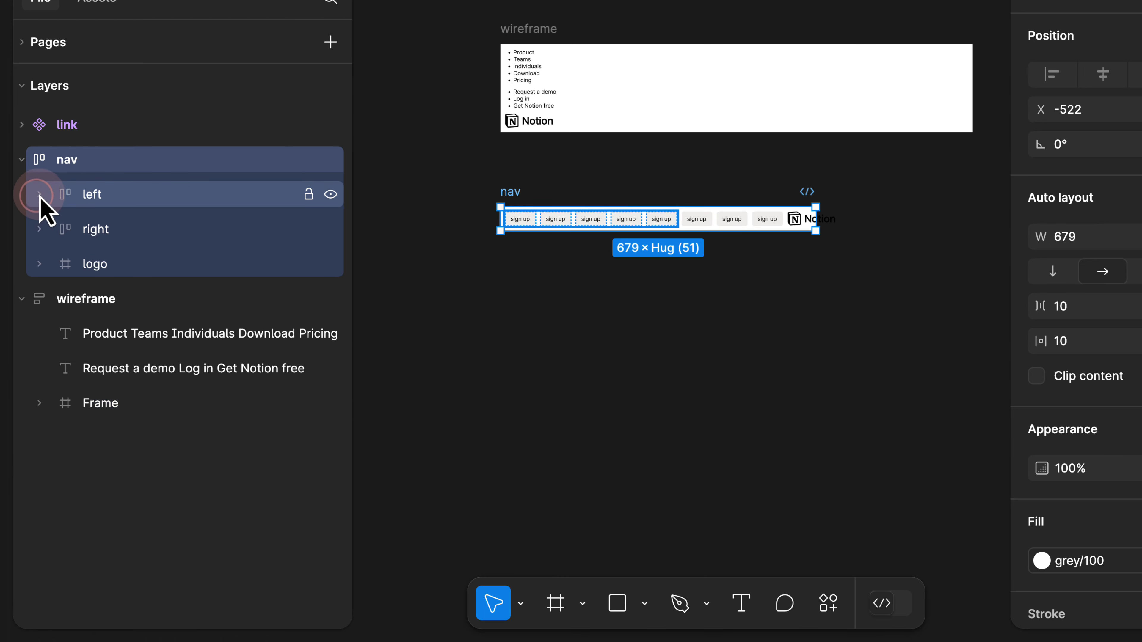
{"action": "left_click", "coordinate": [70, 162]}
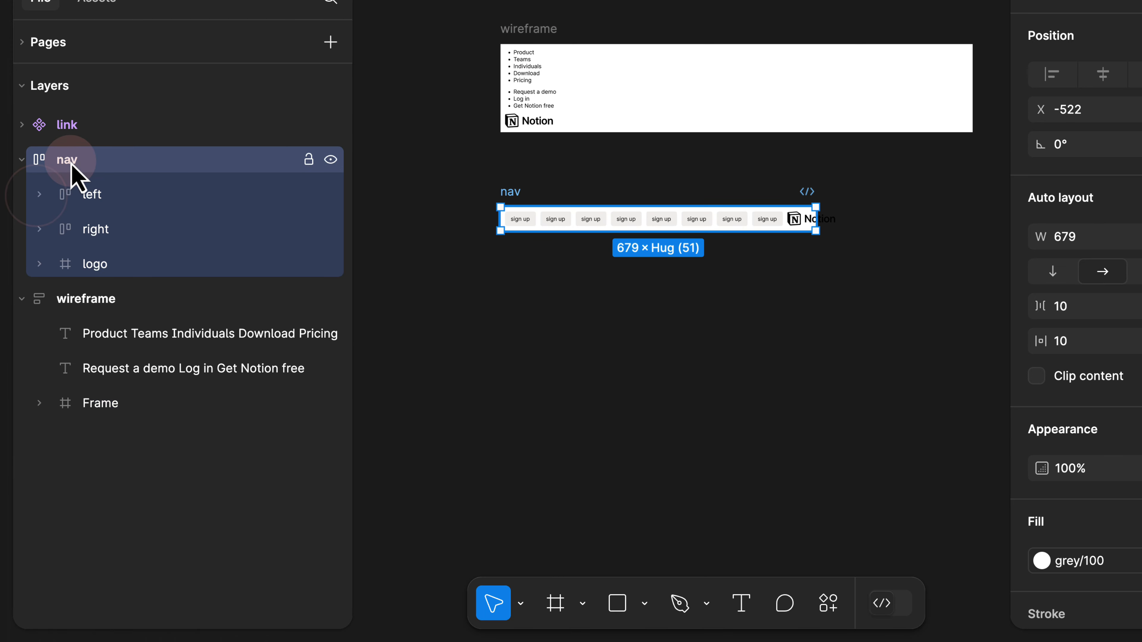
{"action": "left_click", "coordinate": [75, 193]}
{"action": "left_click", "coordinate": [94, 230]}
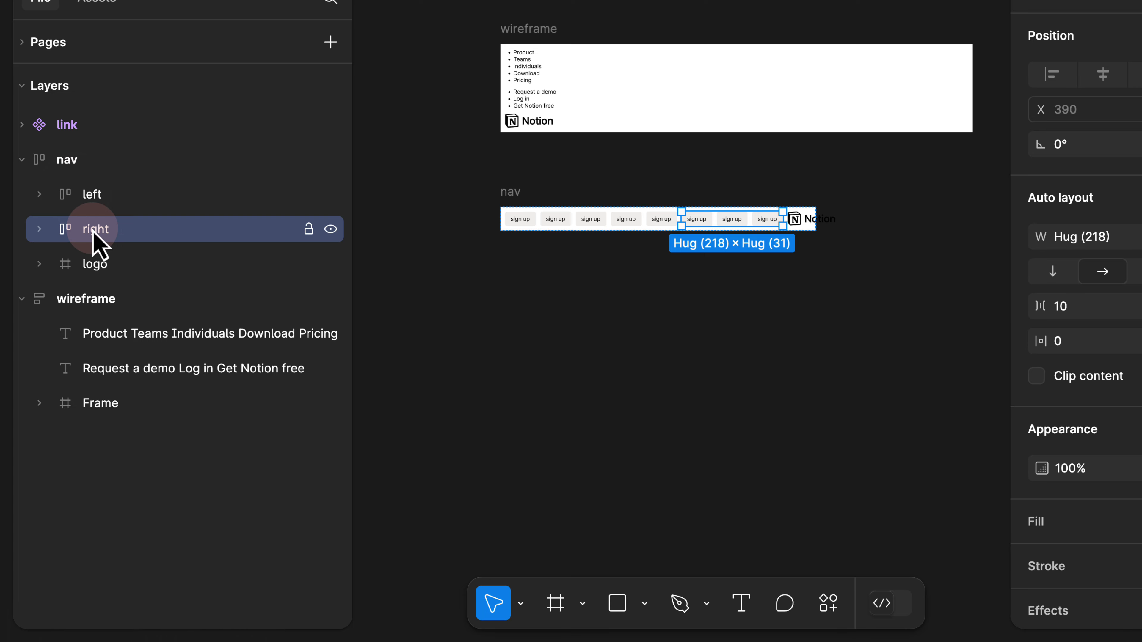
{"action": "key", "text": "Tab"}
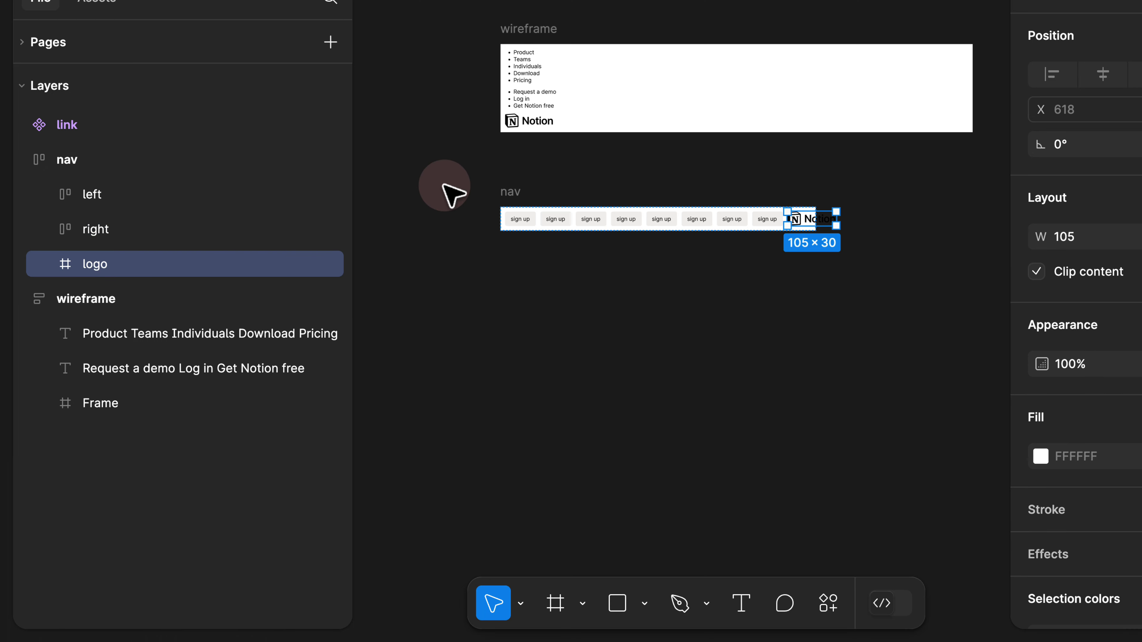
{"action": "key", "text": "Left"}
{"action": "key", "text": "Left"}
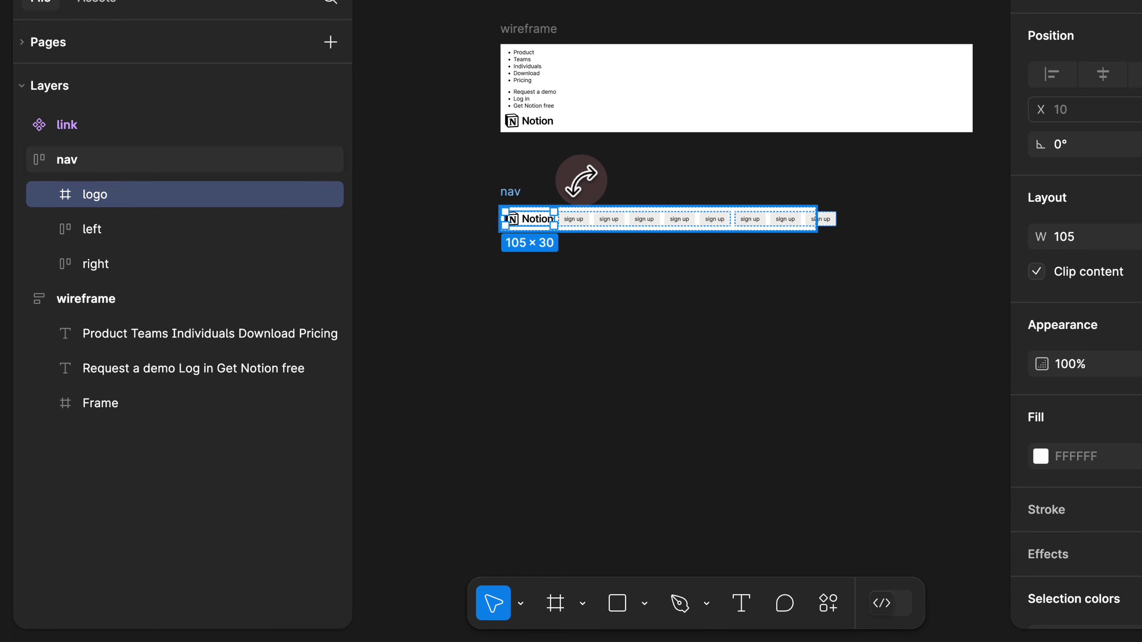
Widen the nav frame to about 1316 px and select its "right" frame.
{"action": "left_click", "coordinate": [614, 172]}
{"action": "scroll", "coordinate": [615, 171], "scroll_direction": "right", "scroll_amount": 3}
{"action": "left_click", "coordinate": [570, 173]}
{"action": "scroll", "coordinate": [542, 172], "scroll_direction": "down", "scroll_amount": 2}
{"action": "left_click", "coordinate": [430, 183]}
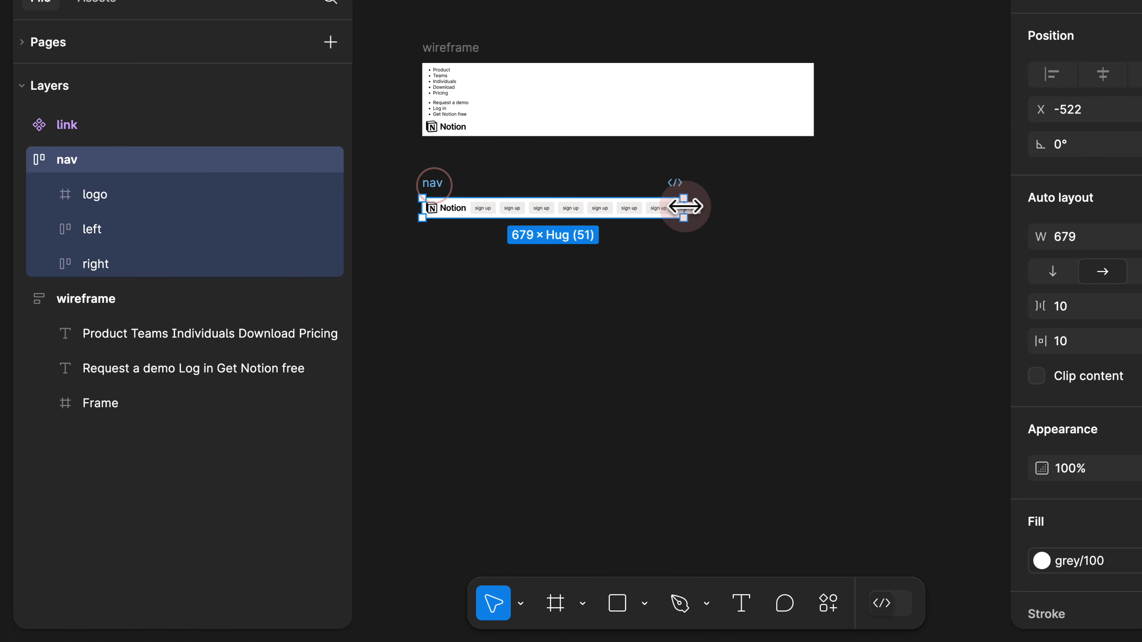
{"action": "left_click_drag", "start_coordinate": [684, 206], "coordinate": [930, 208]}
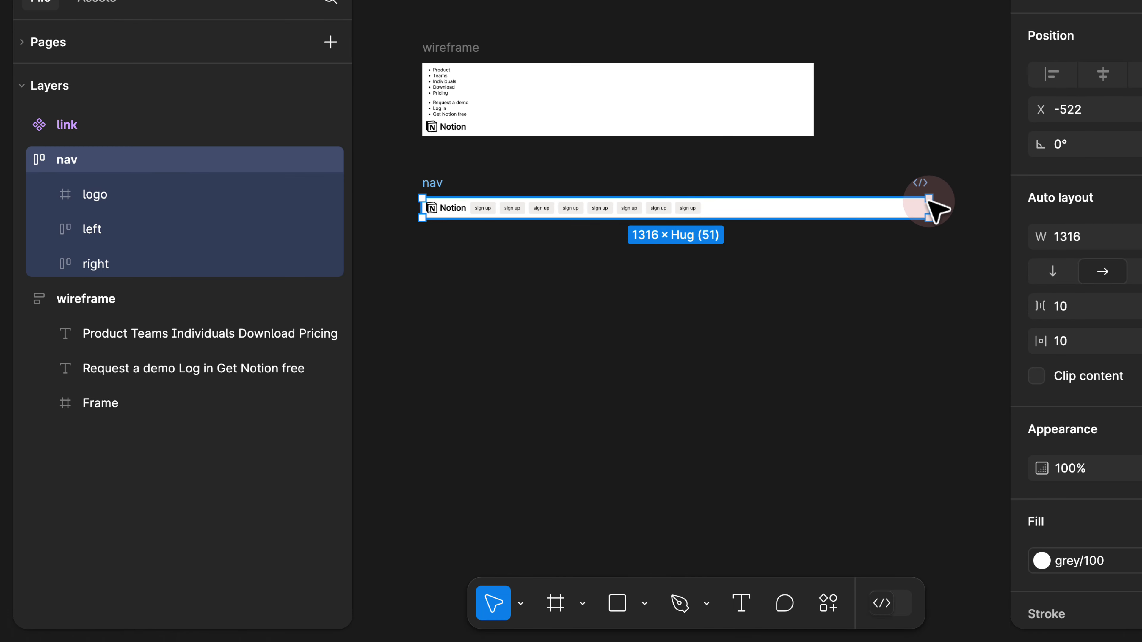
{"action": "left_click", "coordinate": [113, 261]}
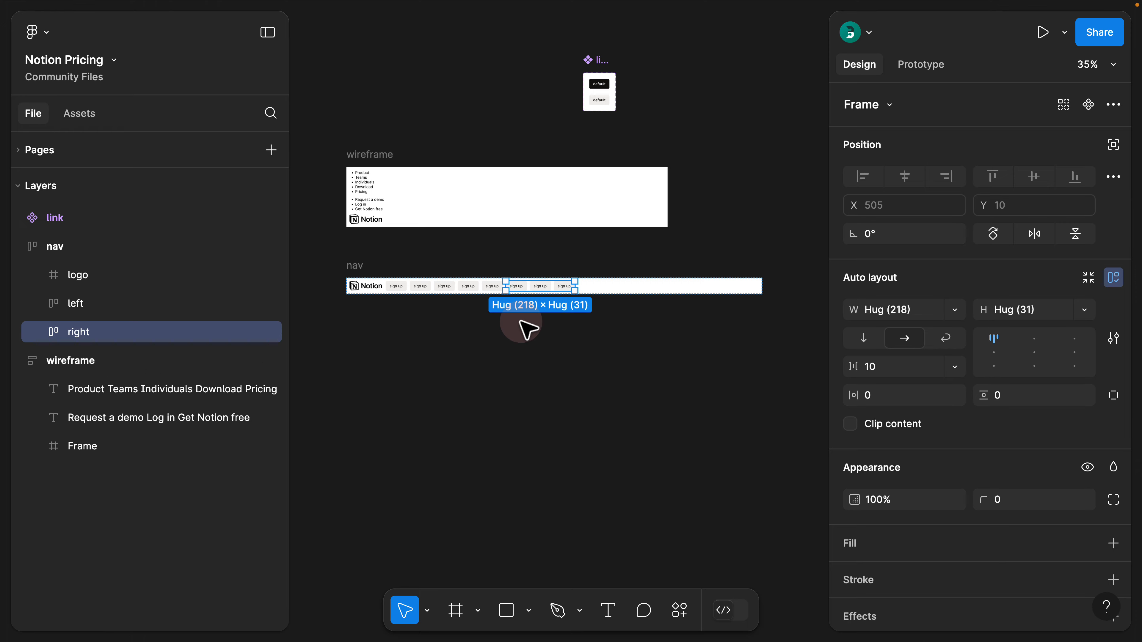
Set the nav frame's spacing between items to Auto.
{"action": "left_click", "coordinate": [120, 247]}
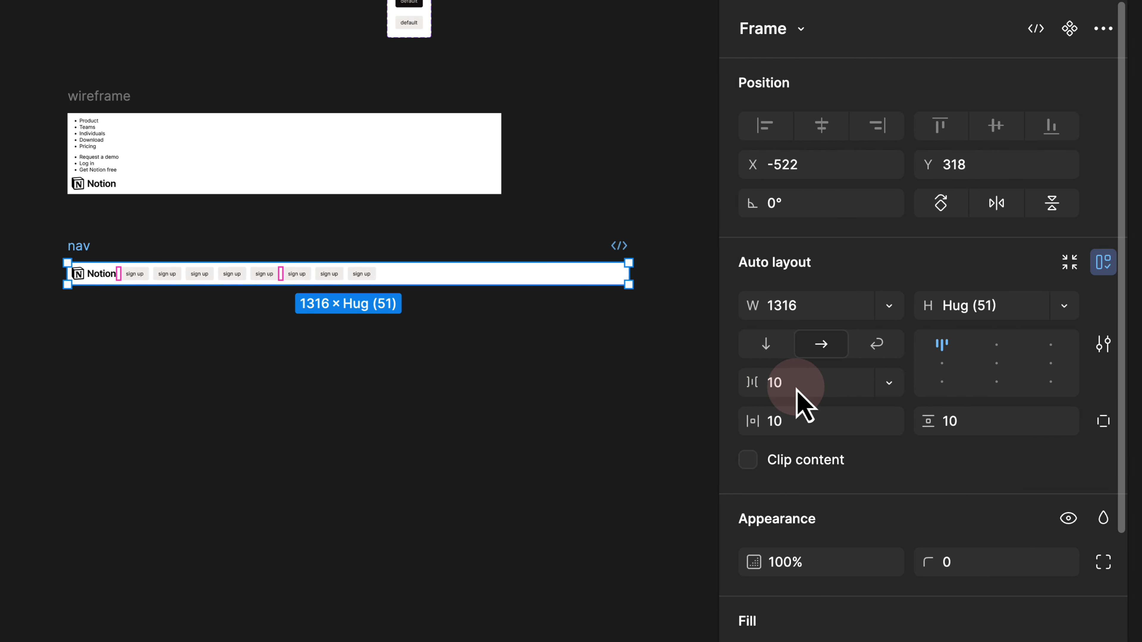
{"action": "left_click", "coordinate": [884, 382]}
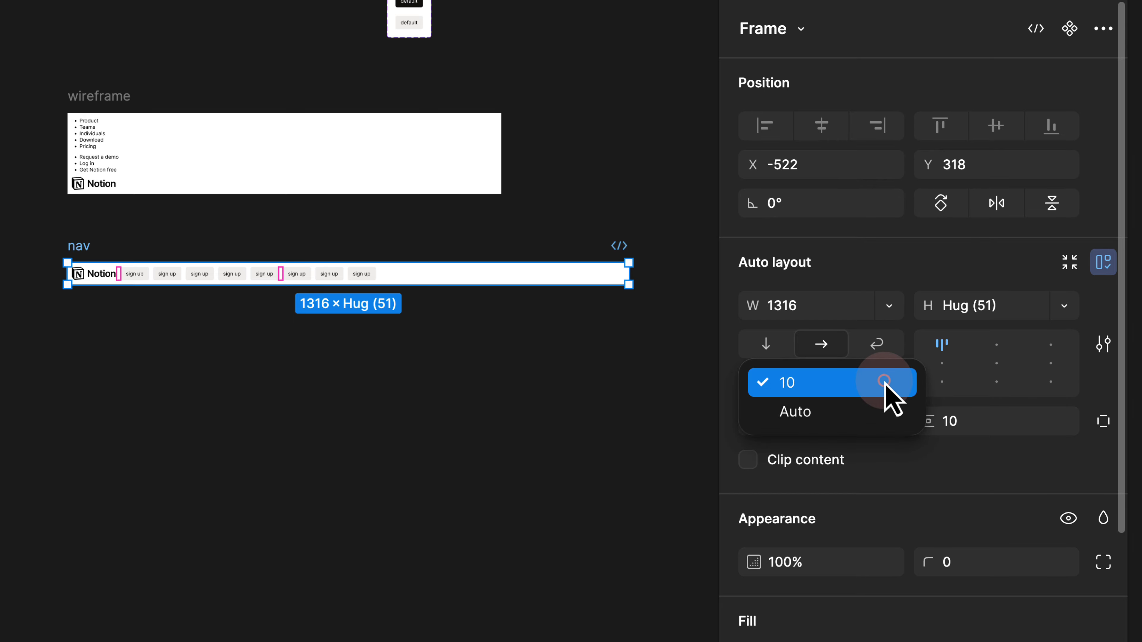
{"action": "left_click", "coordinate": [870, 412]}
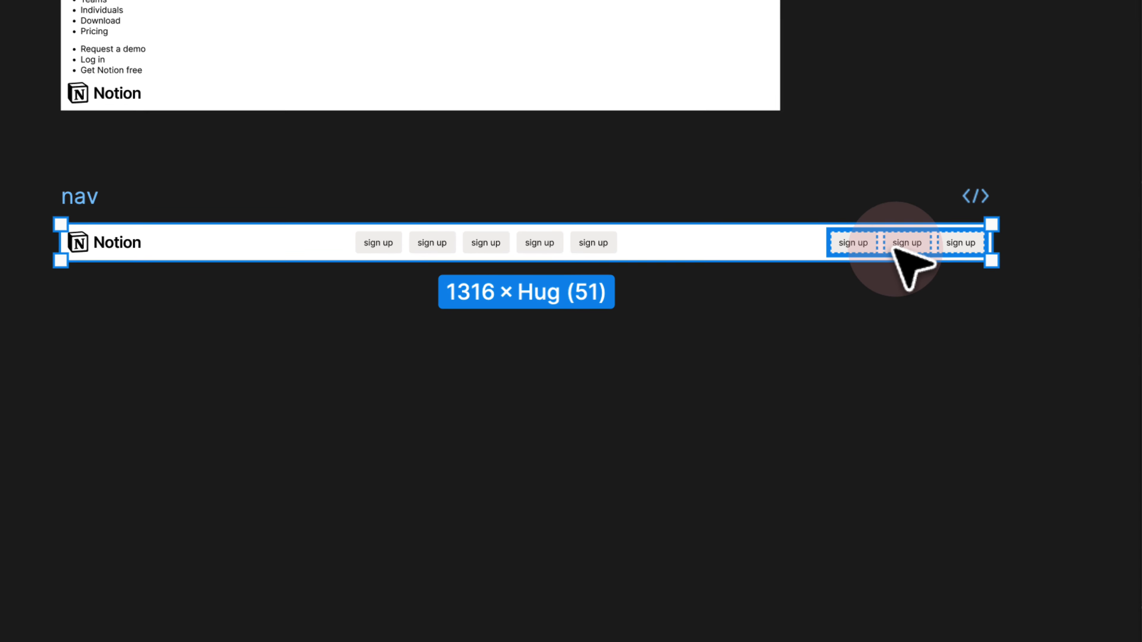
Narrow the nav frame to about 1100 px wide.
{"action": "left_click", "coordinate": [897, 252]}
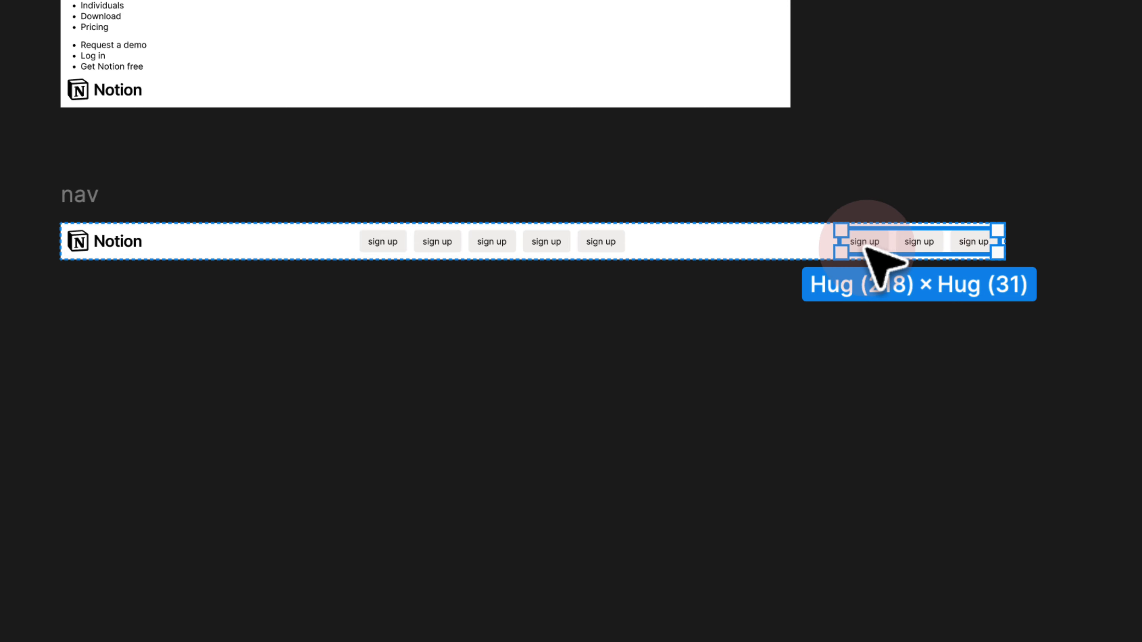
{"action": "left_click", "coordinate": [594, 245]}
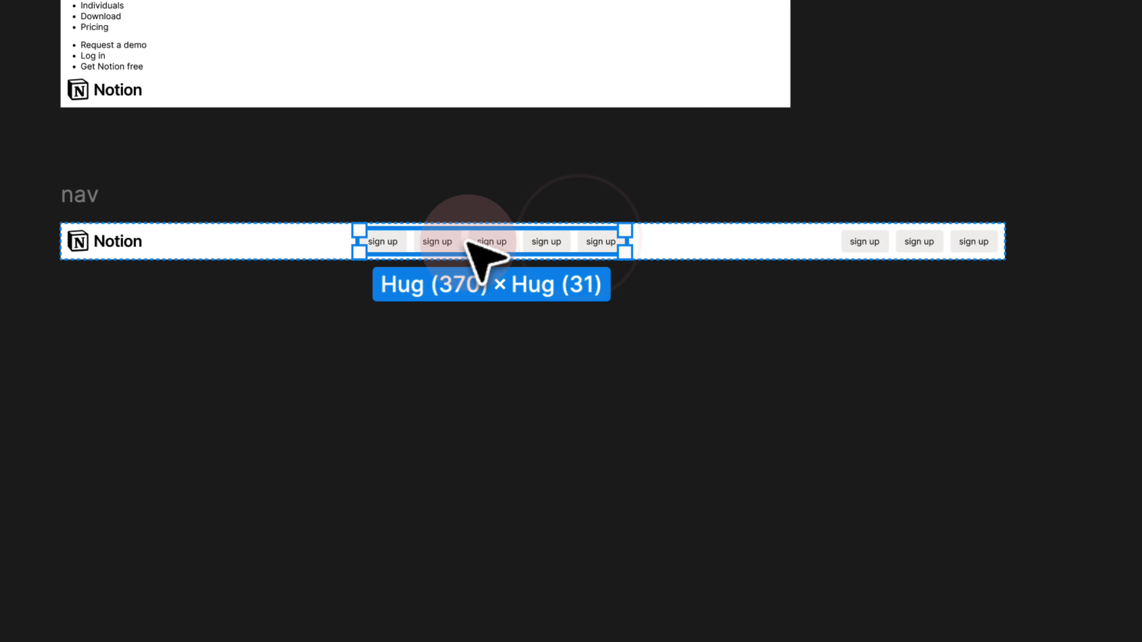
{"action": "left_click", "coordinate": [112, 238]}
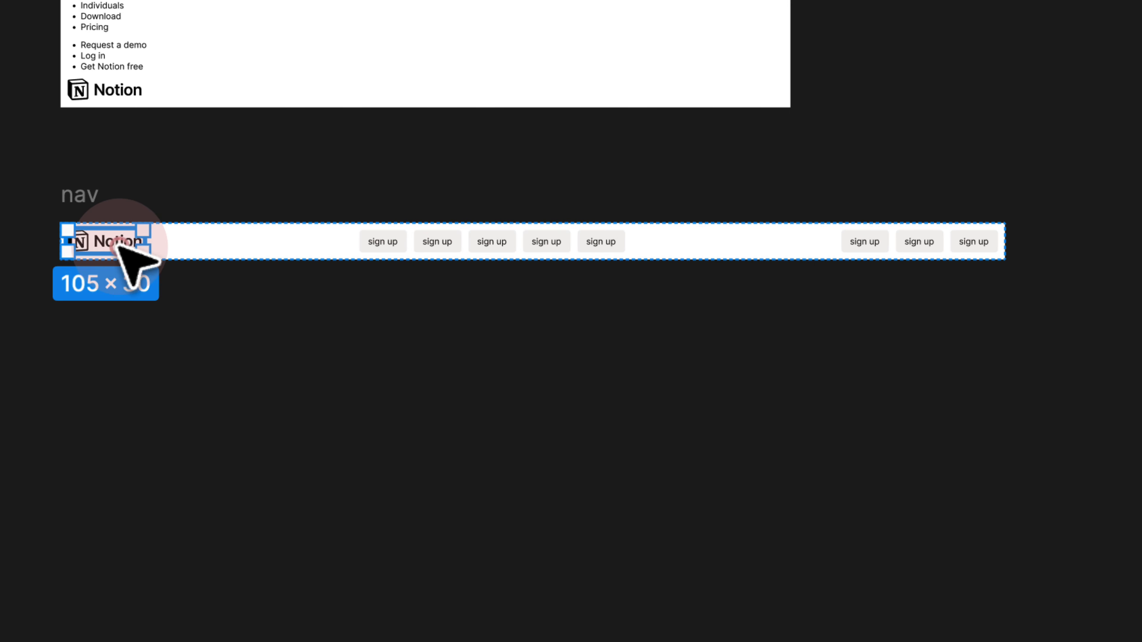
{"action": "left_click", "coordinate": [81, 193]}
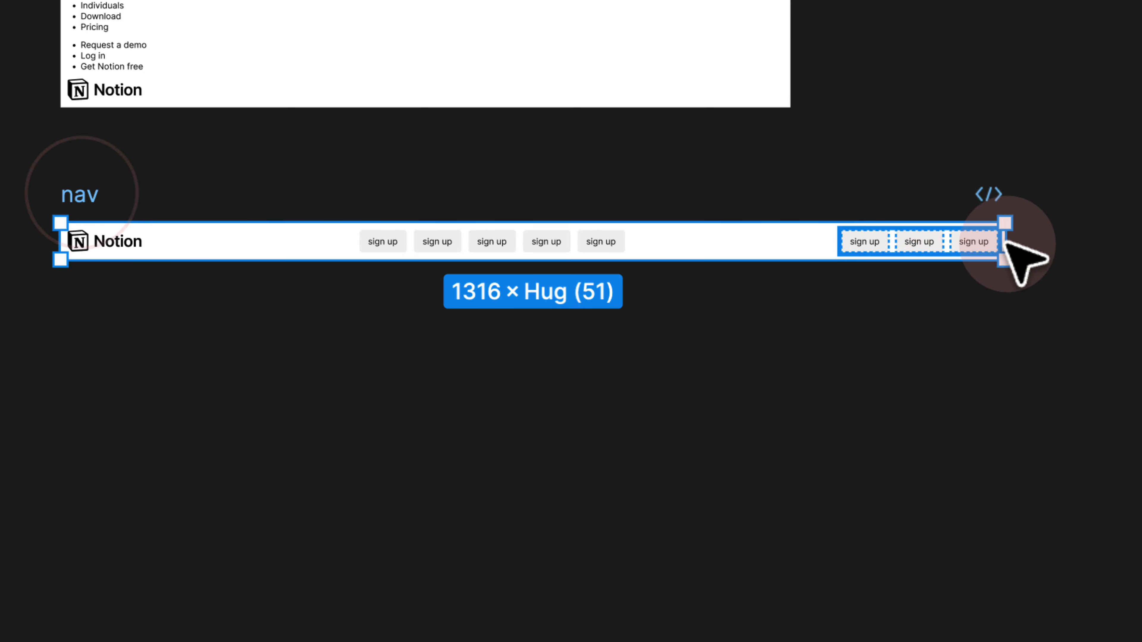
{"action": "left_click_drag", "start_coordinate": [1007, 243], "coordinate": [850, 208]}
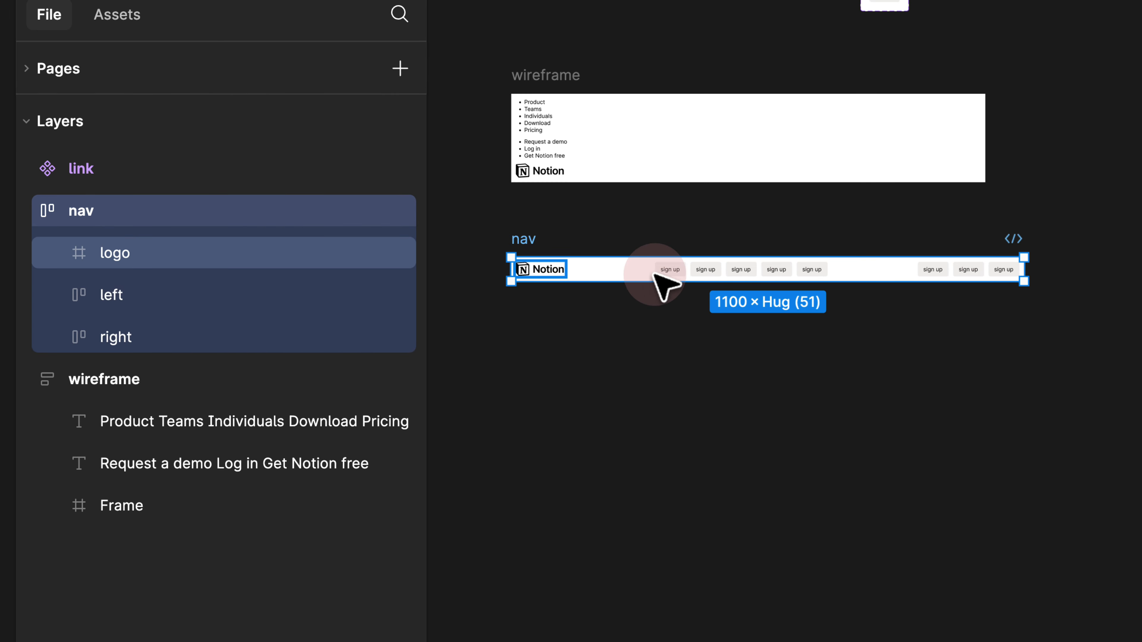
{"action": "left_click", "coordinate": [369, 248]}
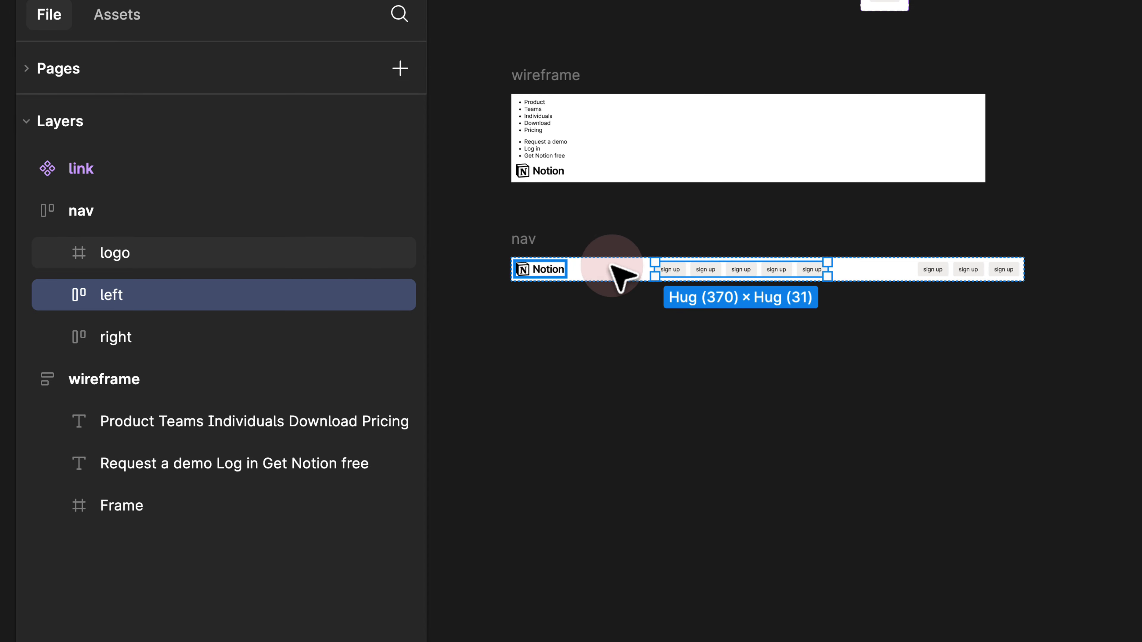
{"action": "left_click", "coordinate": [937, 280]}
{"action": "left_click", "coordinate": [950, 278]}
{"action": "scroll", "coordinate": [951, 282], "scroll_direction": "up", "scroll_amount": 5}
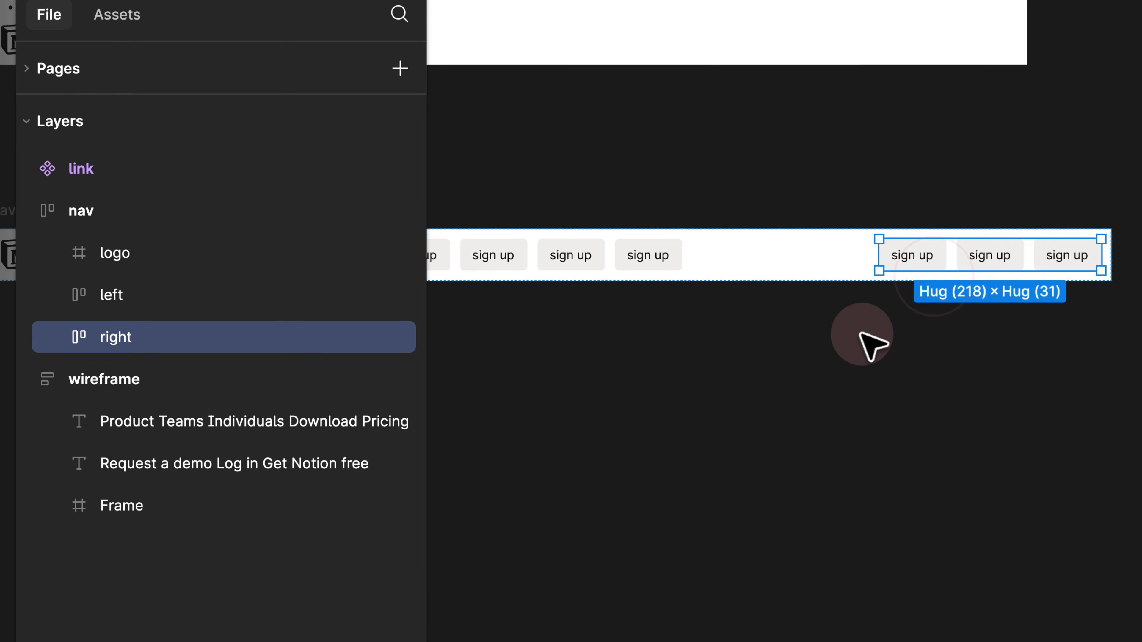
{"action": "left_click", "coordinate": [872, 346]}
{"action": "left_click_drag", "start_coordinate": [658, 323], "coordinate": [936, 309]}
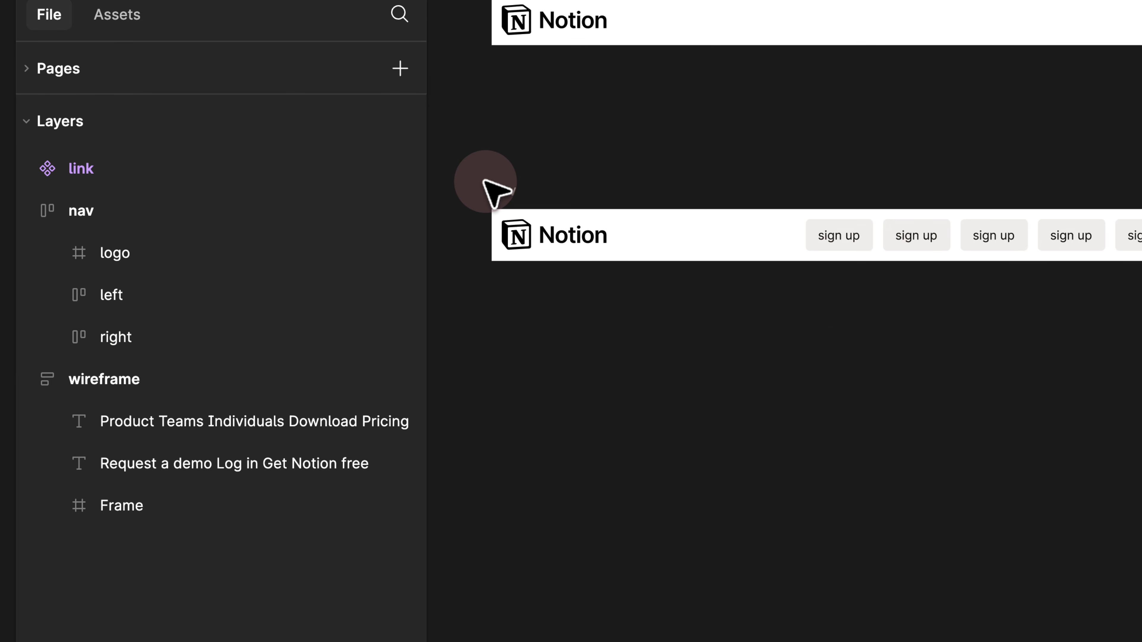
Wrap the nav's logo and "left" frames in an auto layout frame named "logo + left" with a gap of 16.
{"action": "left_click", "coordinate": [205, 302]}
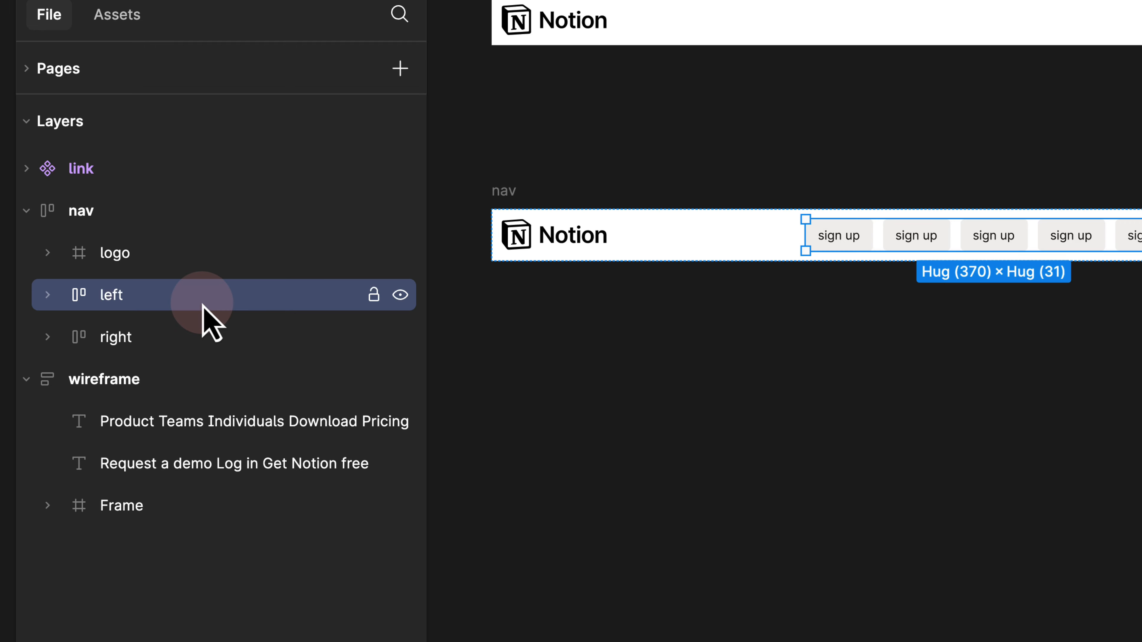
{"action": "left_click", "coordinate": [173, 257], "text": "shift"}
{"action": "key", "text": "shift+a"}
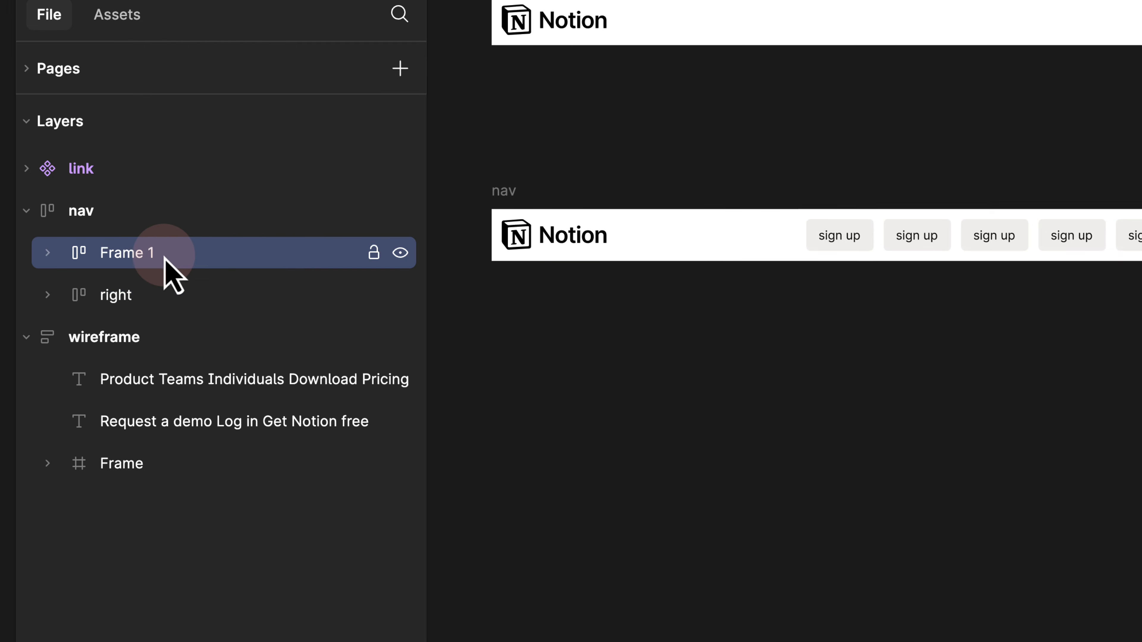
{"action": "double_click", "coordinate": [141, 254]}
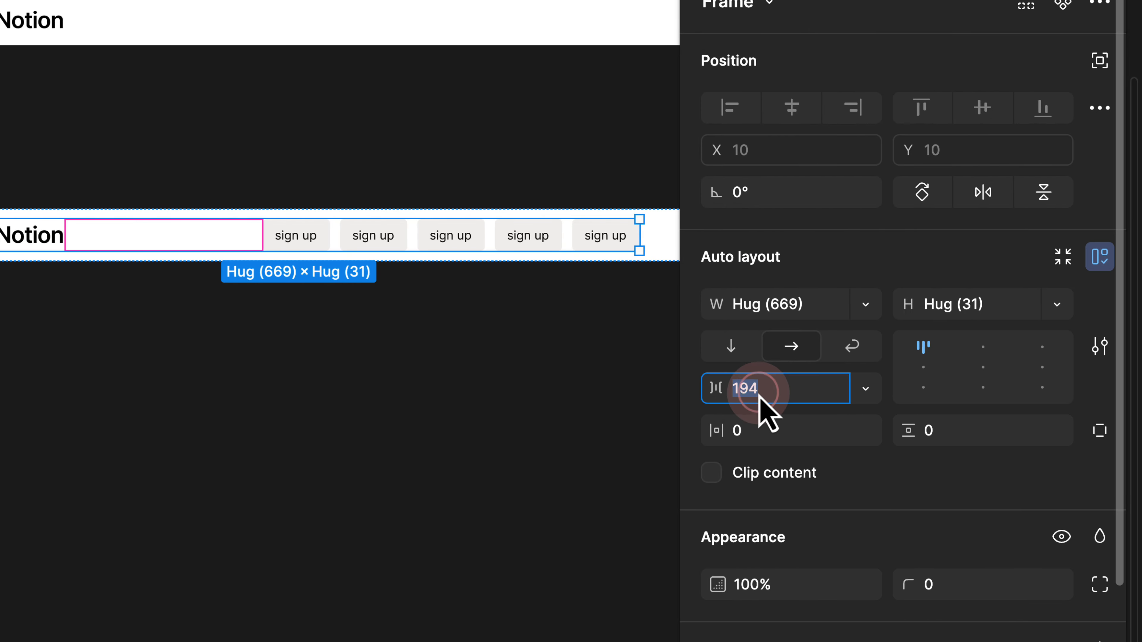
{"action": "type", "text": "16"}
{"action": "key", "text": "Return"}
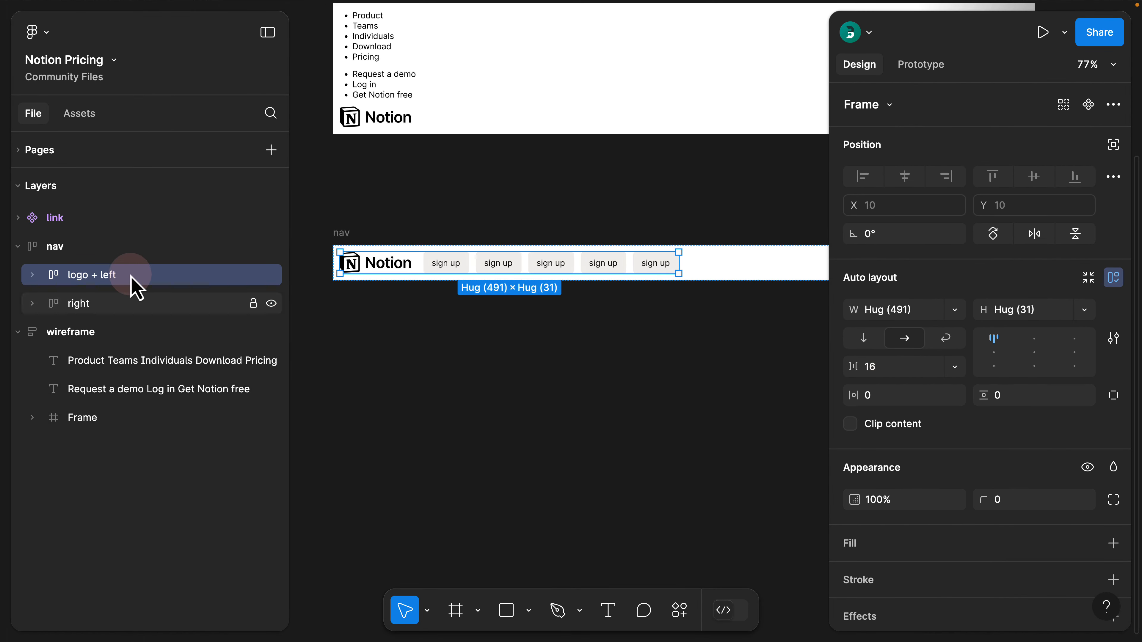
Examine the nav's layer structure by going through "logo + left", its nested logo and "left" frames, and the "right" frame.
{"action": "left_click", "coordinate": [75, 253]}
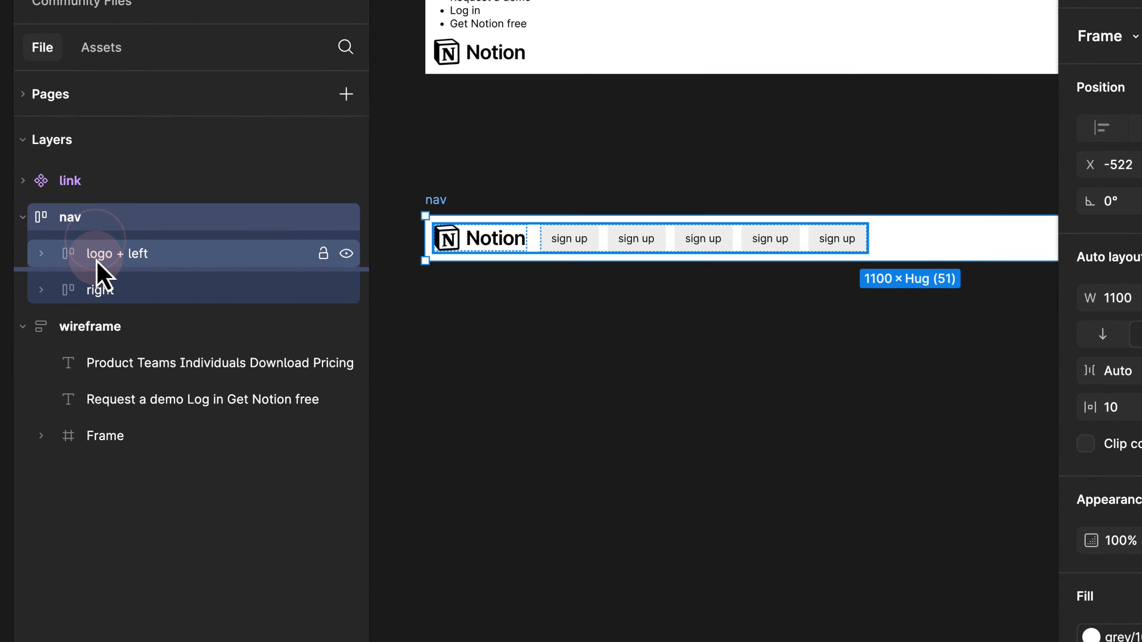
{"action": "left_click", "coordinate": [76, 280]}
{"action": "left_click", "coordinate": [52, 233]}
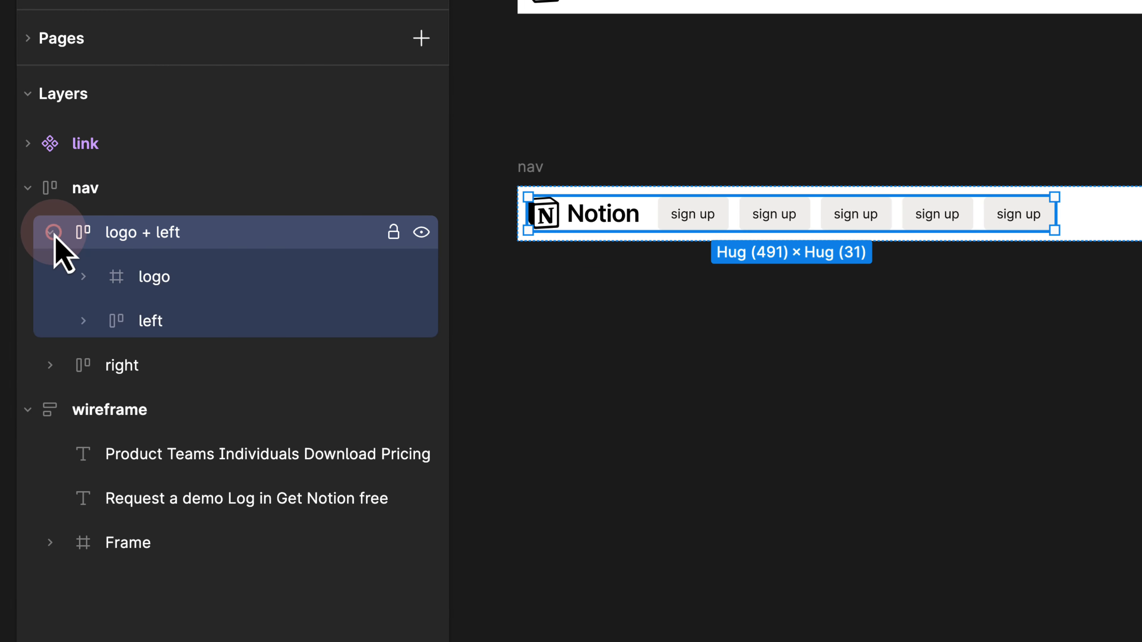
{"action": "left_click", "coordinate": [164, 270]}
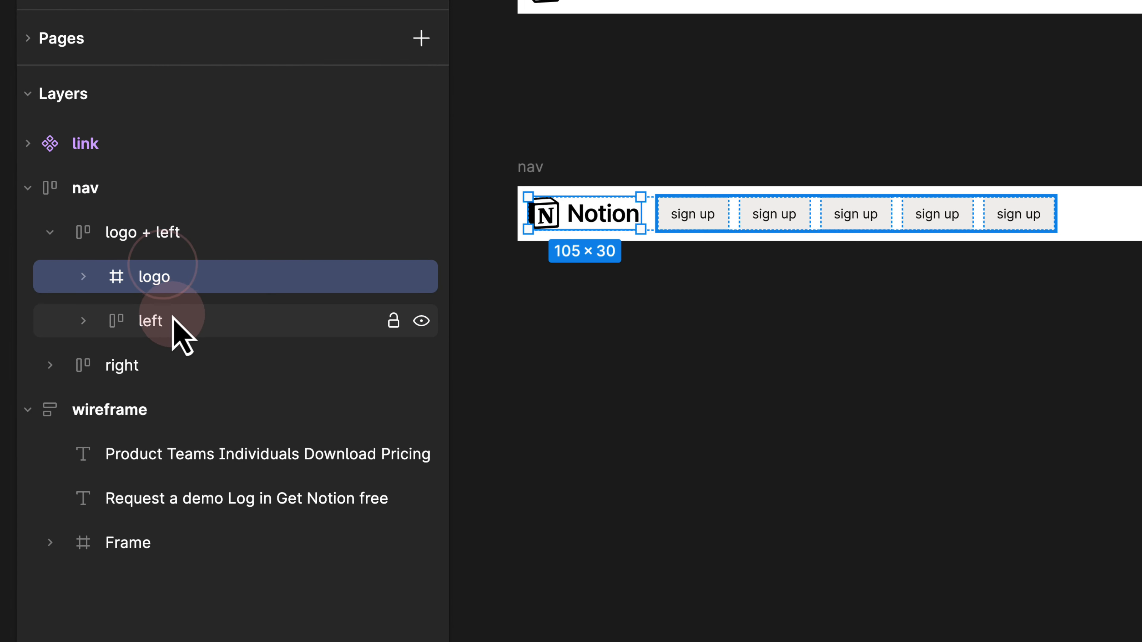
{"action": "left_click", "coordinate": [172, 318]}
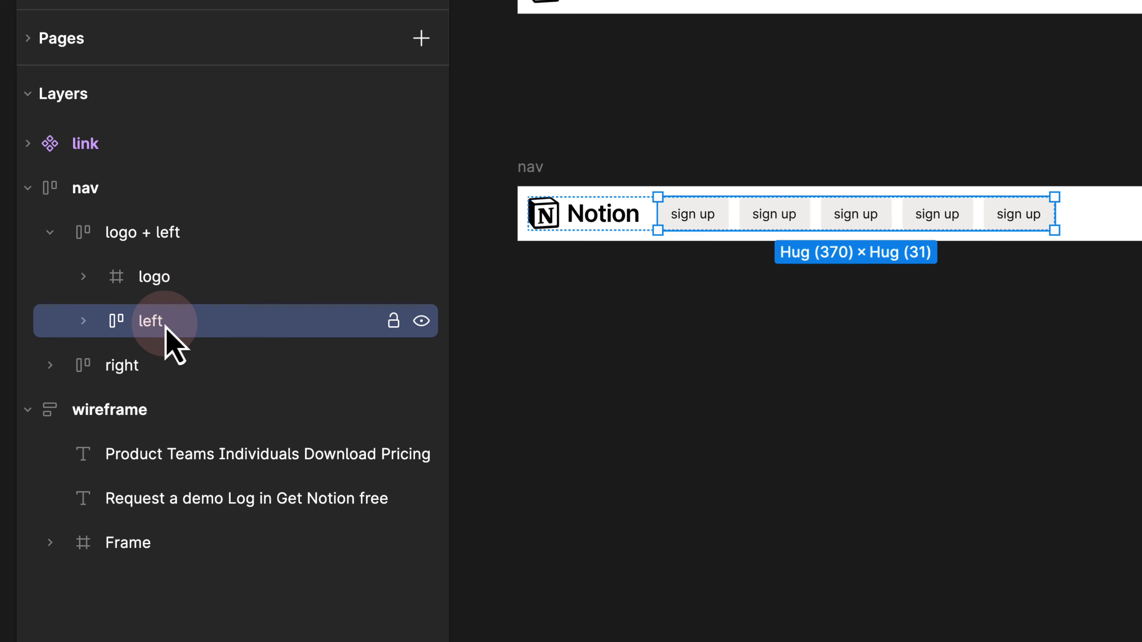
{"action": "left_click", "coordinate": [168, 358]}
{"action": "scroll", "coordinate": [890, 268], "scroll_direction": "down", "scroll_amount": 3}
{"action": "scroll", "coordinate": [890, 268], "scroll_direction": "right", "scroll_amount": 4}
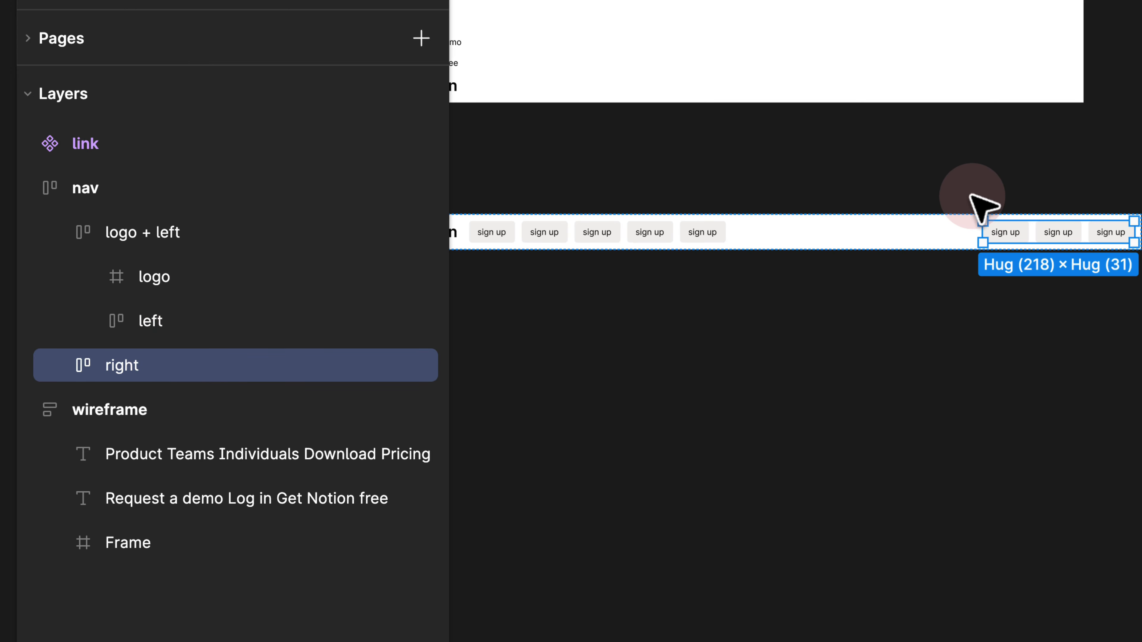
{"action": "scroll", "coordinate": [828, 184], "scroll_direction": "down", "scroll_amount": 3}
Widen the nav frame by moving its right edge outward.
{"action": "left_click", "coordinate": [721, 192]}
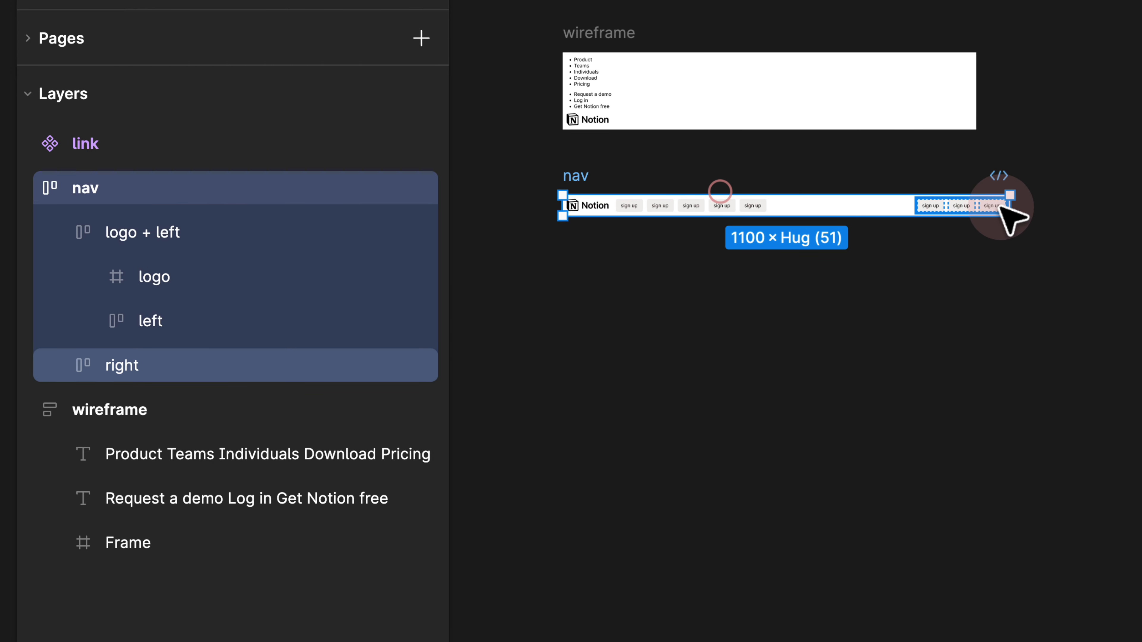
{"action": "left_click_drag", "start_coordinate": [1014, 206], "coordinate": [1064, 189]}
{"action": "scroll", "coordinate": [1057, 207], "scroll_direction": "up", "scroll_amount": 3}
{"action": "left_click", "coordinate": [874, 153]}
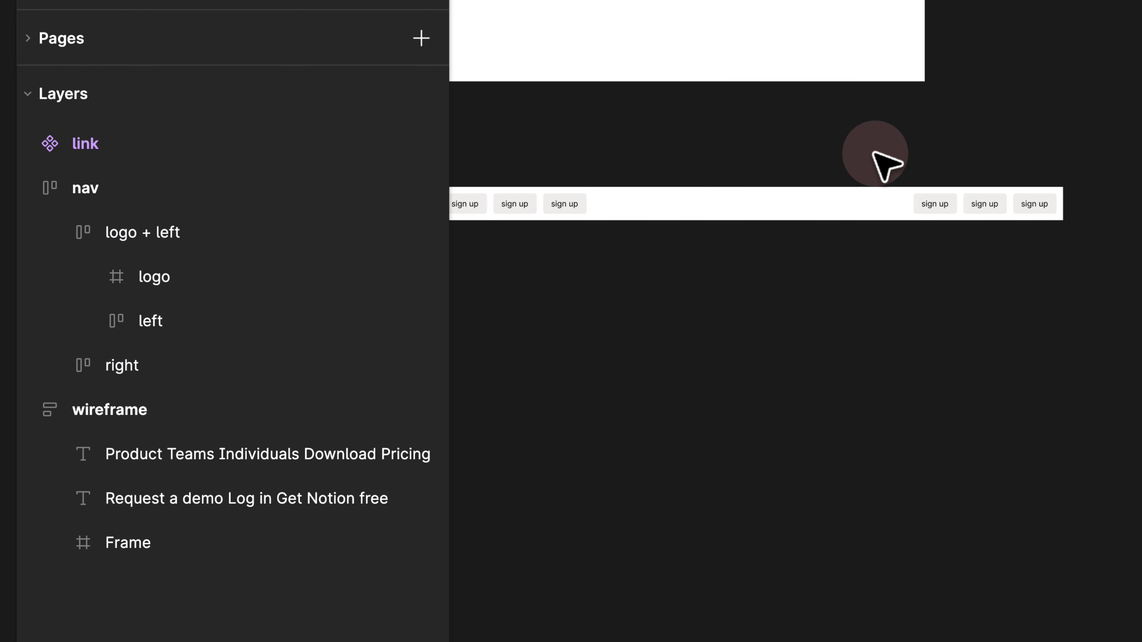
Turn on the black property for the last link in the nav's "right" group.
{"action": "double_click", "coordinate": [1036, 203]}
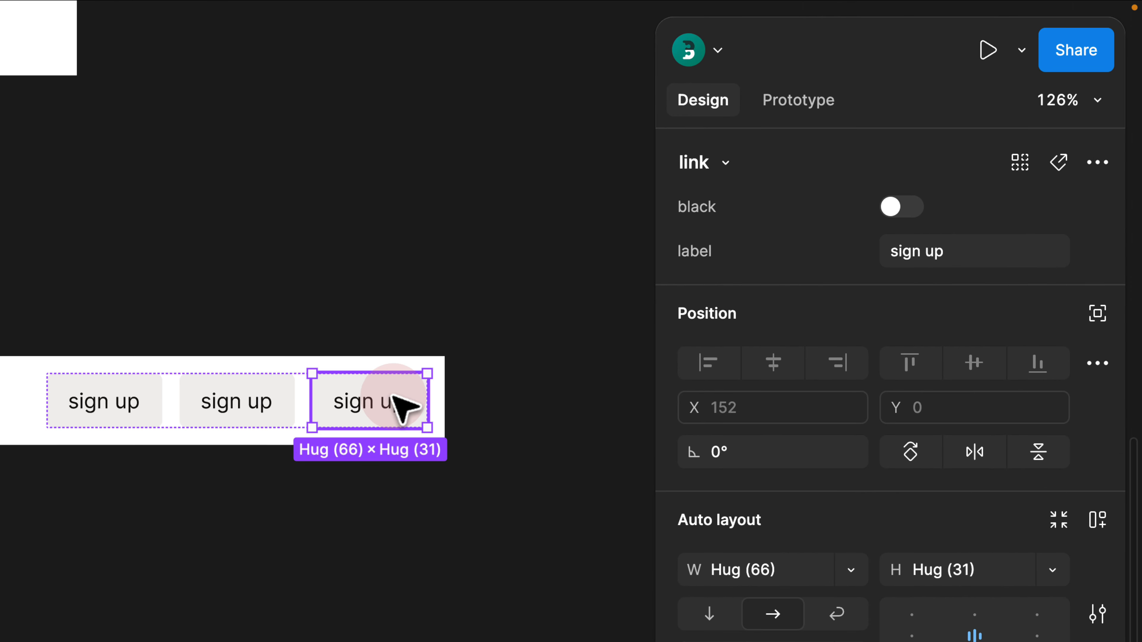
{"action": "left_click", "coordinate": [894, 209]}
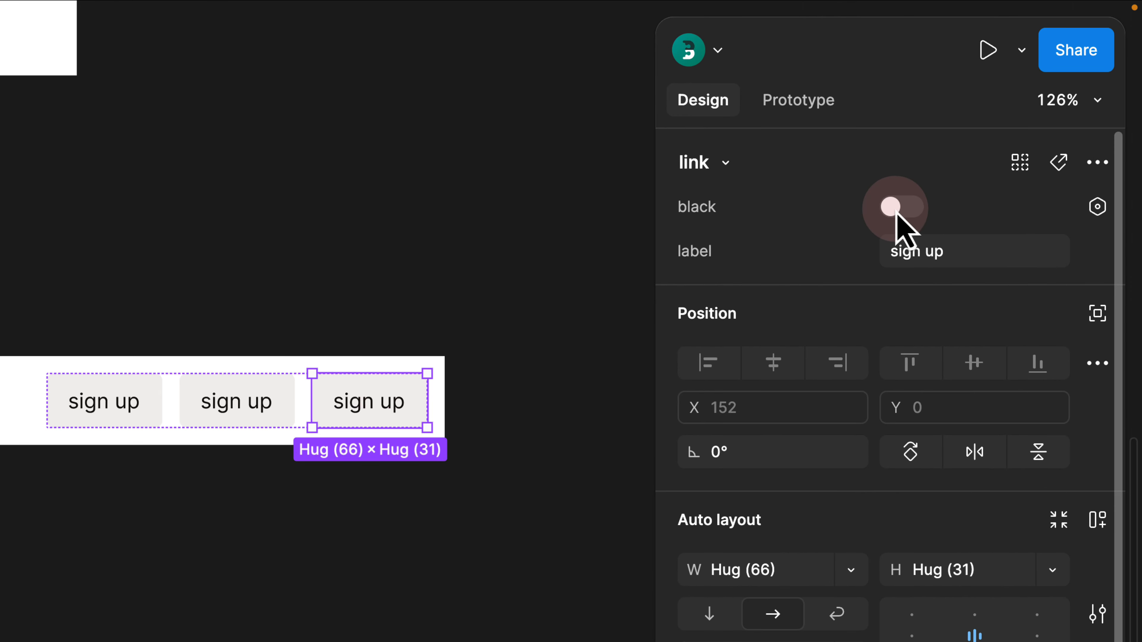
Copy the text "Get Notion free" from the wireframe's second bullet list.
{"action": "scroll", "coordinate": [294, 225], "scroll_direction": "down", "scroll_amount": 3}
{"action": "left_click_drag", "start_coordinate": [107, 219], "coordinate": [765, 355]}
{"action": "left_click_drag", "start_coordinate": [103, 255], "coordinate": [247, 291]}
{"action": "scroll", "coordinate": [260, 246], "scroll_direction": "up", "scroll_amount": 3}
{"action": "double_click", "coordinate": [291, 252]}
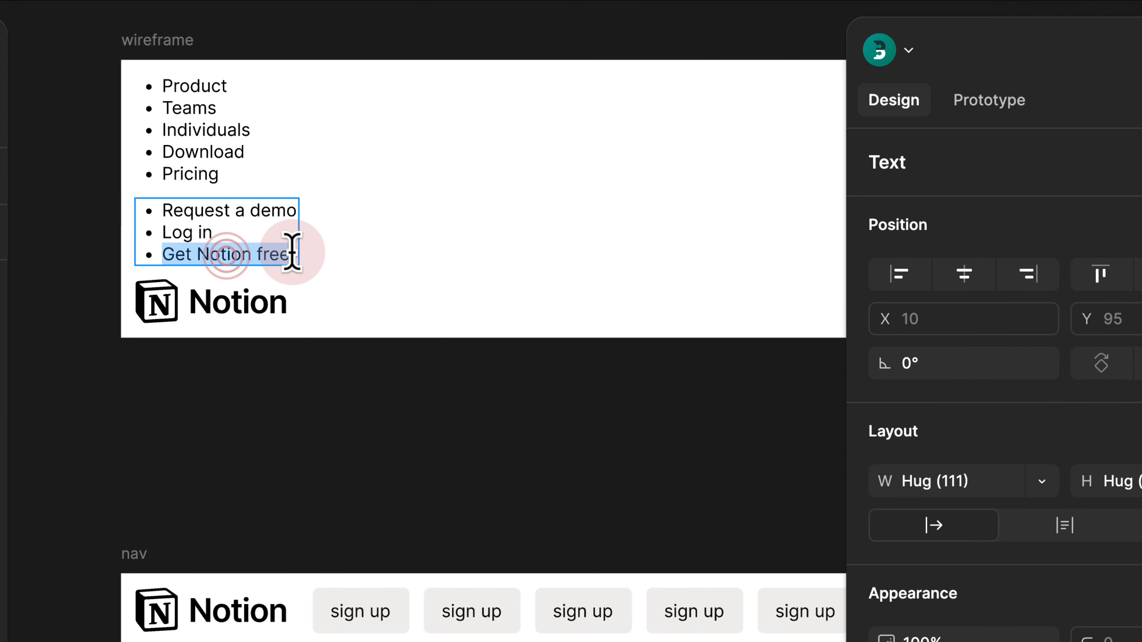
{"action": "left_click_drag", "start_coordinate": [291, 252], "coordinate": [164, 252]}
{"action": "key", "text": "Escape"}
Set the black link's label property to "Get Notion free".
{"action": "scroll", "coordinate": [350, 433], "scroll_direction": "right", "scroll_amount": 10}
{"action": "scroll", "coordinate": [349, 433], "scroll_direction": "down", "scroll_amount": 2}
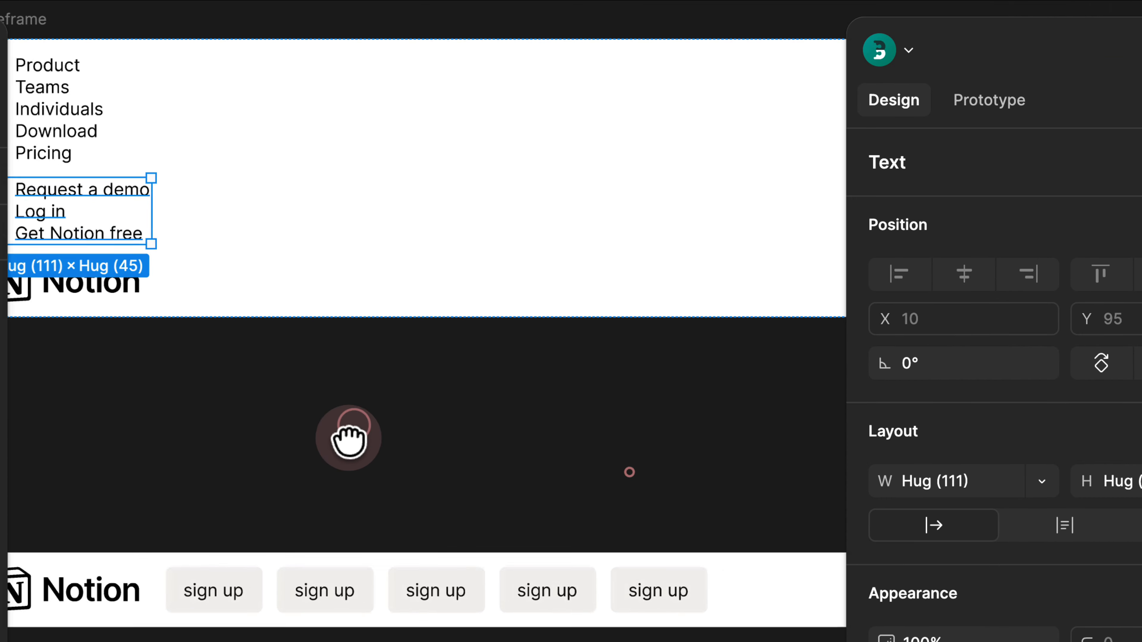
{"action": "left_click", "coordinate": [545, 492]}
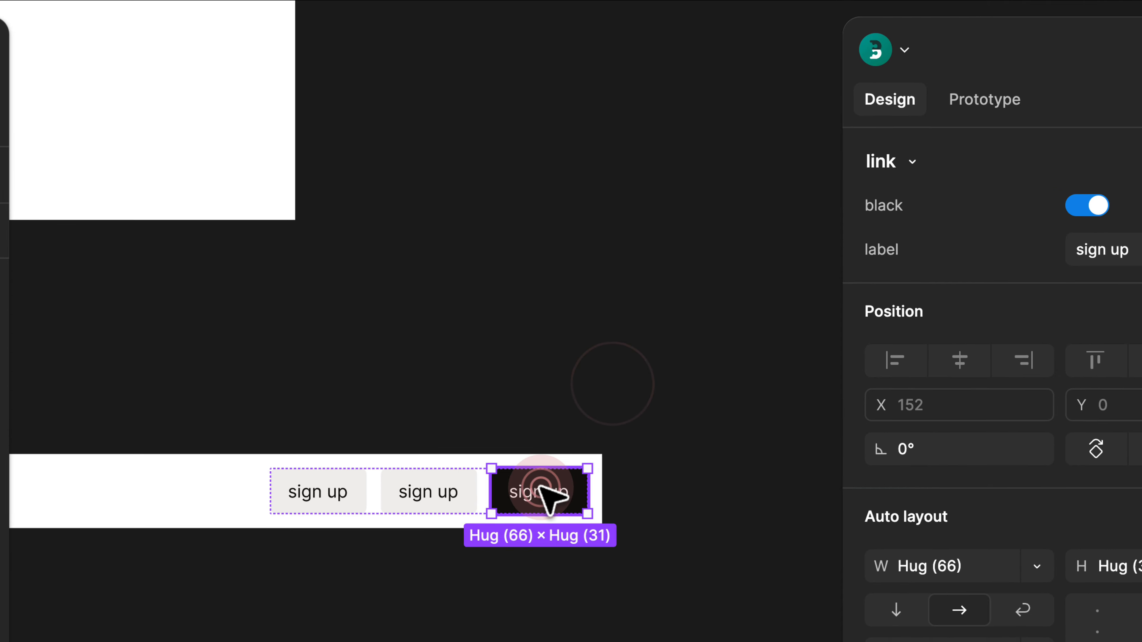
{"action": "left_click", "coordinate": [973, 208]}
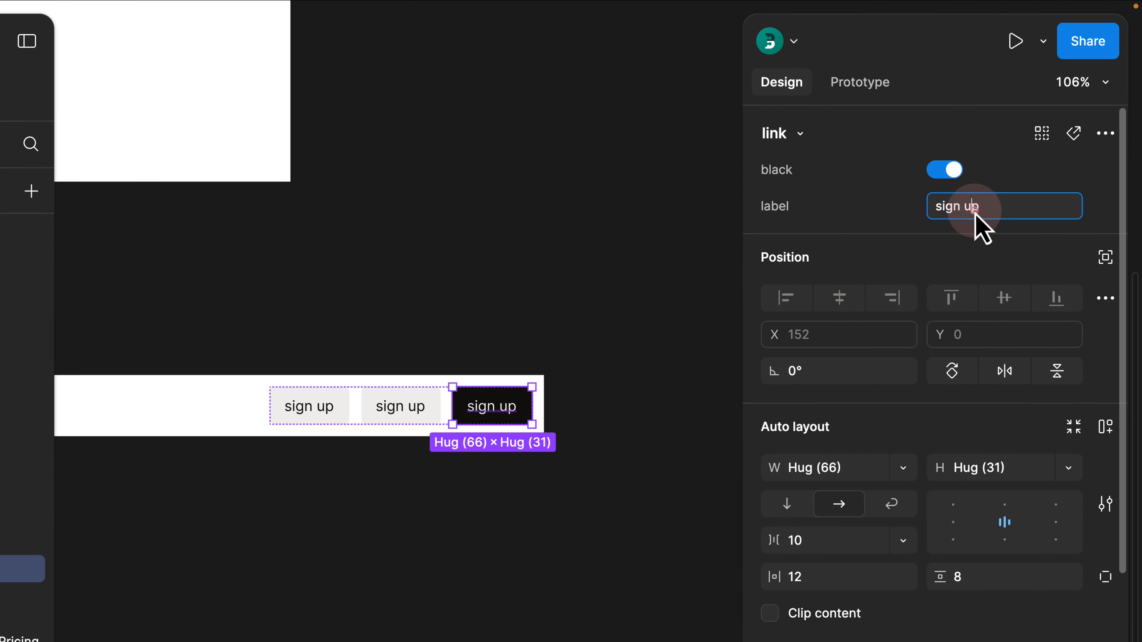
{"action": "left_click", "coordinate": [466, 273]}
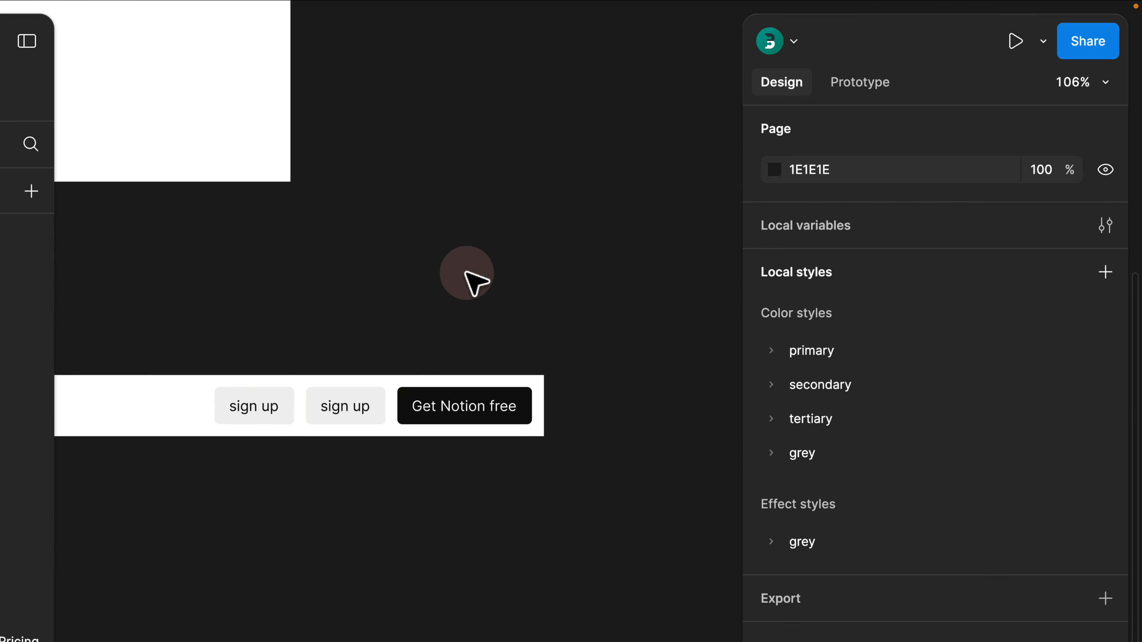
Search the quick actions for "many" and launch the Many Paster plugin.
{"action": "scroll", "coordinate": [466, 273], "scroll_direction": "down", "scroll_amount": 5}
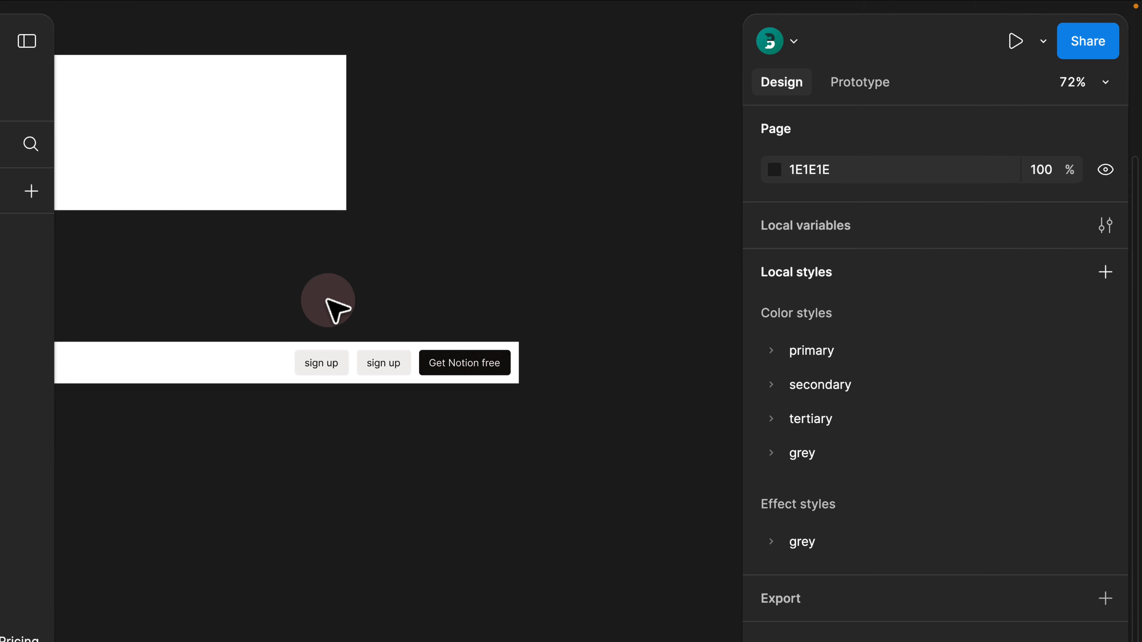
{"action": "left_click_drag", "start_coordinate": [217, 286], "coordinate": [548, 333]}
{"action": "left_click_drag", "start_coordinate": [262, 297], "coordinate": [296, 303]}
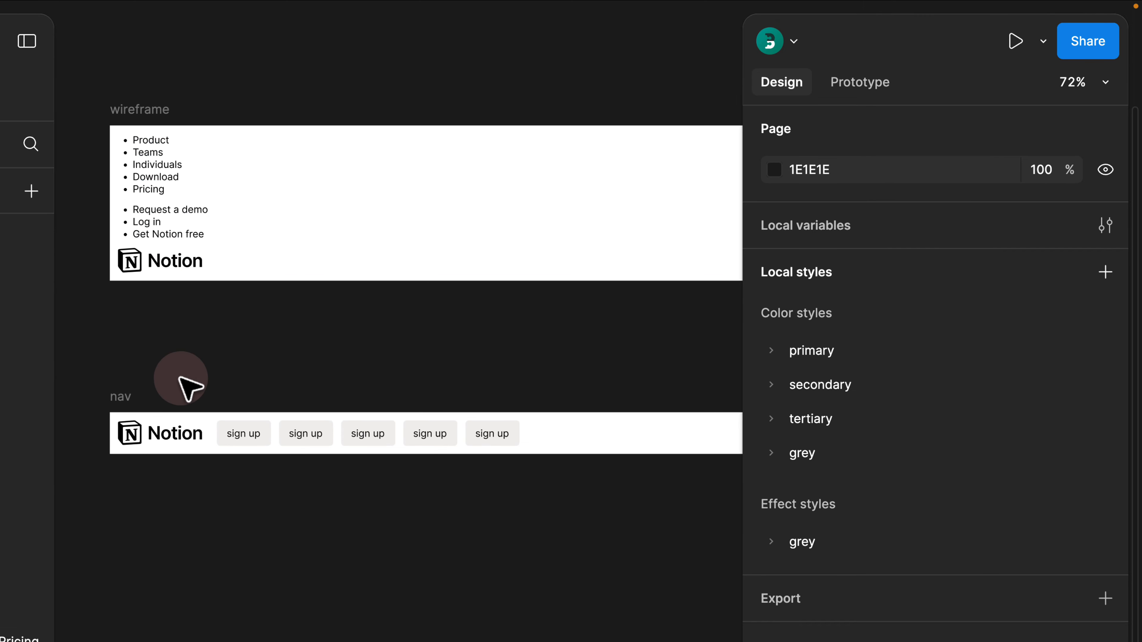
{"action": "scroll", "coordinate": [462, 362], "scroll_direction": "down", "scroll_amount": 2}
{"action": "left_click_drag", "start_coordinate": [572, 365], "coordinate": [418, 342]}
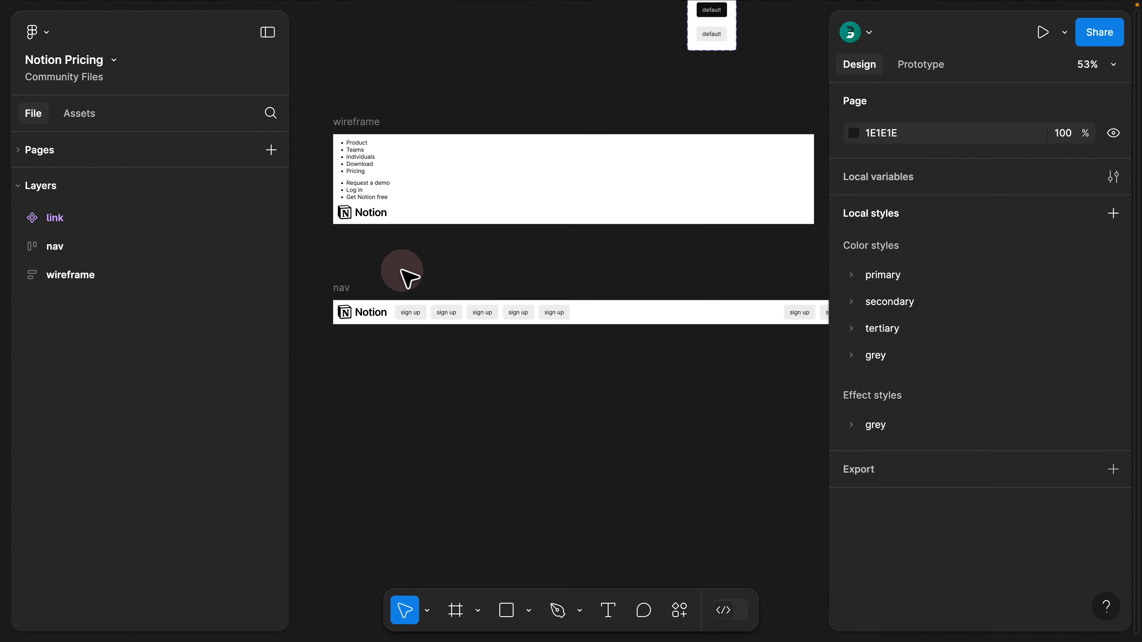
{"action": "key", "text": "super+slash"}
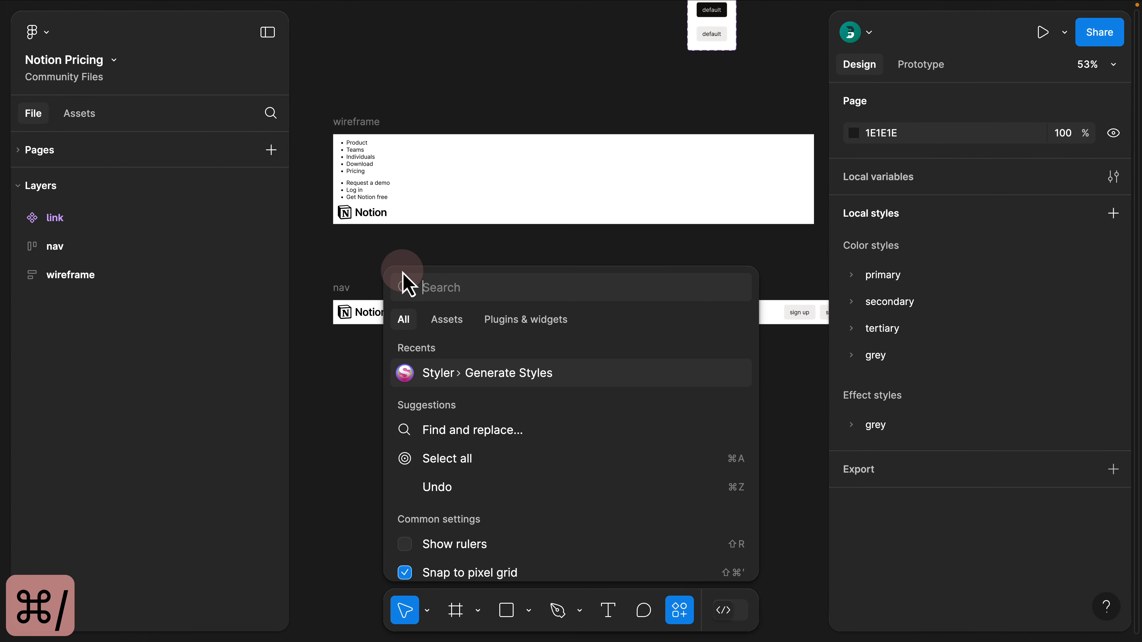
{"action": "type", "text": "many"}
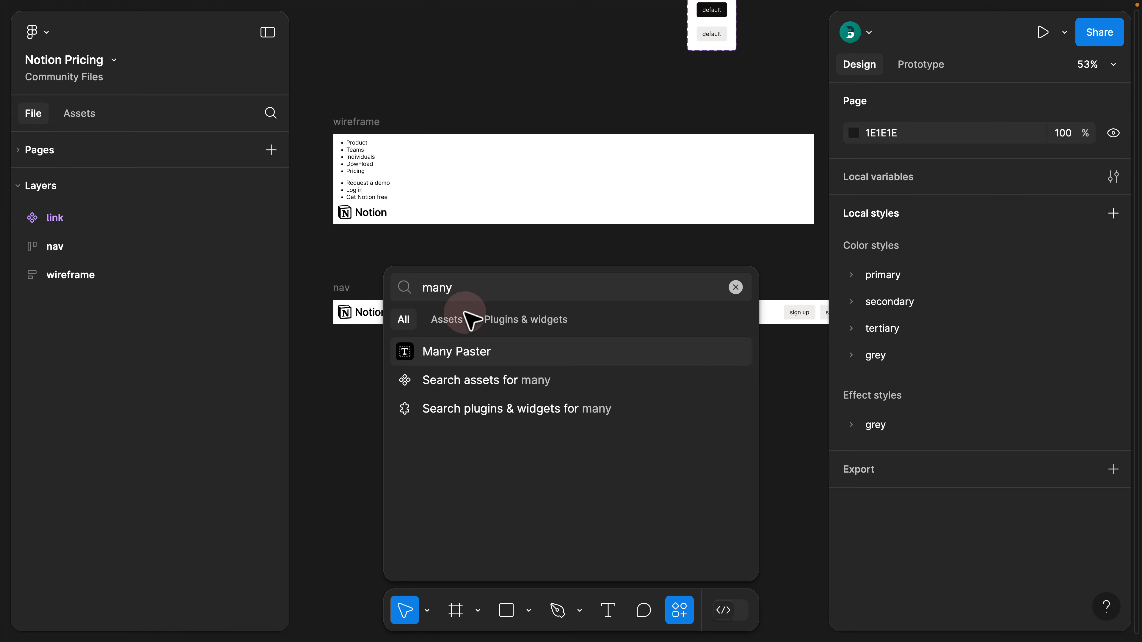
{"action": "left_click", "coordinate": [494, 352]}
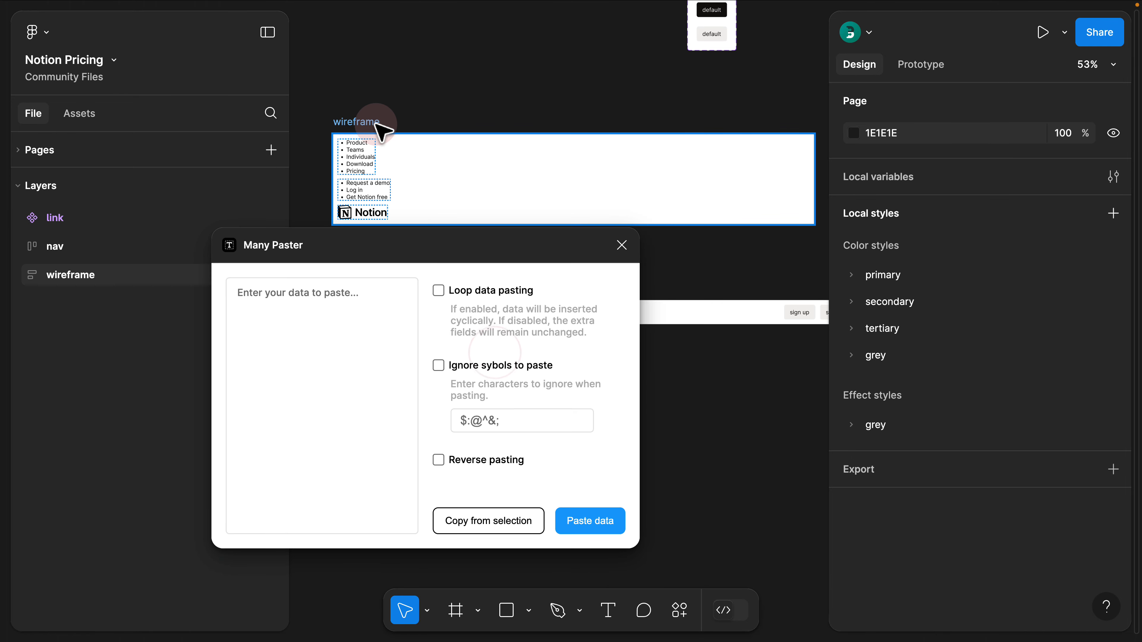
Load the wireframe's first bullet list, from Product to Pricing, into Many Paster as the data to paste.
{"action": "scroll", "coordinate": [377, 135], "scroll_direction": "up", "scroll_amount": 5}
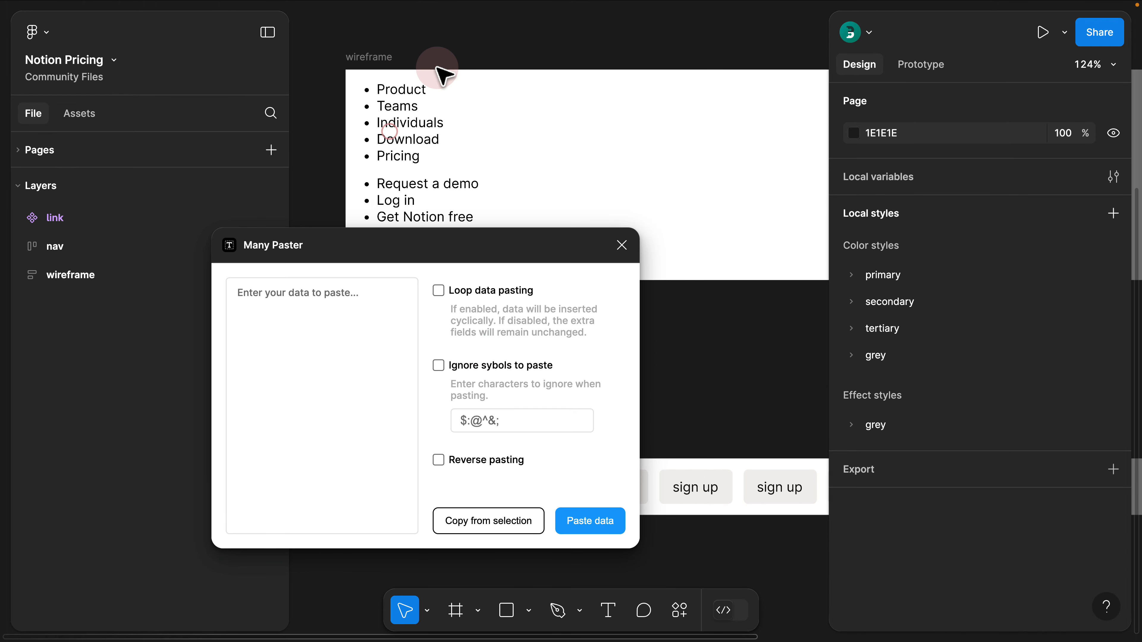
{"action": "left_click", "coordinate": [407, 121]}
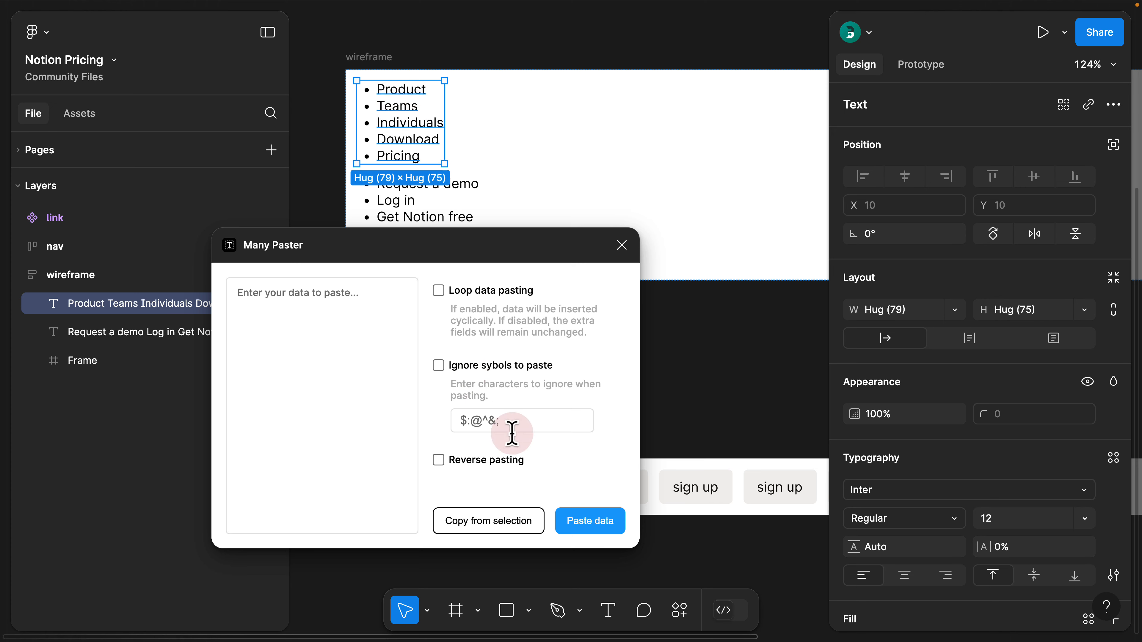
{"action": "left_click", "coordinate": [512, 522]}
Paste the Many Paster data into the text layers of all links in the nav's "left" group and close the plugin.
{"action": "left_click", "coordinate": [256, 295]}
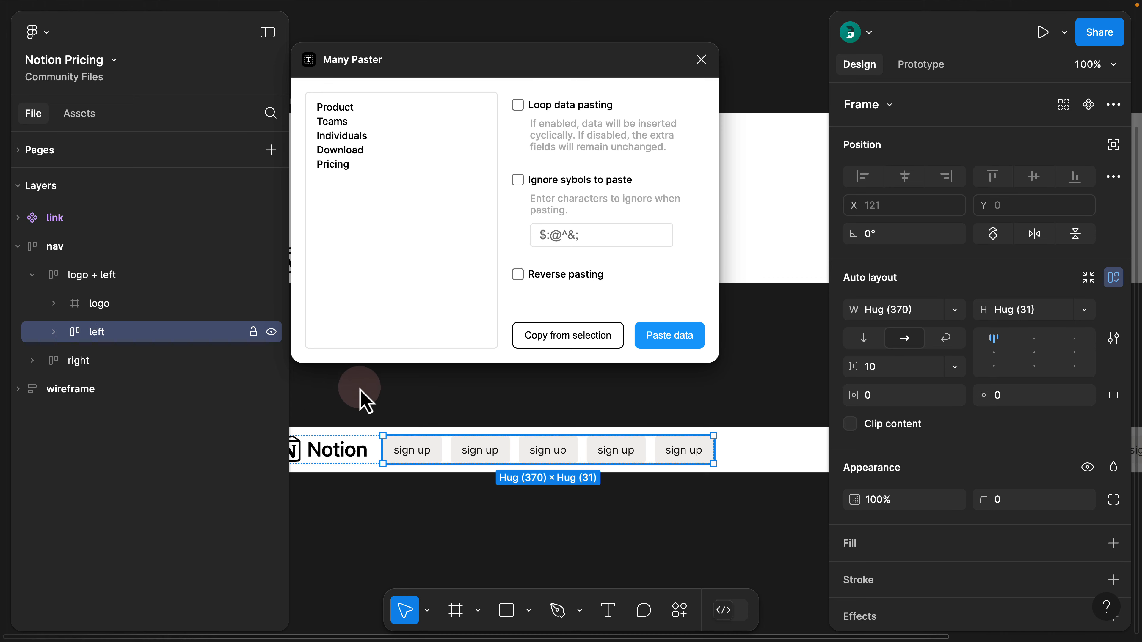
{"action": "key", "text": "Return"}
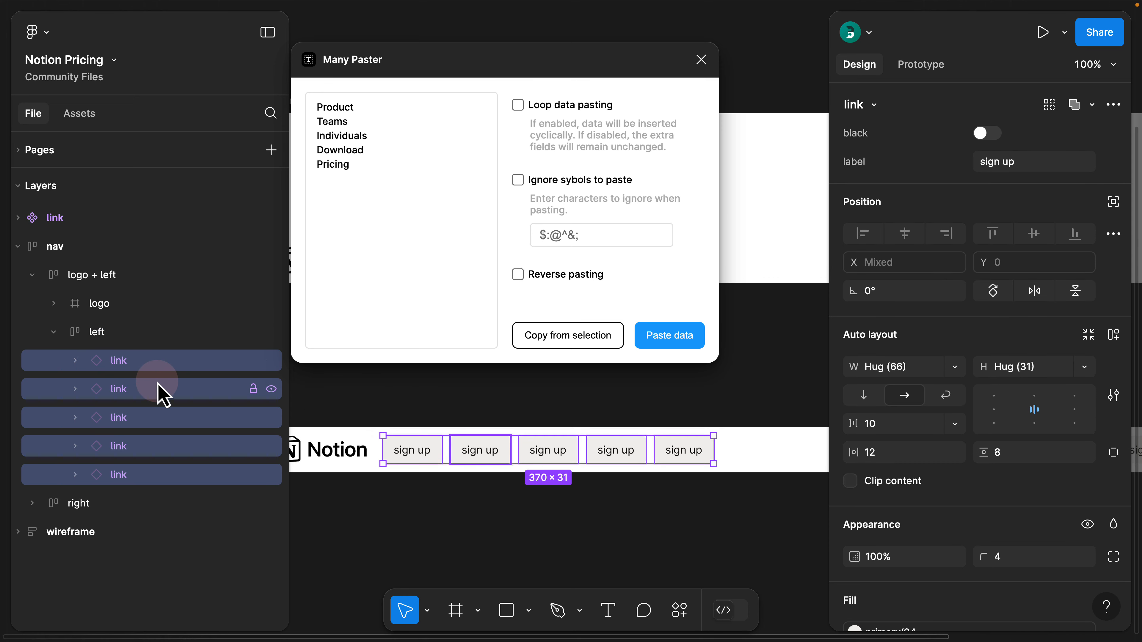
{"action": "key", "text": "Return"}
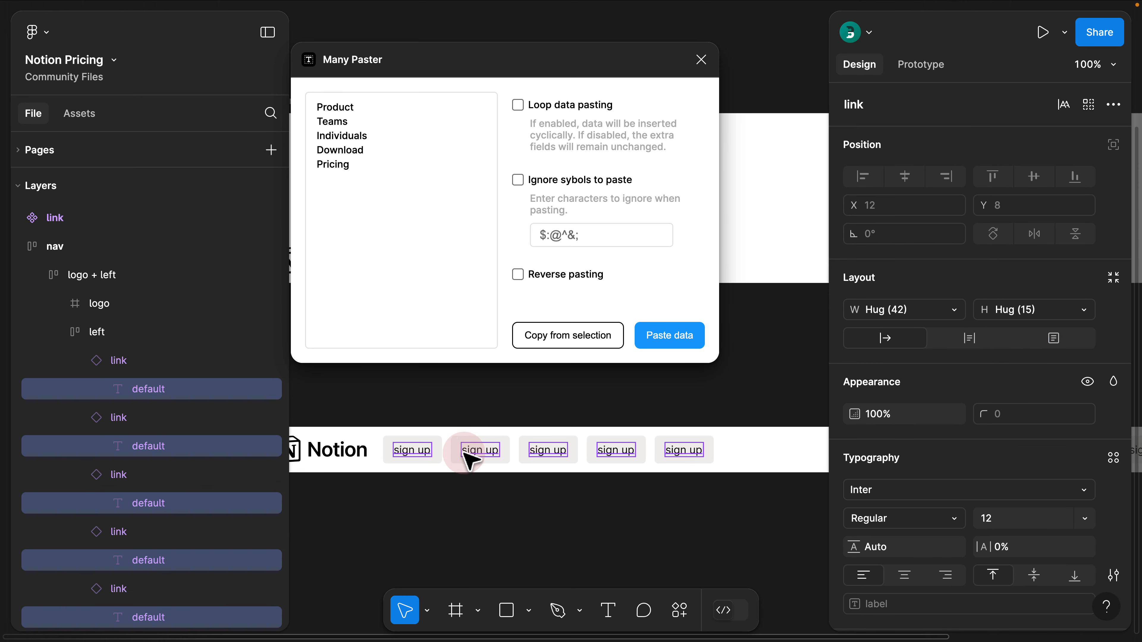
{"action": "left_click", "coordinate": [673, 347]}
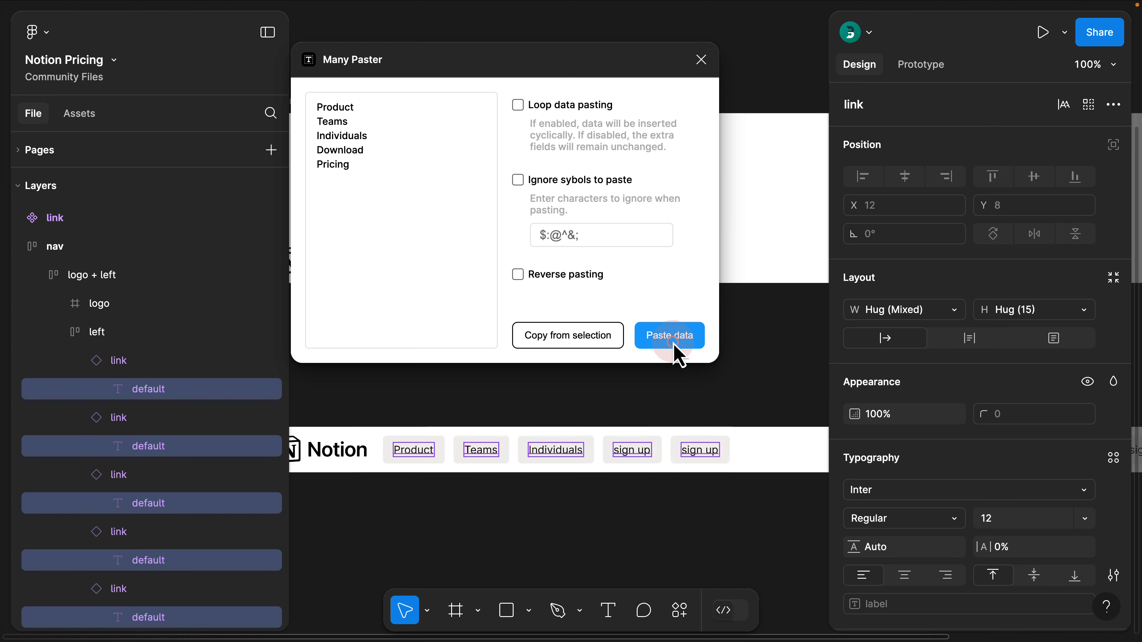
{"action": "left_click", "coordinate": [701, 60]}
Hide the interface and review the nav against its wireframe and the remaining page wireframes.
{"action": "left_click", "coordinate": [535, 378]}
{"action": "left_click_drag", "start_coordinate": [523, 396], "coordinate": [495, 251]}
{"action": "scroll", "coordinate": [604, 302], "scroll_direction": "down", "scroll_amount": 3}
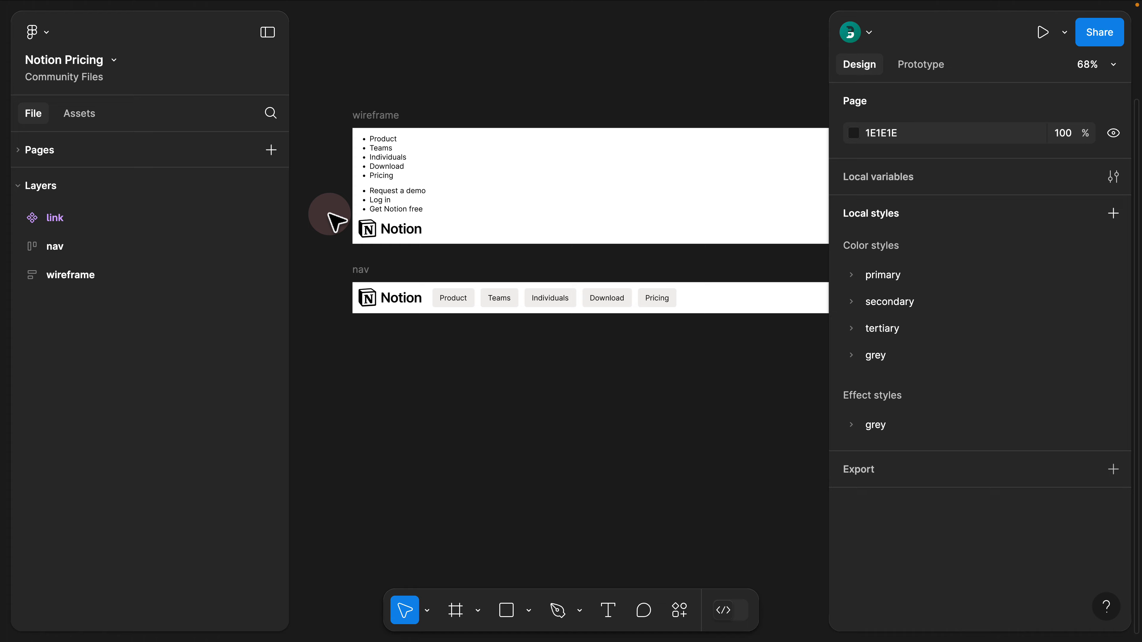
{"action": "key", "text": "super+period"}
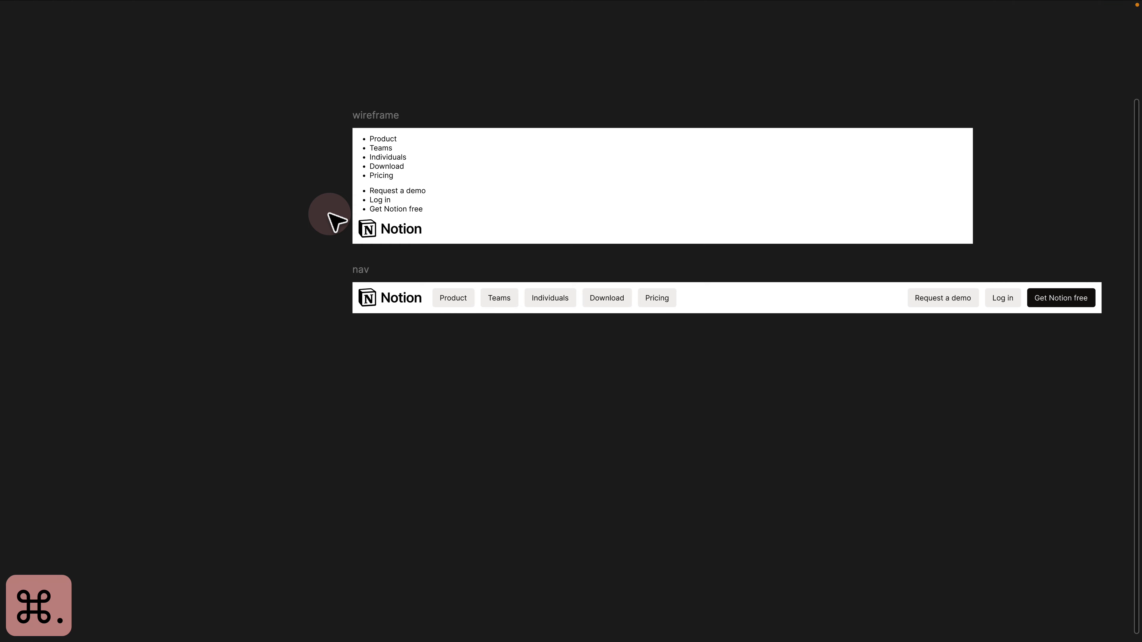
{"action": "scroll", "coordinate": [397, 286], "scroll_direction": "up", "scroll_amount": 2}
{"action": "scroll", "coordinate": [344, 292], "scroll_direction": "right", "scroll_amount": 3}
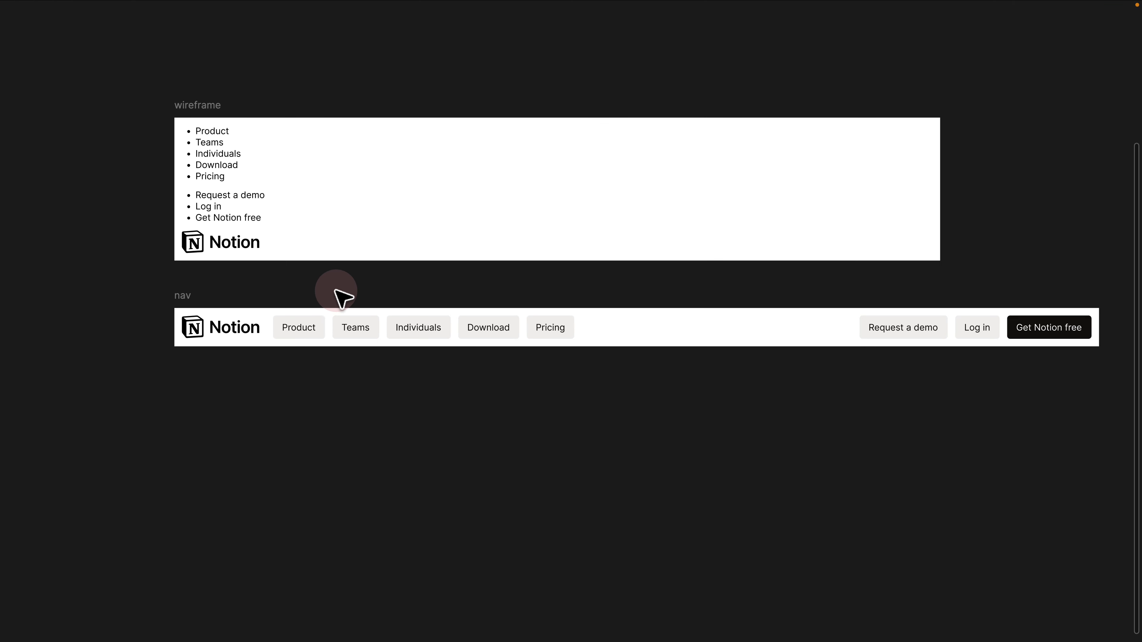
{"action": "left_click", "coordinate": [518, 292]}
{"action": "scroll", "coordinate": [468, 300], "scroll_direction": "right", "scroll_amount": 1}
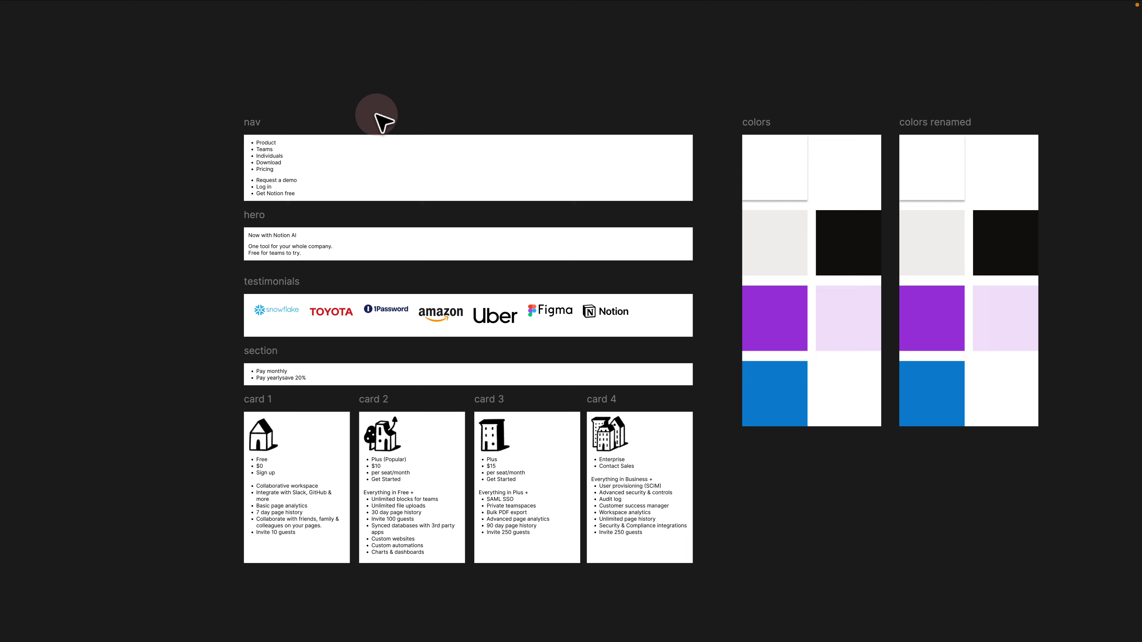
{"action": "left_click_drag", "start_coordinate": [377, 114], "coordinate": [272, 76]}
{"action": "scroll", "coordinate": [292, 92], "scroll_direction": "up", "scroll_amount": 3}
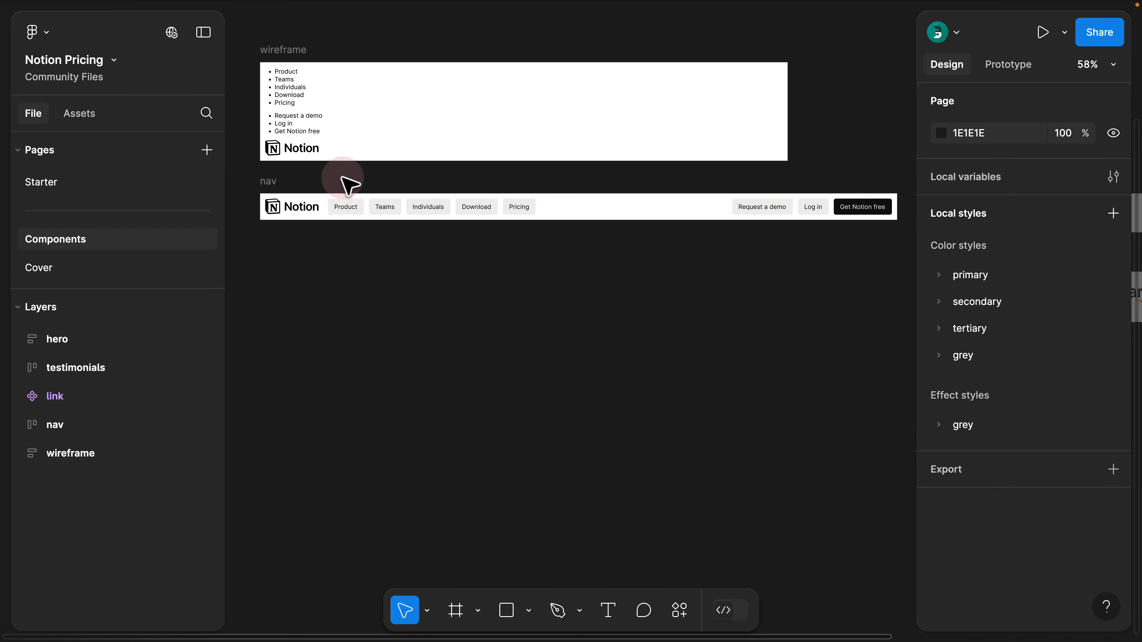
Examine the hero and testimonials frames on the Components page and the shades in the secondary color style group.
{"action": "left_click_drag", "start_coordinate": [745, 181], "coordinate": [482, 175]}
{"action": "left_click_drag", "start_coordinate": [702, 175], "coordinate": [505, 173]}
{"action": "left_click_drag", "start_coordinate": [583, 172], "coordinate": [425, 153]}
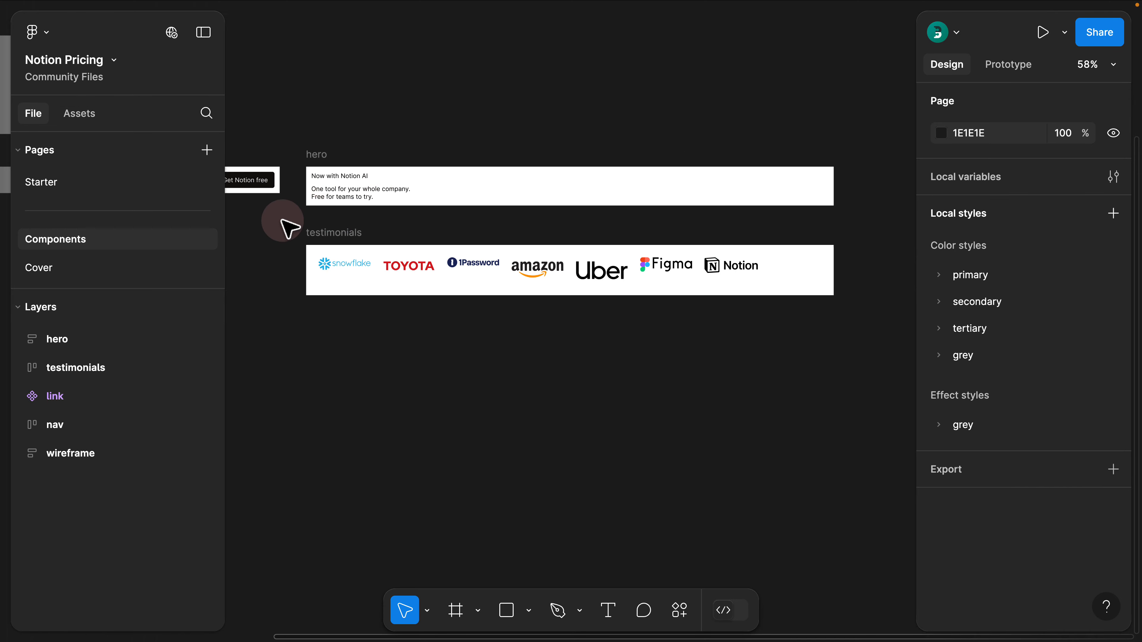
{"action": "left_click_drag", "start_coordinate": [321, 225], "coordinate": [305, 180]}
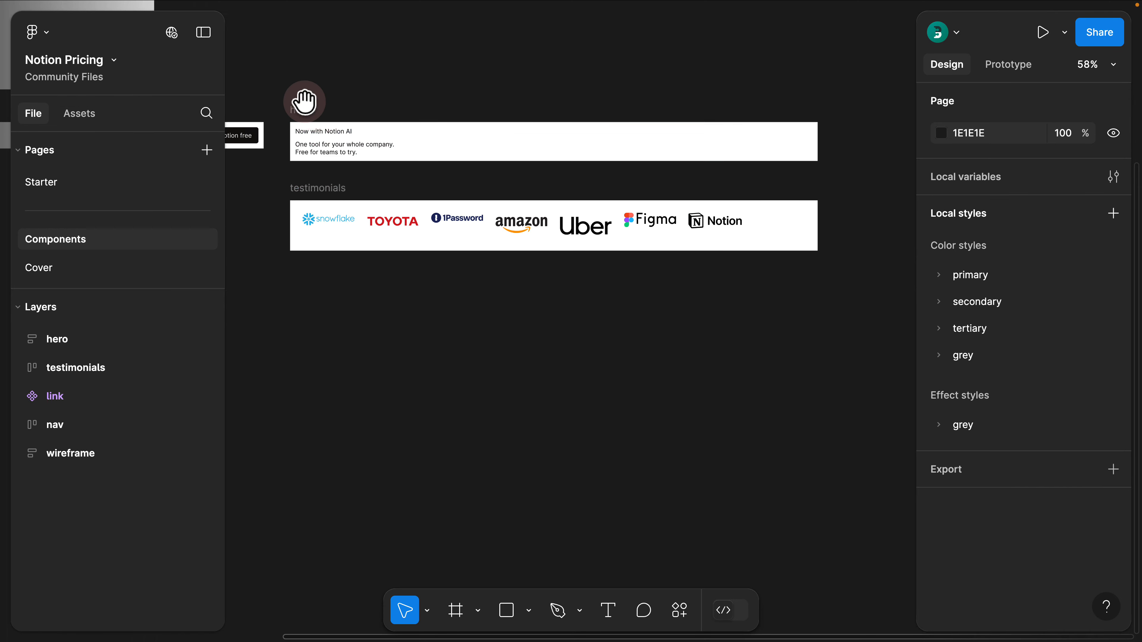
{"action": "left_click_drag", "start_coordinate": [304, 101], "coordinate": [368, 160]}
{"action": "scroll", "coordinate": [388, 194], "scroll_direction": "up", "scroll_amount": 5}
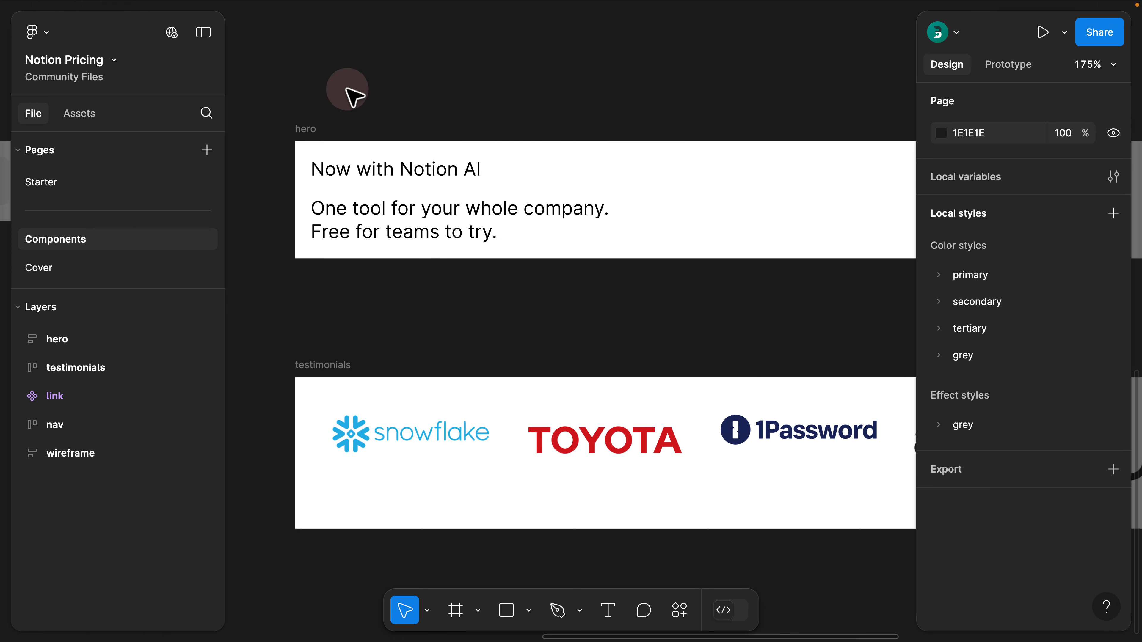
{"action": "scroll", "coordinate": [334, 77], "scroll_direction": "down", "scroll_amount": 1}
{"action": "left_click_drag", "start_coordinate": [334, 77], "coordinate": [396, 190]}
{"action": "scroll", "coordinate": [396, 190], "scroll_direction": "down", "scroll_amount": 3}
{"action": "left_click_drag", "start_coordinate": [365, 145], "coordinate": [454, 179]}
{"action": "scroll", "coordinate": [379, 341], "scroll_direction": "up", "scroll_amount": 3}
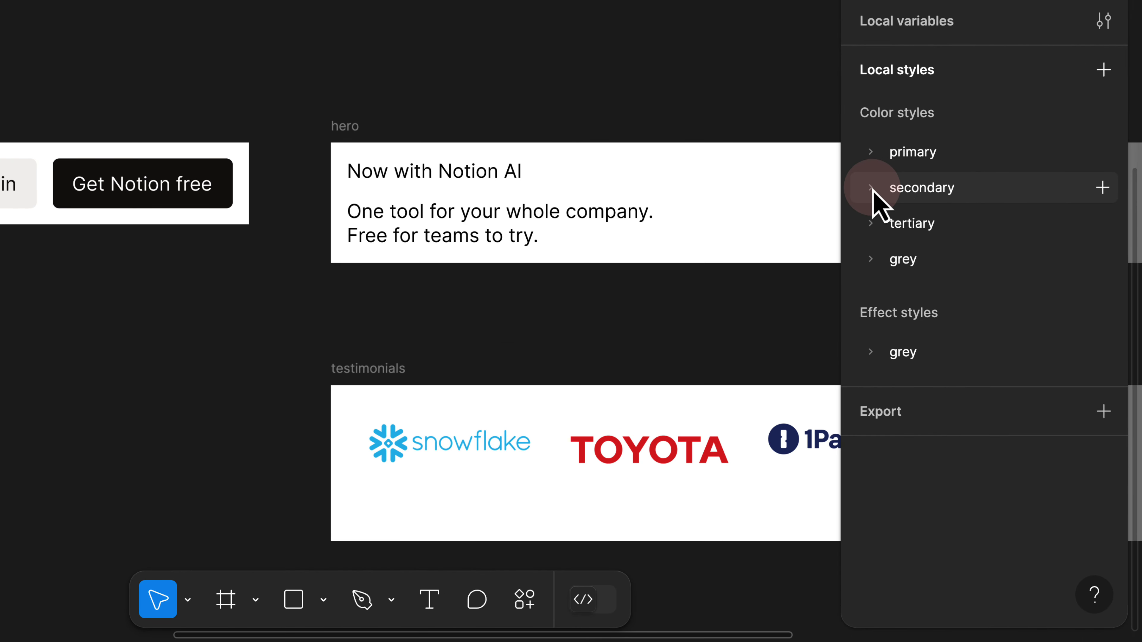
{"action": "left_click", "coordinate": [939, 302]}
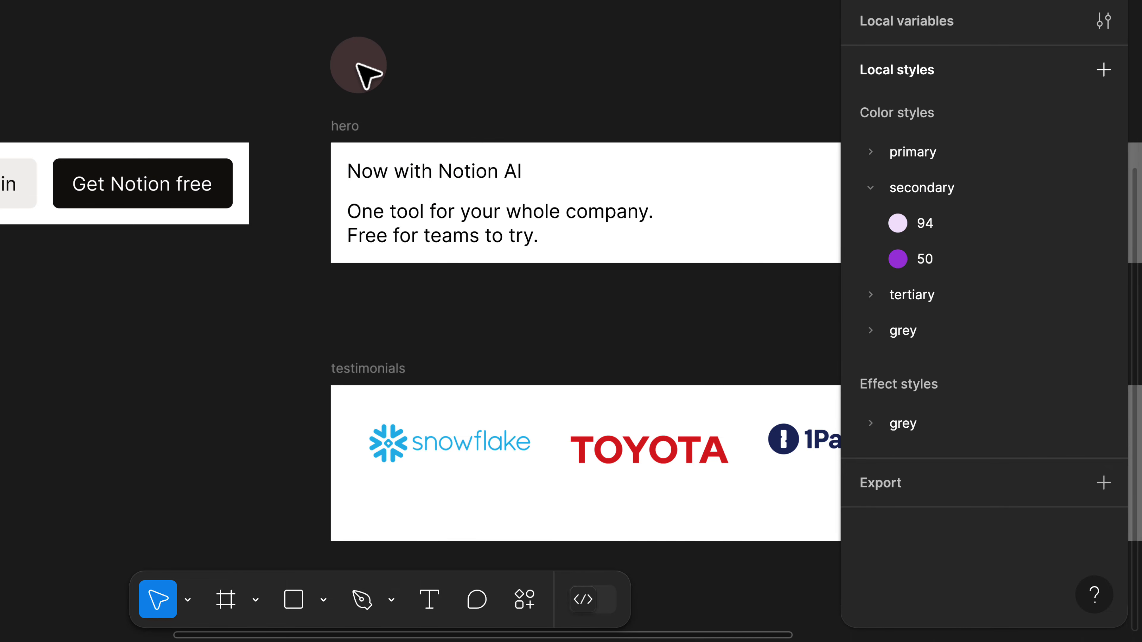
Duplicate the link component set beside the original and name the copy "chip".
{"action": "left_click_drag", "start_coordinate": [297, 6], "coordinate": [376, 174]}
{"action": "left_click_drag", "start_coordinate": [100, 1], "coordinate": [254, 105]}
{"action": "scroll", "coordinate": [253, 105], "scroll_direction": "down", "scroll_amount": 2}
{"action": "left_click_drag", "start_coordinate": [196, 1], "coordinate": [289, 123]}
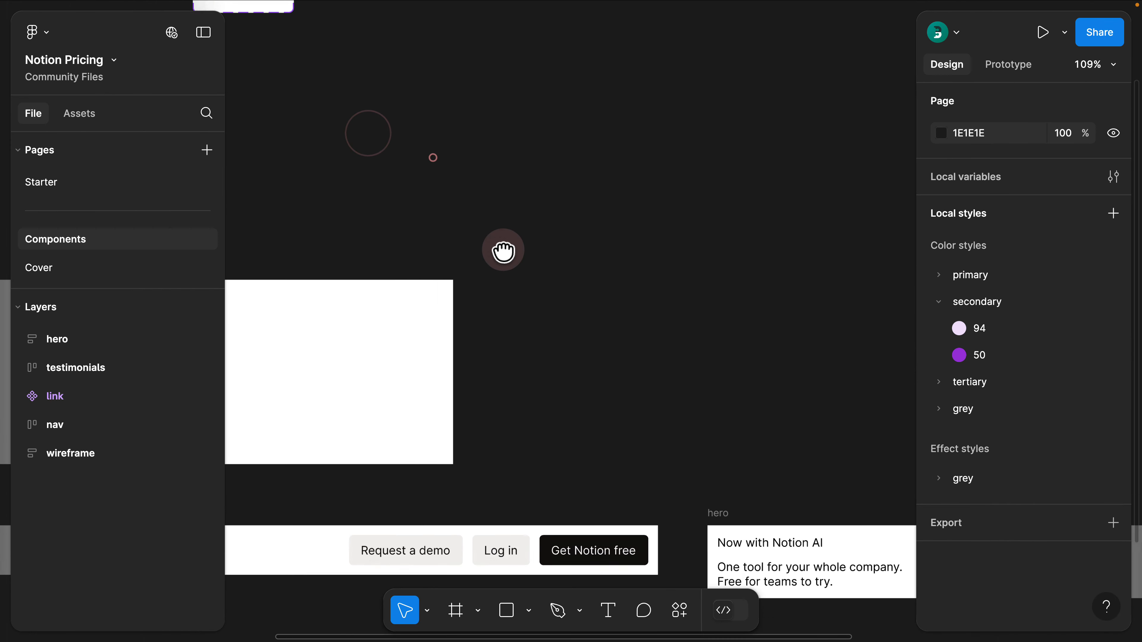
{"action": "left_click_drag", "start_coordinate": [240, 30], "coordinate": [283, 178]}
{"action": "scroll", "coordinate": [499, 293], "scroll_direction": "up", "scroll_amount": 3}
{"action": "left_click", "coordinate": [368, 177]}
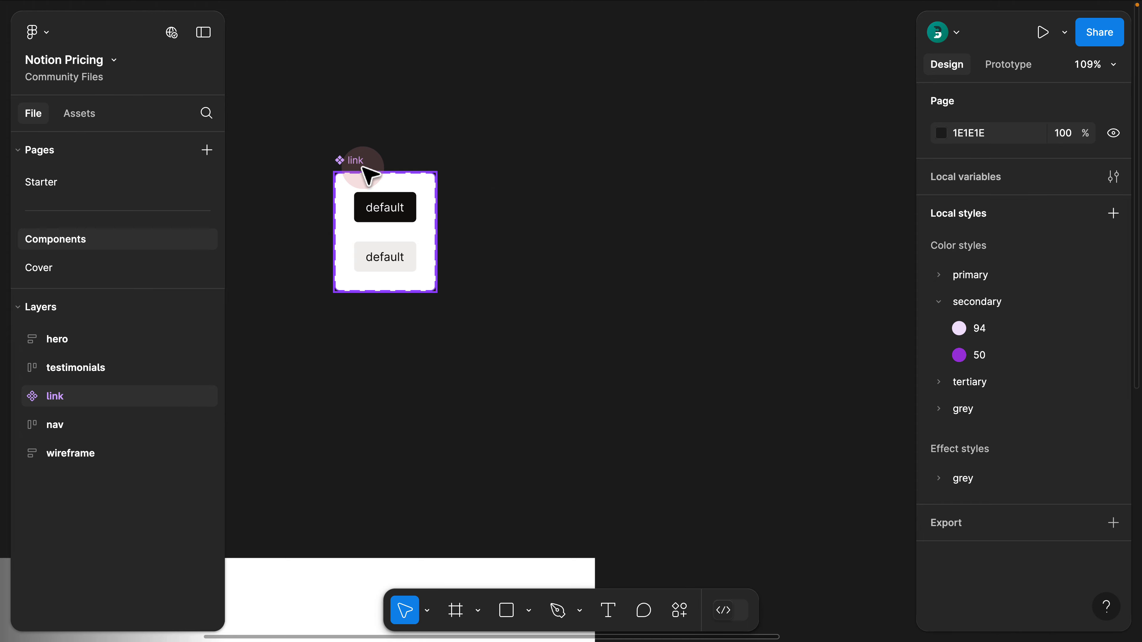
{"action": "left_click_drag", "start_coordinate": [364, 171], "coordinate": [483, 164]}
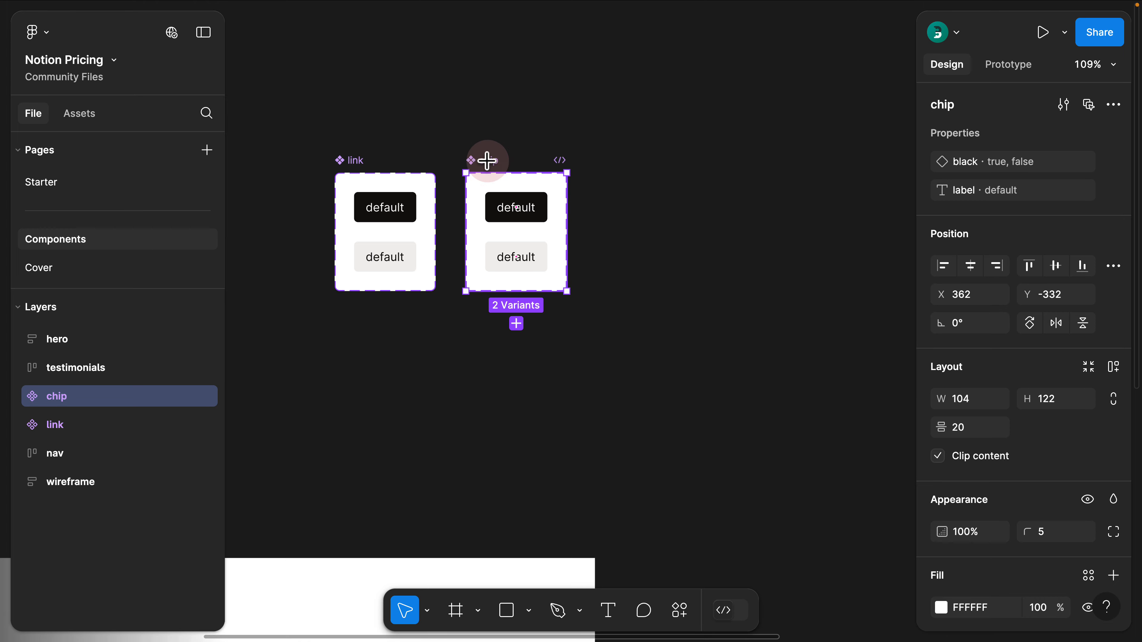
Set the corner radius of both chip variants to 500.
{"action": "left_click_drag", "start_coordinate": [601, 184], "coordinate": [493, 284]}
{"action": "left_click_drag", "start_coordinate": [918, 222], "coordinate": [824, 222]}
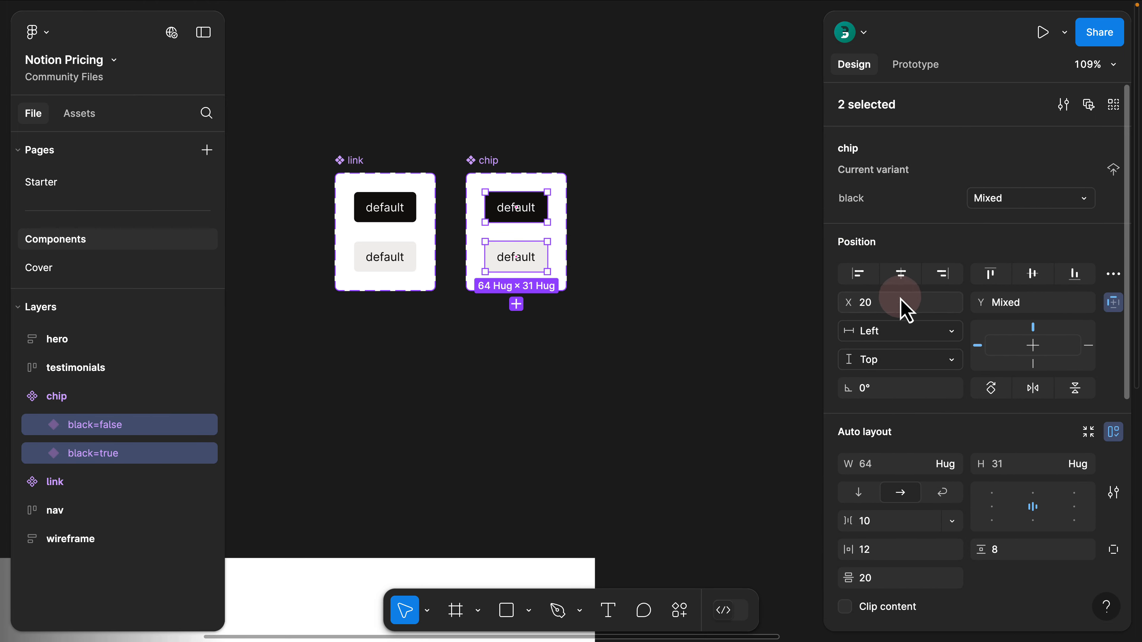
{"action": "scroll", "coordinate": [905, 311], "scroll_direction": "down", "scroll_amount": 6}
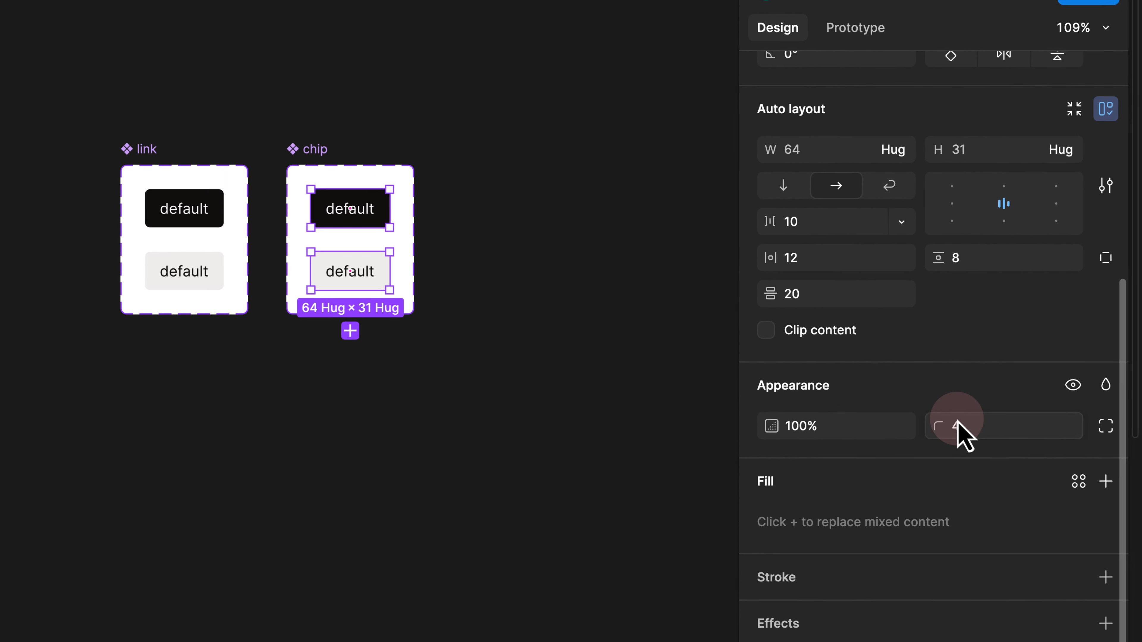
{"action": "left_click", "coordinate": [995, 380]}
{"action": "type", "text": "500"}
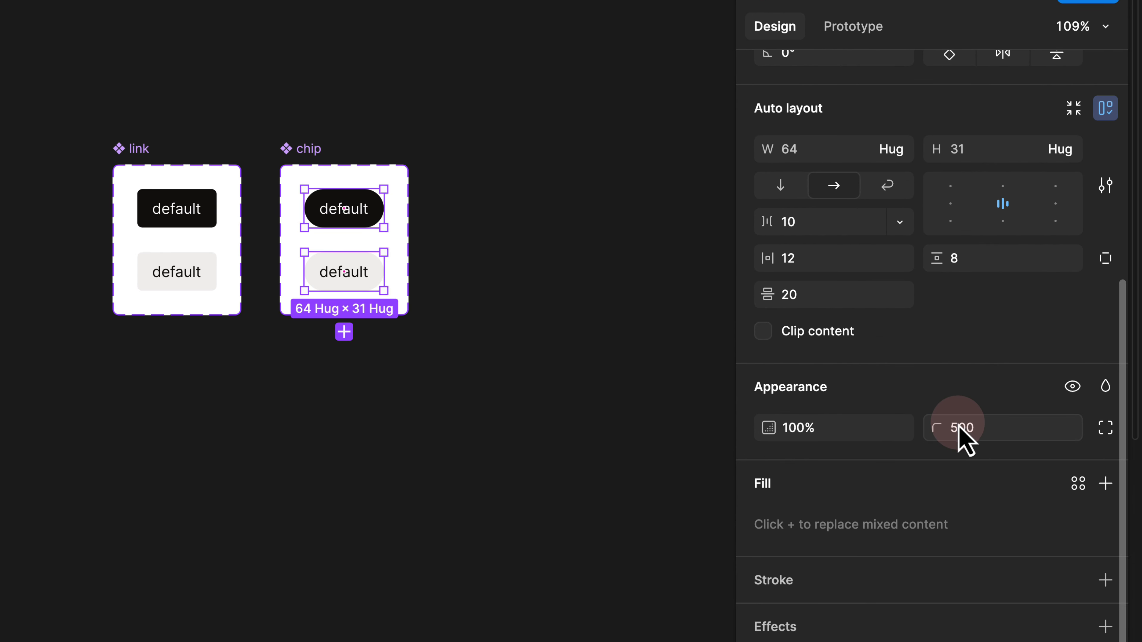
Set the vertical padding of both chip variants to 4.
{"action": "left_click", "coordinate": [907, 324]}
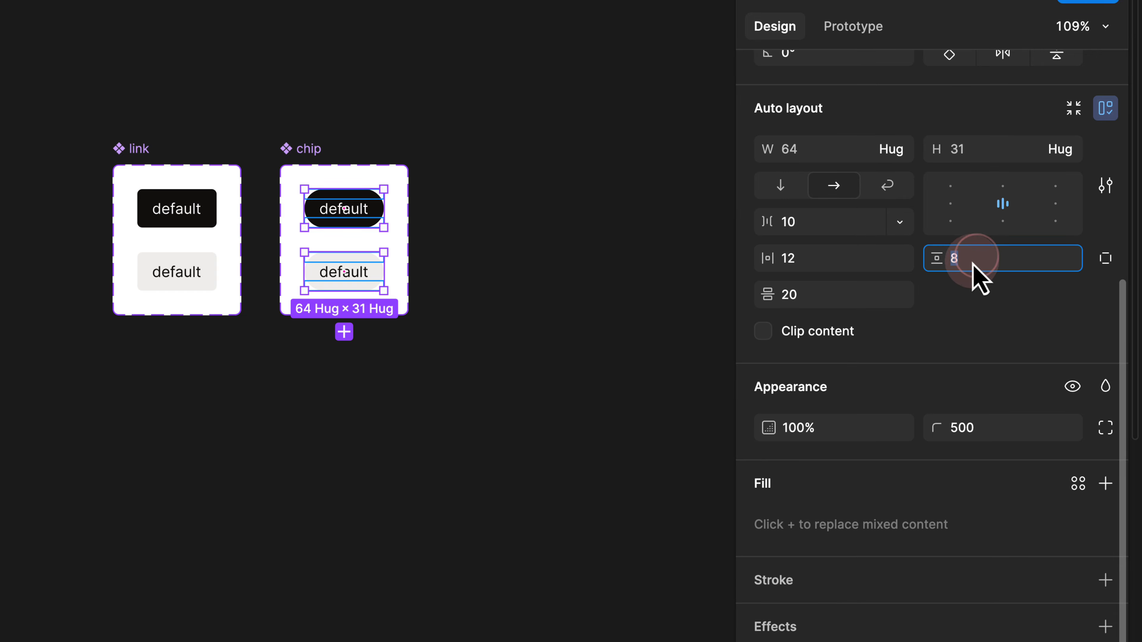
{"action": "type", "text": "4"}
{"action": "key", "text": "Return"}
{"action": "left_click", "coordinate": [482, 202]}
Apply the secondary/94 color style to the fill of the black chip variant.
{"action": "scroll", "coordinate": [337, 223], "scroll_direction": "up", "scroll_amount": 5}
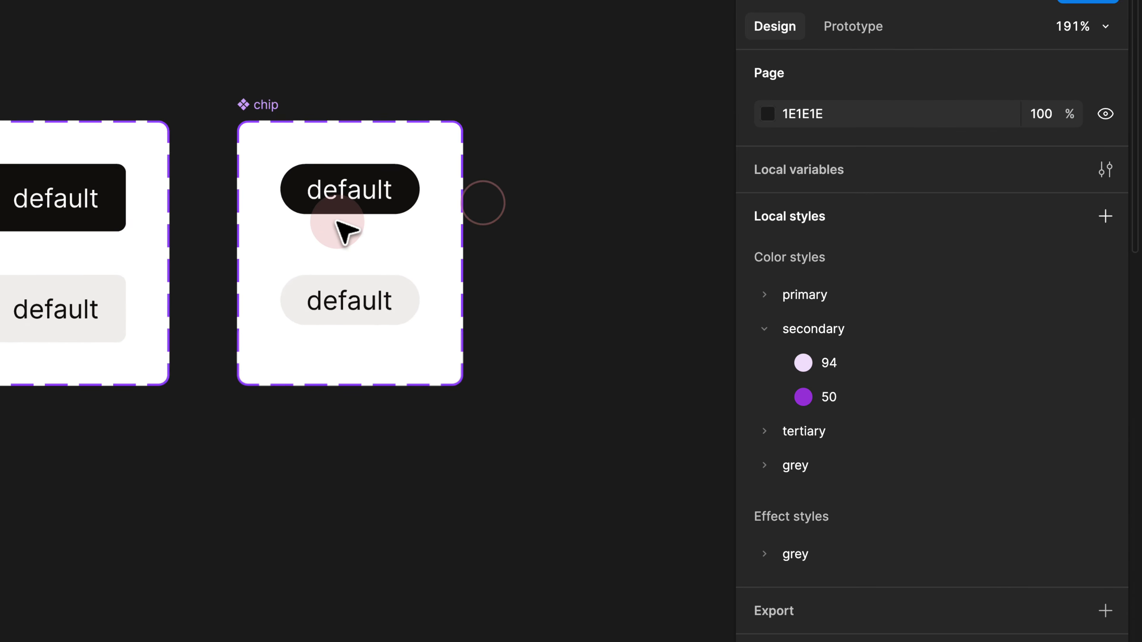
{"action": "scroll", "coordinate": [342, 230], "scroll_direction": "up", "scroll_amount": 3}
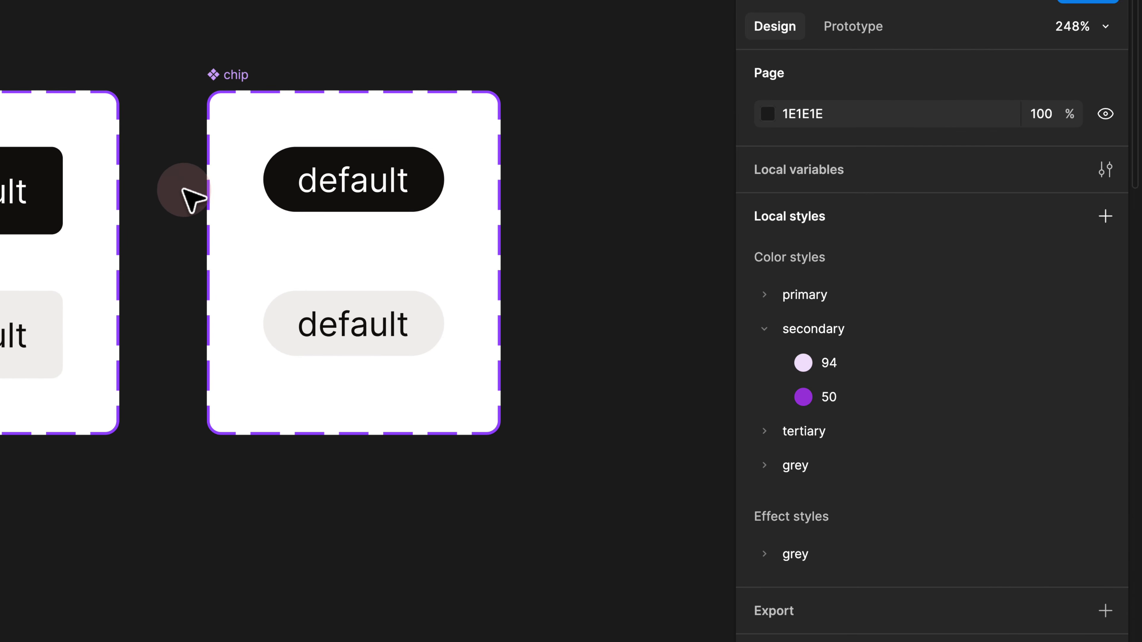
{"action": "left_click_drag", "start_coordinate": [171, 185], "coordinate": [366, 178]}
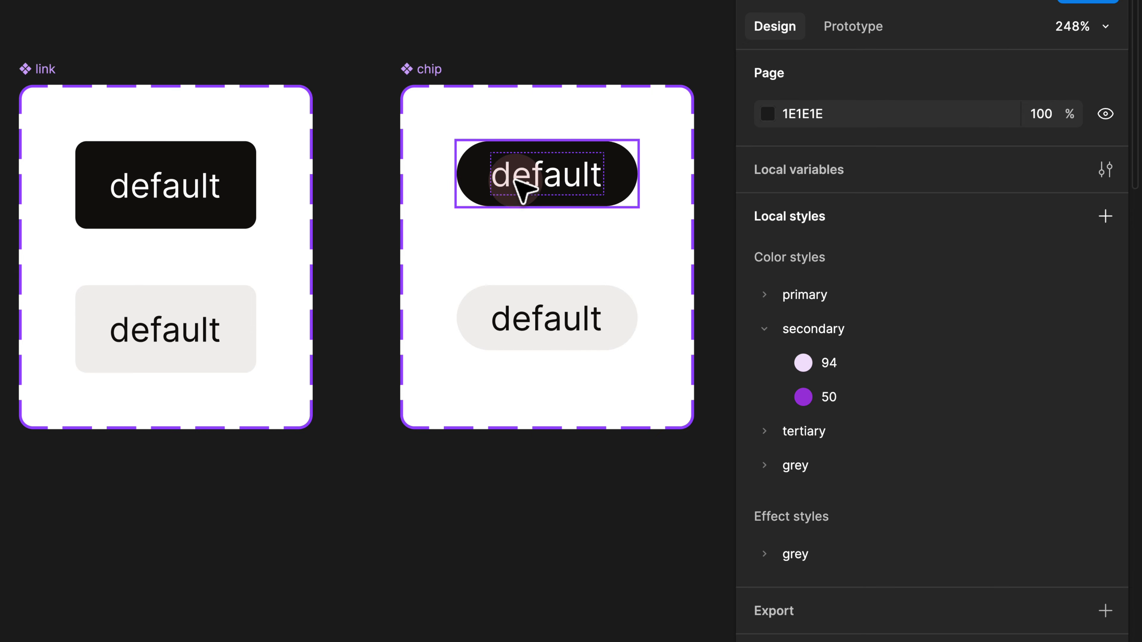
{"action": "left_click", "coordinate": [533, 187]}
{"action": "scroll", "coordinate": [774, 292], "scroll_direction": "down", "scroll_amount": 10}
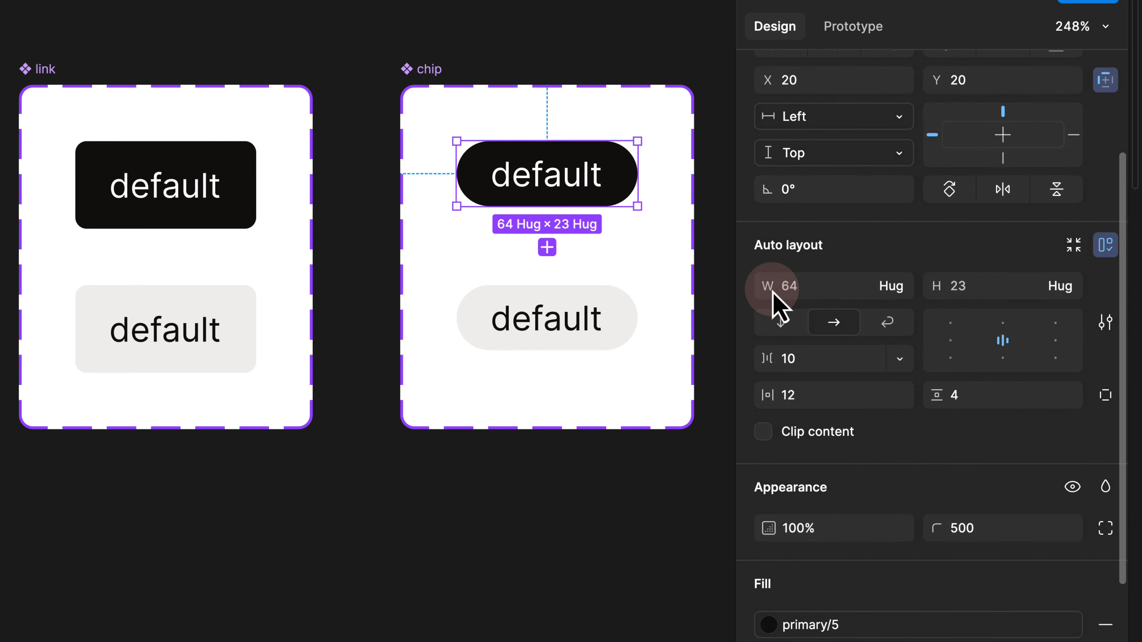
{"action": "left_click", "coordinate": [782, 425]}
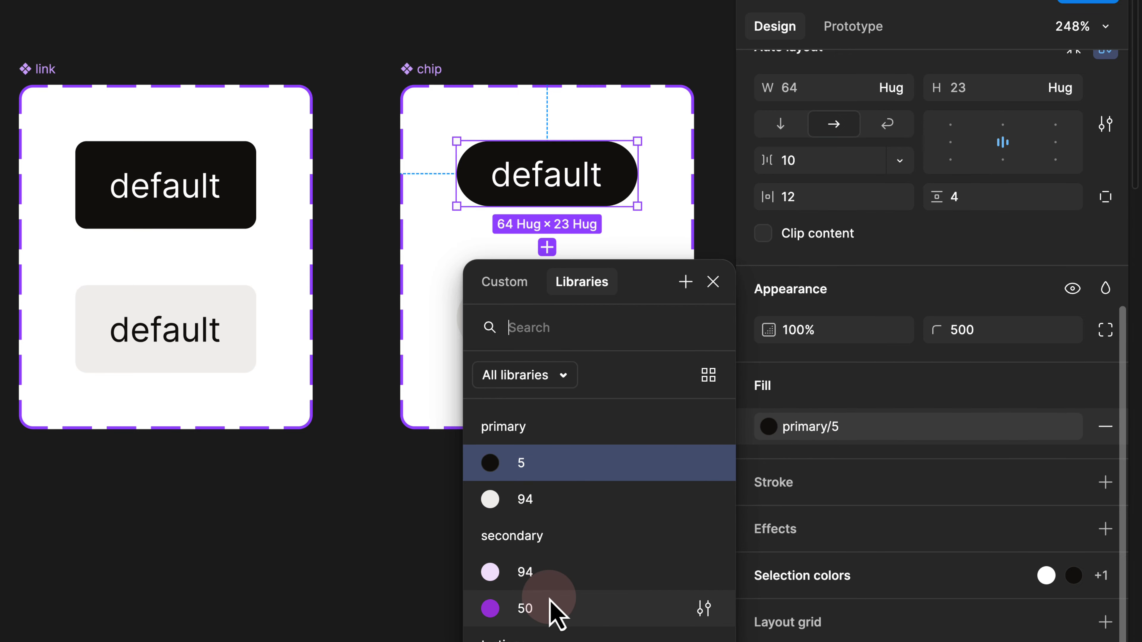
{"action": "left_click", "coordinate": [550, 581]}
Apply the secondary/50 color style to the label text in the light purple chip variant.
{"action": "double_click", "coordinate": [569, 180]}
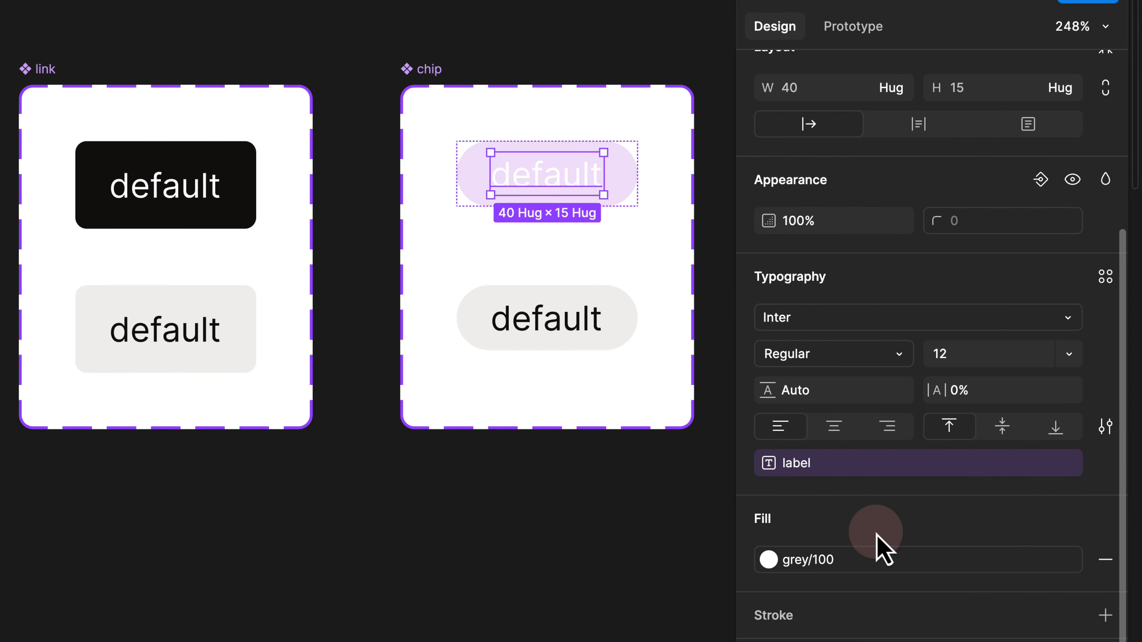
{"action": "left_click", "coordinate": [873, 548]}
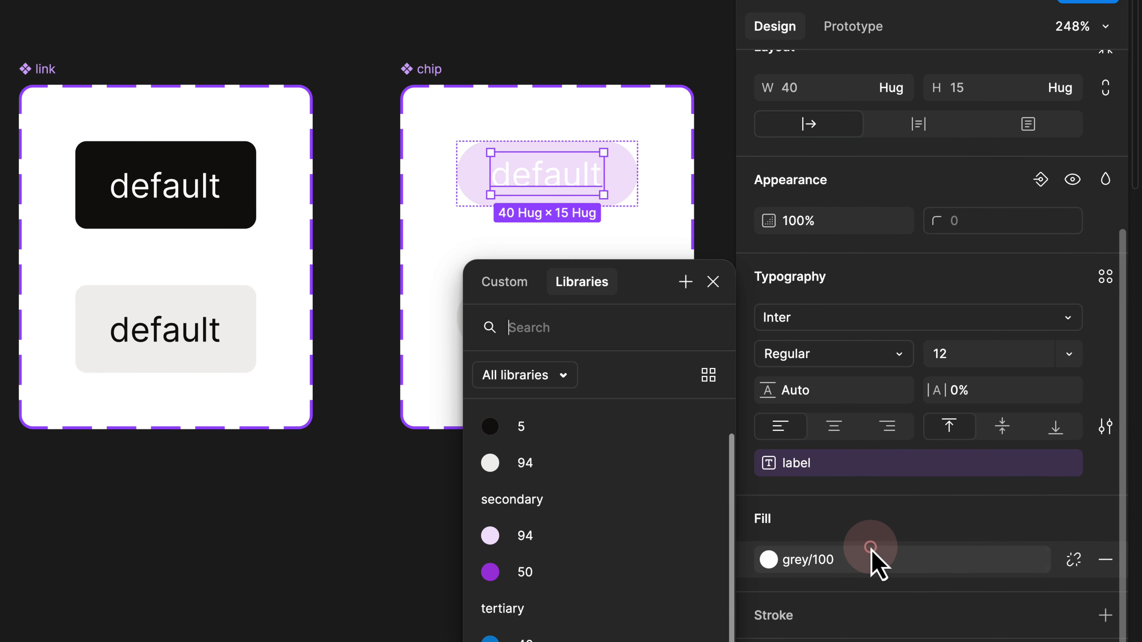
{"action": "left_click", "coordinate": [532, 576]}
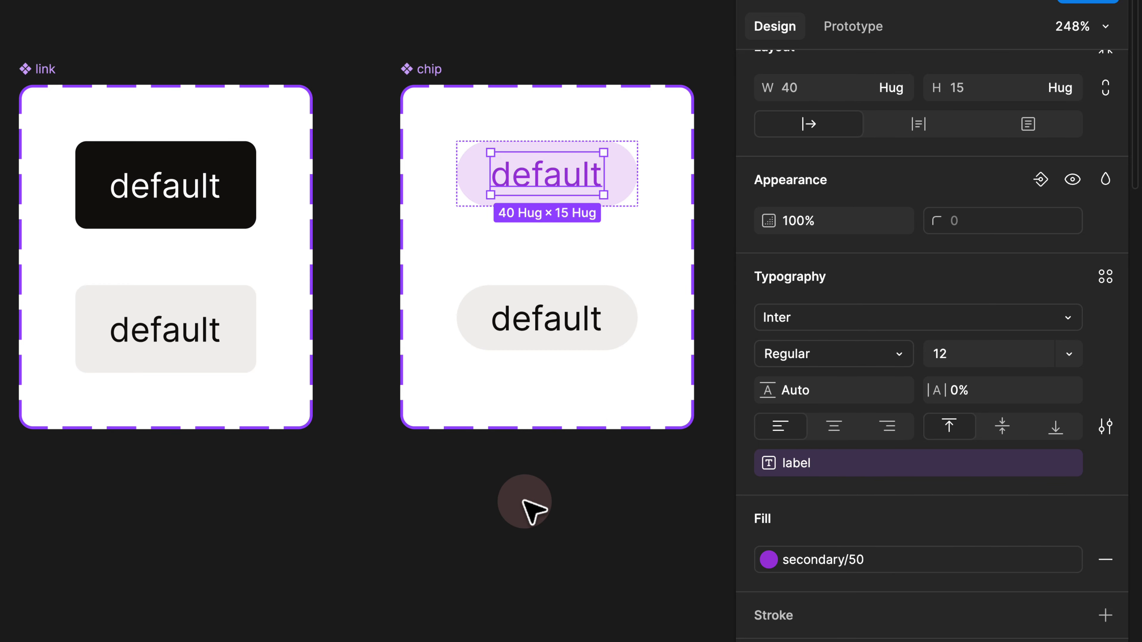
{"action": "left_click", "coordinate": [539, 466]}
Apply the tertiary/40 color style to the fill of the grey black=false chip variant.
{"action": "left_click", "coordinate": [567, 332]}
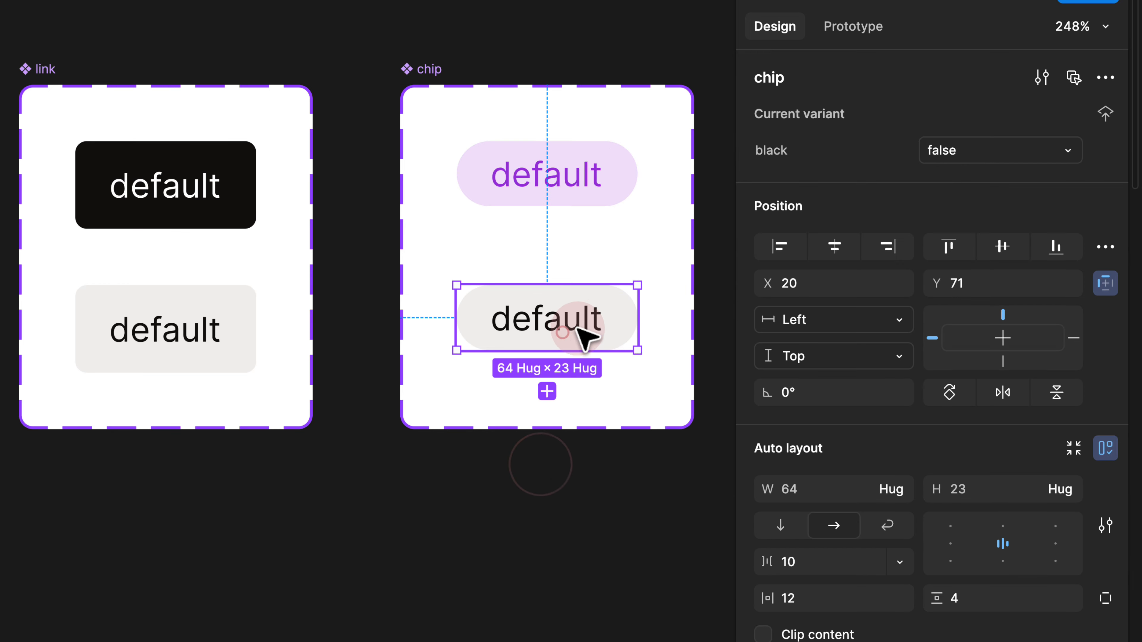
{"action": "scroll", "coordinate": [843, 405], "scroll_direction": "down", "scroll_amount": 5}
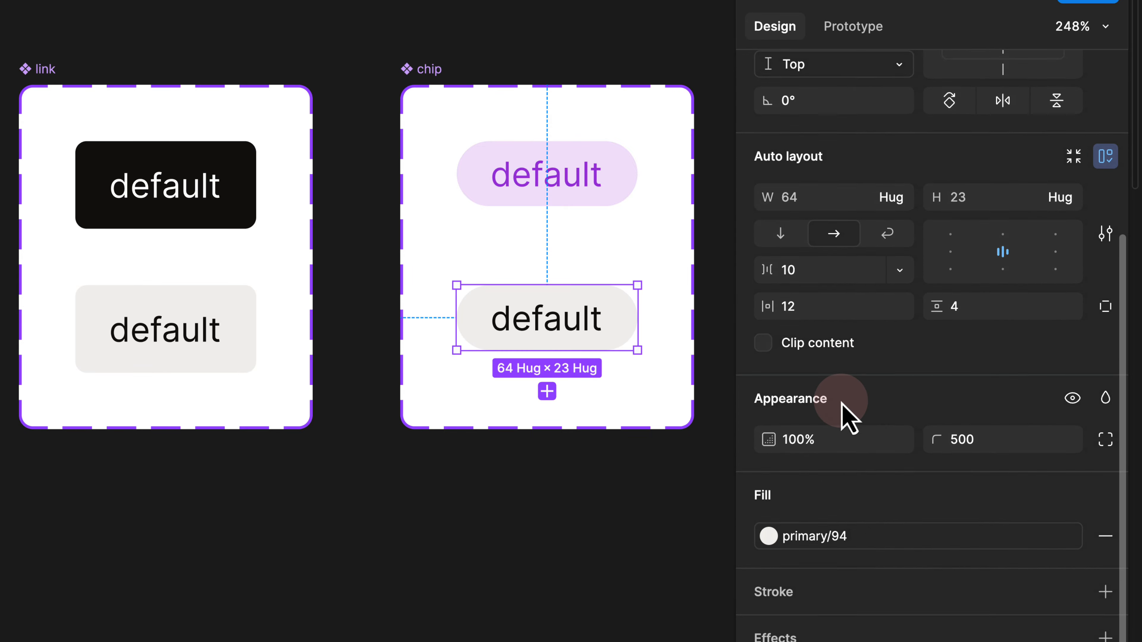
{"action": "left_click", "coordinate": [884, 495]}
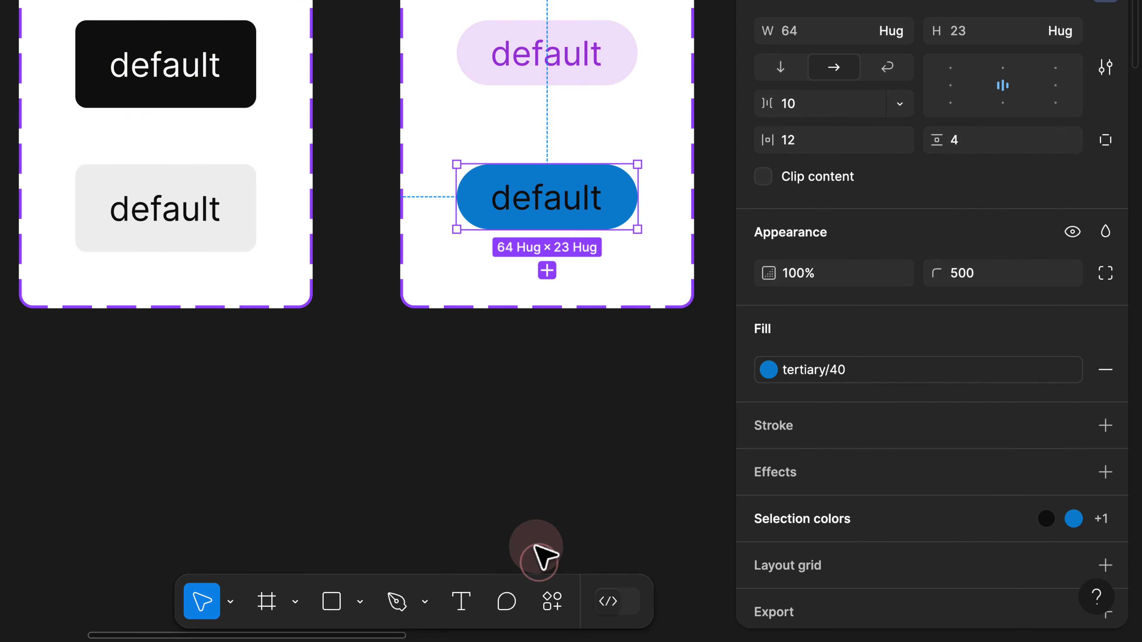
Apply the grey/100 color style to the label text of the blue chip variant.
{"action": "left_click", "coordinate": [583, 205]}
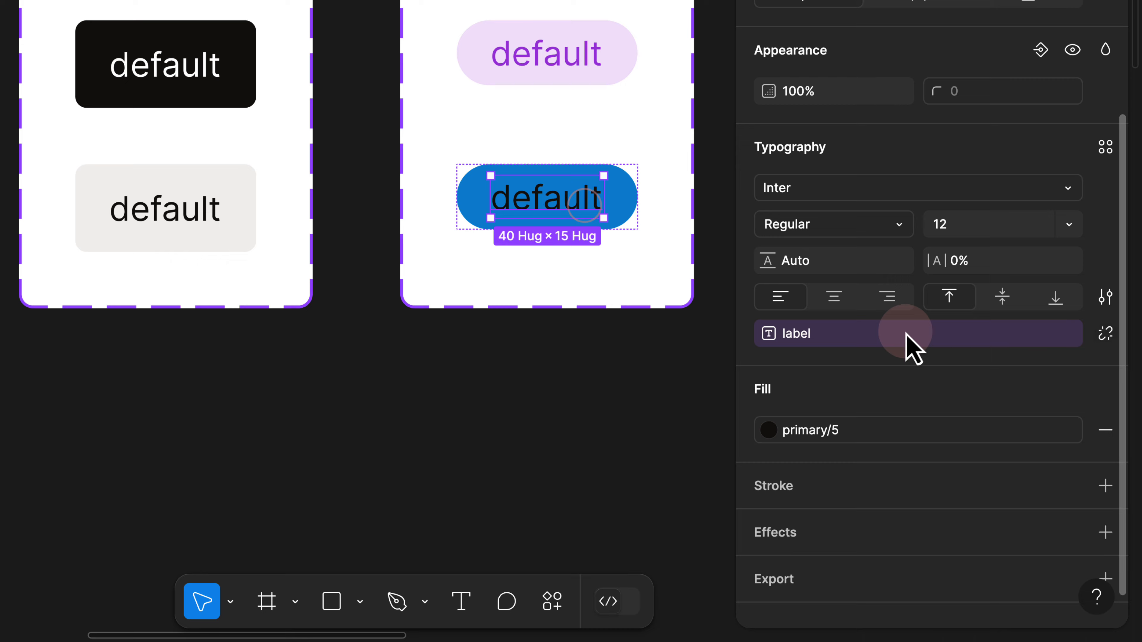
{"action": "left_click", "coordinate": [824, 430]}
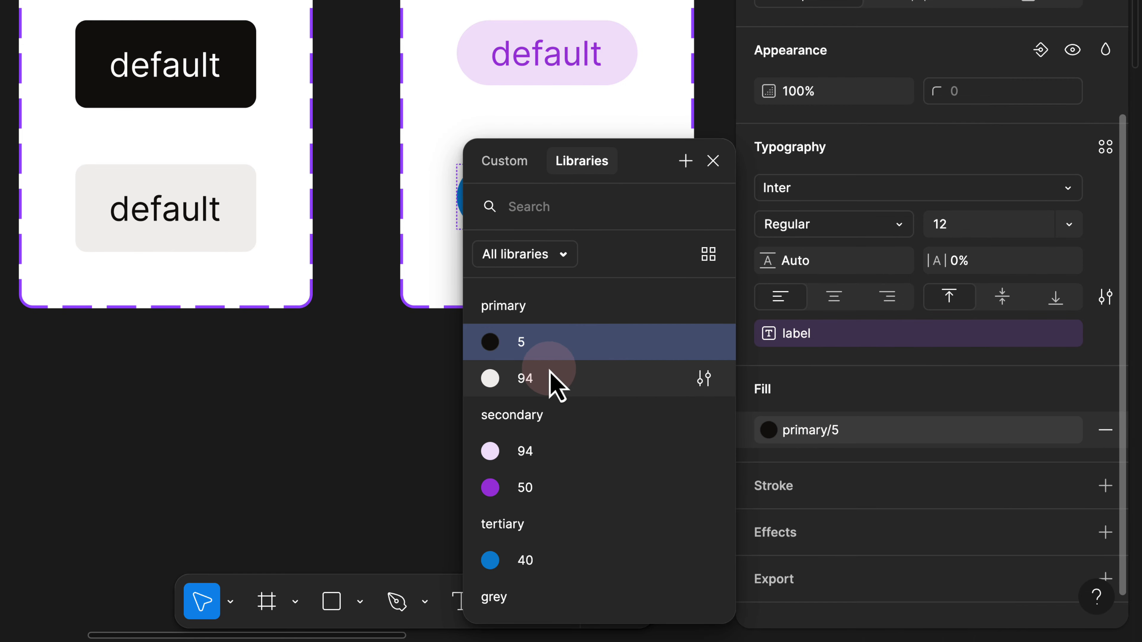
{"action": "scroll", "coordinate": [543, 602], "scroll_direction": "down", "scroll_amount": 1}
{"action": "left_click", "coordinate": [543, 602]}
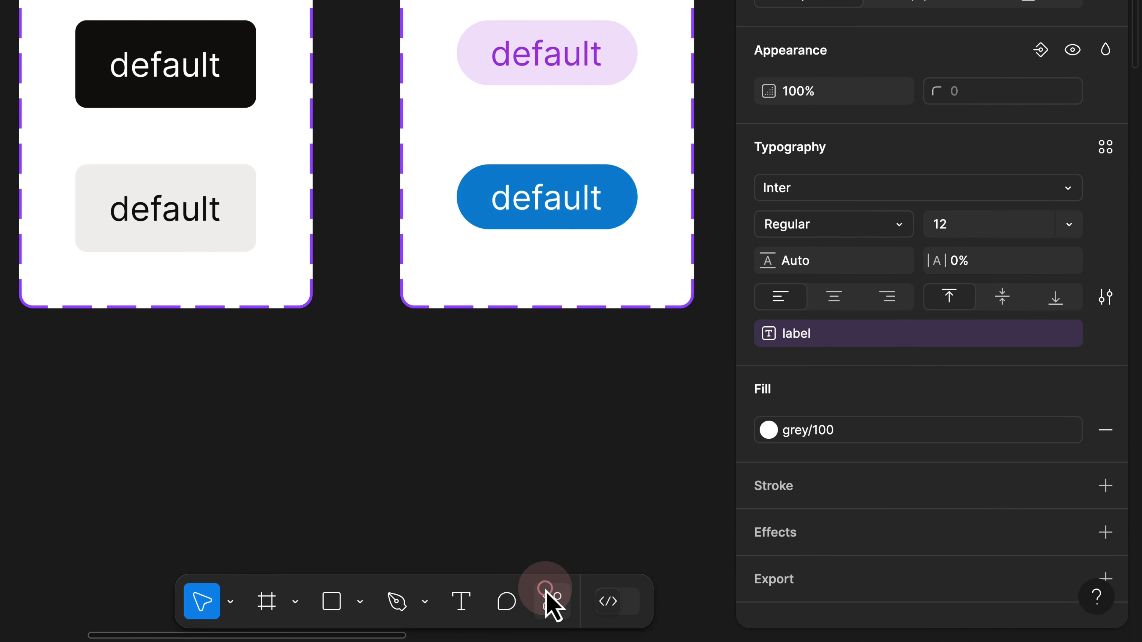
{"action": "left_click", "coordinate": [526, 86]}
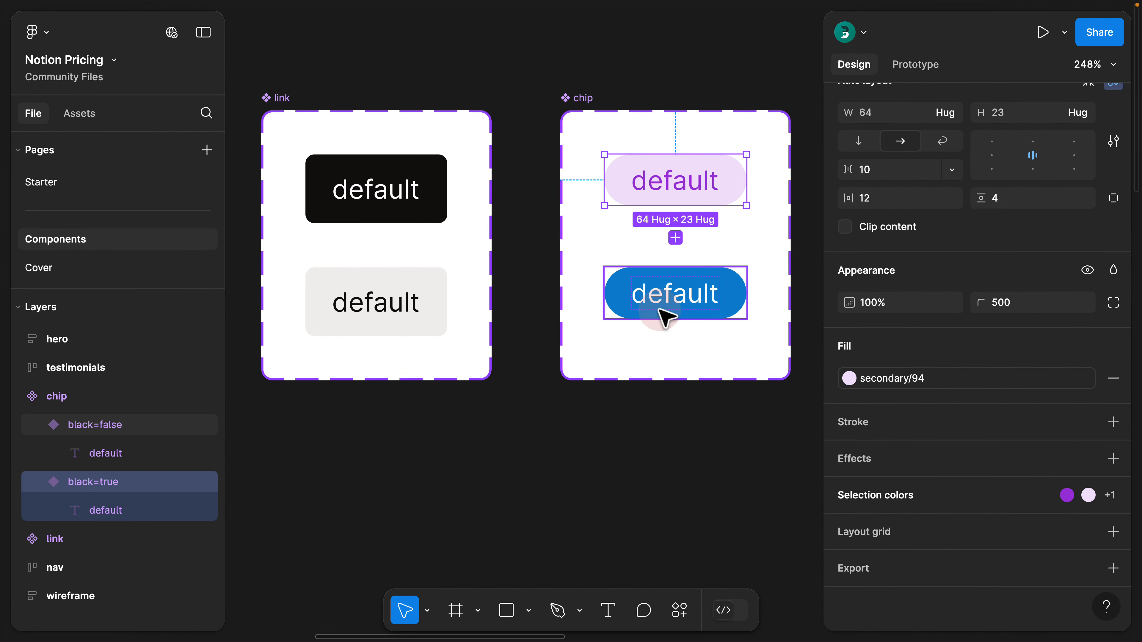
{"action": "left_click", "coordinate": [530, 223]}
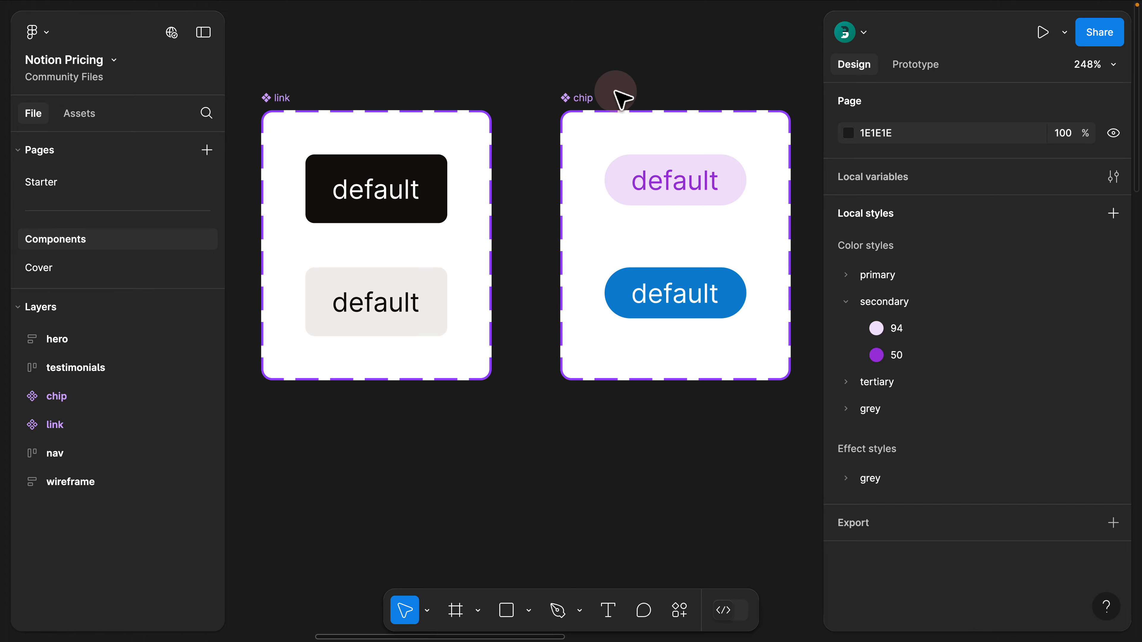
Rename the chip component set's black variant property to "purple".
{"action": "left_click", "coordinate": [586, 97]}
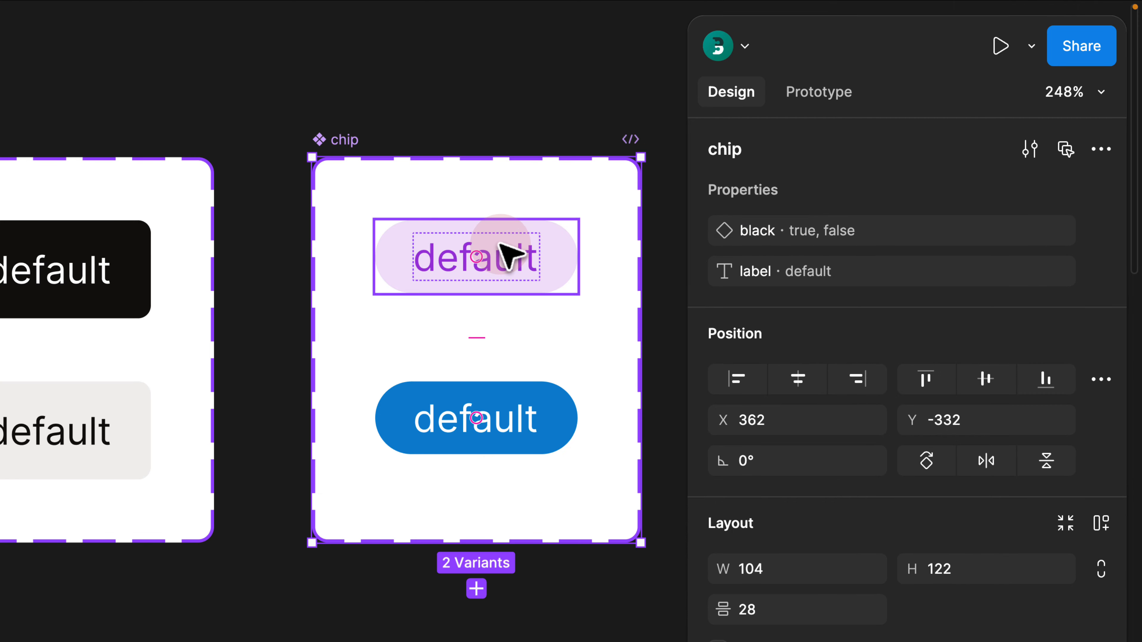
{"action": "double_click", "coordinate": [761, 232]}
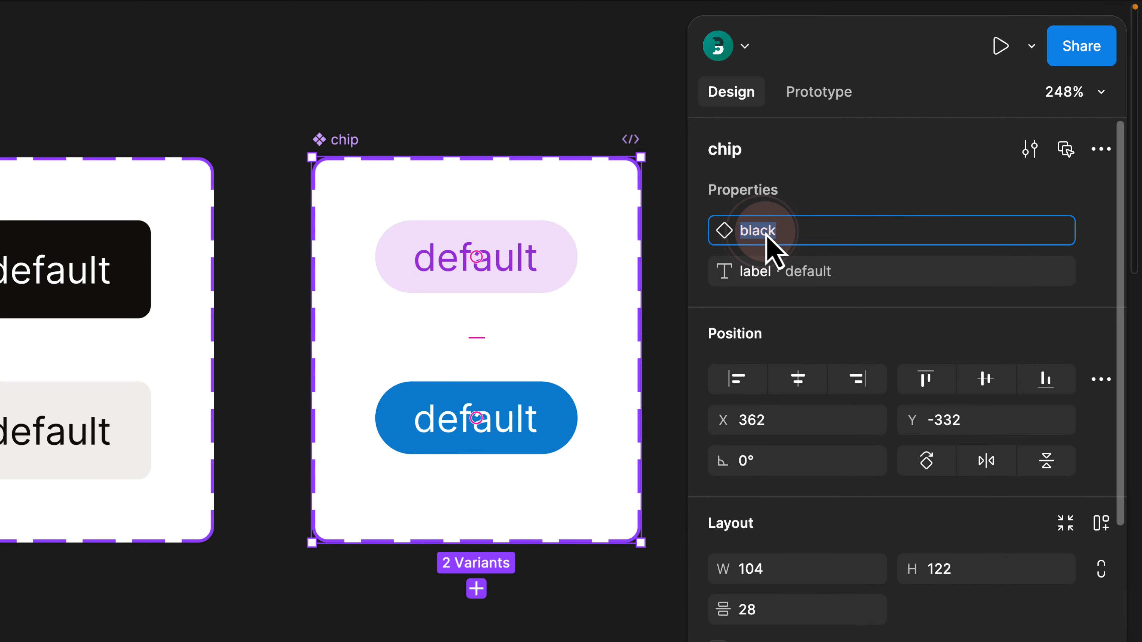
{"action": "type", "text": "purple"}
{"action": "key", "text": "Return"}
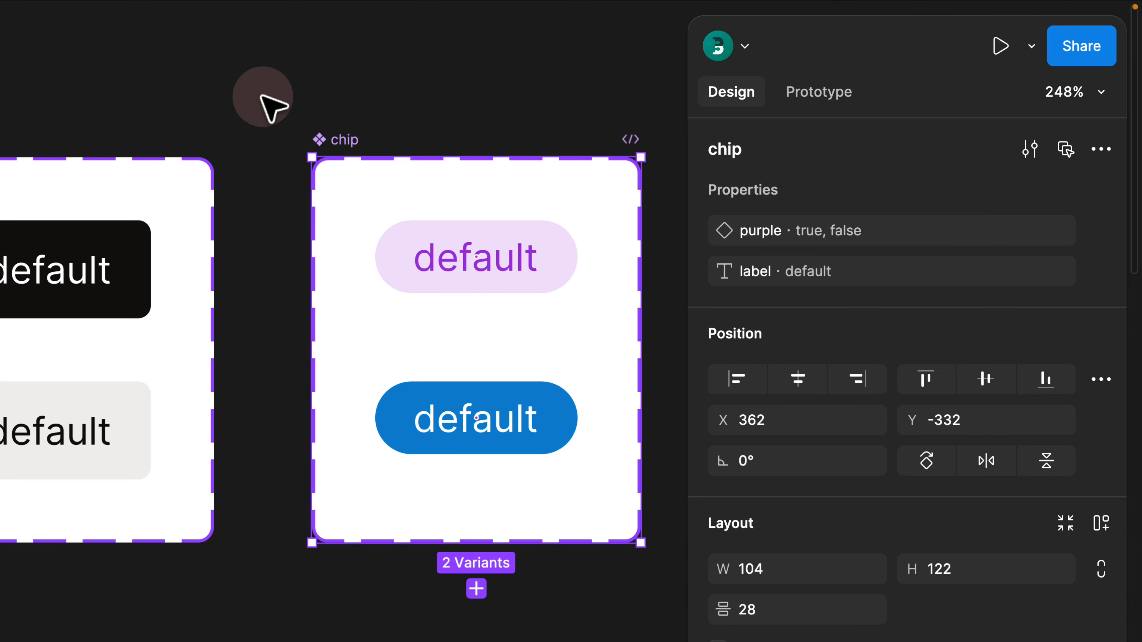
{"action": "left_click", "coordinate": [273, 108]}
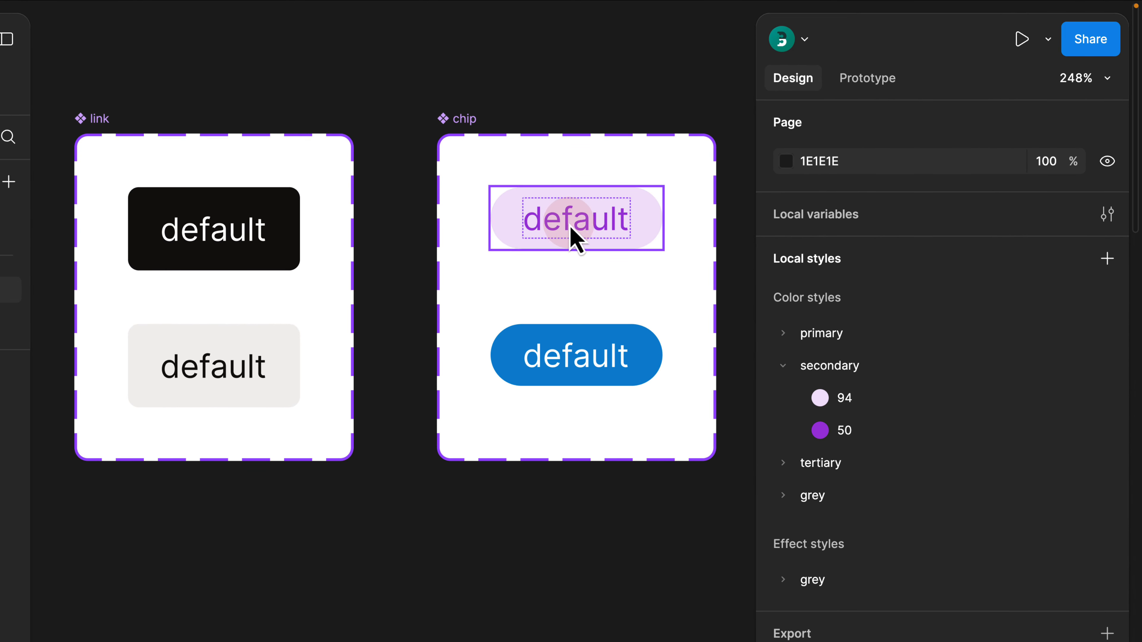
Place a purple chip instance below the component sets and test its properties by toggling purple and setting the label to "default sda asd".
{"action": "left_click_drag", "start_coordinate": [575, 239], "coordinate": [417, 596]}
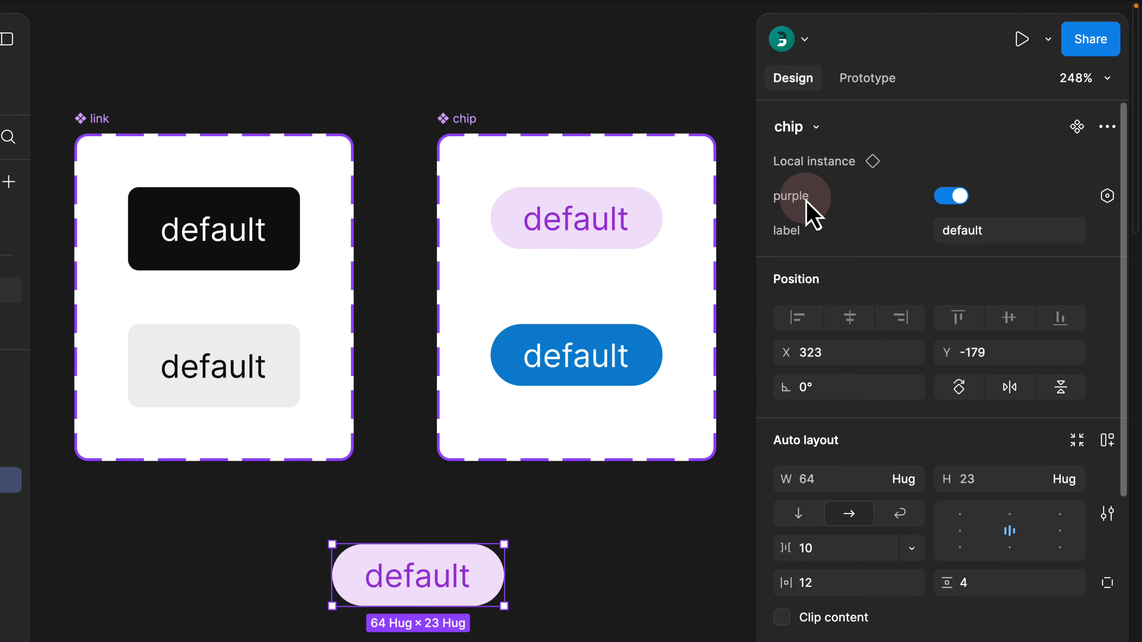
{"action": "left_click", "coordinate": [949, 196]}
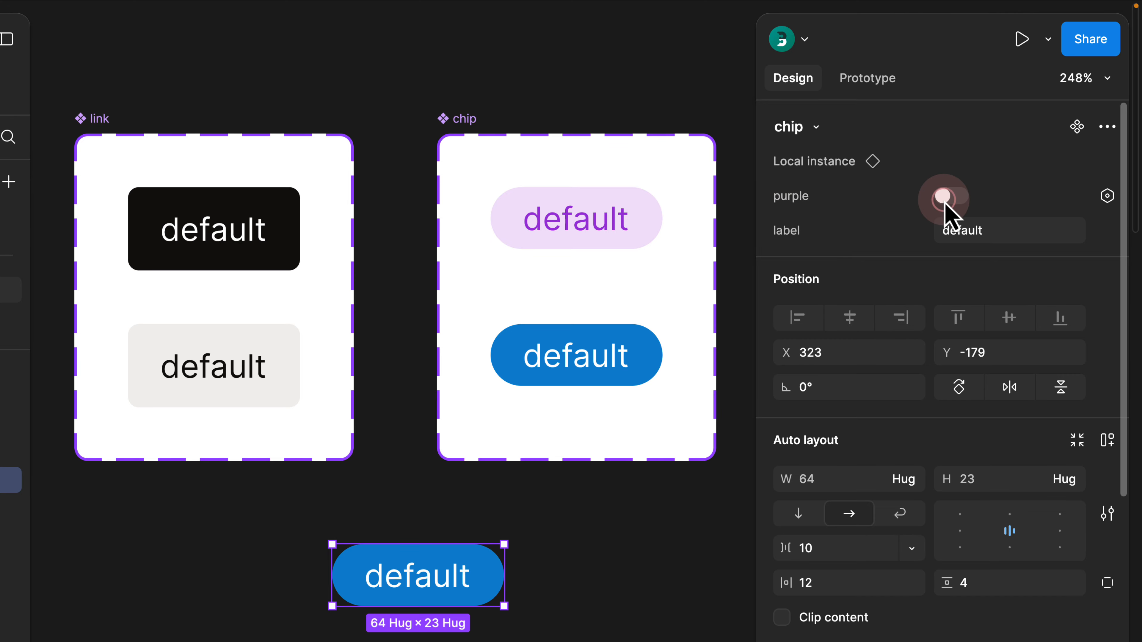
{"action": "left_click", "coordinate": [949, 196]}
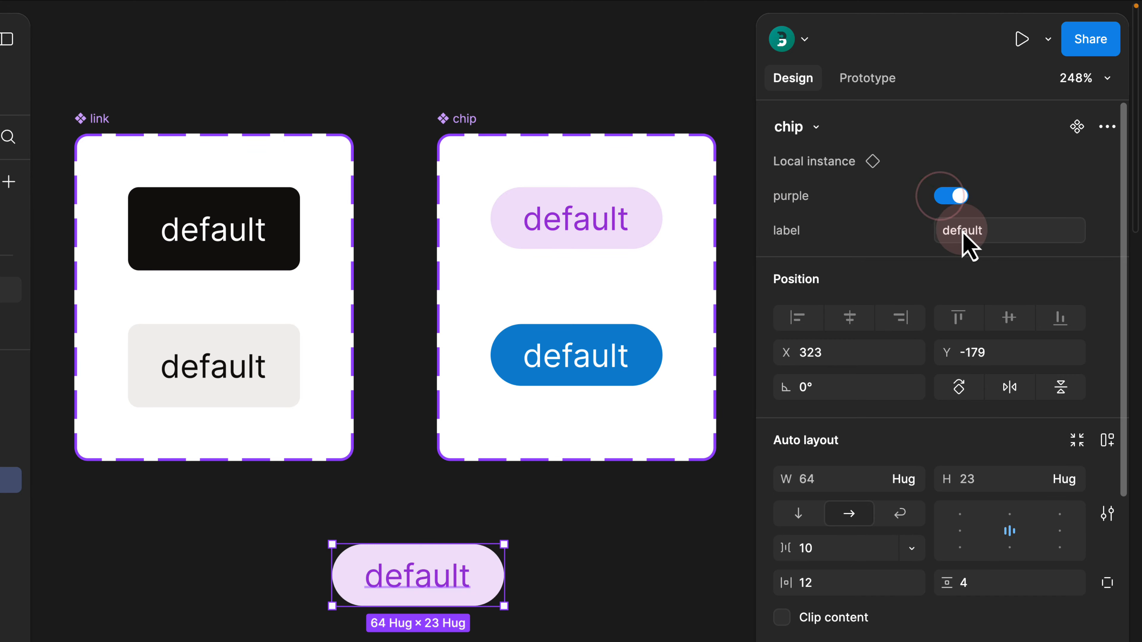
{"action": "type", "text": "a asd"}
{"action": "left_click", "coordinate": [568, 563]}
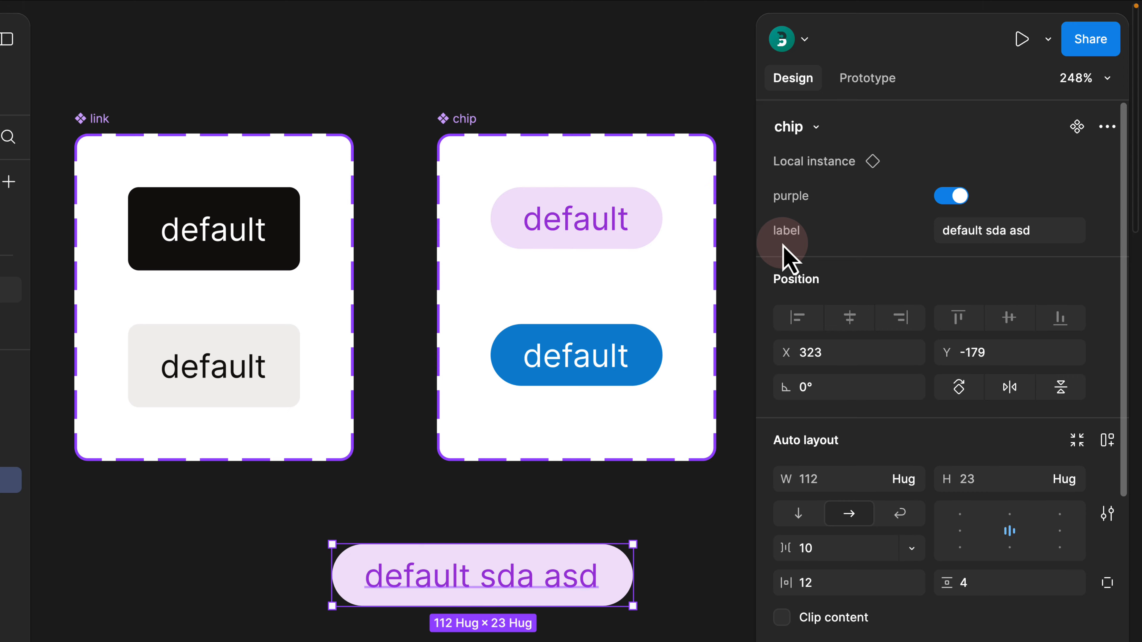
Try swapping the chip instance to the link component, toggling its black property off and on, and swap it back to chip.
{"action": "left_click", "coordinate": [820, 128]}
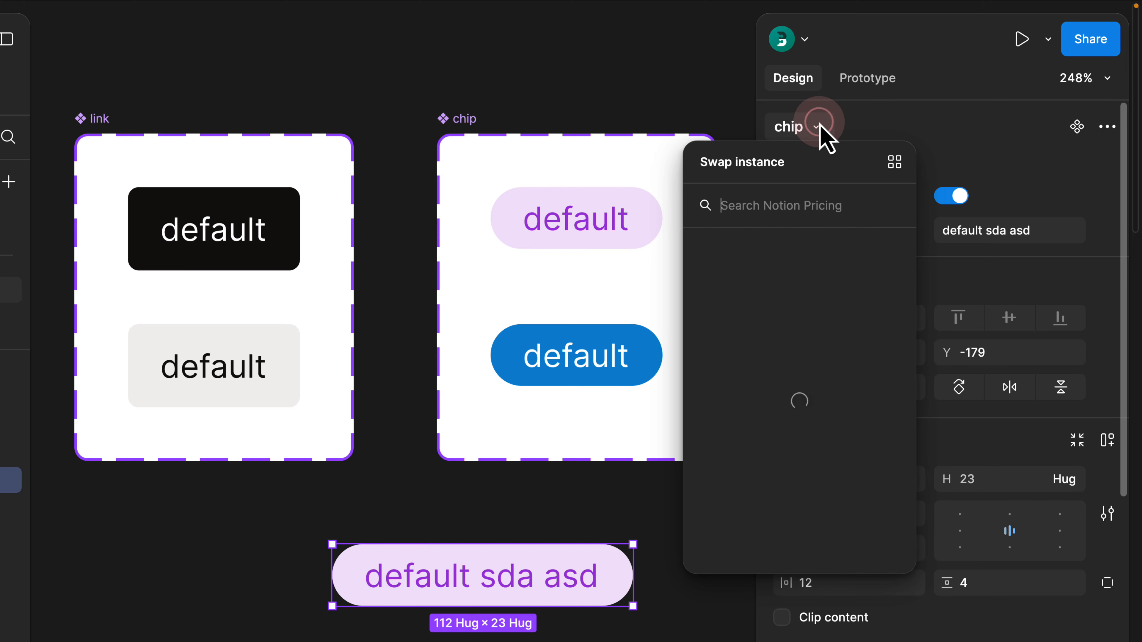
{"action": "left_click", "coordinate": [742, 328]}
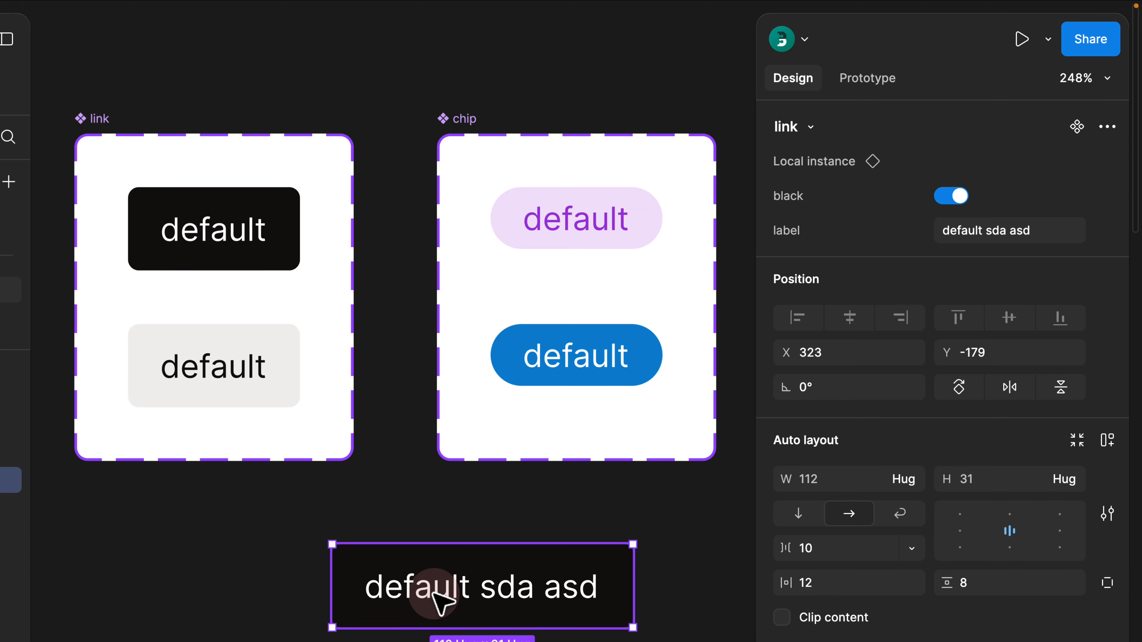
{"action": "left_click", "coordinate": [949, 198]}
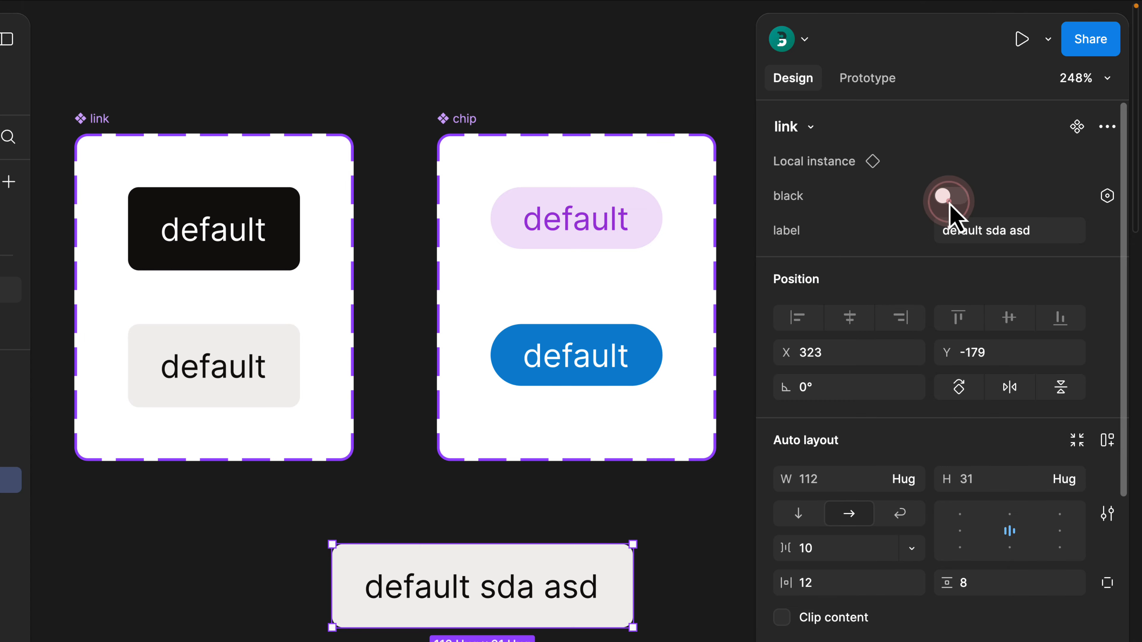
{"action": "left_click", "coordinate": [948, 198]}
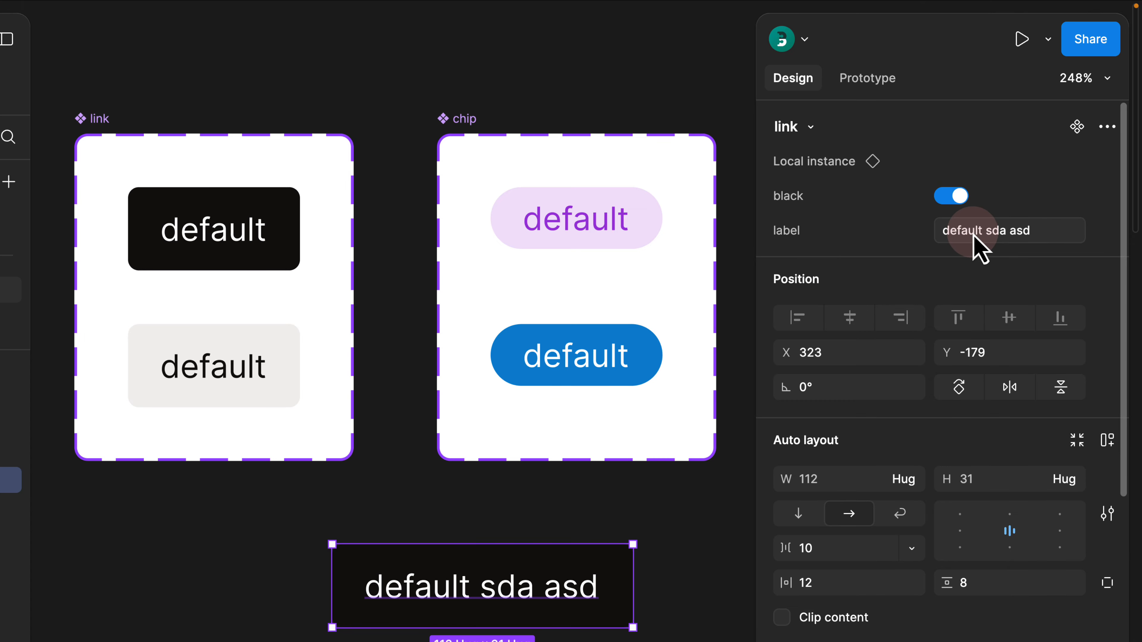
{"action": "left_click", "coordinate": [804, 130]}
{"action": "left_click", "coordinate": [746, 289]}
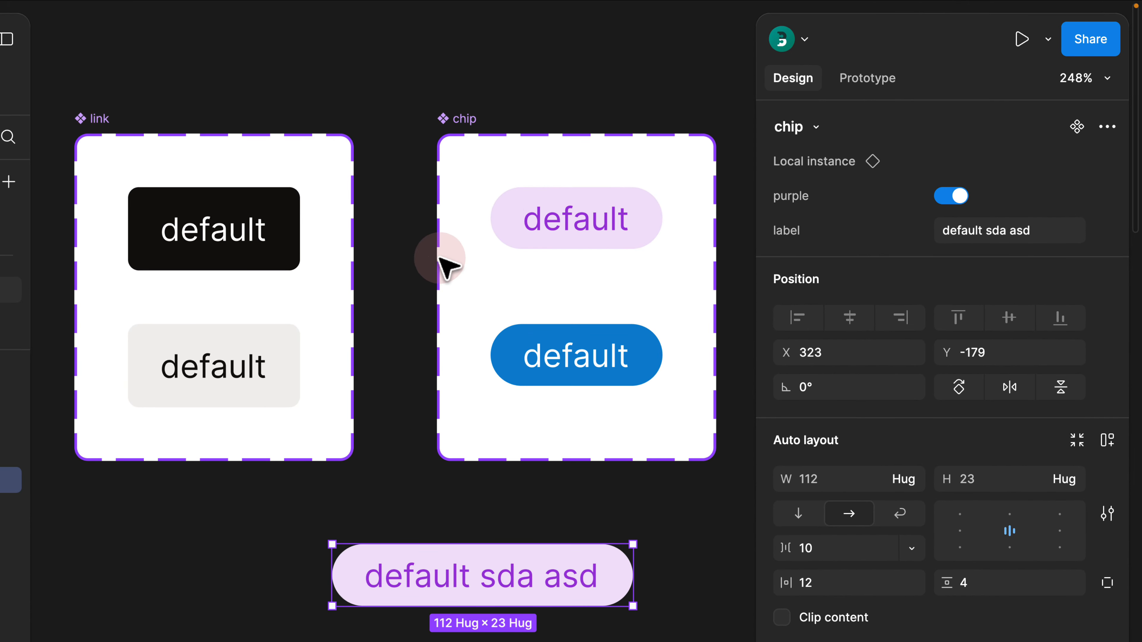
Inspect the settings of the label text layer inside the light purple chip variant.
{"action": "double_click", "coordinate": [617, 225]}
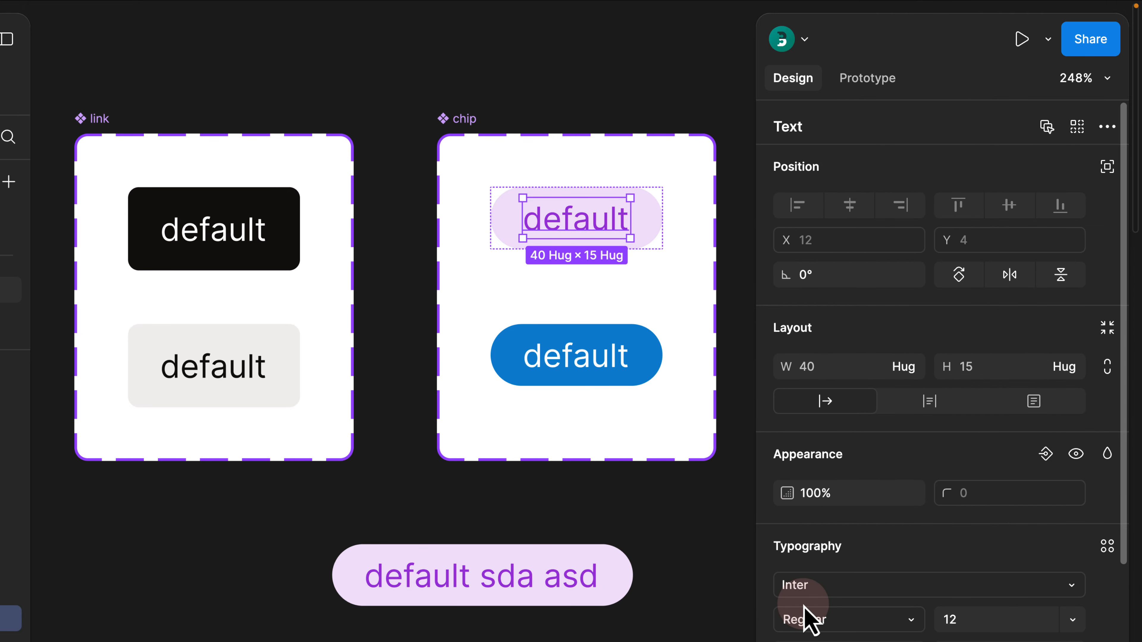
{"action": "scroll", "coordinate": [806, 620], "scroll_direction": "down", "scroll_amount": 4}
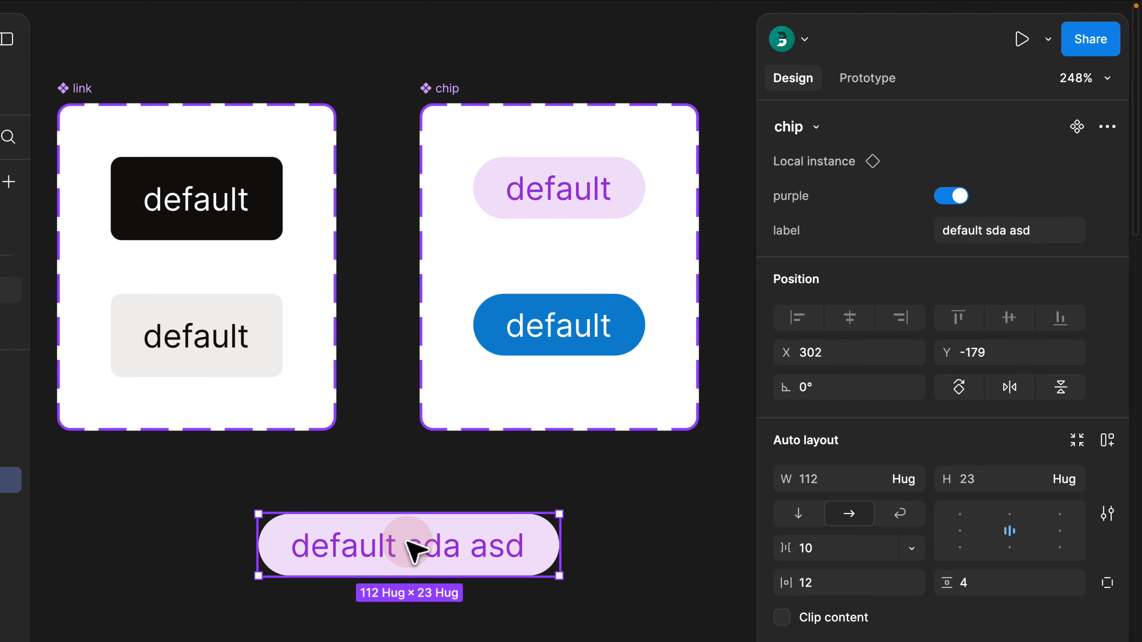
{"action": "left_click", "coordinate": [400, 441]}
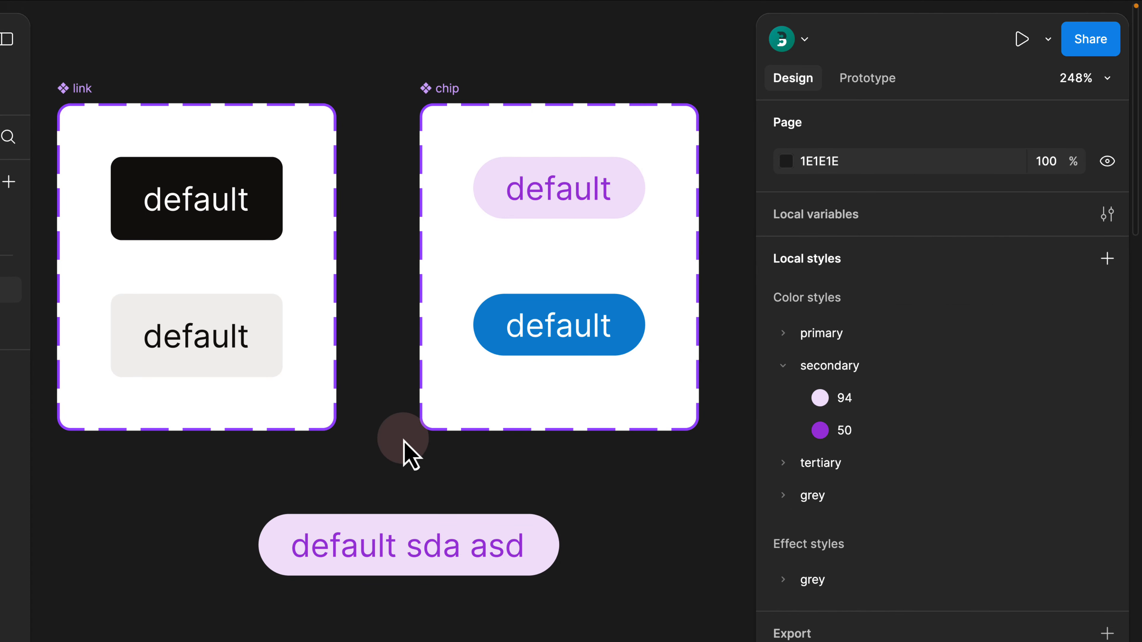
Rename the chip component set's label text property to "Label" with a capital L.
{"action": "left_click", "coordinate": [447, 98]}
{"action": "double_click", "coordinate": [814, 223]}
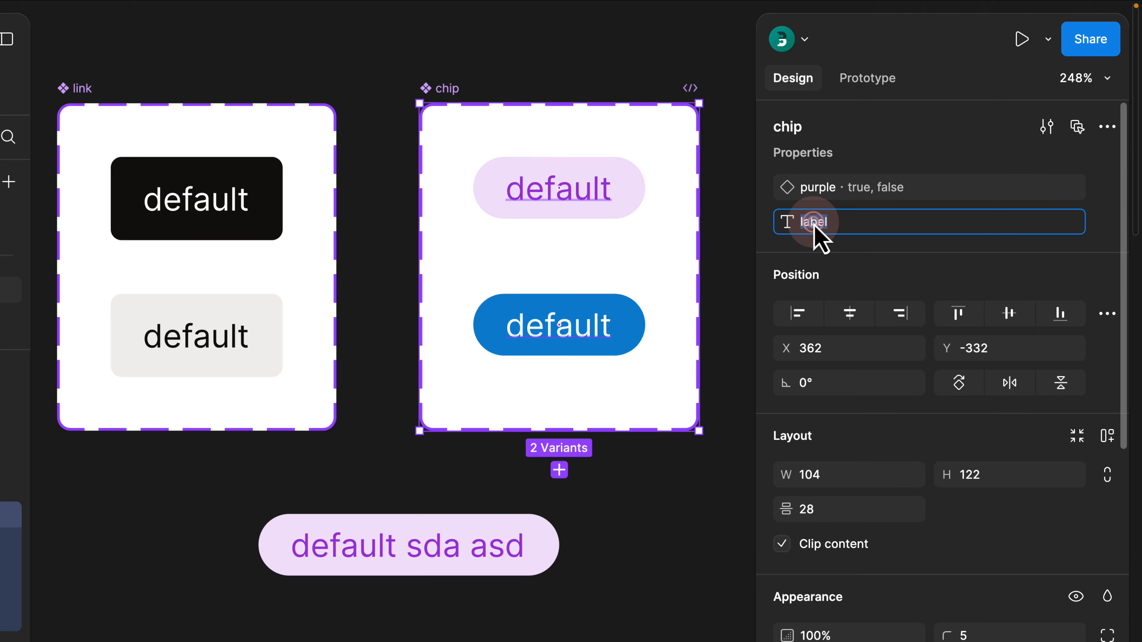
{"action": "left_click", "coordinate": [813, 223]}
{"action": "left_click", "coordinate": [803, 224]}
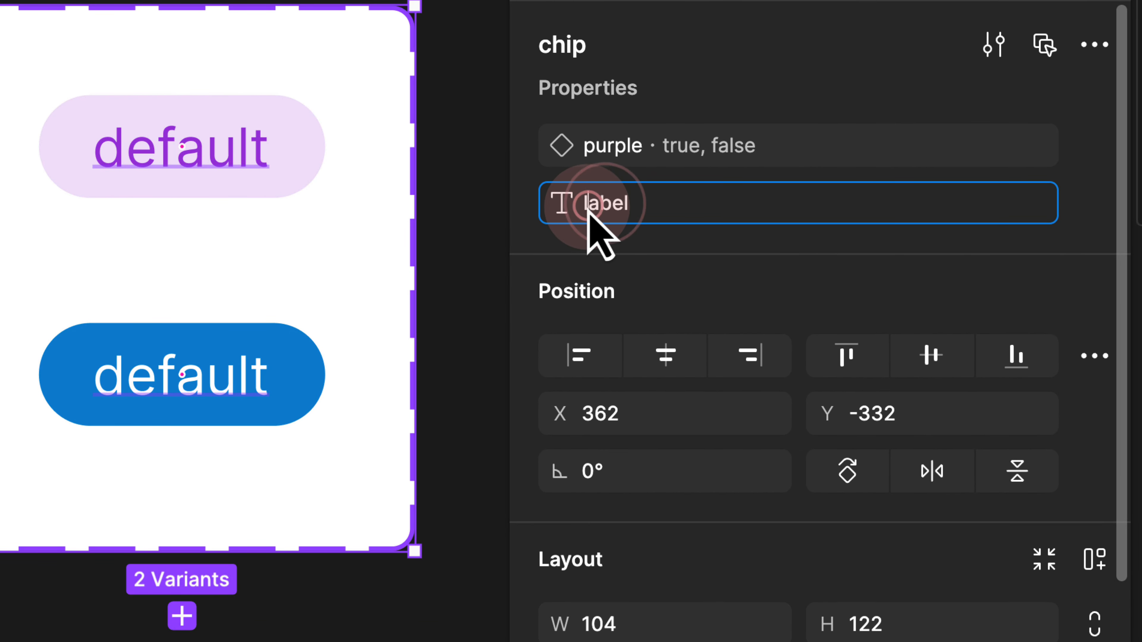
{"action": "left_click", "coordinate": [580, 207]}
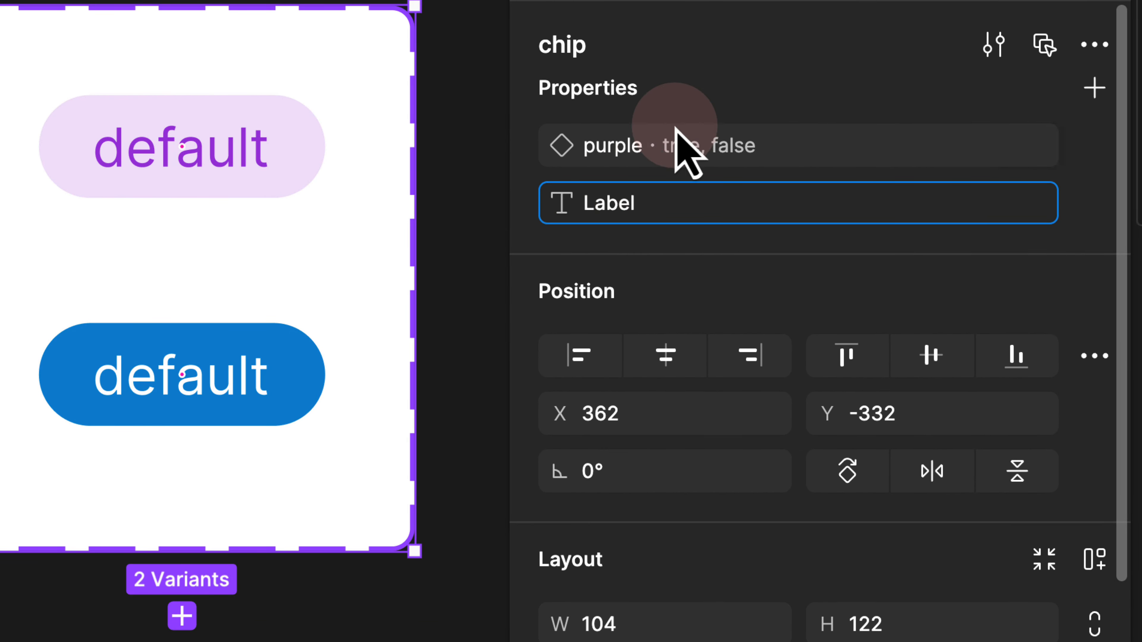
{"action": "left_click", "coordinate": [464, 246]}
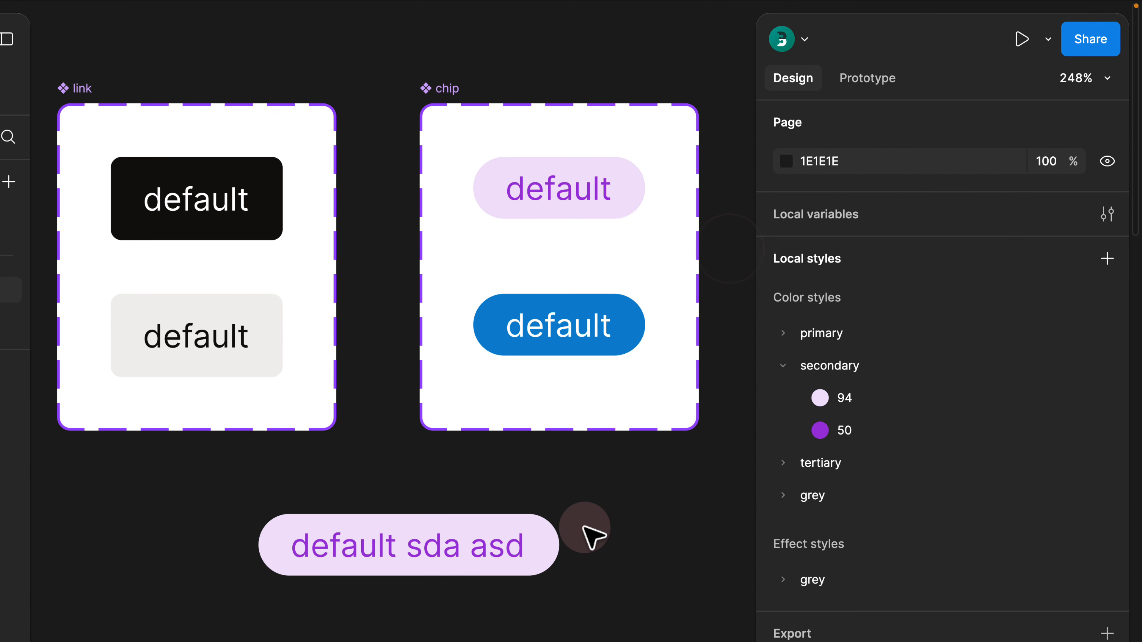
Try swapping the chip instance to the link component with the mismatched property name, and undo the swap.
{"action": "left_click", "coordinate": [479, 529]}
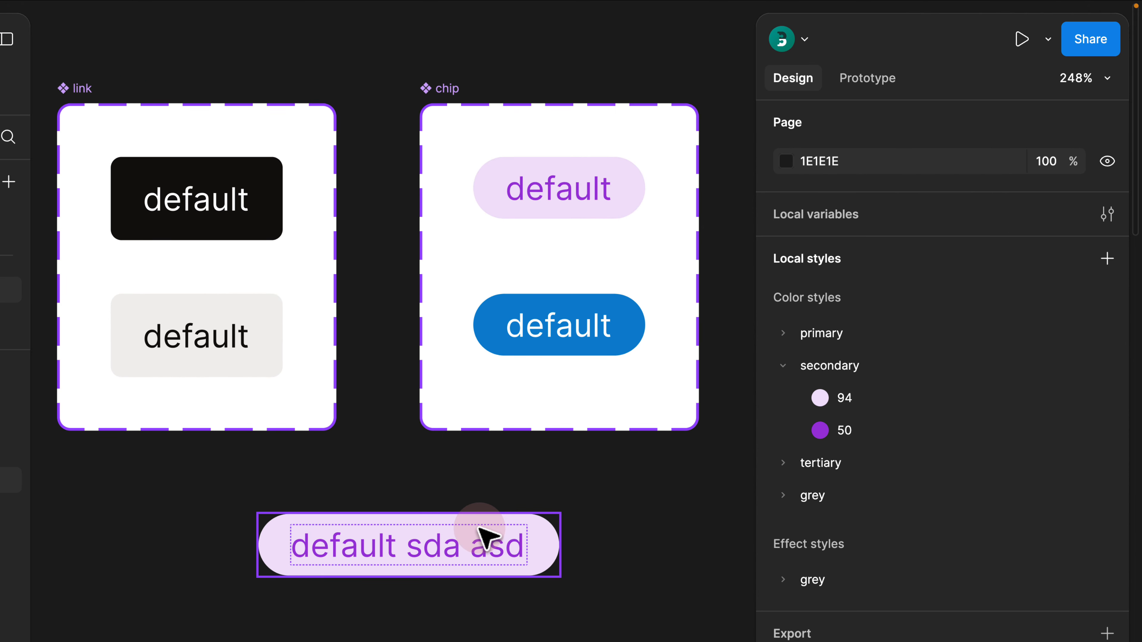
{"action": "left_click", "coordinate": [816, 128]}
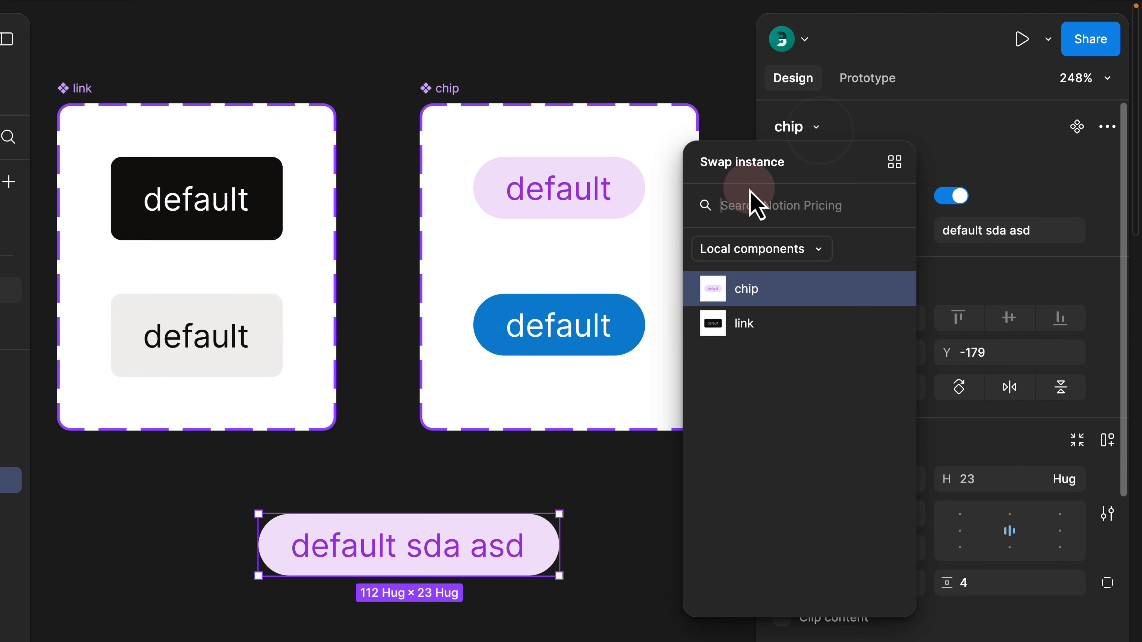
{"action": "left_click", "coordinate": [746, 324]}
{"action": "left_click", "coordinate": [483, 504]}
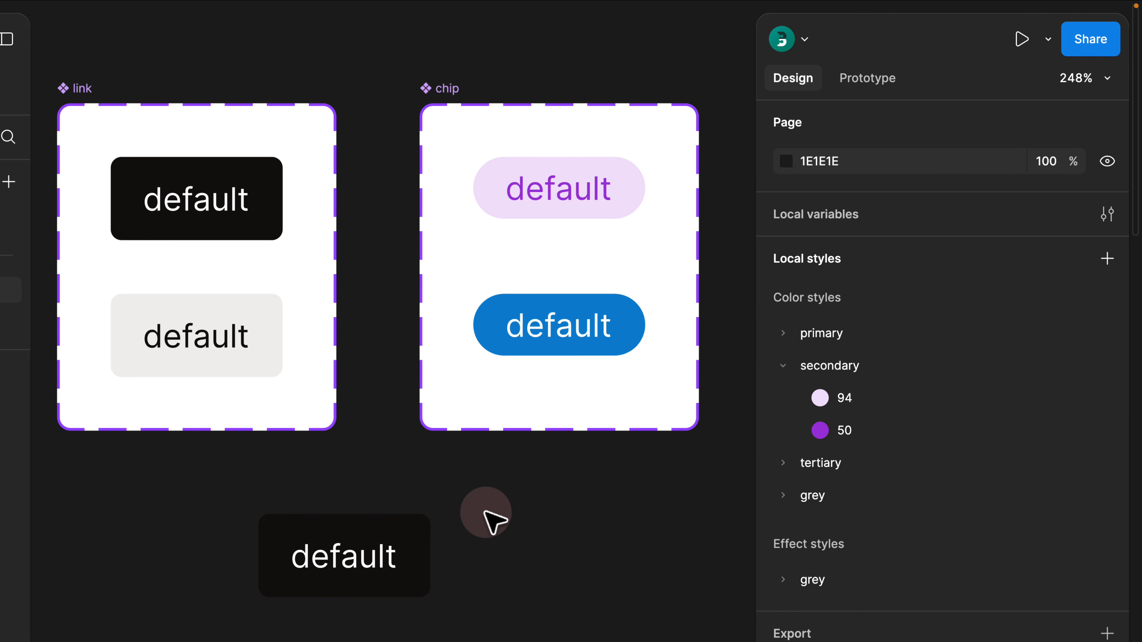
{"action": "key", "text": "ctrl+z"}
{"action": "key", "text": "ctrl+z"}
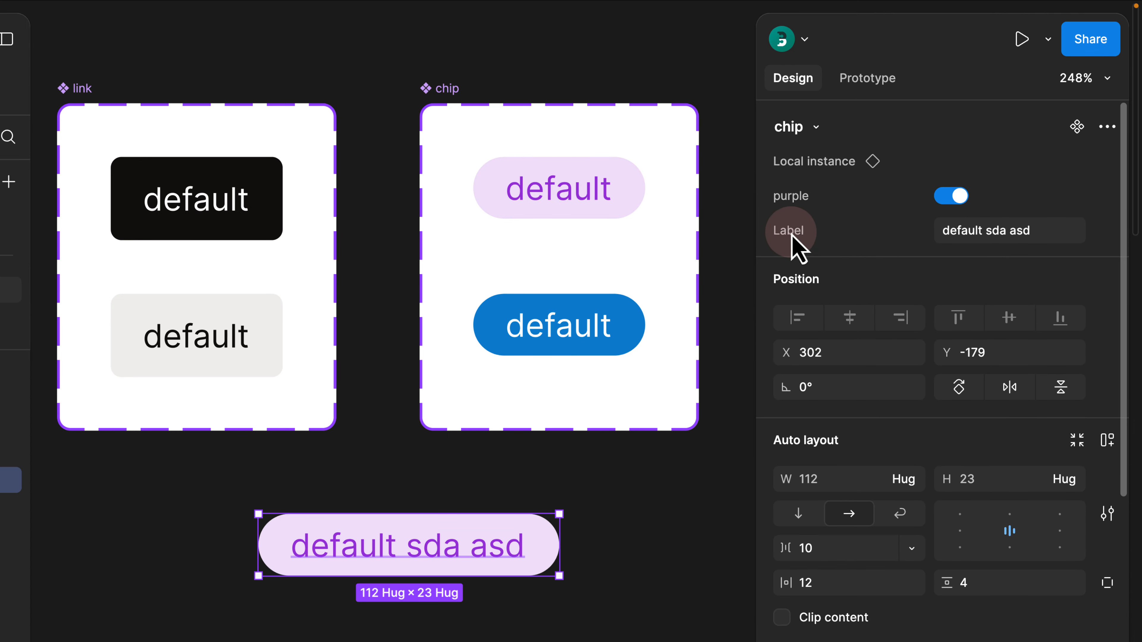
Rename the chip set's text property back to lowercase "label" and compare it with the link set's properties.
{"action": "left_click", "coordinate": [427, 88]}
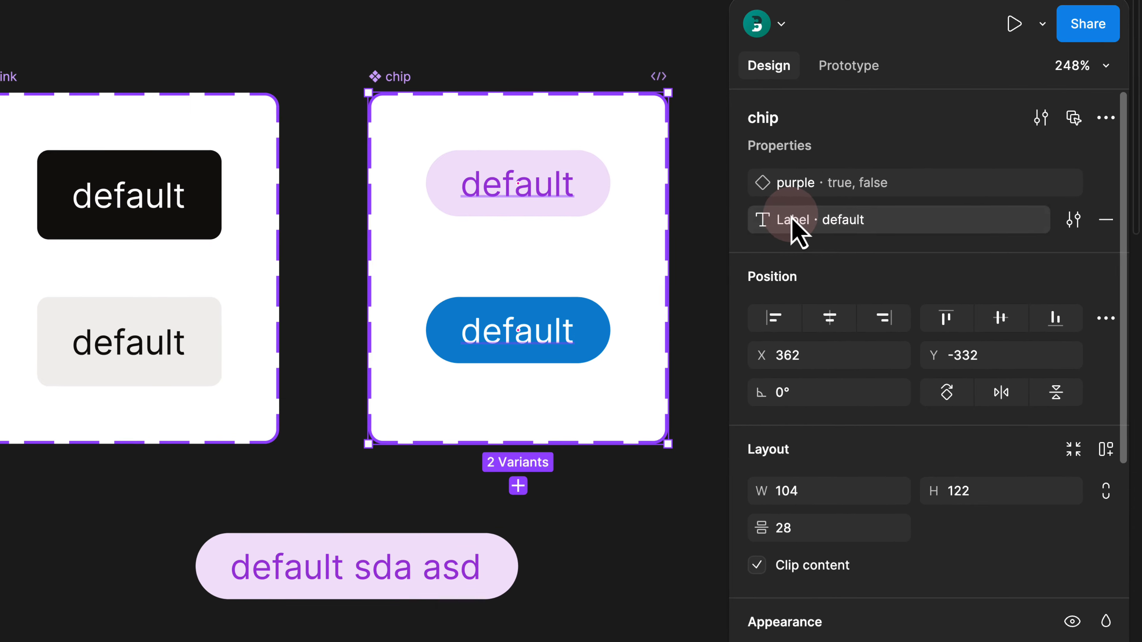
{"action": "double_click", "coordinate": [814, 225]}
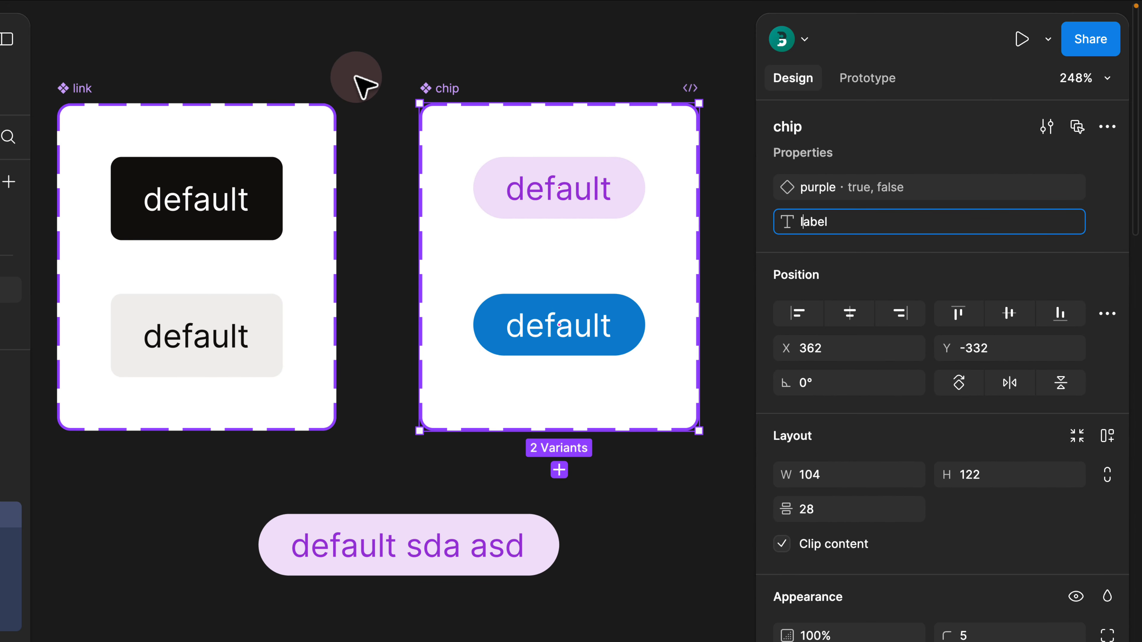
{"action": "left_click", "coordinate": [364, 86]}
{"action": "left_click", "coordinate": [84, 94]}
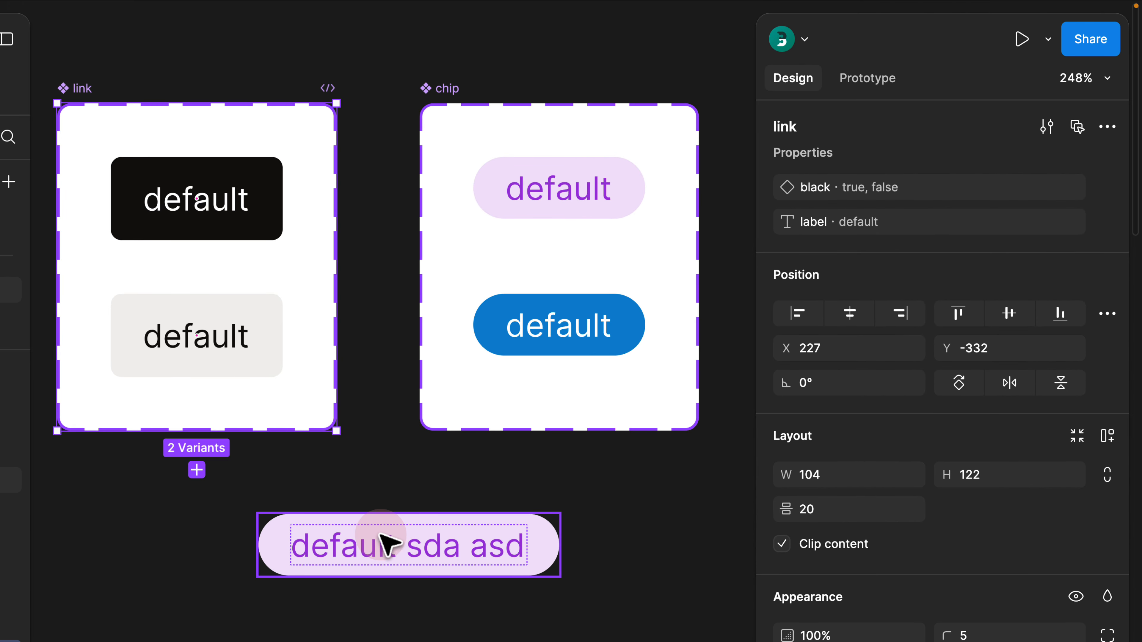
Set the chip instance's label to "Sign Up" and swap the instance to the link component.
{"action": "left_click", "coordinate": [355, 542]}
{"action": "left_click", "coordinate": [998, 233]}
{"action": "type", "text": "Sign Up"}
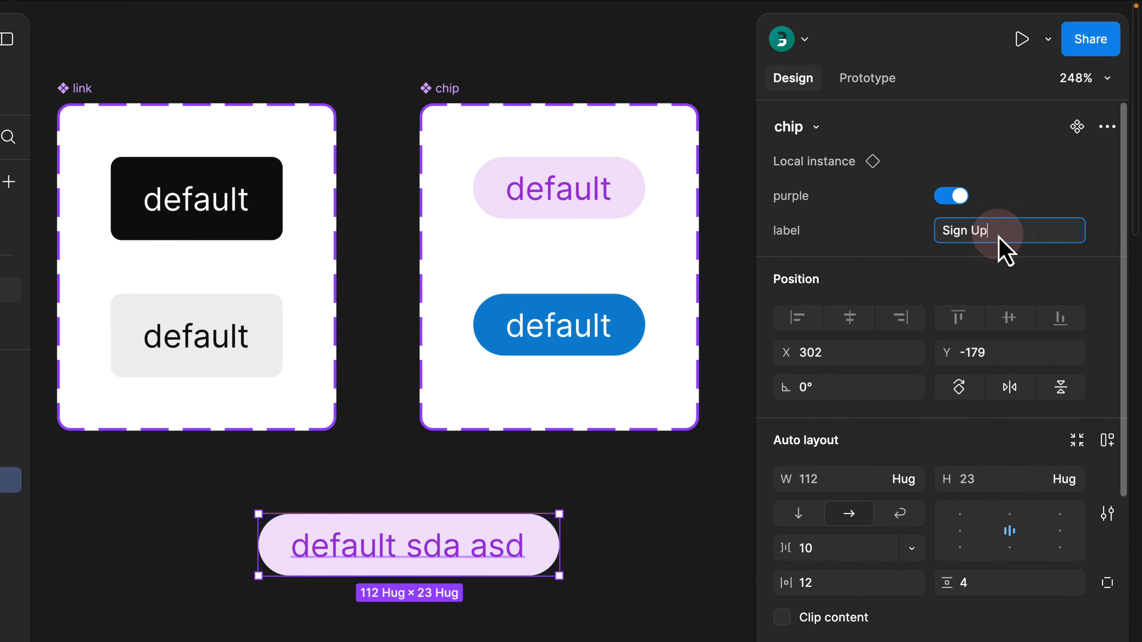
{"action": "key", "text": "Return"}
{"action": "left_click", "coordinate": [816, 127]}
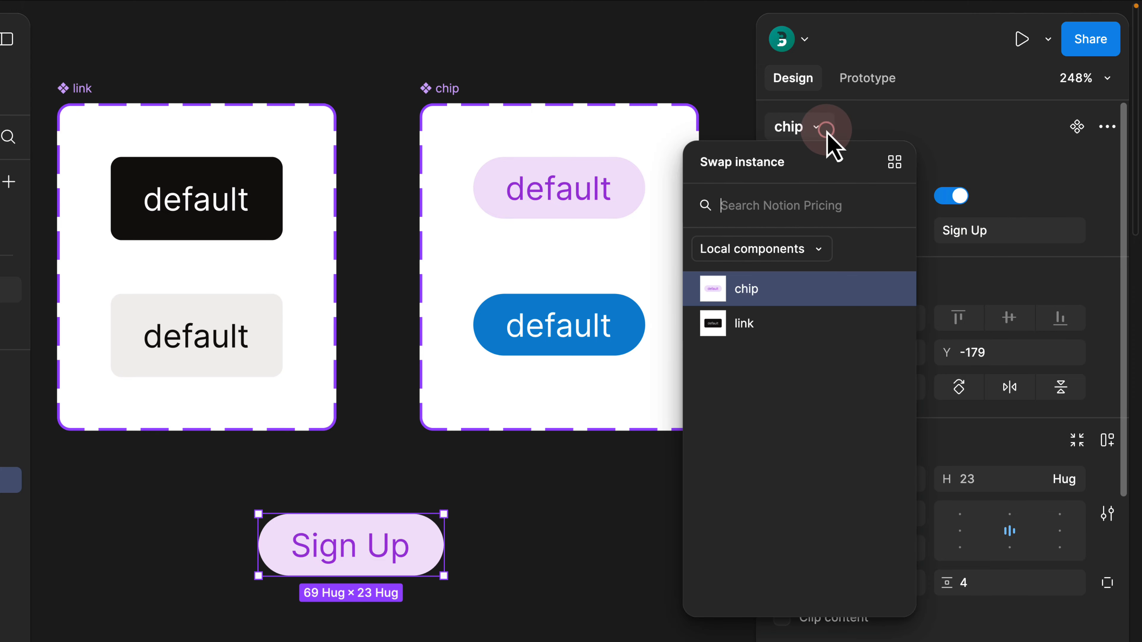
{"action": "left_click", "coordinate": [769, 330]}
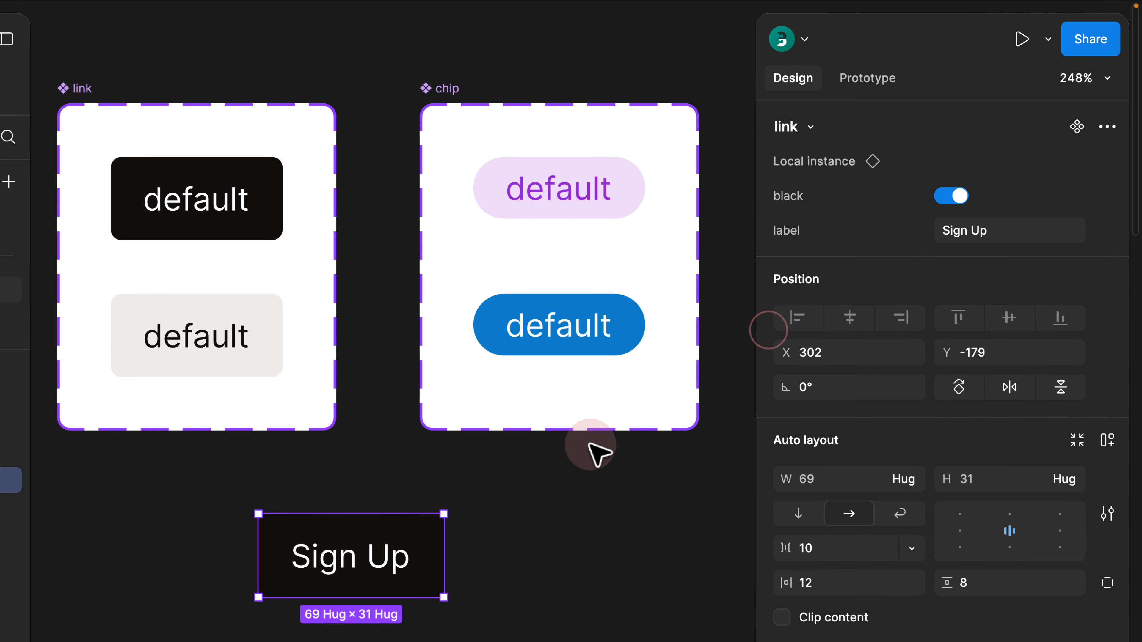
Switch the "Sign Up" link instance's black property off and back on to test its variants.
{"action": "left_click", "coordinate": [539, 498]}
{"action": "left_click", "coordinate": [373, 558]}
{"action": "left_click", "coordinate": [956, 198]}
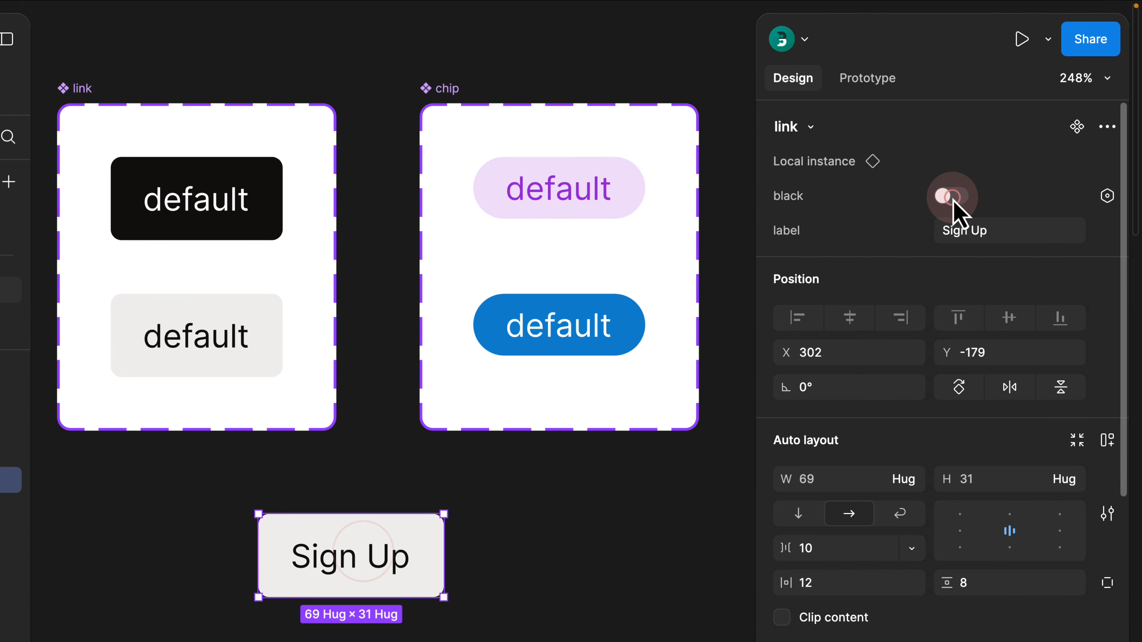
{"action": "left_click", "coordinate": [956, 198]}
Swap the "Sign Up" instance to the chip component and test its purple property, leaving it on.
{"action": "left_click", "coordinate": [809, 138]}
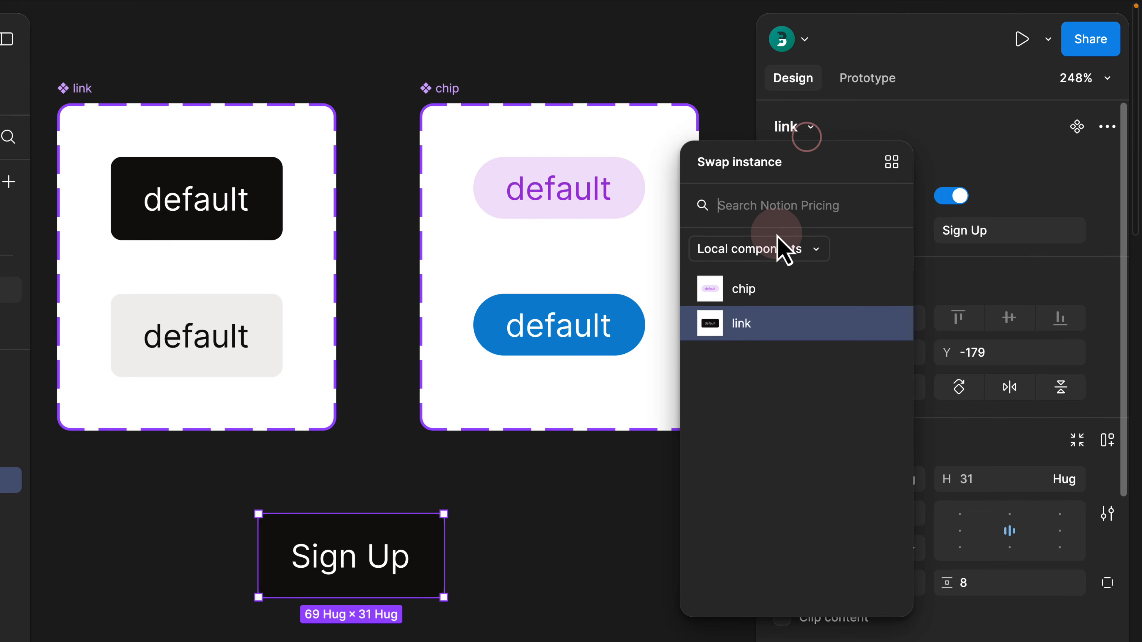
{"action": "left_click", "coordinate": [765, 289]}
{"action": "left_click", "coordinate": [952, 195]}
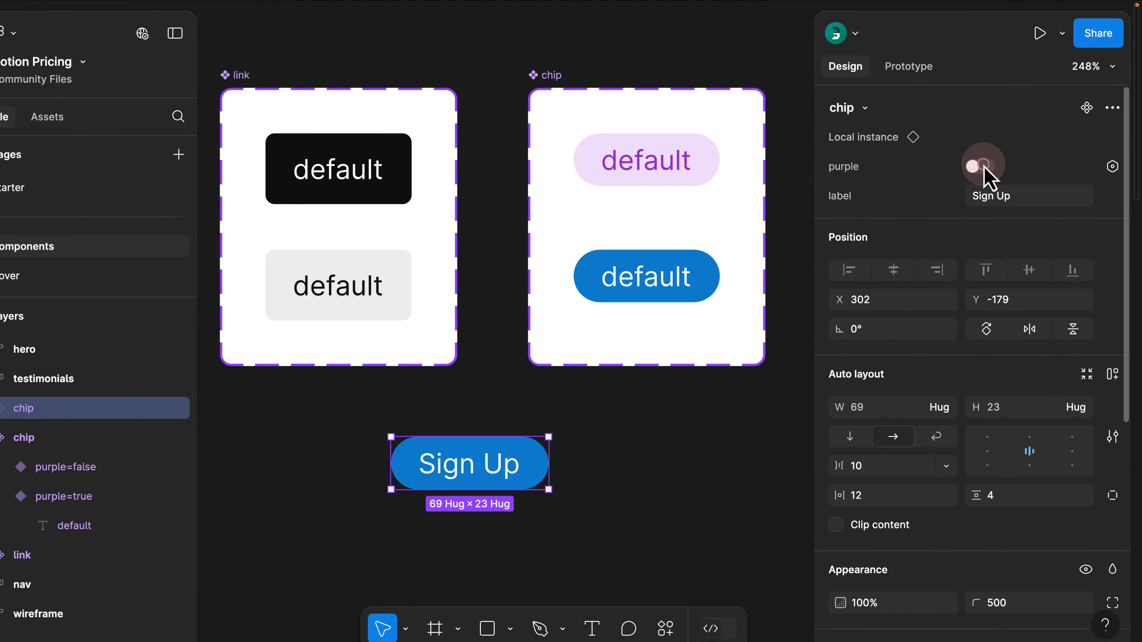
{"action": "left_click", "coordinate": [982, 167]}
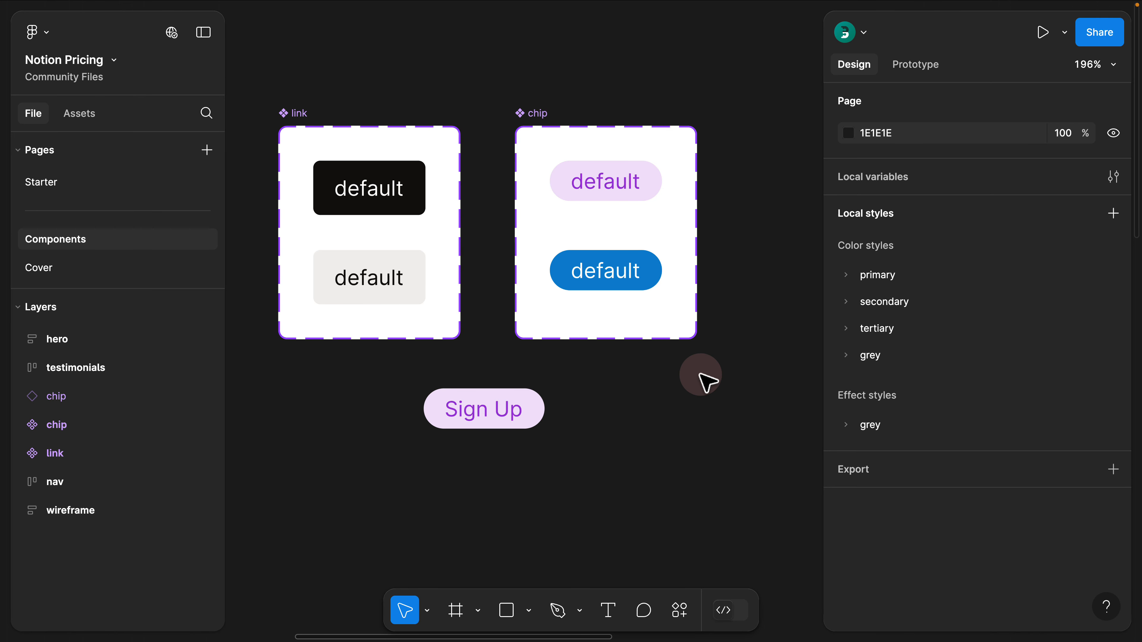
Move the "Sign Up" chip instance above the hero frame, to about X 803, Y 181.
{"action": "left_click_drag", "start_coordinate": [515, 421], "coordinate": [548, 301]}
{"action": "scroll", "coordinate": [551, 306], "scroll_direction": "down", "scroll_amount": 8}
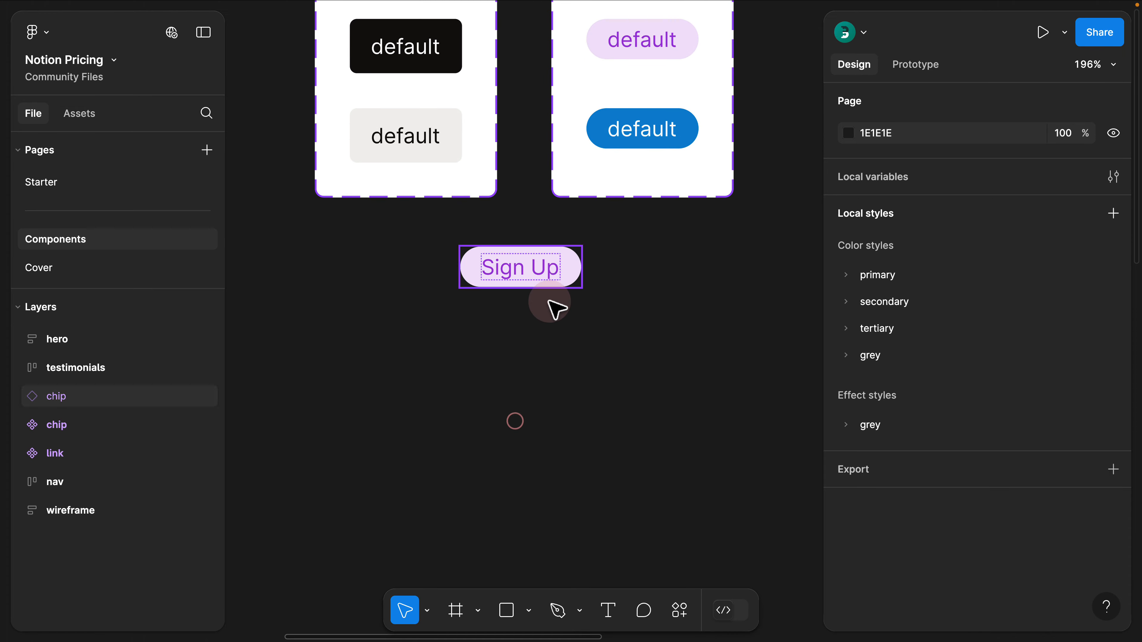
{"action": "left_click_drag", "start_coordinate": [574, 359], "coordinate": [690, 351]}
{"action": "left_click_drag", "start_coordinate": [718, 377], "coordinate": [577, 302]}
{"action": "scroll", "coordinate": [555, 346], "scroll_direction": "up", "scroll_amount": 4}
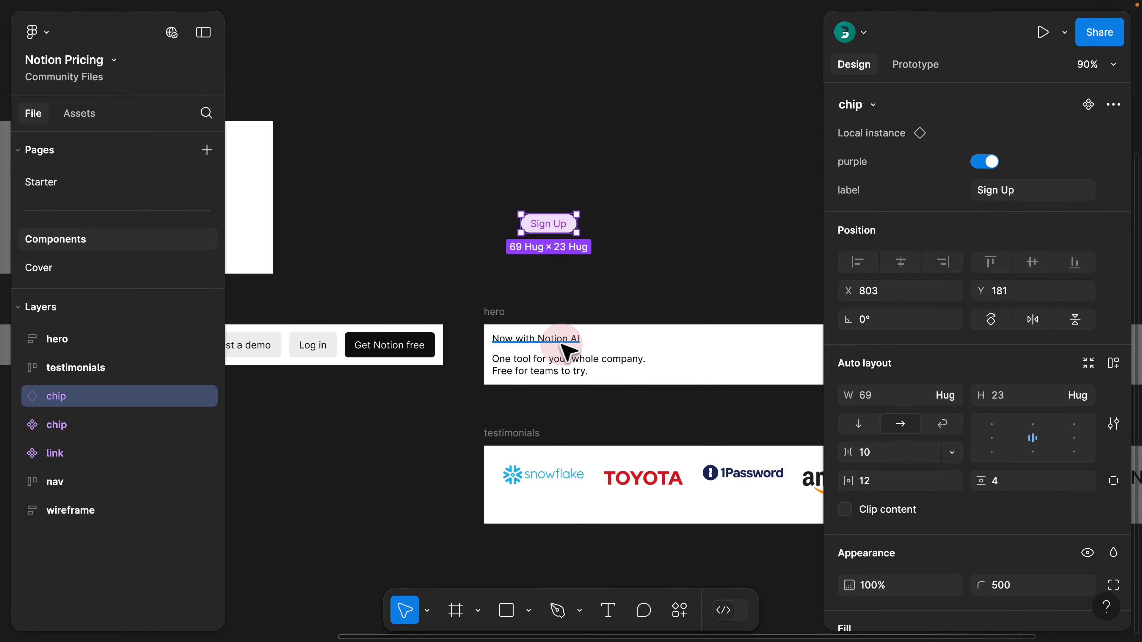
{"action": "scroll", "coordinate": [564, 350], "scroll_direction": "up", "scroll_amount": 3}
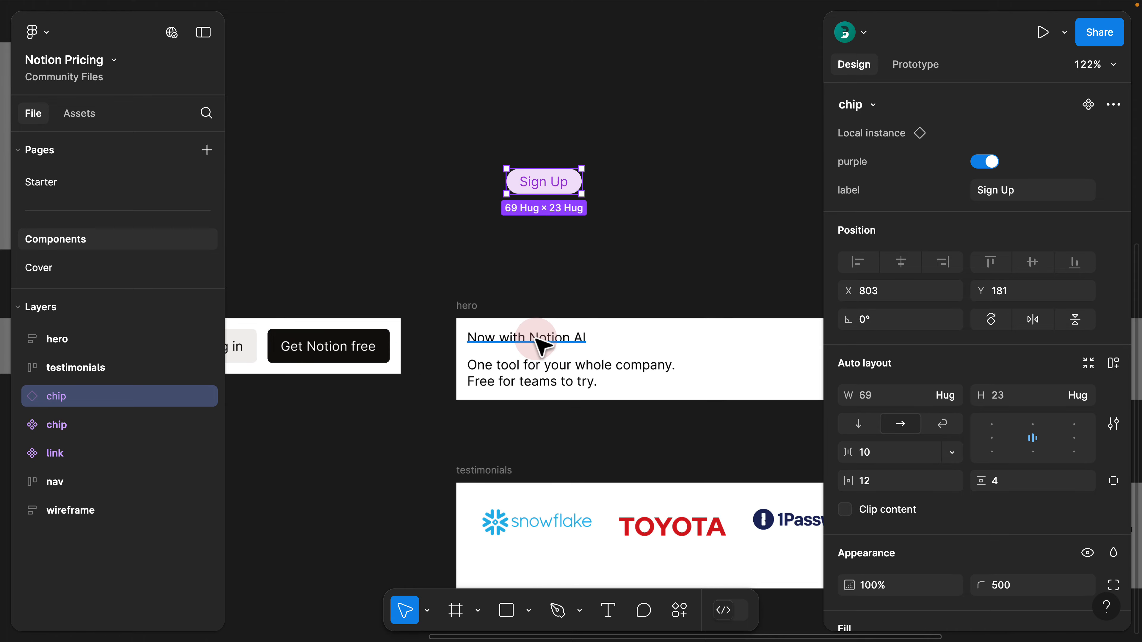
Select the full "Now with Notion AI" text in the hero frame and leave text editing.
{"action": "double_click", "coordinate": [532, 338]}
{"action": "left_click", "coordinate": [537, 250]}
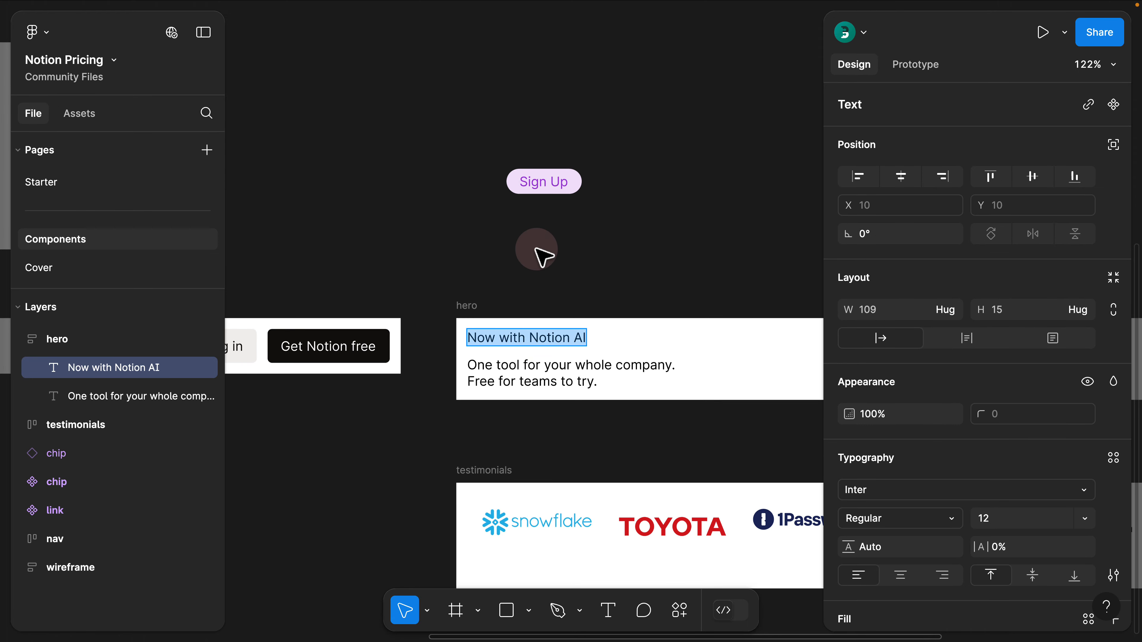
{"action": "left_click", "coordinate": [546, 214]}
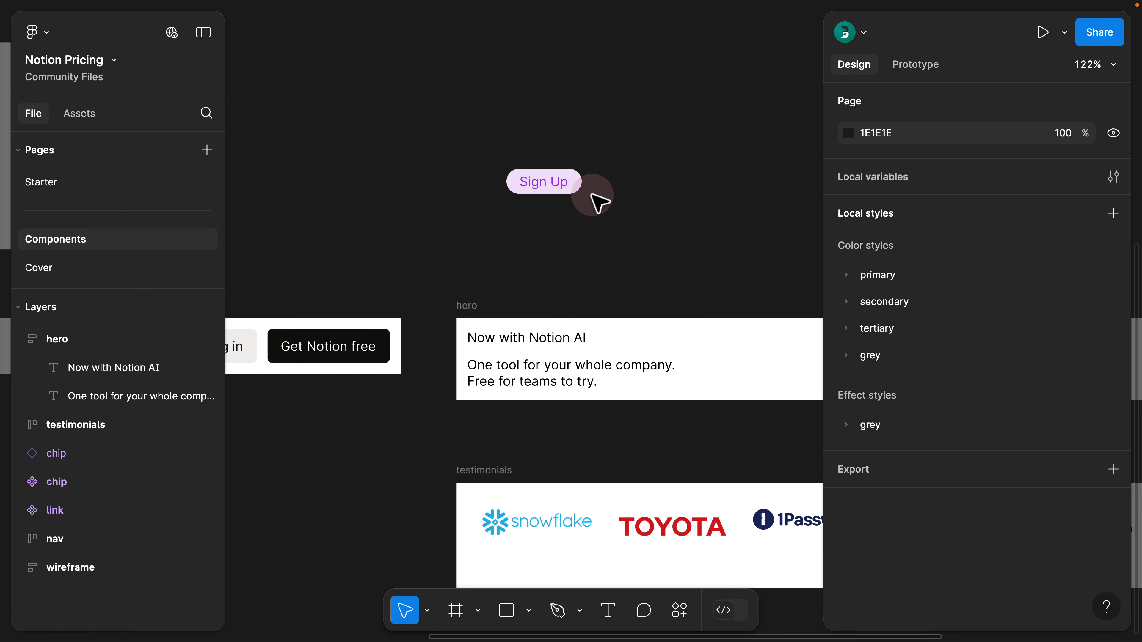
Set the Sign Up chip's label to "Now with Notion AI" and move the chip just above the hero frame, to about X 778, Y 243.
{"action": "left_click", "coordinate": [555, 183]}
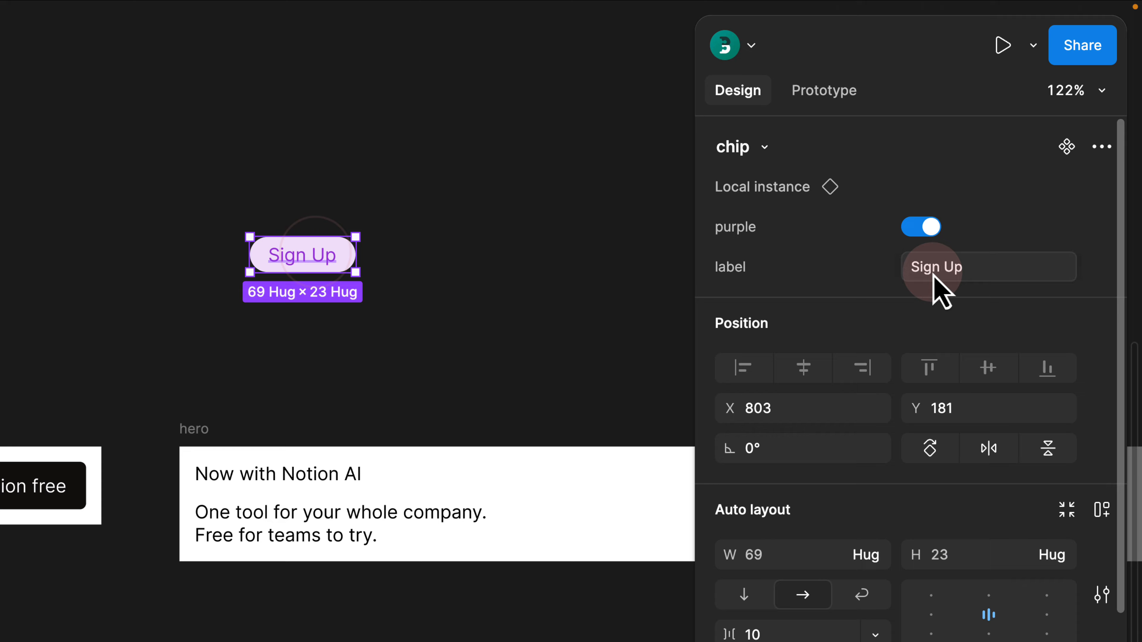
{"action": "left_click", "coordinate": [934, 275]}
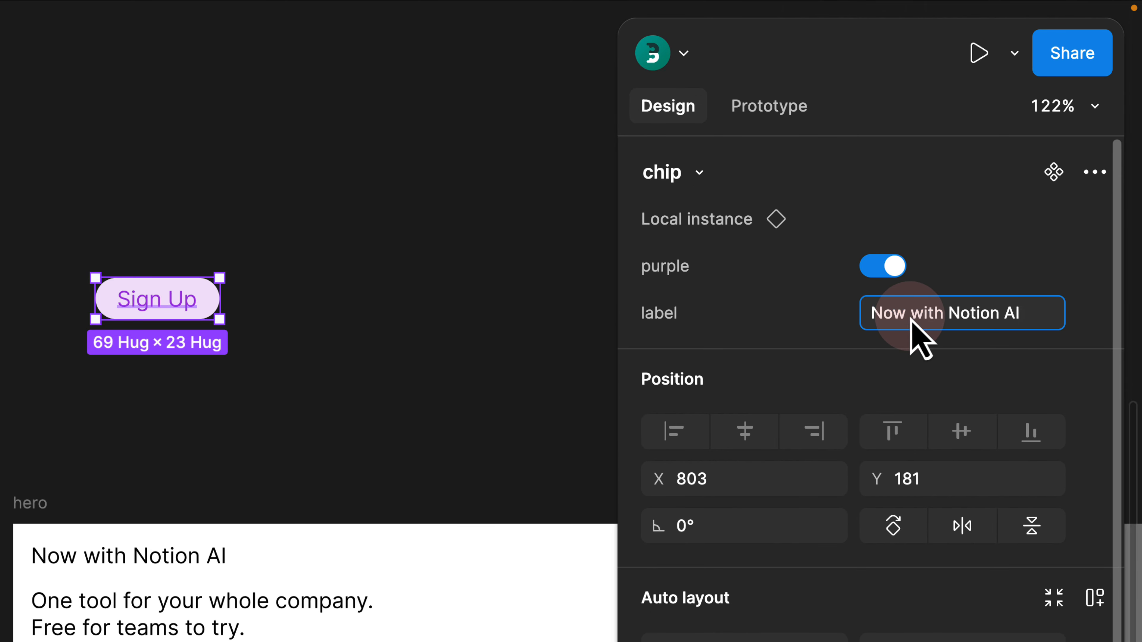
{"action": "left_click", "coordinate": [477, 337]}
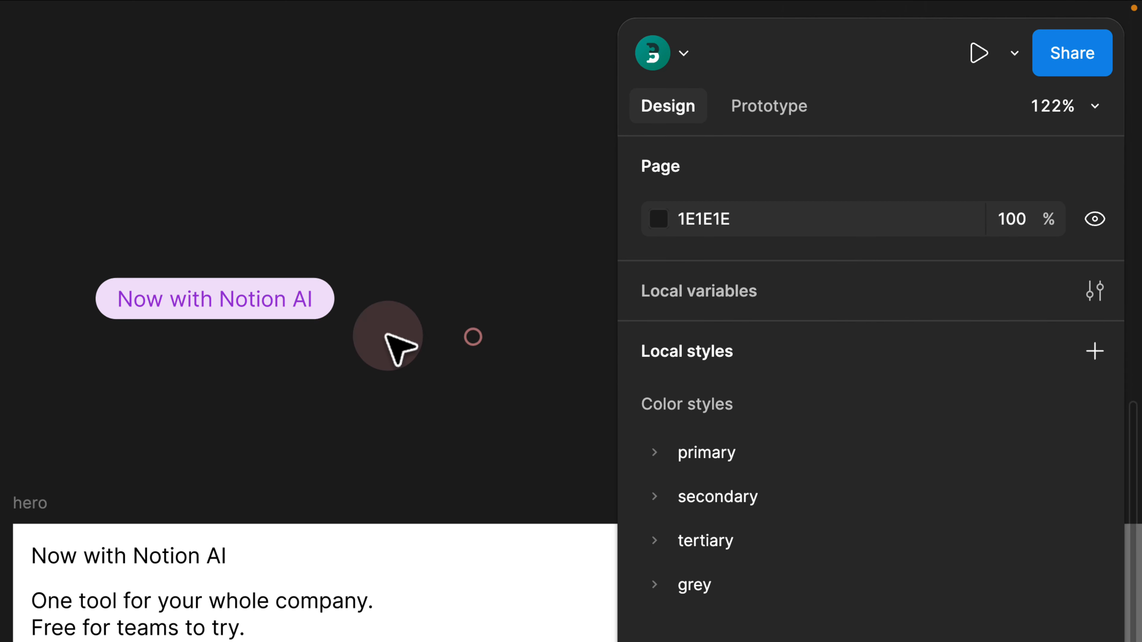
{"action": "left_click_drag", "start_coordinate": [233, 307], "coordinate": [212, 426]}
{"action": "left_click_drag", "start_coordinate": [265, 477], "coordinate": [155, 385]}
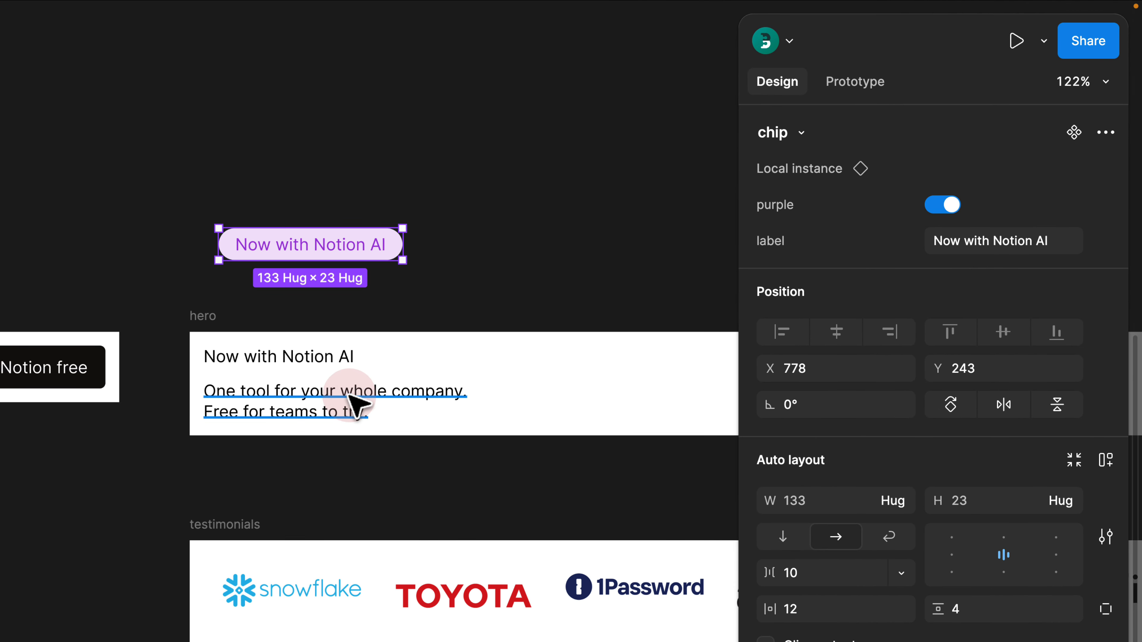
Move the "One tool for your whole company" text out of the hero frame and delete that frame.
{"action": "scroll", "coordinate": [350, 405], "scroll_direction": "up", "scroll_amount": 4}
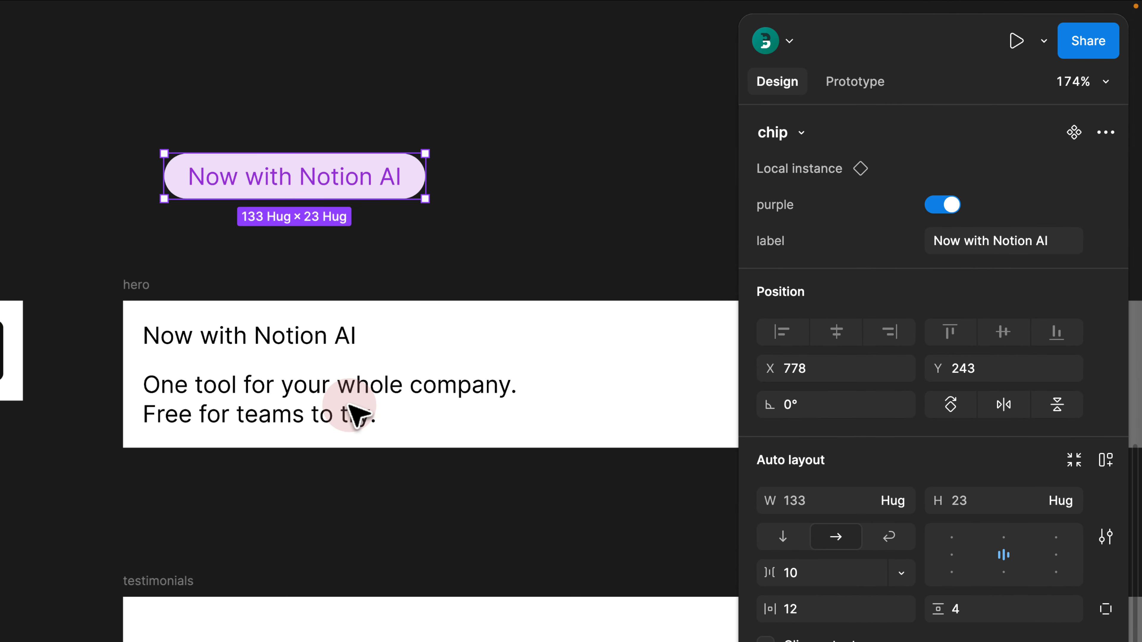
{"action": "left_click_drag", "start_coordinate": [362, 400], "coordinate": [250, 376]}
{"action": "scroll", "coordinate": [250, 376], "scroll_direction": "down", "scroll_amount": 1}
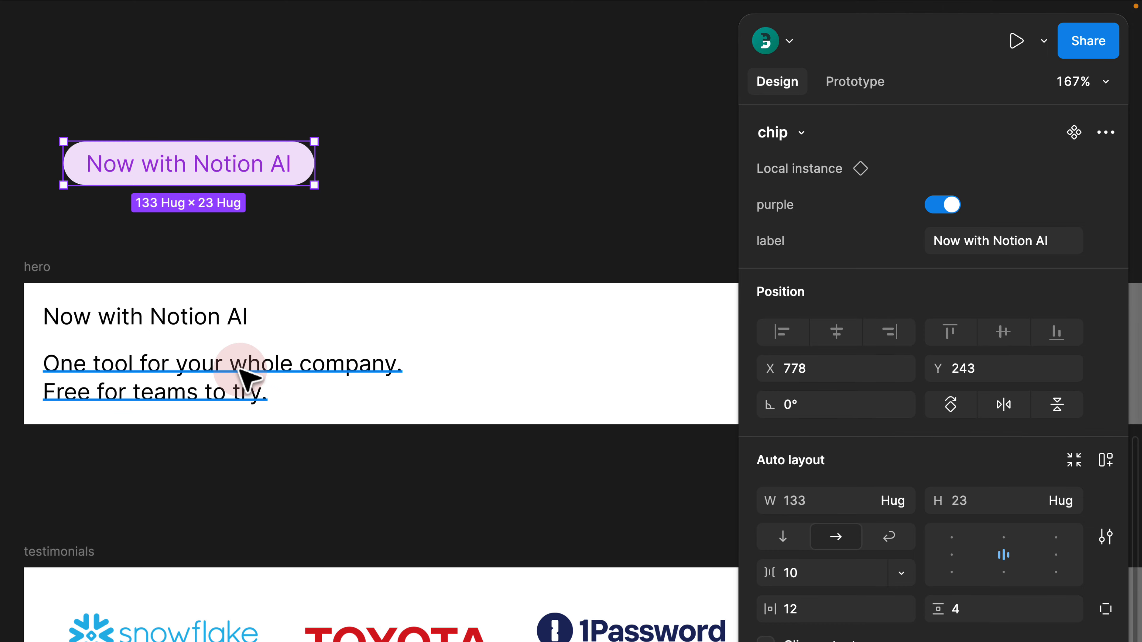
{"action": "left_click_drag", "start_coordinate": [153, 376], "coordinate": [421, 207]}
{"action": "left_click", "coordinate": [35, 267]}
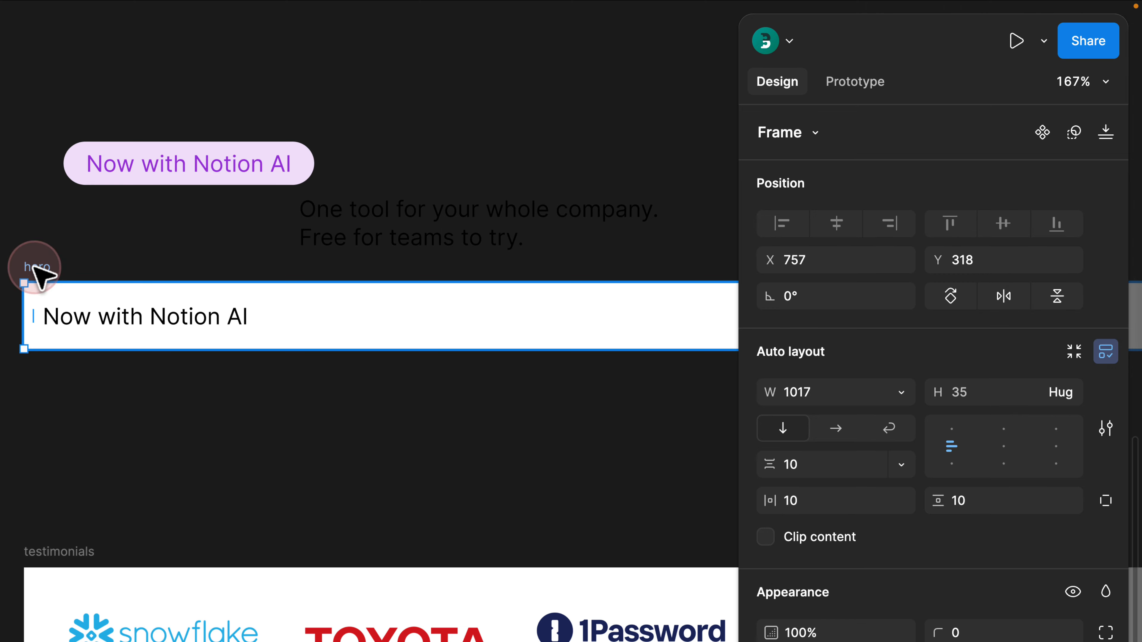
{"action": "key", "text": "Delete"}
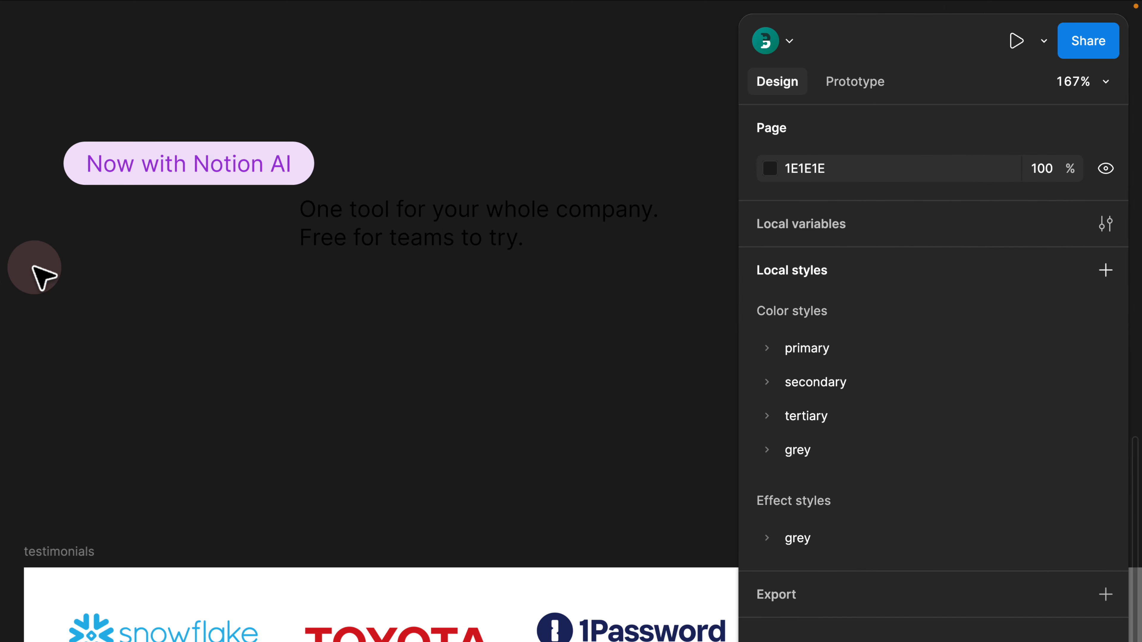
Style the "One tool for your whole company" text with font size 61, centred alignment and Extra Bold weight.
{"action": "left_click", "coordinate": [464, 216]}
{"action": "scroll", "coordinate": [918, 522], "scroll_direction": "down", "scroll_amount": 4}
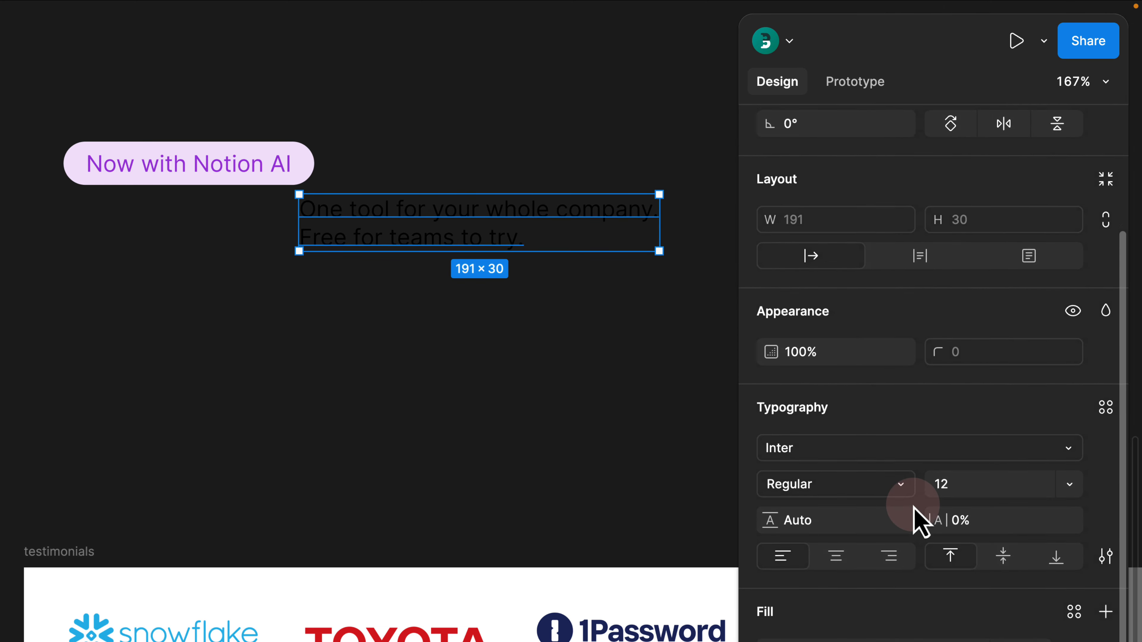
{"action": "left_click", "coordinate": [960, 480]}
{"action": "type", "text": "6"}
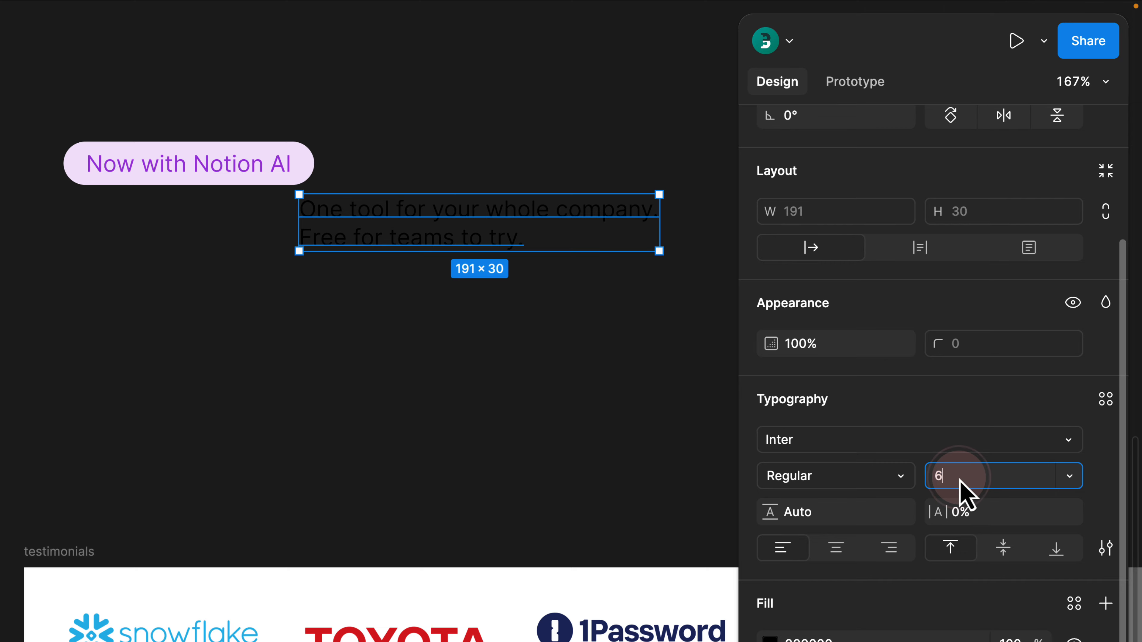
{"action": "type", "text": "1"}
{"action": "key", "text": "Return"}
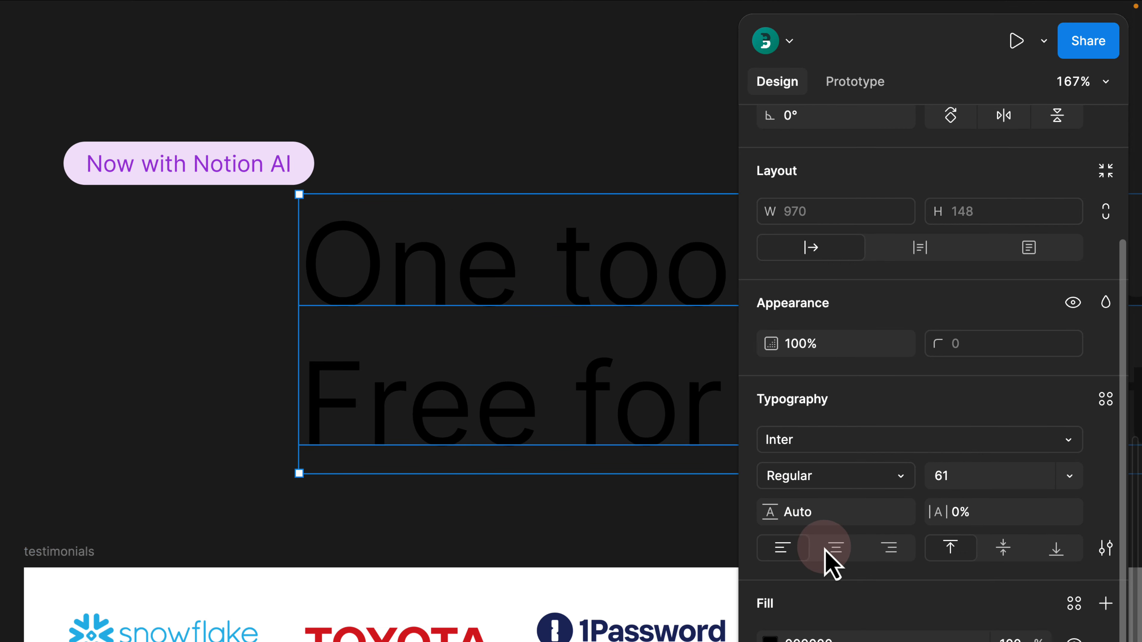
{"action": "left_click", "coordinate": [826, 548]}
{"action": "left_click", "coordinate": [794, 477]}
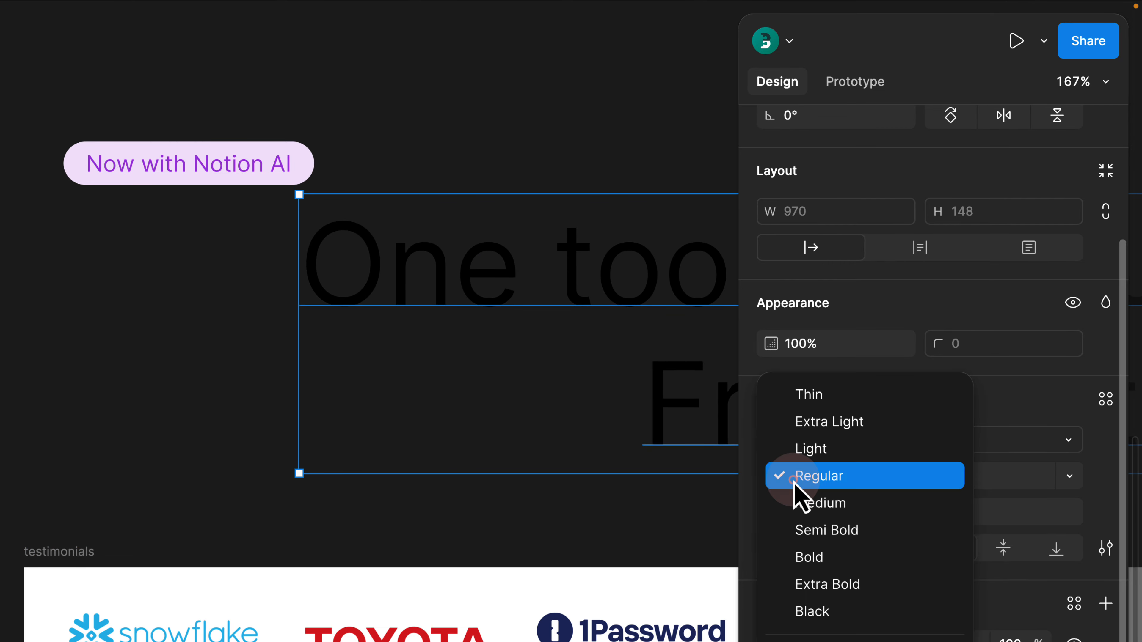
{"action": "left_click", "coordinate": [845, 584]}
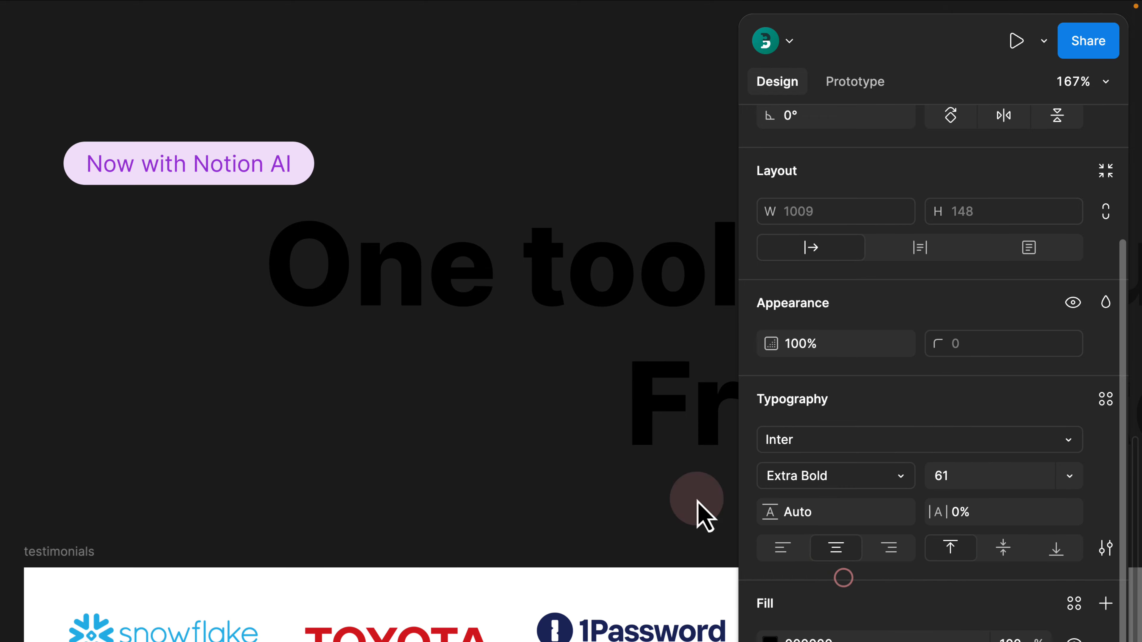
Move the "Now with Notion AI" chip above the middle of the large headline, to about X 1282, Y 232.
{"action": "scroll", "coordinate": [472, 210], "scroll_direction": "down", "scroll_amount": 5}
{"action": "left_click", "coordinate": [534, 140]}
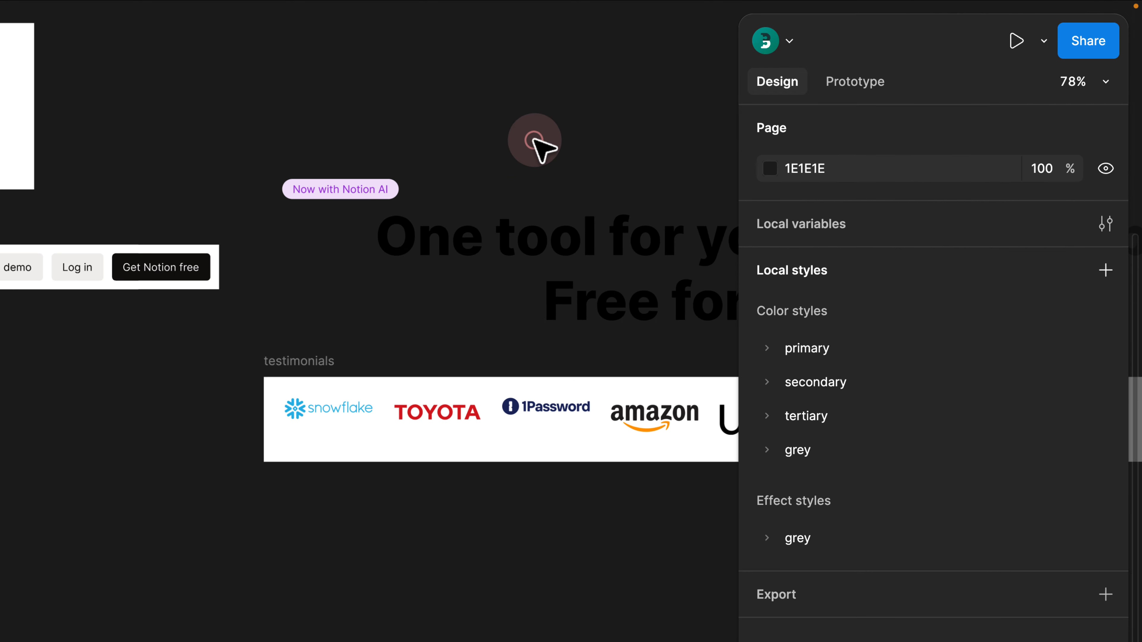
{"action": "scroll", "coordinate": [539, 144], "scroll_direction": "down", "scroll_amount": 1}
{"action": "left_click_drag", "start_coordinate": [559, 150], "coordinate": [278, 231]}
{"action": "left_click_drag", "start_coordinate": [184, 255], "coordinate": [411, 227]}
{"action": "scroll", "coordinate": [487, 206], "scroll_direction": "down", "scroll_amount": 1}
{"action": "left_click", "coordinate": [493, 202]}
{"action": "left_click_drag", "start_coordinate": [504, 199], "coordinate": [462, 224]}
{"action": "left_click_drag", "start_coordinate": [350, 222], "coordinate": [370, 221]}
{"action": "scroll", "coordinate": [377, 229], "scroll_direction": "down", "scroll_amount": 2}
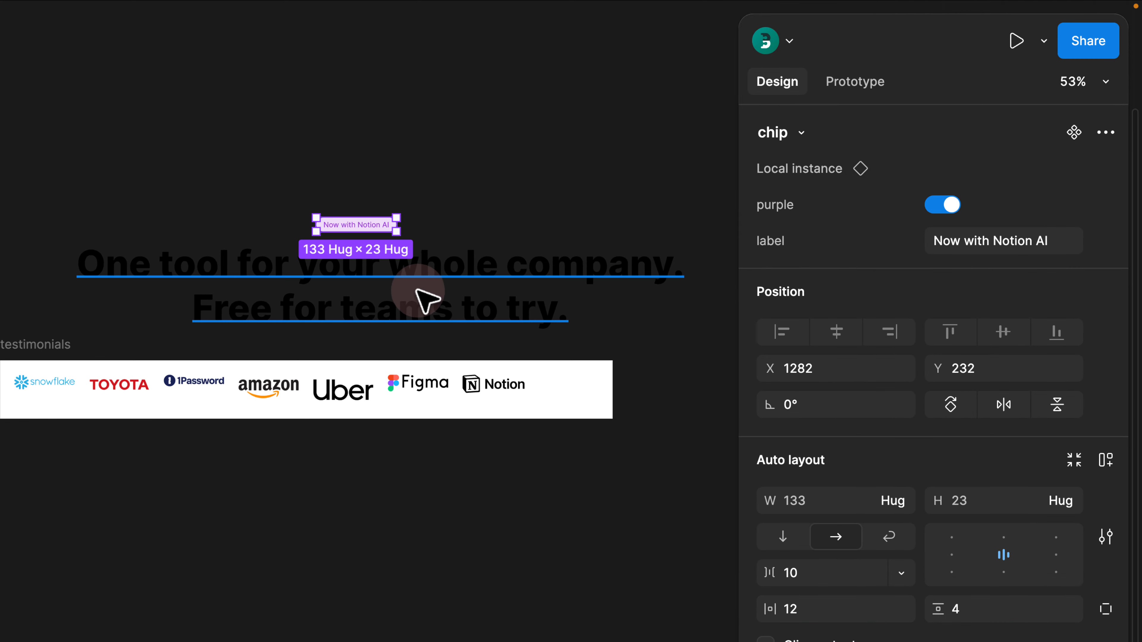
Delete the wireframe frame above the nav bar.
{"action": "left_click", "coordinate": [222, 193]}
{"action": "scroll", "coordinate": [222, 194], "scroll_direction": "down", "scroll_amount": 1}
{"action": "left_click_drag", "start_coordinate": [171, 194], "coordinate": [466, 216]}
{"action": "left_click_drag", "start_coordinate": [367, 214], "coordinate": [598, 187]}
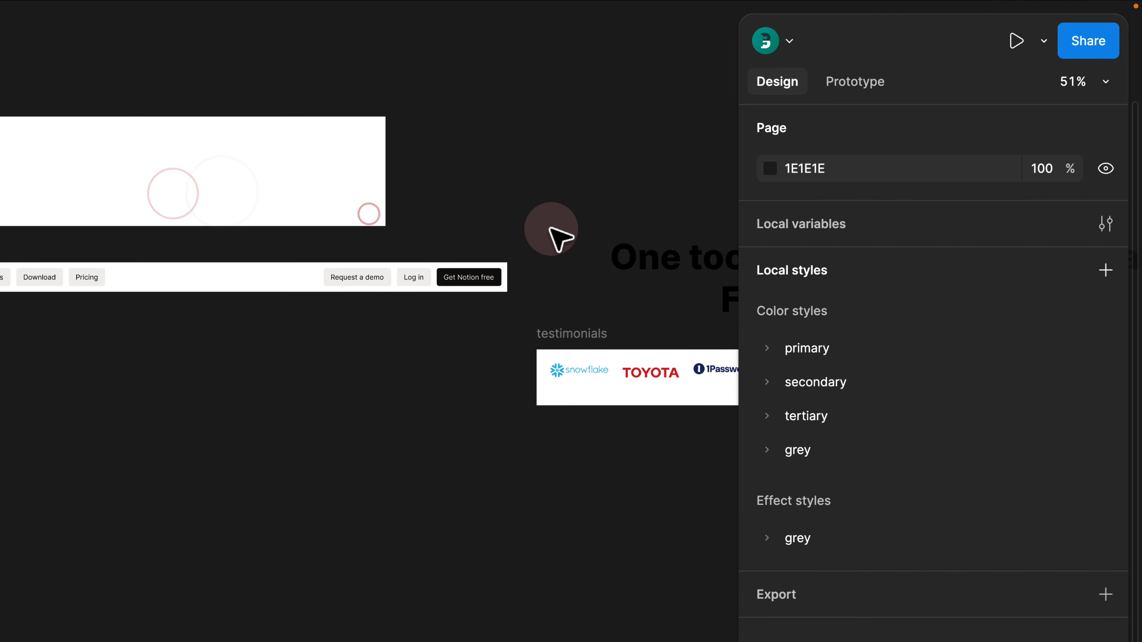
{"action": "left_click_drag", "start_coordinate": [157, 331], "coordinate": [281, 328]}
{"action": "left_click_drag", "start_coordinate": [86, 336], "coordinate": [308, 355]}
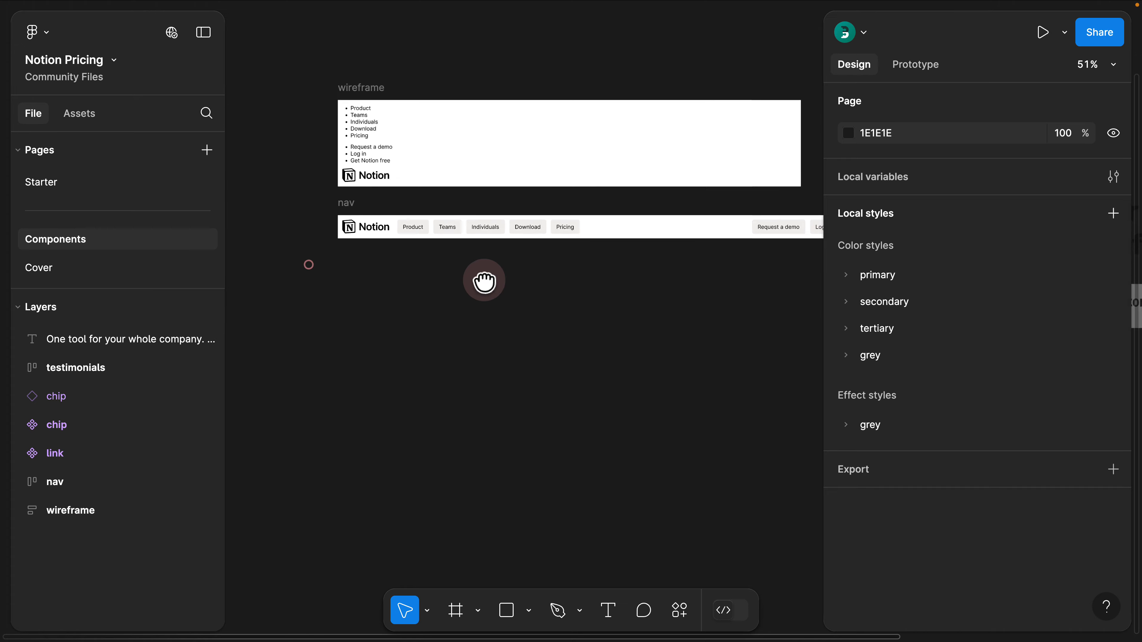
{"action": "left_click", "coordinate": [236, 353]}
{"action": "left_click", "coordinate": [415, 121]}
{"action": "key", "text": "Delete"}
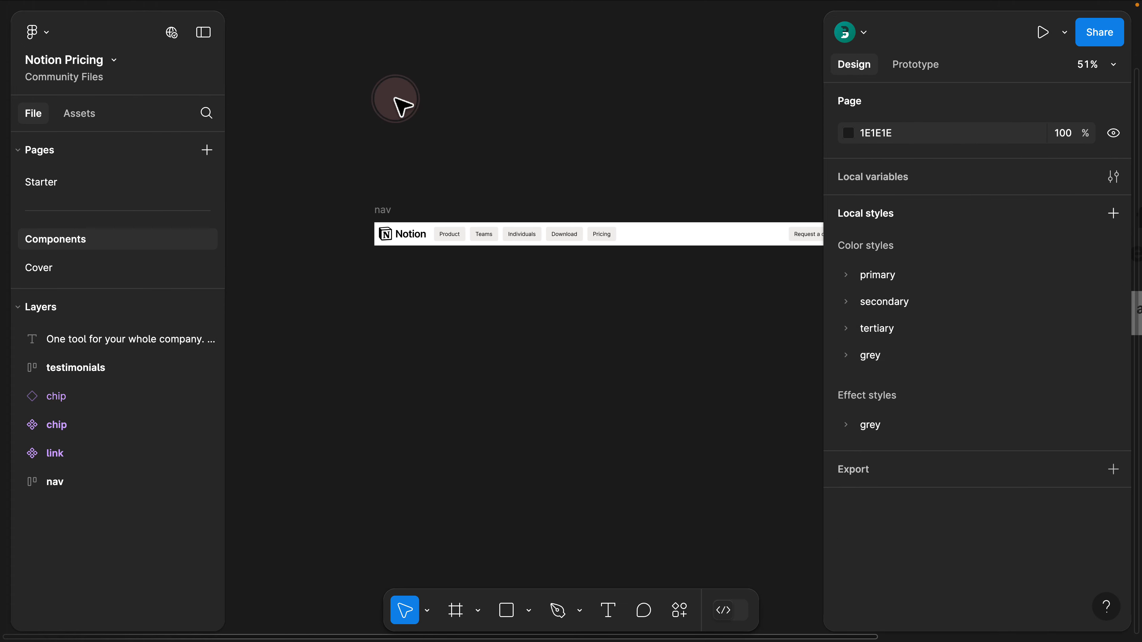
Turn the nav frame into a component and cut a new instance of it to the clipboard.
{"action": "left_click_drag", "start_coordinate": [401, 174], "coordinate": [303, 166]}
{"action": "left_click", "coordinate": [284, 194]}
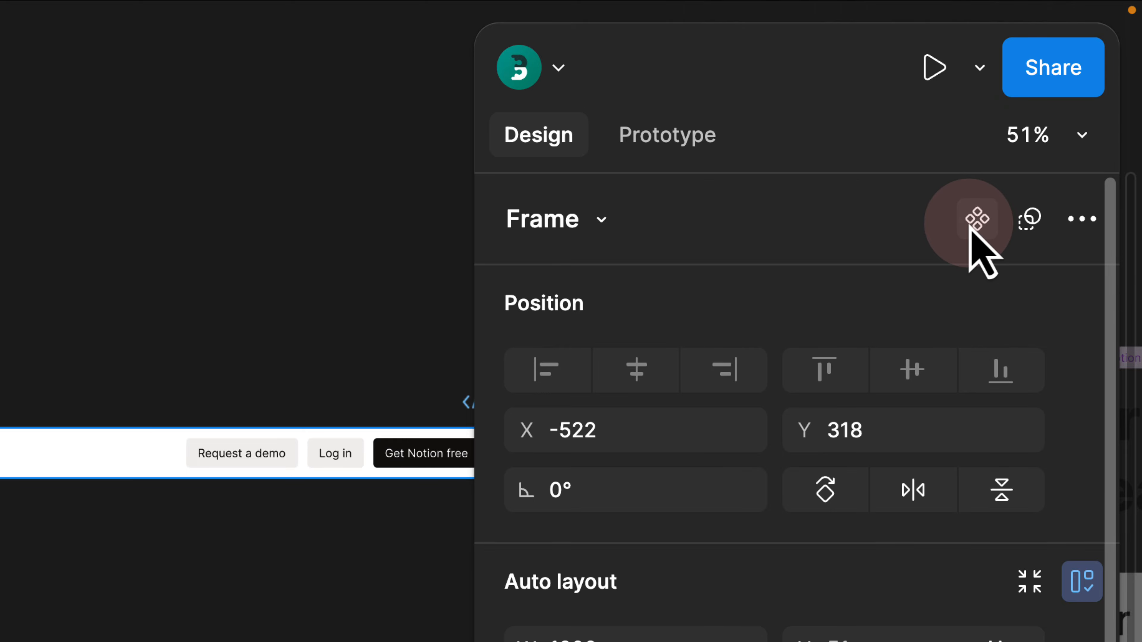
{"action": "left_click", "coordinate": [973, 225]}
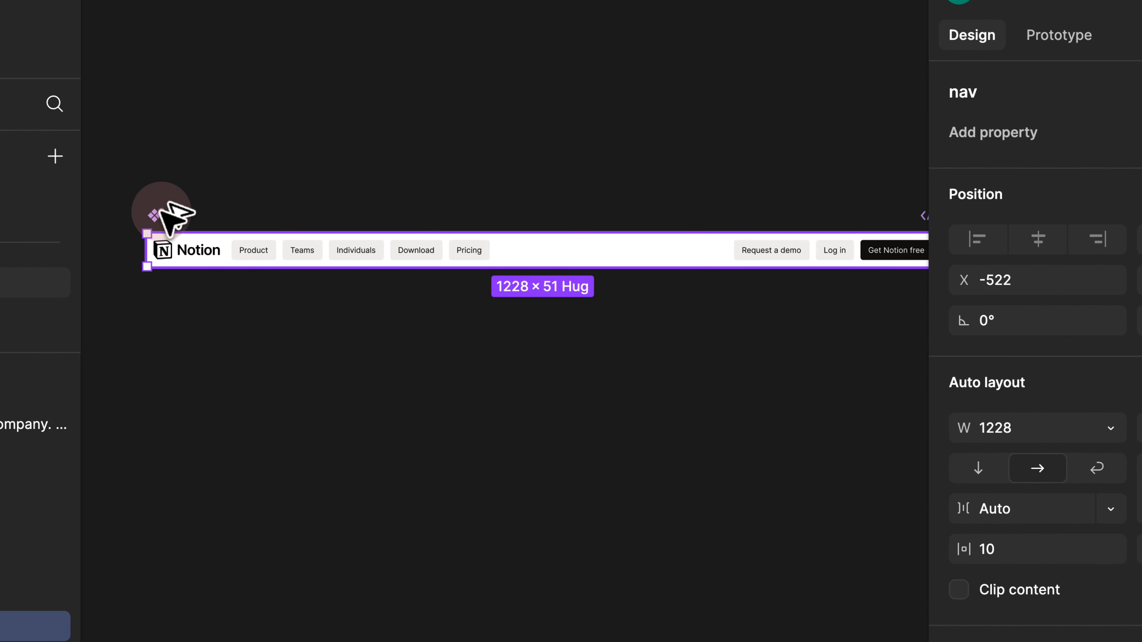
{"action": "left_click_drag", "start_coordinate": [164, 209], "coordinate": [250, 434]}
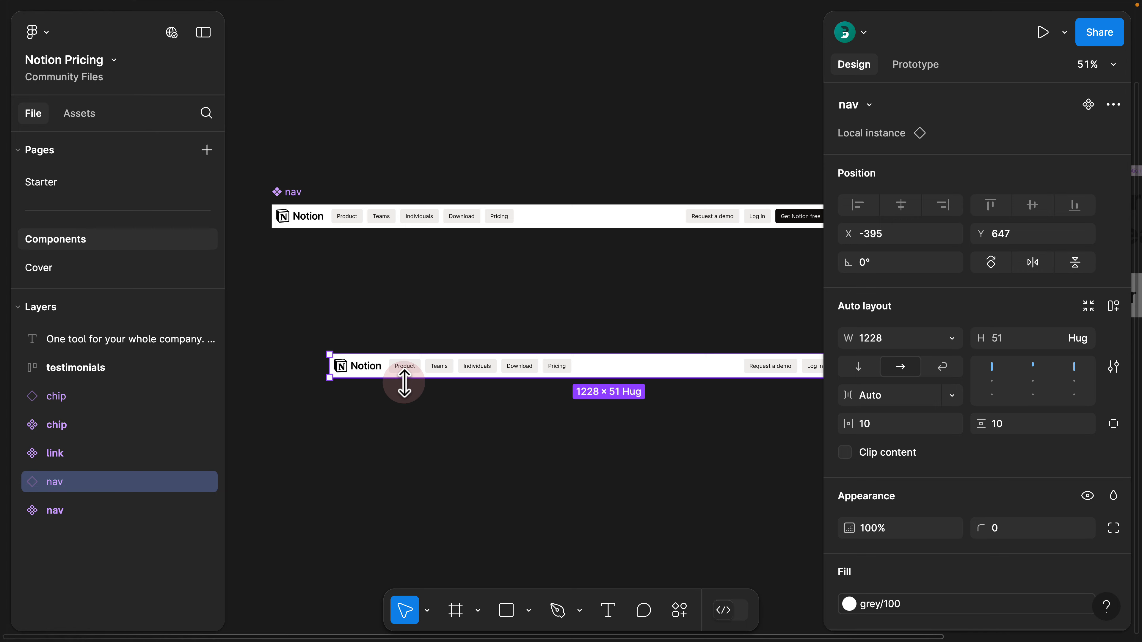
{"action": "key", "text": "super+x"}
Wrap the chip and headline in an auto layout frame named section, and move it up to about X 949, Y 116.
{"action": "scroll", "coordinate": [630, 306], "scroll_direction": "right", "scroll_amount": 10}
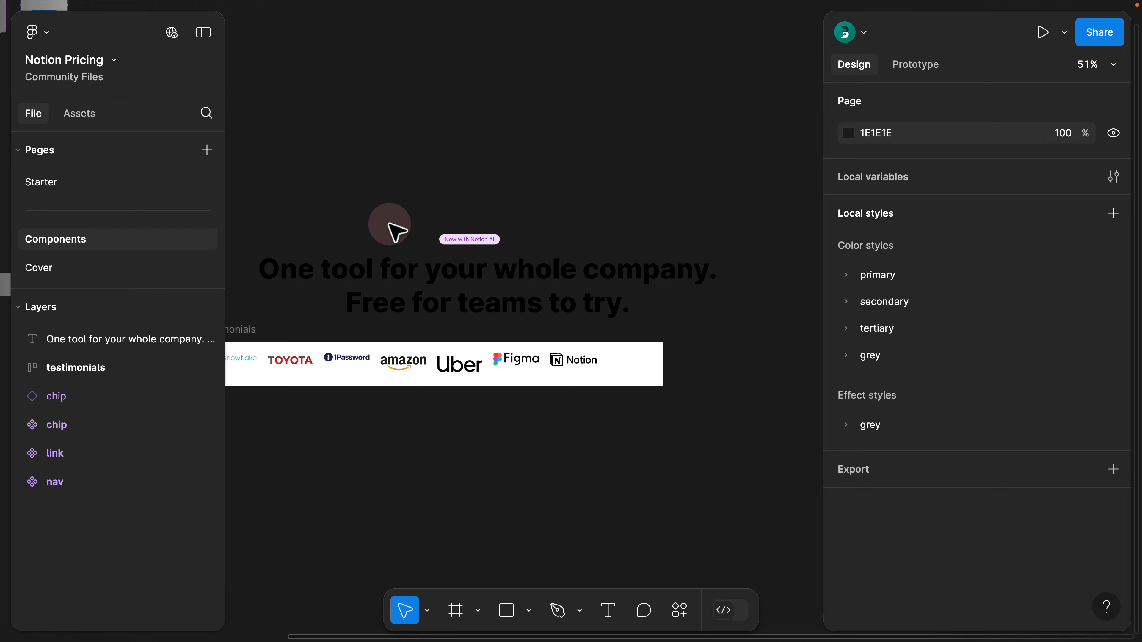
{"action": "left_click_drag", "start_coordinate": [419, 231], "coordinate": [514, 335]}
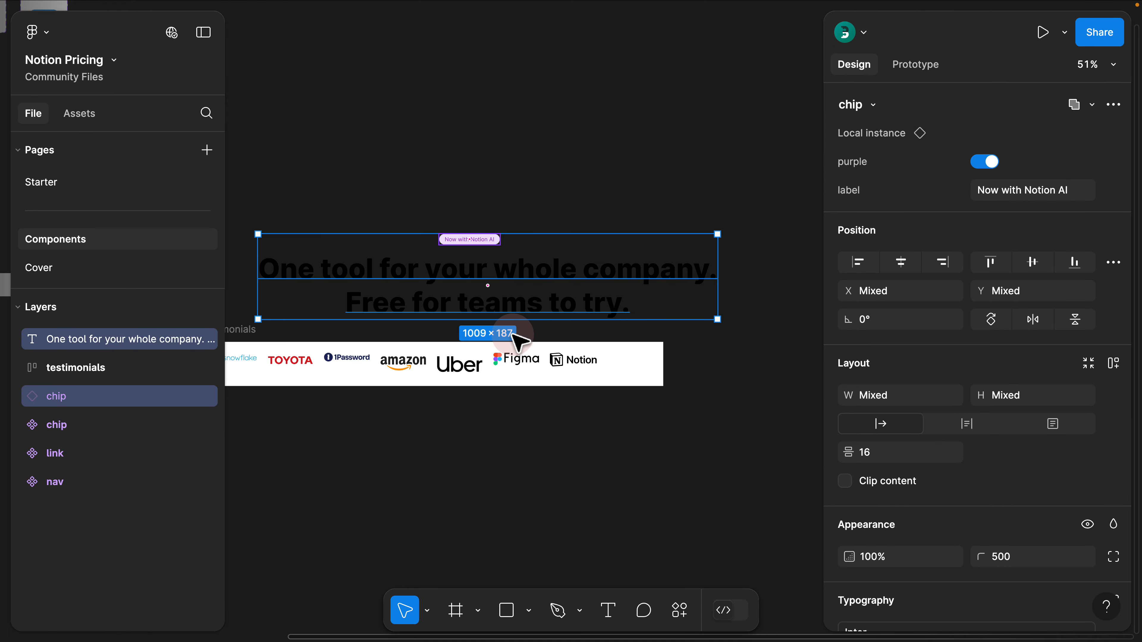
{"action": "key", "text": "shift+a"}
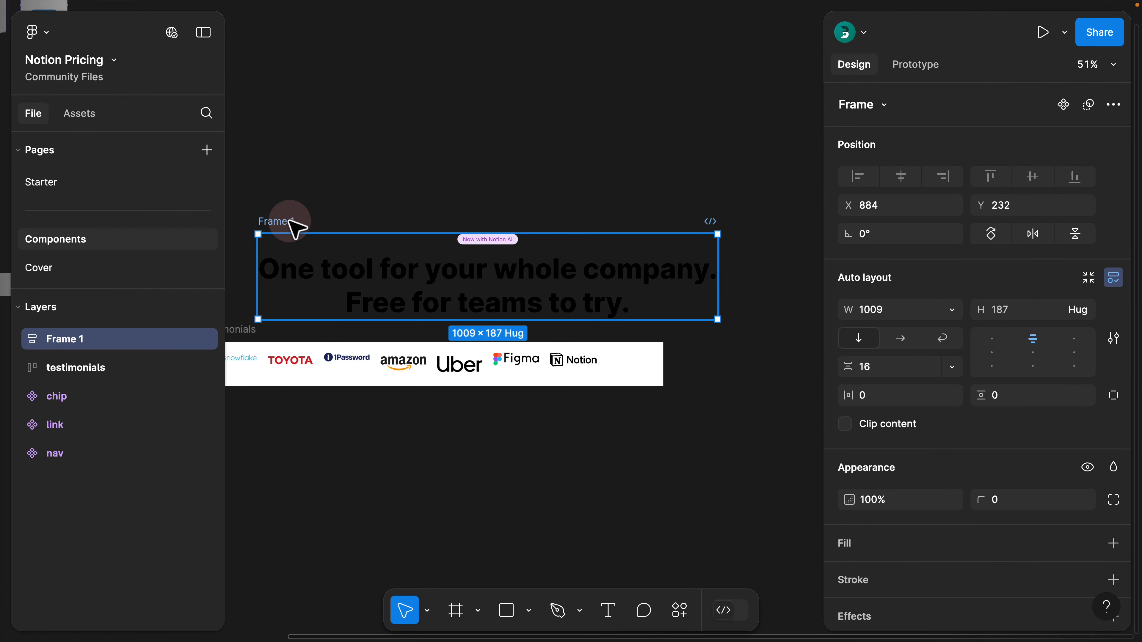
{"action": "double_click", "coordinate": [289, 221]}
{"action": "type", "text": "sectio"}
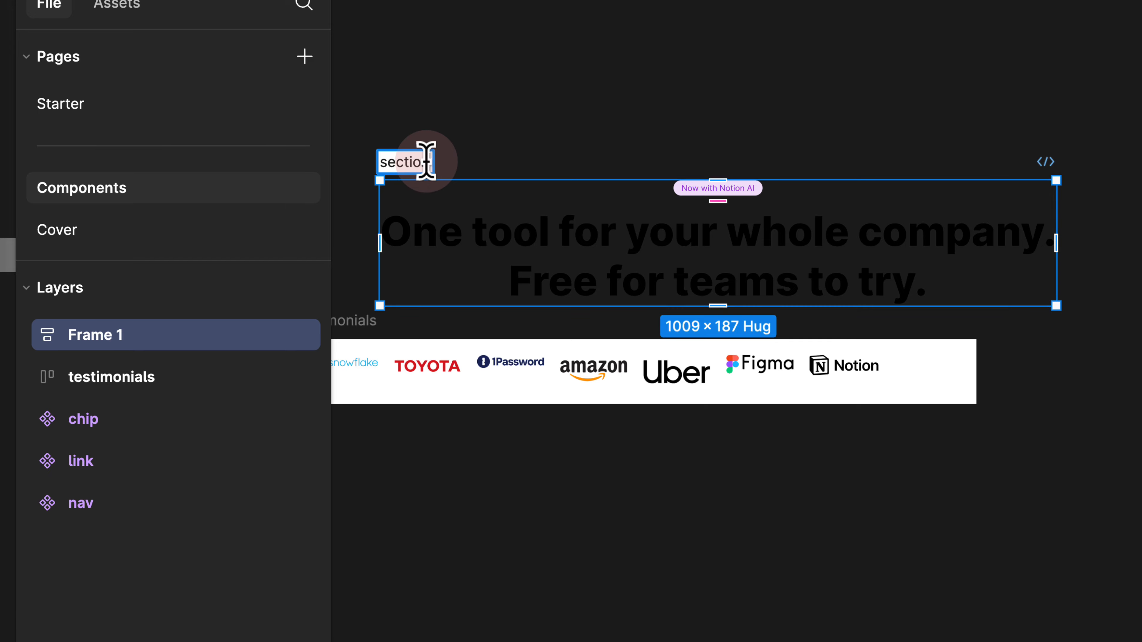
{"action": "type", "text": "n"}
{"action": "key", "text": "Return"}
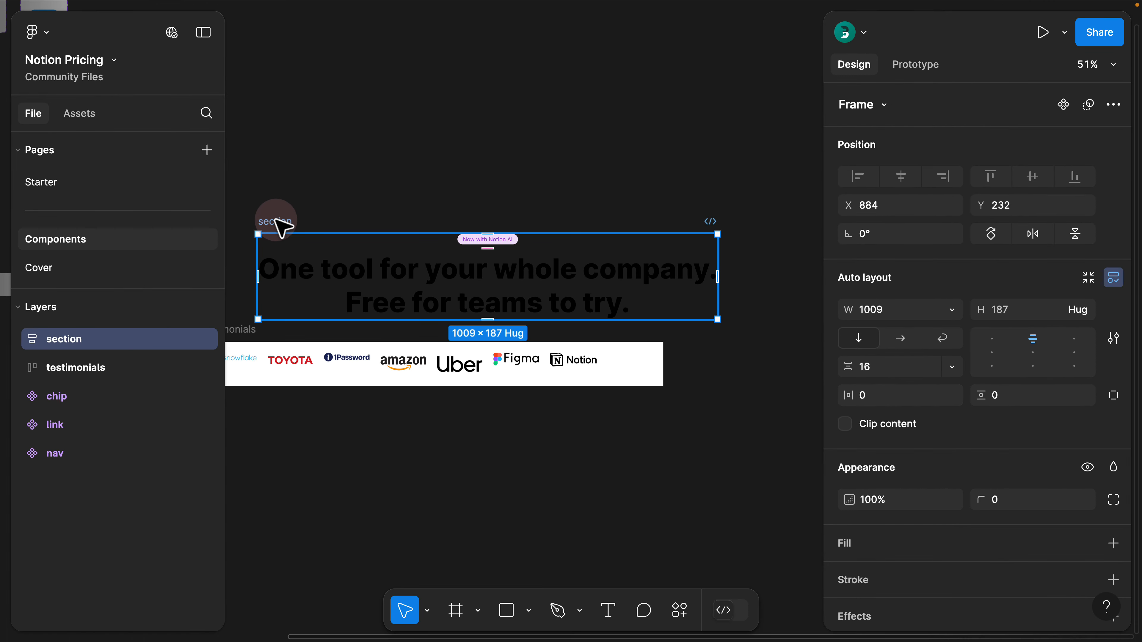
{"action": "left_click_drag", "start_coordinate": [406, 160], "coordinate": [457, 91]}
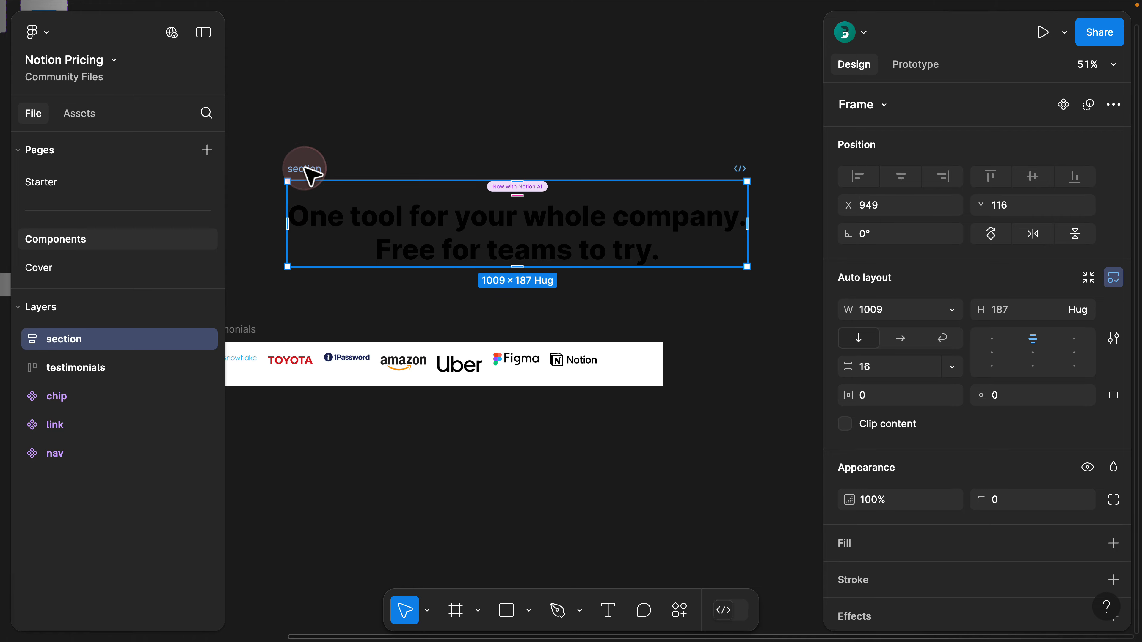
Paste the nav instance into the section frame and rename the frame's headline text layer as hero.
{"action": "key", "text": "super+v"}
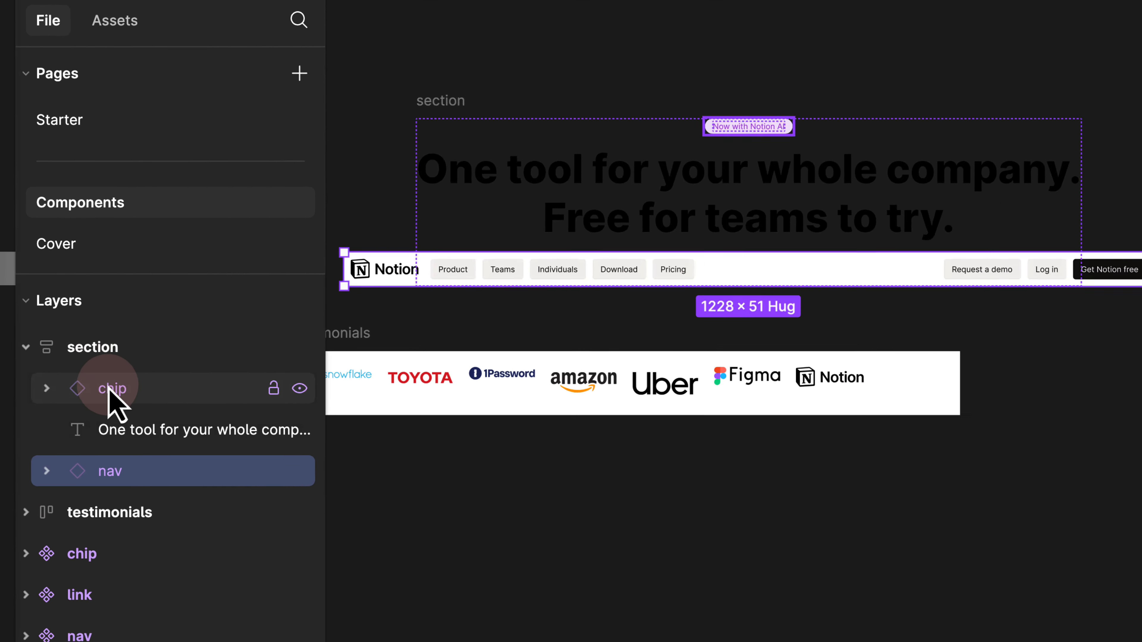
{"action": "left_click", "coordinate": [76, 369]}
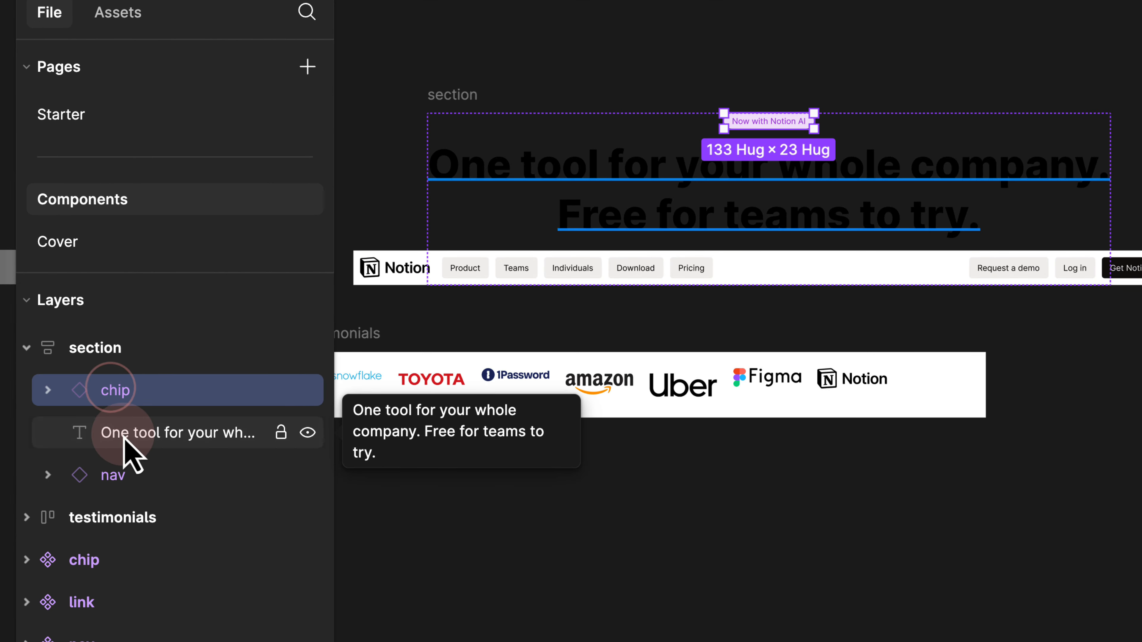
{"action": "left_click", "coordinate": [83, 399]}
{"action": "double_click", "coordinate": [137, 436]}
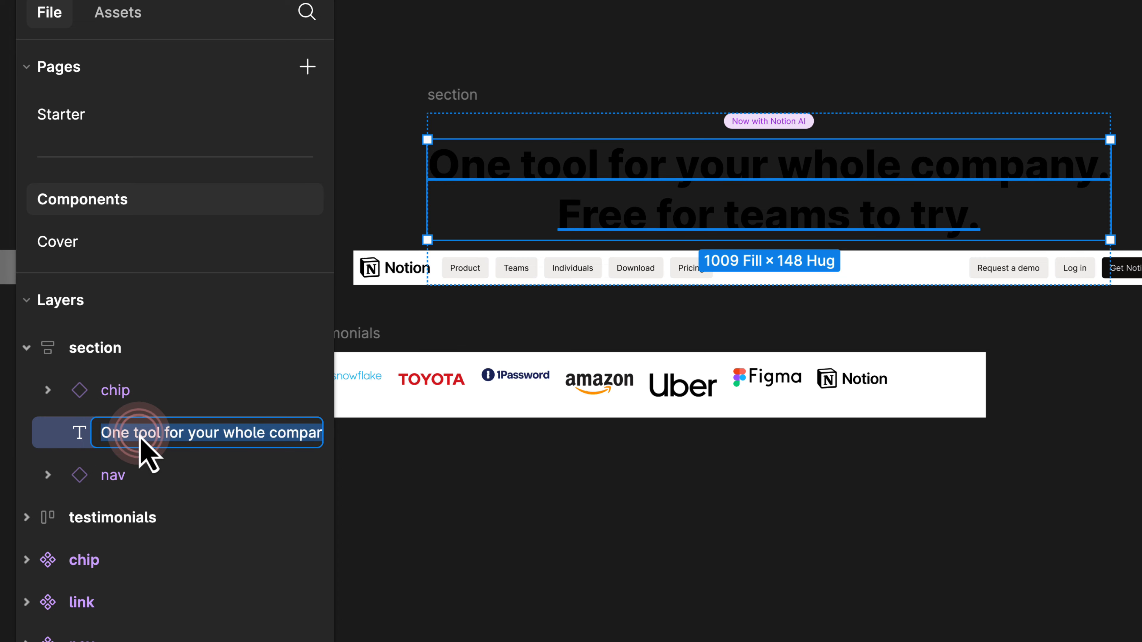
{"action": "type", "text": "hero"}
{"action": "key", "text": "Return"}
Move the nav instance to the first position in the section frame, above the chip and hero layers.
{"action": "left_click", "coordinate": [135, 475]}
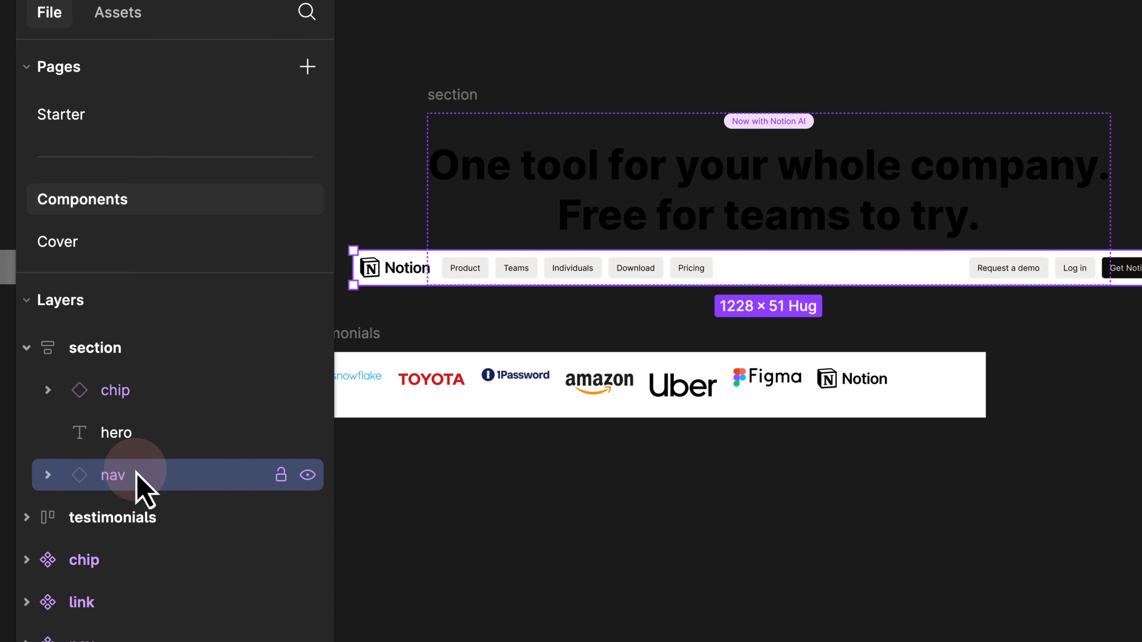
{"action": "key", "text": "Up"}
{"action": "key", "text": "Up"}
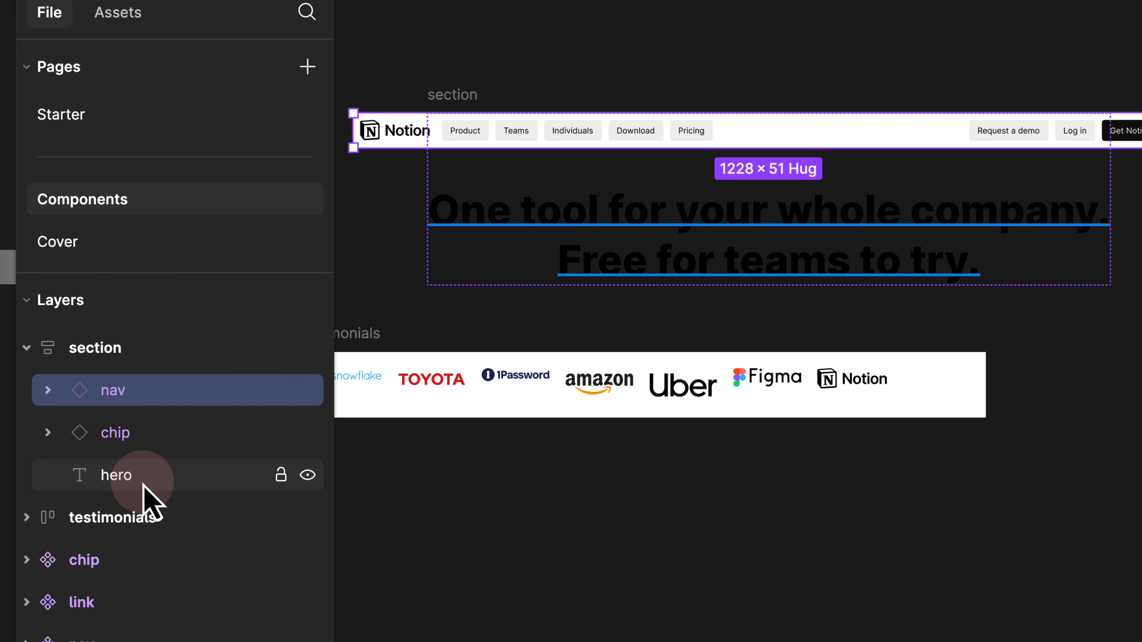
{"action": "left_click", "coordinate": [123, 439]}
{"action": "left_click", "coordinate": [128, 482]}
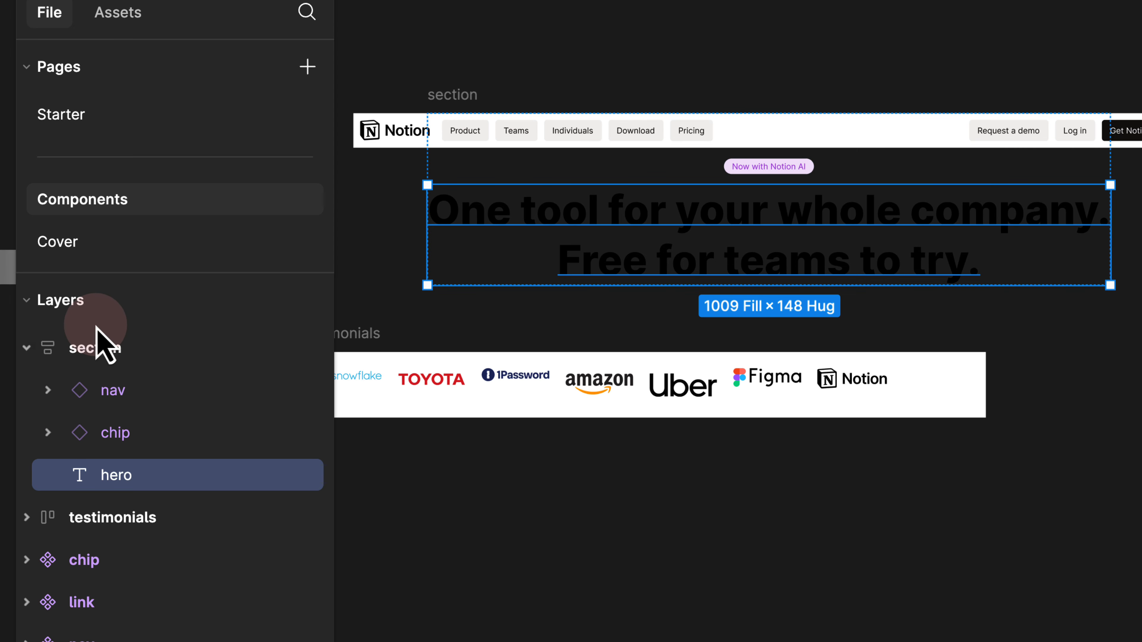
Wrap the section frame in an auto layout frame named body, and move it to about X 964, Y 95.
{"action": "left_click", "coordinate": [456, 89]}
{"action": "key", "text": "shift+a"}
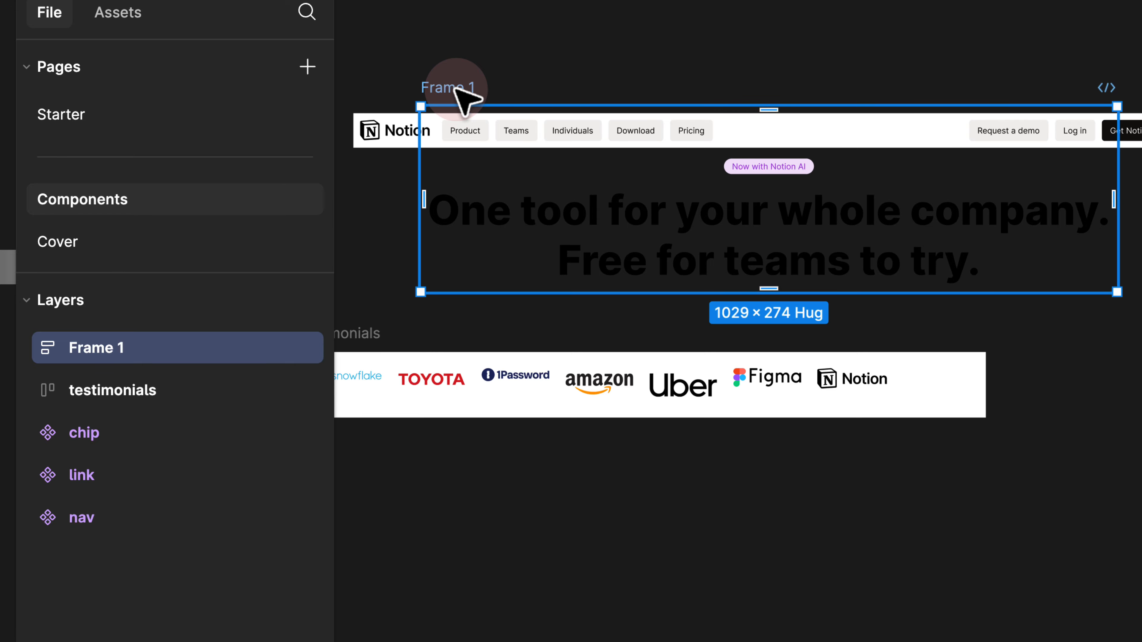
{"action": "double_click", "coordinate": [457, 87]}
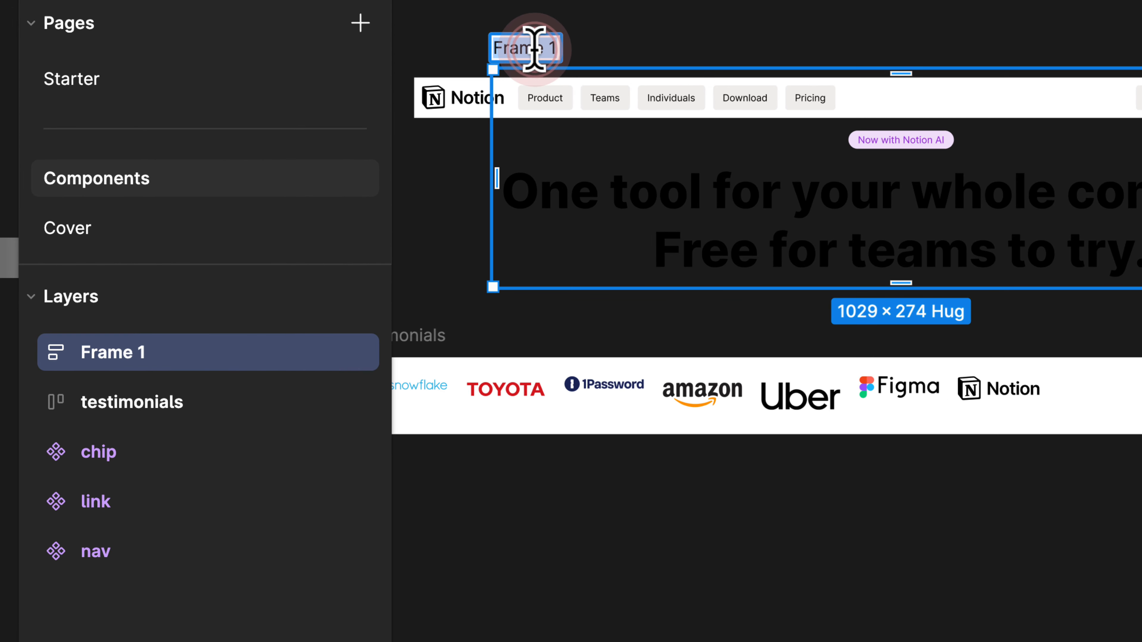
{"action": "type", "text": "c"}
{"action": "type", "text": "ody"}
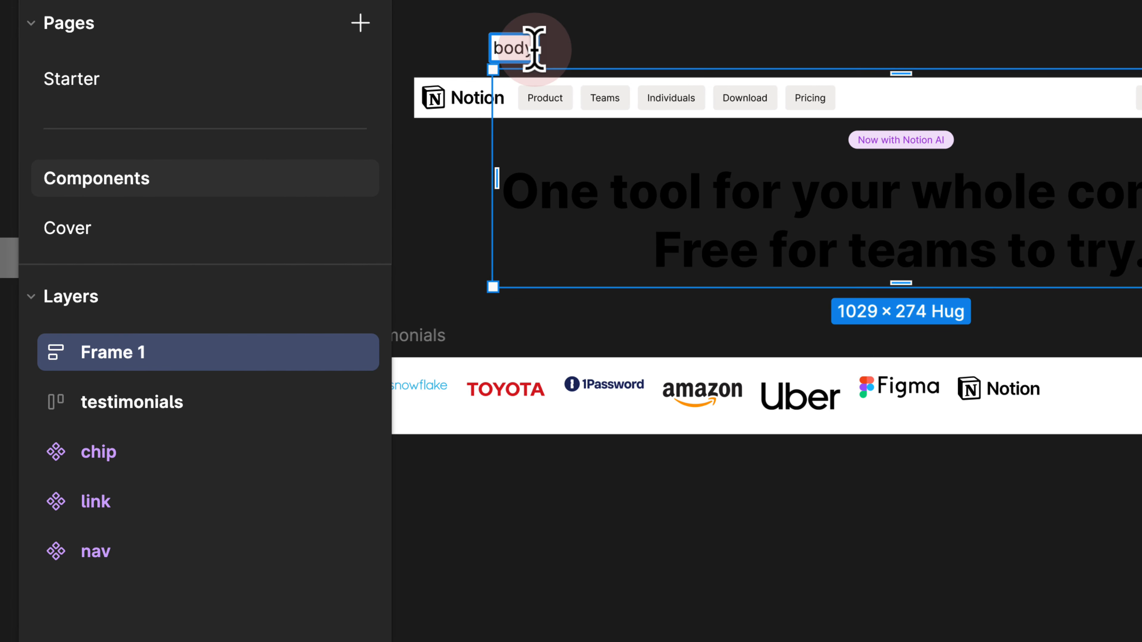
{"action": "key", "text": "Return"}
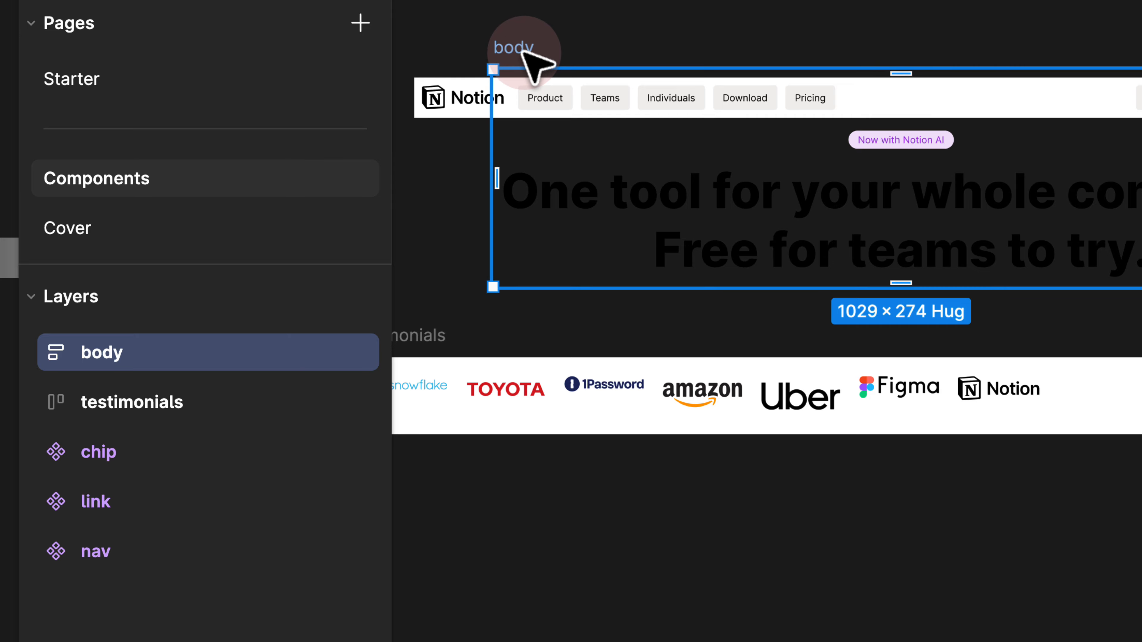
{"action": "left_click_drag", "start_coordinate": [519, 43], "coordinate": [538, 36]}
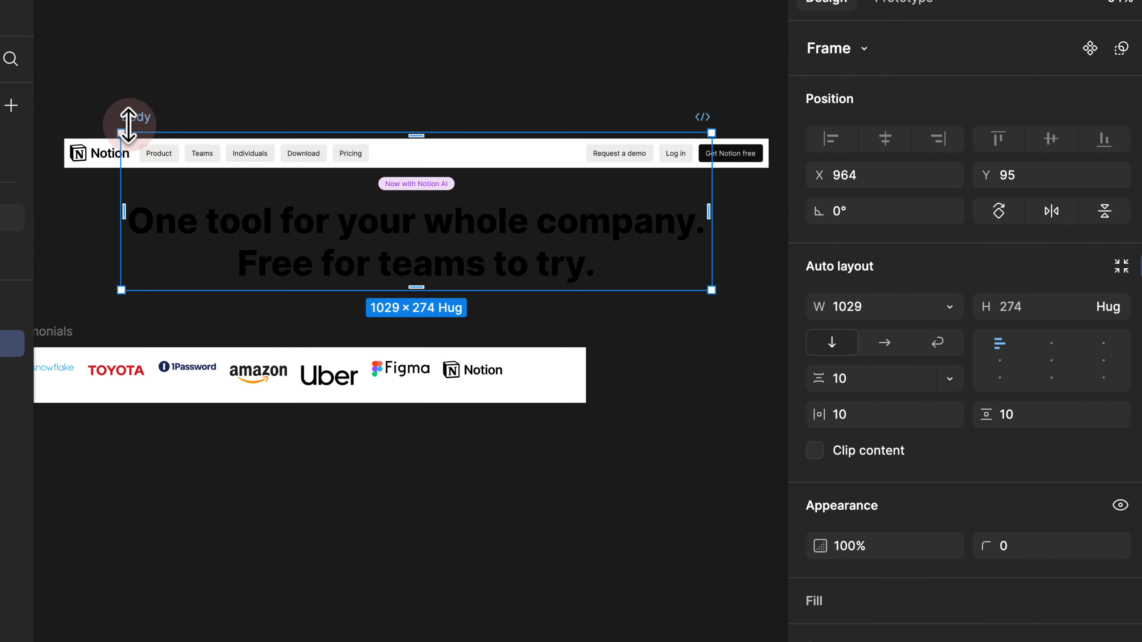
Set the body frame's horizontal and vertical padding to 0 and its width to 1400.
{"action": "left_click", "coordinate": [815, 416]}
{"action": "key", "text": "Return"}
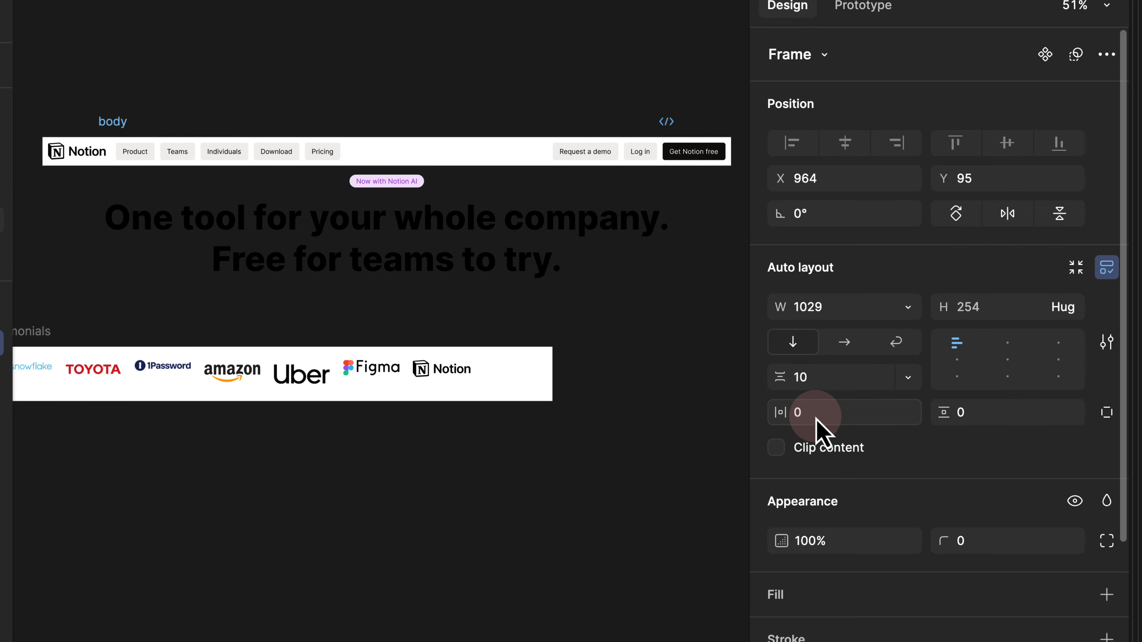
{"action": "left_click", "coordinate": [817, 308]}
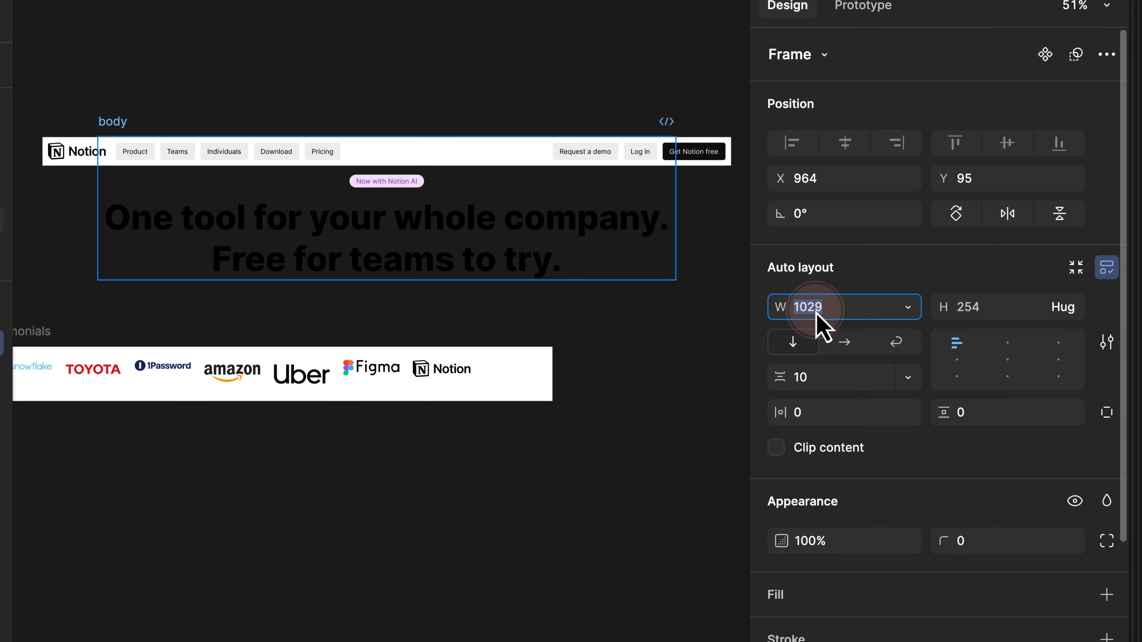
{"action": "key", "text": "Return"}
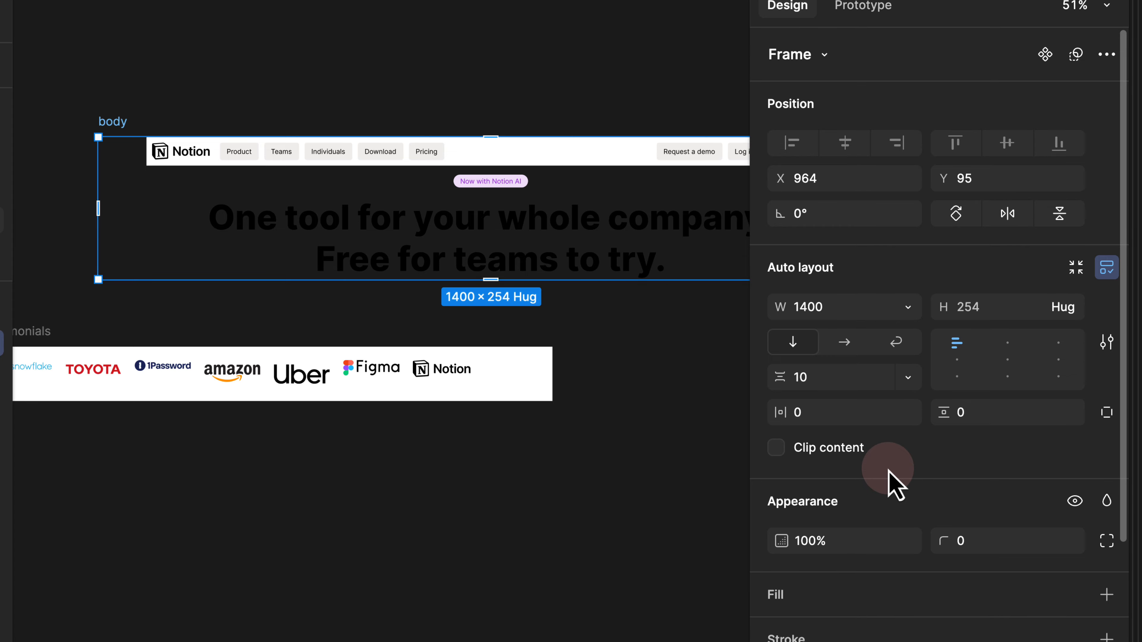
Apply the grey/100 color style as the body frame's fill.
{"action": "left_click", "coordinate": [1071, 601]}
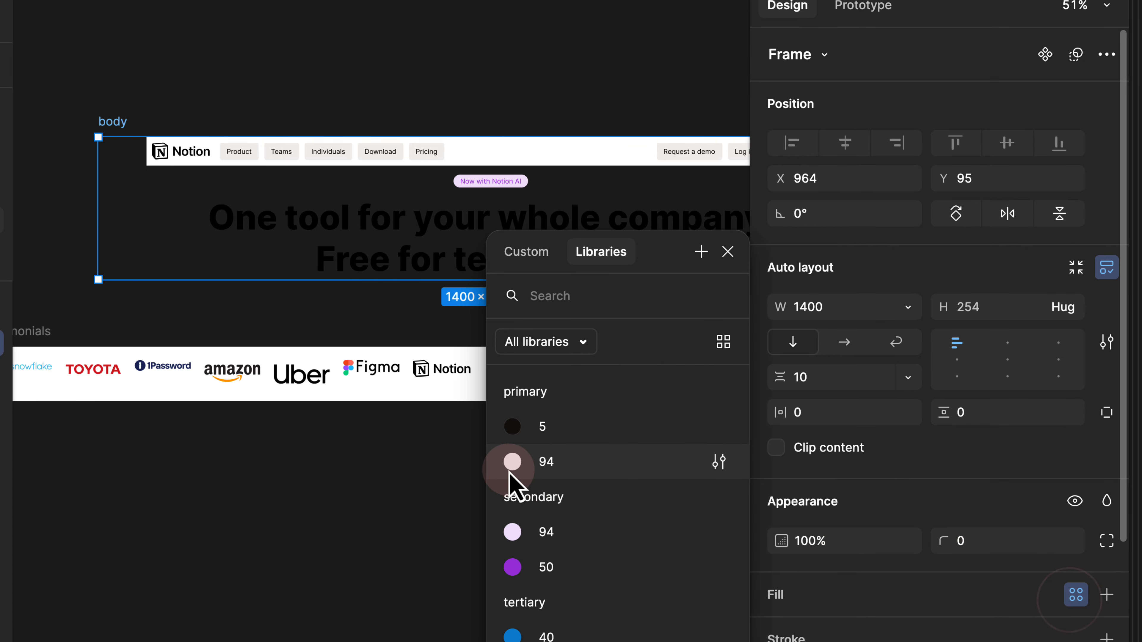
{"action": "type", "text": "g"}
{"action": "left_click", "coordinate": [528, 432]}
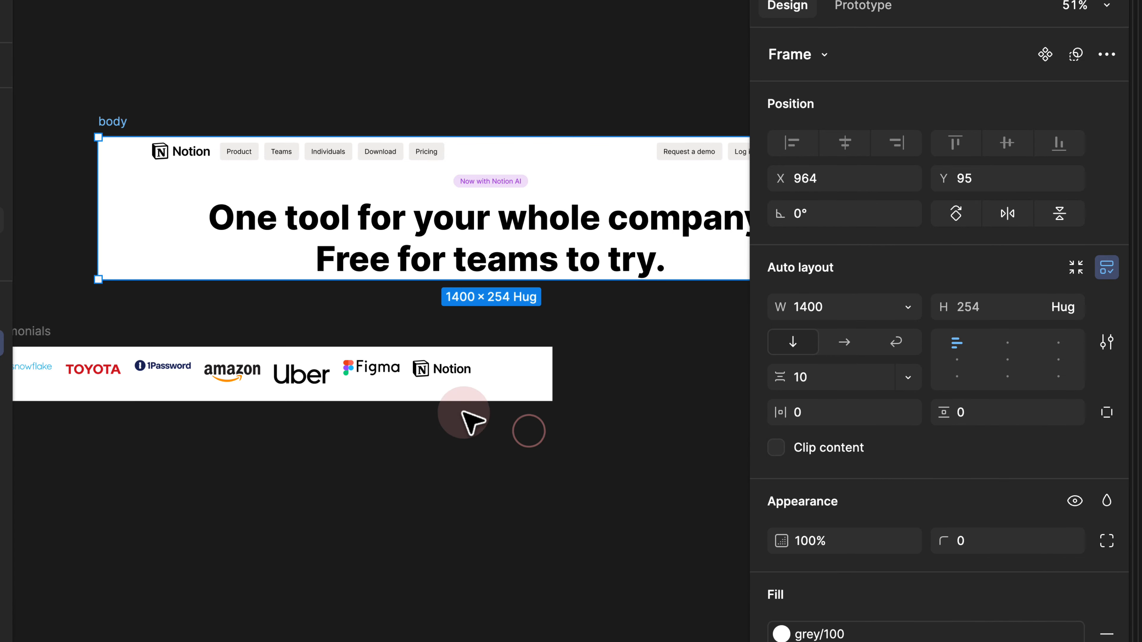
{"action": "left_click", "coordinate": [364, 91]}
{"action": "scroll", "coordinate": [364, 92], "scroll_direction": "down", "scroll_amount": 3}
{"action": "left_click_drag", "start_coordinate": [457, 85], "coordinate": [388, 75]}
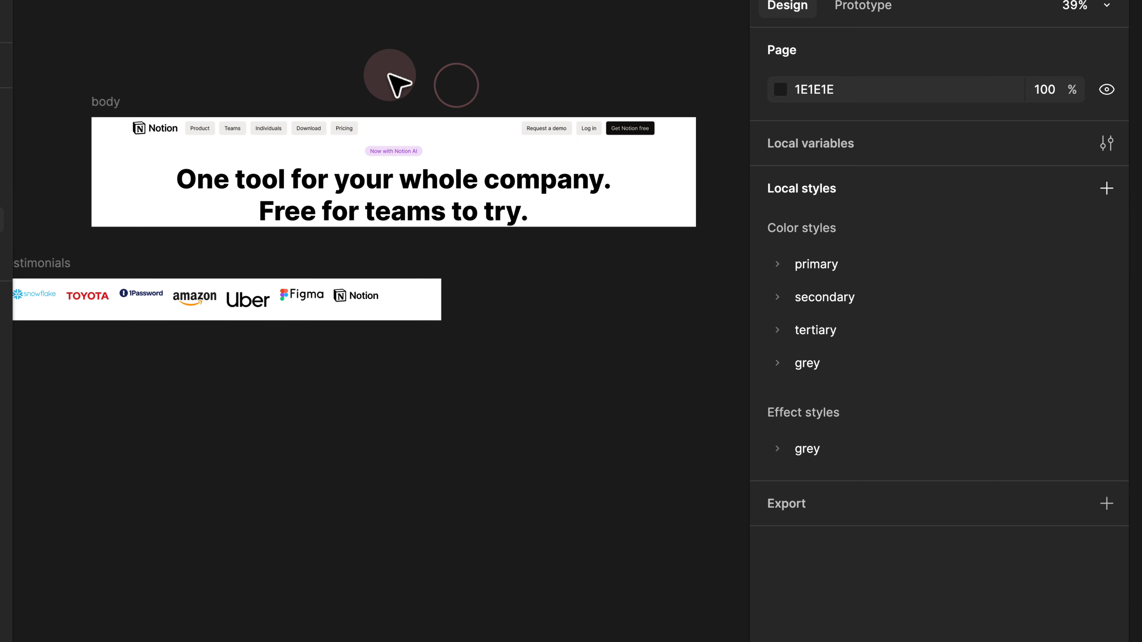
Move the nav instance out of the section frame so it sits directly in body, above section.
{"action": "left_click", "coordinate": [197, 129]}
{"action": "double_click", "coordinate": [196, 130]}
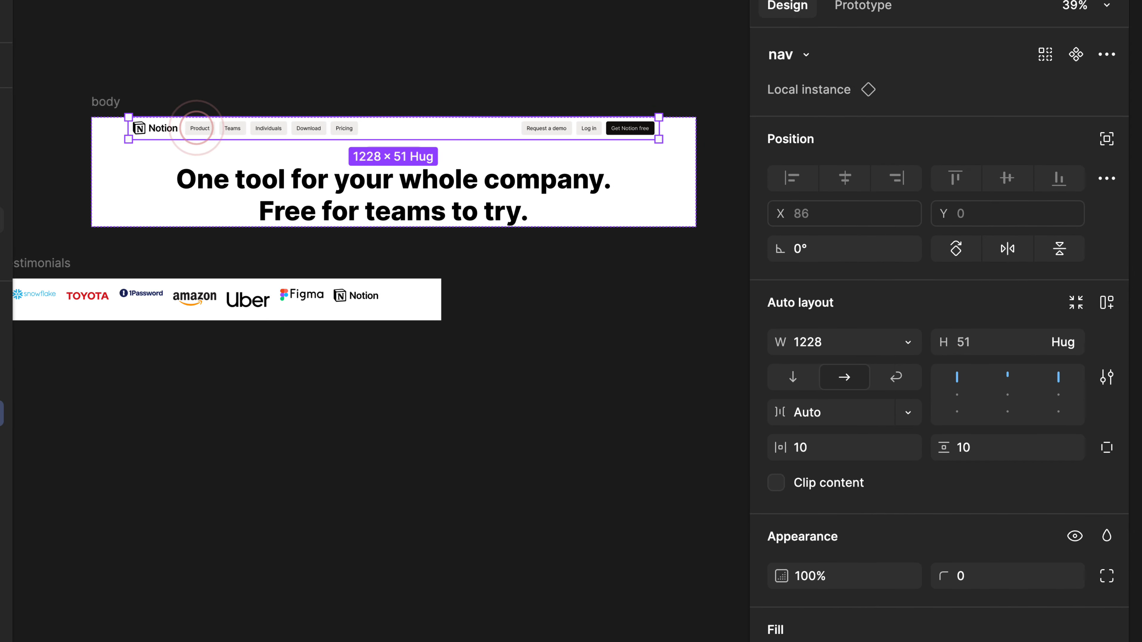
{"action": "left_click", "coordinate": [74, 353]}
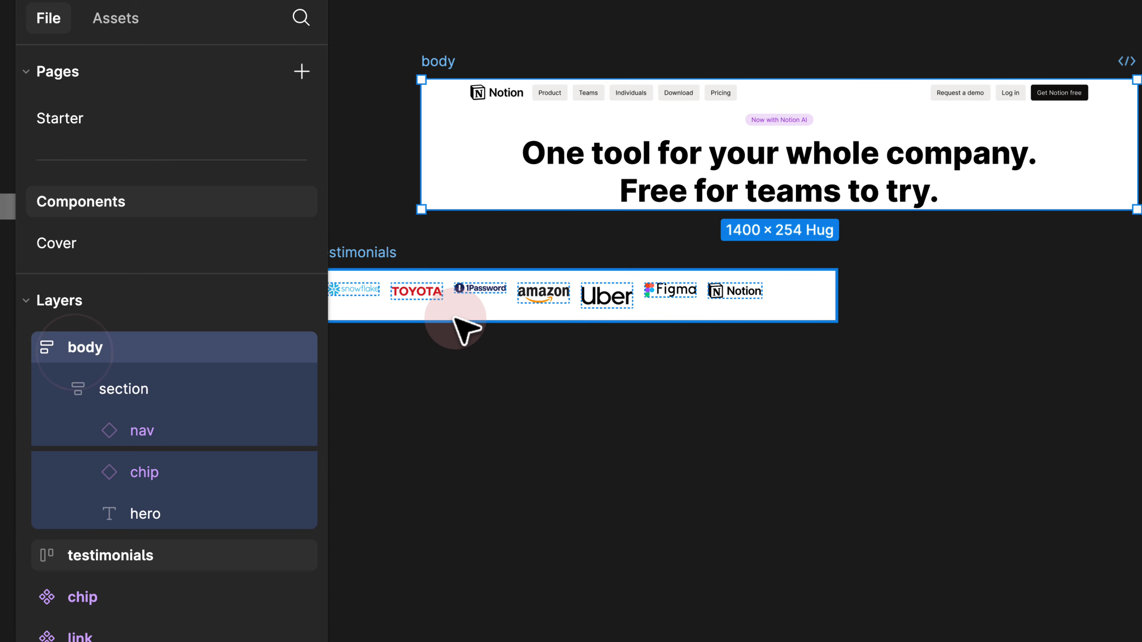
{"action": "left_click", "coordinate": [156, 390]}
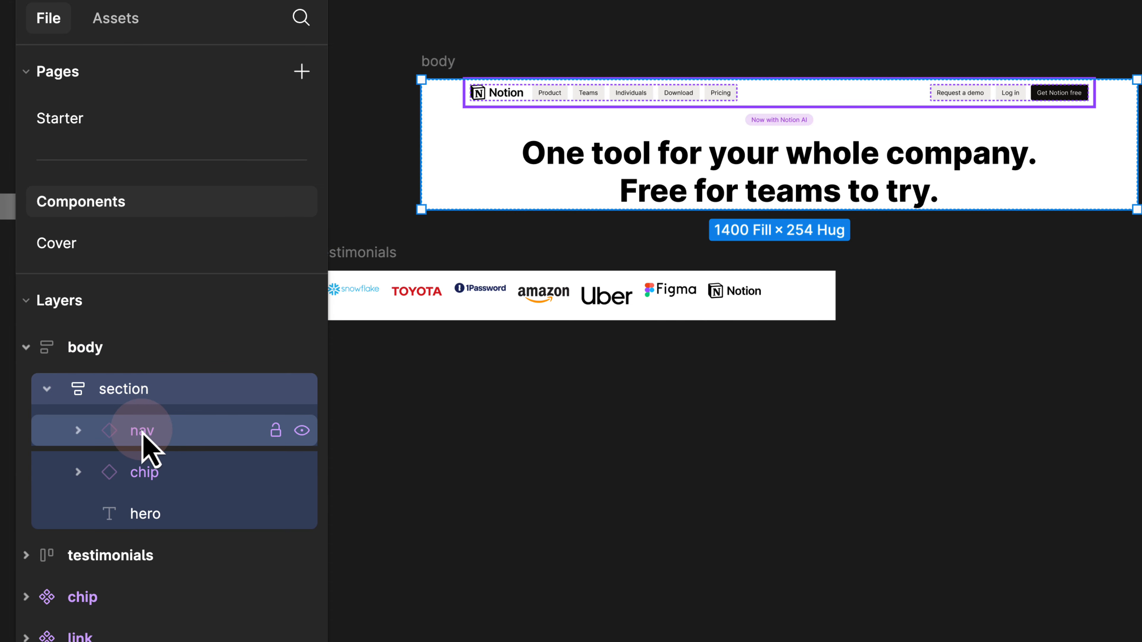
{"action": "left_click_drag", "start_coordinate": [145, 431], "coordinate": [119, 383]}
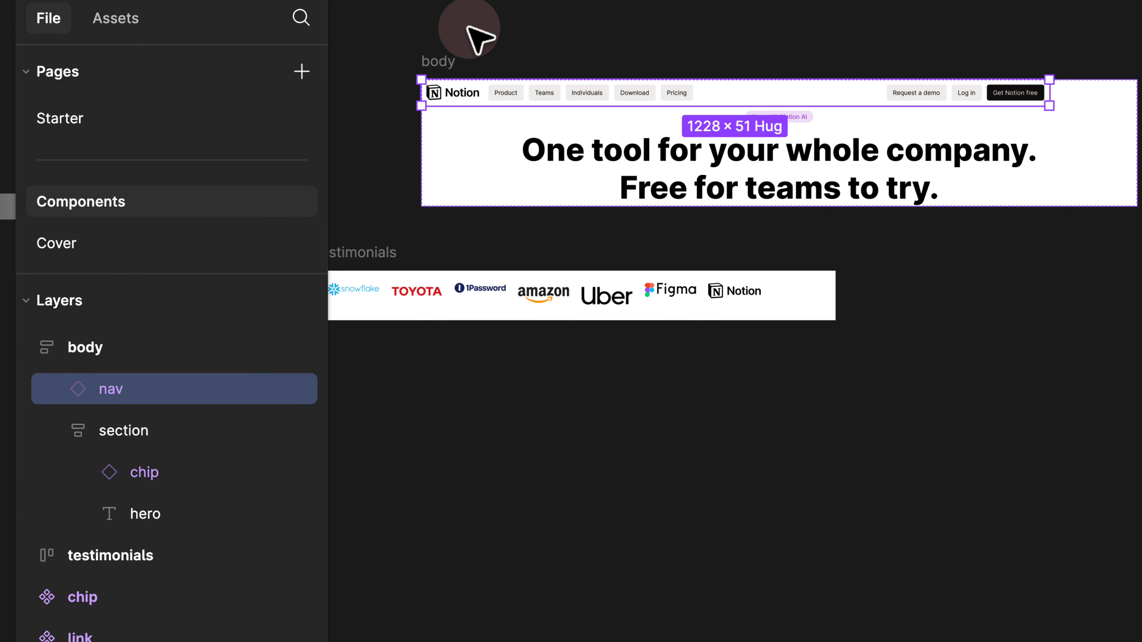
{"action": "scroll", "coordinate": [478, 53], "scroll_direction": "up", "scroll_amount": 3}
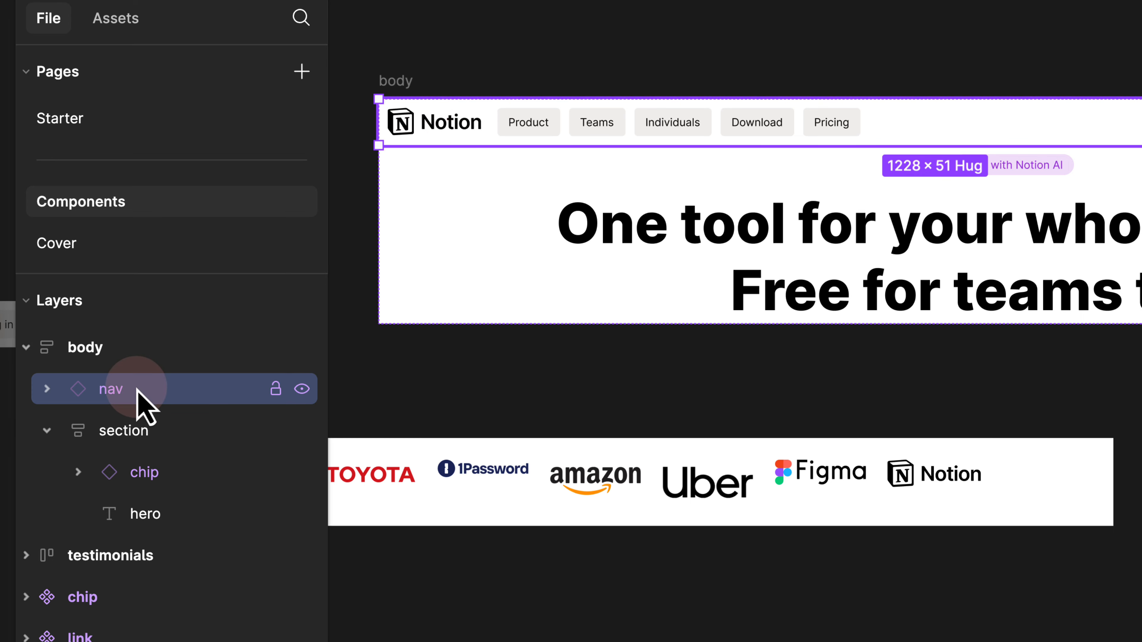
Review the section frame with its chip and hero layers, and inspect the body frame's full width.
{"action": "left_click", "coordinate": [138, 431]}
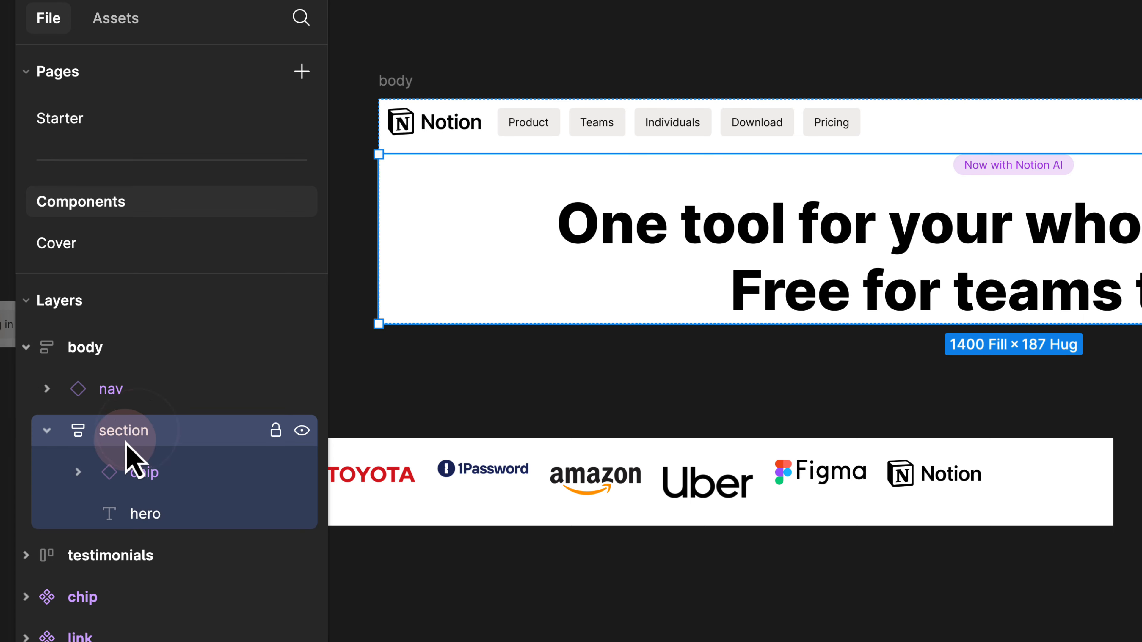
{"action": "left_click", "coordinate": [163, 472]}
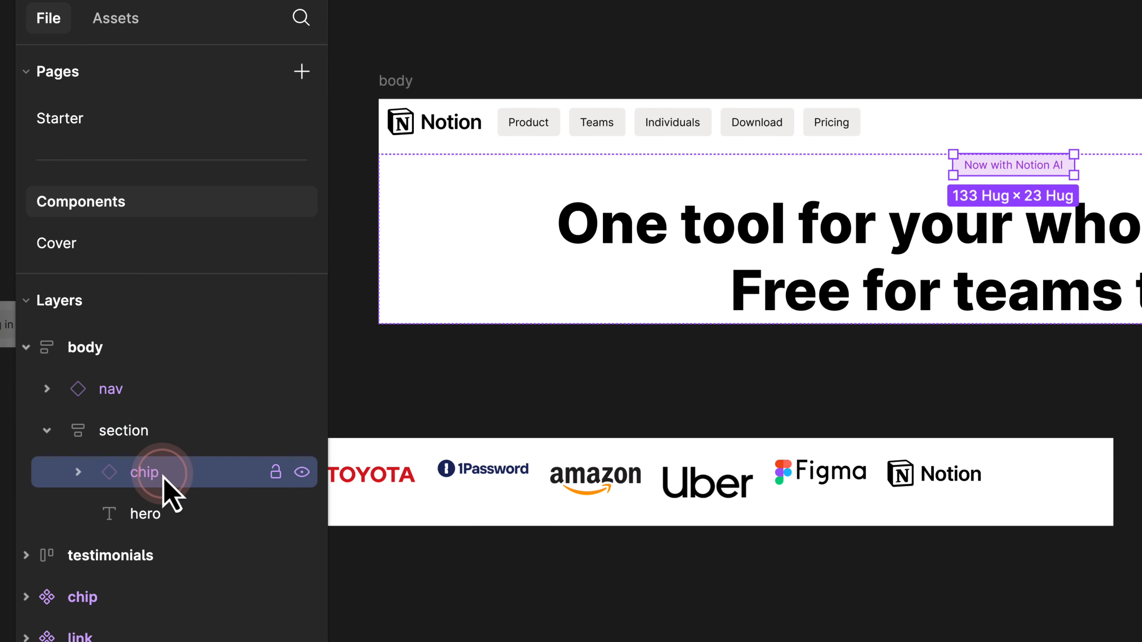
{"action": "left_click", "coordinate": [157, 513]}
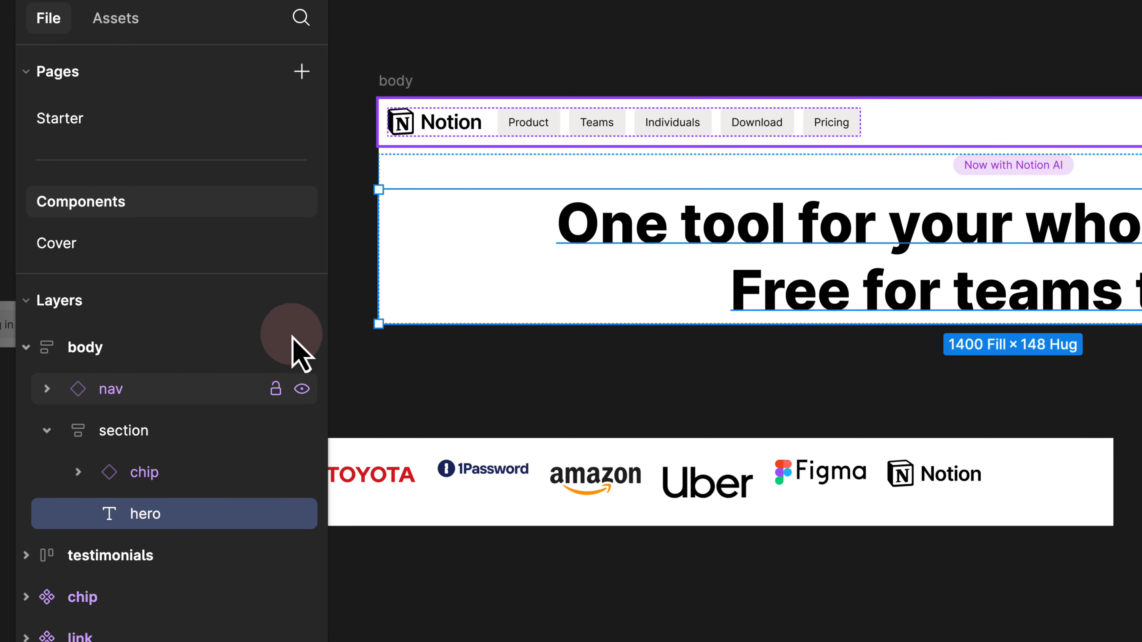
{"action": "left_click", "coordinate": [749, 26]}
{"action": "scroll", "coordinate": [855, 76], "scroll_direction": "right", "scroll_amount": 5}
{"action": "scroll", "coordinate": [870, 95], "scroll_direction": "right", "scroll_amount": 5}
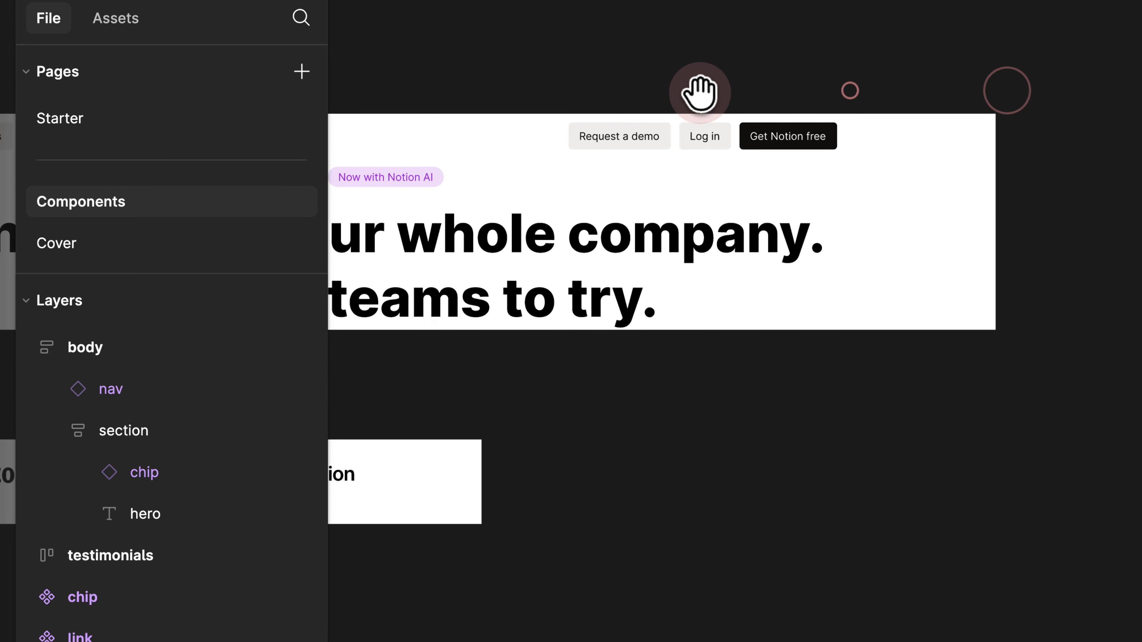
{"action": "scroll", "coordinate": [980, 147], "scroll_direction": "down", "scroll_amount": 3}
{"action": "scroll", "coordinate": [816, 128], "scroll_direction": "left", "scroll_amount": 5}
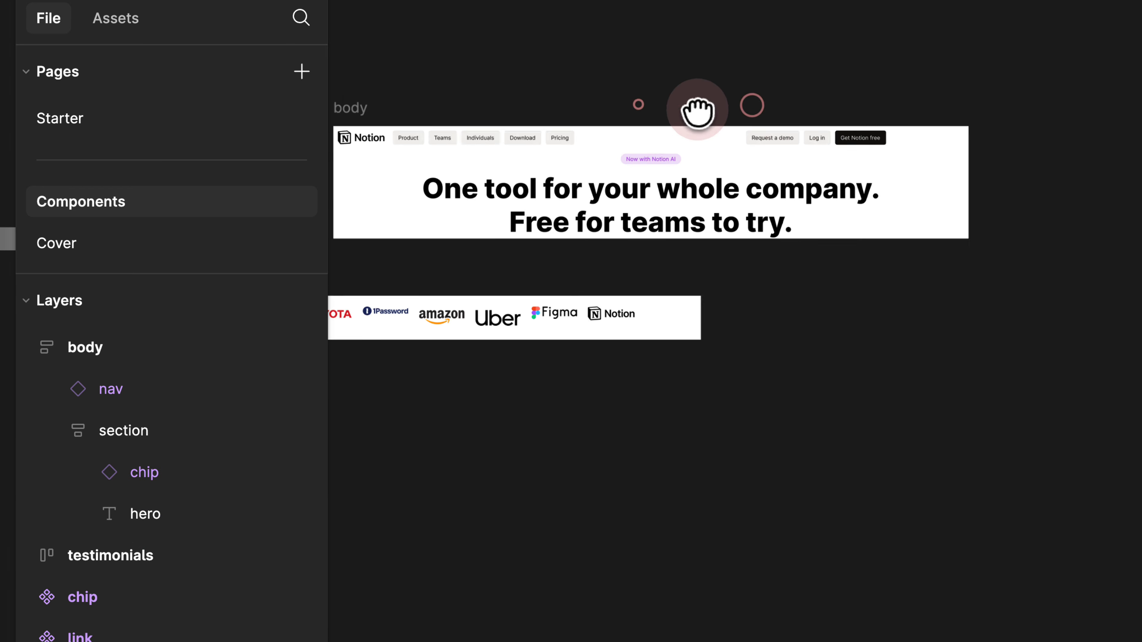
Widen the body frame to about 1439 and set the nav instance's width to Fill container.
{"action": "left_click", "coordinate": [416, 114]}
{"action": "left_click_drag", "start_coordinate": [1030, 176], "coordinate": [1000, 179]}
{"action": "left_click", "coordinate": [749, 212]}
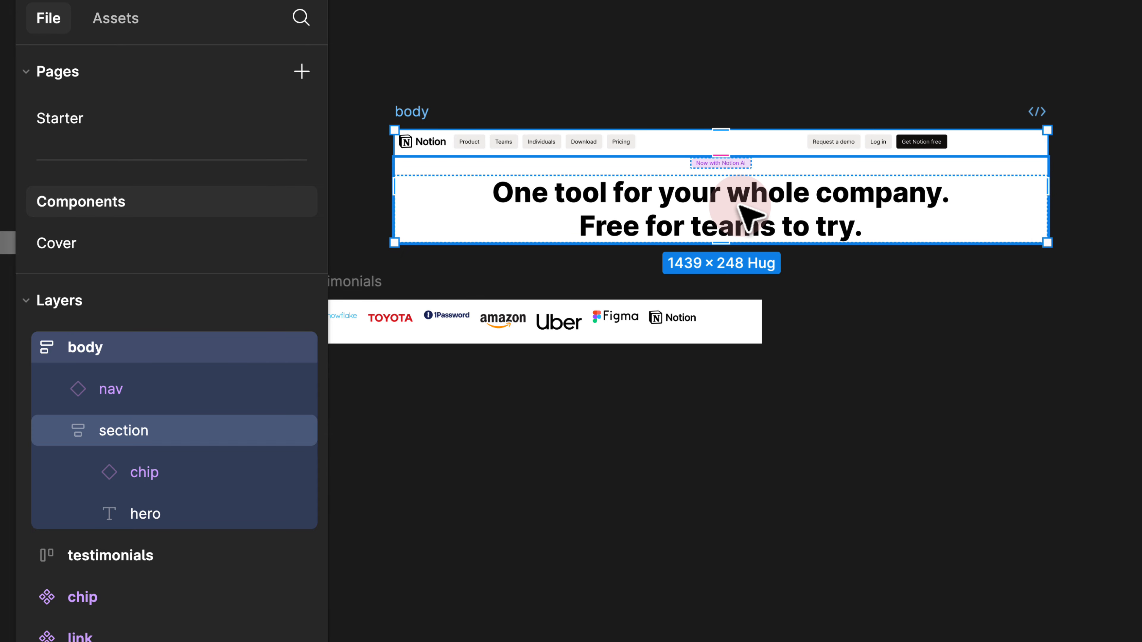
{"action": "left_click", "coordinate": [798, 148]}
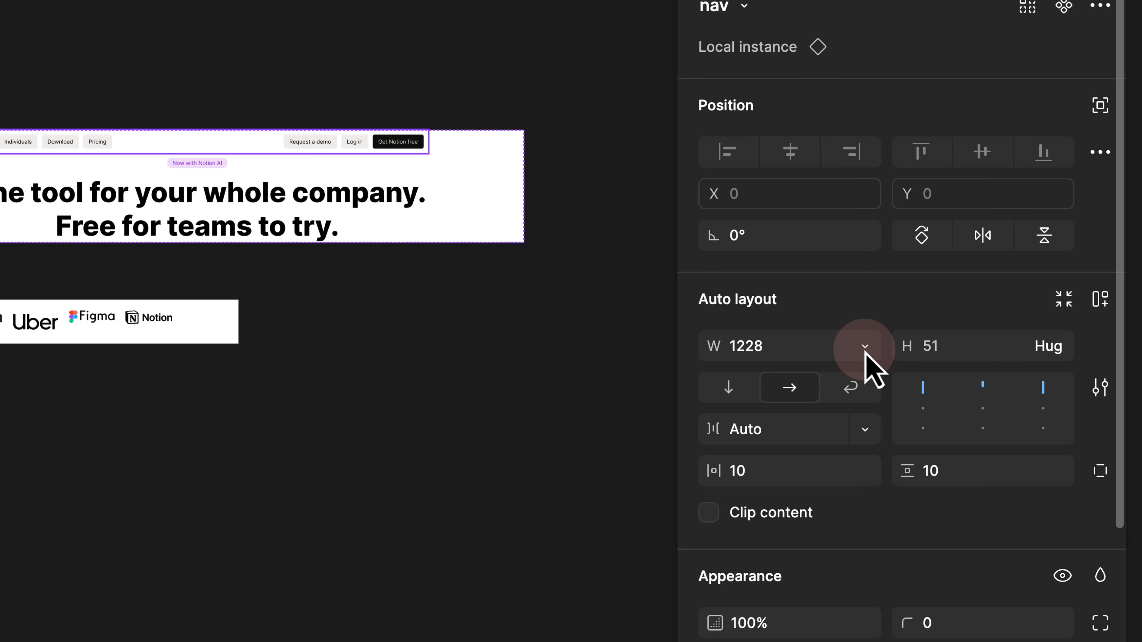
{"action": "left_click", "coordinate": [865, 350]}
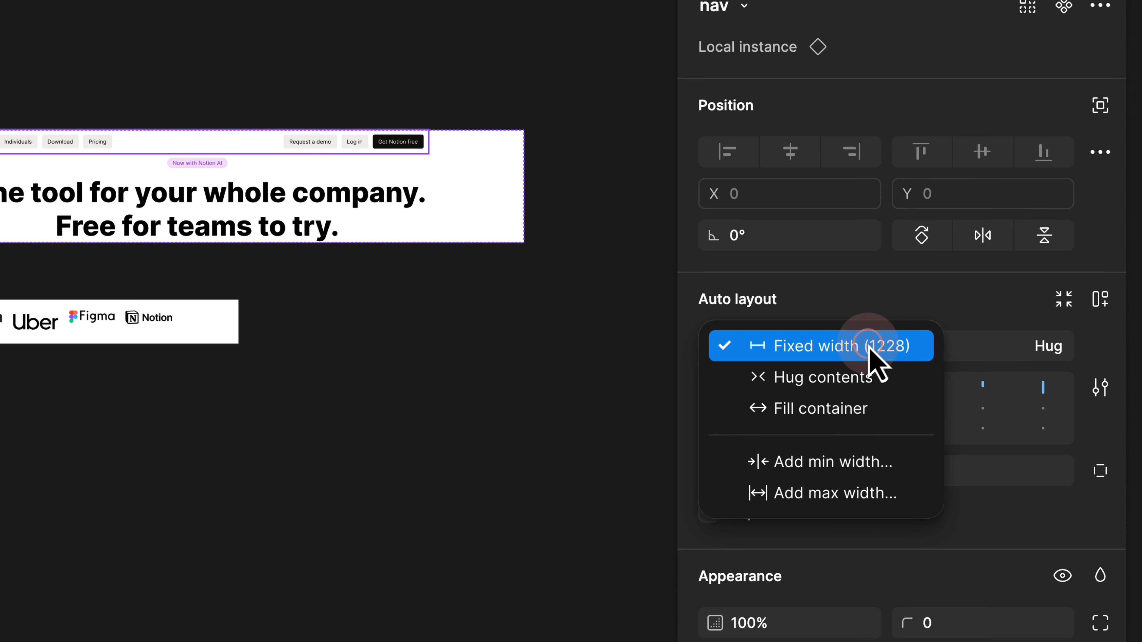
{"action": "left_click", "coordinate": [808, 416]}
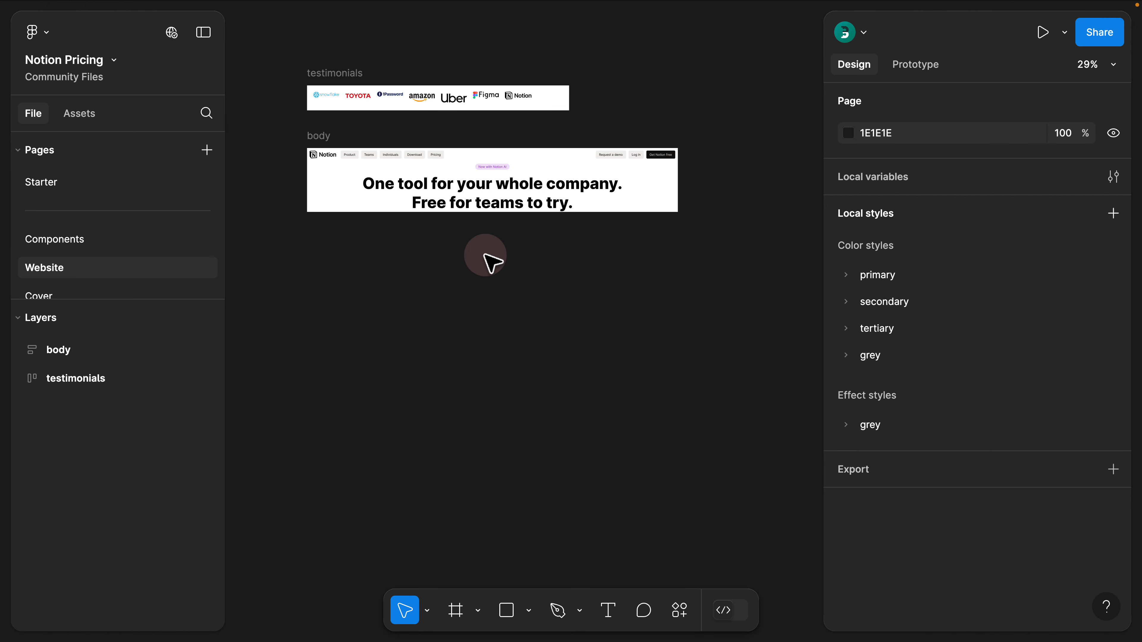
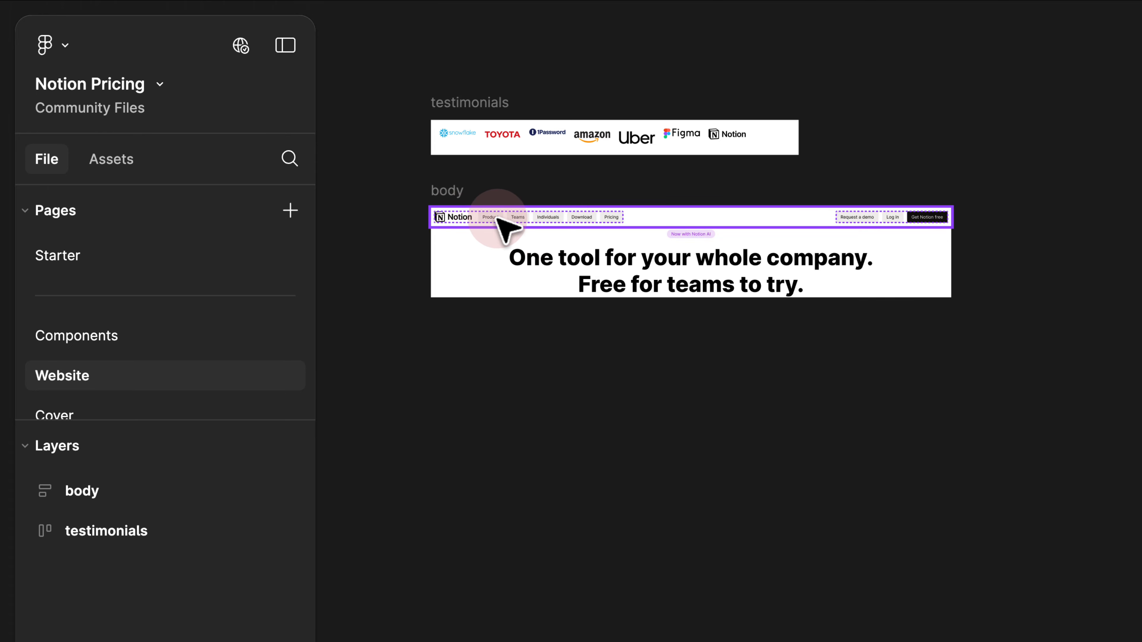
Go from the nav instance to its main component and review the link, chip and nav components.
{"action": "scroll", "coordinate": [505, 224], "scroll_direction": "up", "scroll_amount": 3}
{"action": "left_click", "coordinate": [508, 220]}
{"action": "left_click", "coordinate": [747, 192]}
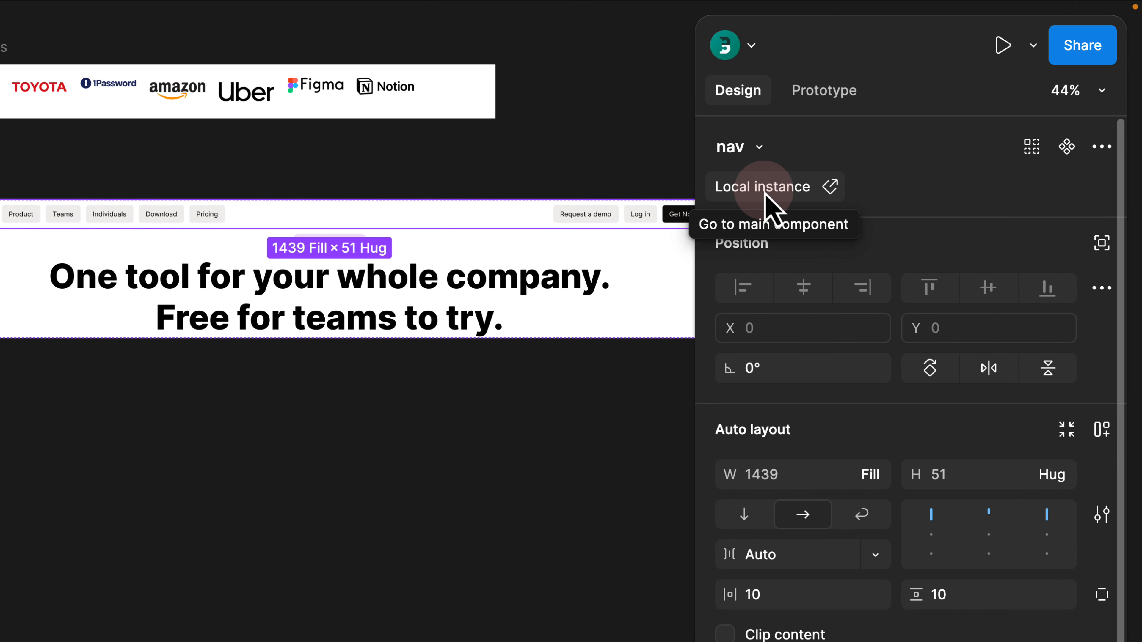
{"action": "left_click", "coordinate": [768, 194]}
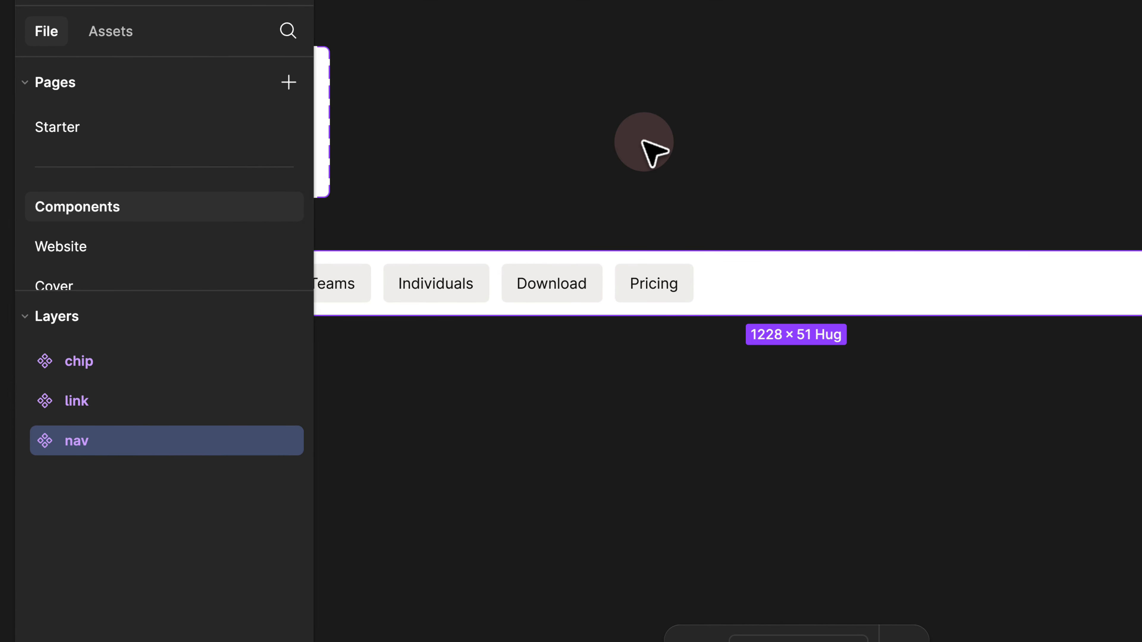
{"action": "left_click", "coordinate": [461, 193]}
{"action": "key", "text": "shift+1"}
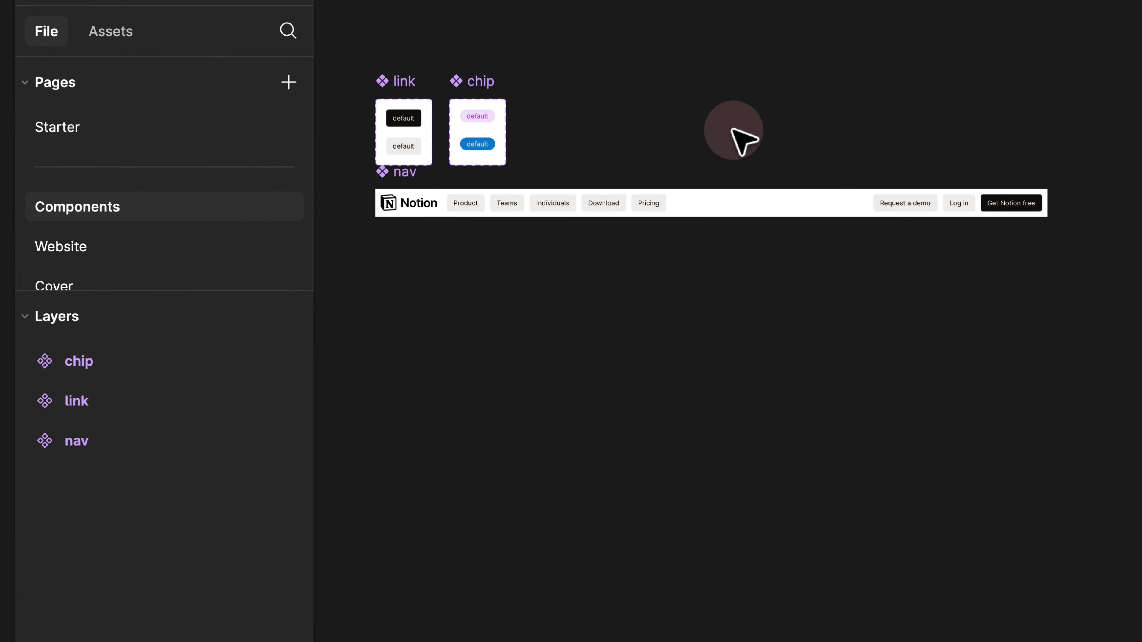
{"action": "left_click_drag", "start_coordinate": [602, 118], "coordinate": [722, 184]}
{"action": "scroll", "coordinate": [550, 231], "scroll_direction": "up", "scroll_amount": 4}
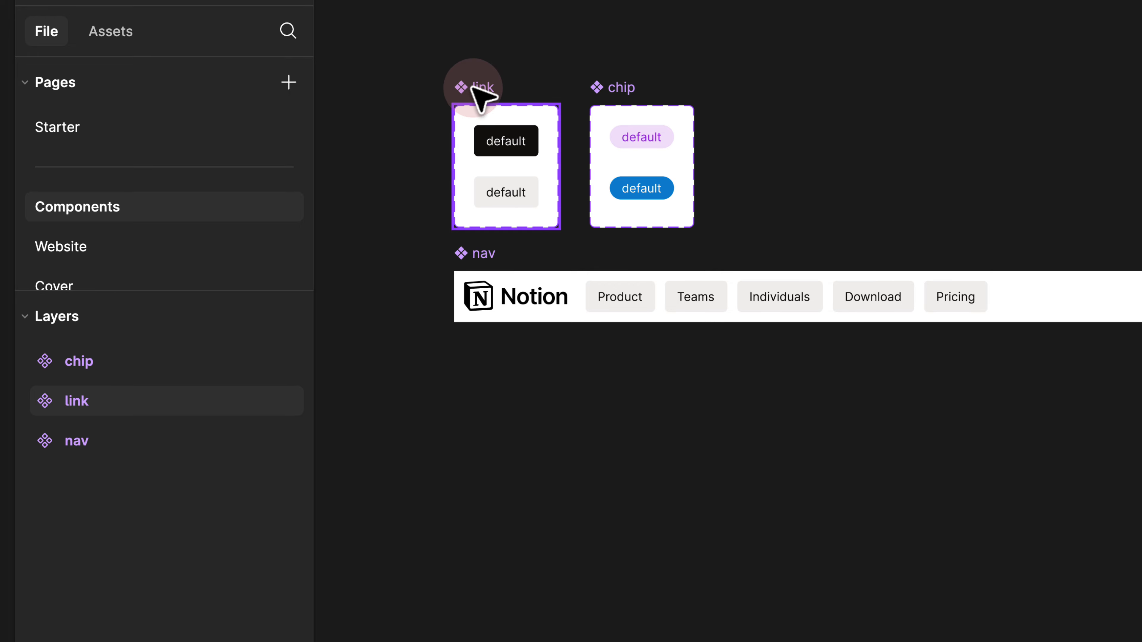
{"action": "left_click", "coordinate": [608, 88]}
{"action": "left_click", "coordinate": [484, 252]}
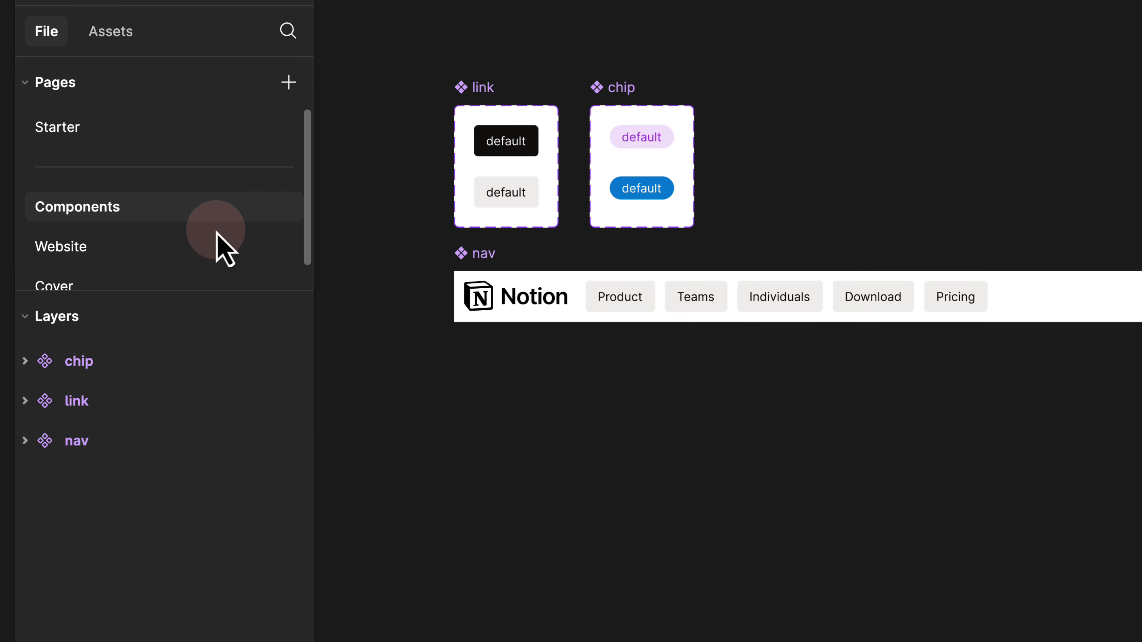
Return to the Website page and widen the body frame to about 1622.
{"action": "left_click", "coordinate": [164, 247]}
{"action": "left_click", "coordinate": [532, 283]}
{"action": "left_click_drag", "start_coordinate": [694, 248], "coordinate": [587, 280]}
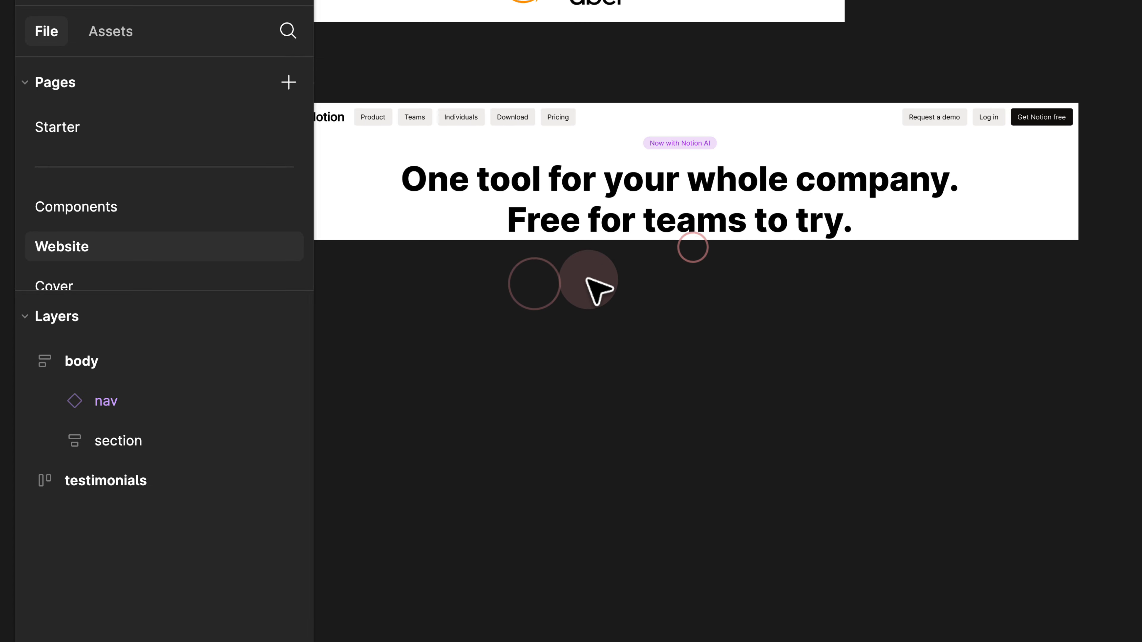
{"action": "scroll", "coordinate": [587, 283], "scroll_direction": "down", "scroll_amount": 3}
{"action": "left_click", "coordinate": [403, 147]}
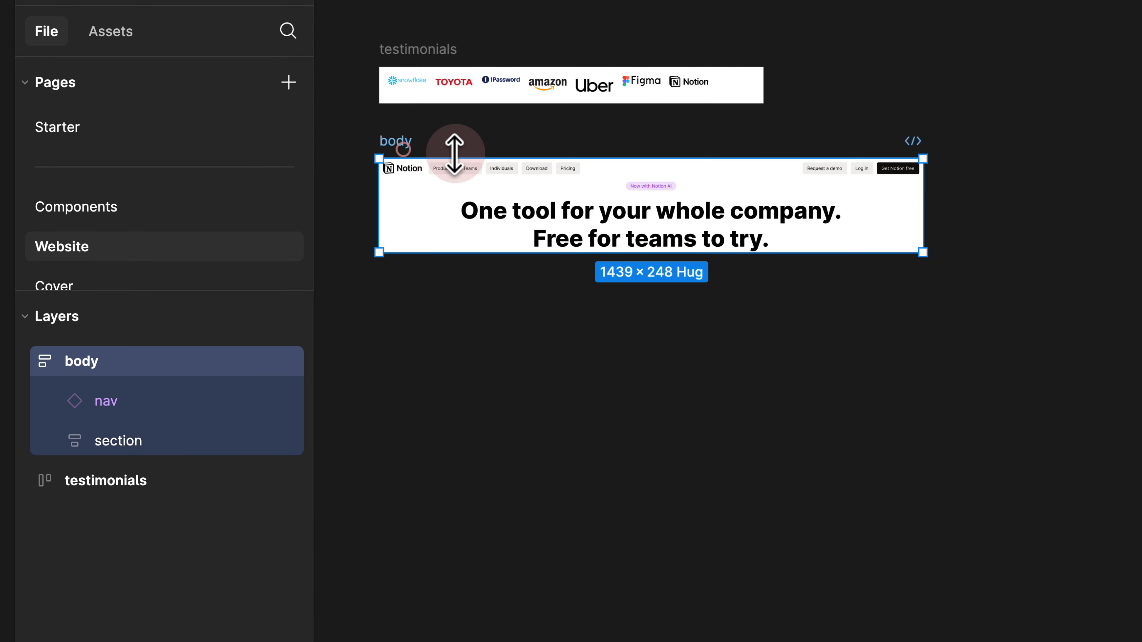
{"action": "left_click_drag", "start_coordinate": [924, 182], "coordinate": [993, 189]}
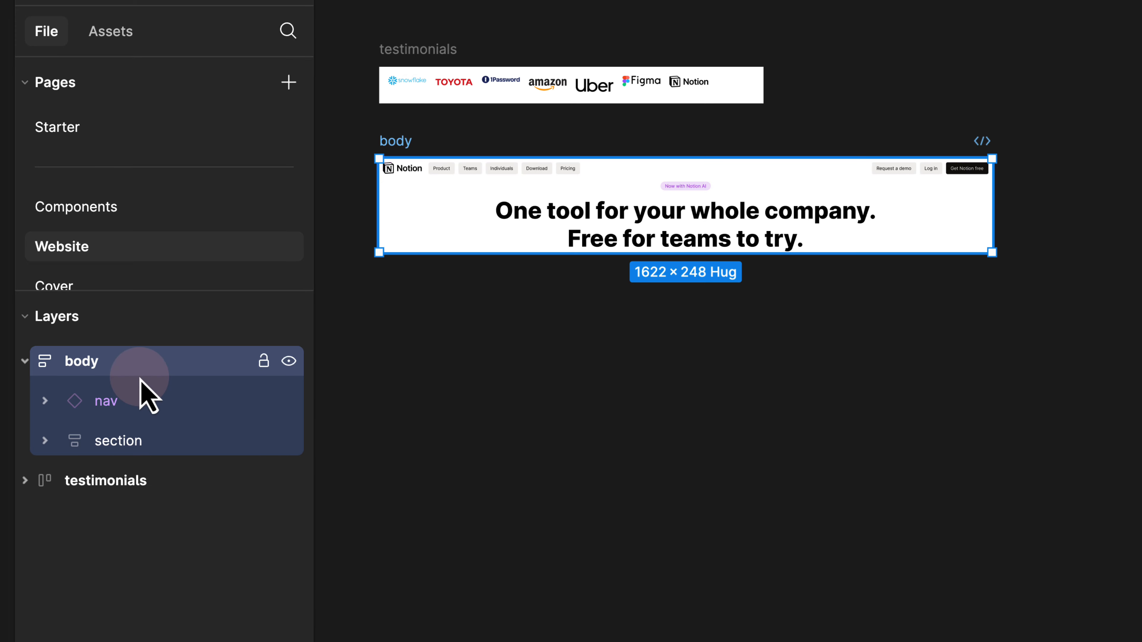
{"action": "left_click", "coordinate": [127, 372]}
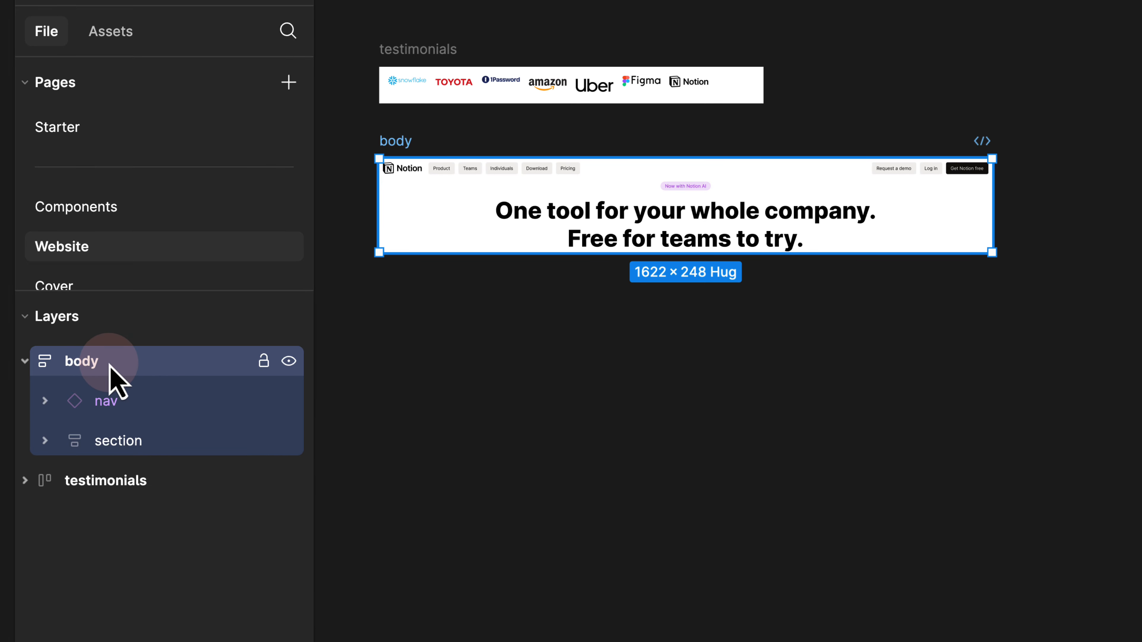
Review the body's nav instance and the section frame with its chip and hero layers.
{"action": "left_click", "coordinate": [121, 403]}
{"action": "left_click", "coordinate": [112, 444]}
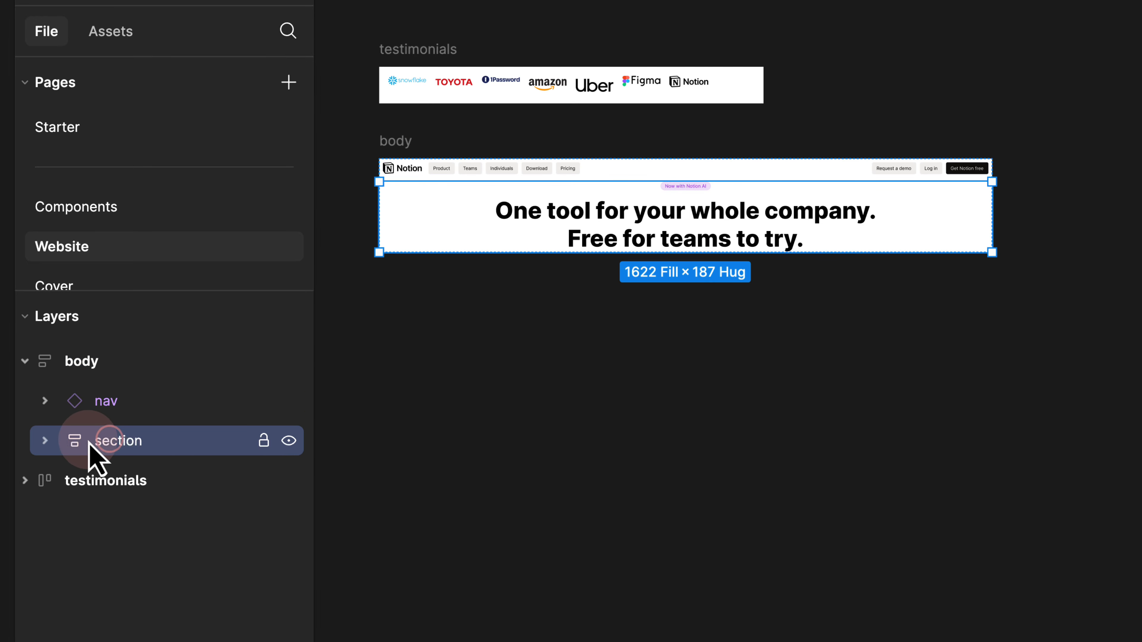
{"action": "left_click", "coordinate": [45, 441]}
{"action": "left_click", "coordinate": [135, 481]}
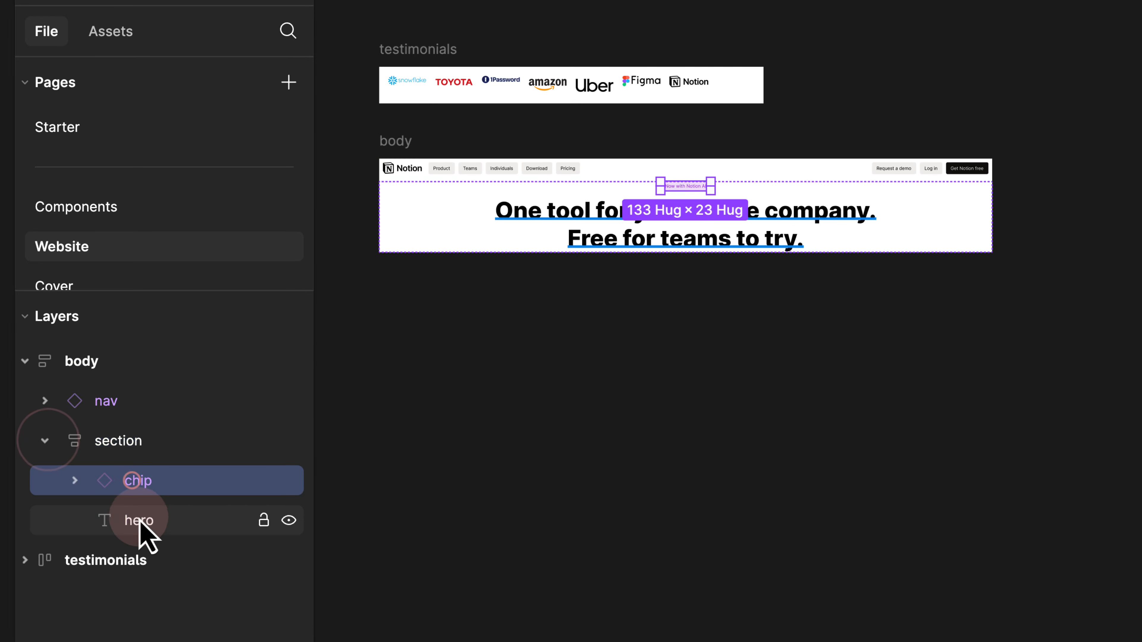
{"action": "left_click", "coordinate": [140, 520]}
{"action": "left_click", "coordinate": [212, 440]}
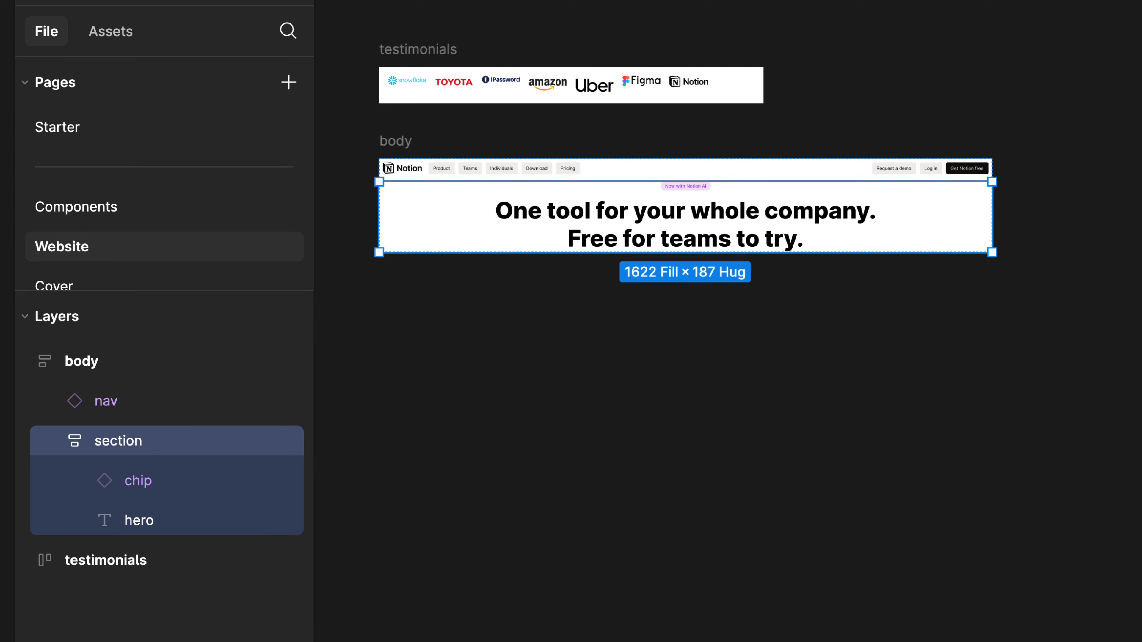
Set the section frame's width to Fixed width (1622) and narrow the body frame to about 983.
{"action": "left_click", "coordinate": [1007, 347]}
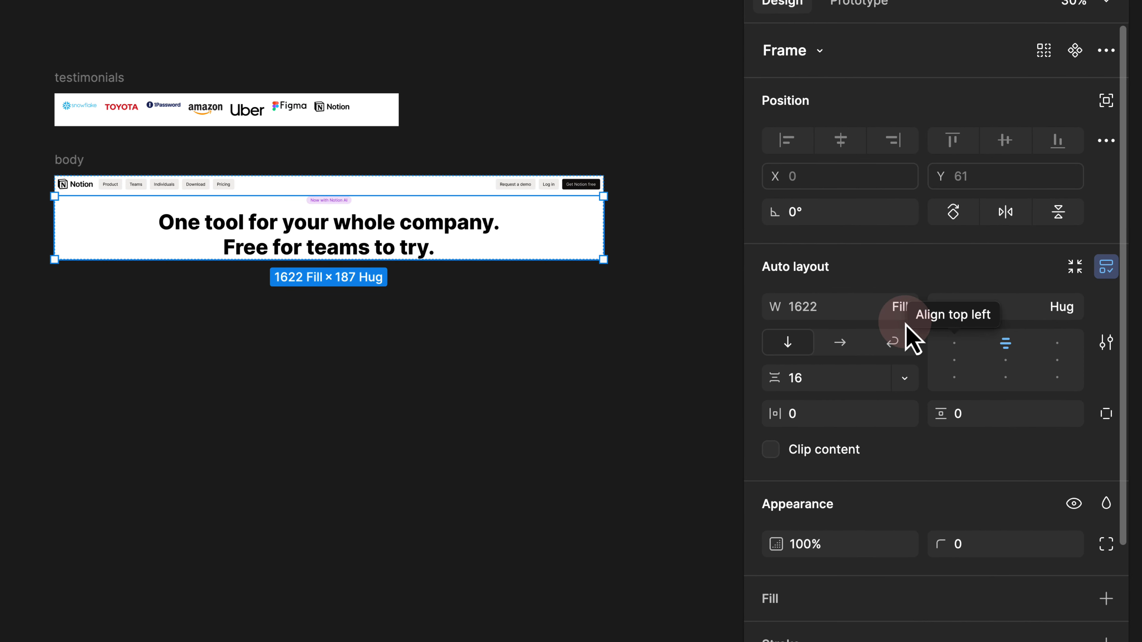
{"action": "left_click", "coordinate": [903, 308]}
{"action": "left_click", "coordinate": [904, 307]}
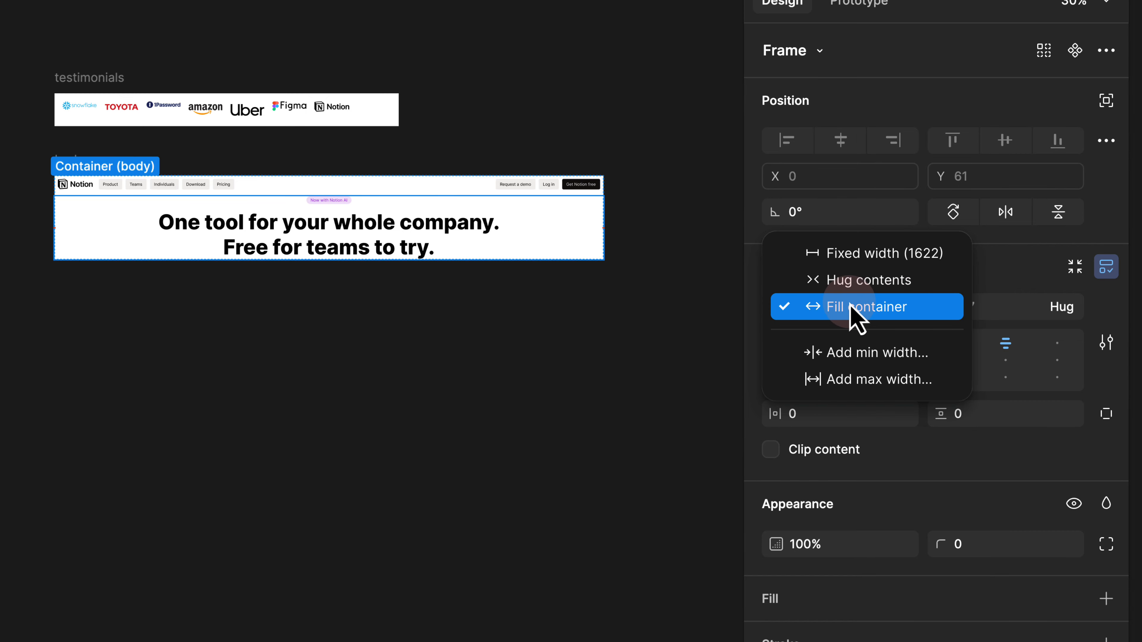
{"action": "left_click", "coordinate": [874, 253]}
{"action": "left_click", "coordinate": [447, 297]}
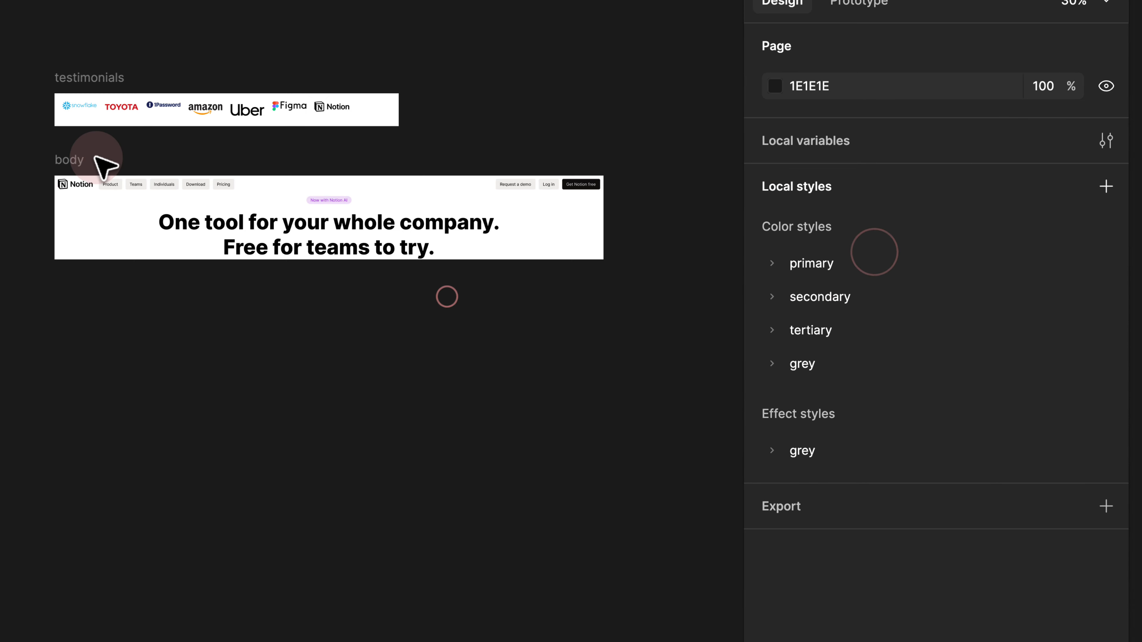
{"action": "left_click", "coordinate": [104, 167]}
{"action": "left_click_drag", "start_coordinate": [594, 214], "coordinate": [390, 216]}
{"action": "left_click", "coordinate": [270, 223]}
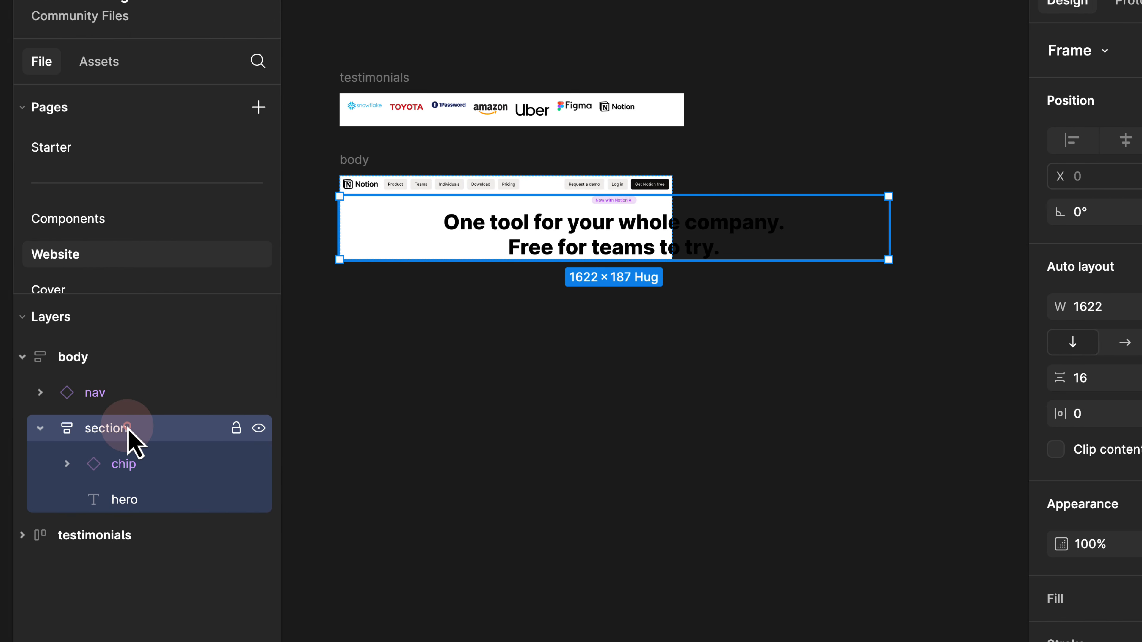
Set the section frame's width to Fill container and widen the body frame to about 1395.
{"action": "left_click", "coordinate": [127, 425]}
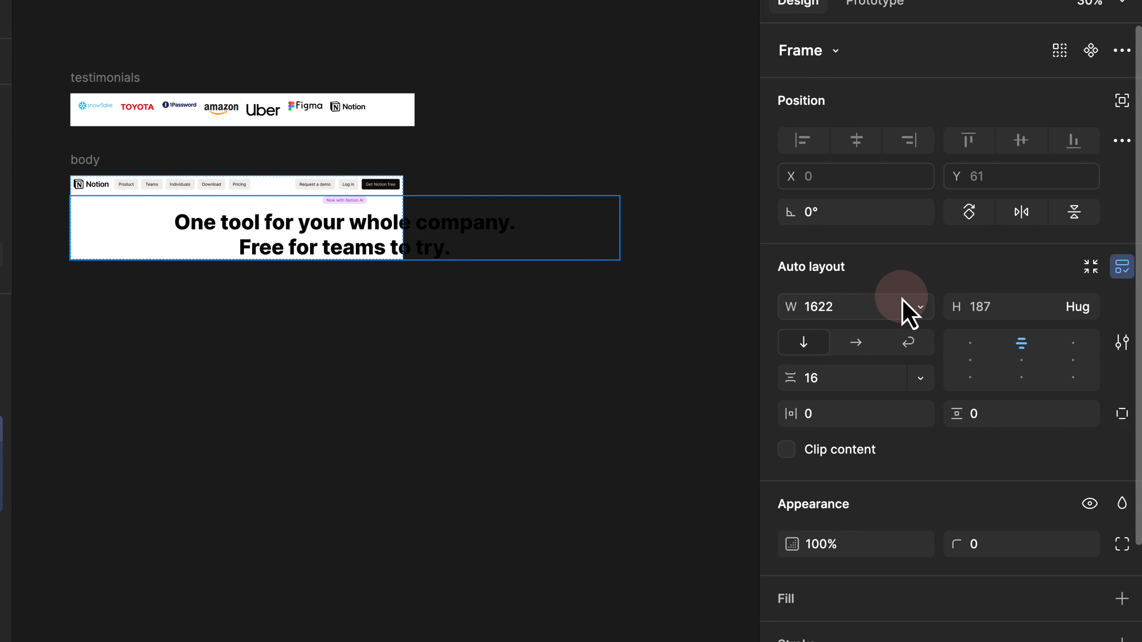
{"action": "left_click", "coordinate": [901, 298]}
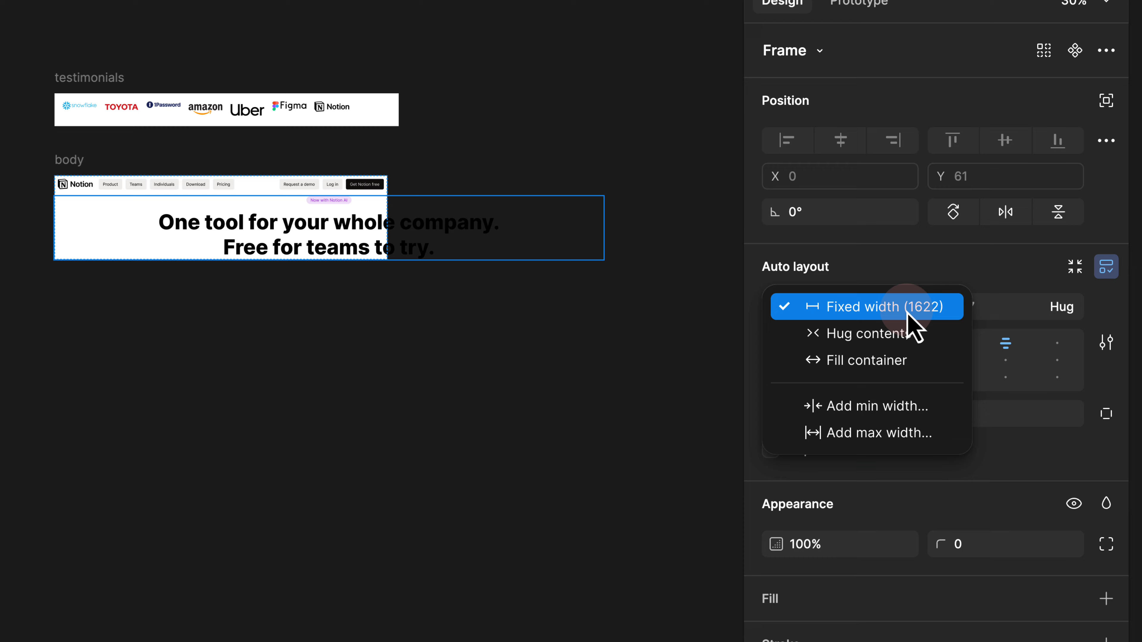
{"action": "left_click", "coordinate": [886, 360]}
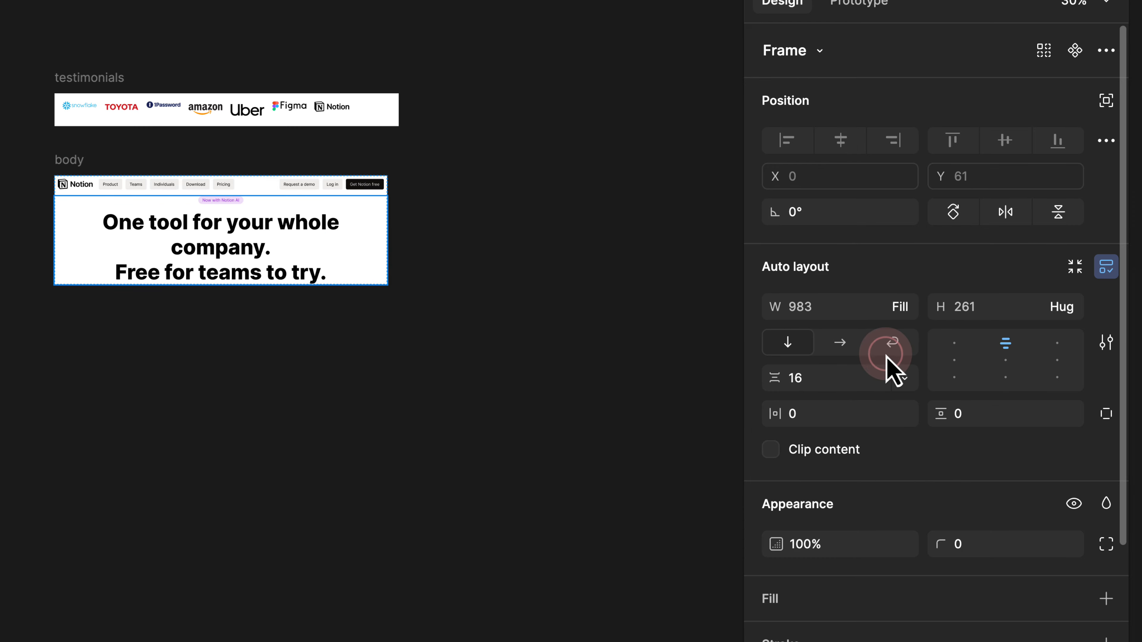
{"action": "left_click", "coordinate": [61, 160]}
{"action": "left_click_drag", "start_coordinate": [388, 209], "coordinate": [527, 209]}
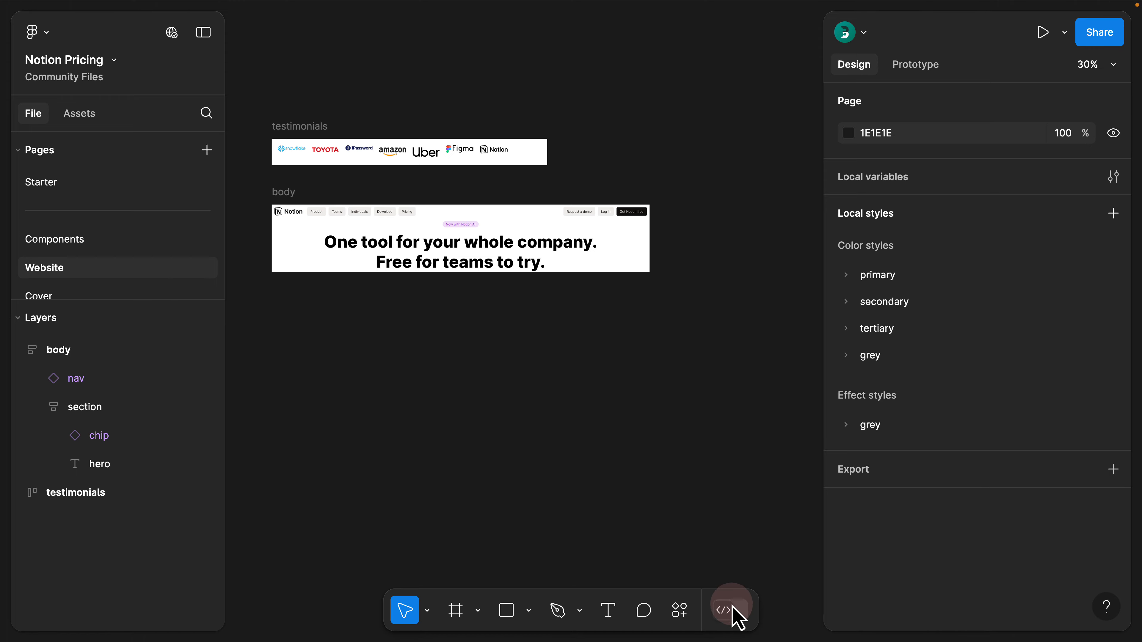
Switch to Dev Mode, inspect the section frame and set its code unit to px.
{"action": "left_click", "coordinate": [745, 623]}
{"action": "scroll", "coordinate": [450, 243], "scroll_direction": "up", "scroll_amount": 5}
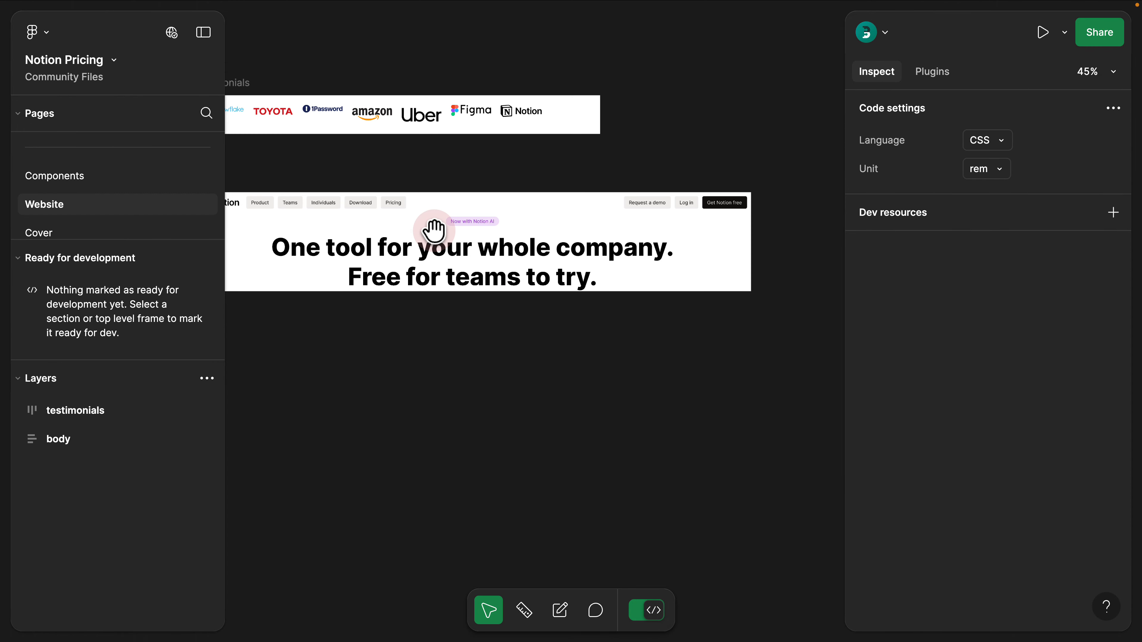
{"action": "scroll", "coordinate": [448, 230], "scroll_direction": "left", "scroll_amount": 5}
{"action": "left_click", "coordinate": [607, 214]}
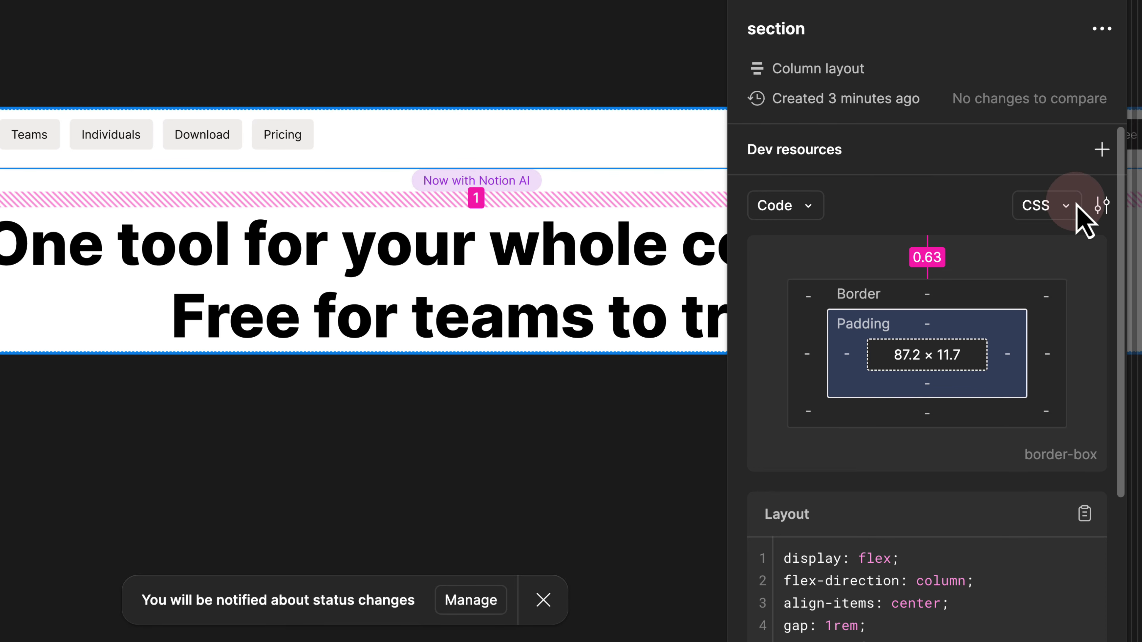
{"action": "left_click", "coordinate": [1102, 207]}
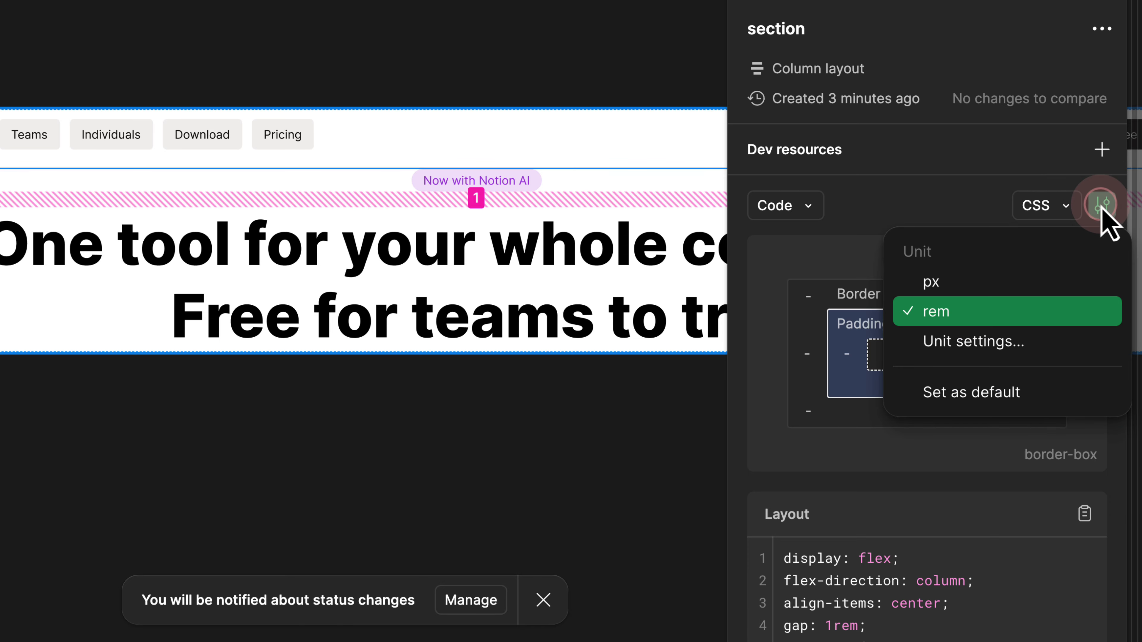
{"action": "left_click", "coordinate": [959, 281]}
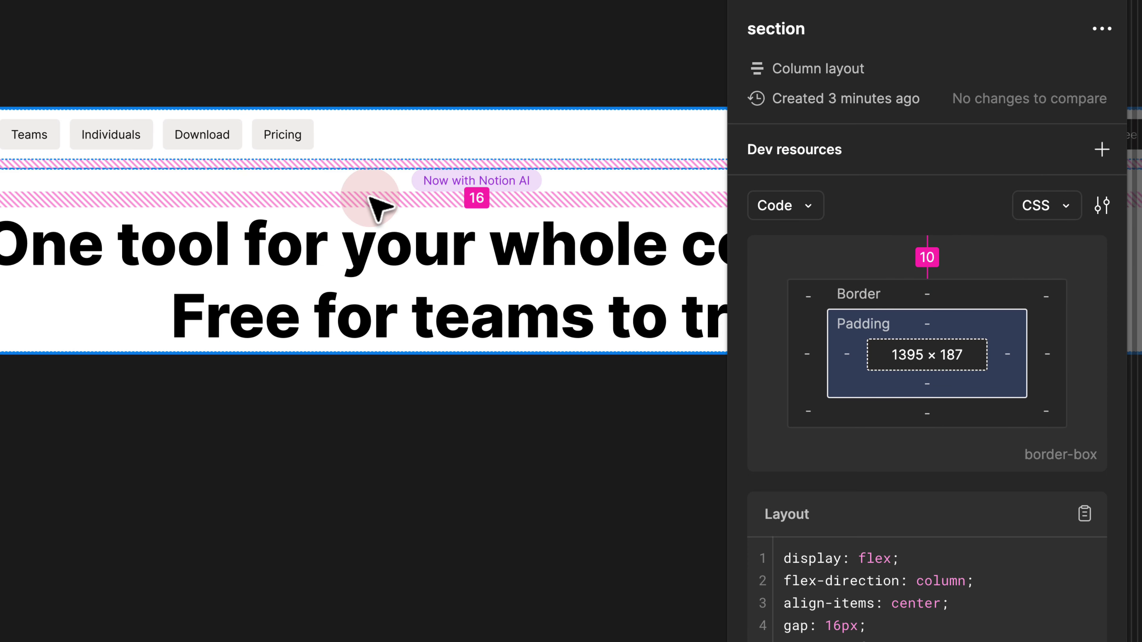
Examine the spacing between the nav, the chip and the hero heading in Dev Mode.
{"action": "scroll", "coordinate": [369, 198], "scroll_direction": "down", "scroll_amount": 3}
{"action": "left_click_drag", "start_coordinate": [427, 194], "coordinate": [293, 206]}
{"action": "scroll", "coordinate": [293, 206], "scroll_direction": "up", "scroll_amount": 4}
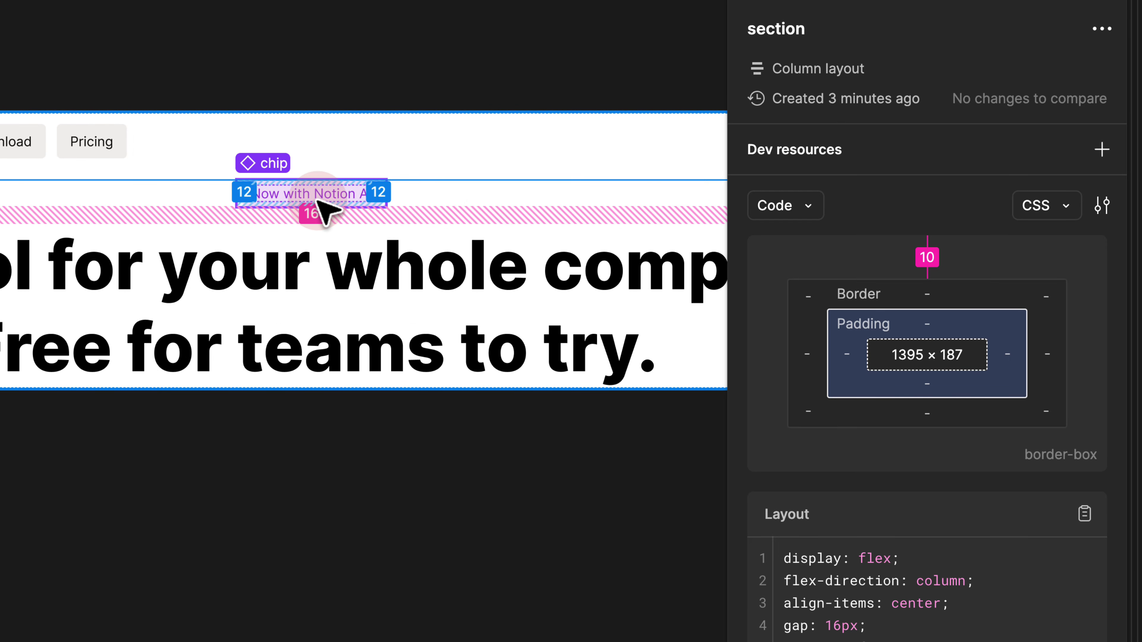
{"action": "scroll", "coordinate": [247, 275], "scroll_direction": "down", "scroll_amount": 2}
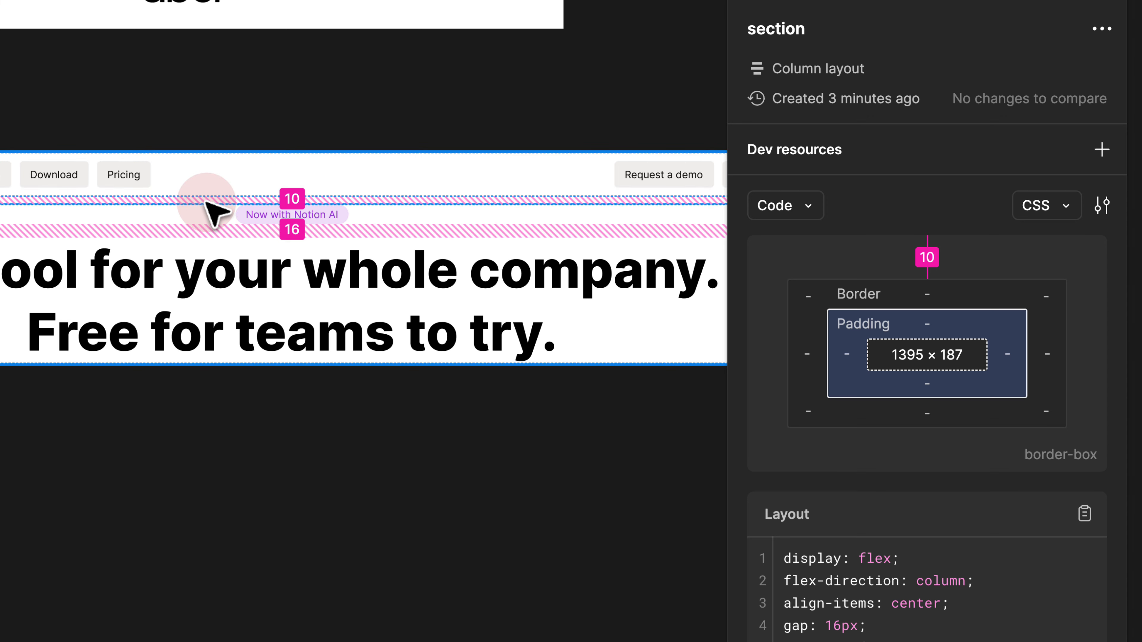
{"action": "scroll", "coordinate": [216, 207], "scroll_direction": "up", "scroll_amount": 2}
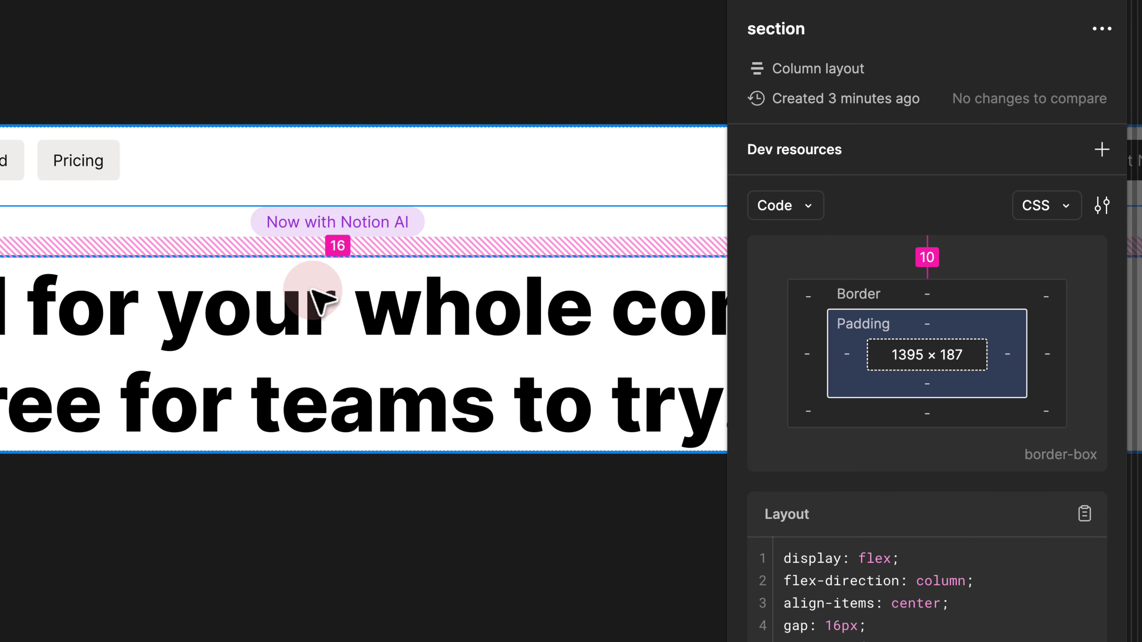
{"action": "scroll", "coordinate": [243, 256], "scroll_direction": "down", "scroll_amount": 3}
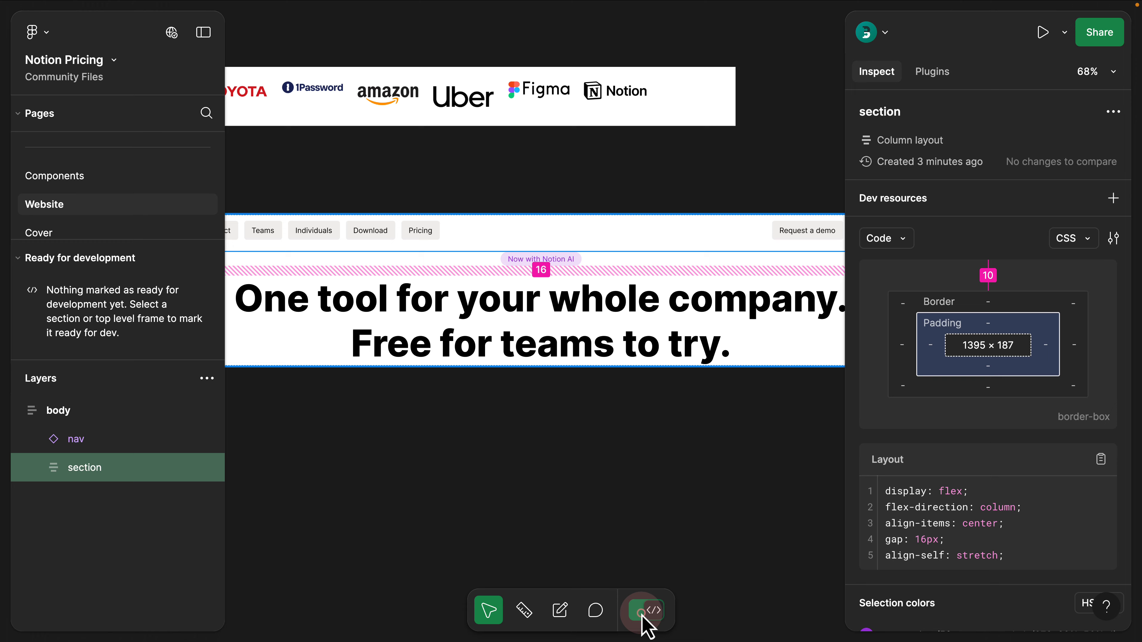
Return to design mode and set the section frame's vertical auto layout gap to 24.
{"action": "left_click", "coordinate": [643, 614]}
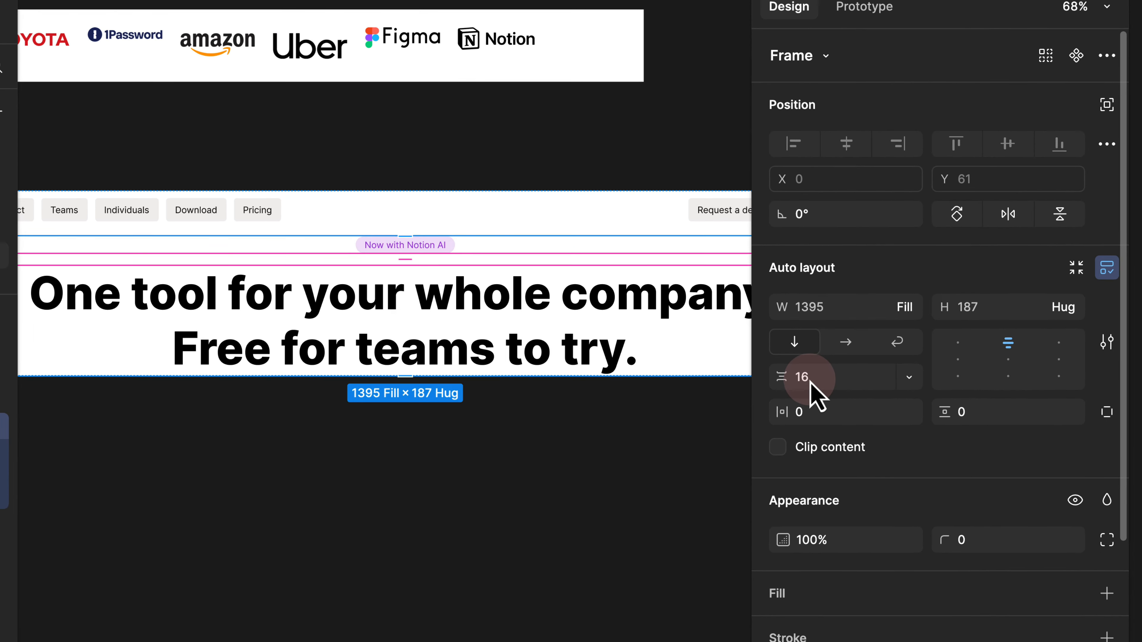
{"action": "left_click", "coordinate": [808, 381]}
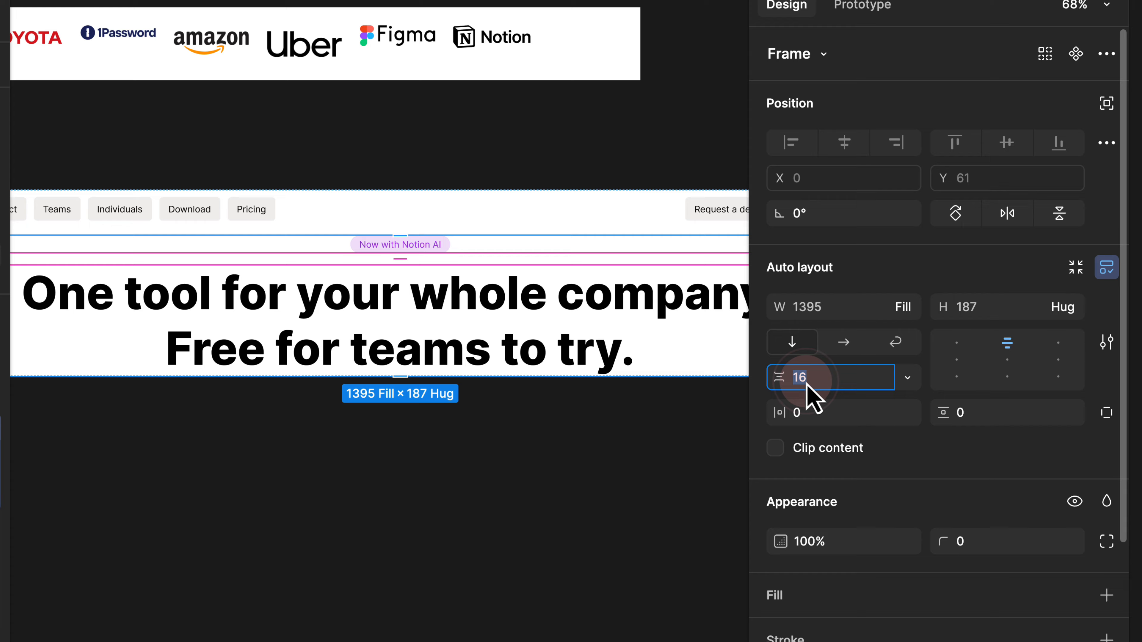
{"action": "type", "text": "24"}
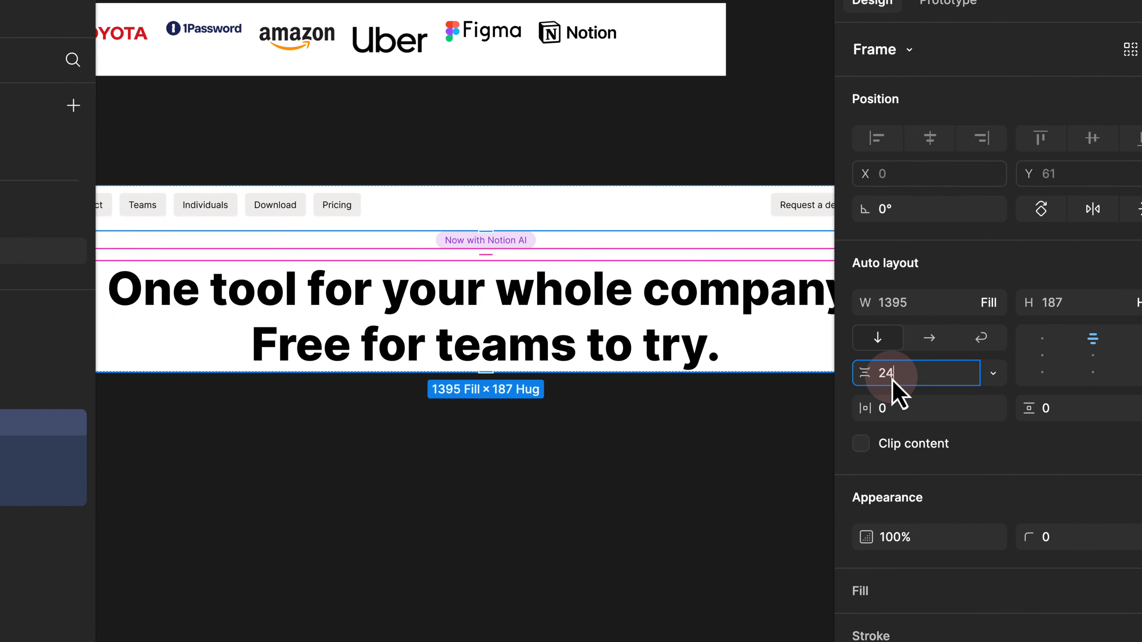
{"action": "key", "text": "Return"}
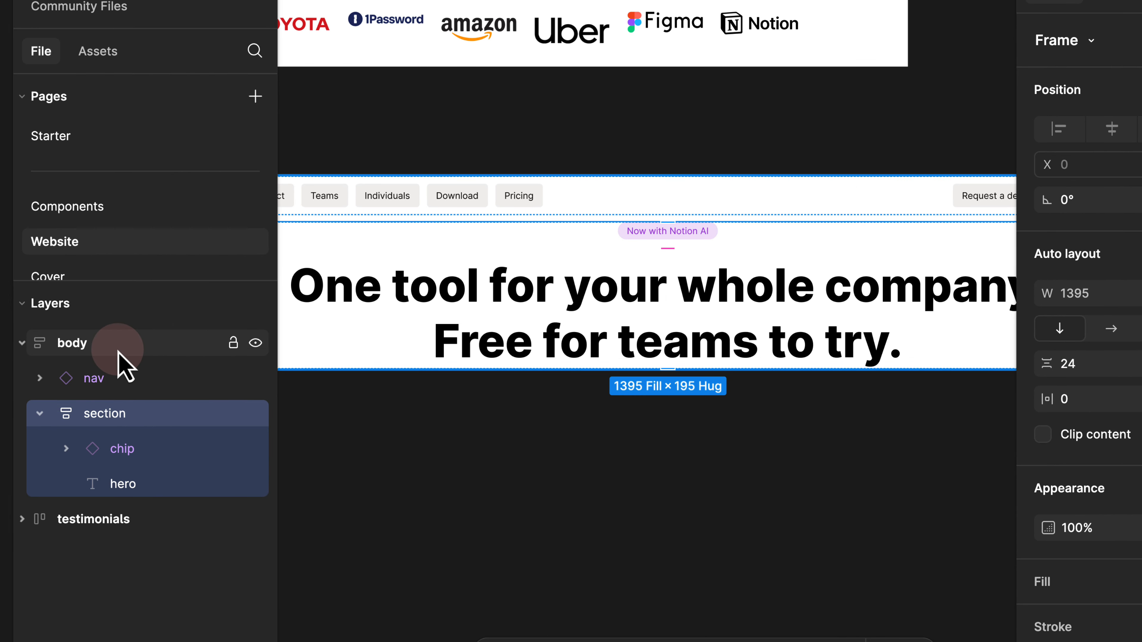
Set the body frame's vertical auto layout gap between nav and section to 48.
{"action": "left_click", "coordinate": [118, 350]}
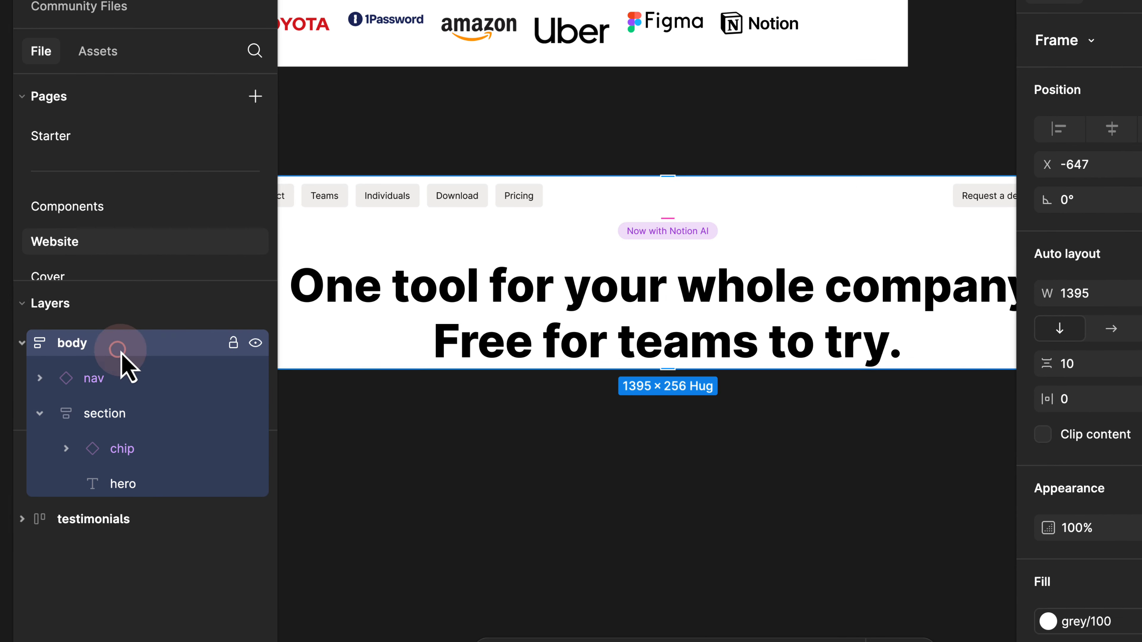
{"action": "left_click_drag", "start_coordinate": [402, 411], "coordinate": [599, 437]}
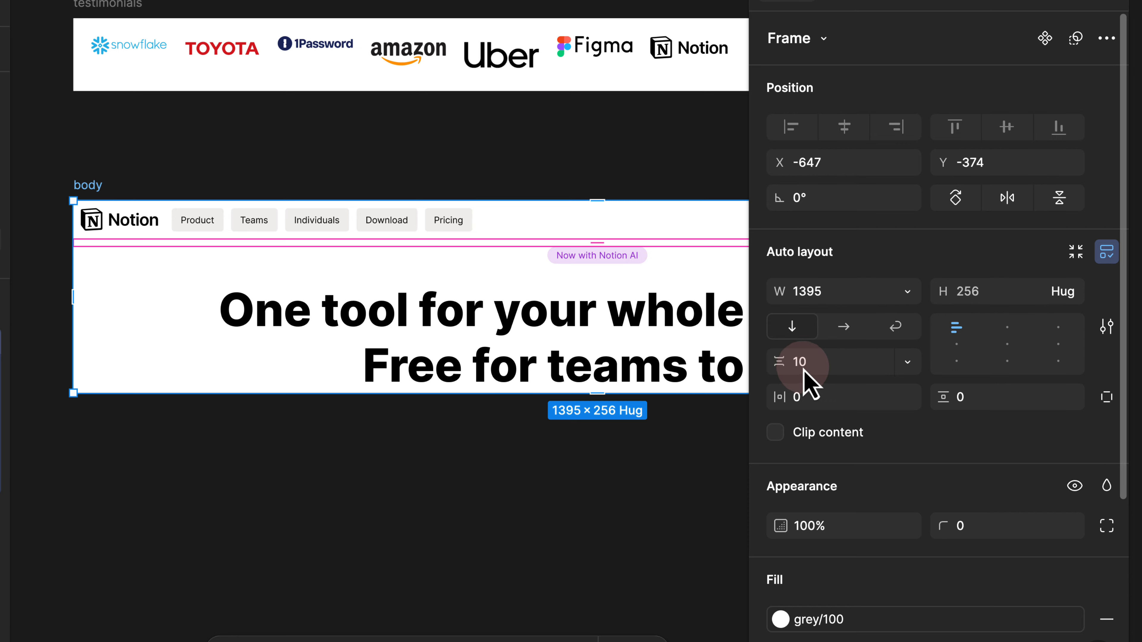
{"action": "type", "text": "48"}
{"action": "key", "text": "Return"}
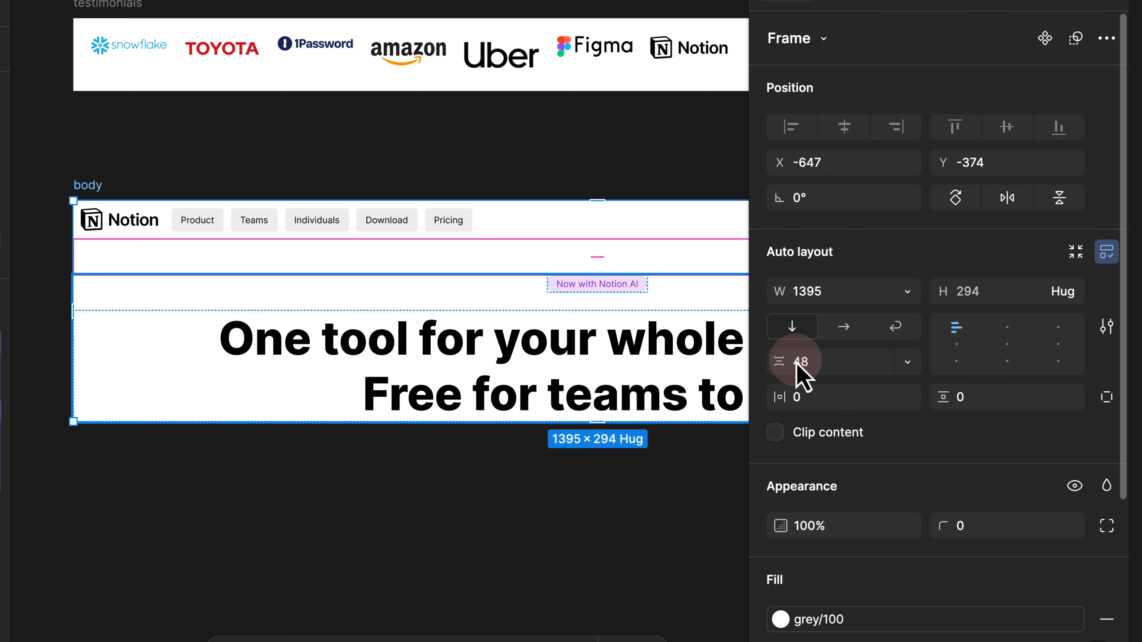
{"action": "left_click", "coordinate": [565, 354]}
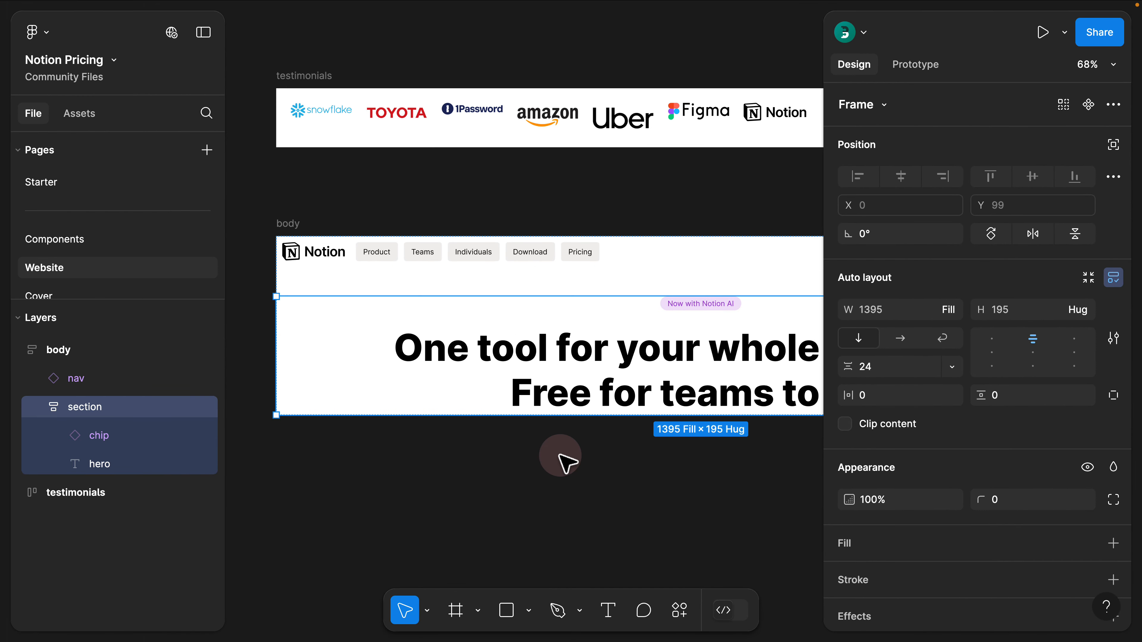
{"action": "left_click", "coordinate": [424, 473]}
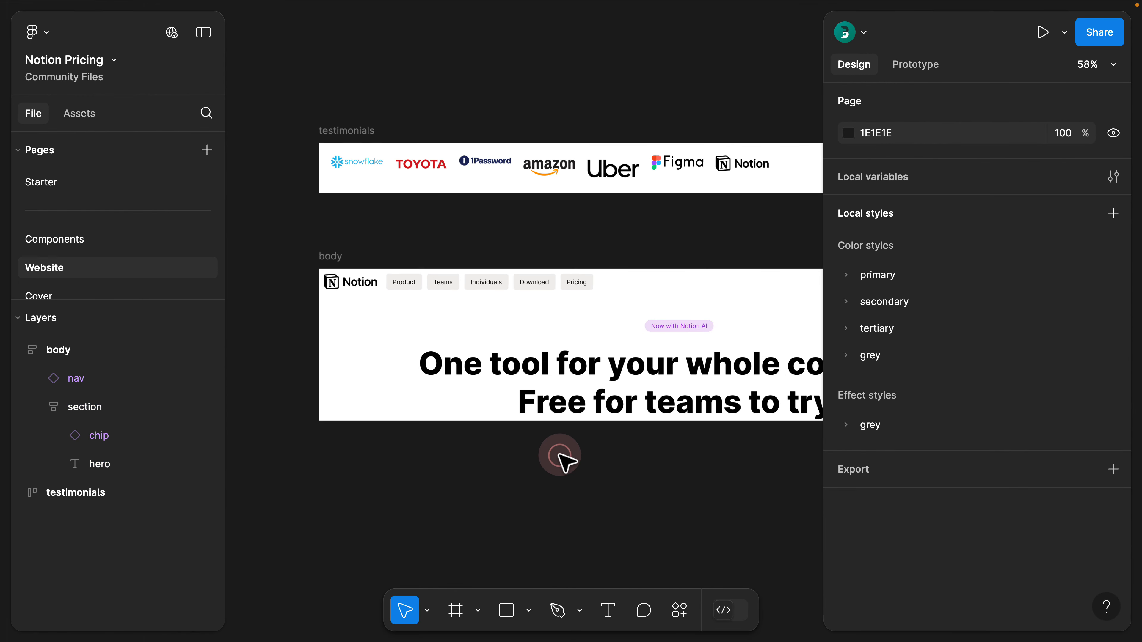
Duplicate the section frame inside body, then collapse the original's layers and expand the duplicate's chip and hero layers.
{"action": "left_click_drag", "start_coordinate": [564, 461], "coordinate": [441, 321]}
{"action": "left_click", "coordinate": [512, 243]}
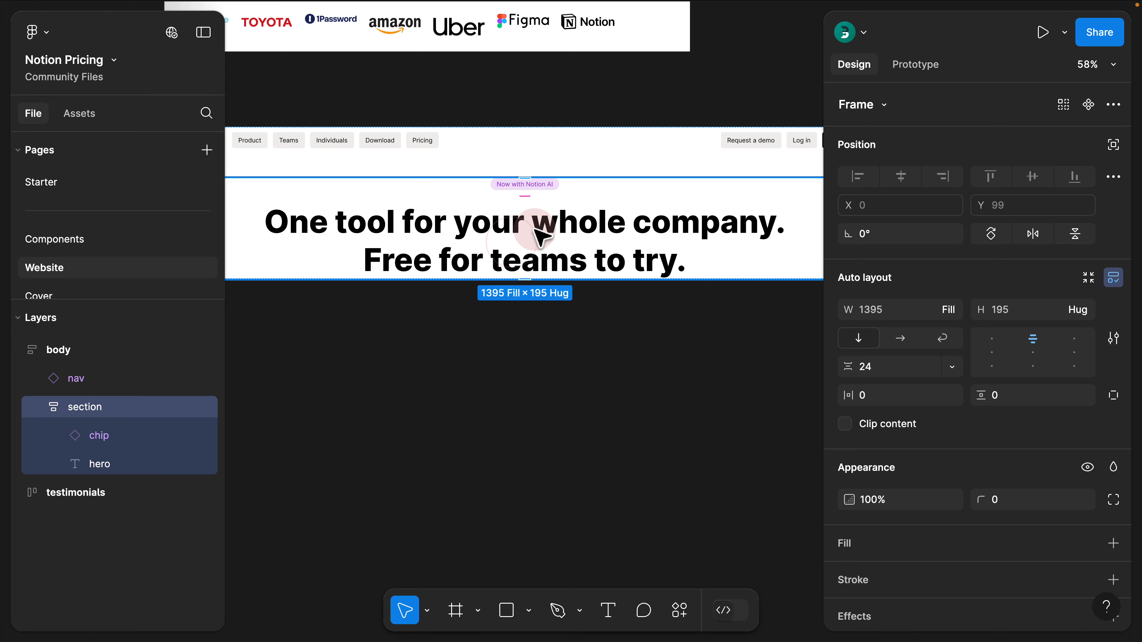
{"action": "key", "text": "super+d"}
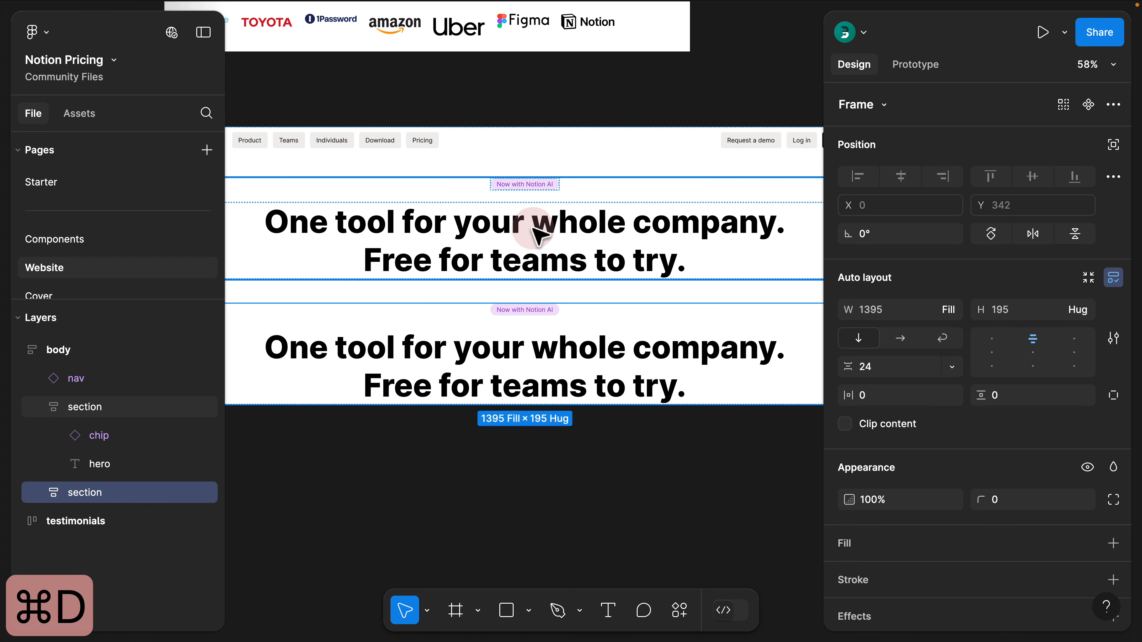
{"action": "scroll", "coordinate": [537, 280], "scroll_direction": "down", "scroll_amount": 5}
{"action": "left_click_drag", "start_coordinate": [531, 304], "coordinate": [270, 242]}
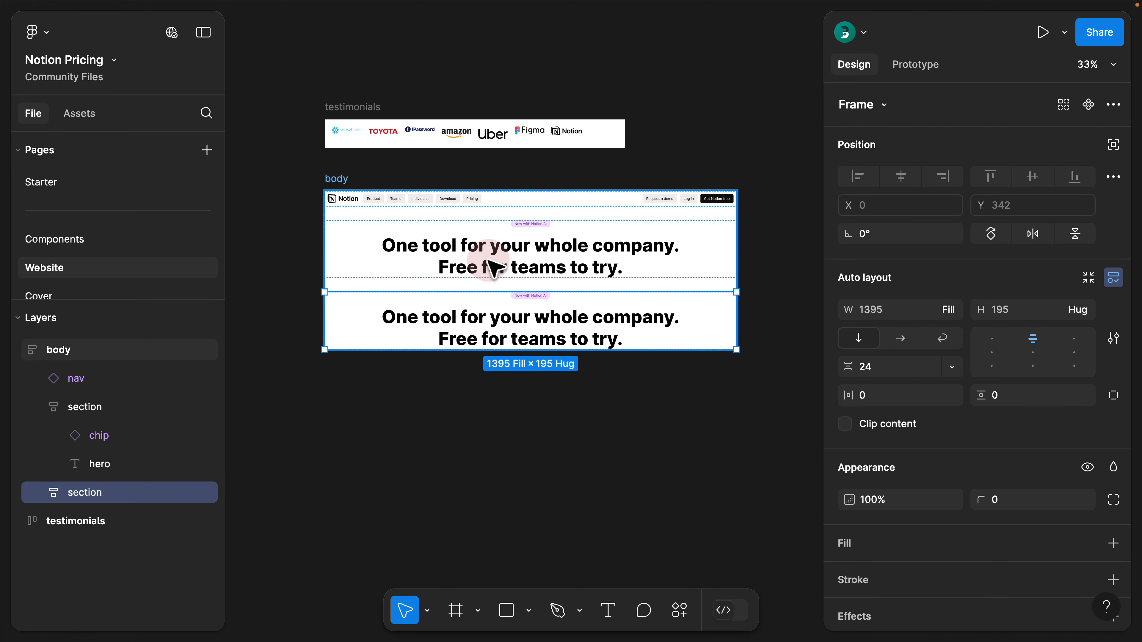
{"action": "left_click", "coordinate": [31, 407]}
{"action": "left_click", "coordinate": [32, 436]}
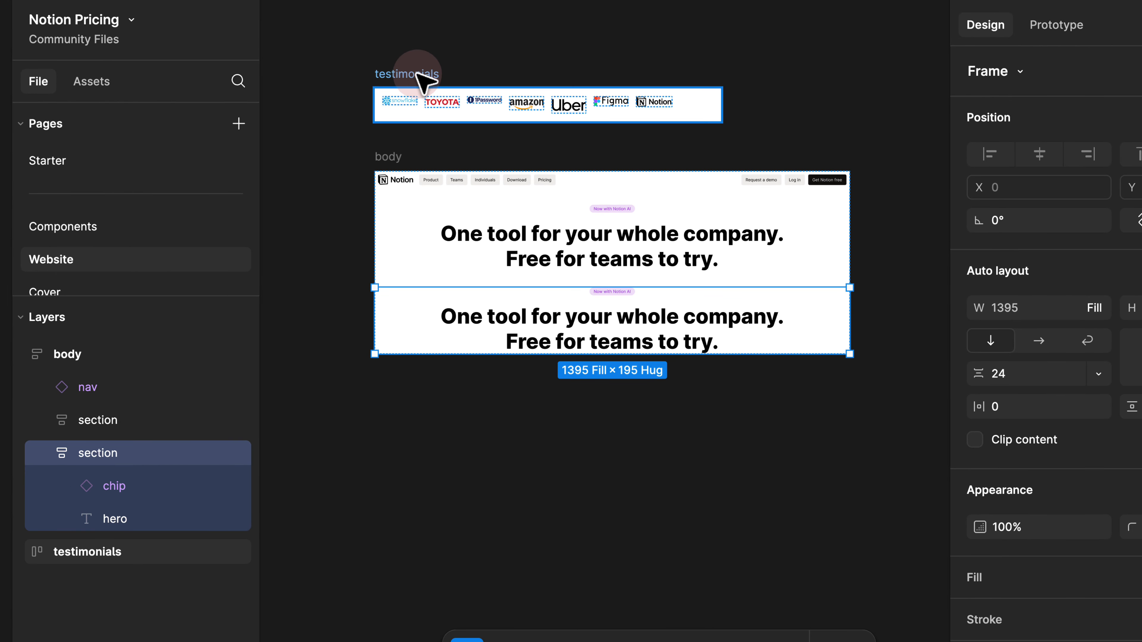
Select the testimonials frame and examine its row of company logos and auto layout settings.
{"action": "left_click", "coordinate": [423, 81]}
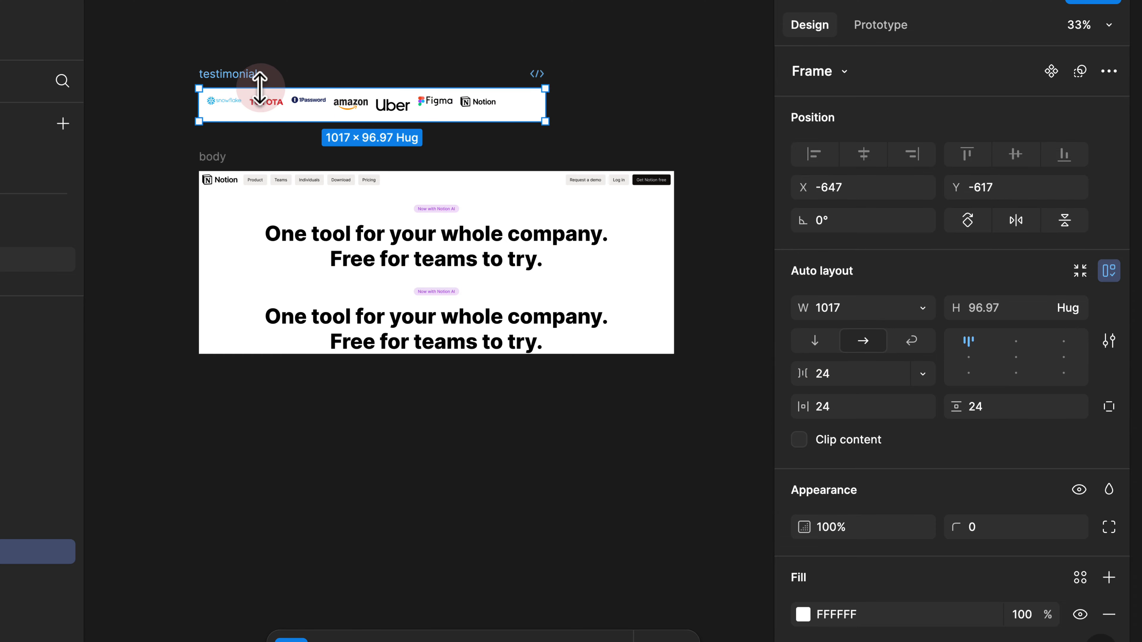
{"action": "scroll", "coordinate": [288, 89], "scroll_direction": "up", "scroll_amount": 6}
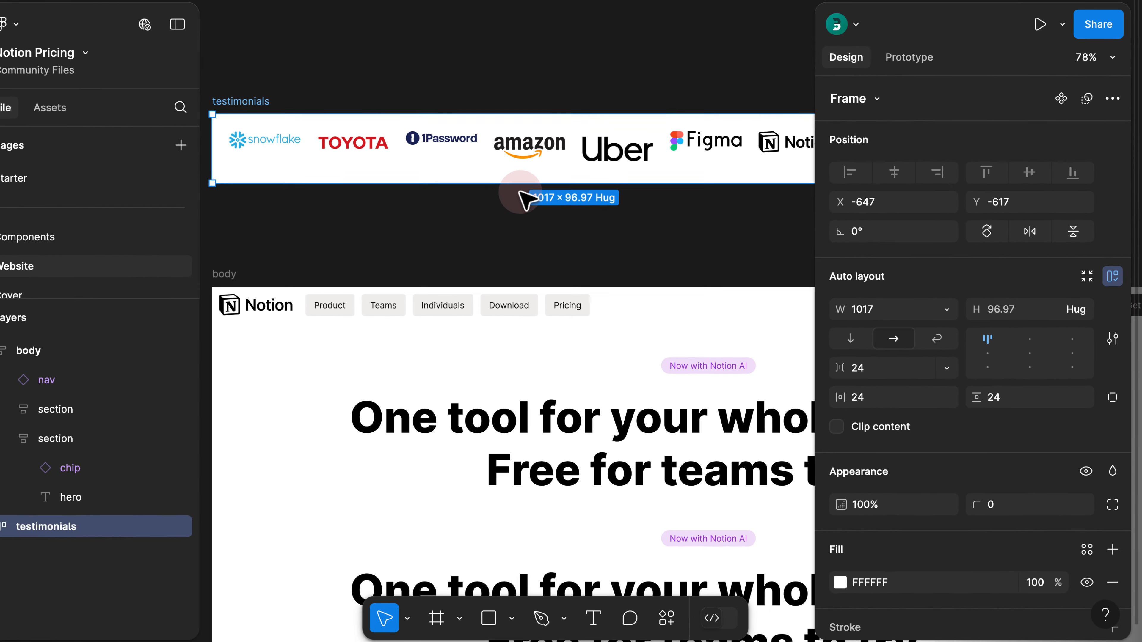
{"action": "scroll", "coordinate": [439, 176], "scroll_direction": "down", "scroll_amount": 5}
{"action": "scroll", "coordinate": [445, 175], "scroll_direction": "right", "scroll_amount": 3}
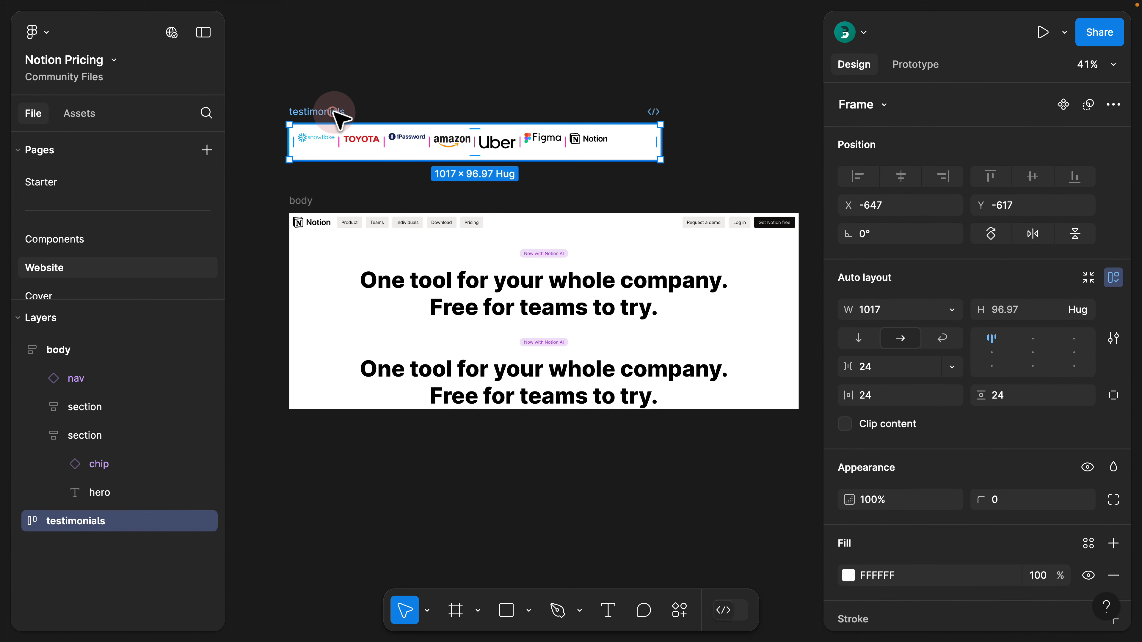
Move the testimonials frame into the duplicated section and delete that section's chip and hero layers.
{"action": "key", "text": "super+x"}
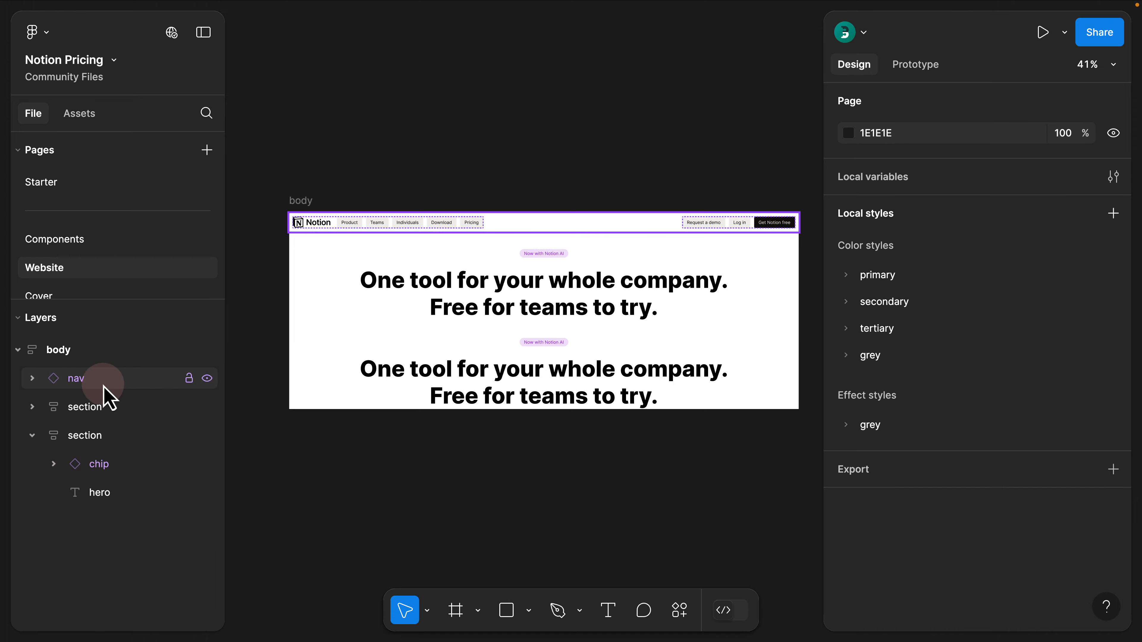
{"action": "left_click", "coordinate": [92, 435]}
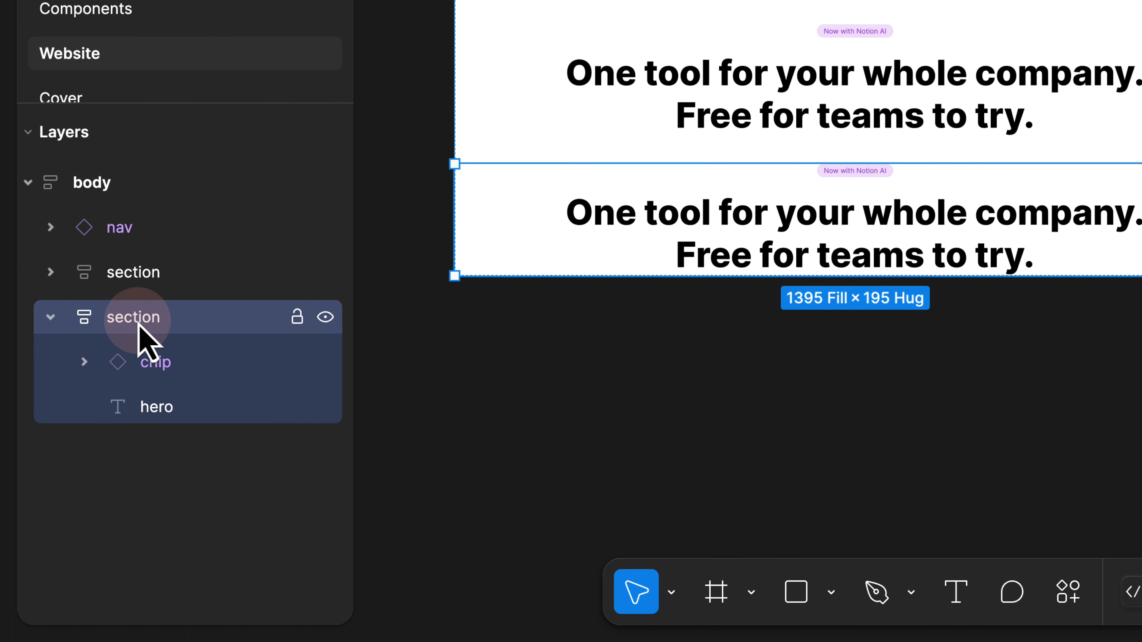
{"action": "key", "text": "super+v"}
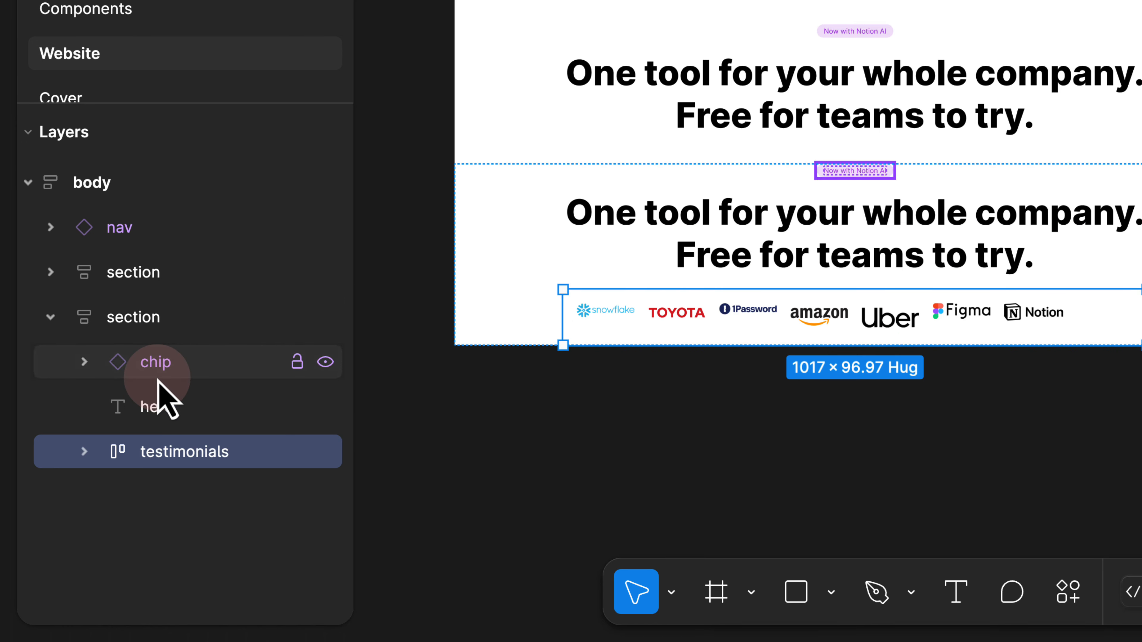
{"action": "left_click", "coordinate": [160, 369]}
{"action": "left_click", "coordinate": [156, 392], "text": "shift"}
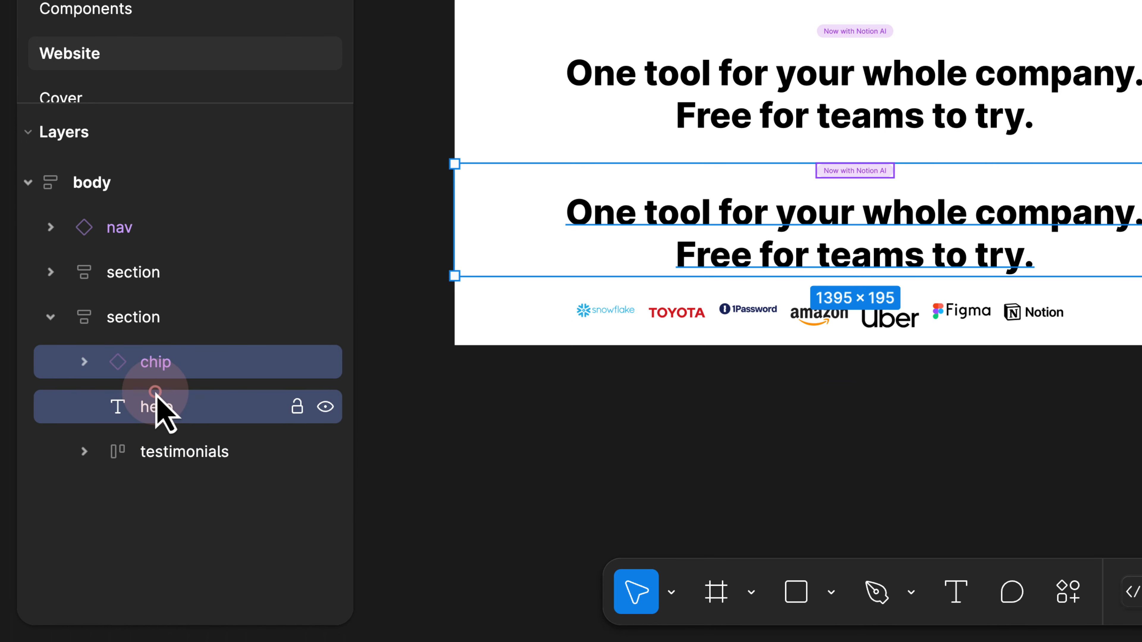
{"action": "key", "text": "Delete"}
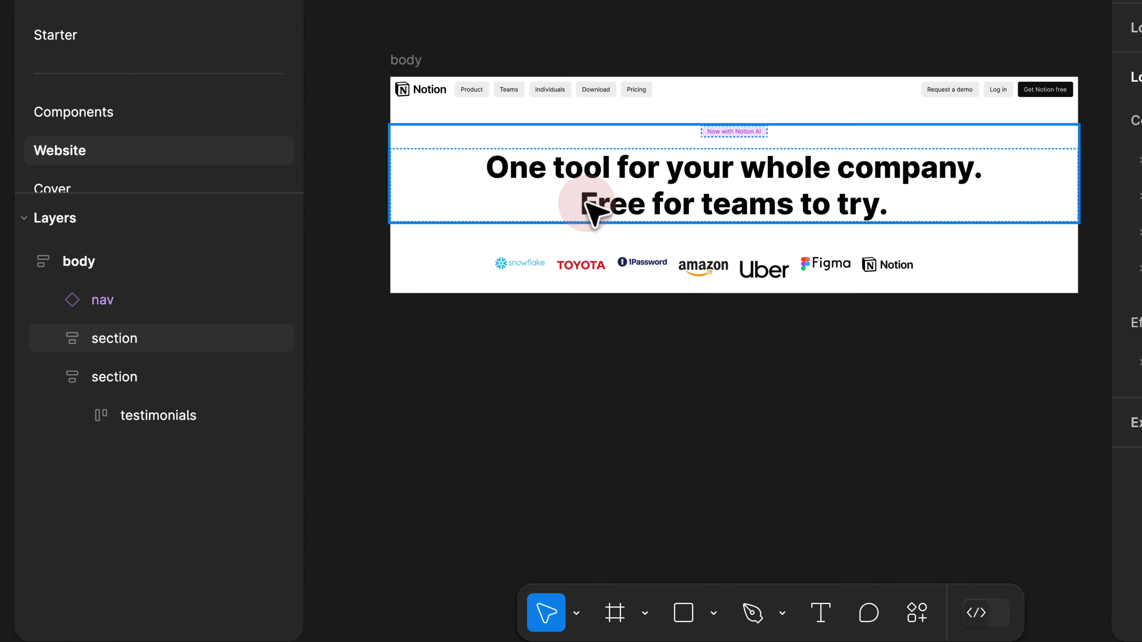
Show the rulers and place two vertical guides at the outer edges of the "Free for teams to try." headline line.
{"action": "scroll", "coordinate": [589, 205], "scroll_direction": "up", "scroll_amount": 3}
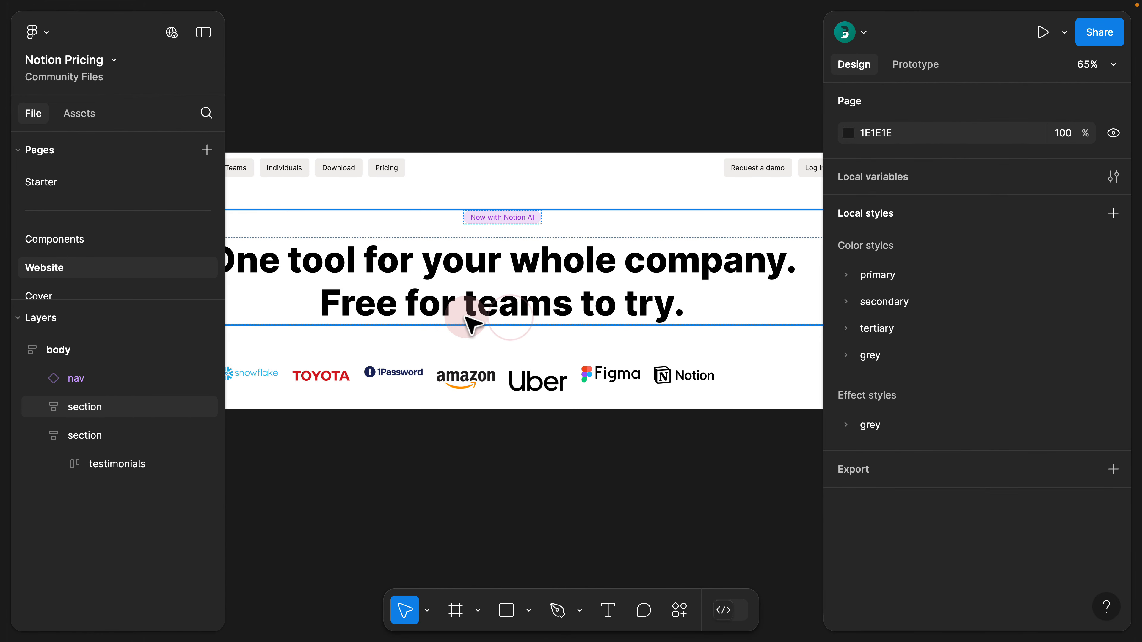
{"action": "key", "text": "shift+r"}
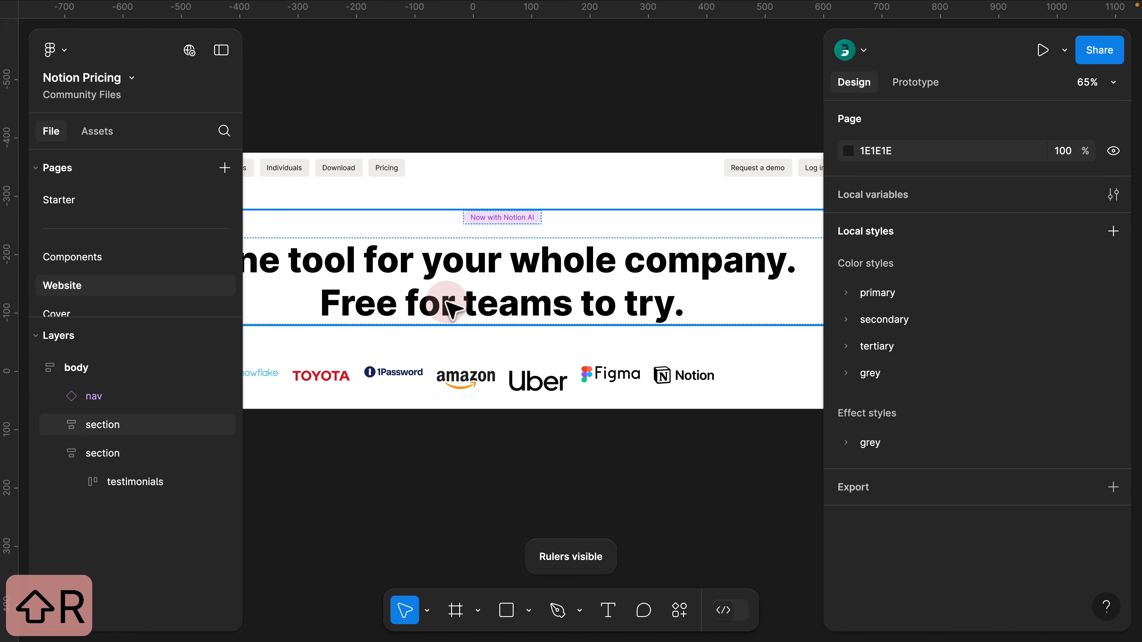
{"action": "left_click_drag", "start_coordinate": [11, 214], "coordinate": [318, 293]}
{"action": "left_click_drag", "start_coordinate": [12, 249], "coordinate": [683, 298]}
{"action": "left_click", "coordinate": [665, 375]}
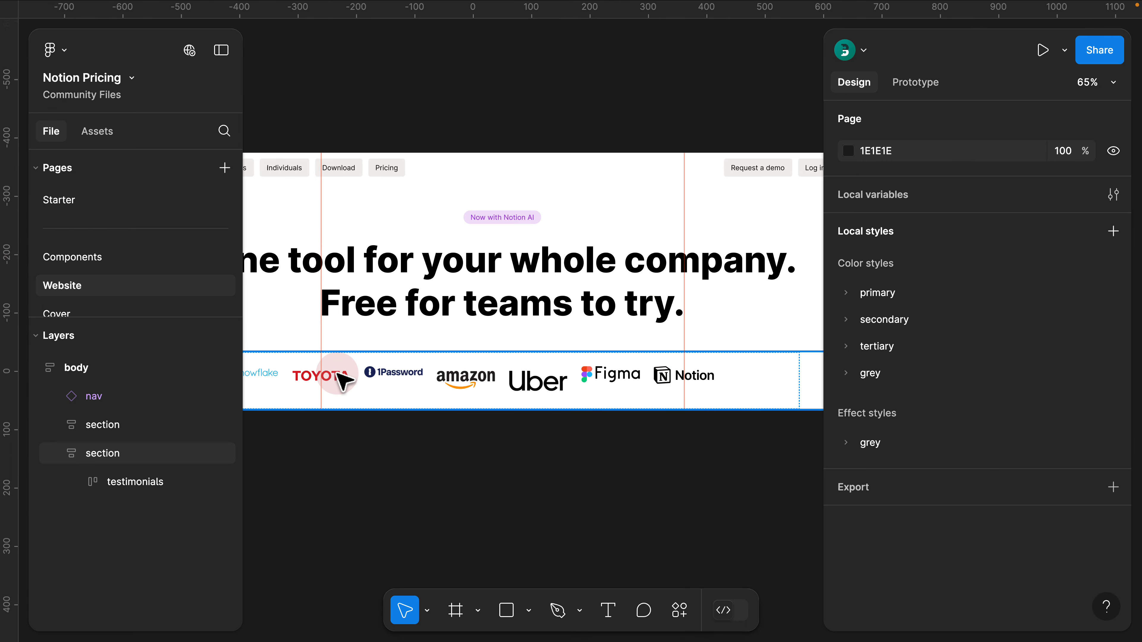
{"action": "left_click", "coordinate": [646, 281]}
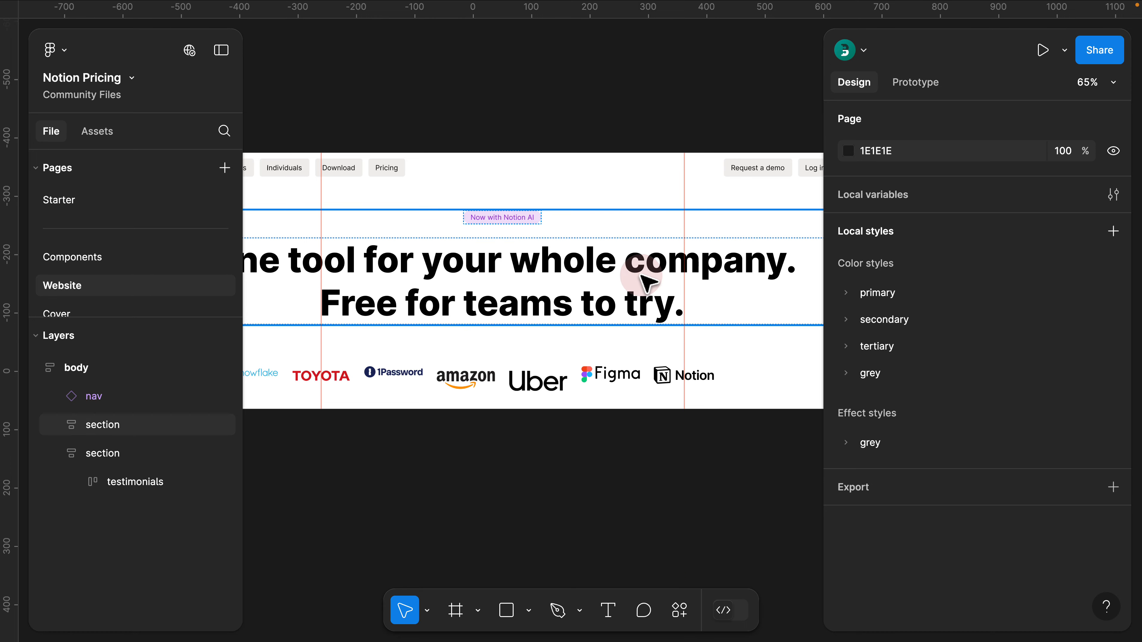
{"action": "left_click", "coordinate": [630, 75]}
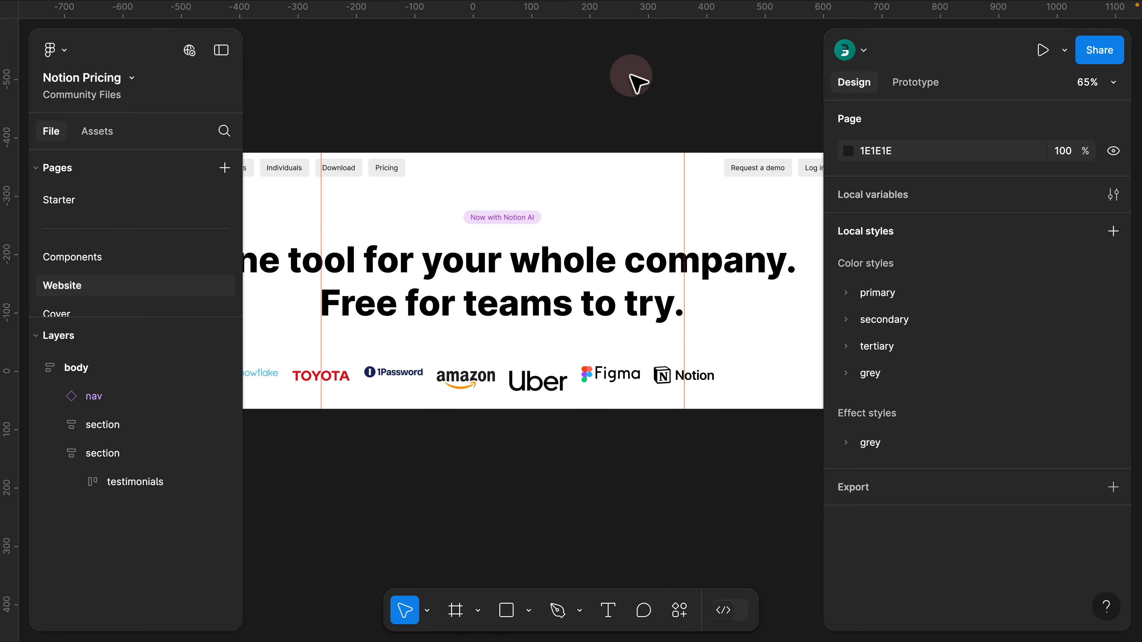
Delete the Notion logo frame from the testimonials row.
{"action": "left_click", "coordinate": [665, 379]}
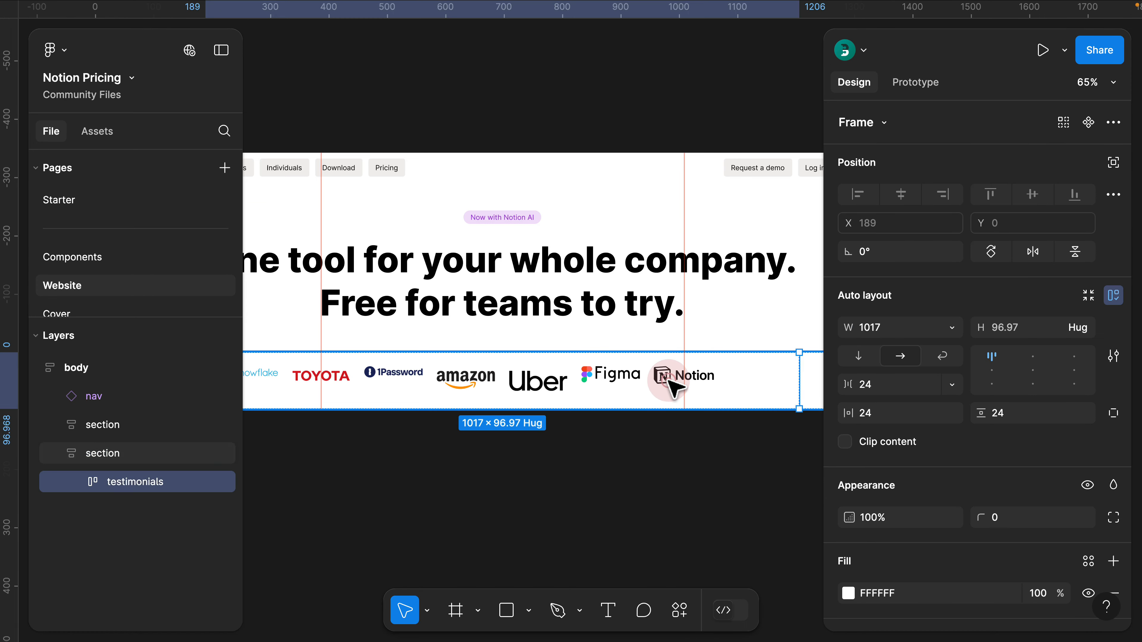
{"action": "left_click", "coordinate": [671, 381]}
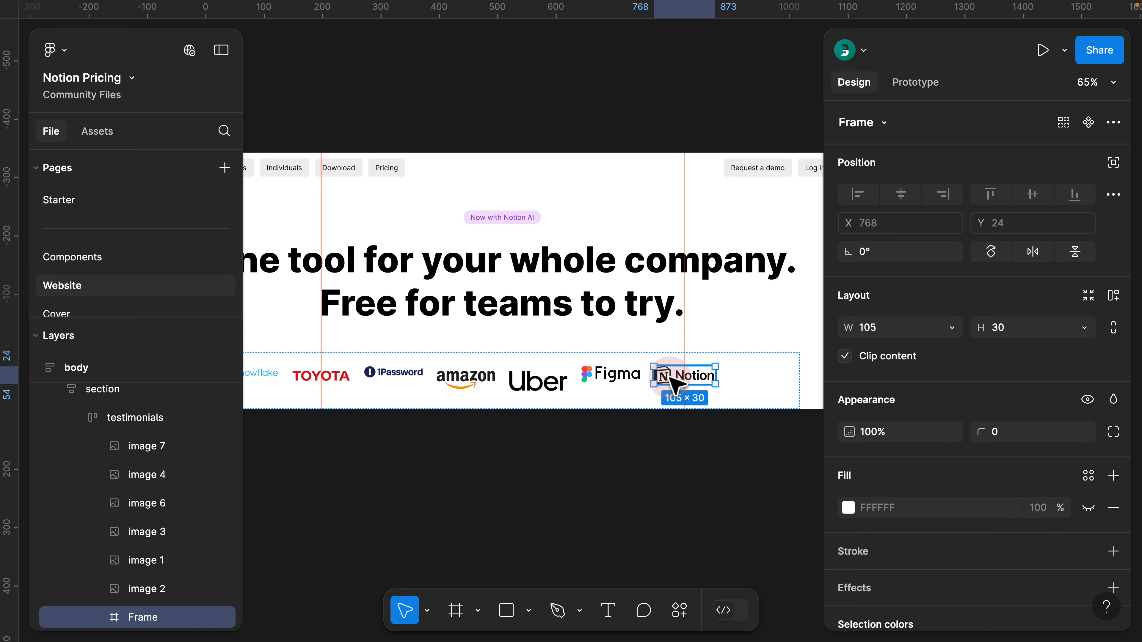
{"action": "key", "text": "Delete"}
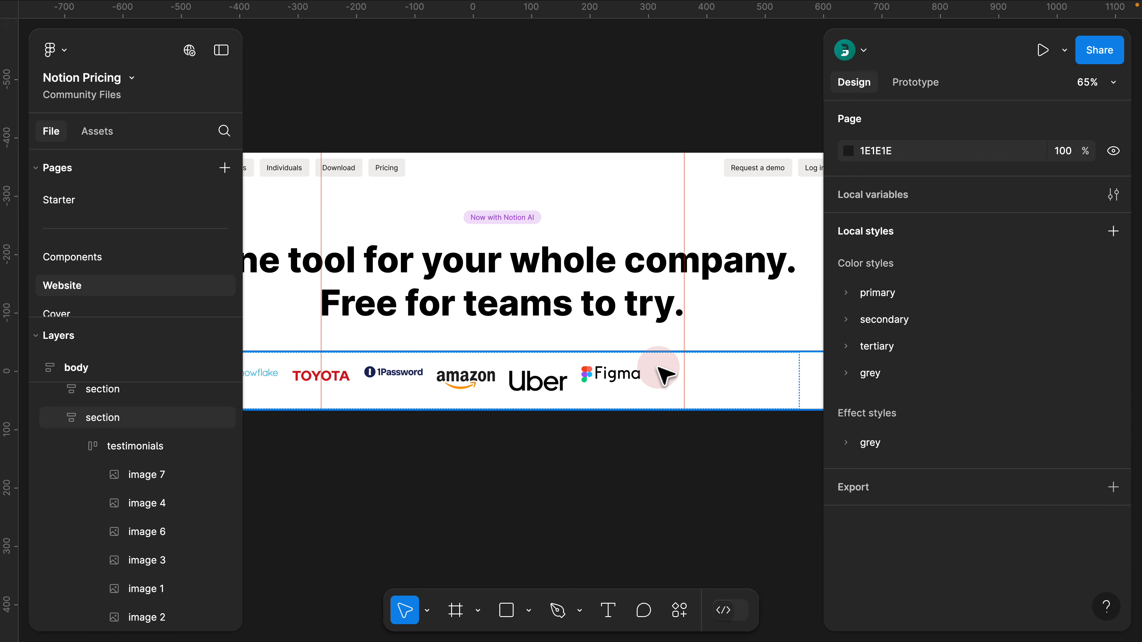
Set the testimonials frame's auto layout alignment to center so the logos line up vertically.
{"action": "left_click", "coordinate": [665, 376]}
{"action": "left_click", "coordinate": [120, 447]}
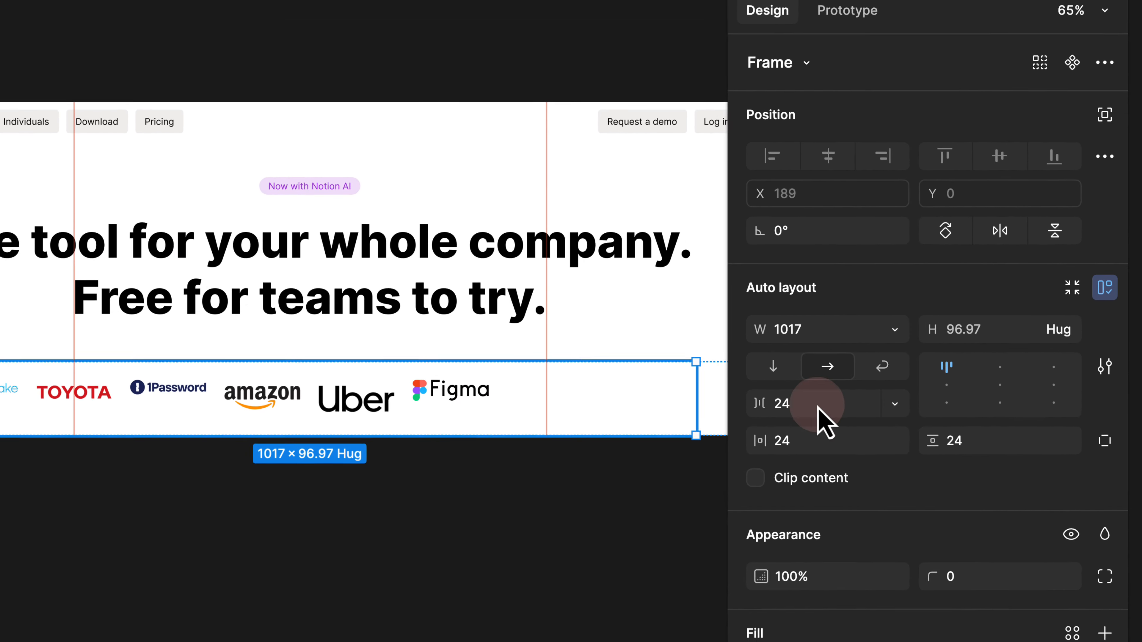
{"action": "left_click", "coordinate": [1001, 367]}
{"action": "left_click", "coordinate": [311, 401]}
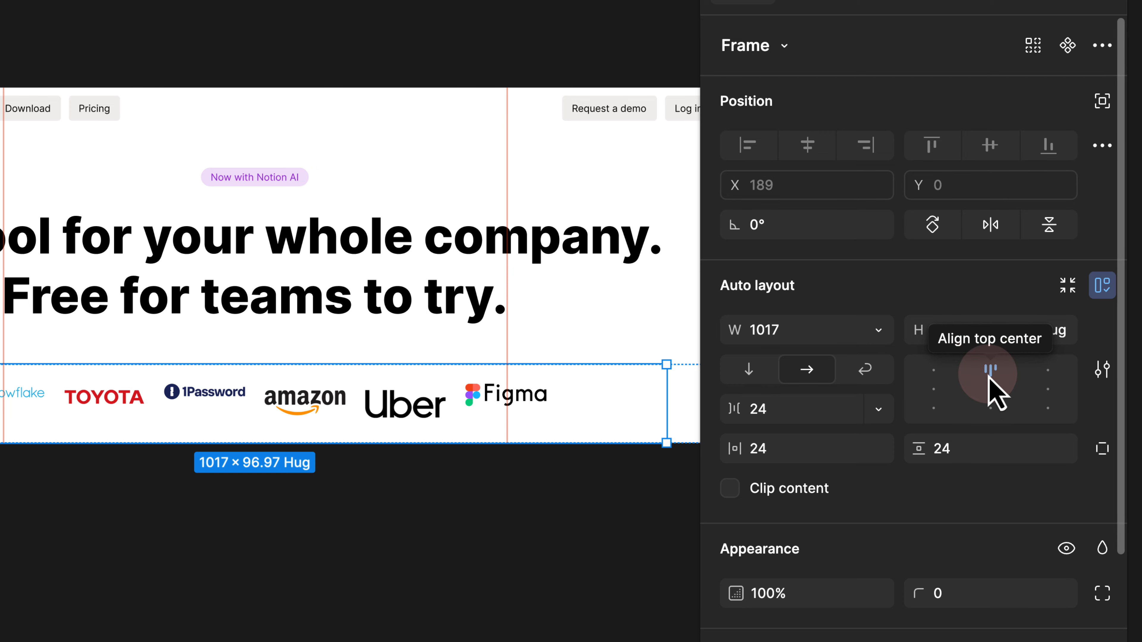
{"action": "left_click", "coordinate": [990, 390]}
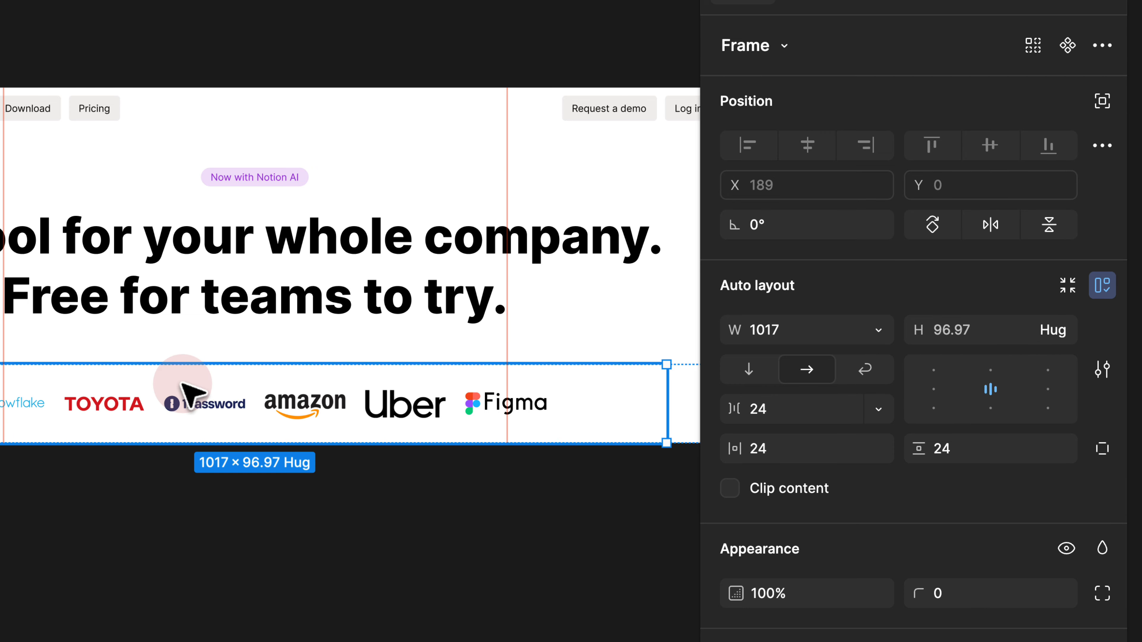
{"action": "scroll", "coordinate": [275, 409], "scroll_direction": "down", "scroll_amount": 5}
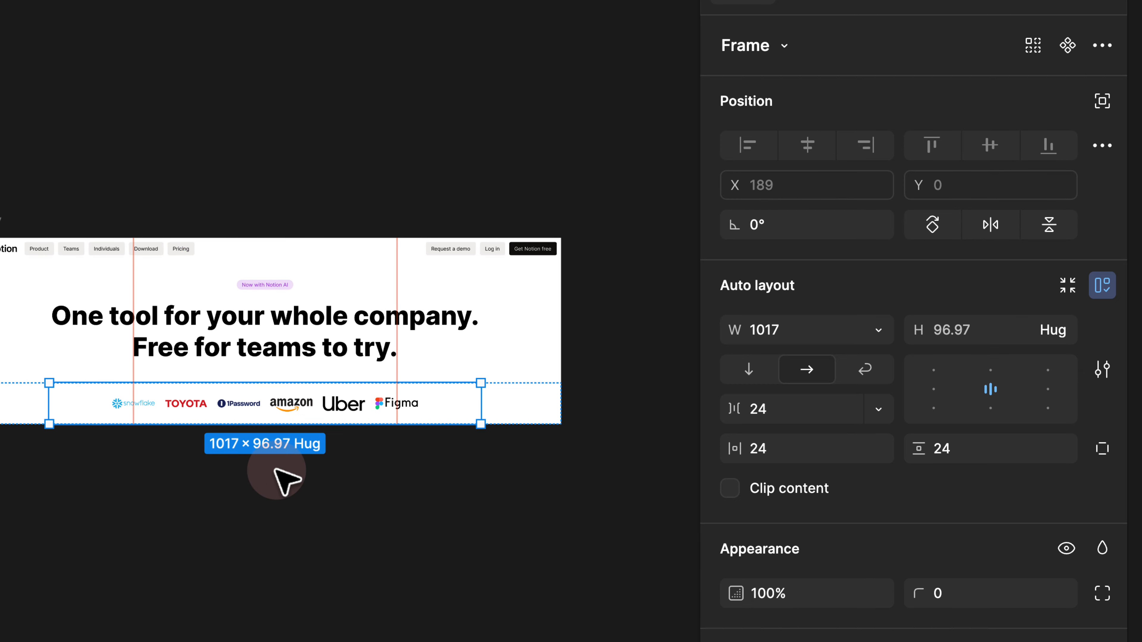
{"action": "left_click", "coordinate": [277, 471]}
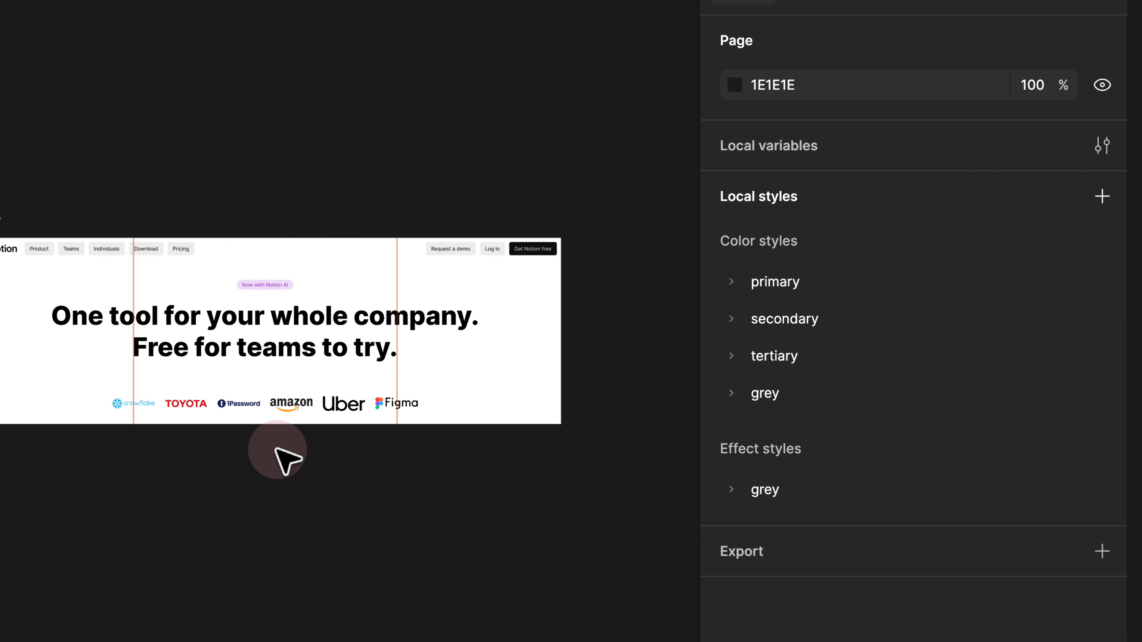
Compare the heights of the Uber and 1Password logos in the testimonials row.
{"action": "scroll", "coordinate": [190, 407], "scroll_direction": "up", "scroll_amount": 5}
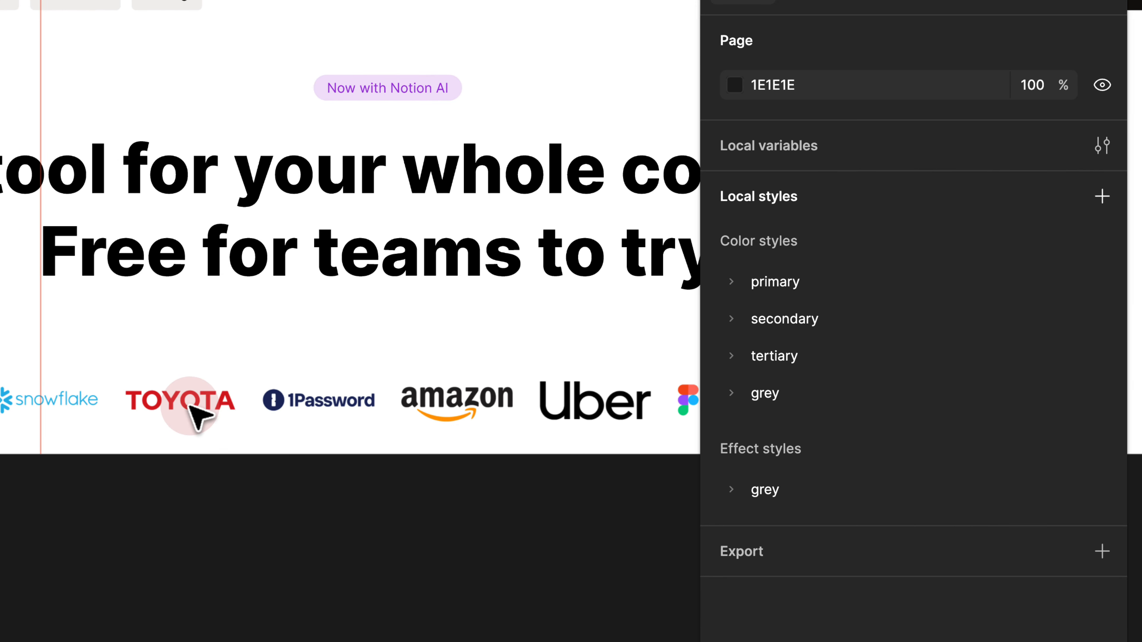
{"action": "left_click", "coordinate": [581, 402]}
{"action": "left_click", "coordinate": [581, 402]}
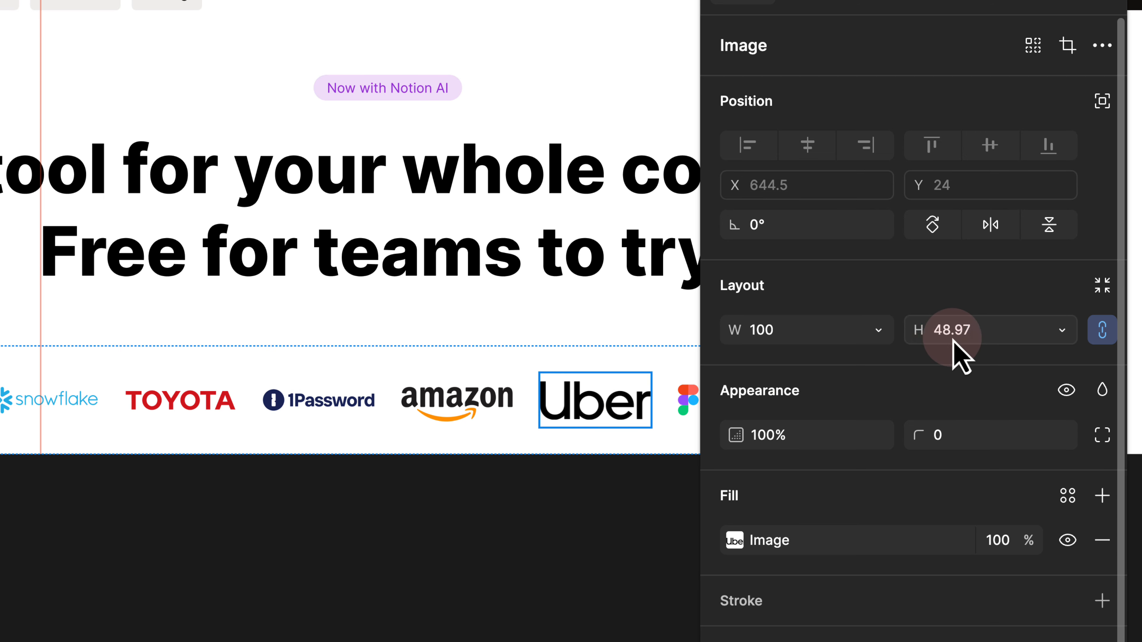
{"action": "left_click", "coordinate": [331, 401]}
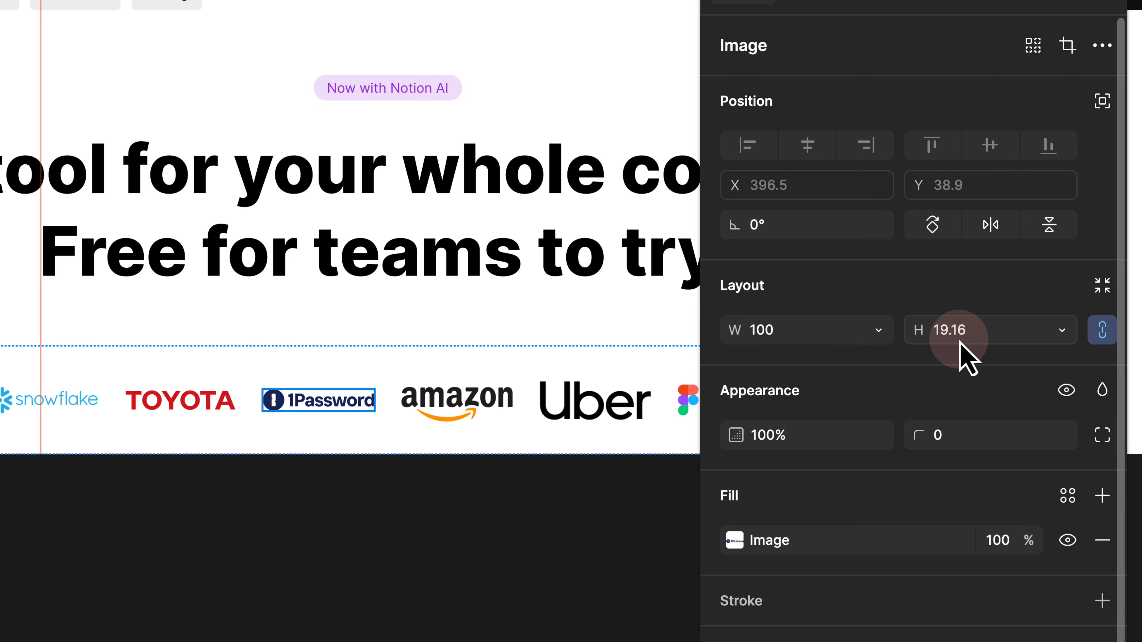
{"action": "left_click", "coordinate": [545, 485]}
{"action": "left_click_drag", "start_coordinate": [584, 485], "coordinate": [411, 468]}
{"action": "scroll", "coordinate": [374, 469], "scroll_direction": "down", "scroll_amount": 1}
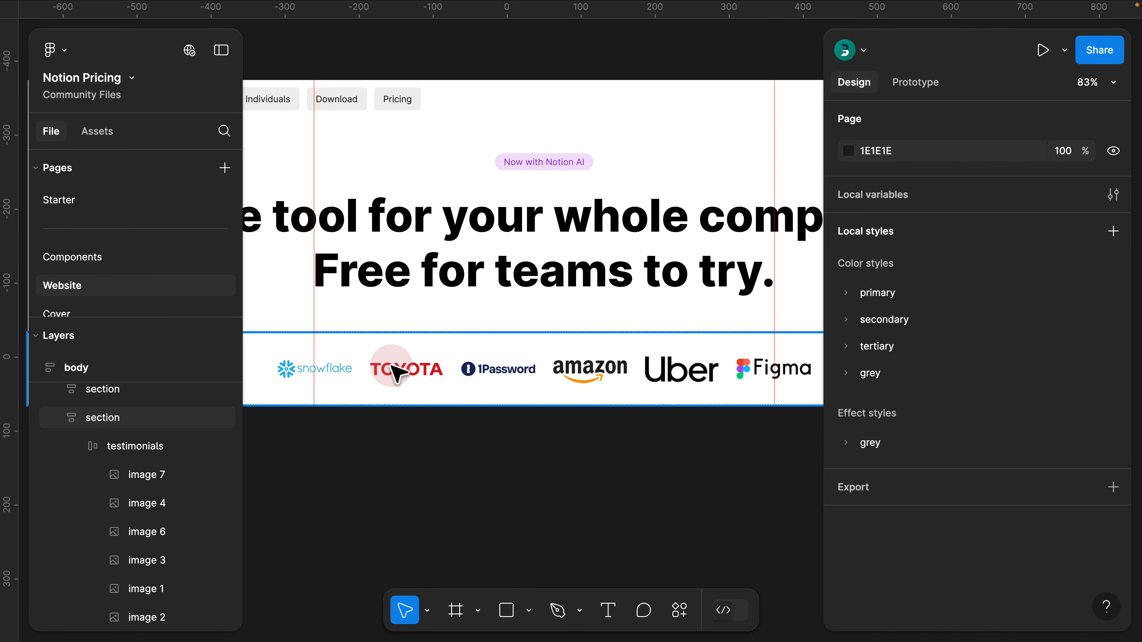
Scale the Snowflake logo in the testimonials frame proportionally to a height of 18.
{"action": "scroll", "coordinate": [522, 464], "scroll_direction": "left", "scroll_amount": 2}
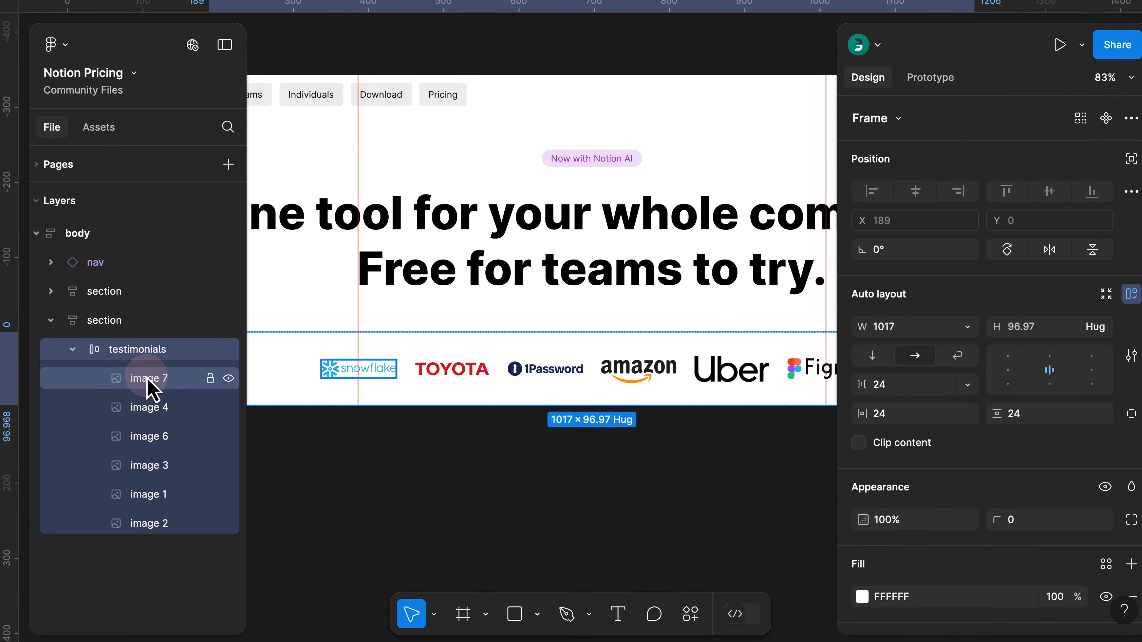
{"action": "left_click", "coordinate": [150, 381]}
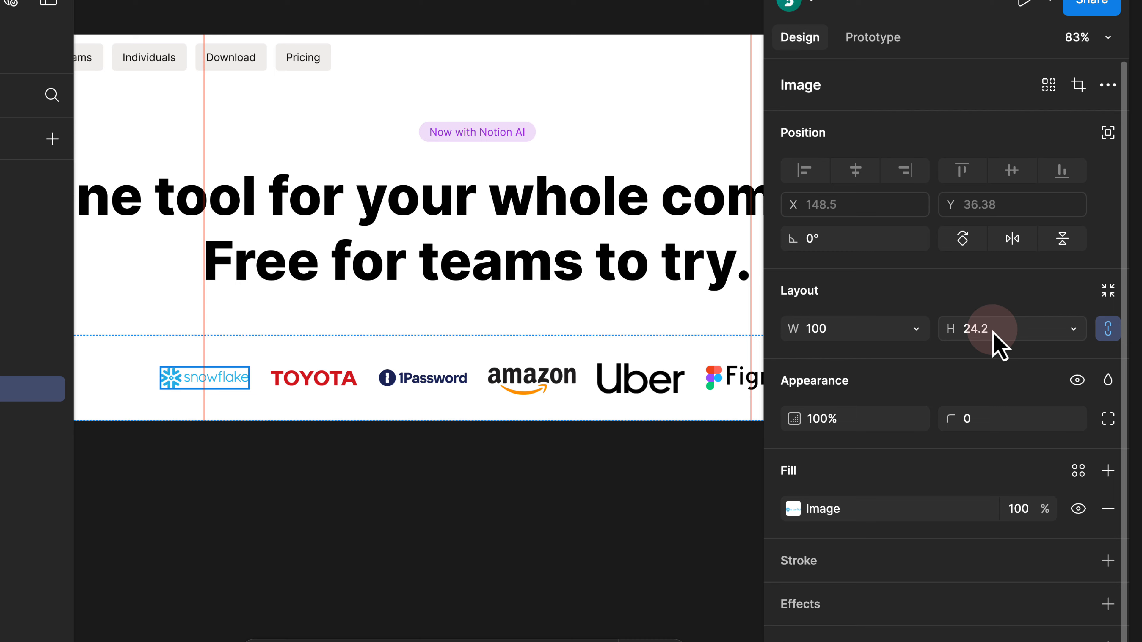
{"action": "key", "text": "k"}
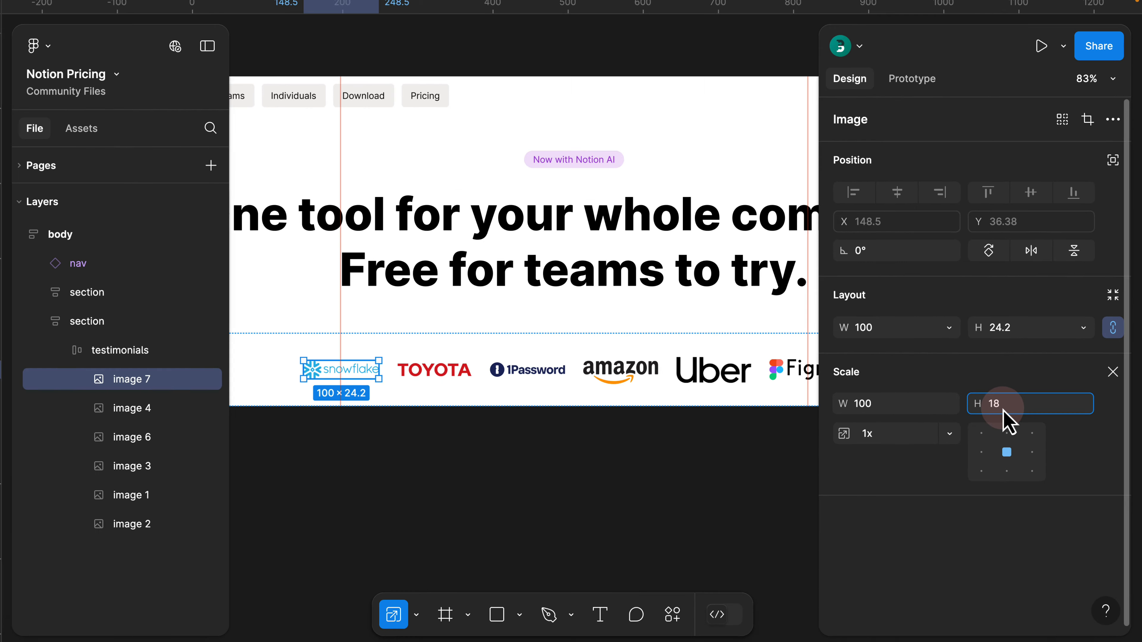
{"action": "key", "text": "Return"}
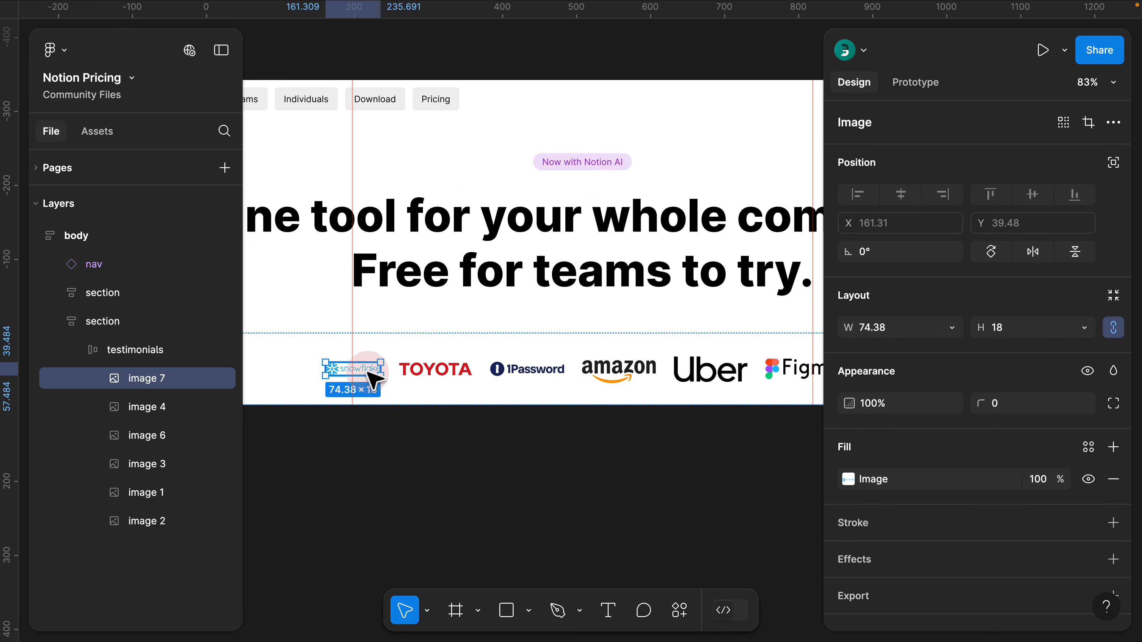
Scale the Toyota logo proportionally to a height of 18.
{"action": "scroll", "coordinate": [373, 380], "scroll_direction": "up", "scroll_amount": 3}
{"action": "key", "text": "k"}
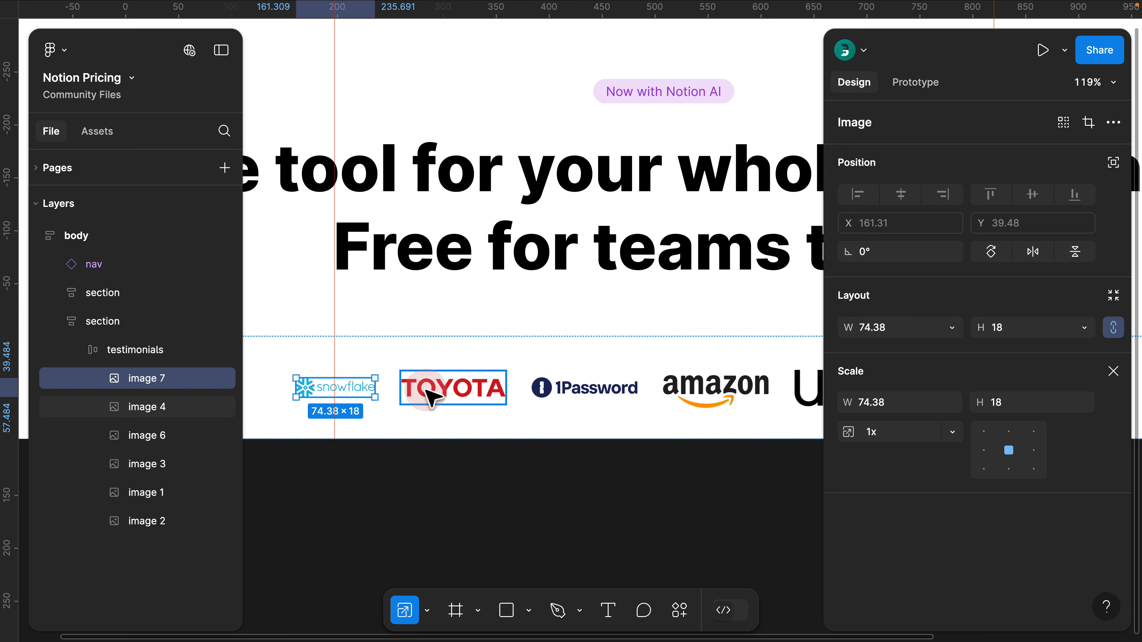
{"action": "left_click_drag", "start_coordinate": [485, 465], "coordinate": [411, 401]}
{"action": "triple_click", "coordinate": [437, 393]}
{"action": "left_click_drag", "start_coordinate": [459, 459], "coordinate": [376, 413]}
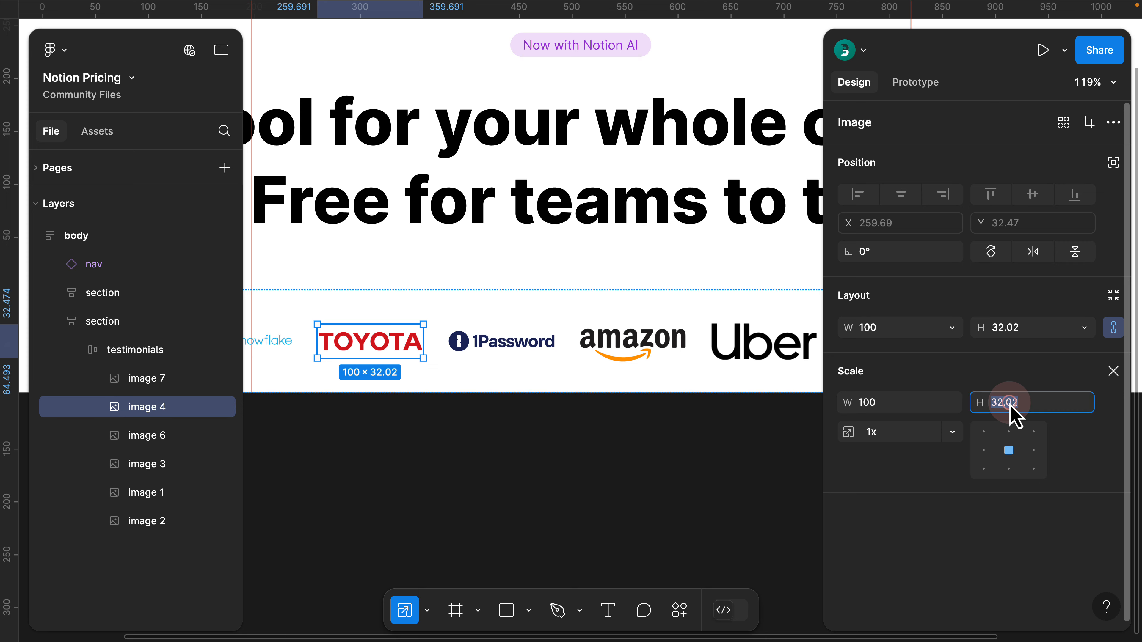
{"action": "key", "text": "Return"}
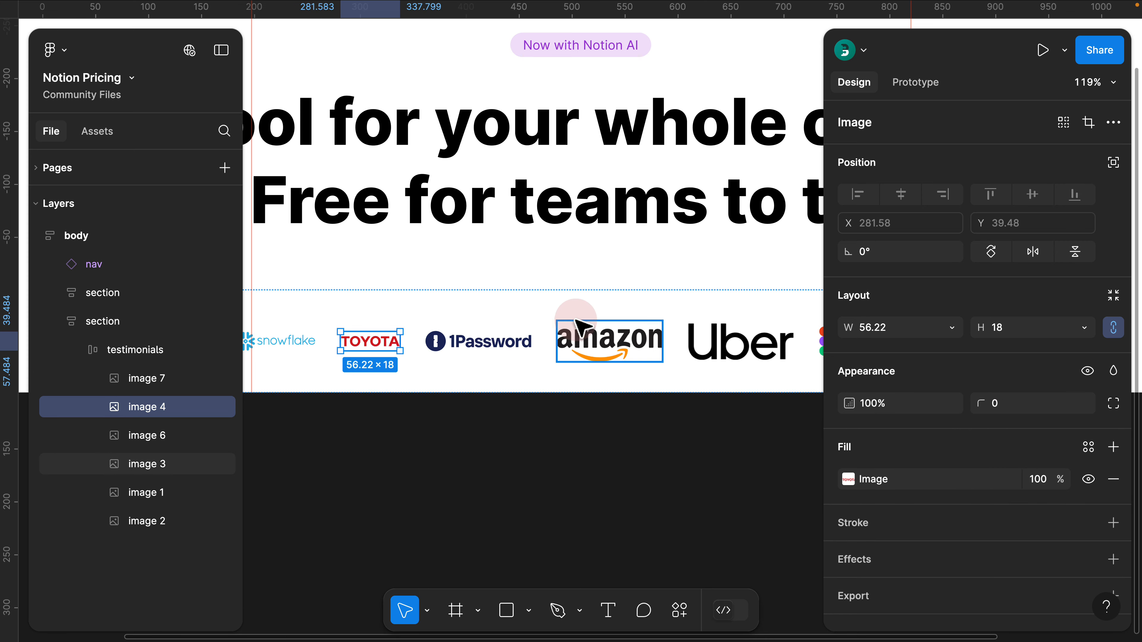
Scale the 1Password logo proportionally to a height of 18.
{"action": "left_click", "coordinate": [456, 344]}
{"action": "key", "text": "k"}
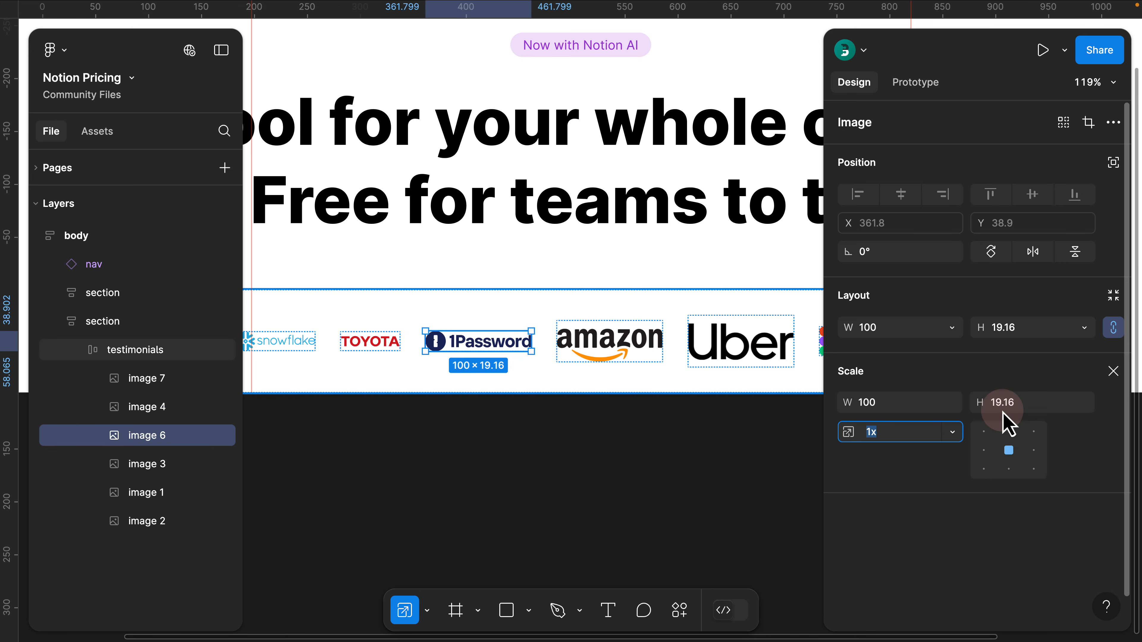
{"action": "left_click", "coordinate": [1012, 404]}
{"action": "type", "text": "18"}
{"action": "key", "text": "Return"}
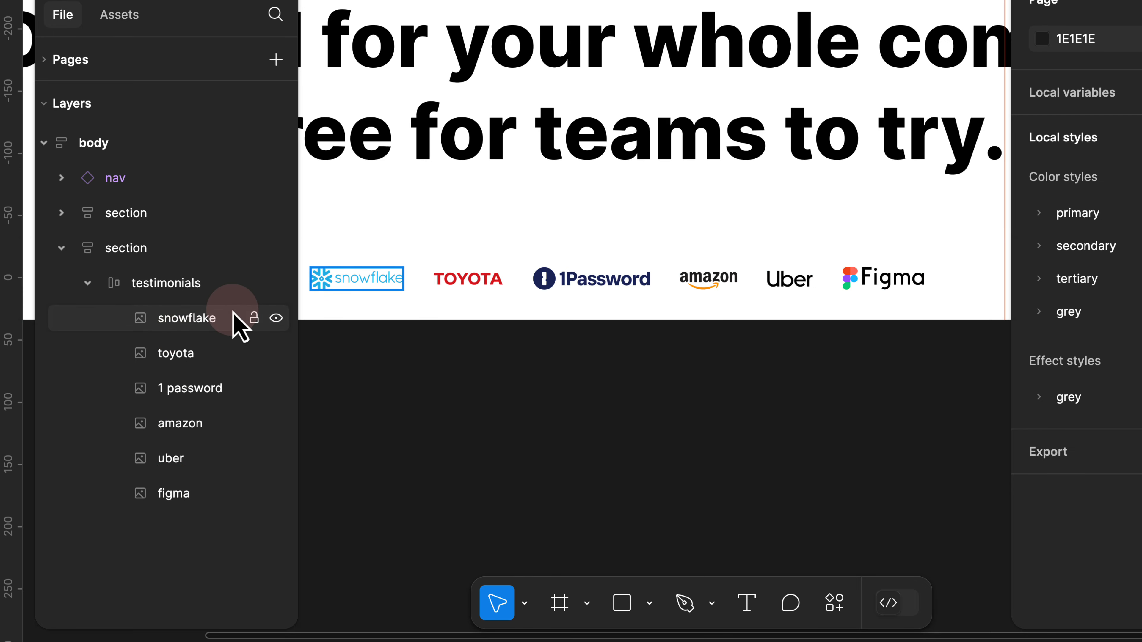
Check the snowflake logo's dimensions with the Scale tool, leaving its size as it is.
{"action": "left_click", "coordinate": [225, 316]}
{"action": "key", "text": "k"}
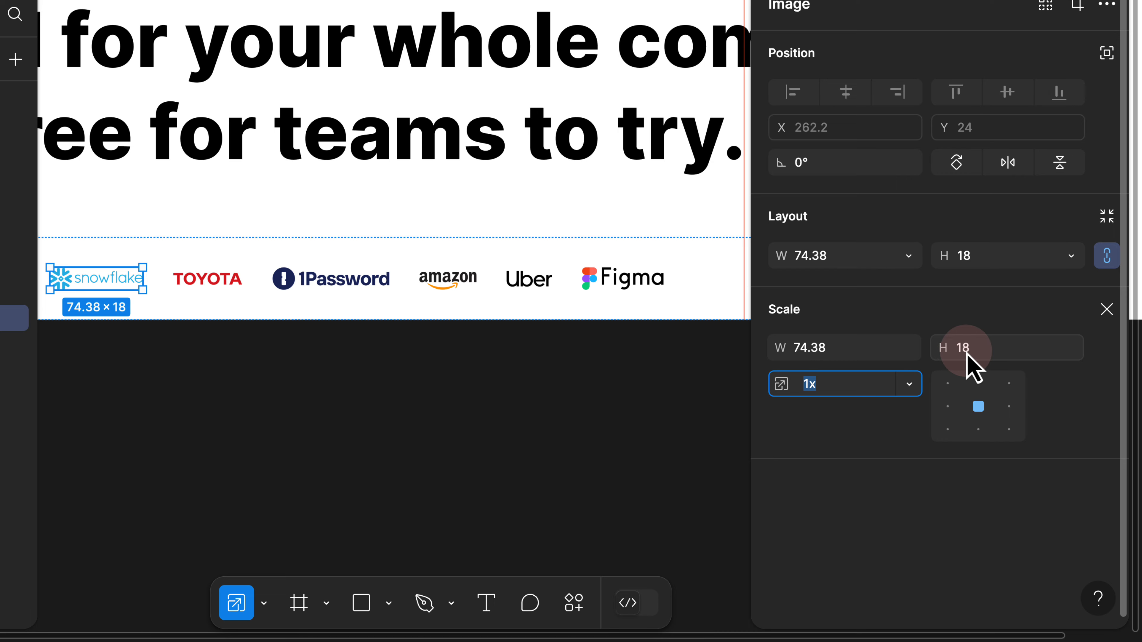
{"action": "left_click", "coordinate": [1097, 311]}
{"action": "left_click", "coordinate": [438, 351]}
Narrow the testimonials frame symmetrically to a width of 621, aligning its edges with the two vertical guides.
{"action": "scroll", "coordinate": [439, 351], "scroll_direction": "down", "scroll_amount": 3}
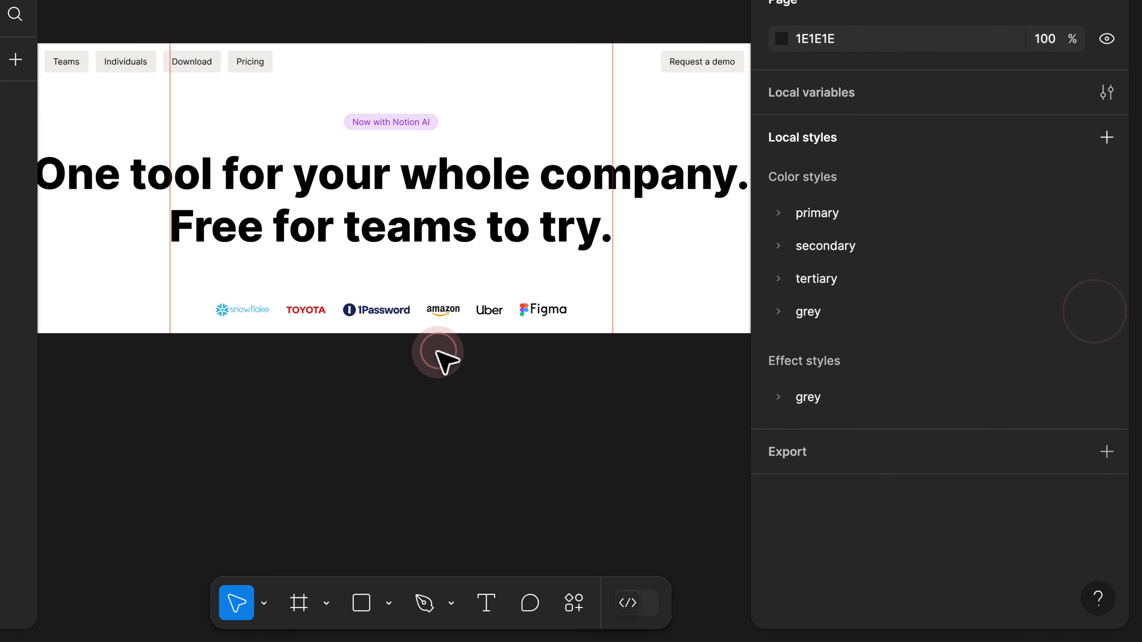
{"action": "scroll", "coordinate": [420, 380], "scroll_direction": "up", "scroll_amount": 1}
{"action": "scroll", "coordinate": [421, 380], "scroll_direction": "left", "scroll_amount": 1}
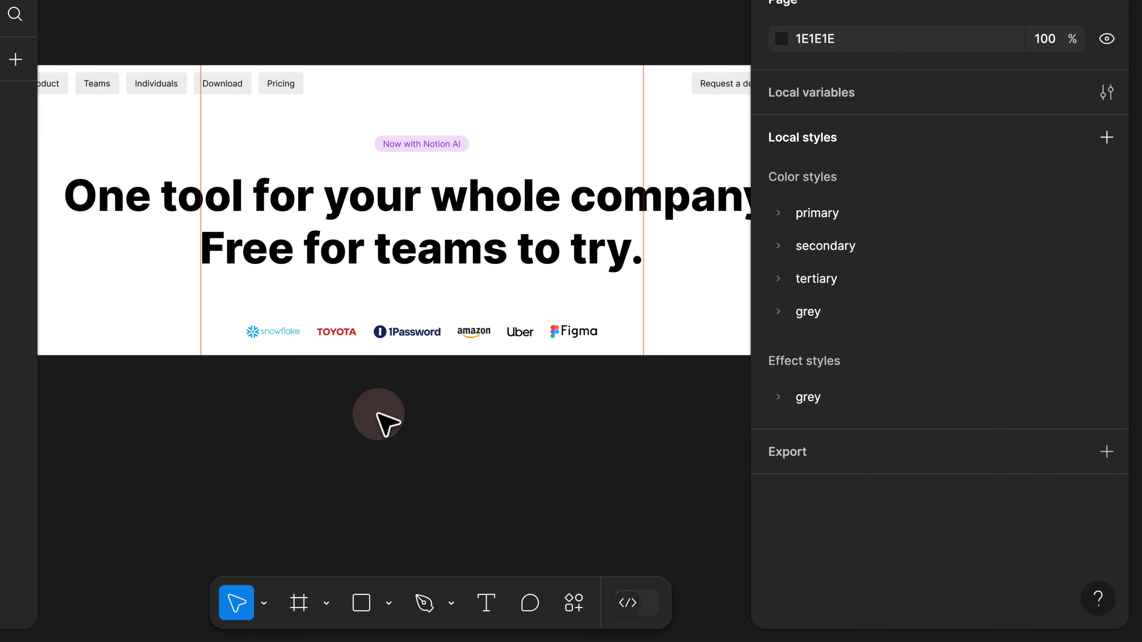
{"action": "left_click", "coordinate": [499, 337]}
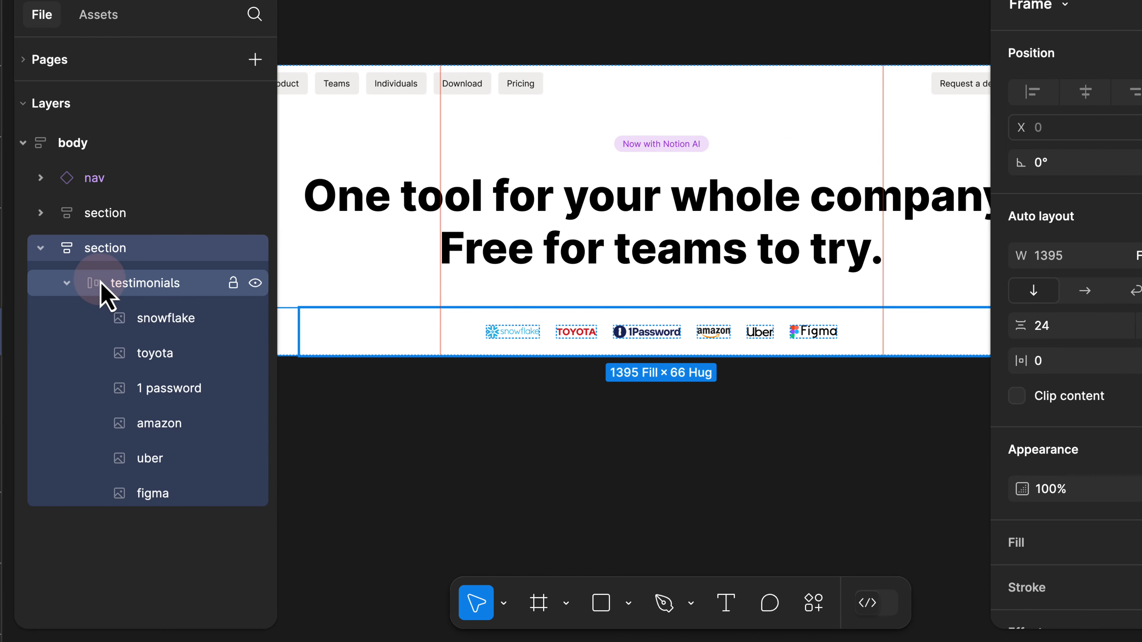
{"action": "left_click", "coordinate": [129, 283]}
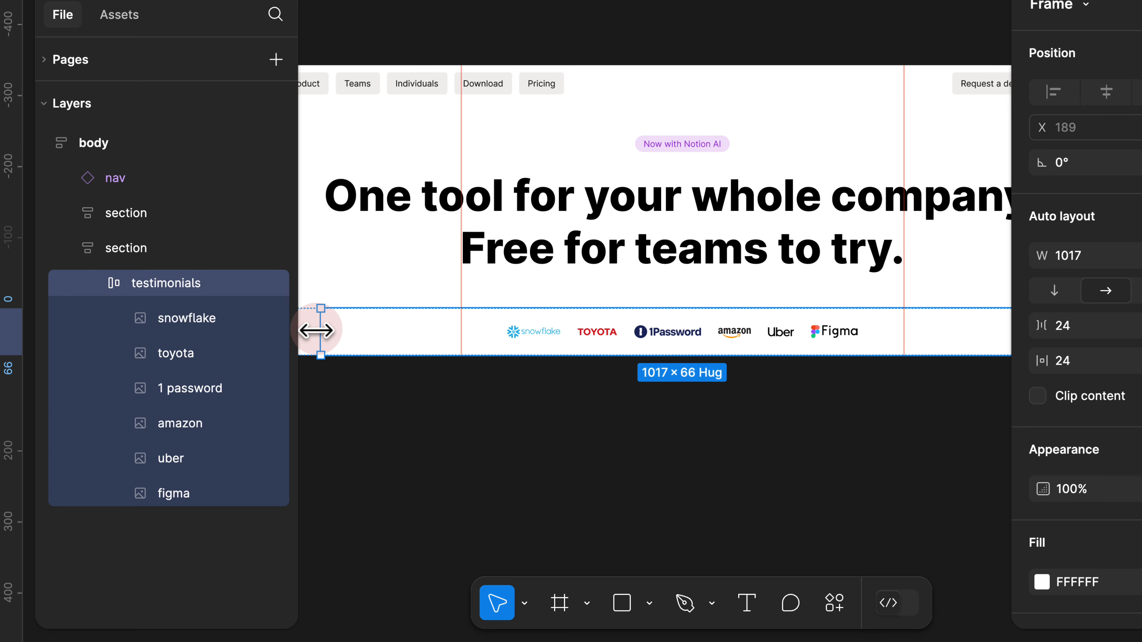
{"action": "left_click_drag", "start_coordinate": [316, 330], "coordinate": [466, 173]}
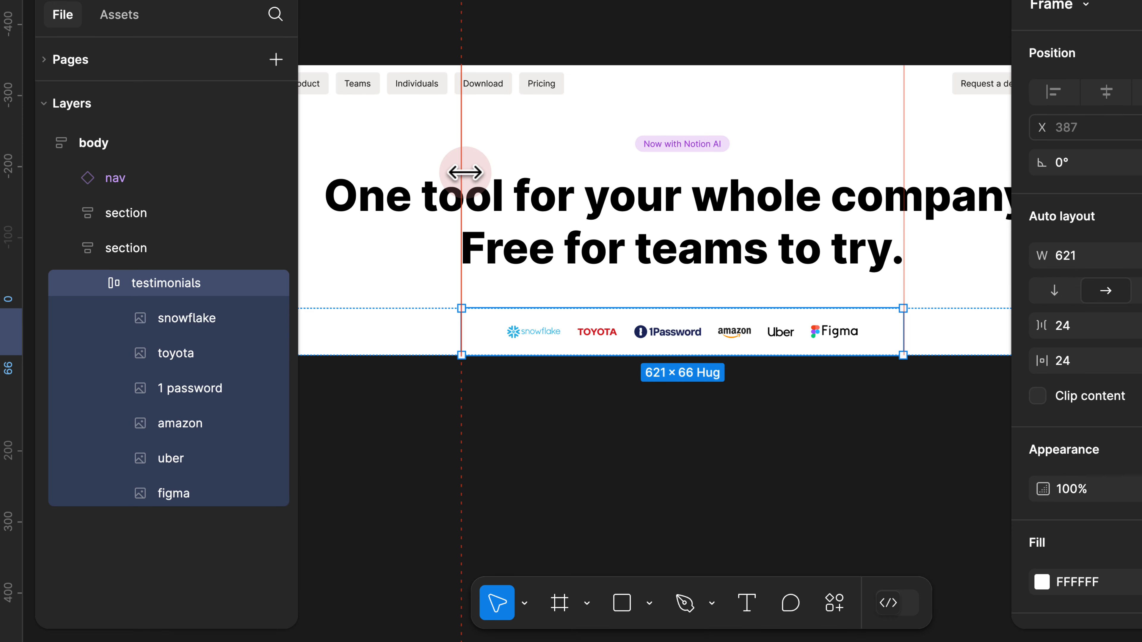
{"action": "left_click_drag", "start_coordinate": [459, 319], "coordinate": [502, 314]}
{"action": "key", "text": "super+z"}
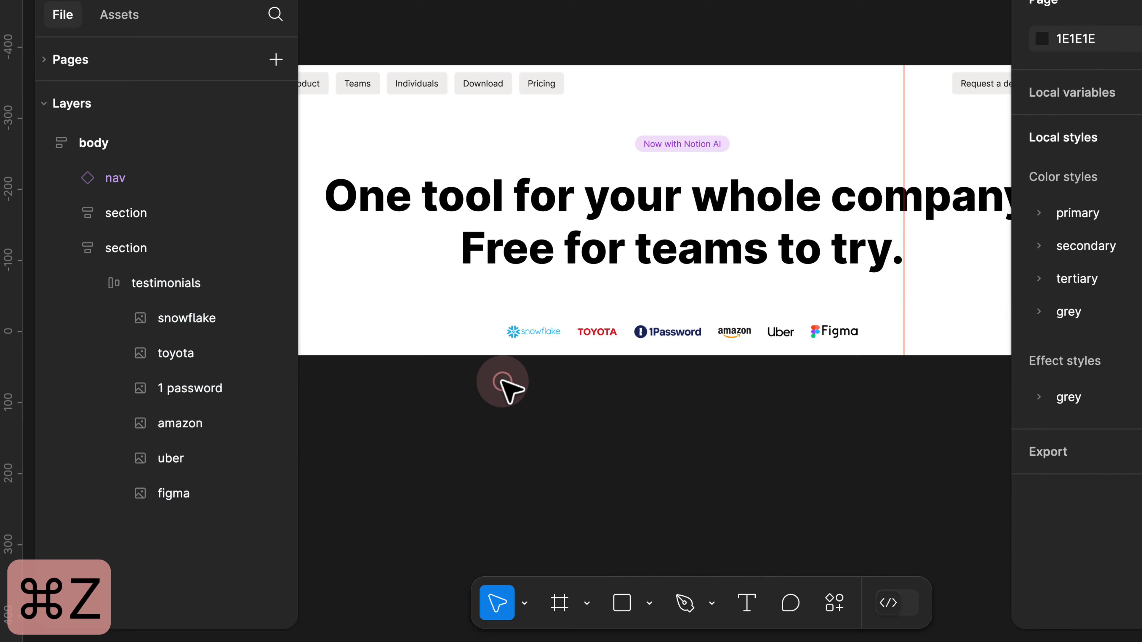
{"action": "key", "text": "super+z"}
{"action": "key", "text": "super+z"}
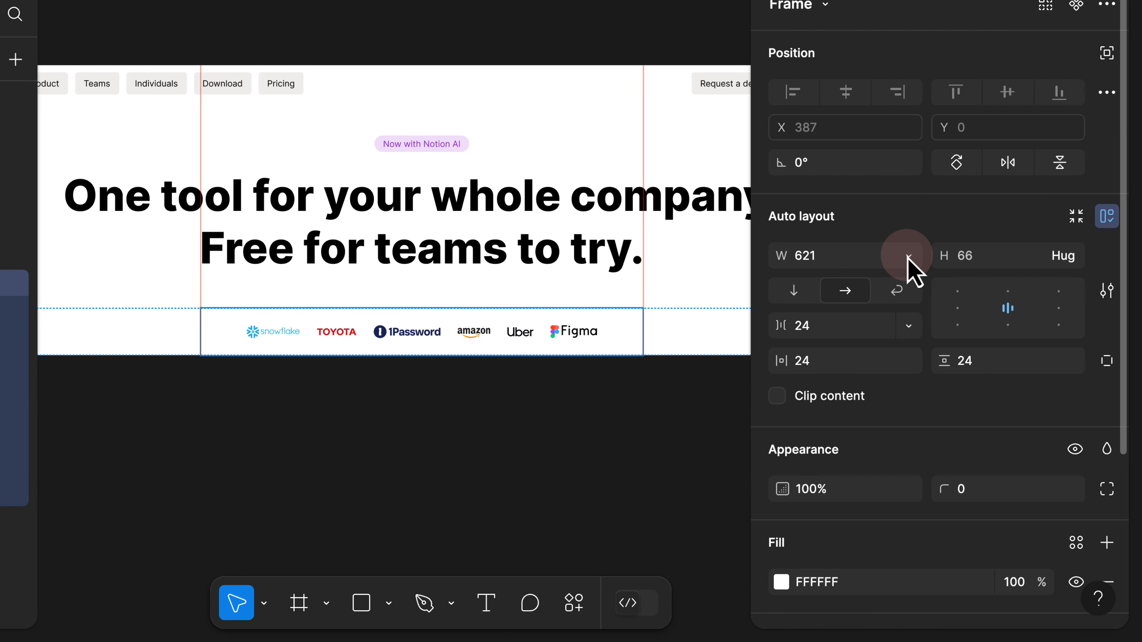
Set the testimonials frame's horizontal gap to Auto to spread the logos across its width.
{"action": "left_click", "coordinate": [908, 255]}
{"action": "left_click", "coordinate": [864, 258]}
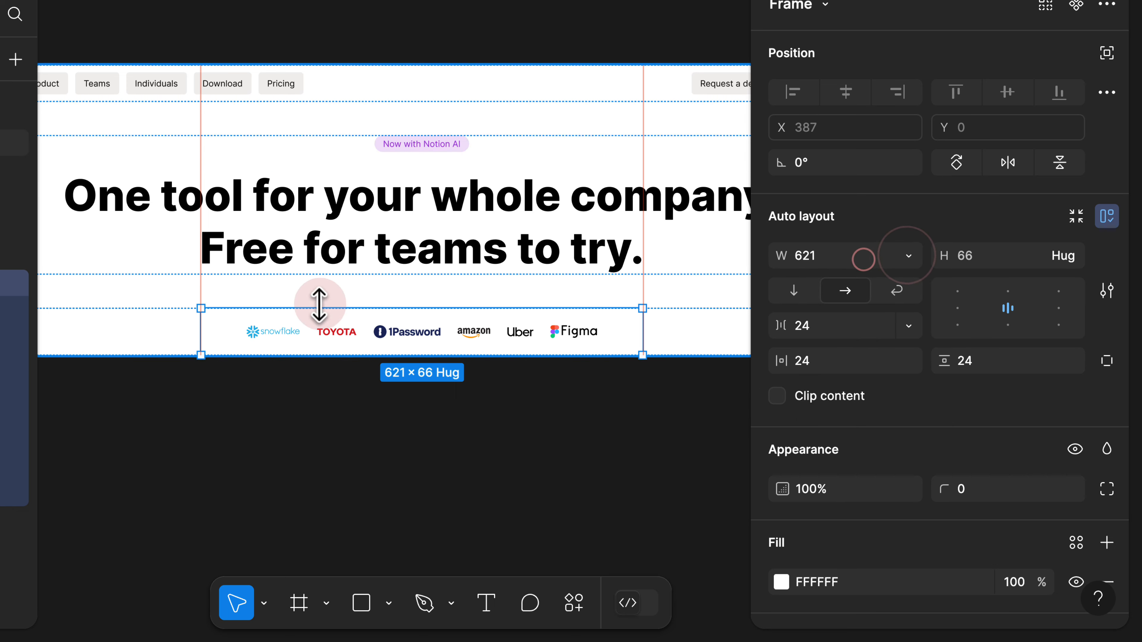
{"action": "mouse_move", "coordinate": [200, 327]}
{"action": "left_mouse_down"}
{"action": "mouse_move", "coordinate": [184, 326]}
{"action": "mouse_move", "coordinate": [202, 326]}
{"action": "left_mouse_up"}
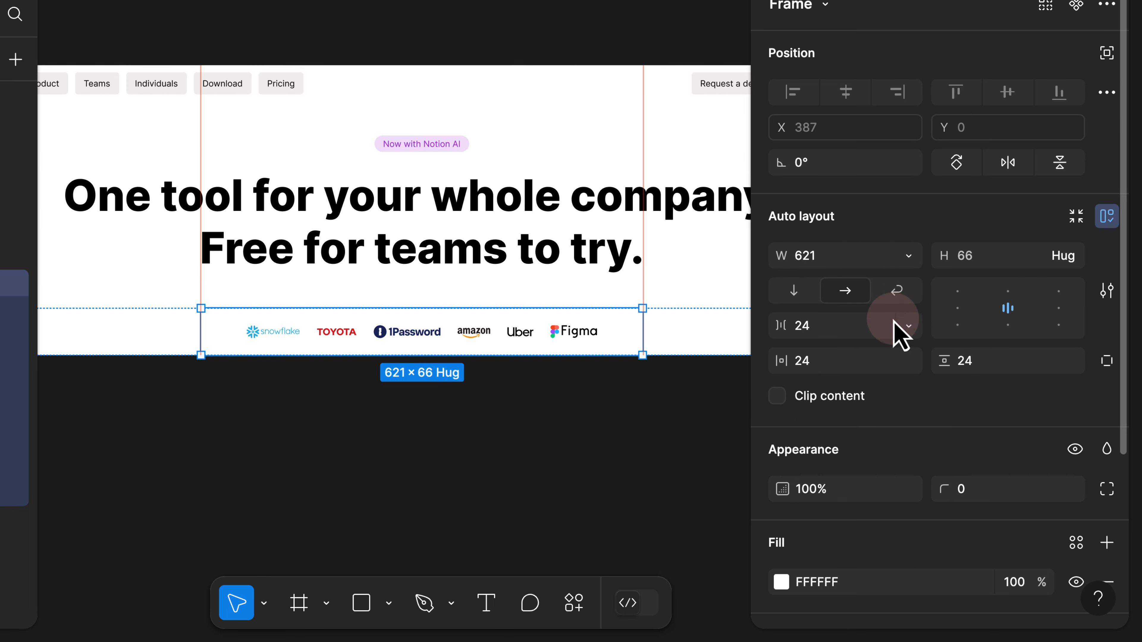
{"action": "left_click", "coordinate": [916, 329]}
{"action": "left_click", "coordinate": [866, 355]}
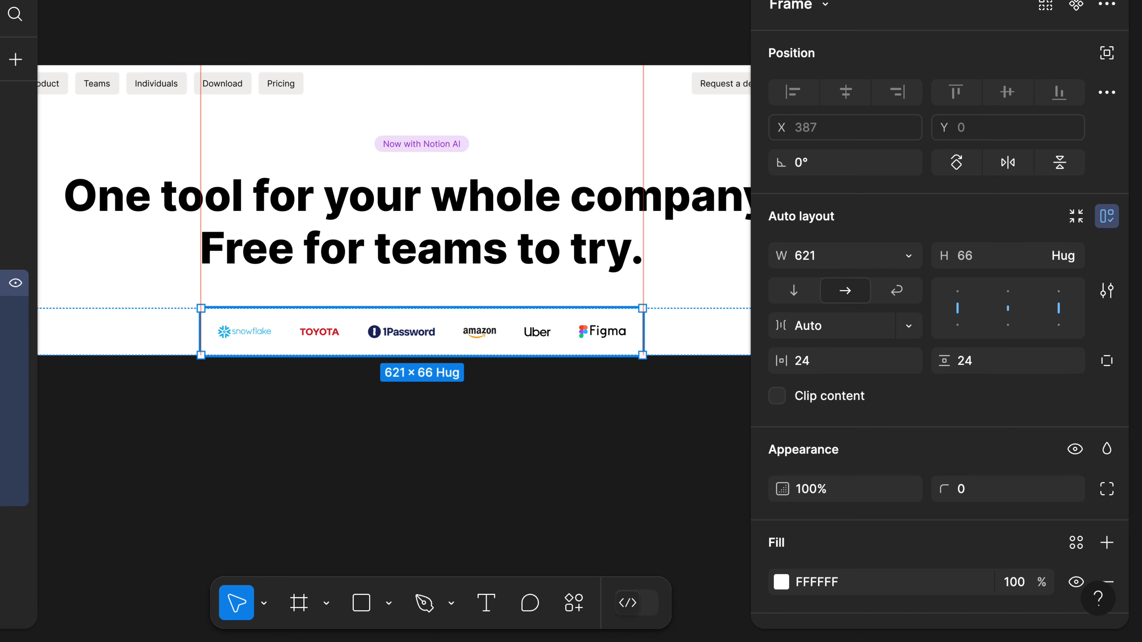
Set the testimonials frame's padding to 0 on all sides.
{"action": "left_click", "coordinate": [838, 364], "text": "alt"}
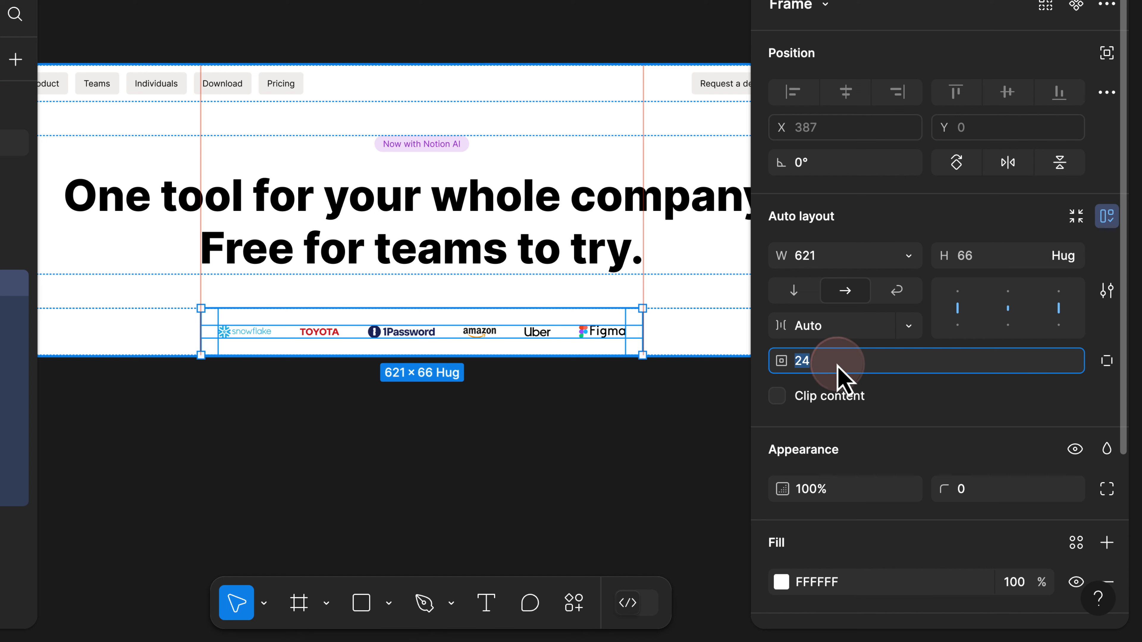
{"action": "type", "text": "0"}
{"action": "key", "text": "Return"}
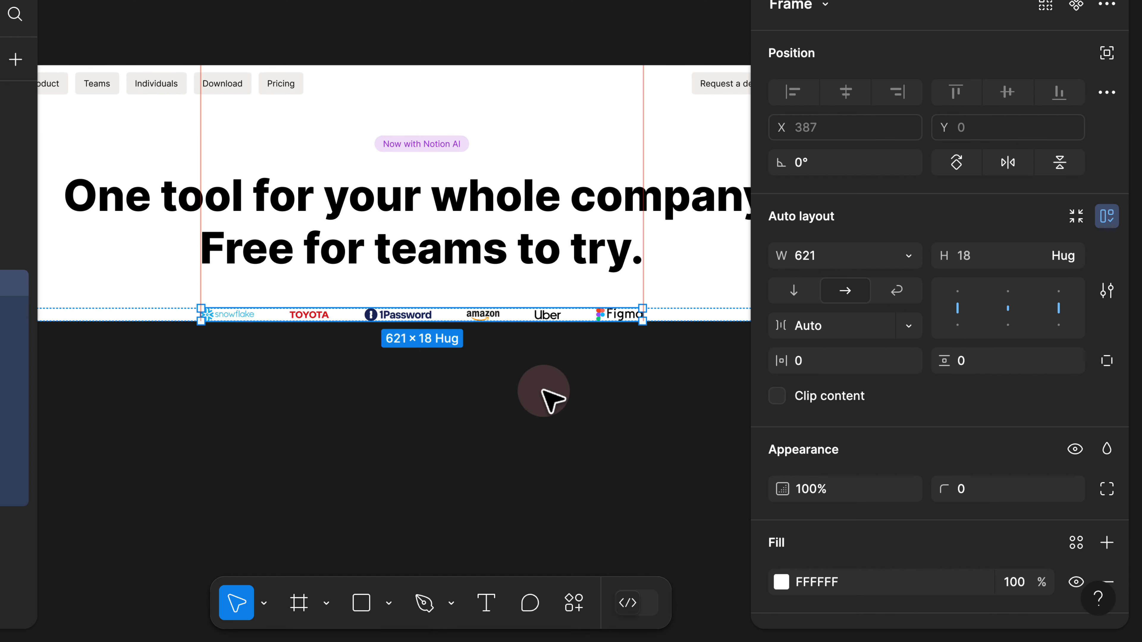
Deselect the testimonials frame and hide the rulers.
{"action": "left_click", "coordinate": [543, 391]}
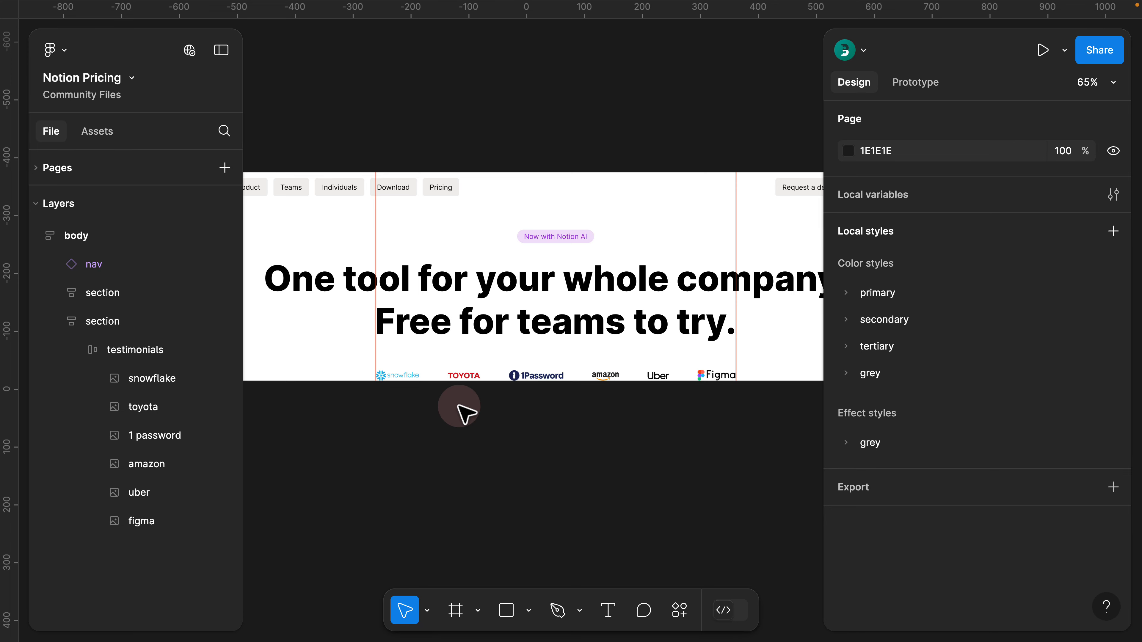
{"action": "key", "text": "shift+r"}
{"action": "scroll", "coordinate": [459, 405], "scroll_direction": "down", "scroll_amount": 3}
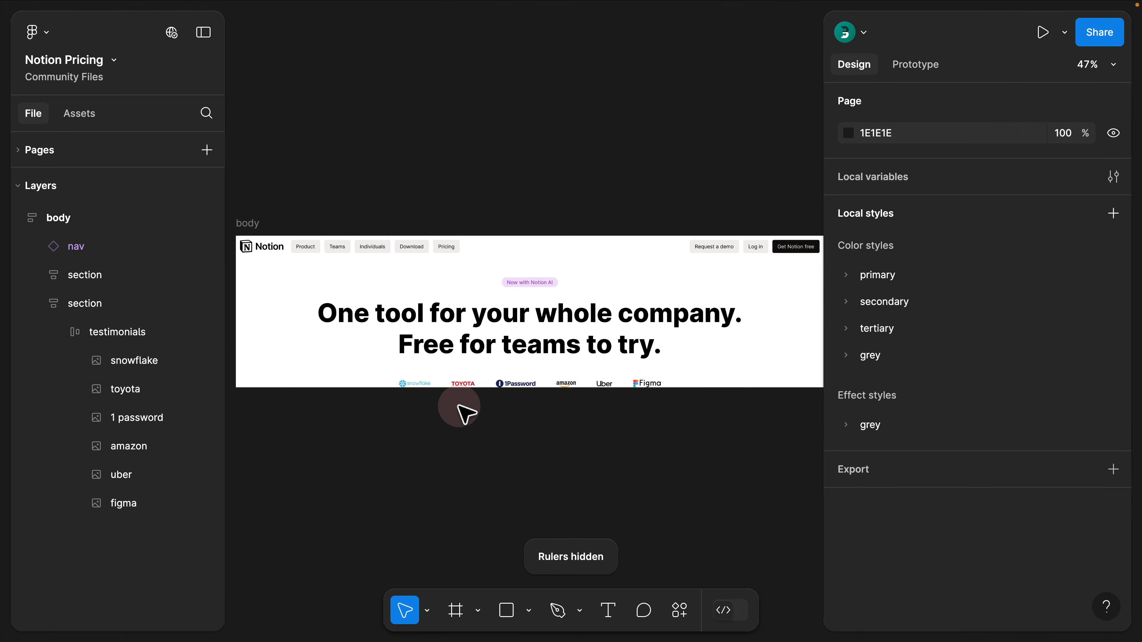
Inspect the body frame, the hero section and the testimonials frame in the layer hierarchy, and collapse the testimonials layers.
{"action": "left_click", "coordinate": [248, 223]}
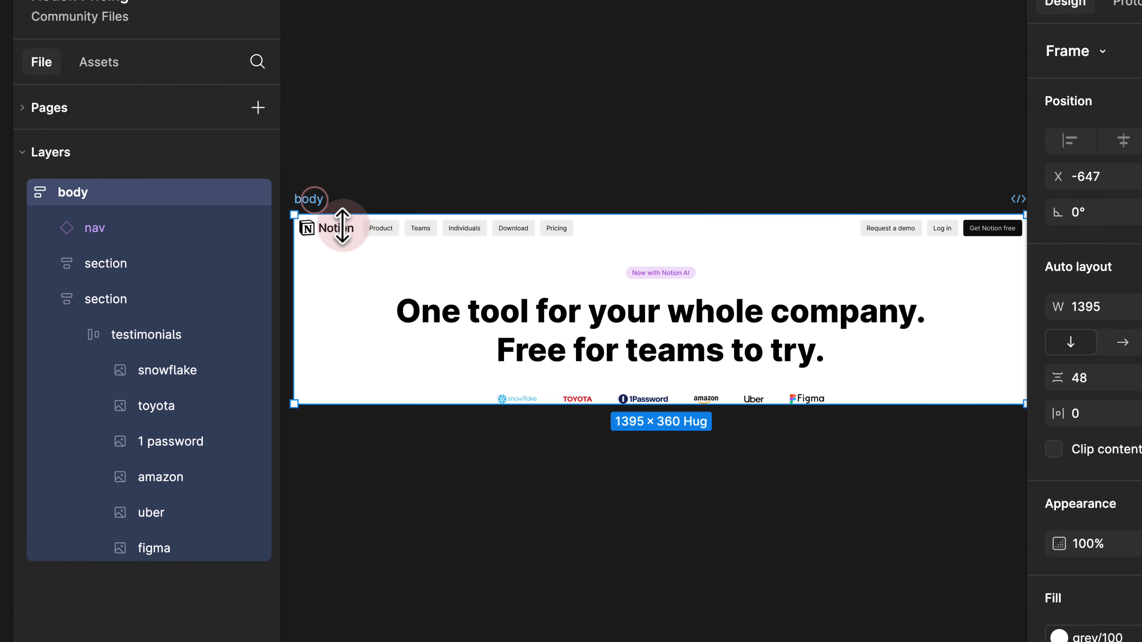
{"action": "left_click", "coordinate": [355, 236]}
{"action": "left_click", "coordinate": [147, 268]}
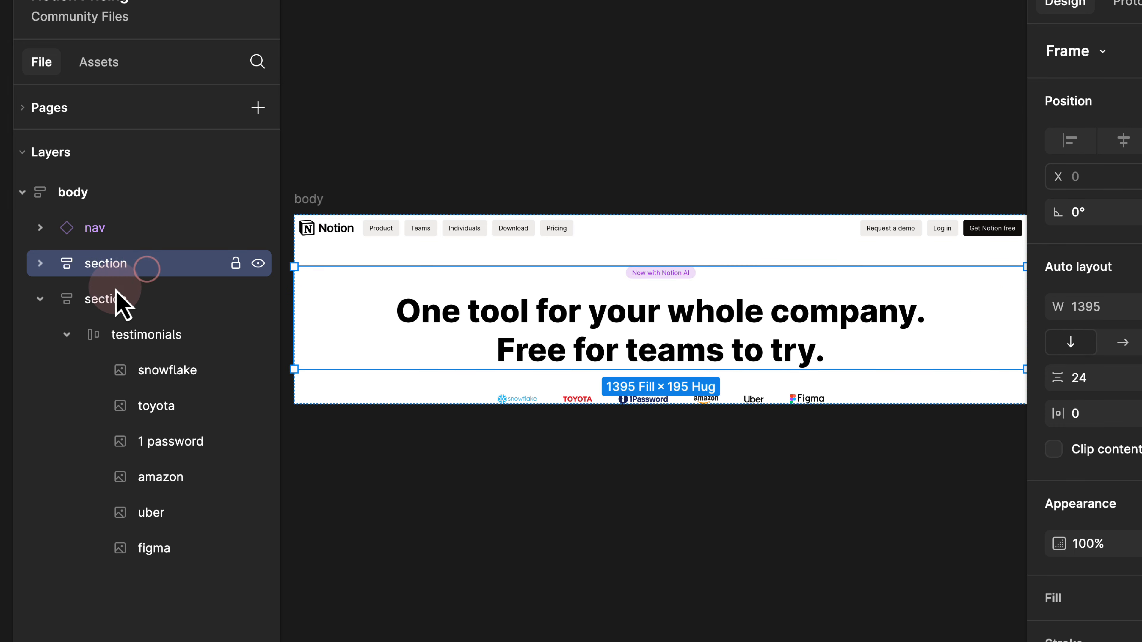
{"action": "left_click", "coordinate": [49, 301]}
{"action": "left_click", "coordinate": [146, 343]}
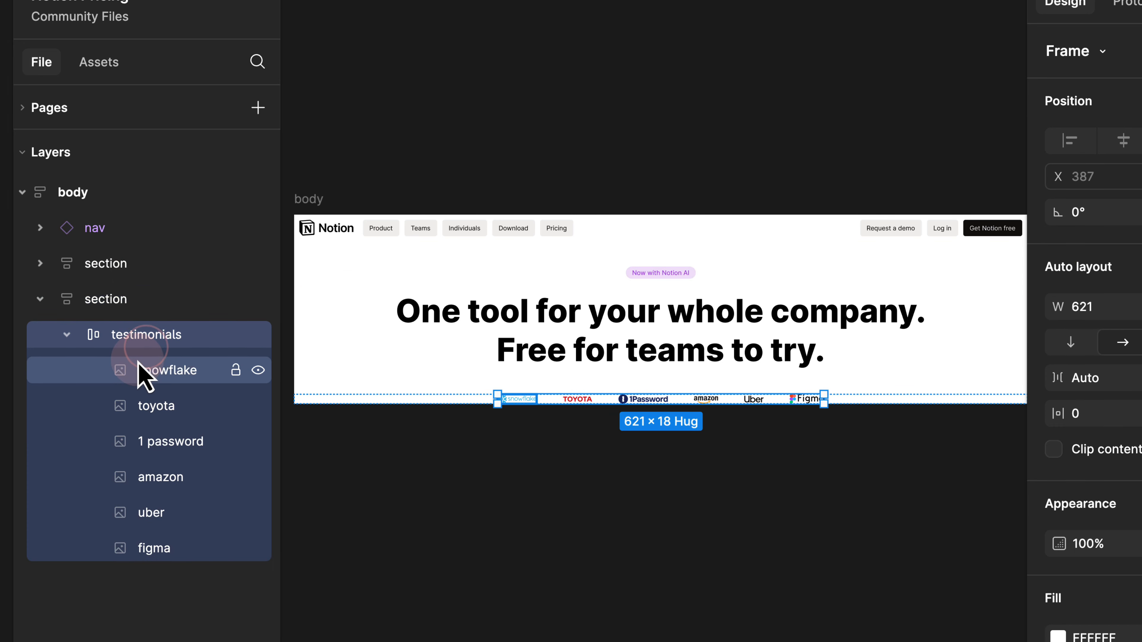
{"action": "left_click", "coordinate": [67, 334]}
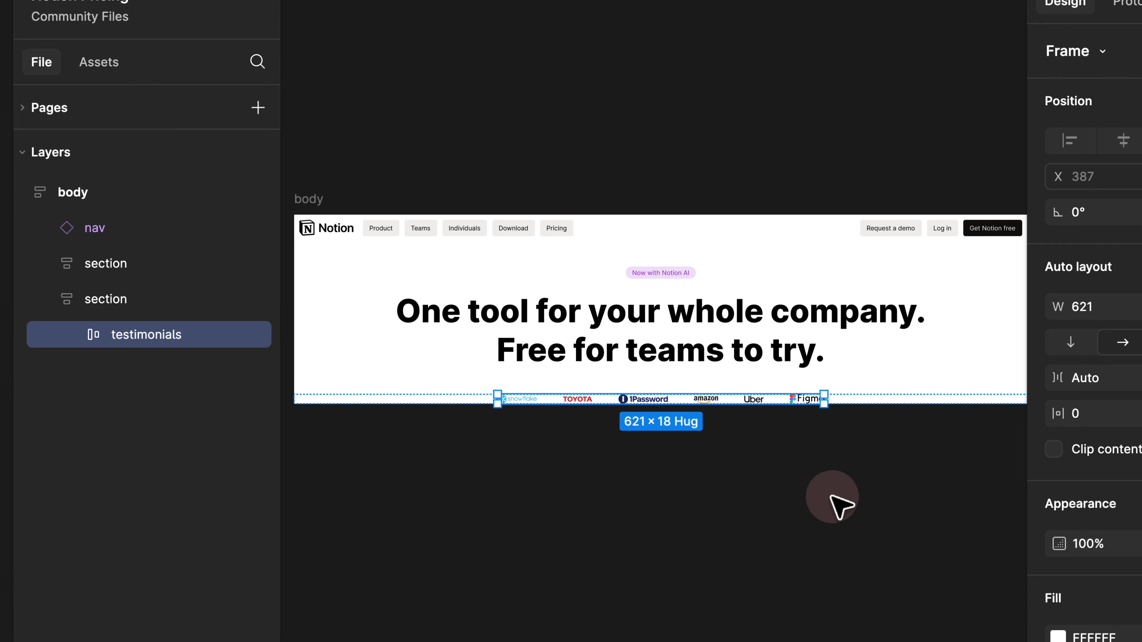
Examine the nav, hero, testimonials, section and card source content on the Starter page and return to the Website page.
{"action": "left_click", "coordinate": [66, 111]}
{"action": "left_click", "coordinate": [81, 153]}
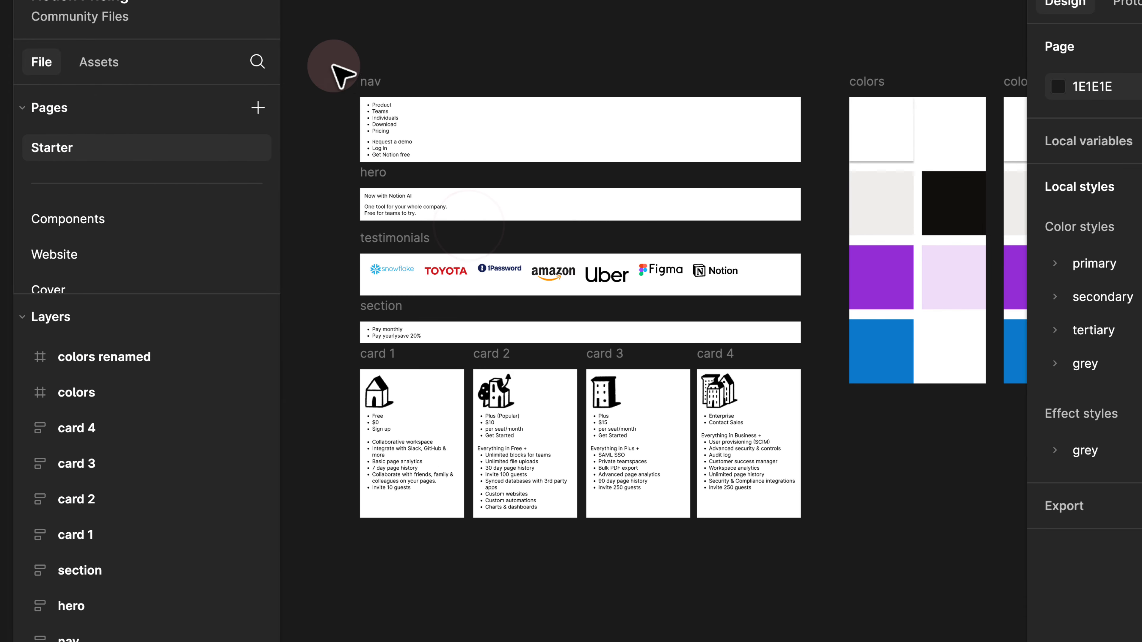
{"action": "left_click_drag", "start_coordinate": [333, 72], "coordinate": [823, 321]}
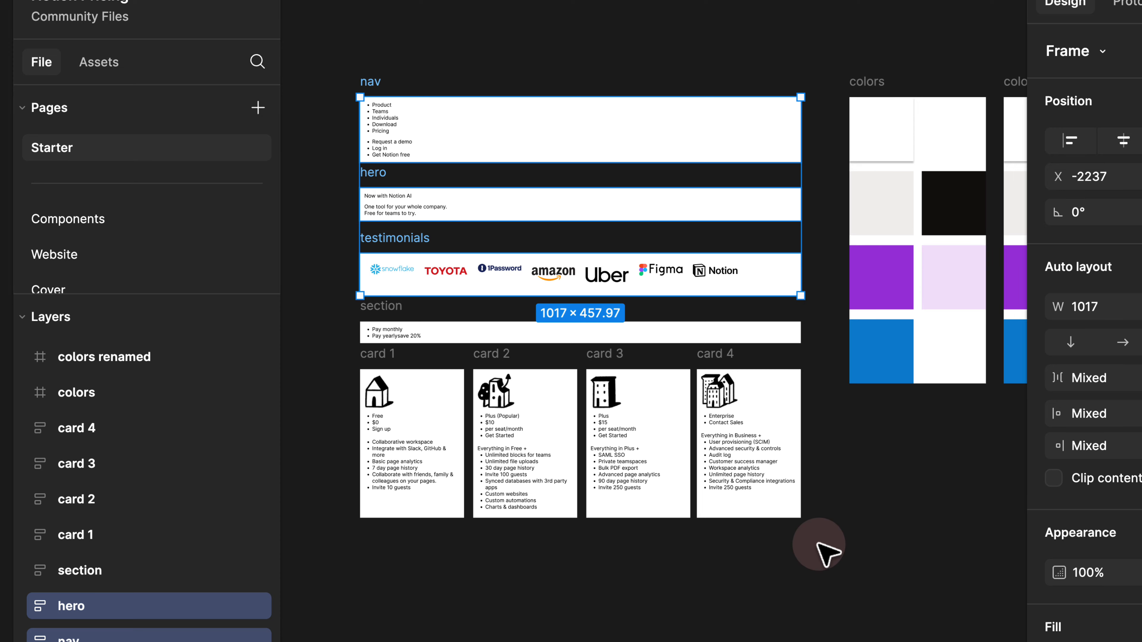
{"action": "left_click_drag", "start_coordinate": [816, 546], "coordinate": [443, 387]}
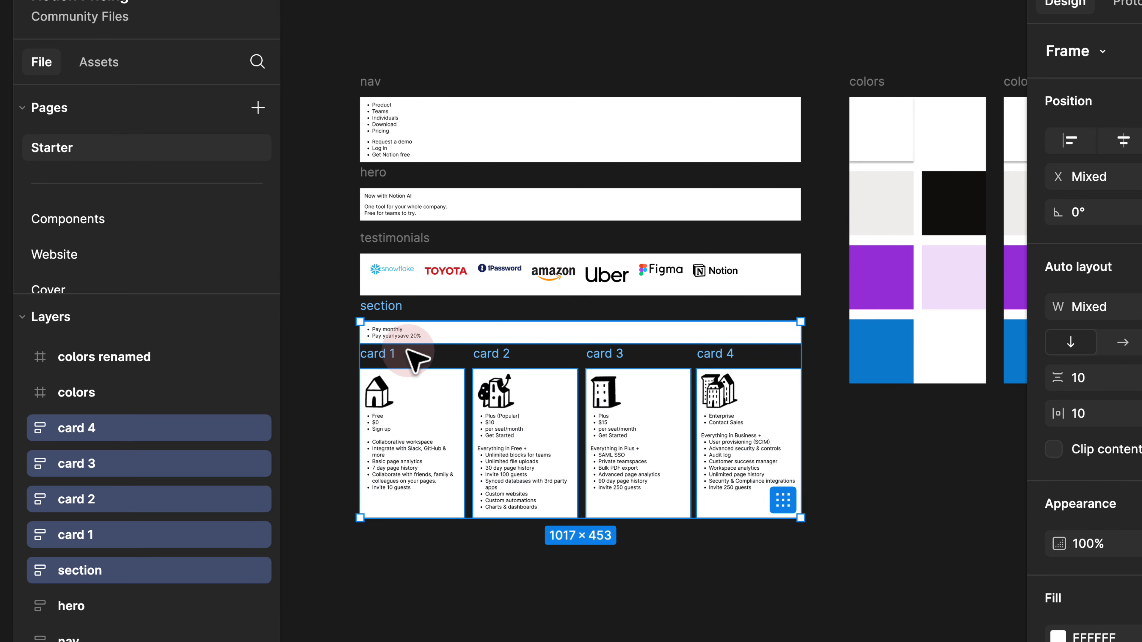
{"action": "left_click", "coordinate": [428, 363]}
{"action": "scroll", "coordinate": [422, 355], "scroll_direction": "up", "scroll_amount": 3}
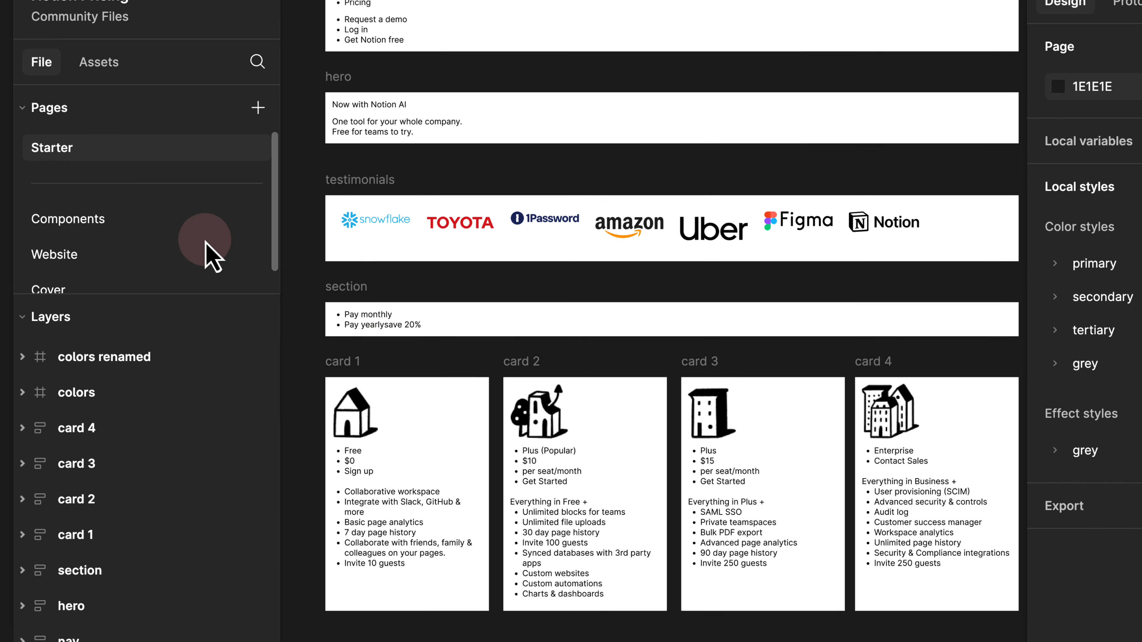
{"action": "left_click", "coordinate": [145, 254]}
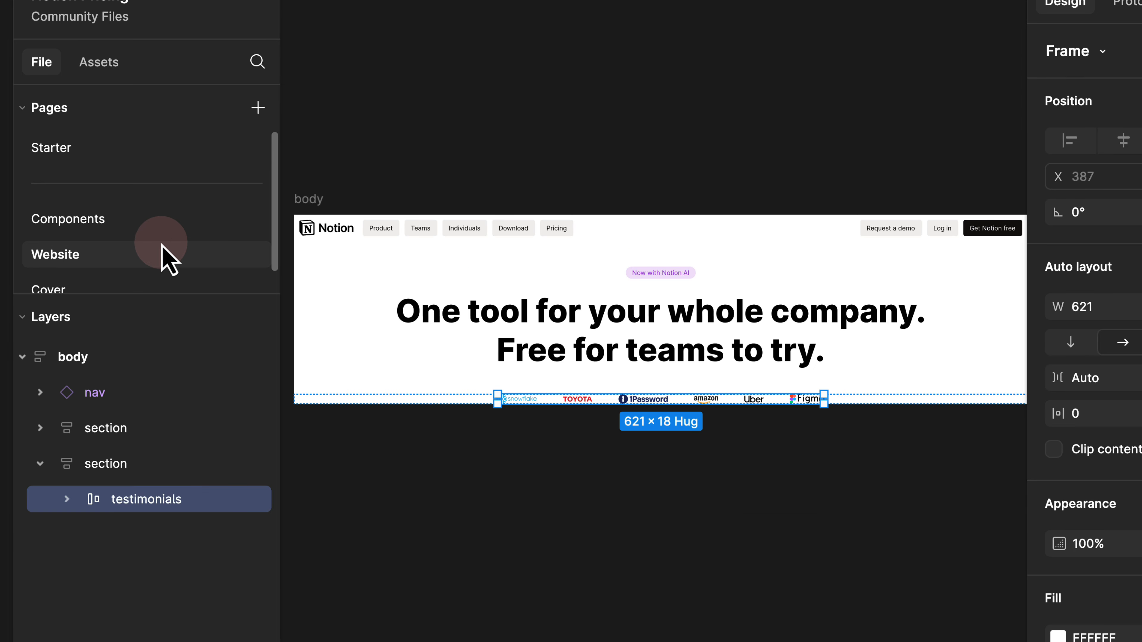
{"action": "left_click", "coordinate": [660, 148]}
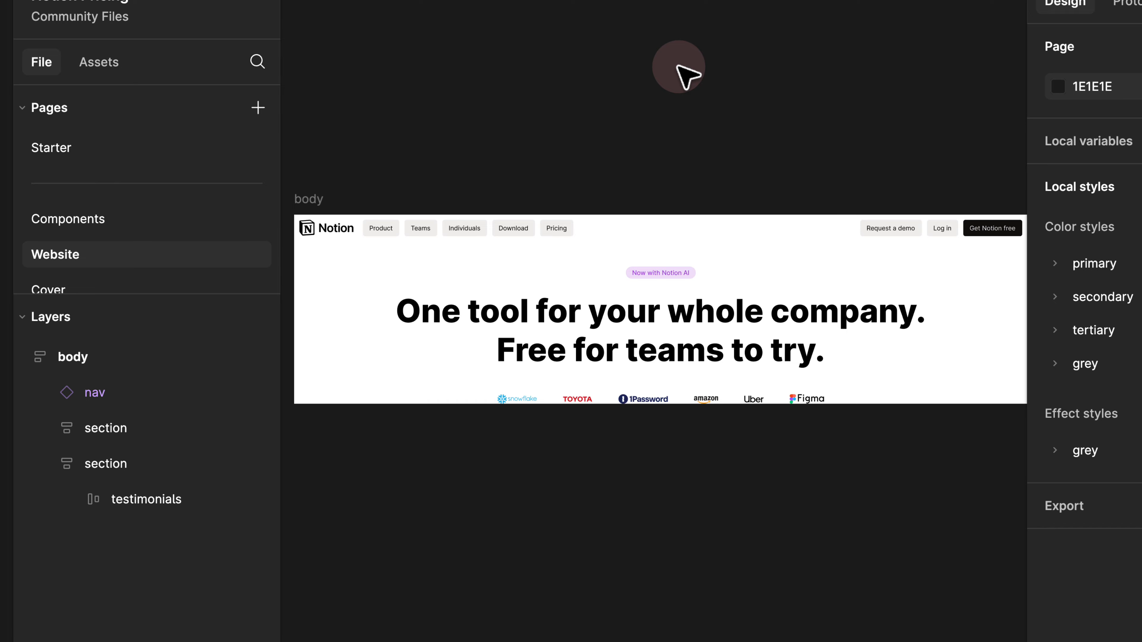
Set the line height of the hero heading "One tool for your whole company. Free for teams to try." to 64.
{"action": "double_click", "coordinate": [698, 316]}
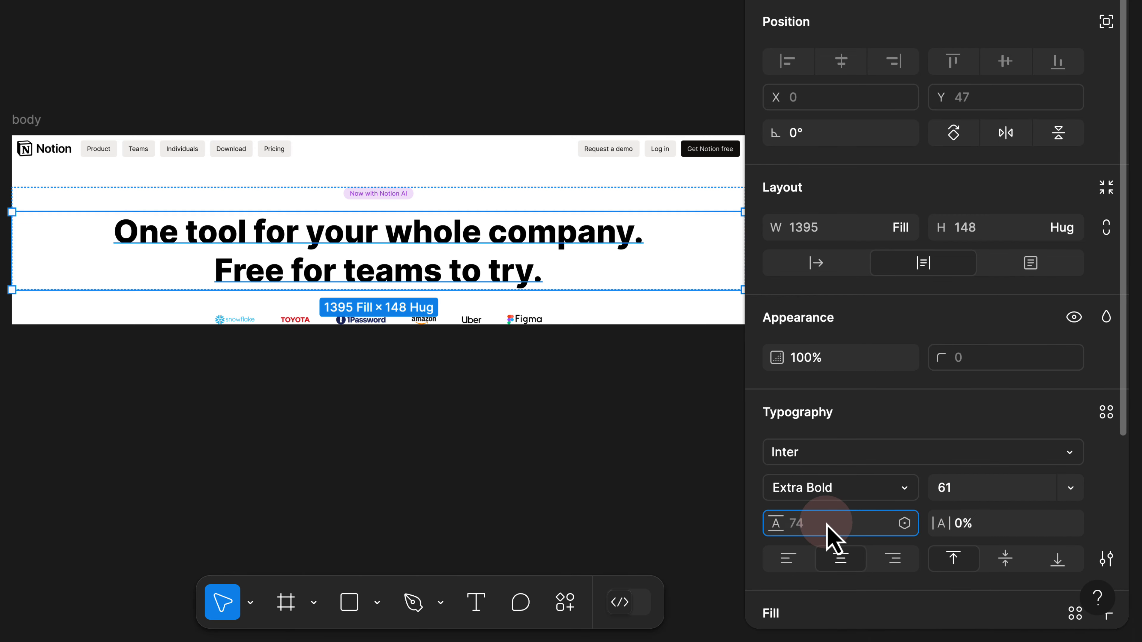
{"action": "type", "text": "4"}
{"action": "key", "text": "Return"}
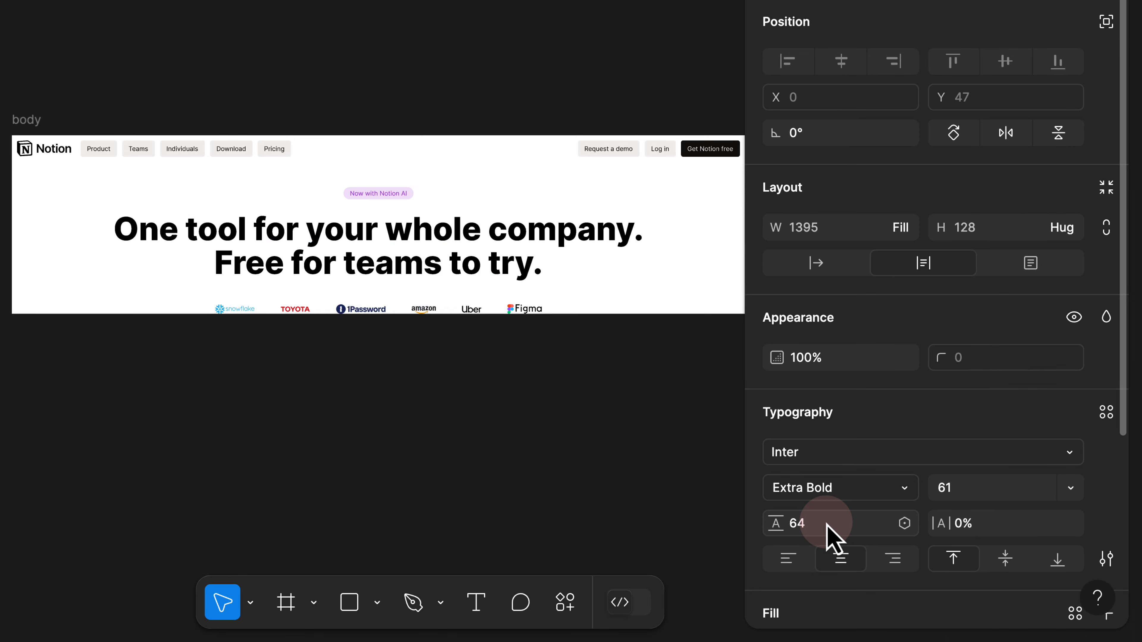
Set the hero heading's letter spacing to -0.5px.
{"action": "left_click", "coordinate": [292, 250]}
{"action": "scroll", "coordinate": [291, 249], "scroll_direction": "up", "scroll_amount": 3}
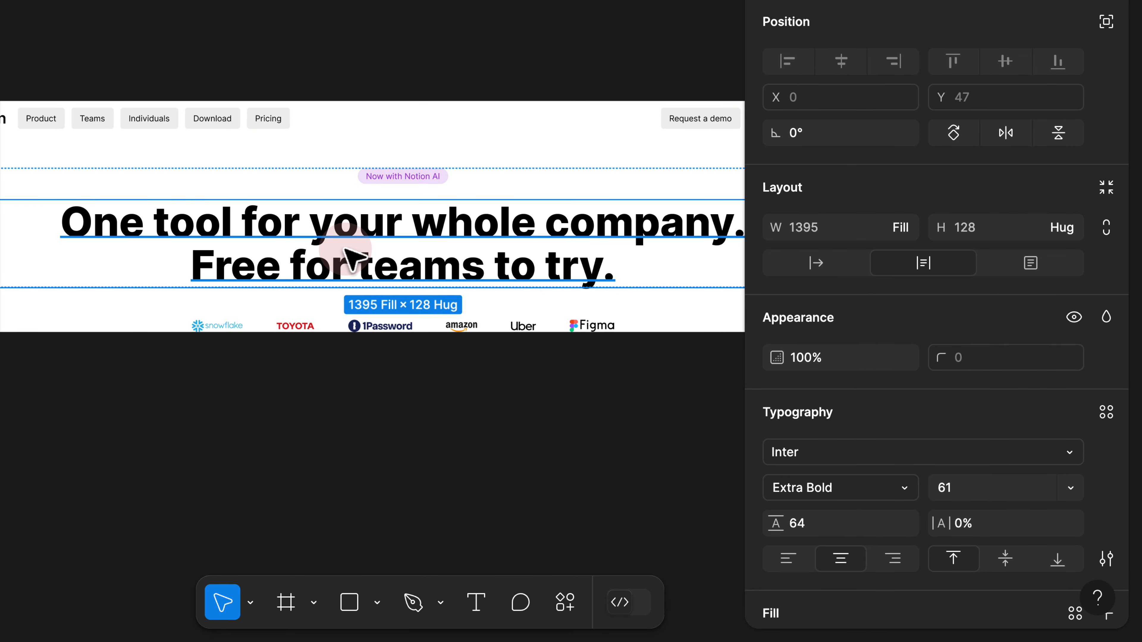
{"action": "left_click", "coordinate": [980, 523]}
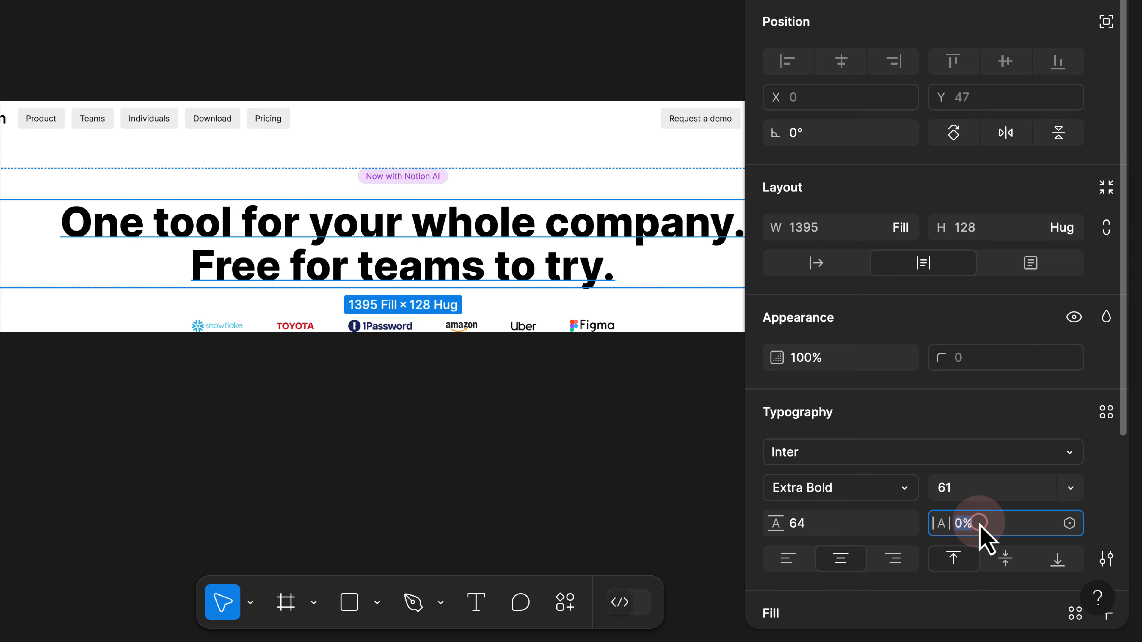
{"action": "type", "text": "-0.5"}
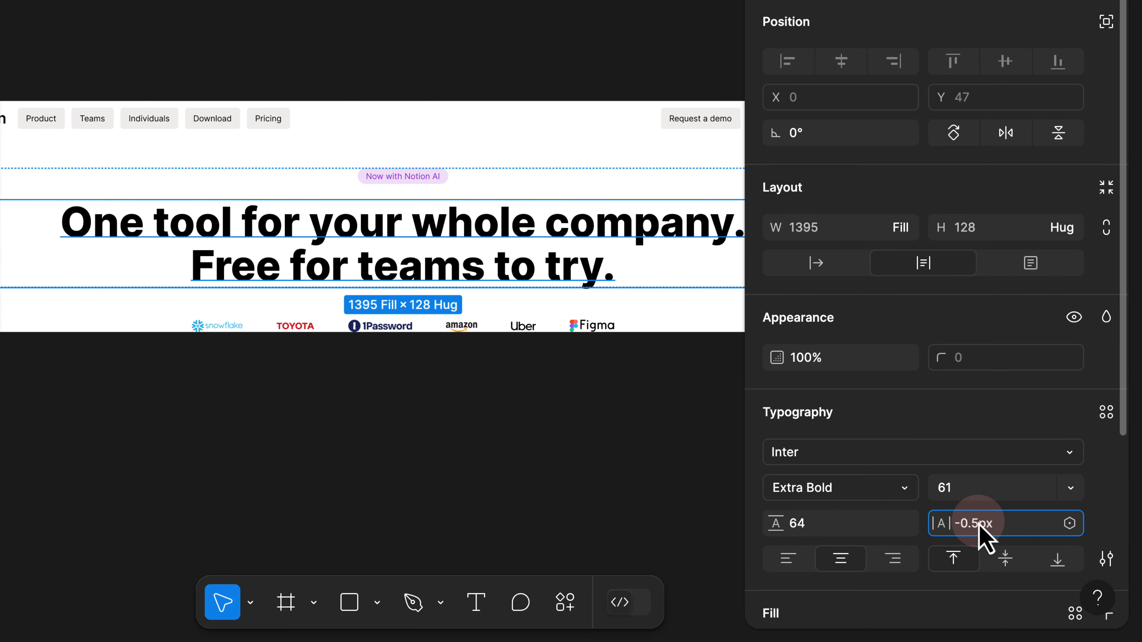
{"action": "key", "text": "Return"}
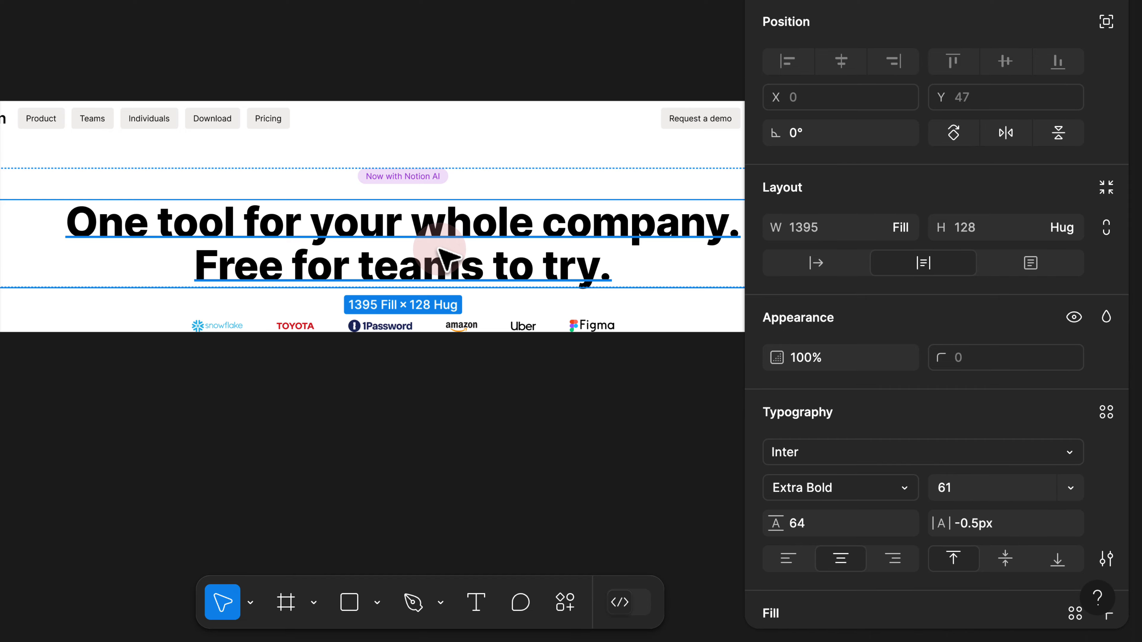
Select the "Now with Notion AI" chip above the hero heading and go to its main component.
{"action": "scroll", "coordinate": [438, 198], "scroll_direction": "up", "scroll_amount": 4, "text": "ctrl"}
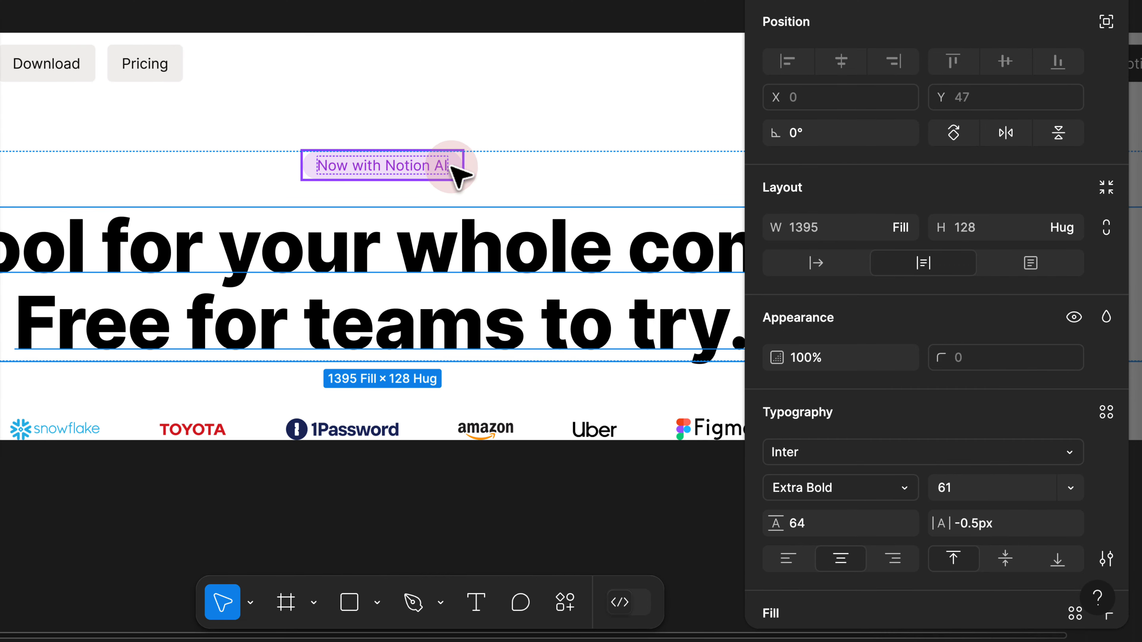
{"action": "left_click", "coordinate": [536, 77]}
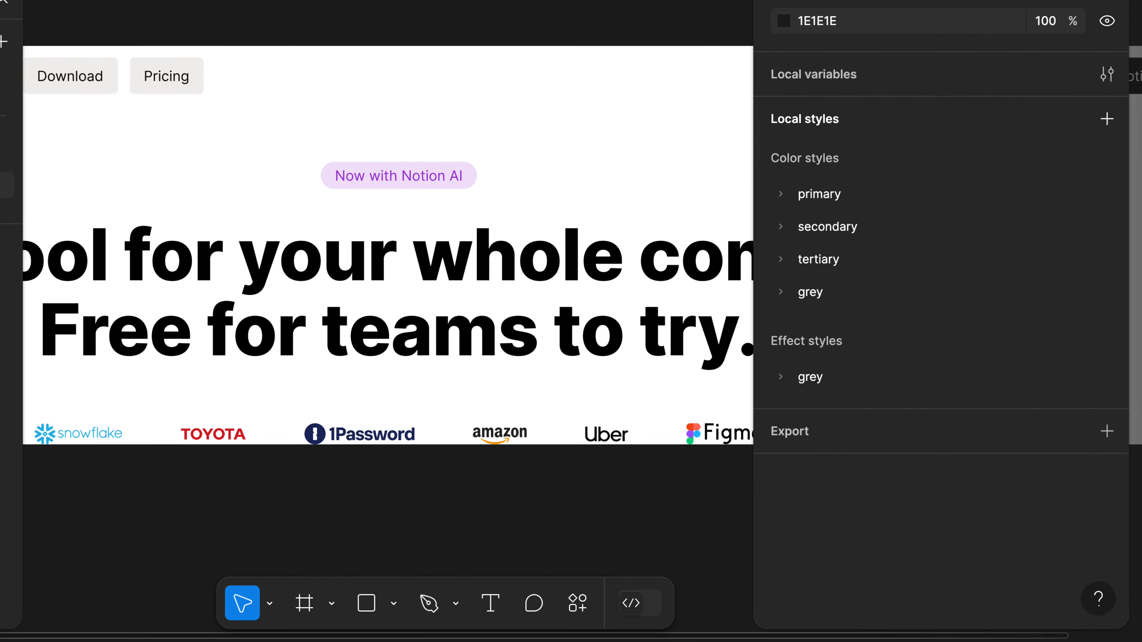
{"action": "scroll", "coordinate": [539, 80], "scroll_direction": "down", "scroll_amount": 4}
{"action": "left_click_drag", "start_coordinate": [538, 79], "coordinate": [569, 199]}
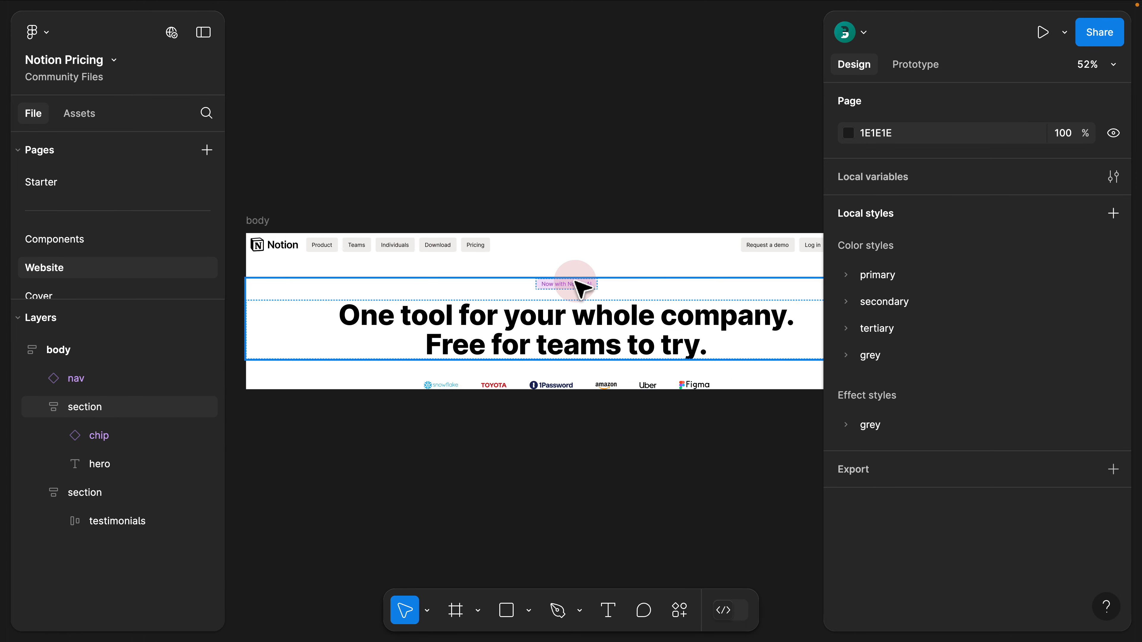
{"action": "scroll", "coordinate": [583, 292], "scroll_direction": "up", "scroll_amount": 5}
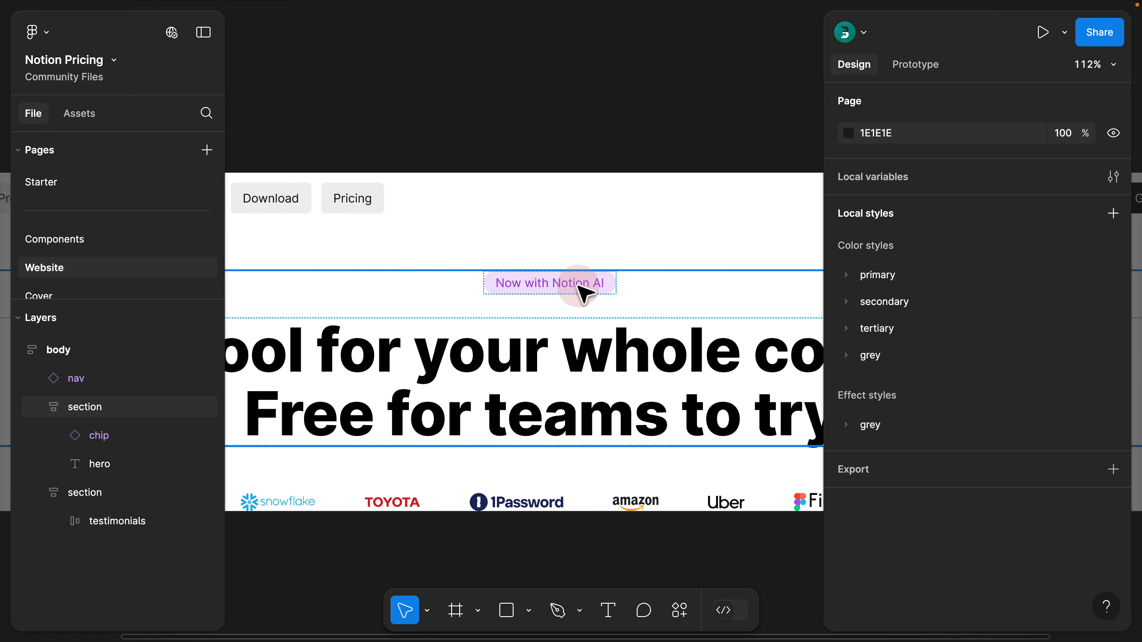
{"action": "left_click", "coordinate": [589, 284]}
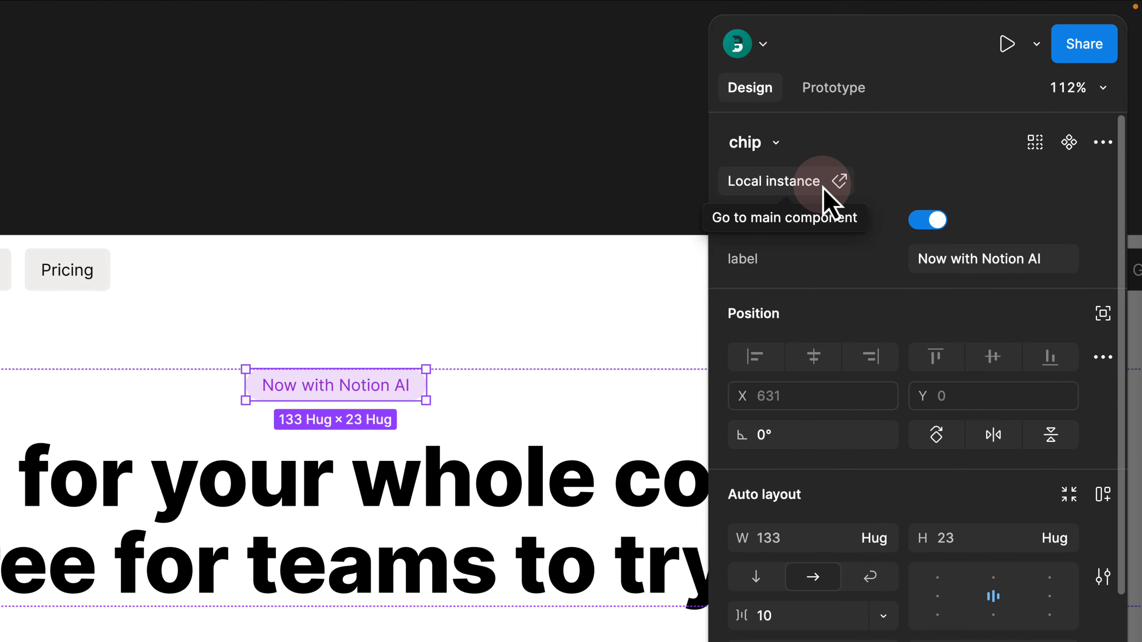
{"action": "left_click", "coordinate": [837, 182]}
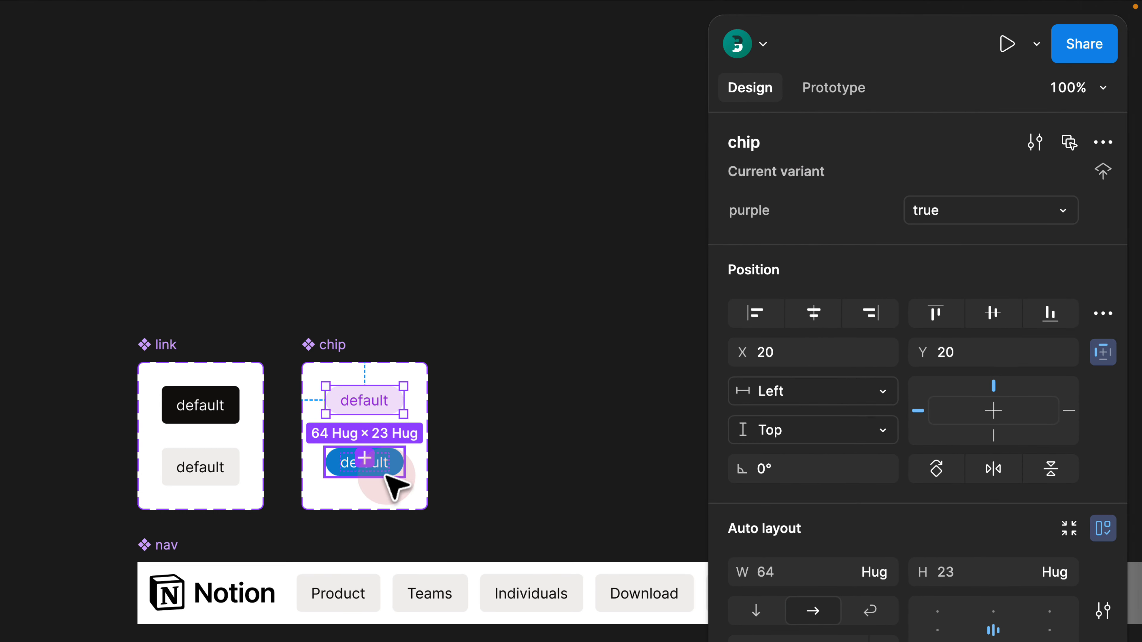
Set the label text of both chip variants to size 14 and weight Semi Bold.
{"action": "scroll", "coordinate": [446, 497], "scroll_direction": "up", "scroll_amount": 2}
{"action": "left_click_drag", "start_coordinate": [445, 360], "coordinate": [355, 532]}
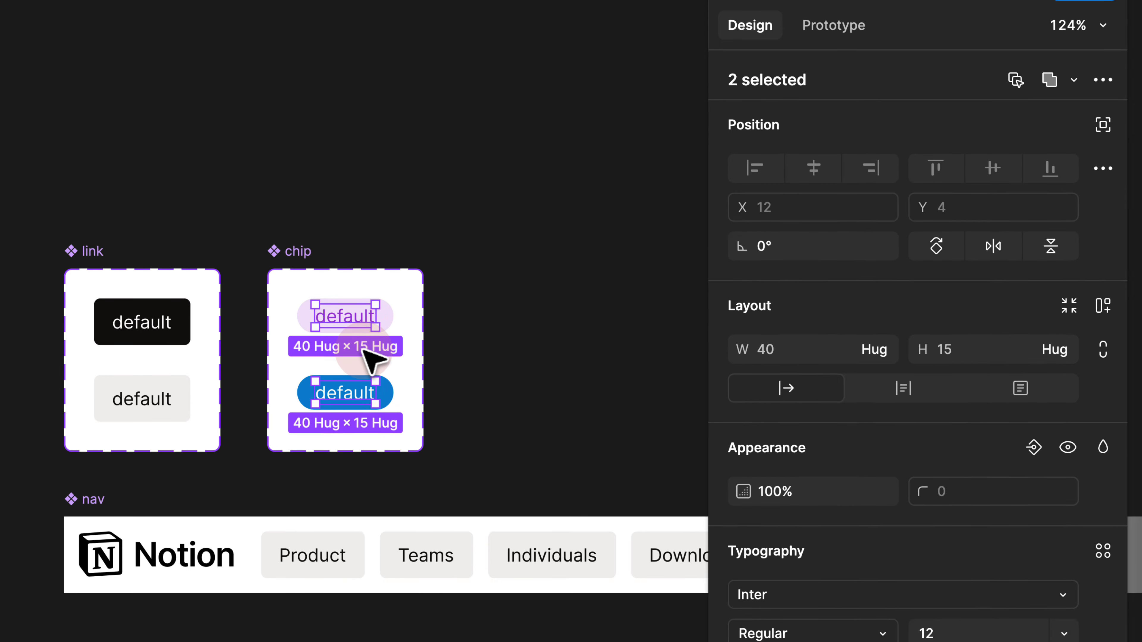
{"action": "left_click", "coordinate": [1065, 634]}
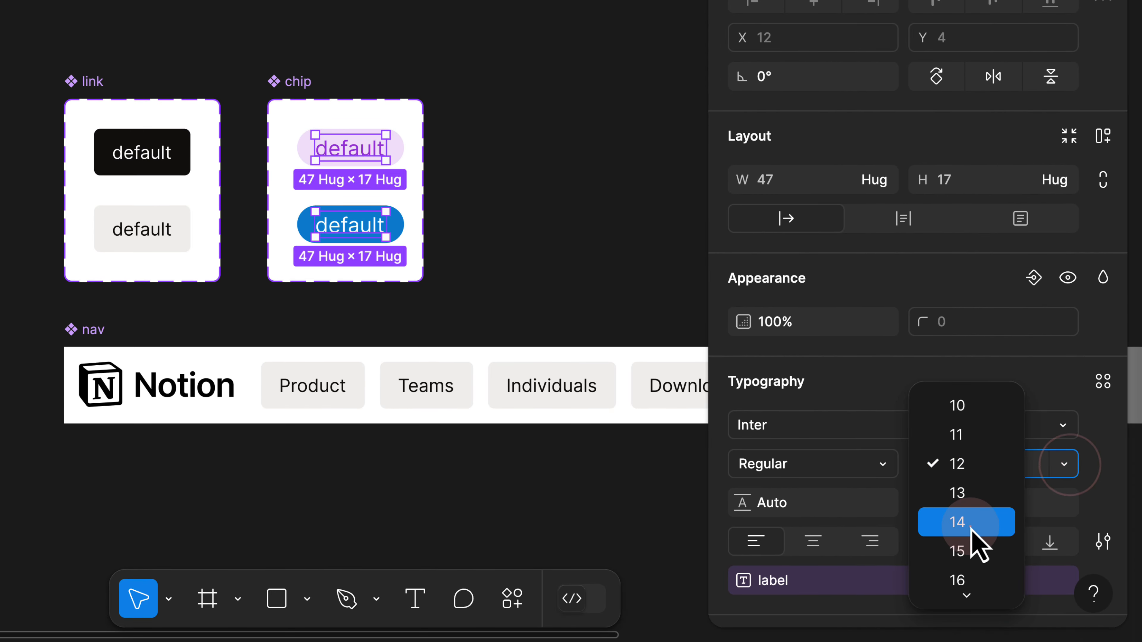
{"action": "left_click", "coordinate": [972, 526]}
{"action": "left_click", "coordinate": [881, 465]}
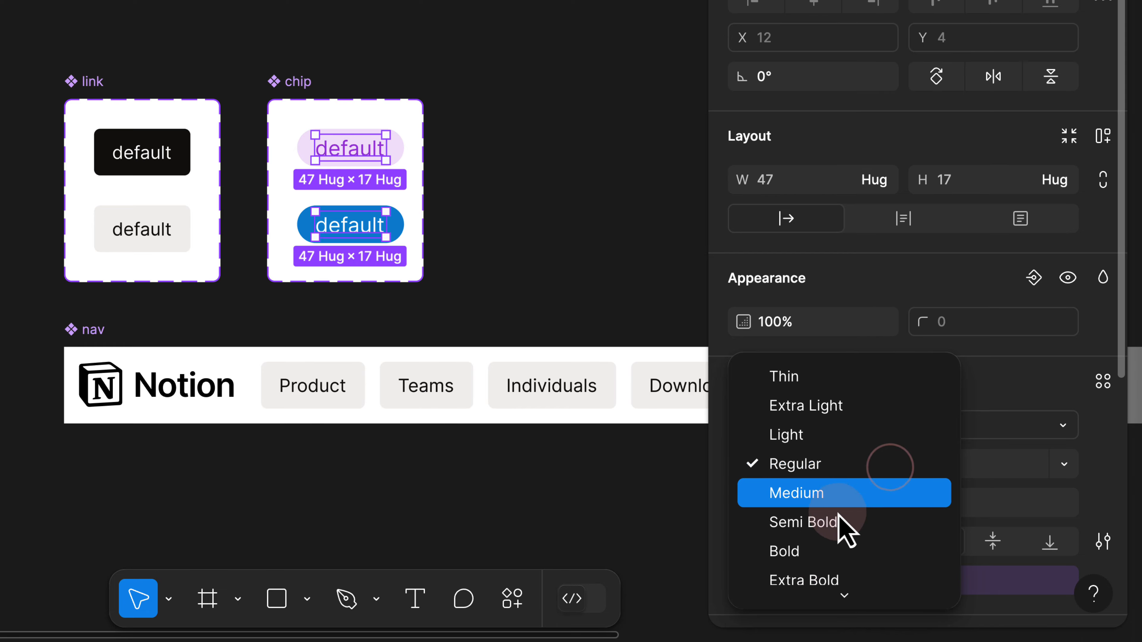
{"action": "left_click", "coordinate": [833, 523]}
{"action": "left_click", "coordinate": [513, 162]}
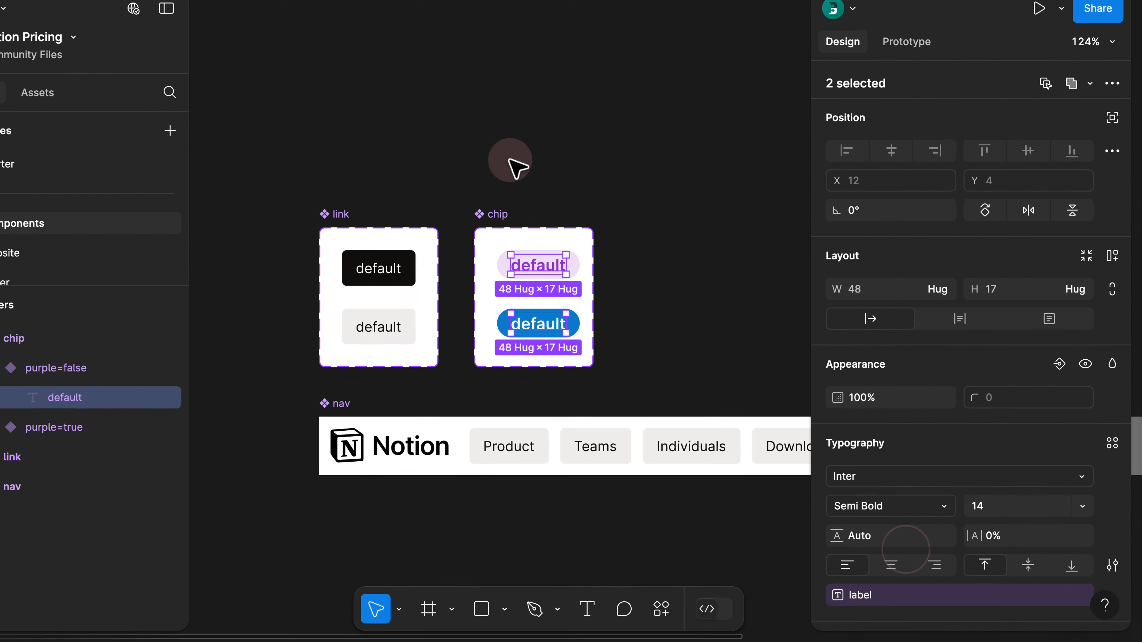
Return to the Website page, review the updated chip in the hero section, and collapse all layers.
{"action": "left_click", "coordinate": [48, 270]}
{"action": "left_click", "coordinate": [558, 143]}
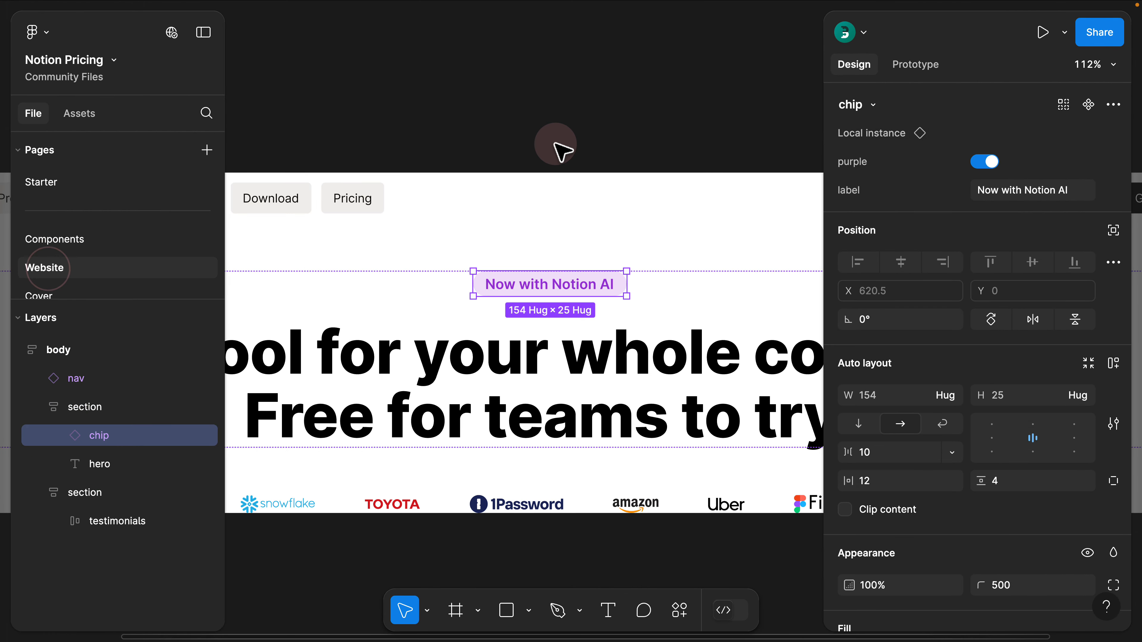
{"action": "scroll", "coordinate": [562, 140], "scroll_direction": "down", "scroll_amount": 3}
{"action": "scroll", "coordinate": [566, 135], "scroll_direction": "down", "scroll_amount": 3}
{"action": "left_click_drag", "start_coordinate": [566, 133], "coordinate": [586, 184]}
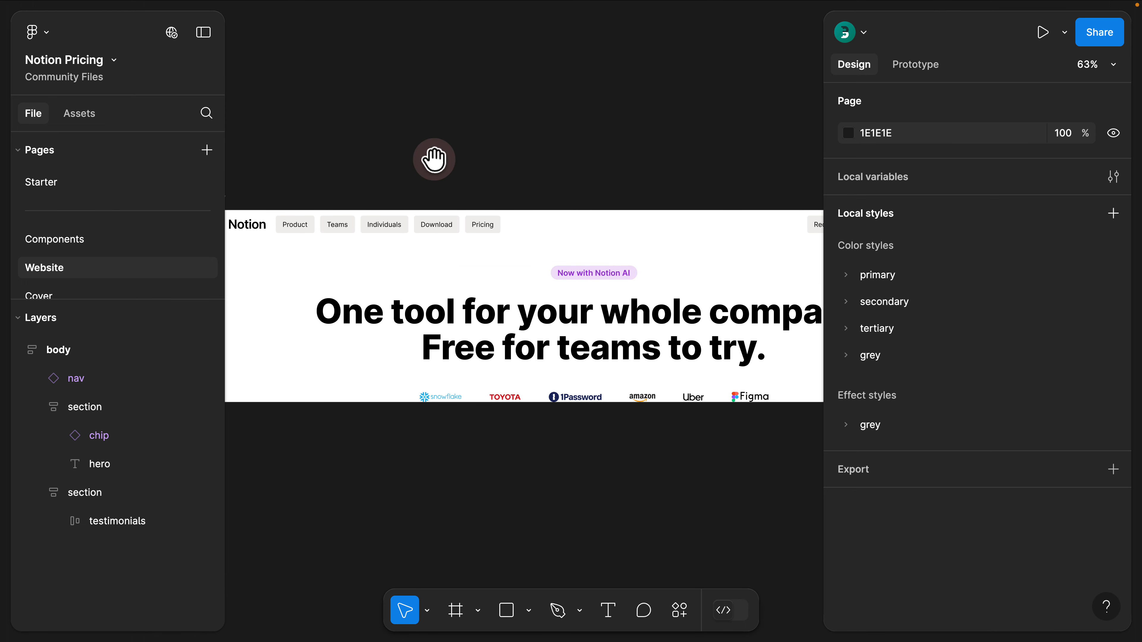
{"action": "left_click_drag", "start_coordinate": [436, 158], "coordinate": [470, 149]}
{"action": "key", "text": "alt+l"}
{"action": "scroll", "coordinate": [504, 149], "scroll_direction": "down", "scroll_amount": 1}
Preview the body frame in the inline Preview window, widen and reposition the window, and close it.
{"action": "left_click", "coordinate": [246, 184]}
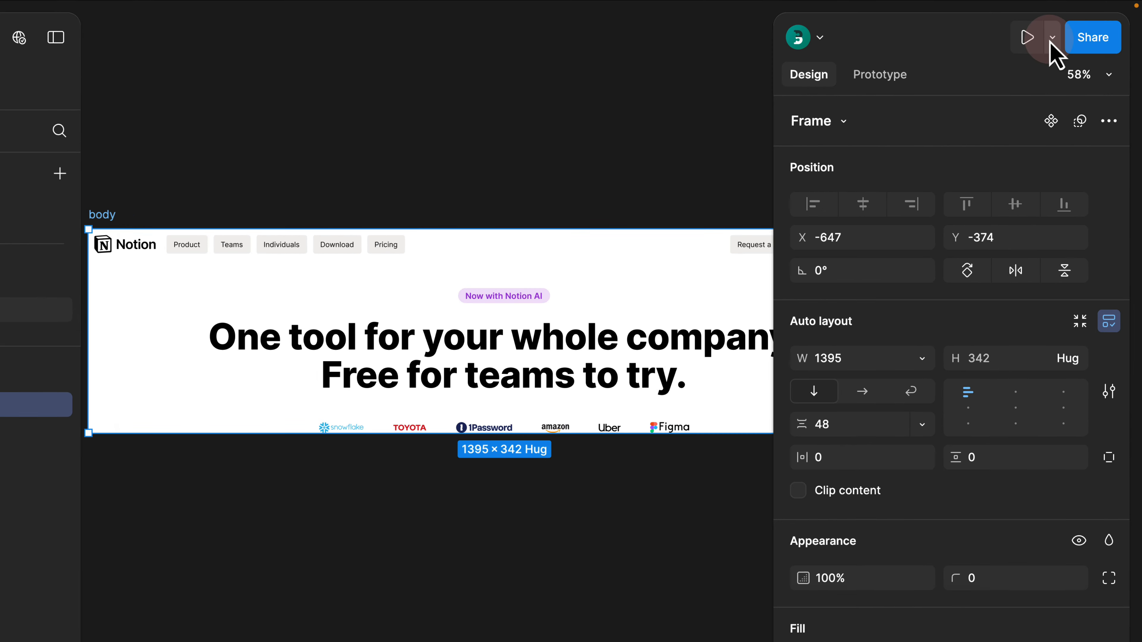
{"action": "left_click", "coordinate": [1064, 32]}
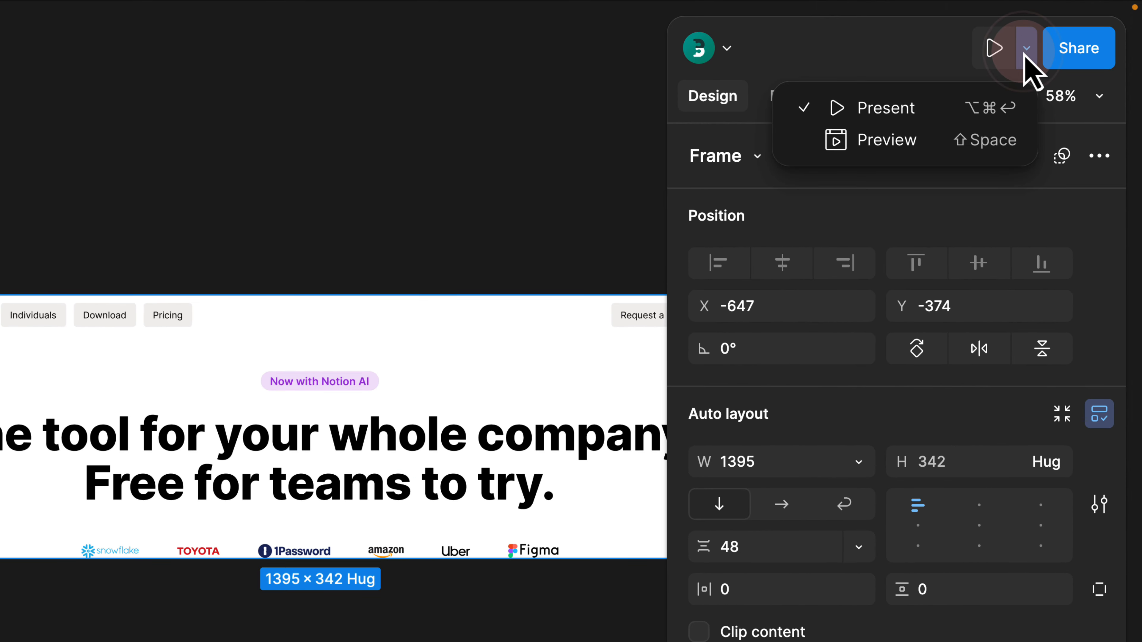
{"action": "left_click", "coordinate": [945, 140]}
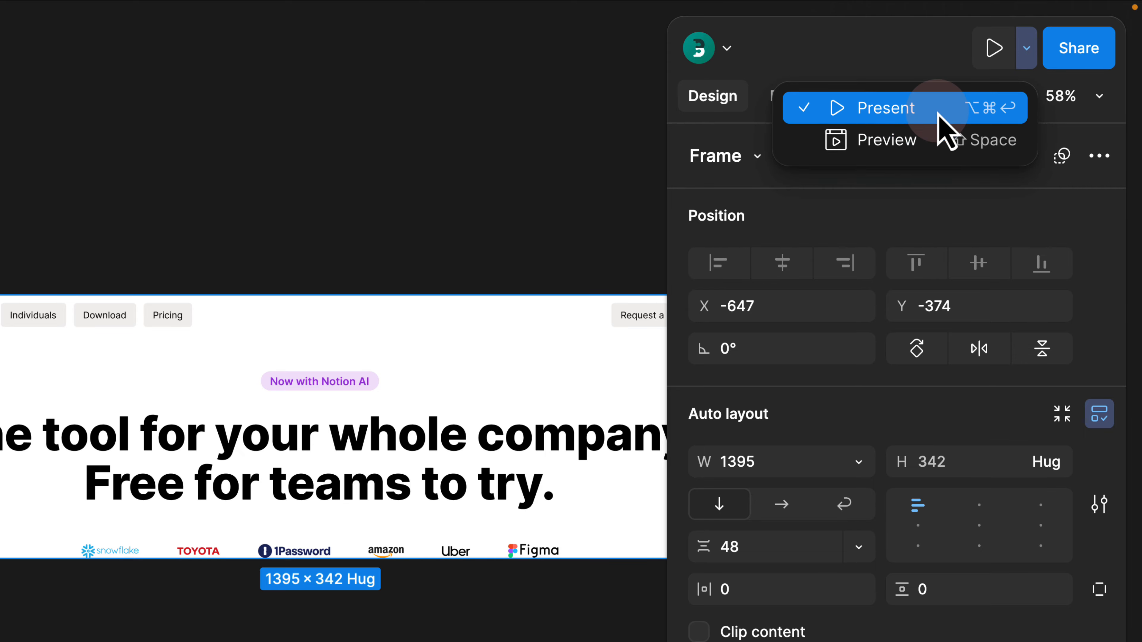
{"action": "left_click", "coordinate": [935, 141]}
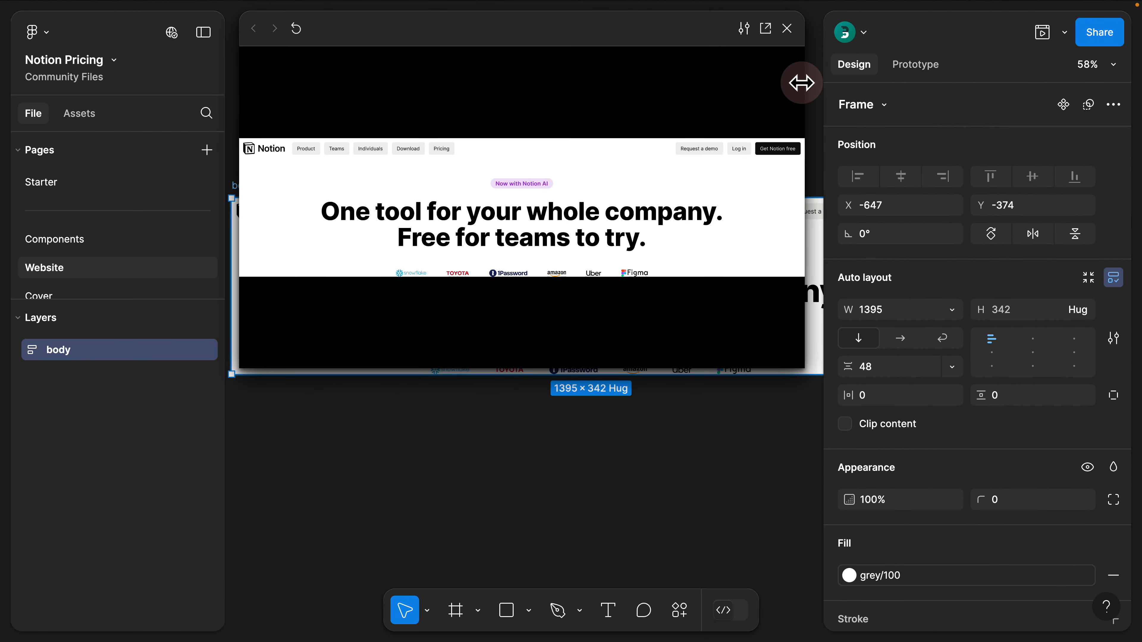
{"action": "left_click_drag", "start_coordinate": [801, 82], "coordinate": [1106, 83]}
{"action": "left_click_drag", "start_coordinate": [641, 27], "coordinate": [406, 43]}
{"action": "left_click_drag", "start_coordinate": [891, 84], "coordinate": [1138, 72]}
{"action": "left_click", "coordinate": [1113, 31]}
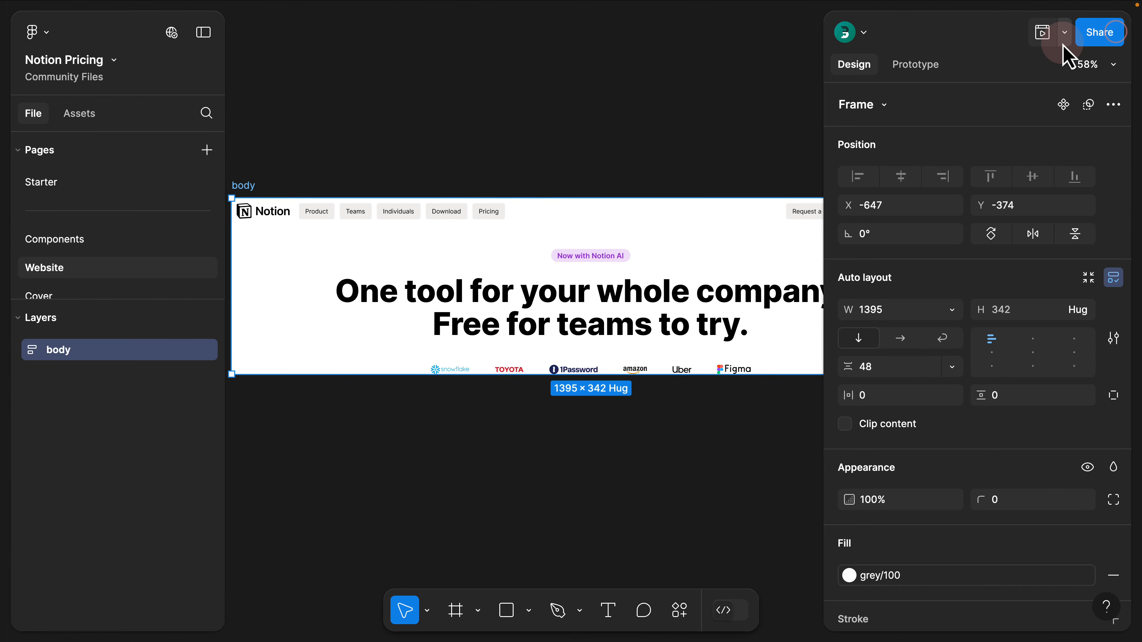
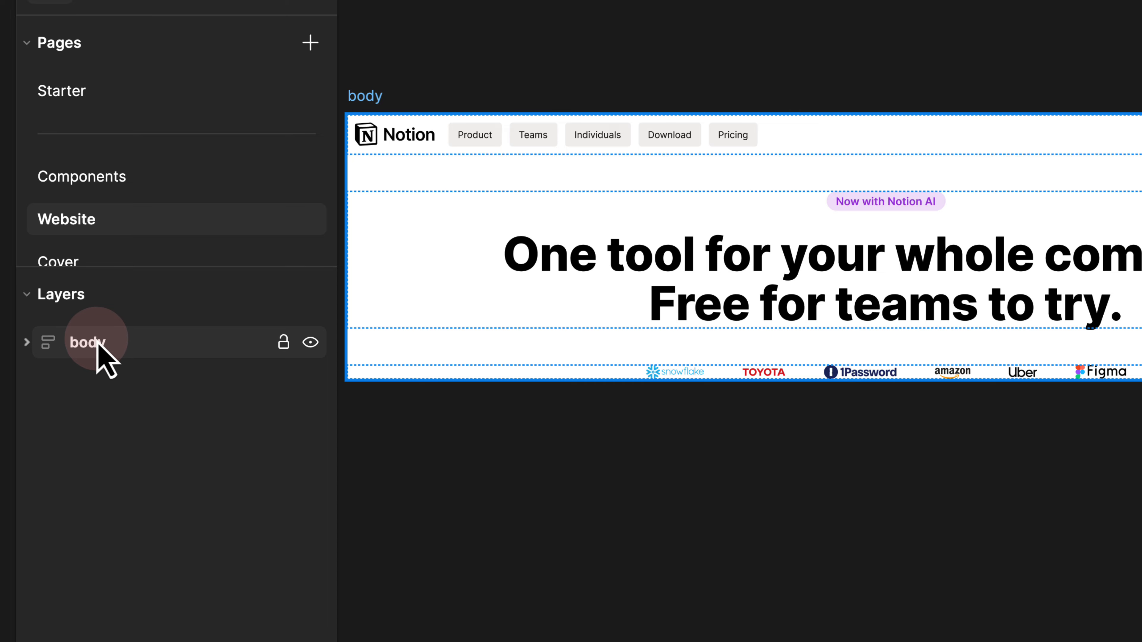
Review the payment section and plan cards below the body frame, and open the Components page.
{"action": "left_click", "coordinate": [97, 346]}
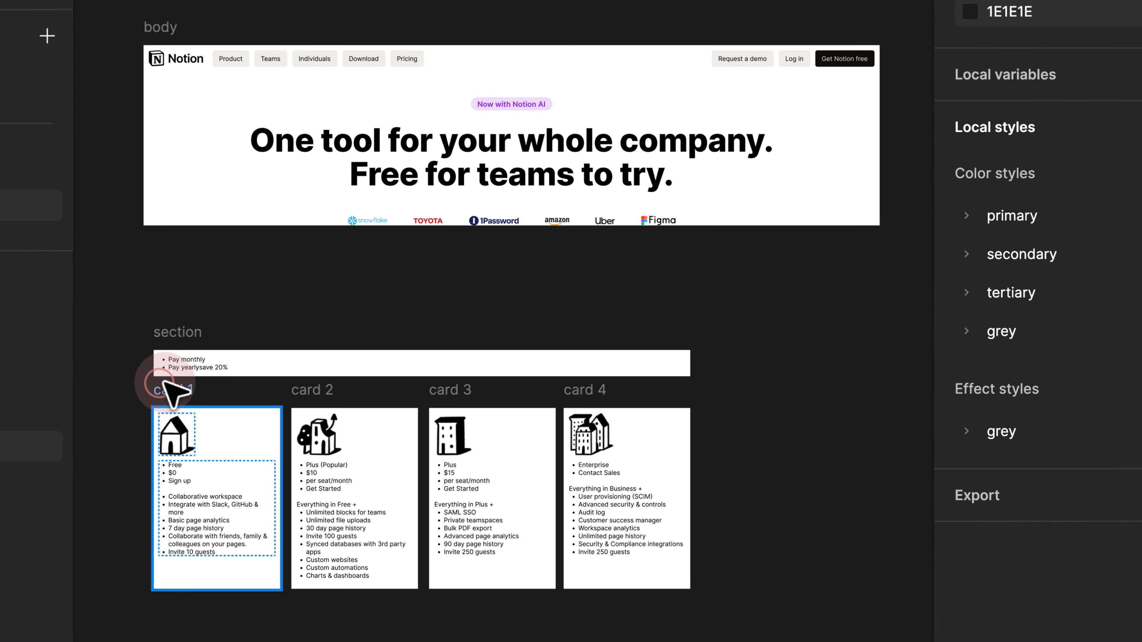
{"action": "scroll", "coordinate": [174, 378], "scroll_direction": "up", "scroll_amount": 2}
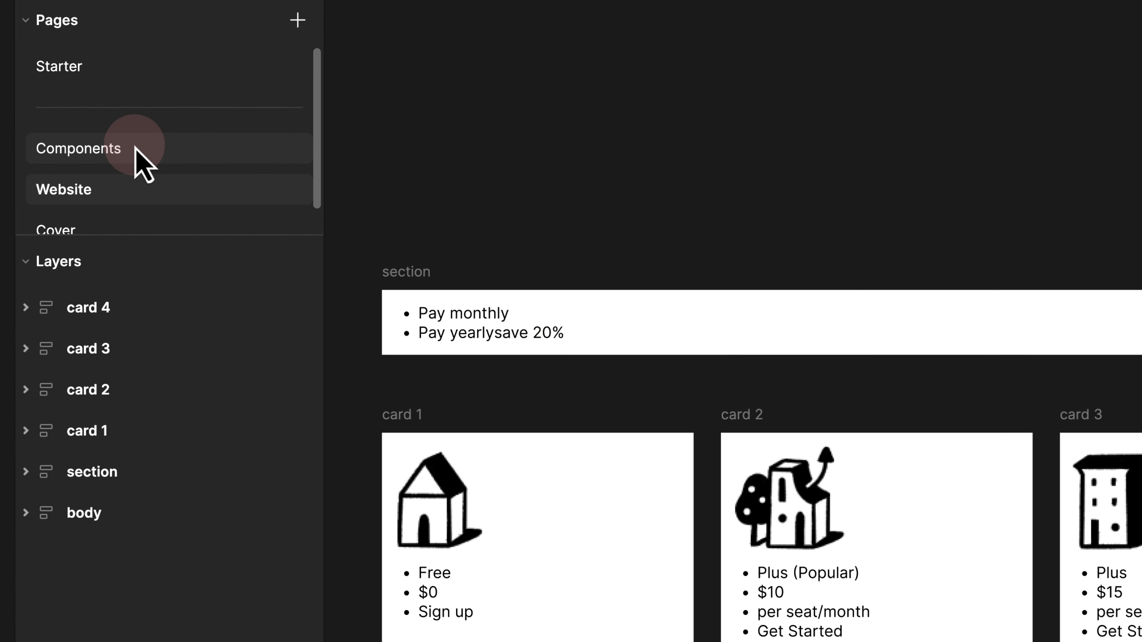
{"action": "left_click", "coordinate": [135, 146]}
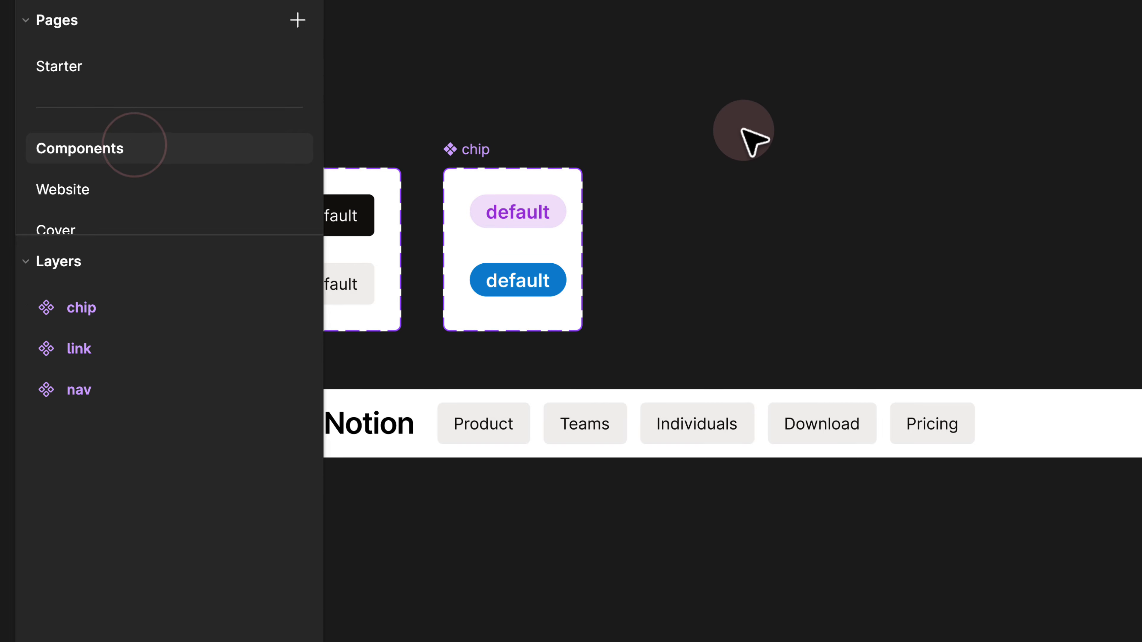
{"action": "left_click", "coordinate": [722, 122]}
{"action": "left_click_drag", "start_coordinate": [599, 103], "coordinate": [778, 77]}
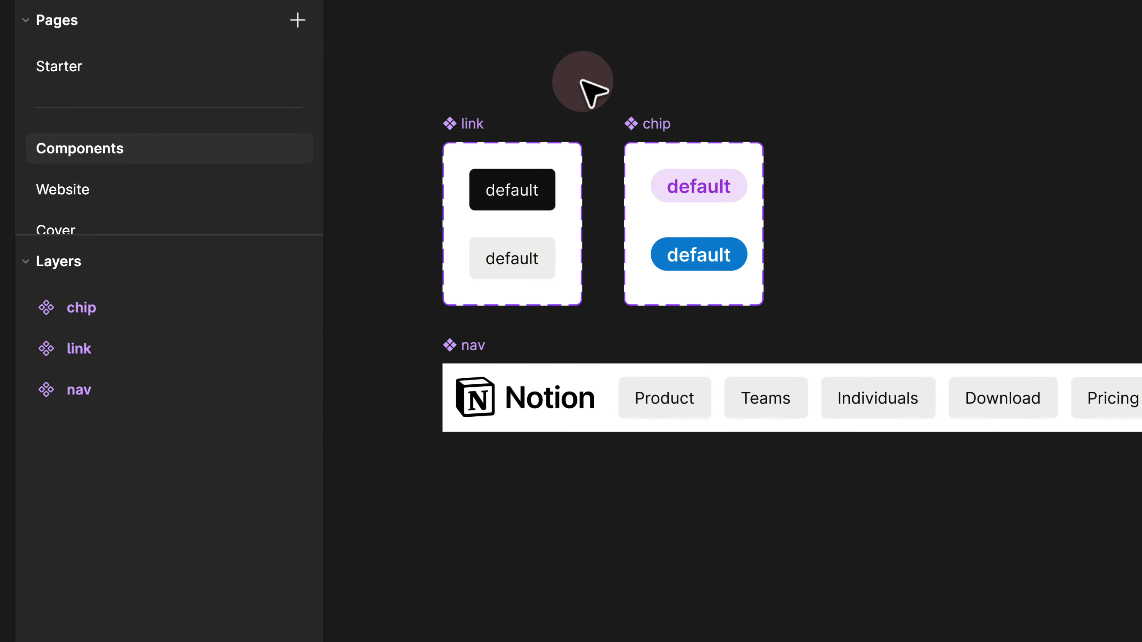
Place a copy of the purple chip variant beside the chip component set and detach the instance.
{"action": "left_click", "coordinate": [688, 197]}
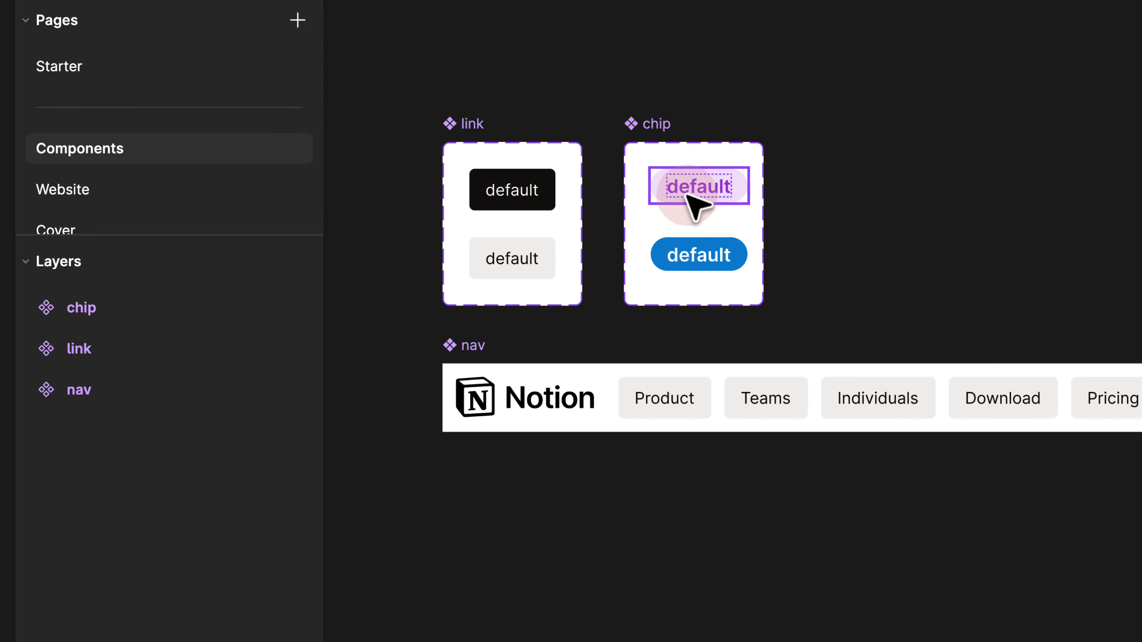
{"action": "left_click_drag", "start_coordinate": [693, 196], "coordinate": [923, 183]}
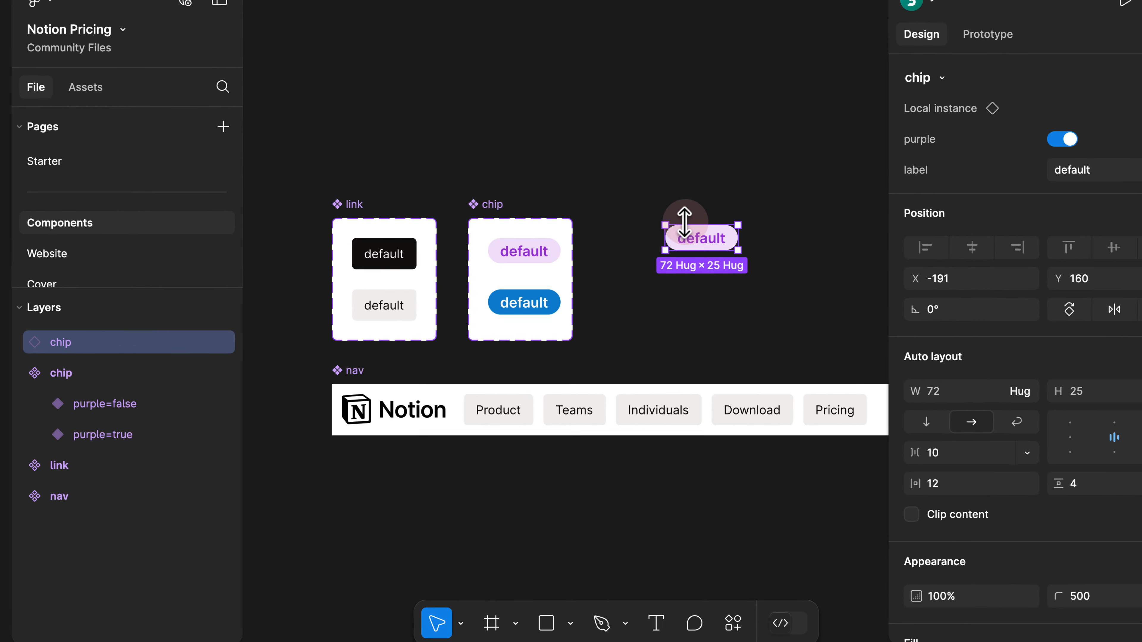
{"action": "key", "text": "super+slash"}
{"action": "type", "text": "detach"}
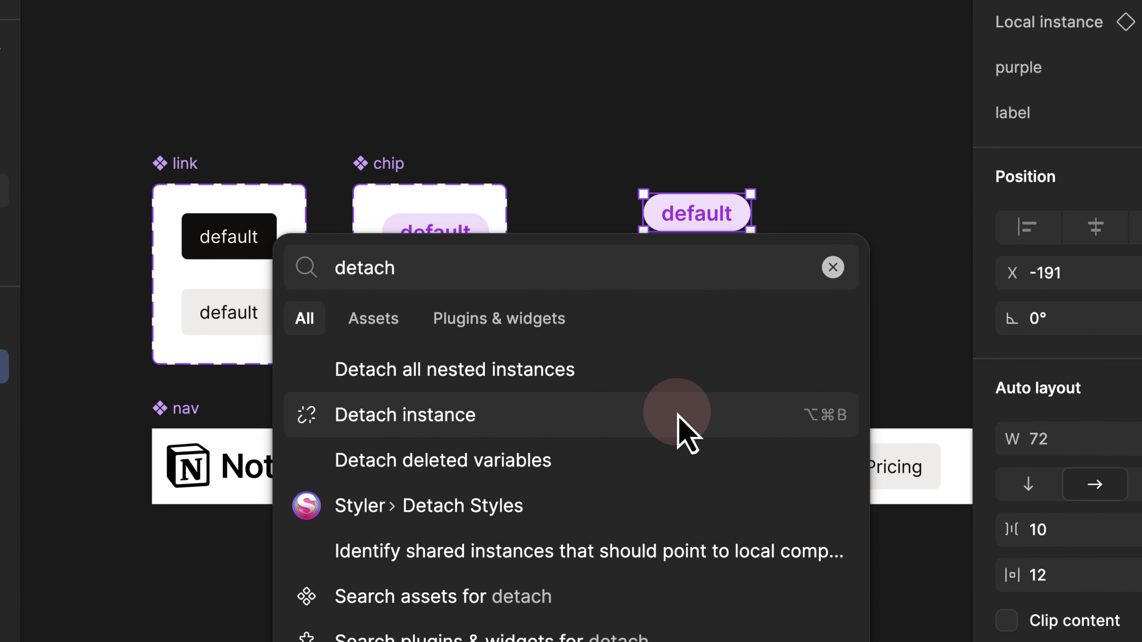
{"action": "left_click", "coordinate": [639, 383]}
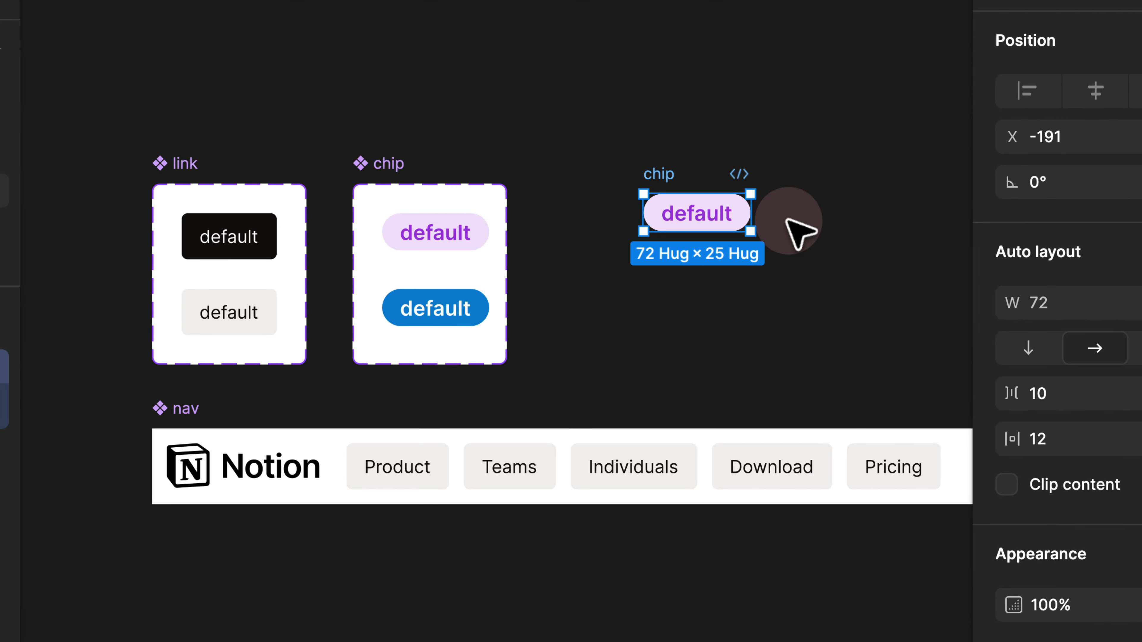
Move the detached chip to X -204 and change its fill to the grey/100 color style.
{"action": "scroll", "coordinate": [784, 218], "scroll_direction": "up", "scroll_amount": 2}
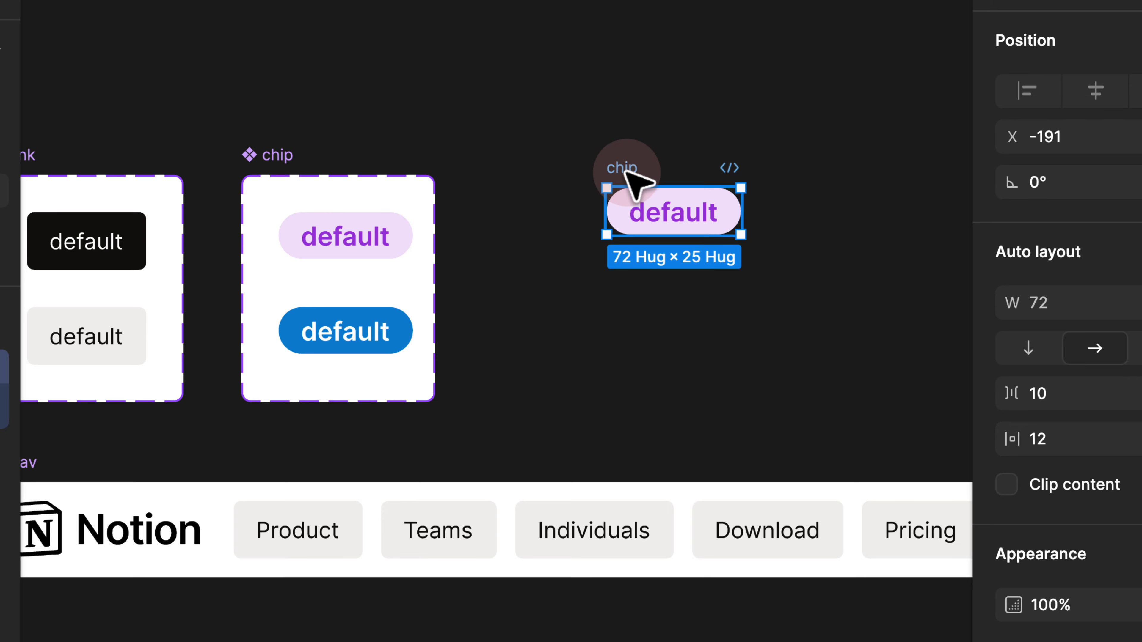
{"action": "left_click_drag", "start_coordinate": [627, 171], "coordinate": [604, 172]}
{"action": "left_click", "coordinate": [809, 548]}
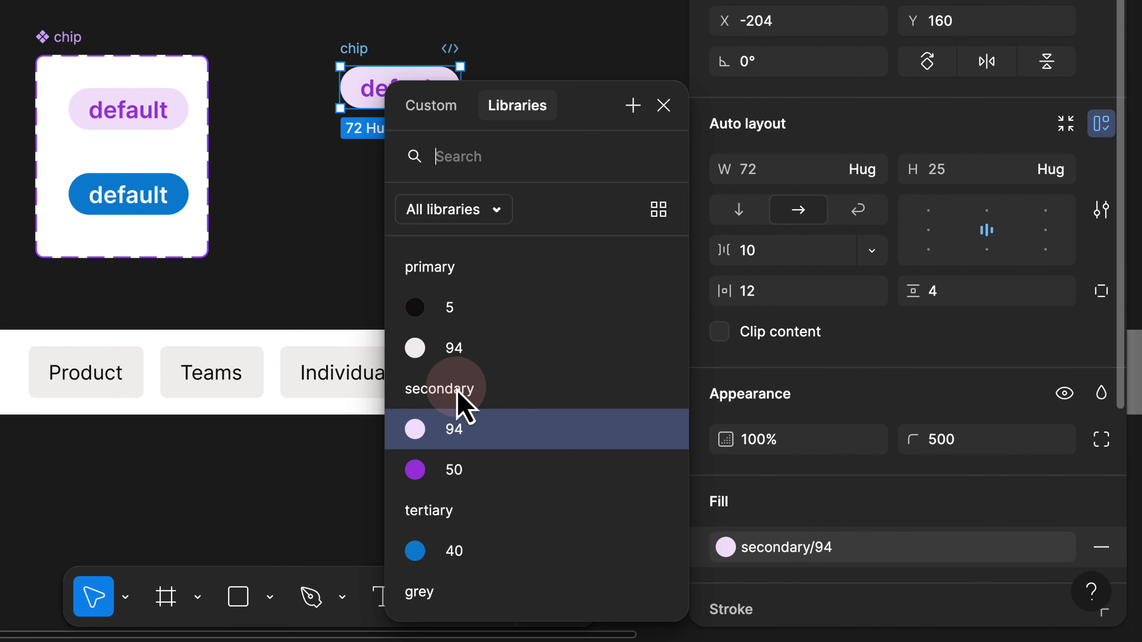
{"action": "type", "text": "100"}
{"action": "left_click", "coordinate": [447, 300]}
Change the detached chip's label text fill to the primary/5 color style.
{"action": "left_click", "coordinate": [418, 100]}
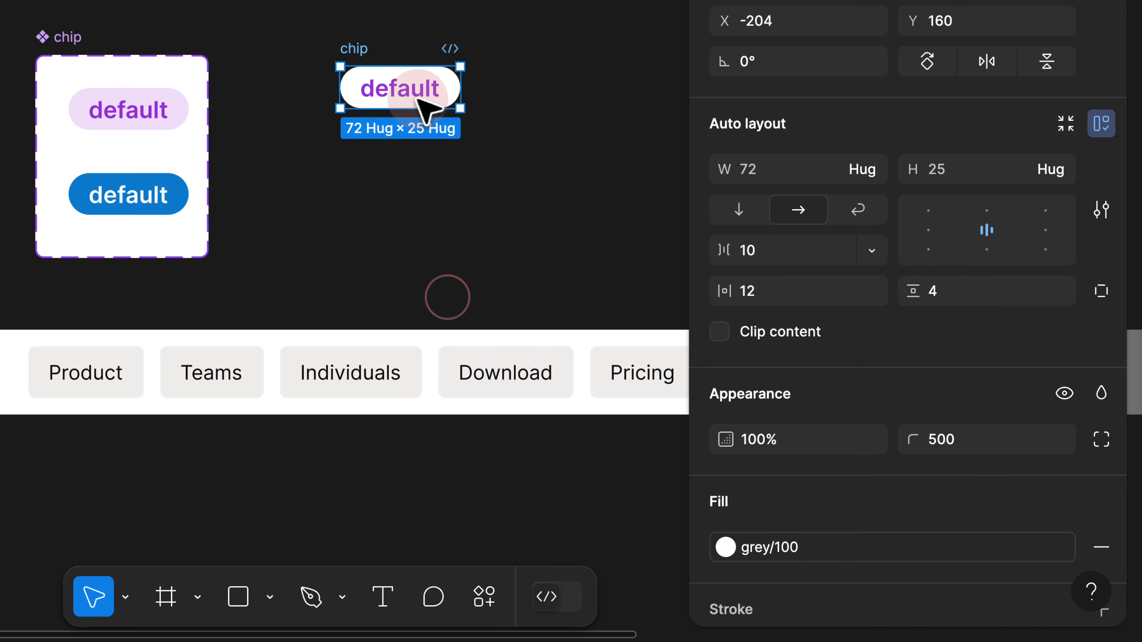
{"action": "left_click", "coordinate": [418, 100]}
{"action": "scroll", "coordinate": [804, 387], "scroll_direction": "down", "scroll_amount": 5}
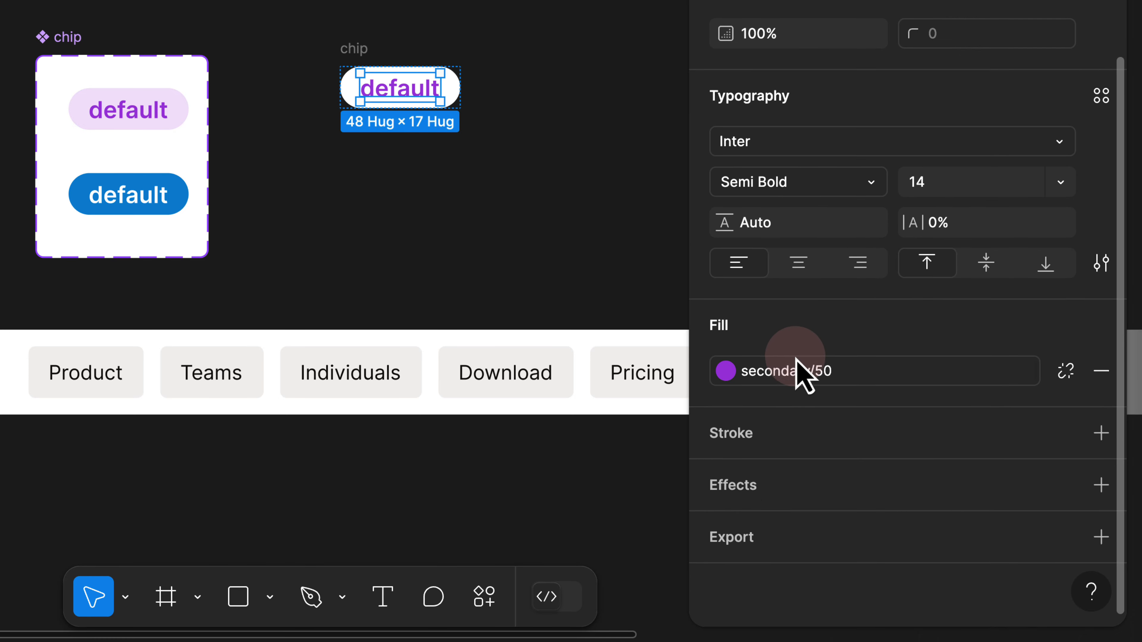
{"action": "left_click", "coordinate": [800, 371]}
{"action": "left_click", "coordinate": [600, 294]}
{"action": "left_click", "coordinate": [382, 95]}
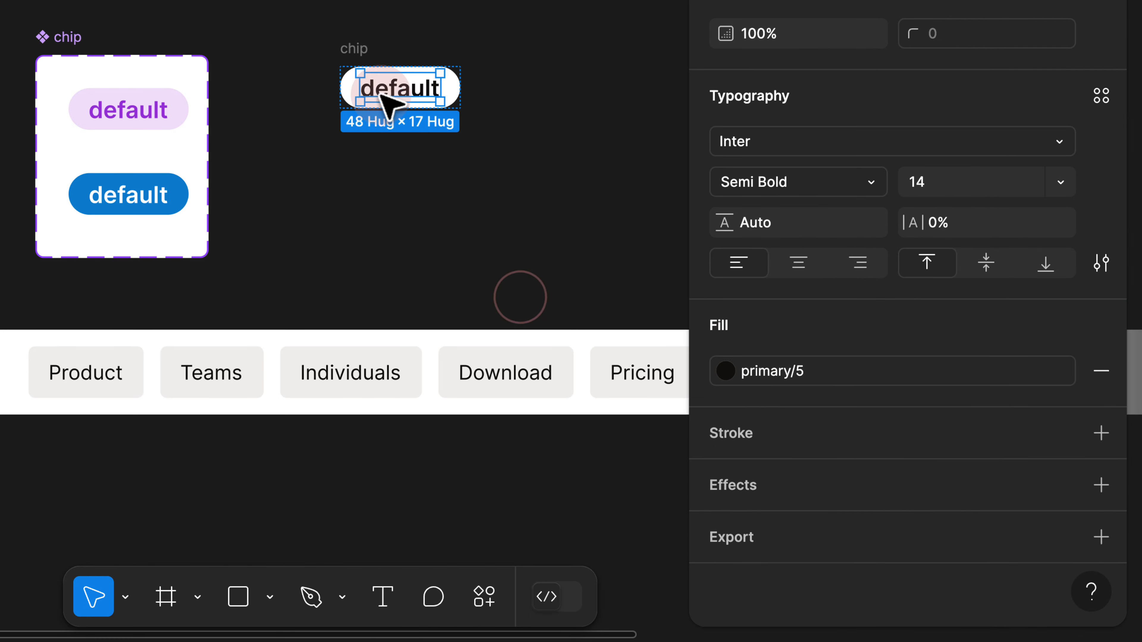
Duplicate the white chip directly below the original at Y 201.
{"action": "left_click", "coordinate": [355, 51]}
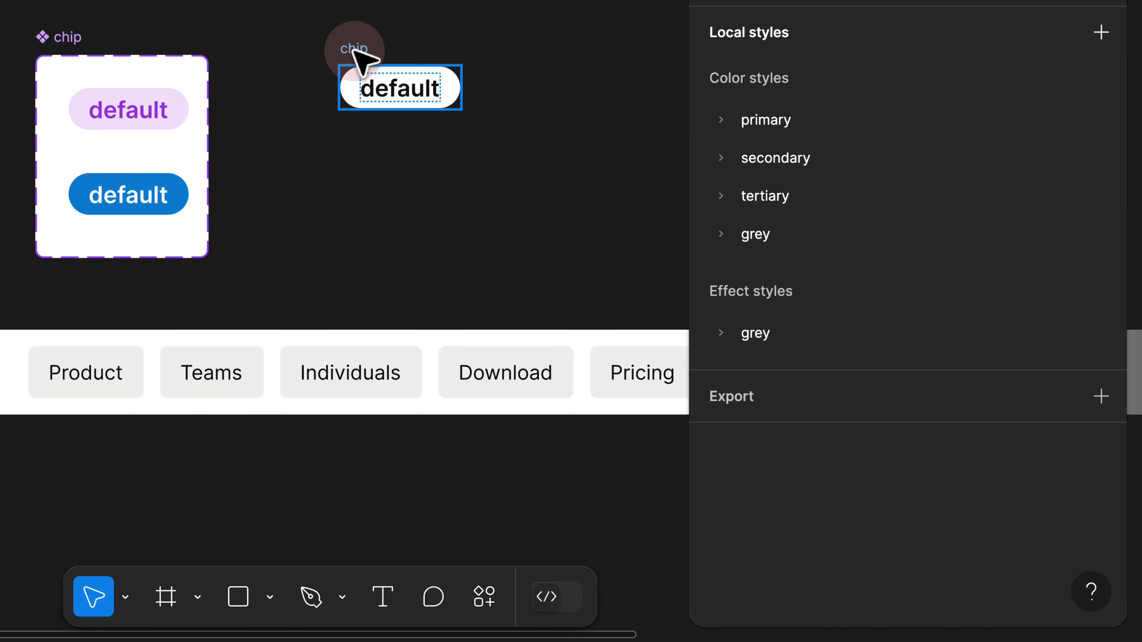
{"action": "left_click_drag", "start_coordinate": [359, 59], "coordinate": [357, 128]}
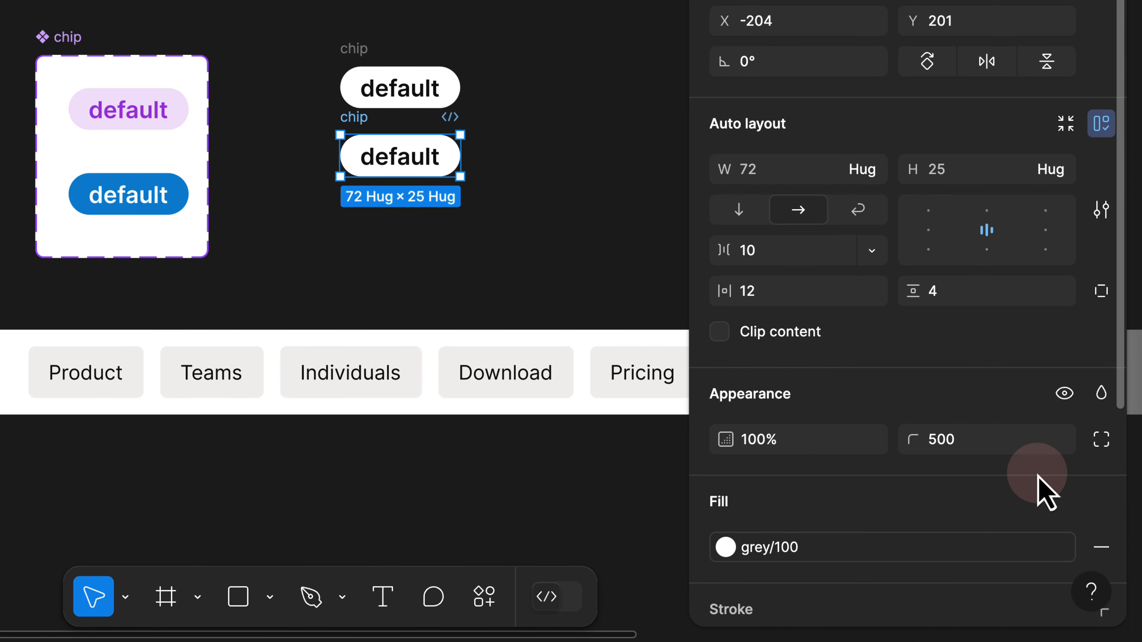
Remove the duplicated lower chip's background fill and change its label color to the primary/94 style.
{"action": "scroll", "coordinate": [1043, 492], "scroll_direction": "down", "scroll_amount": 5}
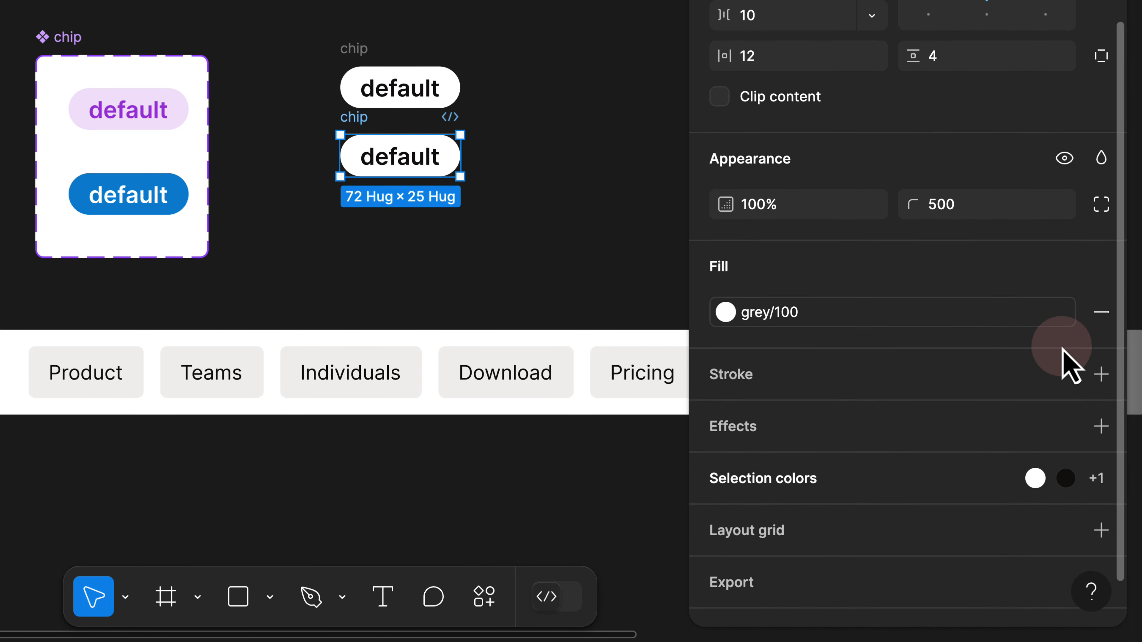
{"action": "left_click", "coordinate": [1097, 314]}
{"action": "left_click", "coordinate": [802, 468]}
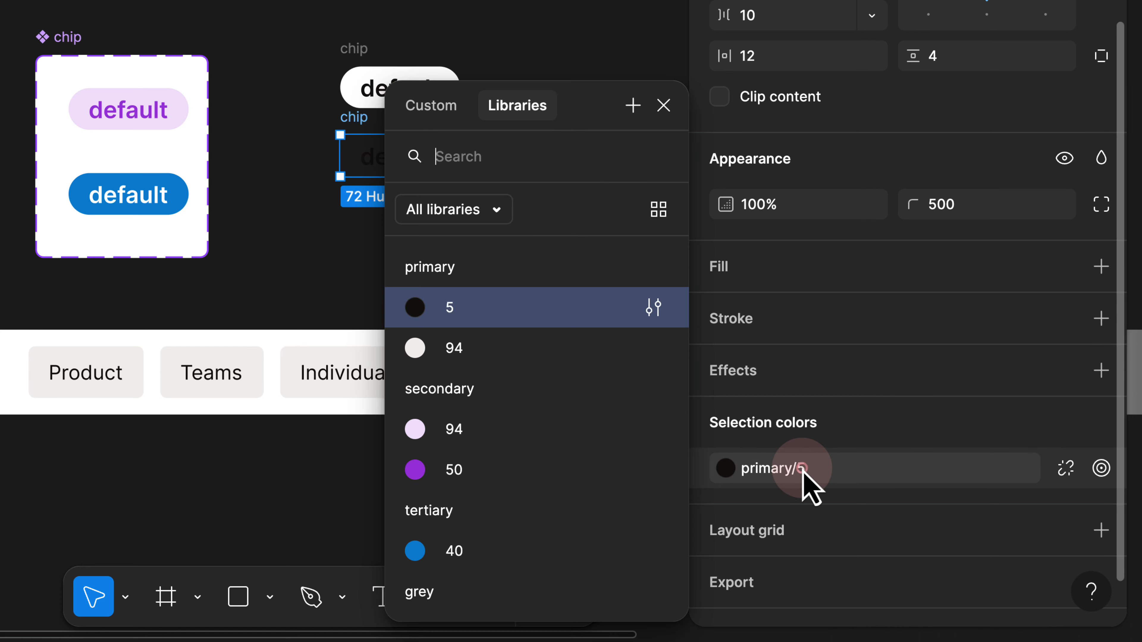
{"action": "left_click", "coordinate": [501, 358]}
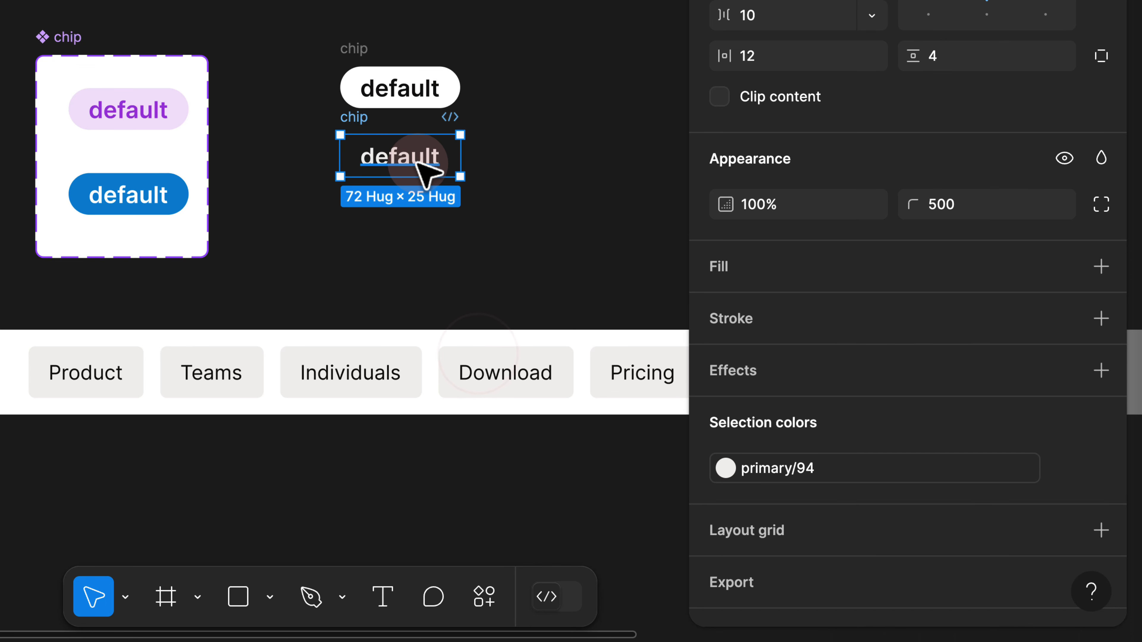
{"action": "left_click", "coordinate": [392, 160]}
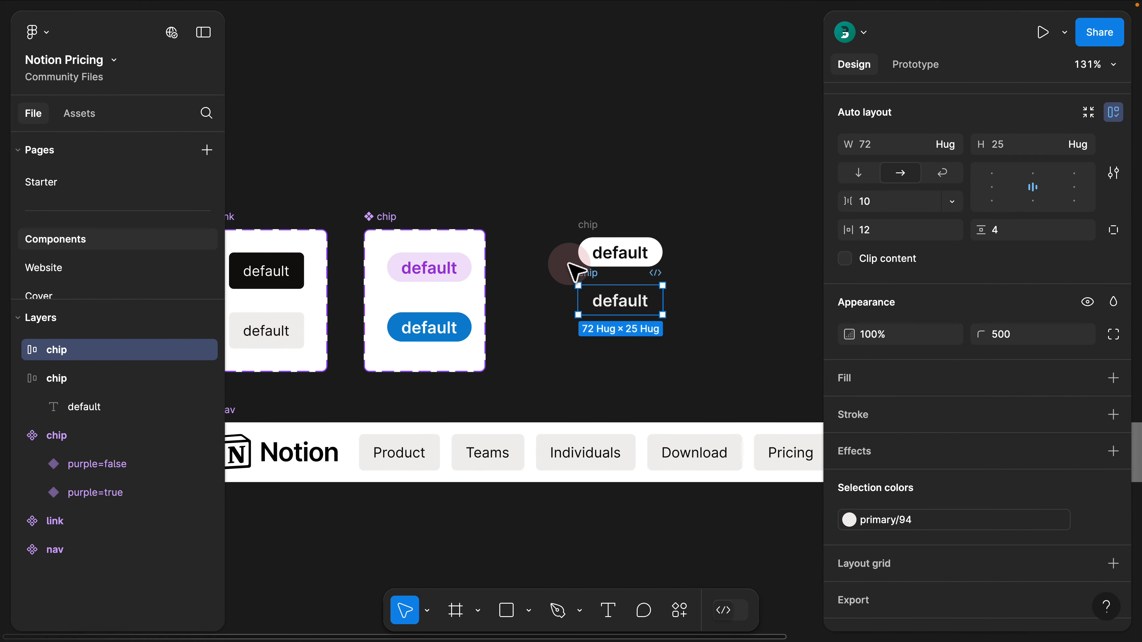
Wrap both detached chips in one auto layout frame and fill it with the primary/94 color style.
{"action": "left_click_drag", "start_coordinate": [548, 195], "coordinate": [699, 353]}
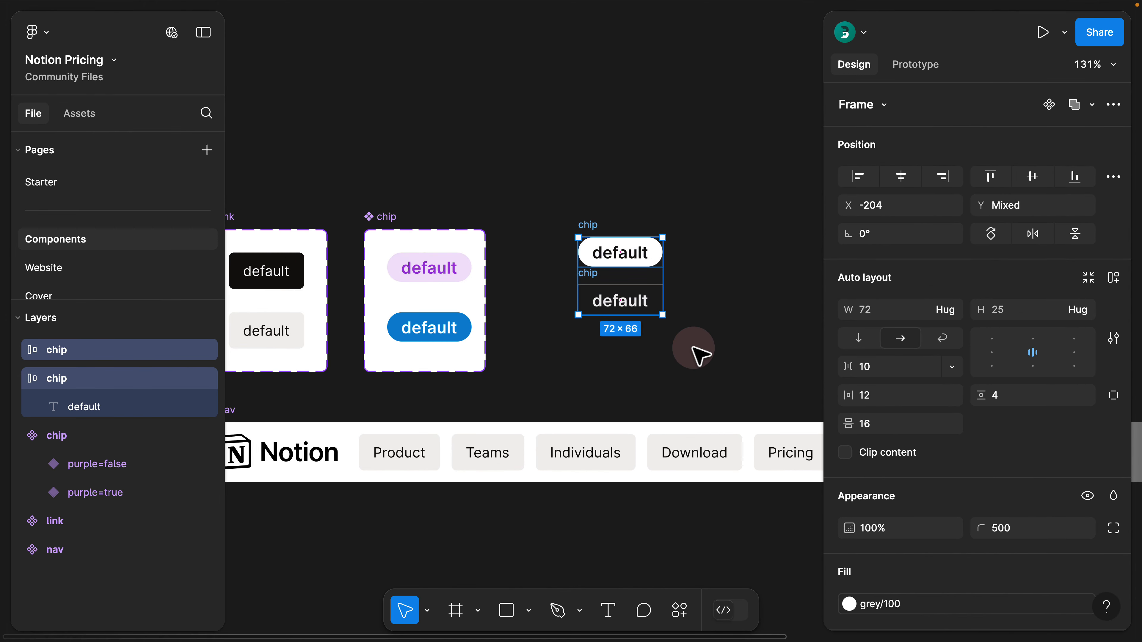
{"action": "key", "text": "shift+a"}
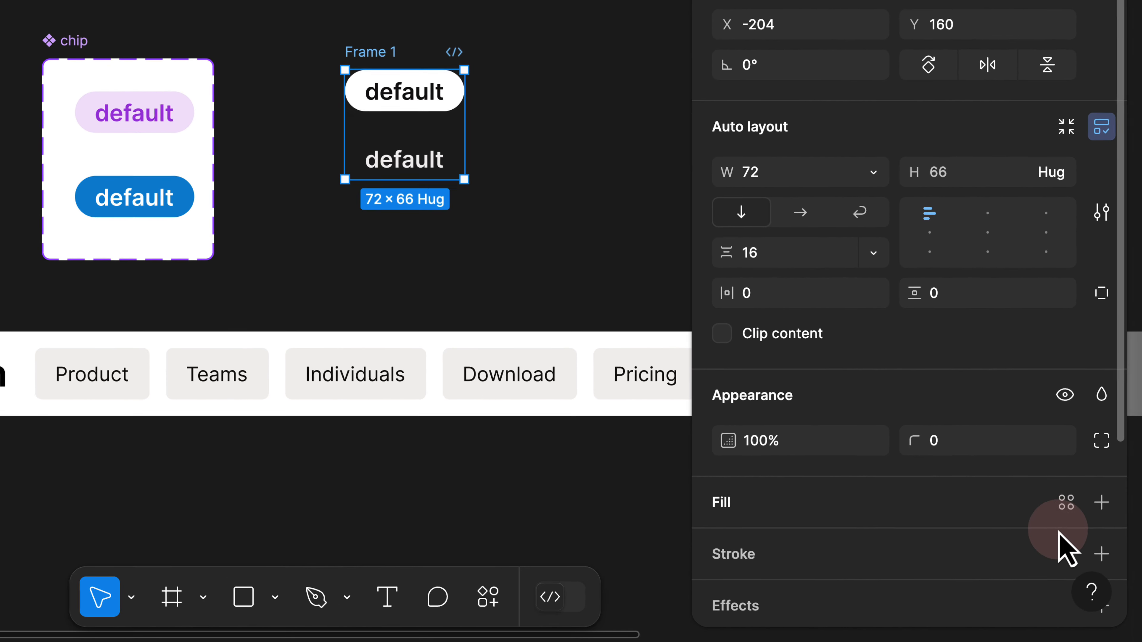
{"action": "left_click", "coordinate": [1063, 513]}
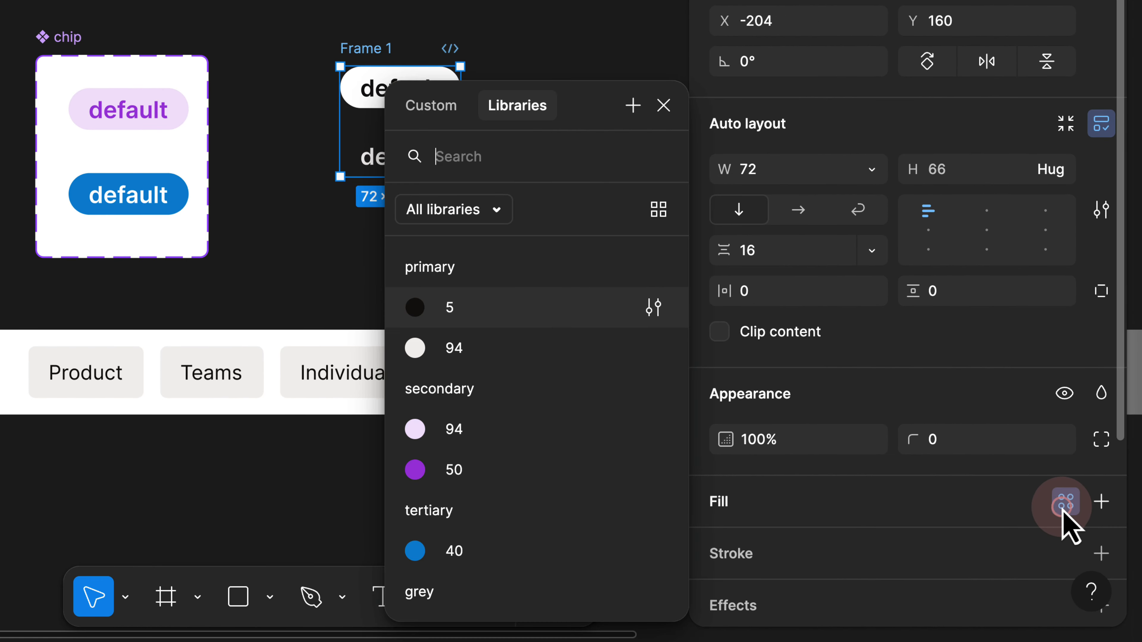
{"action": "left_click", "coordinate": [482, 353]}
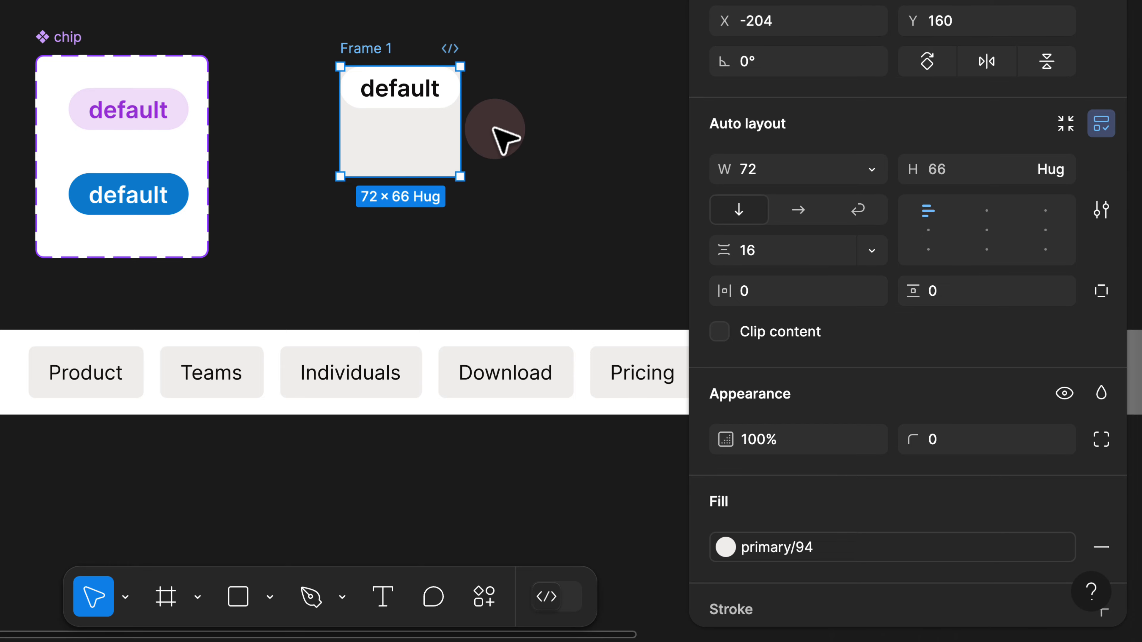
Detach the lower chip label's fill from its color style and set its HSL lightness to 85.
{"action": "scroll", "coordinate": [495, 130], "scroll_direction": "up", "scroll_amount": 3}
{"action": "double_click", "coordinate": [377, 163]}
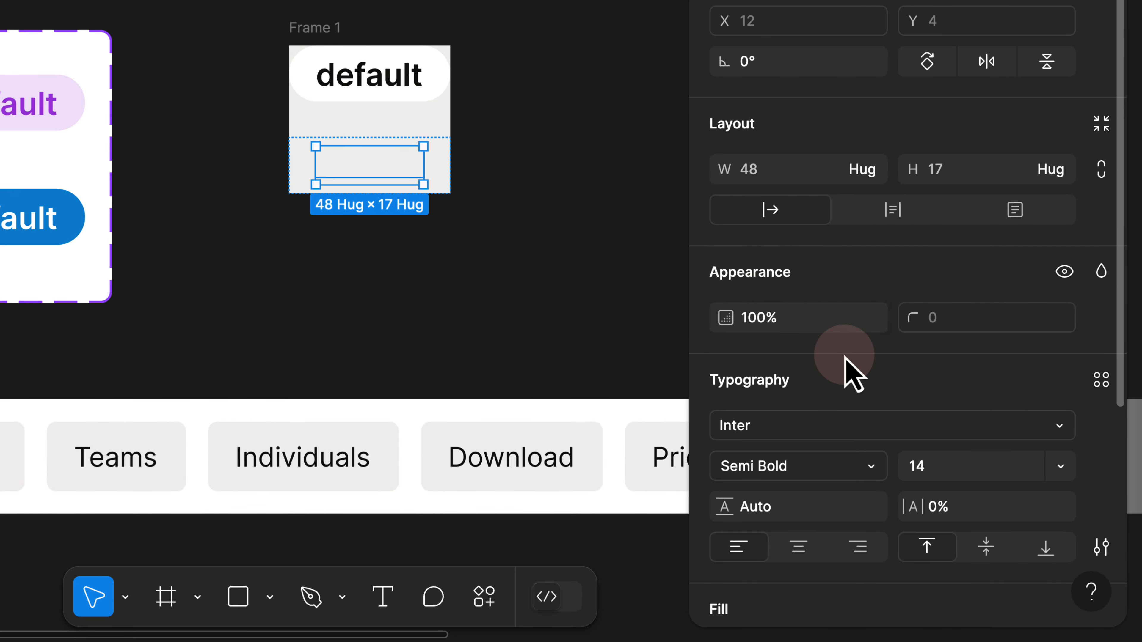
{"action": "scroll", "coordinate": [850, 369], "scroll_direction": "down", "scroll_amount": 5}
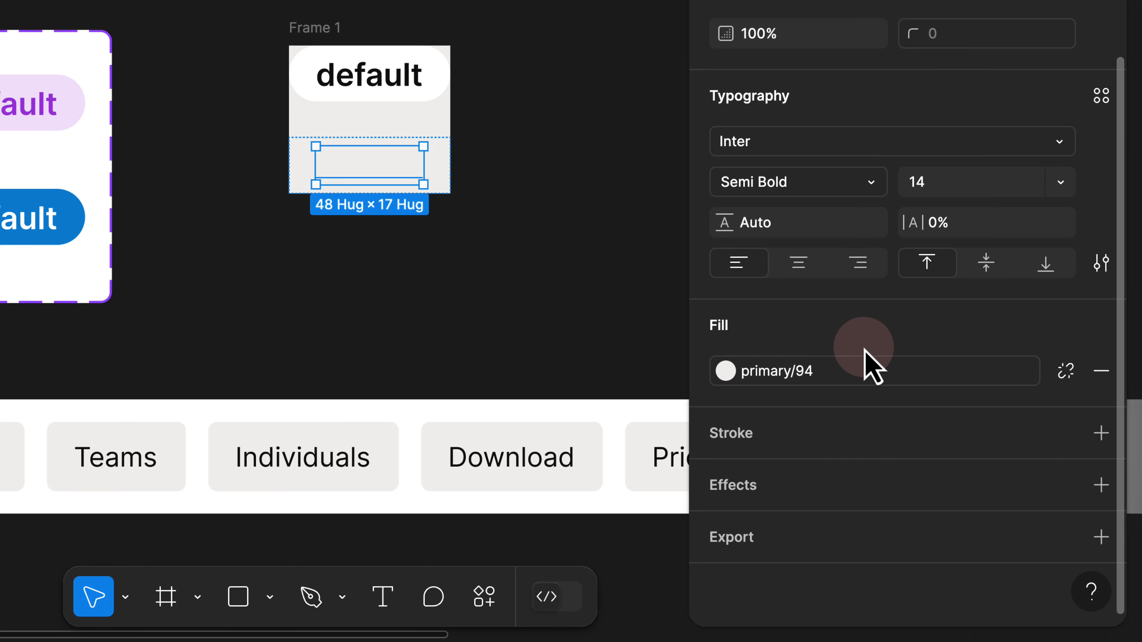
{"action": "left_click", "coordinate": [1067, 372]}
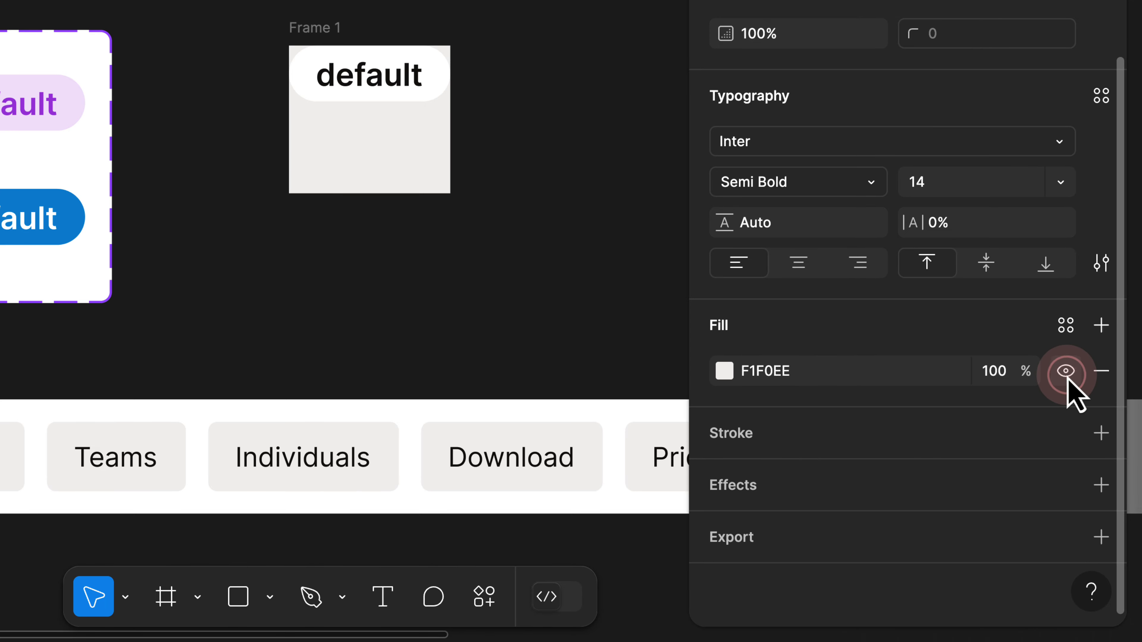
{"action": "left_click", "coordinate": [725, 371]}
{"action": "left_click", "coordinate": [579, 416]}
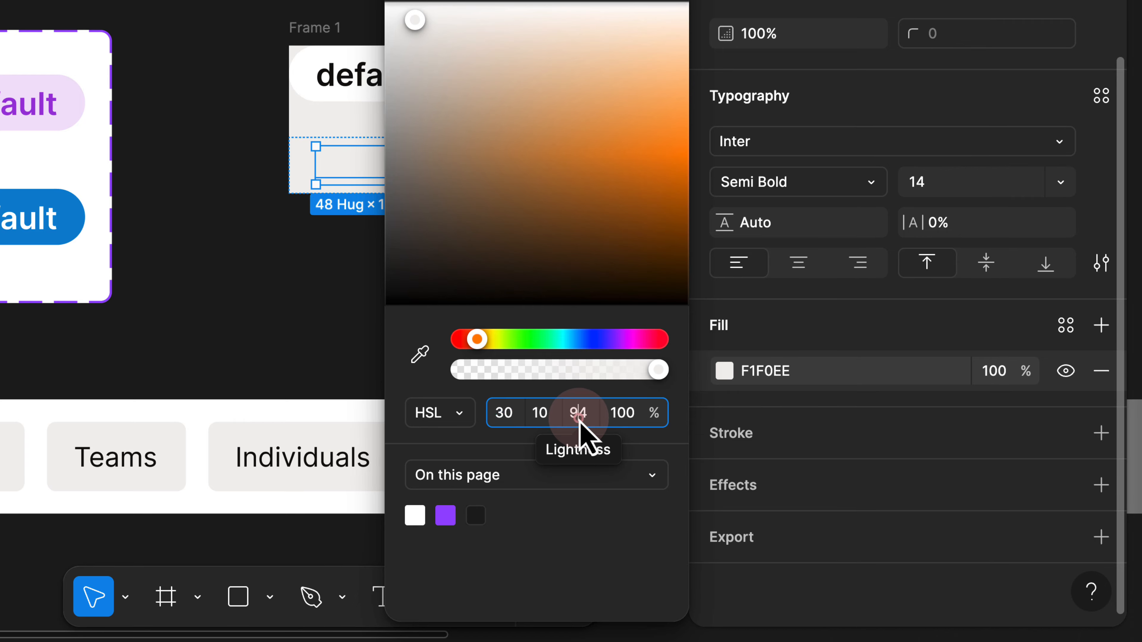
{"action": "type", "text": "85"}
{"action": "key", "text": "Return"}
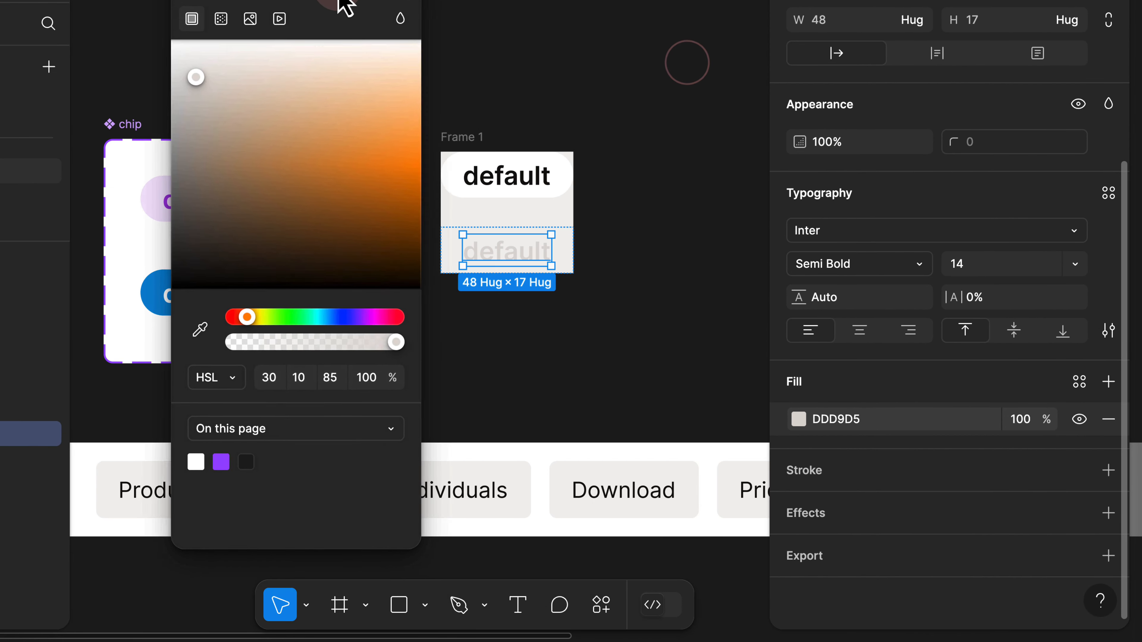
Set the lower chip label's fill lightness to 75 and its font weight to Regular.
{"action": "left_click", "coordinate": [504, 259]}
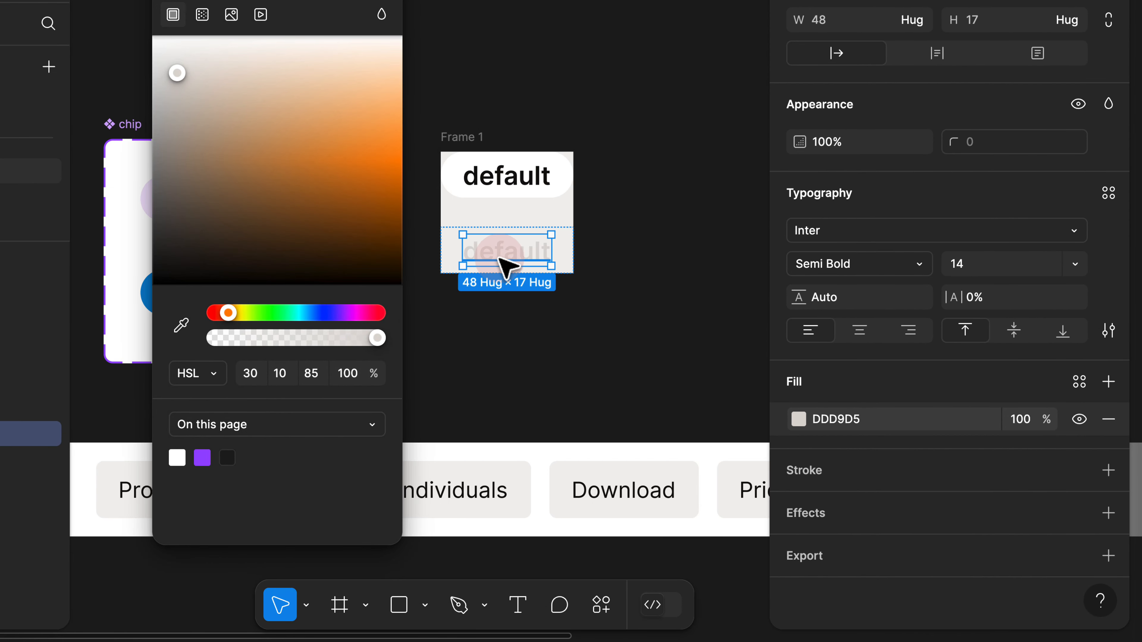
{"action": "left_click", "coordinate": [309, 378]}
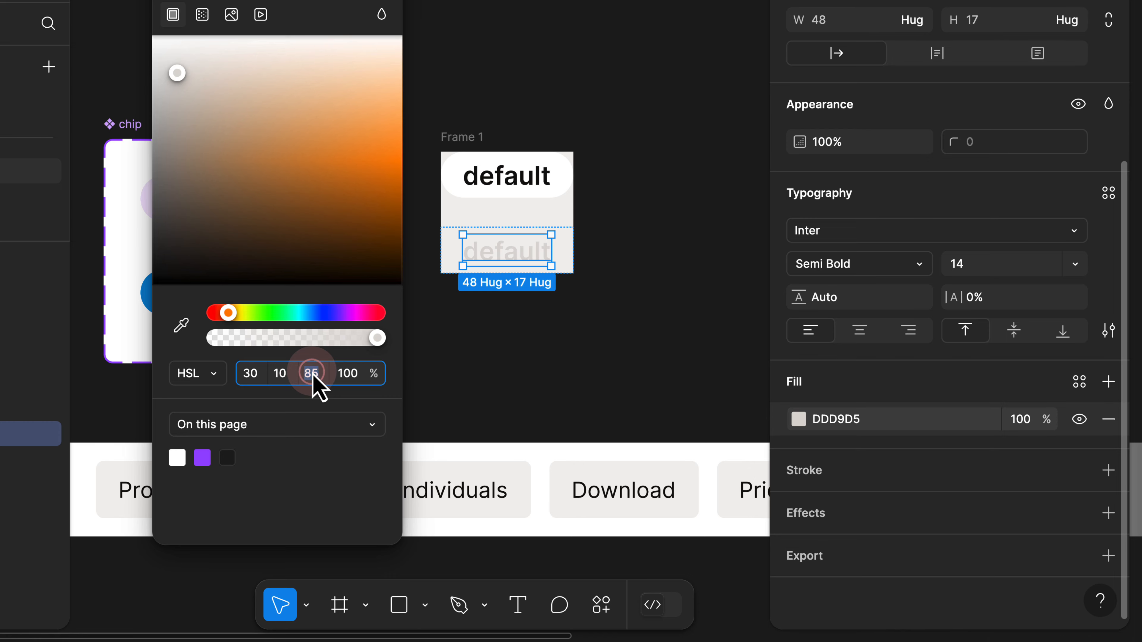
{"action": "type", "text": "75"}
{"action": "key", "text": "Return"}
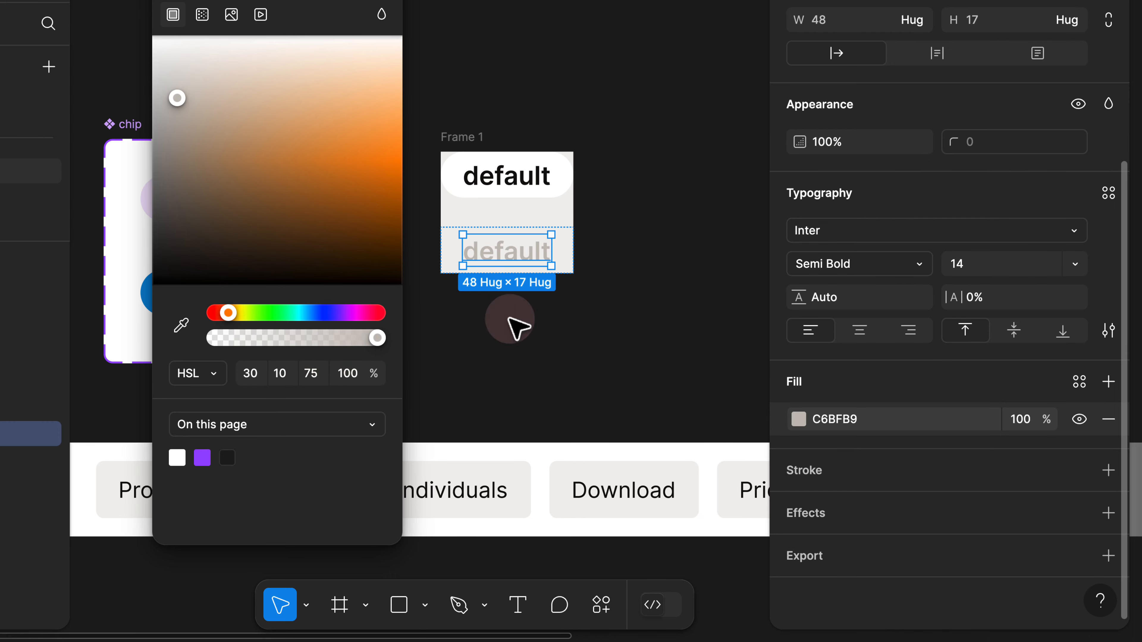
{"action": "left_click", "coordinate": [873, 268]}
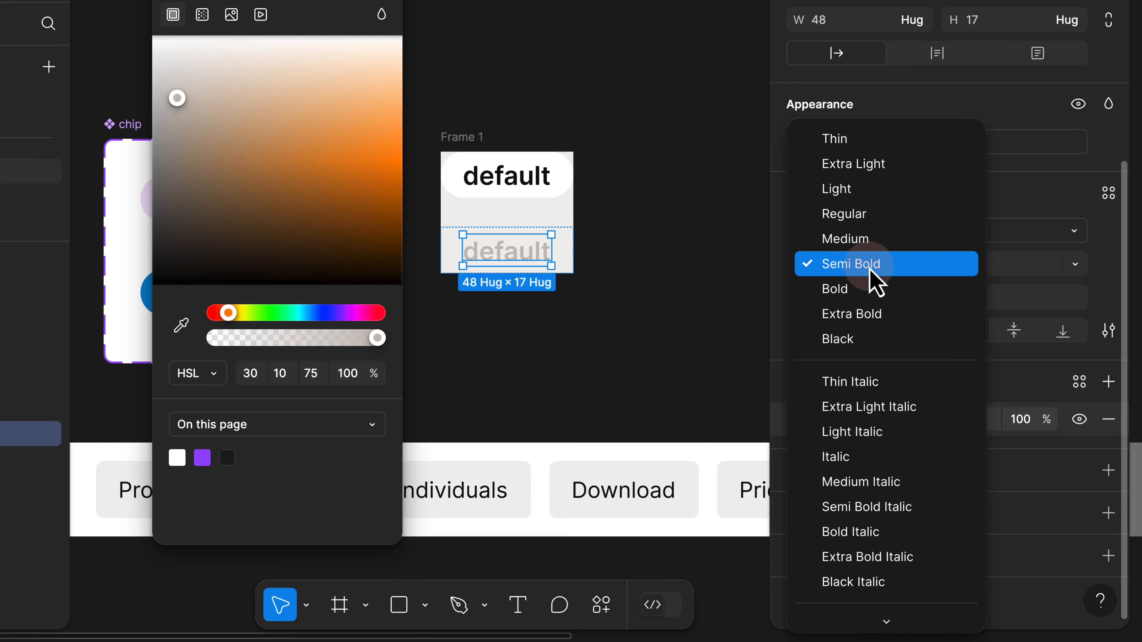
{"action": "left_click", "coordinate": [868, 218]}
{"action": "left_click", "coordinate": [1027, 390]}
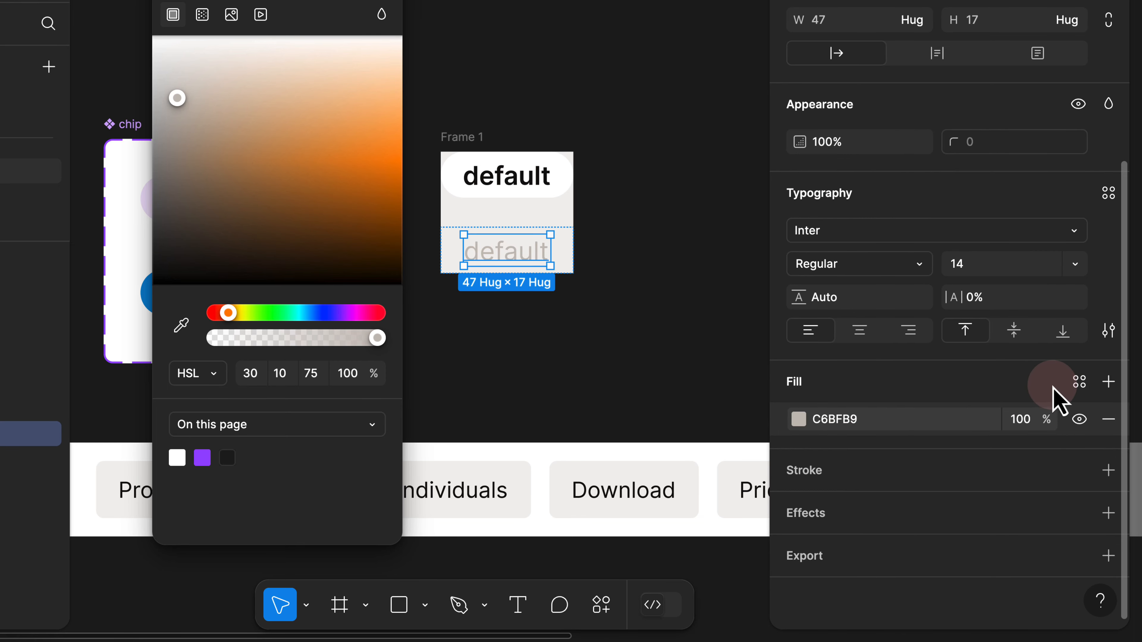
Create a color style named primary/75 from the lower chip label's fill.
{"action": "left_click", "coordinate": [1080, 383]}
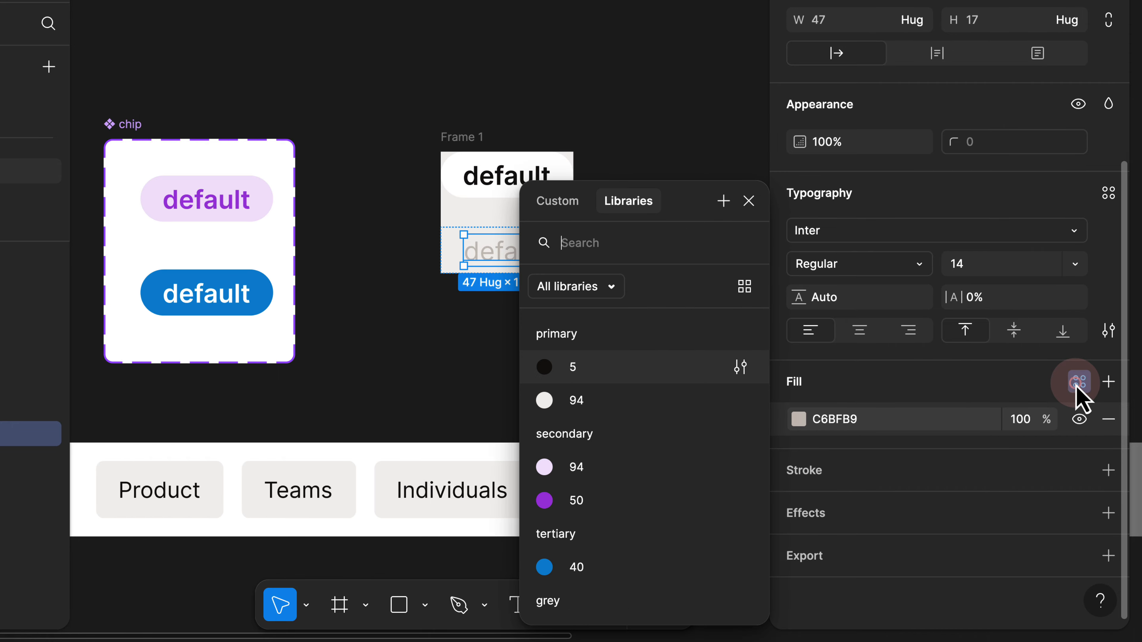
{"action": "left_click", "coordinate": [723, 201]}
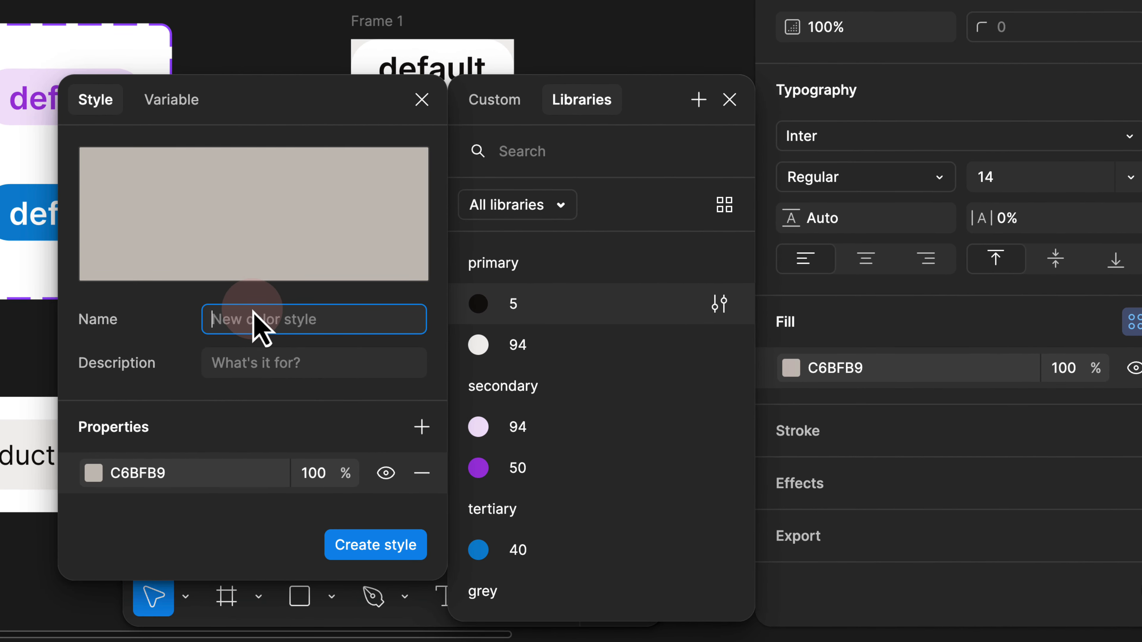
{"action": "type", "text": "primary/7"}
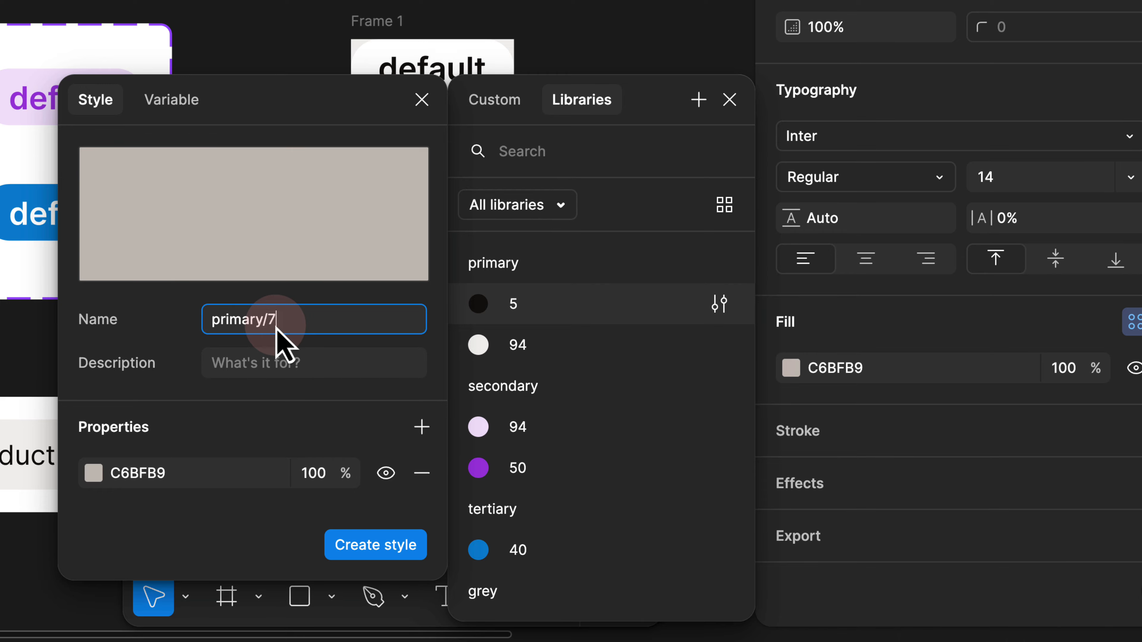
{"action": "type", "text": "5"}
{"action": "left_click", "coordinate": [330, 546]}
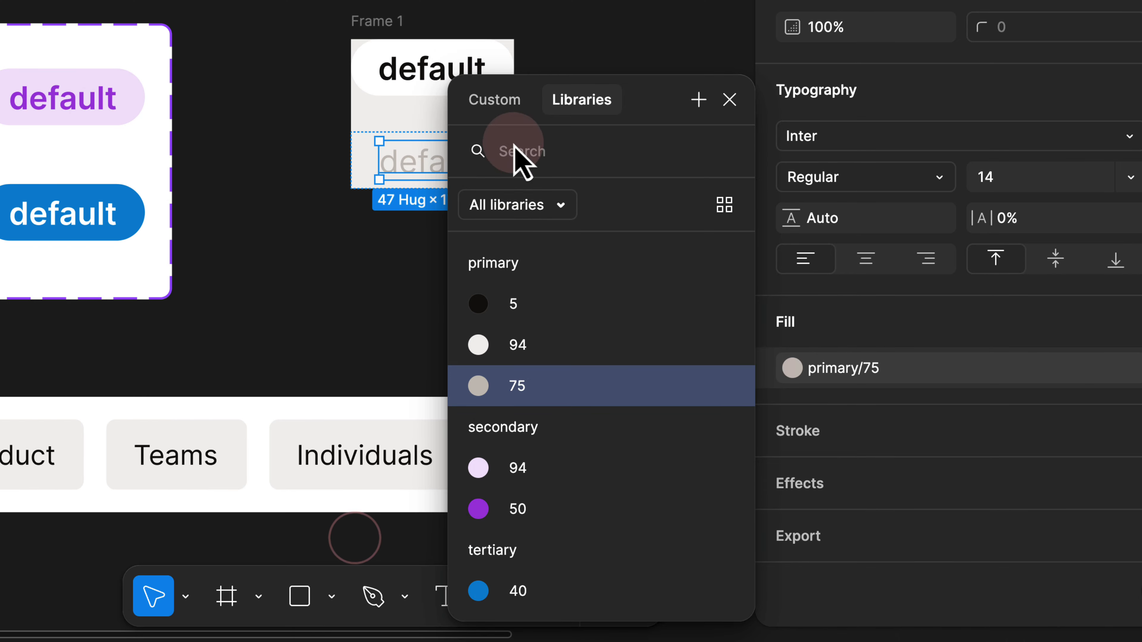
{"action": "left_click", "coordinate": [684, 185]}
Rename the frame around the two detached chips to "toggle".
{"action": "left_click", "coordinate": [565, 214]}
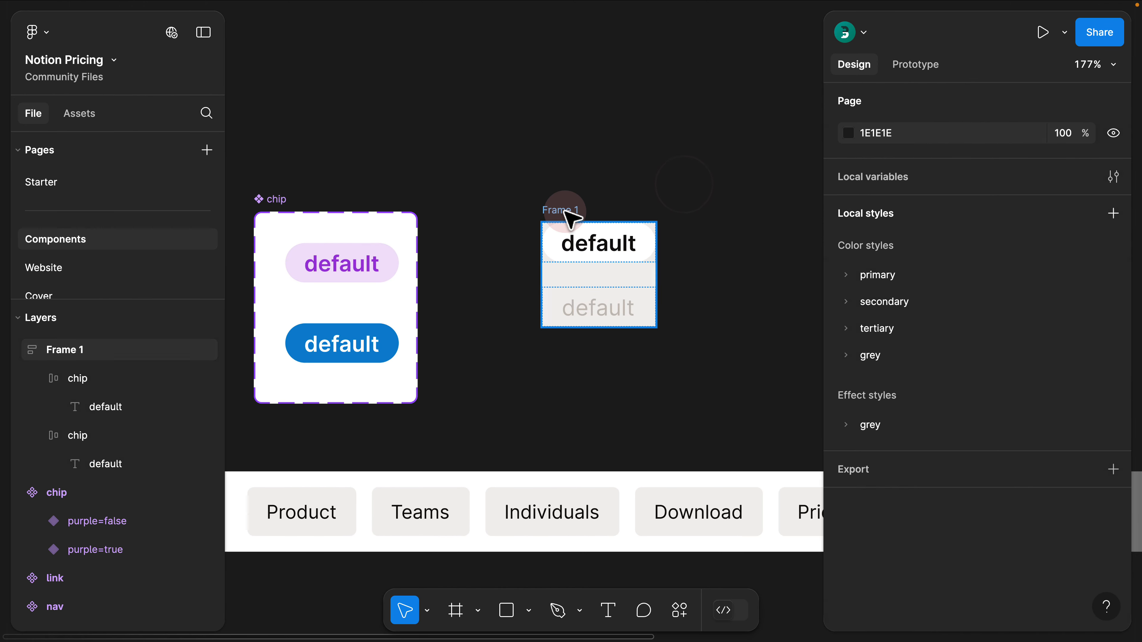
{"action": "double_click", "coordinate": [565, 211]}
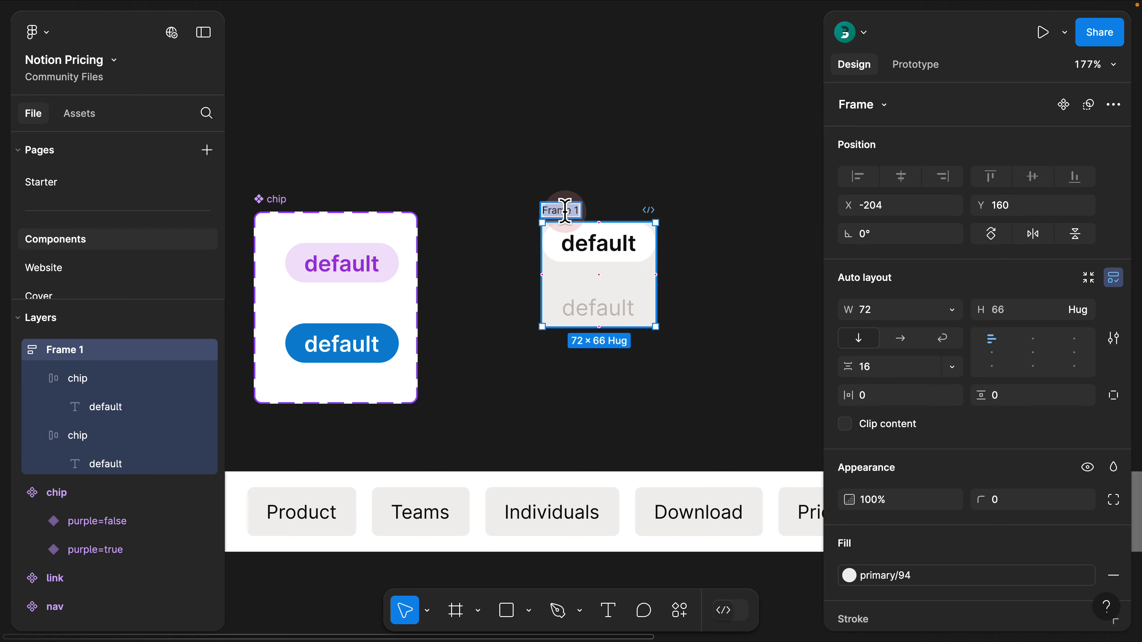
{"action": "type", "text": "toggle"}
{"action": "key", "text": "Return"}
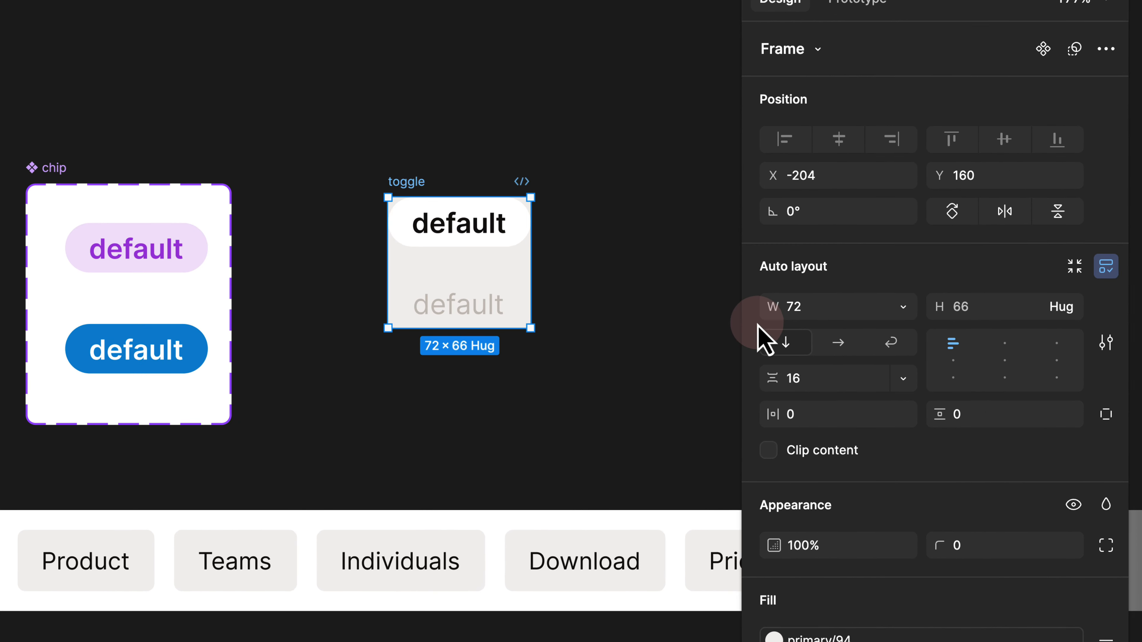
Switch the toggle frame's auto layout to horizontal and set its width to hug contents.
{"action": "left_click", "coordinate": [839, 344]}
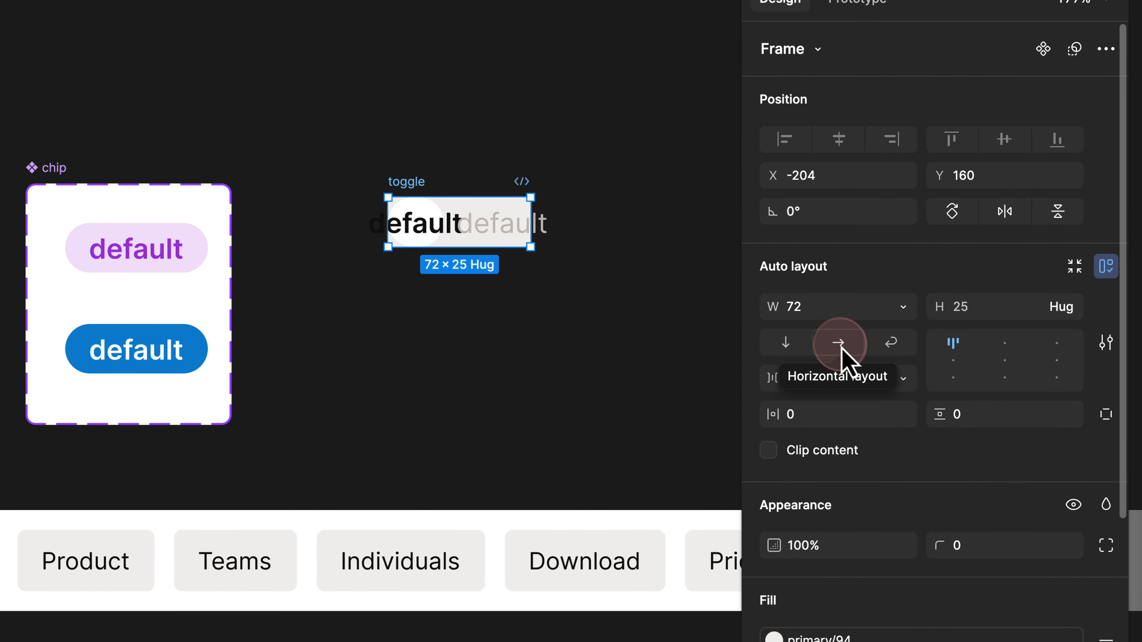
{"action": "left_click", "coordinate": [904, 309]}
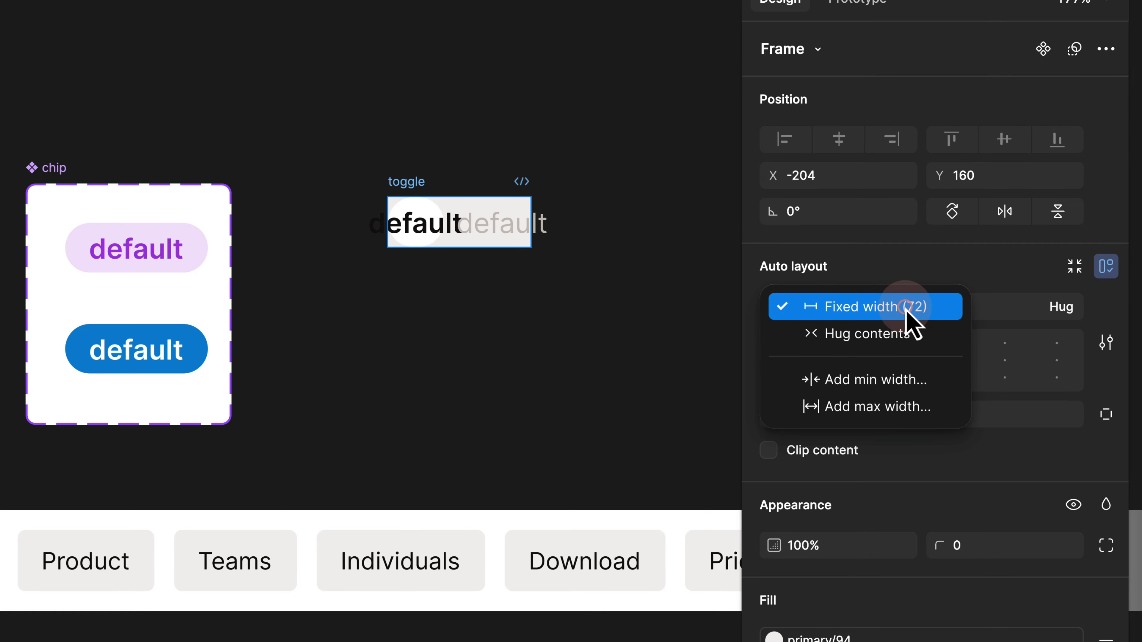
{"action": "left_click", "coordinate": [848, 333]}
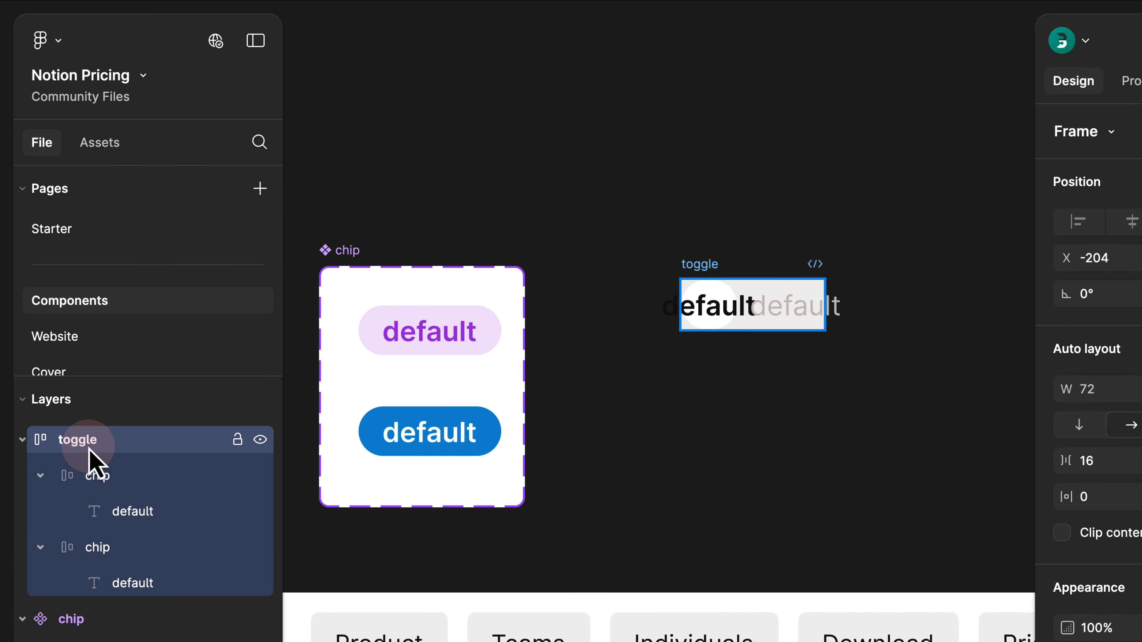
Set the width of both chips inside the toggle frame to hug contents.
{"action": "left_click", "coordinate": [92, 476]}
{"action": "left_click", "coordinate": [94, 547], "text": "shift"}
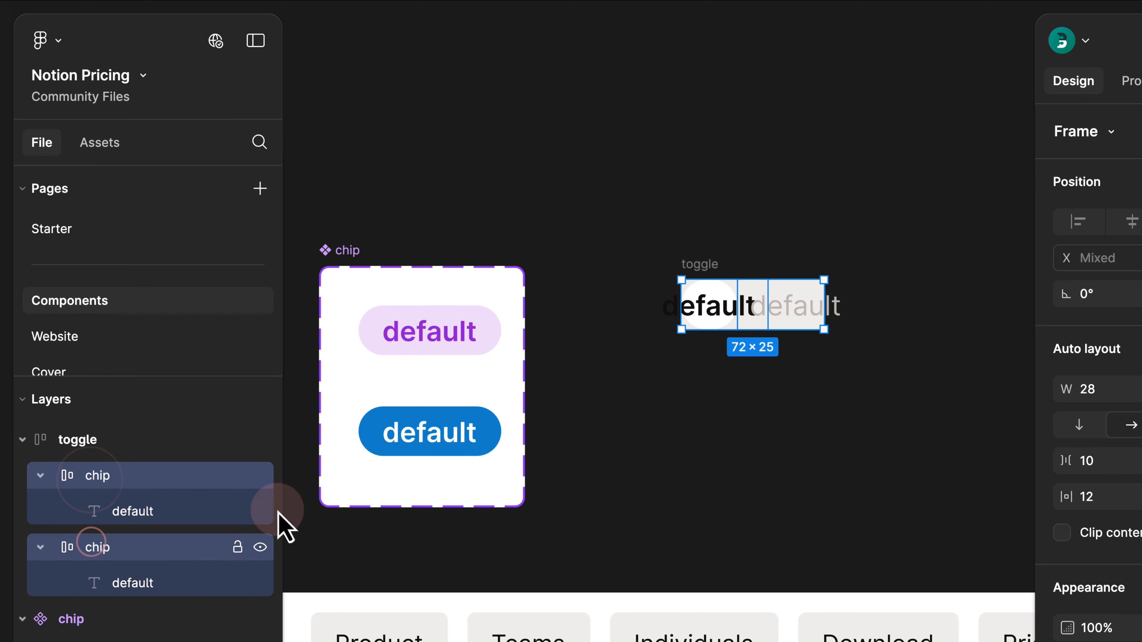
{"action": "left_click", "coordinate": [905, 389]}
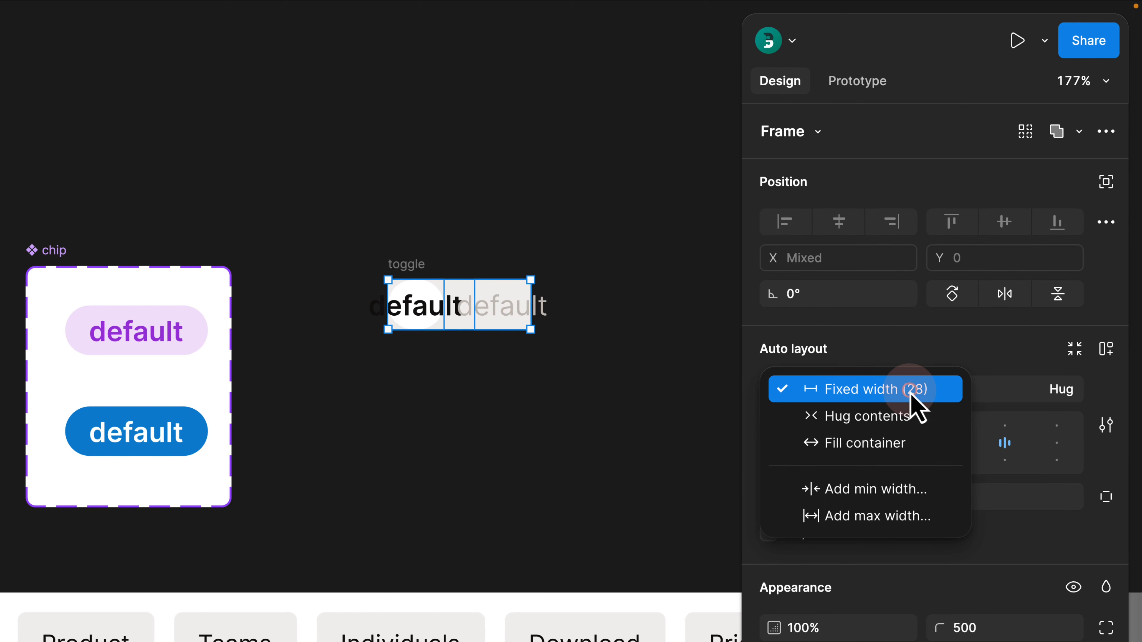
{"action": "left_click", "coordinate": [898, 420]}
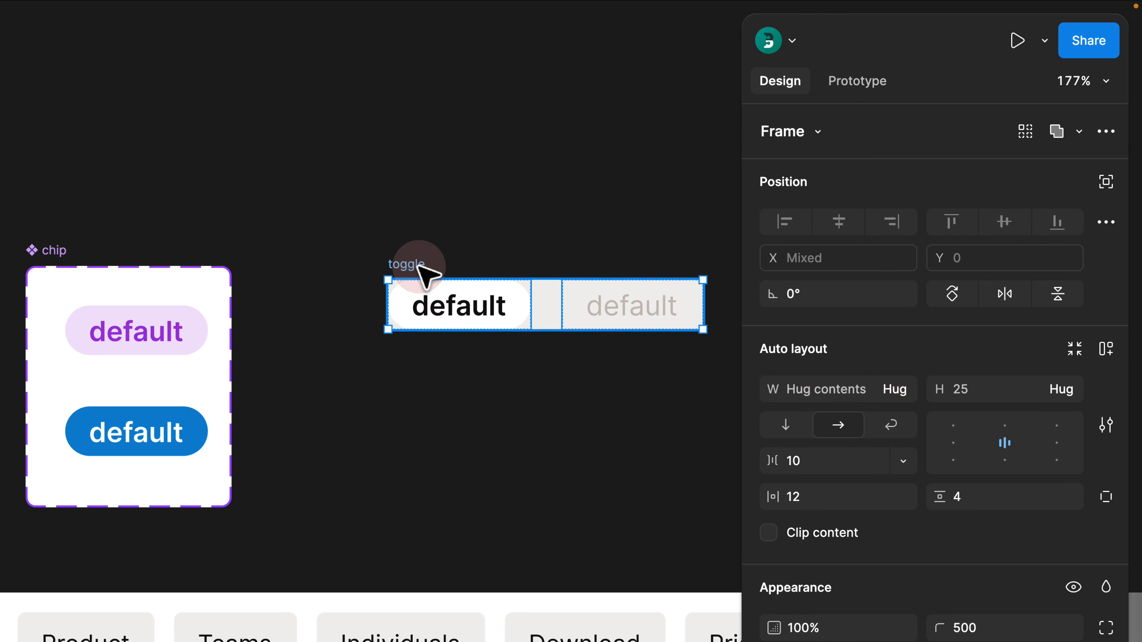
Set the toggle frame's padding to 8 on all sides and its corner radius to 500.
{"action": "left_click", "coordinate": [478, 248]}
{"action": "left_click_drag", "start_coordinate": [551, 245], "coordinate": [398, 271]}
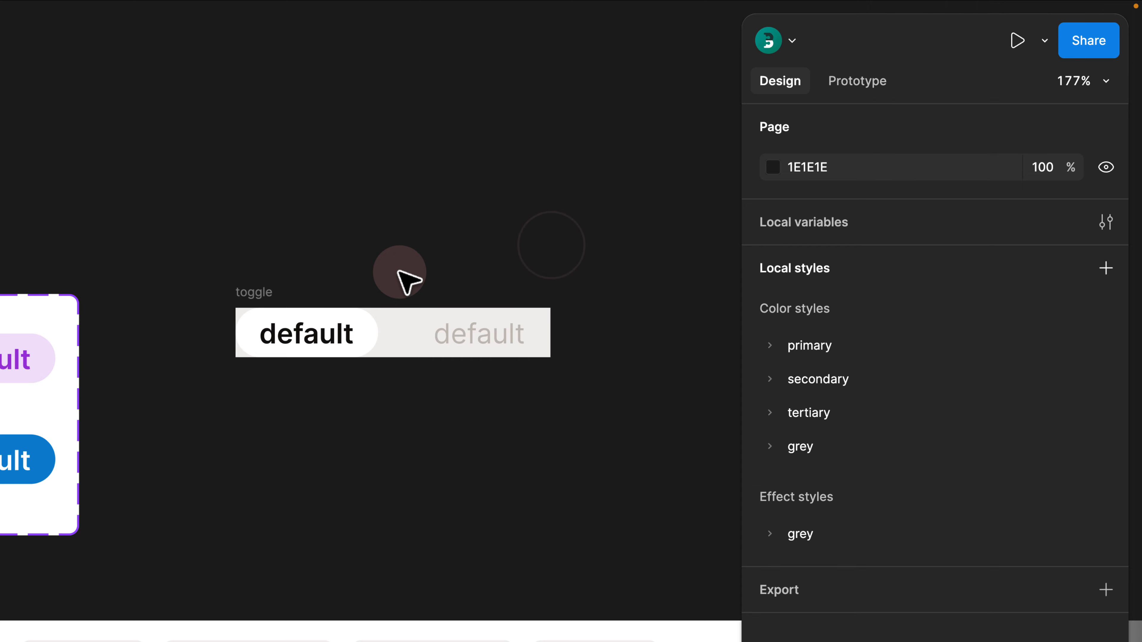
{"action": "left_click", "coordinate": [351, 335]}
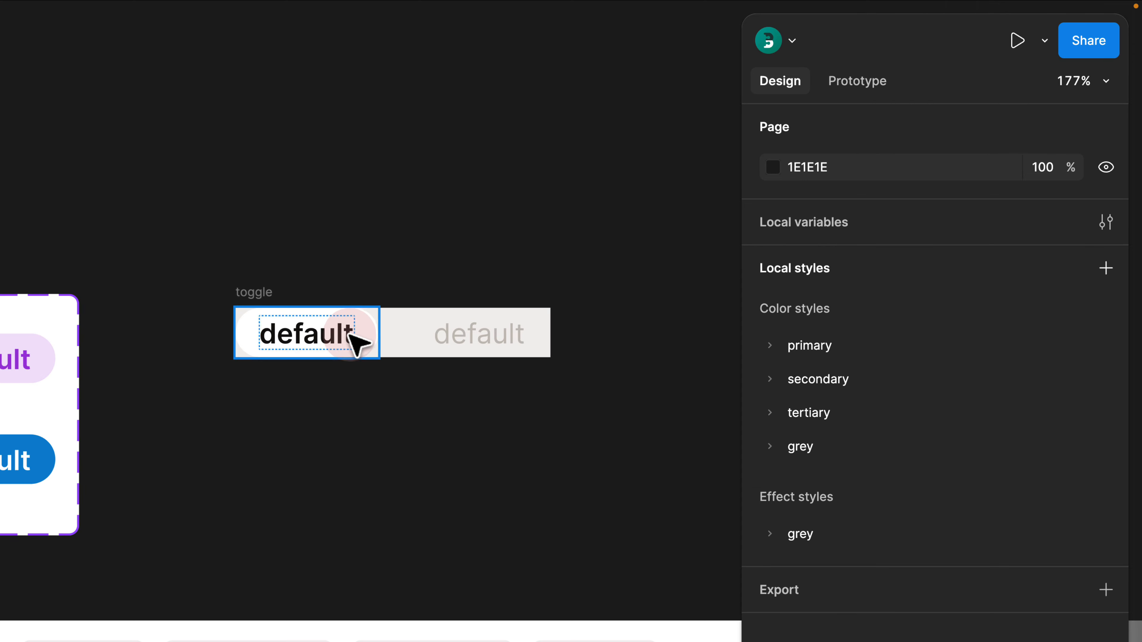
{"action": "left_click", "coordinate": [278, 280]}
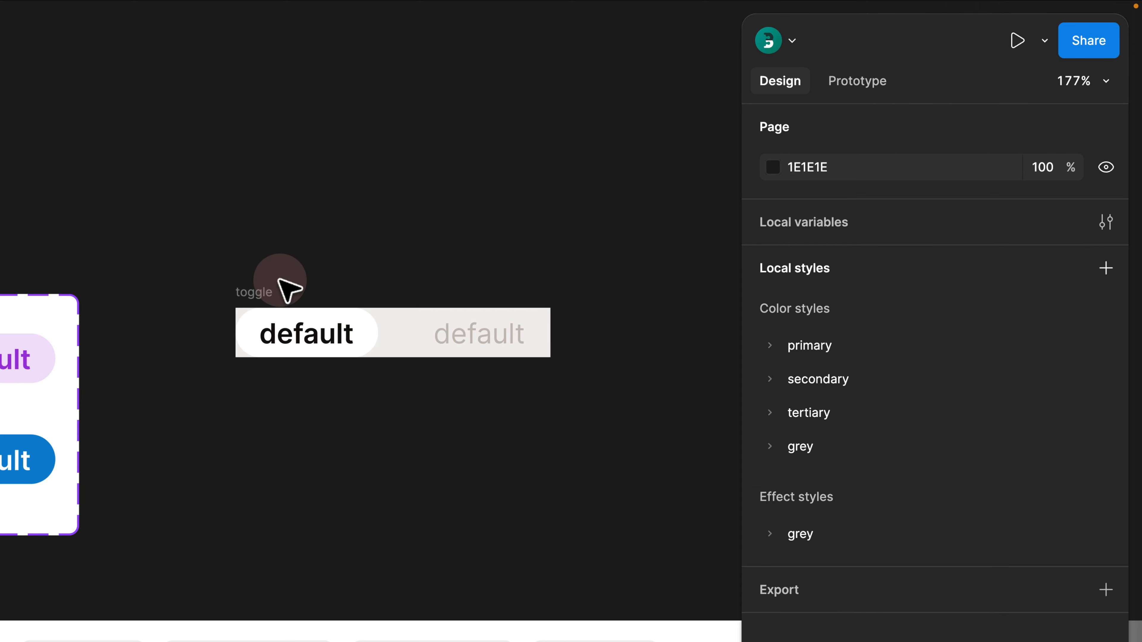
{"action": "left_click", "coordinate": [258, 290]}
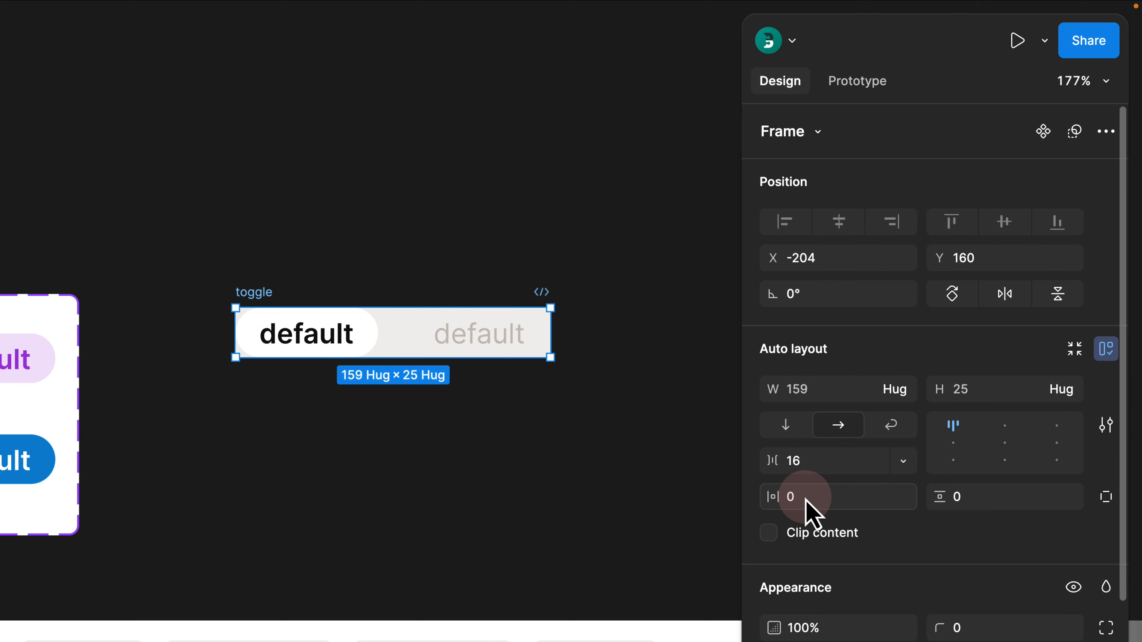
{"action": "left_click", "coordinate": [833, 503]}
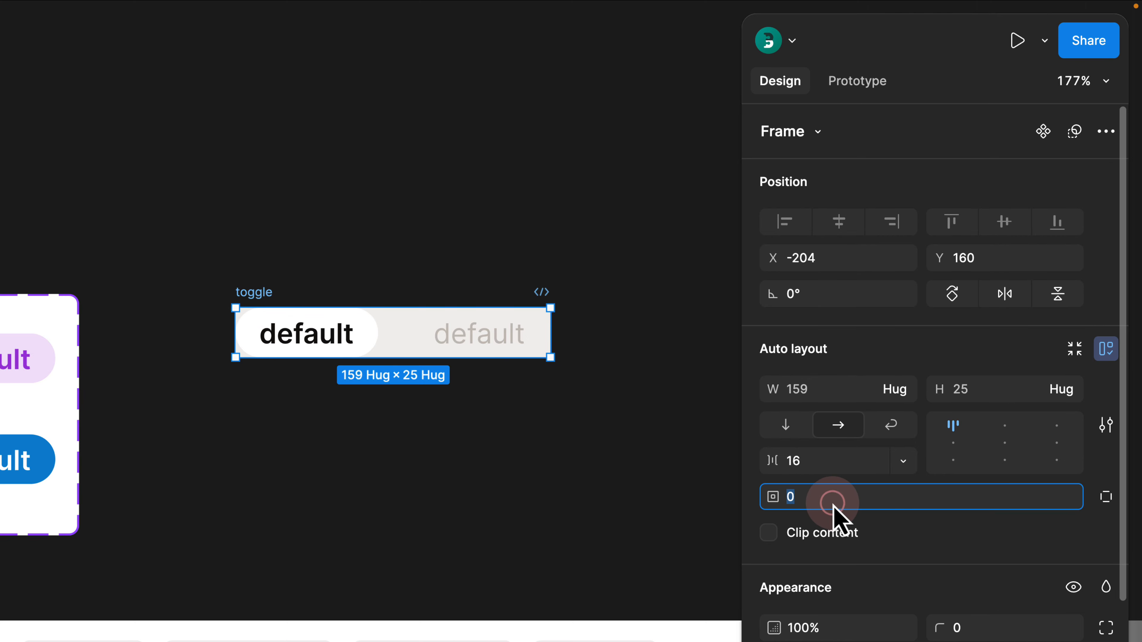
{"action": "type", "text": "8"}
{"action": "key", "text": "Return"}
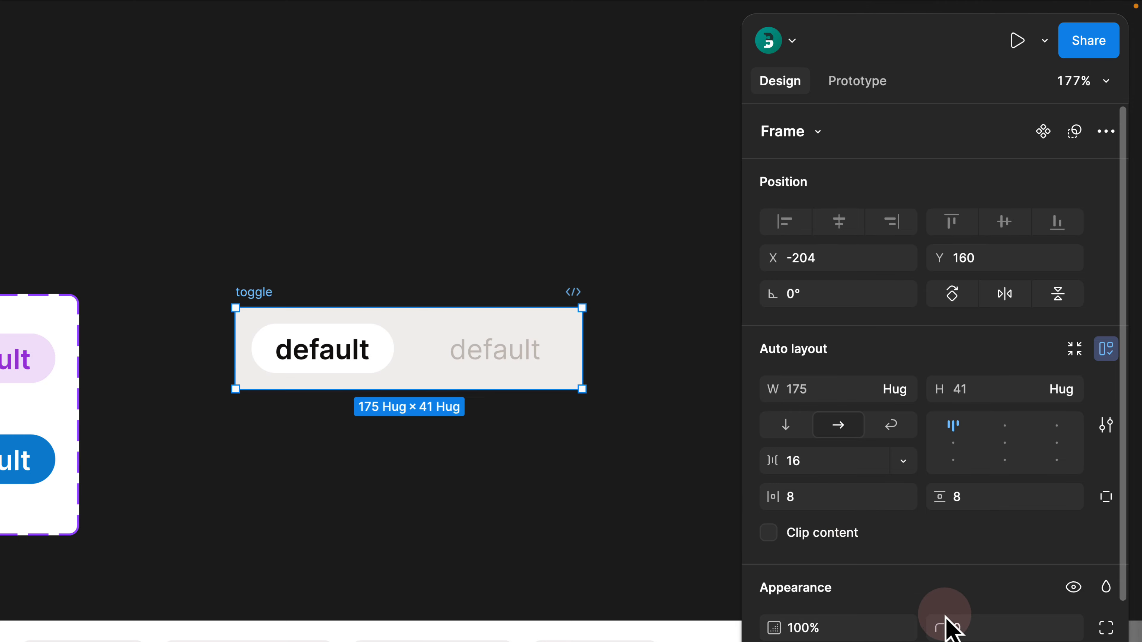
{"action": "left_click", "coordinate": [967, 630]}
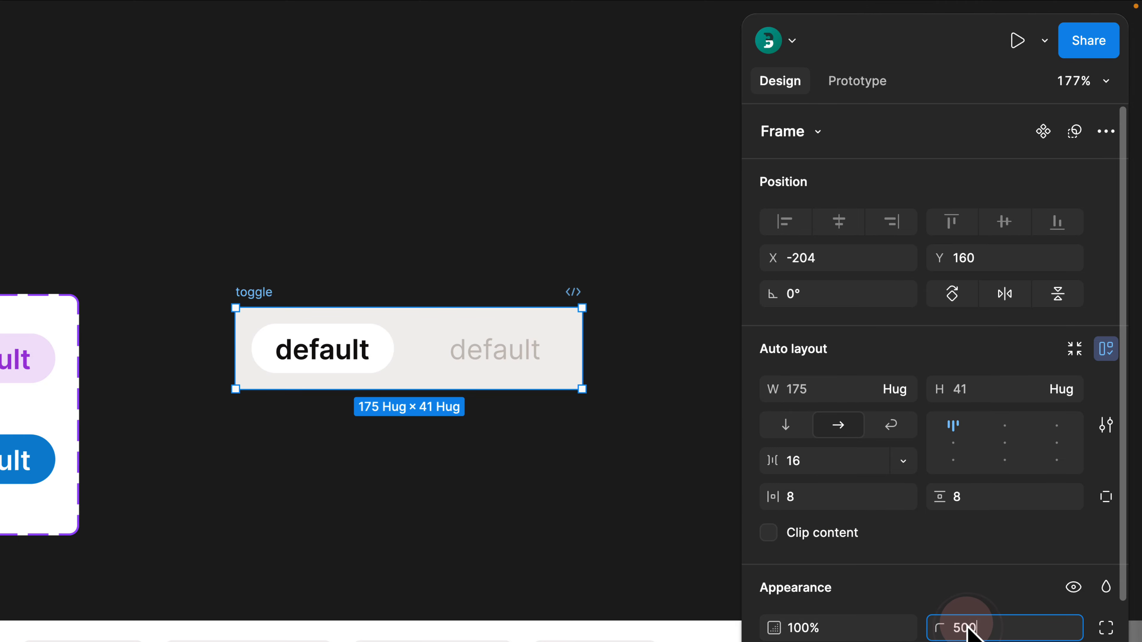
{"action": "key", "text": "Return"}
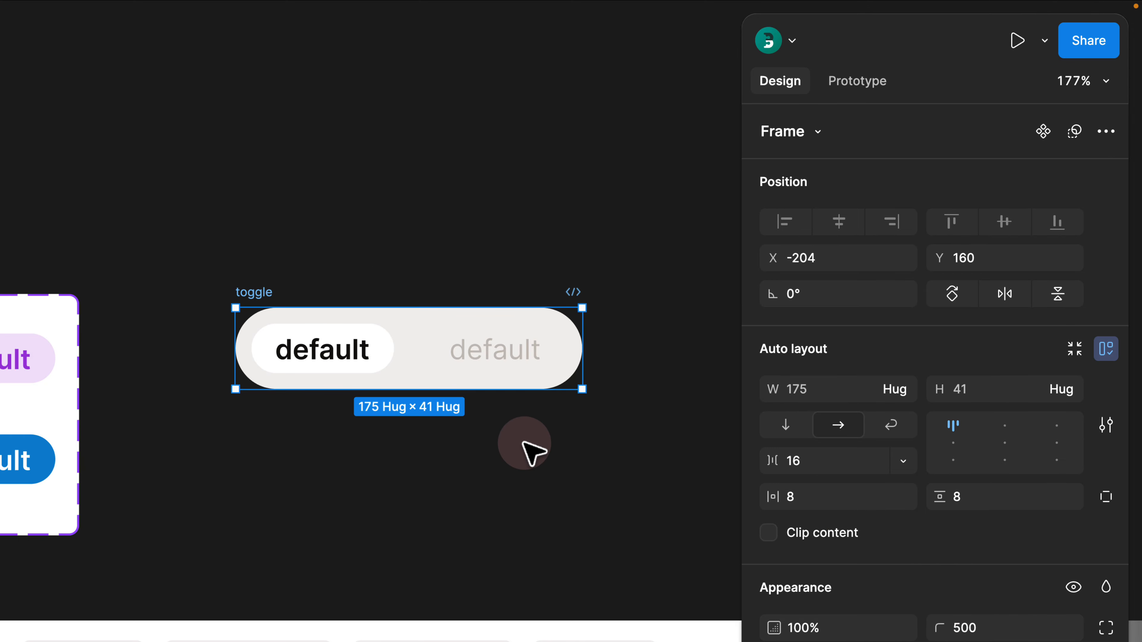
{"action": "double_click", "coordinate": [324, 356]}
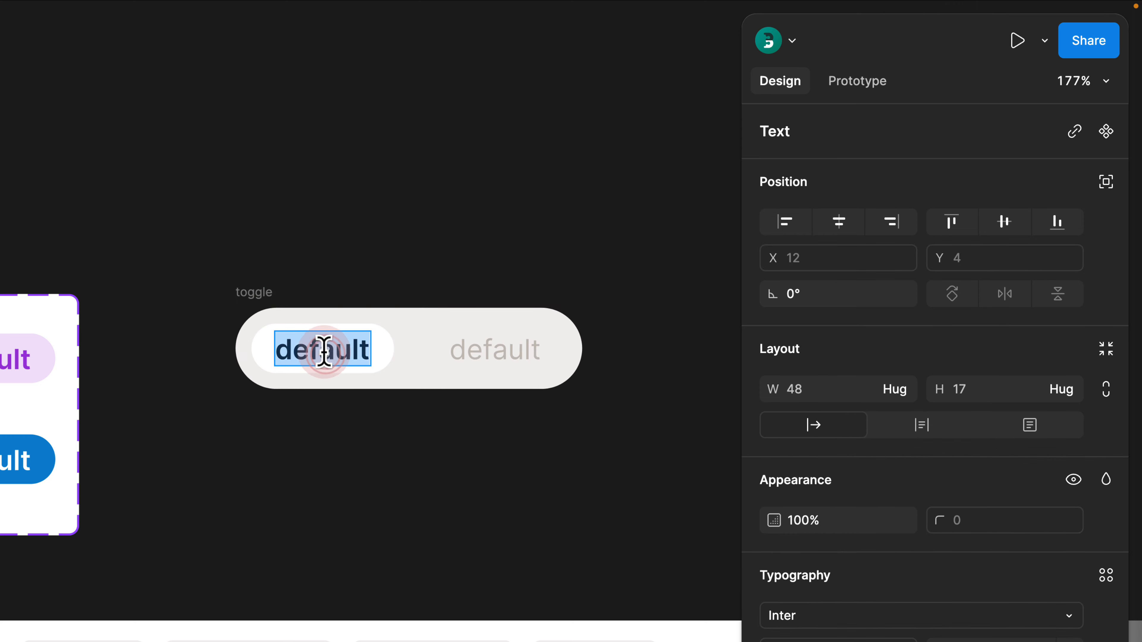
{"action": "double_click", "coordinate": [510, 350]}
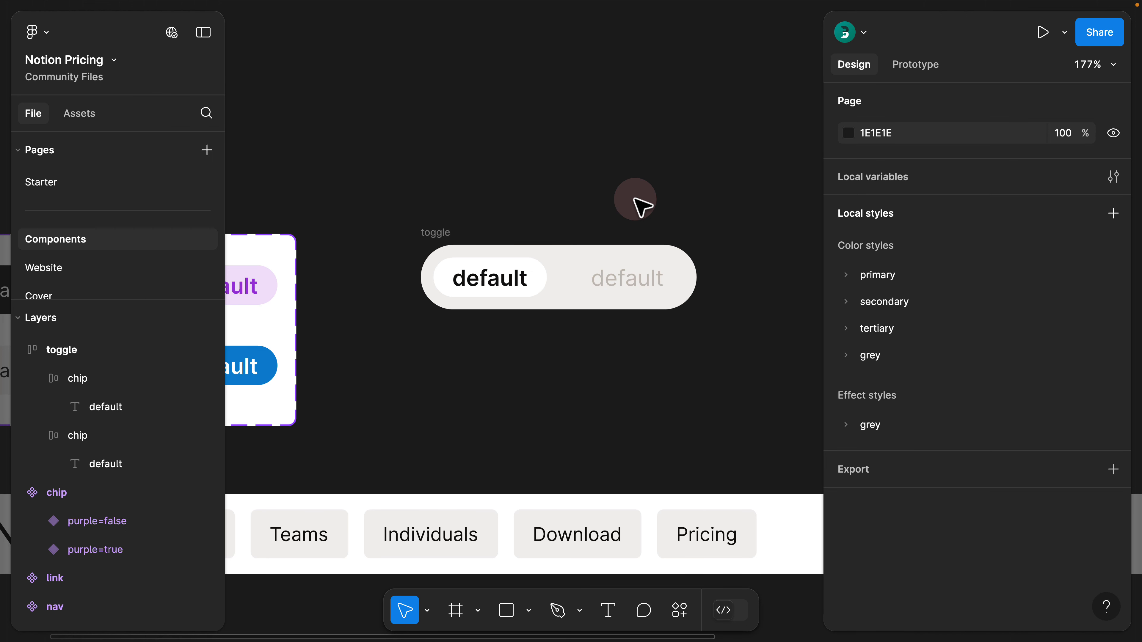
{"action": "left_click", "coordinate": [648, 275]}
{"action": "left_click", "coordinate": [597, 271]}
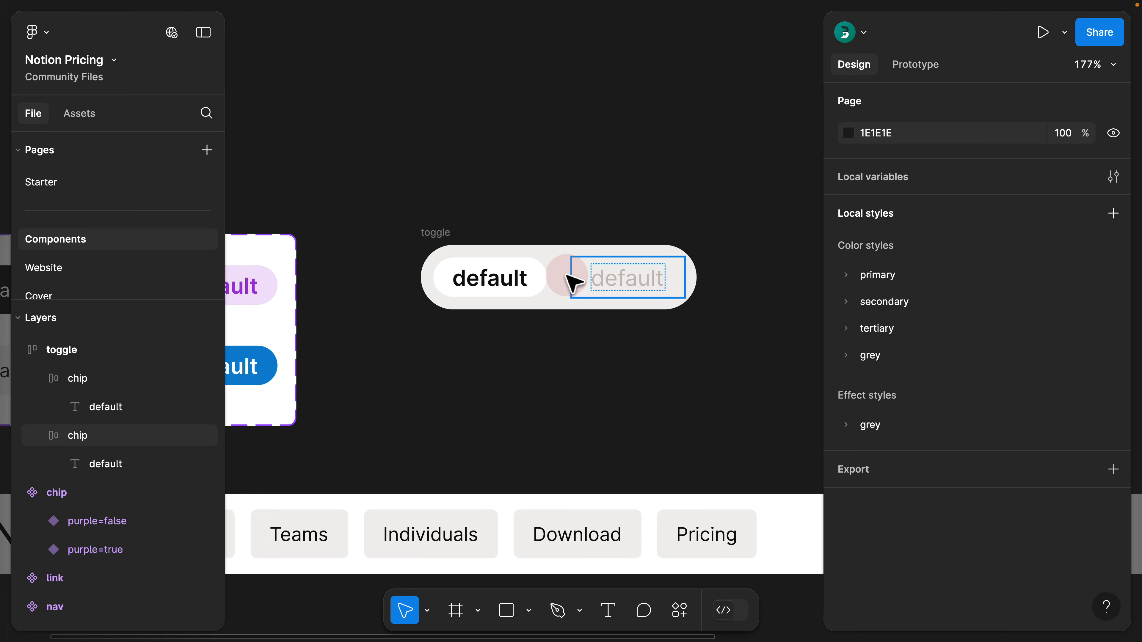
{"action": "left_click", "coordinate": [521, 279]}
{"action": "left_click", "coordinate": [448, 242]}
{"action": "left_click", "coordinate": [491, 199]}
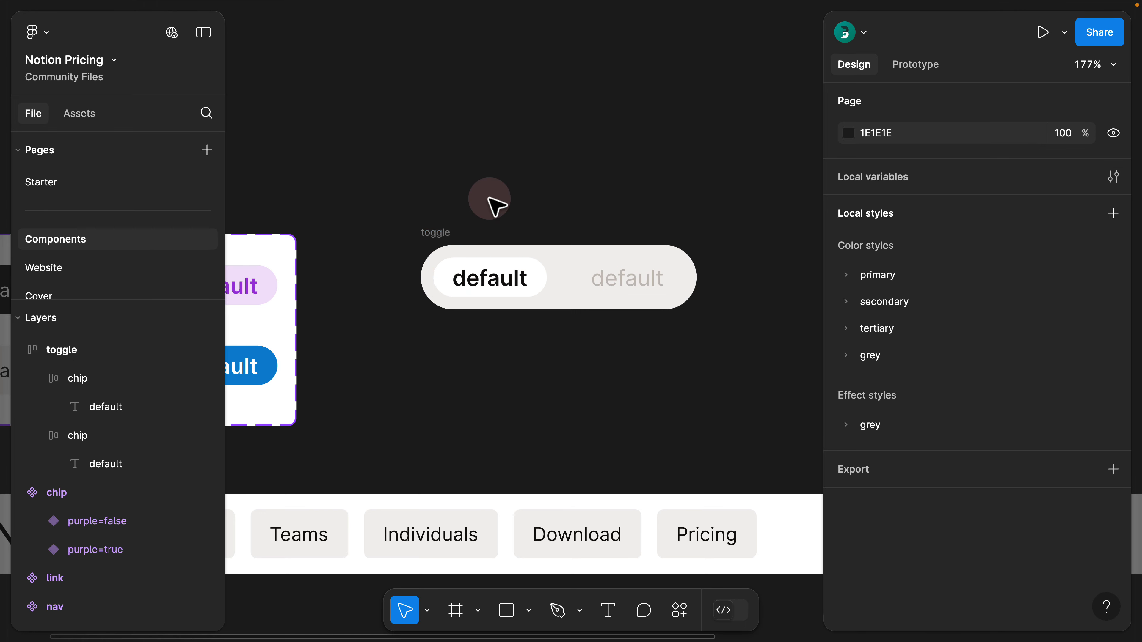
Place copies of the toggle frame's two chips on the canvas, stacked above the frame.
{"action": "left_click", "coordinate": [490, 295]}
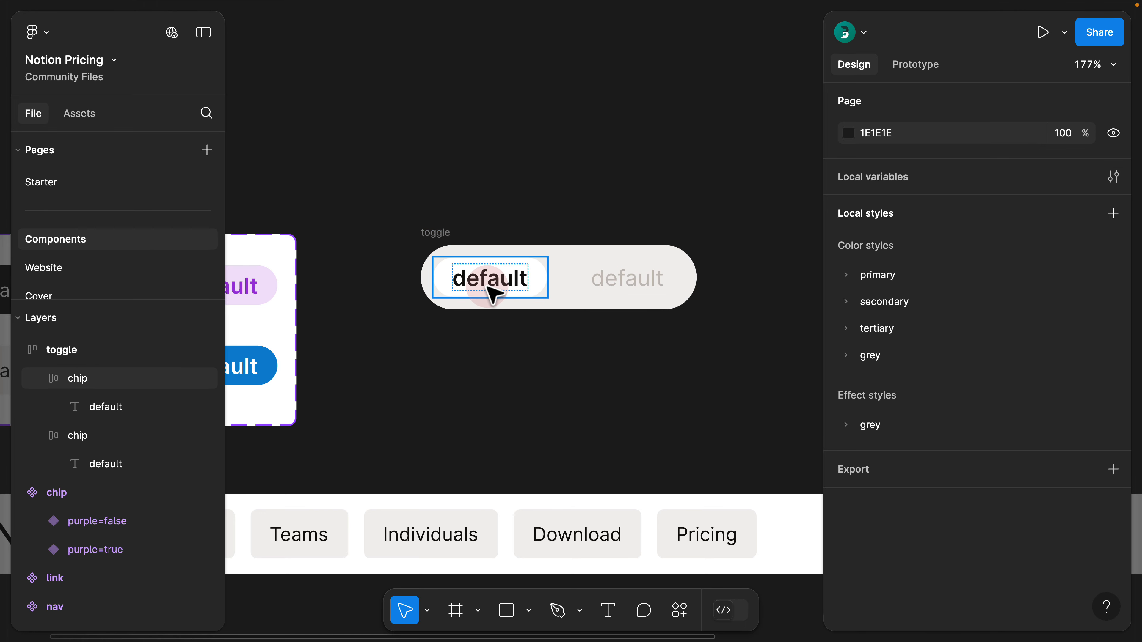
{"action": "left_click_drag", "start_coordinate": [490, 279], "coordinate": [501, 165]}
{"action": "left_click_drag", "start_coordinate": [604, 280], "coordinate": [476, 96]}
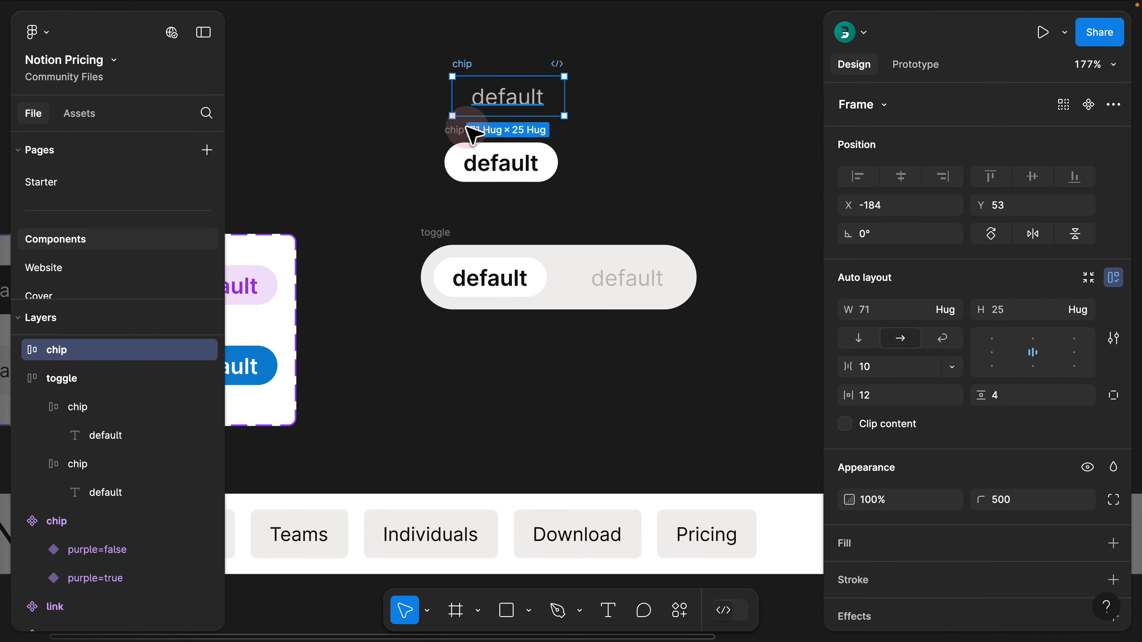
Create multiple components from the two copied chips and combine them as variants.
{"action": "left_click_drag", "start_coordinate": [423, 205], "coordinate": [631, 27]}
{"action": "key", "text": "super+slash"}
{"action": "type", "text": "create"}
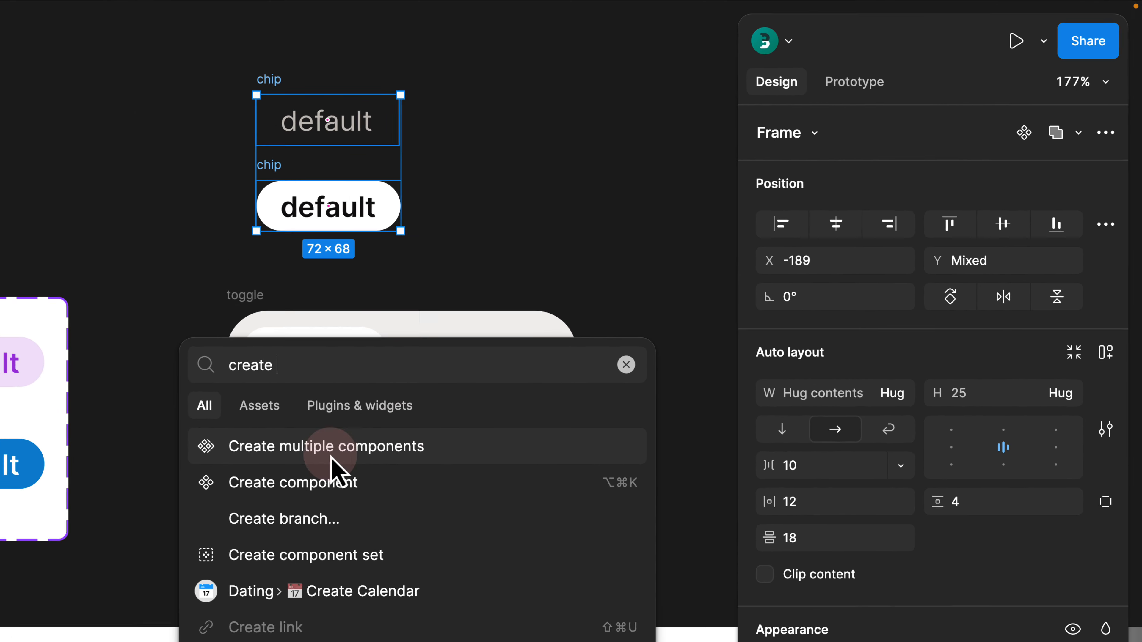
{"action": "left_click", "coordinate": [492, 352]}
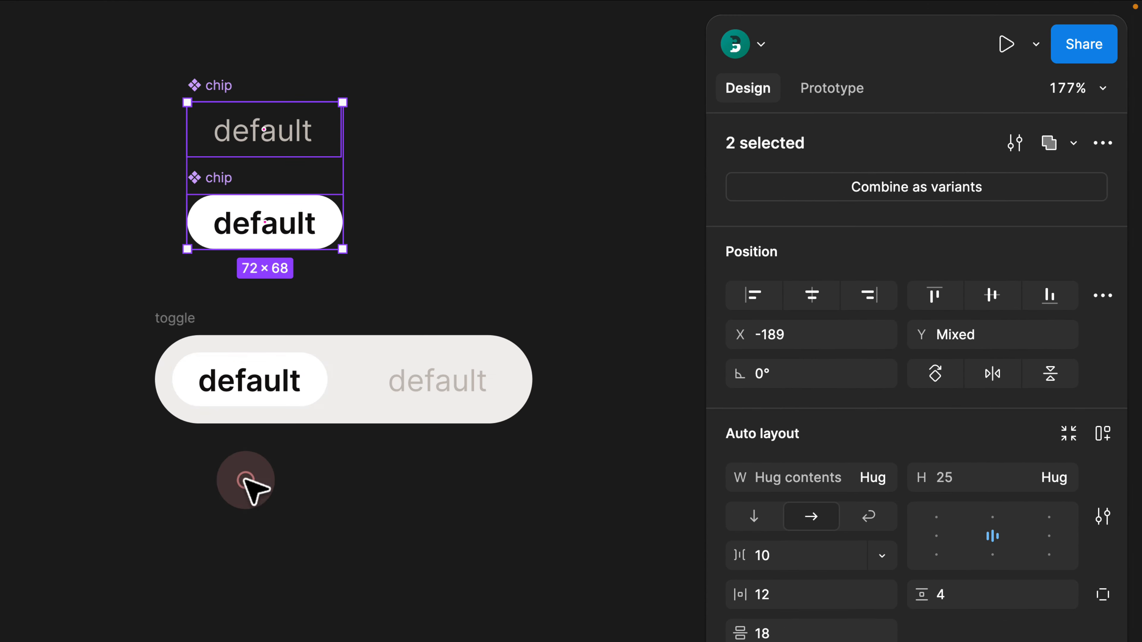
{"action": "left_click", "coordinate": [896, 187]}
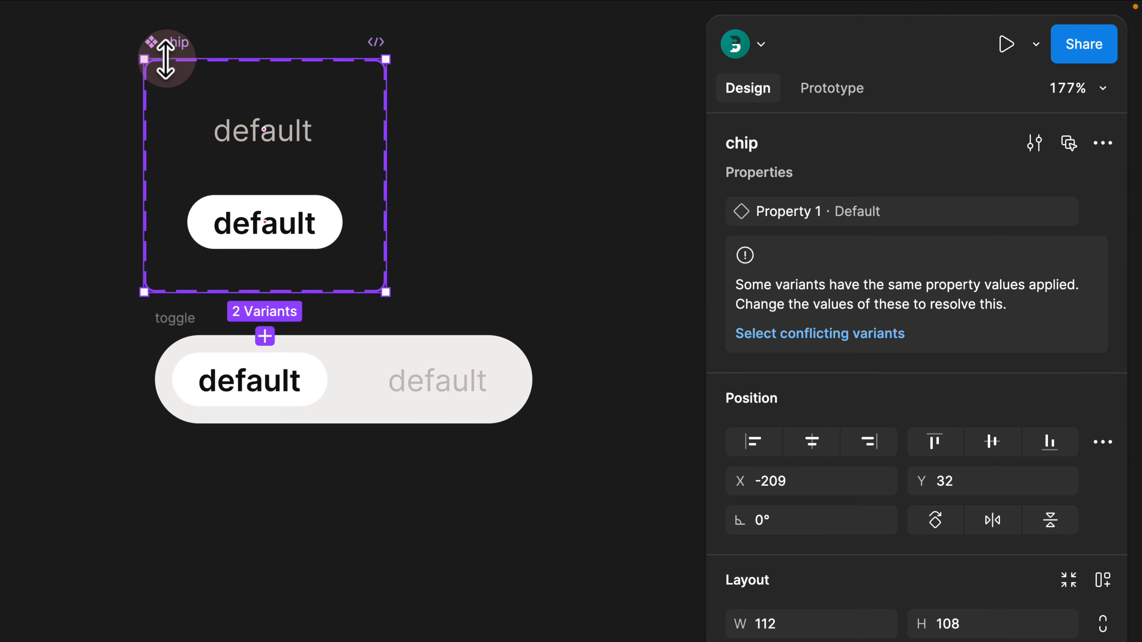
Apply the primary/94 fill to the new component set and rename it "toggle".
{"action": "left_click", "coordinate": [173, 330]}
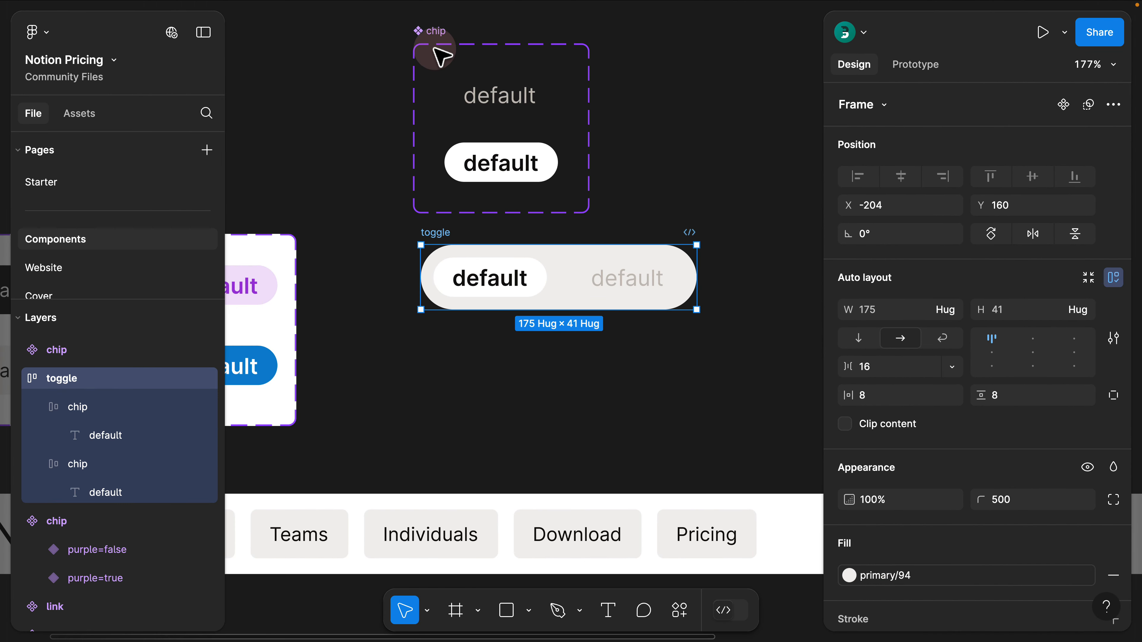
{"action": "left_click", "coordinate": [430, 31]}
{"action": "scroll", "coordinate": [976, 522], "scroll_direction": "down", "scroll_amount": 5}
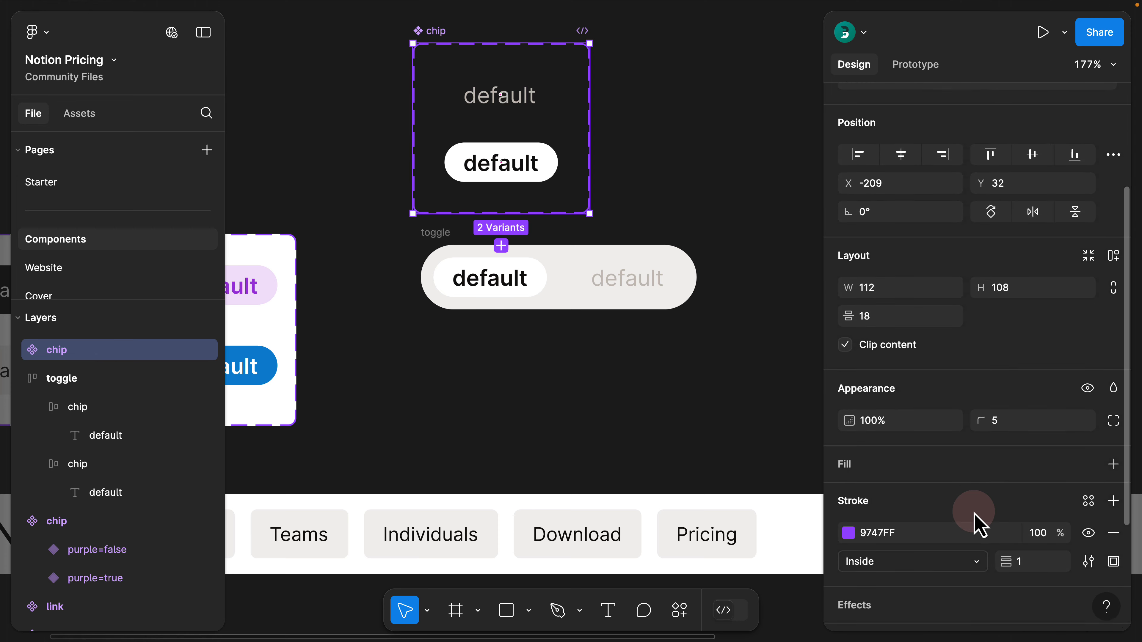
{"action": "left_click", "coordinate": [1089, 390]}
{"action": "left_click", "coordinate": [634, 435]}
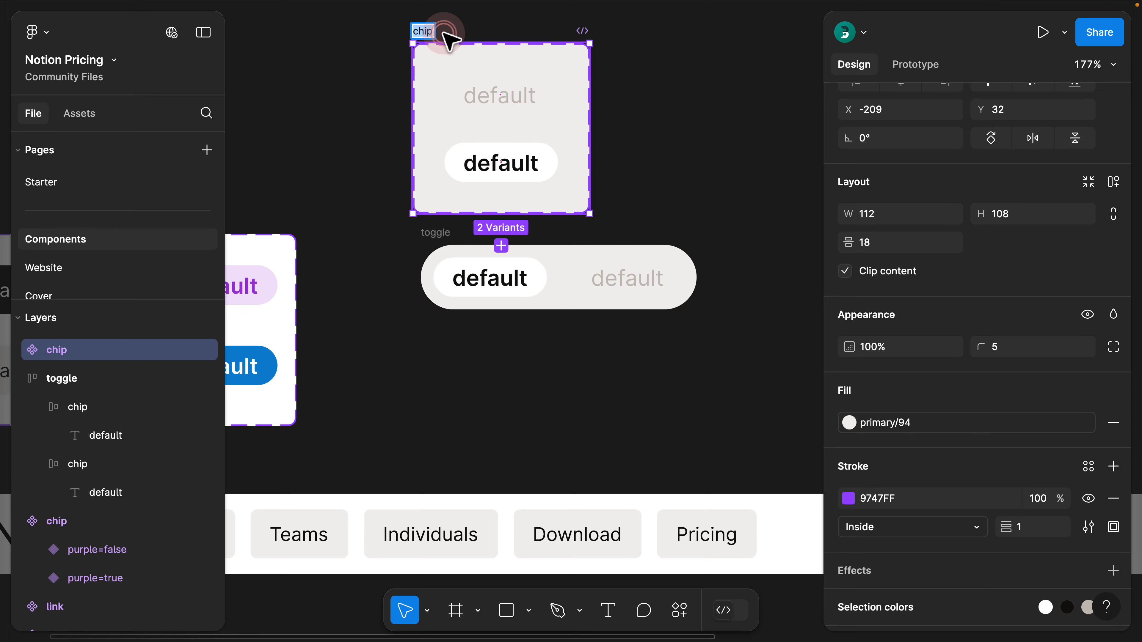
{"action": "type", "text": "e"}
{"action": "left_click", "coordinate": [393, 251]}
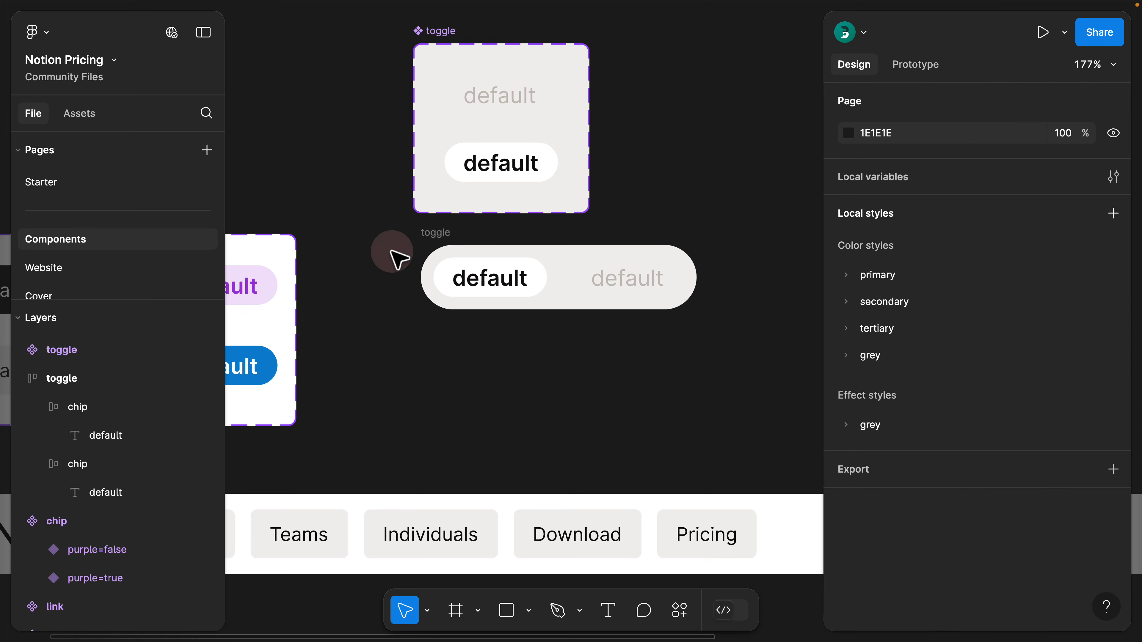
Move the toggle frame aside and place the new component set, named "Toggle", beside the chip component set.
{"action": "scroll", "coordinate": [393, 251], "scroll_direction": "down", "scroll_amount": 3}
{"action": "left_click_drag", "start_coordinate": [421, 230], "coordinate": [594, 244]}
{"action": "left_click_drag", "start_coordinate": [419, 99], "coordinate": [475, 174]}
{"action": "left_click", "coordinate": [355, 211]}
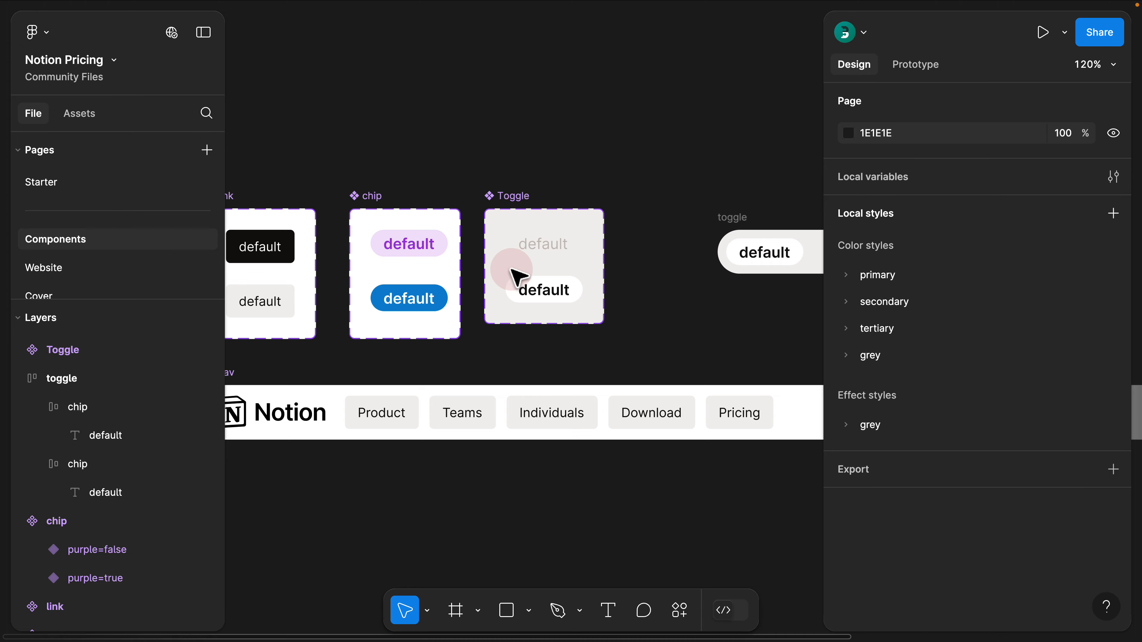
Compare the Toggle set's variant property with the layer names of the chip set's variants.
{"action": "left_click", "coordinate": [518, 215]}
{"action": "left_click", "coordinate": [511, 202]}
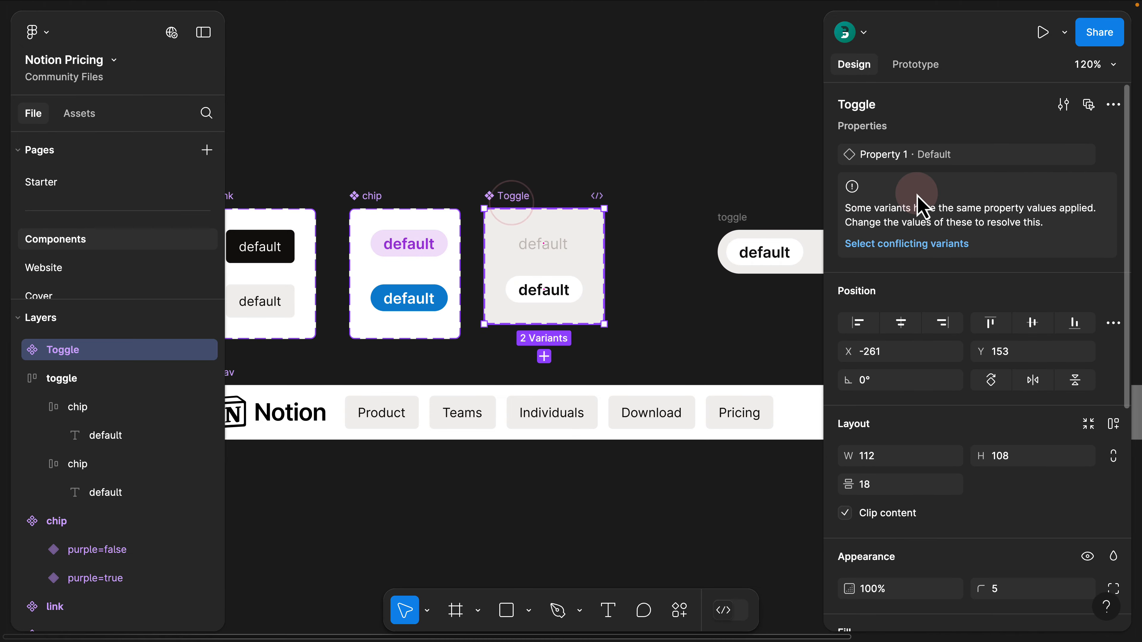
{"action": "left_click", "coordinate": [416, 249]}
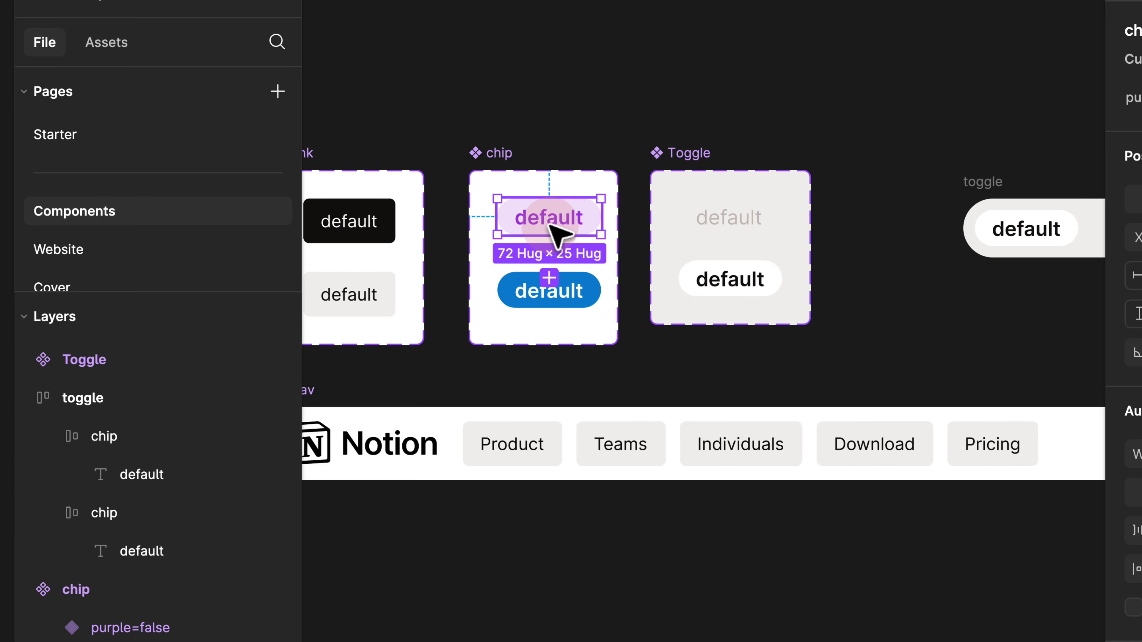
{"action": "left_click", "coordinate": [146, 616]}
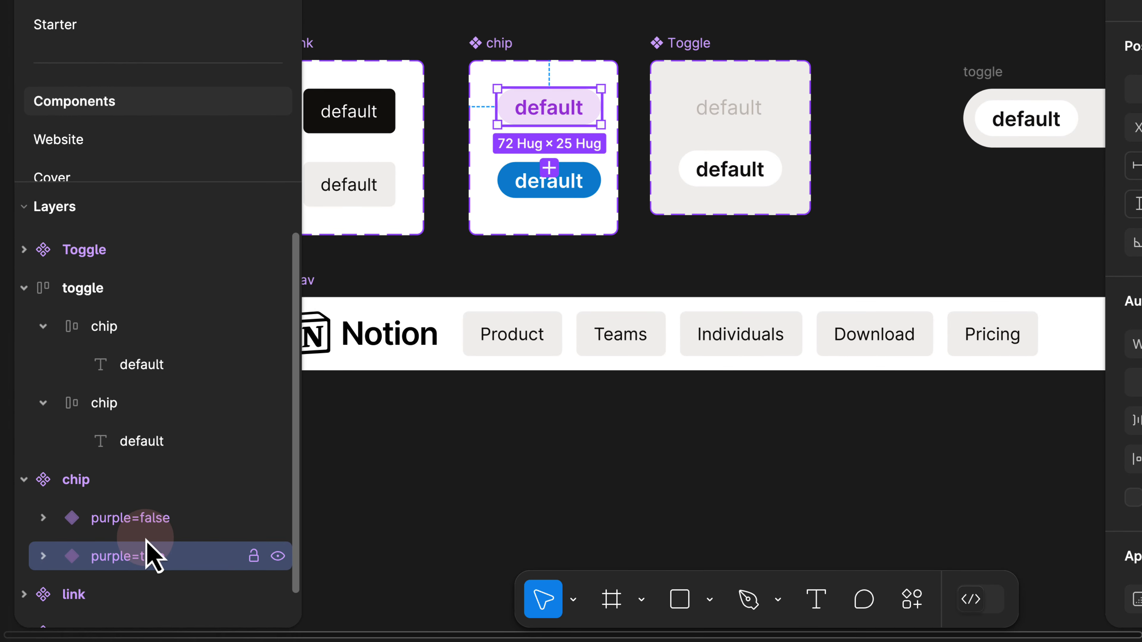
{"action": "scroll", "coordinate": [52, 7], "scroll_direction": "down", "scroll_amount": 4}
{"action": "left_click", "coordinate": [145, 378]}
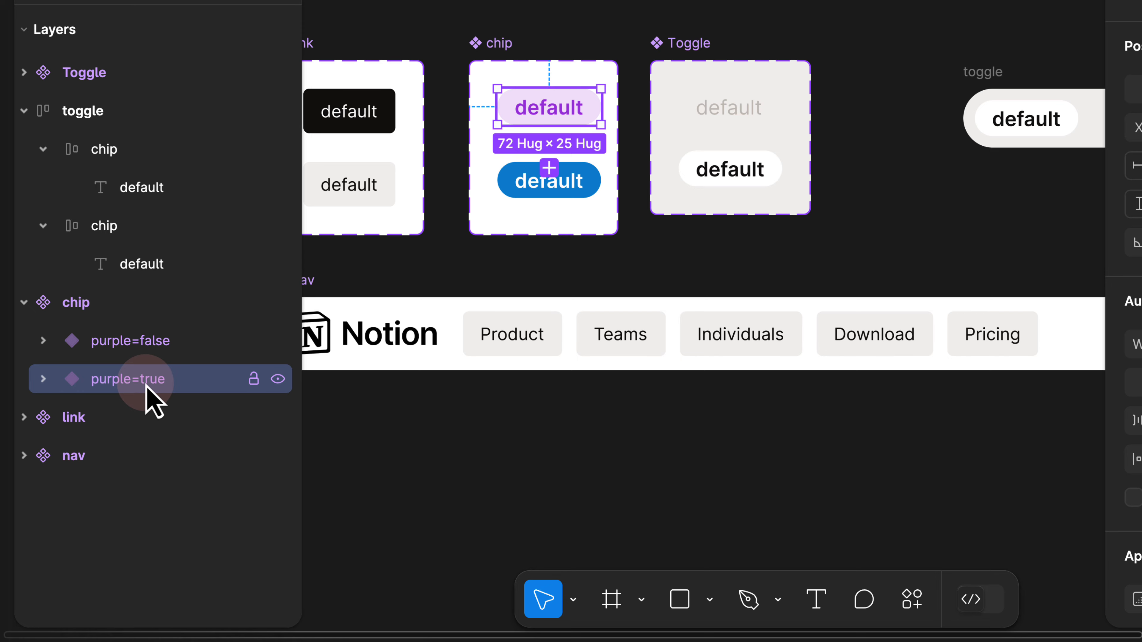
{"action": "left_click", "coordinate": [147, 342]}
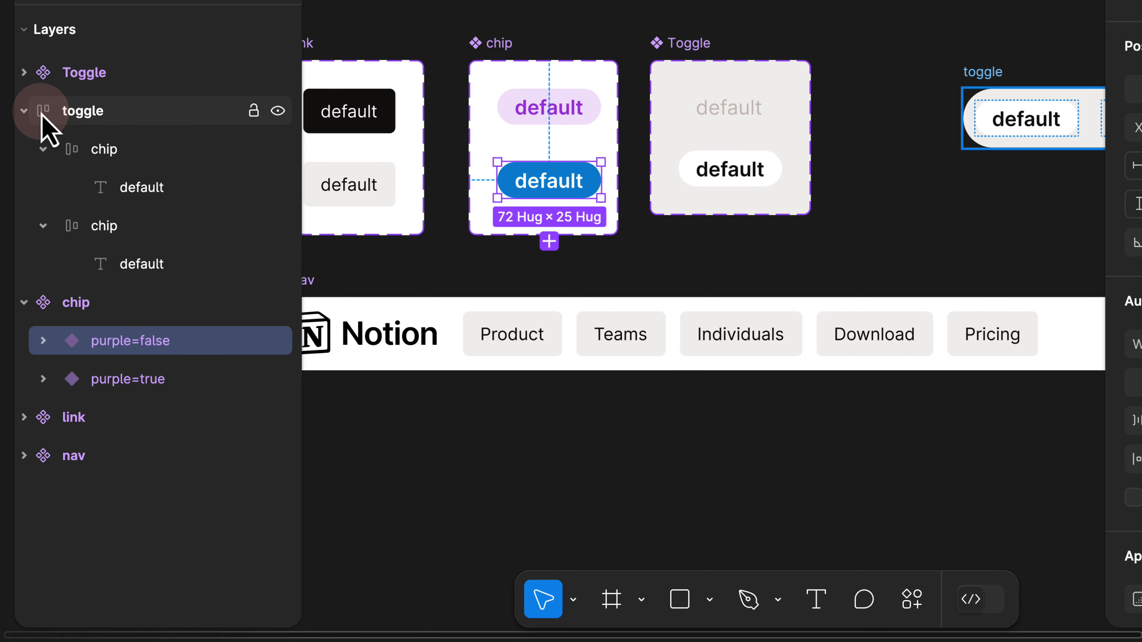
Copy the purple=false variant name from the chip set and rename both Toggle variants with it.
{"action": "left_click", "coordinate": [24, 110]}
{"action": "left_click", "coordinate": [24, 73]}
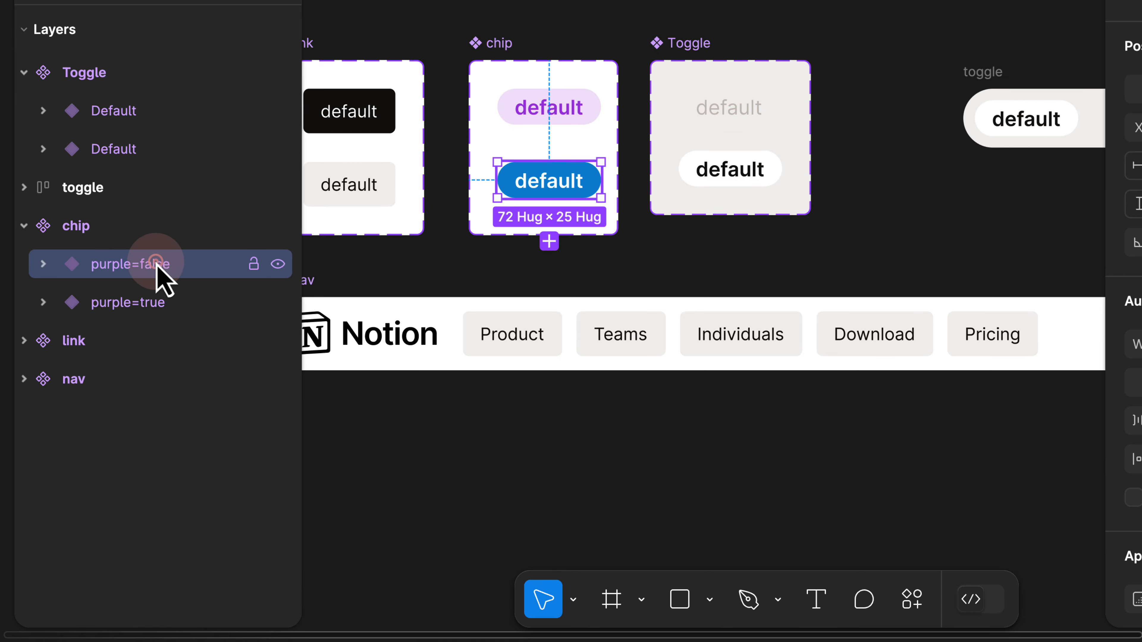
{"action": "key", "text": "super+c"}
{"action": "left_click", "coordinate": [118, 110]}
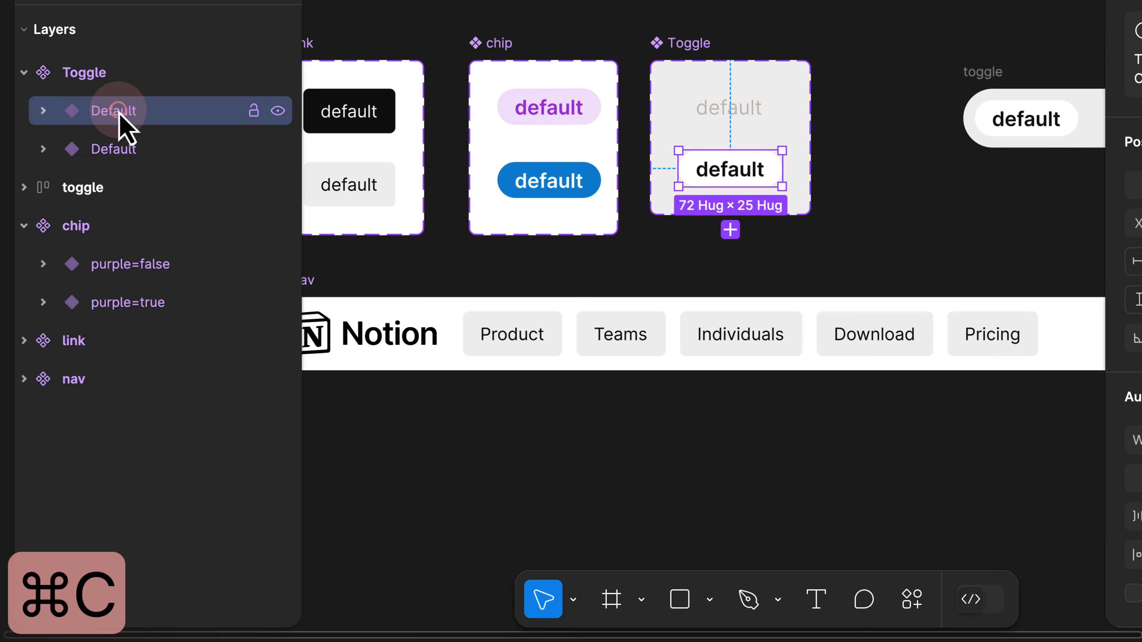
{"action": "double_click", "coordinate": [118, 111]}
{"action": "key", "text": "super+v"}
{"action": "left_click", "coordinate": [134, 150]}
{"action": "double_click", "coordinate": [133, 150]}
{"action": "key", "text": "super+v"}
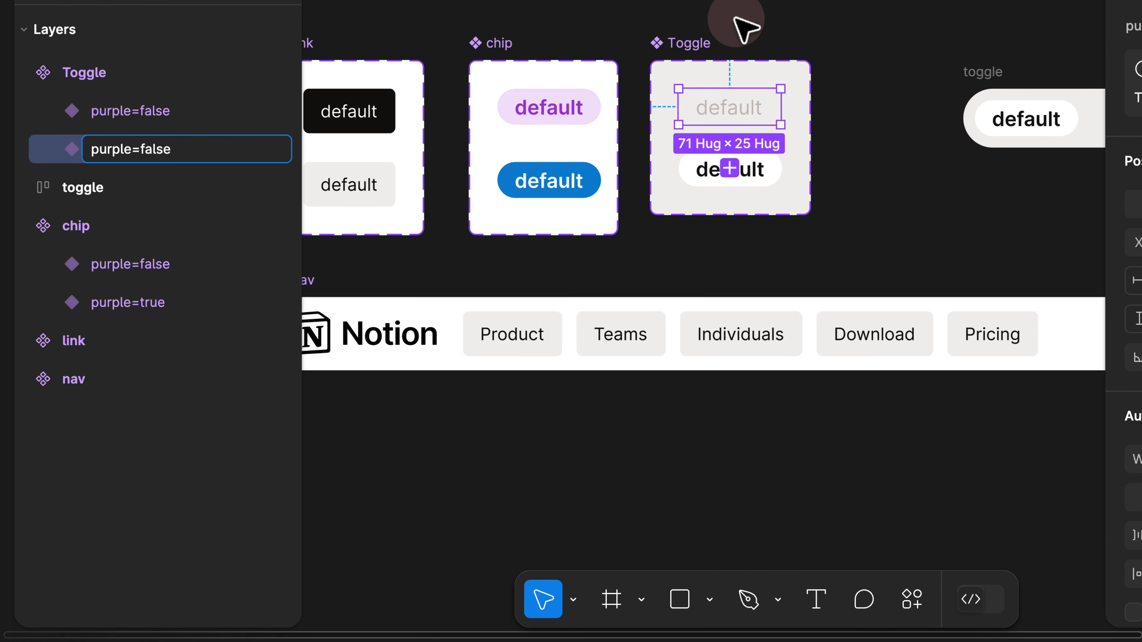
Rename the Toggle component set's variant property to "active".
{"action": "left_click", "coordinate": [704, 43]}
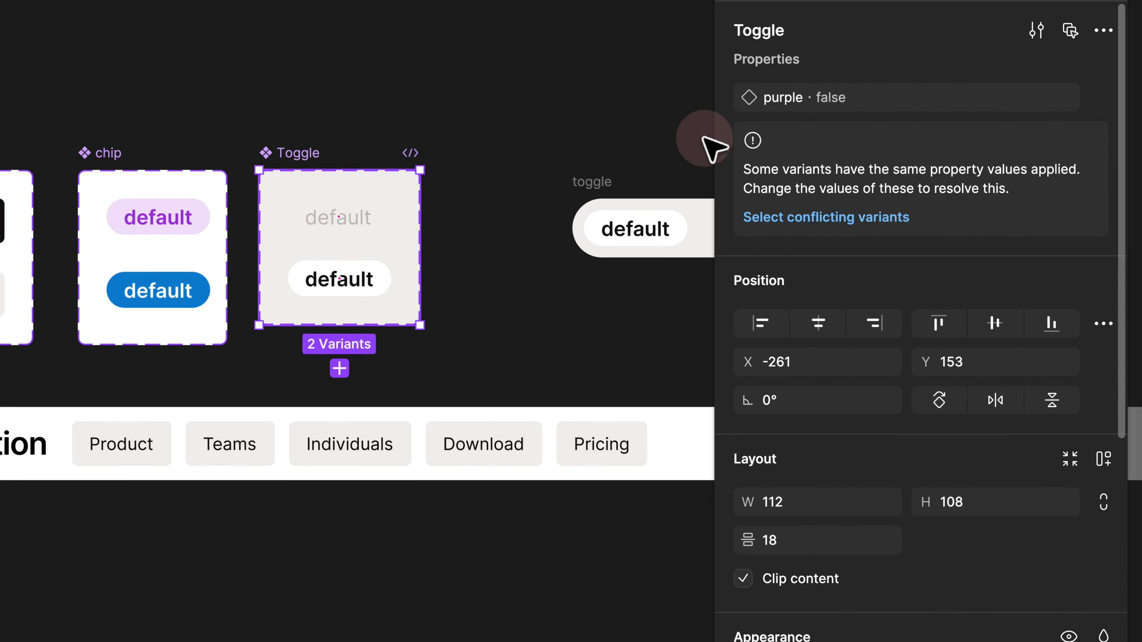
{"action": "left_click", "coordinate": [855, 76]}
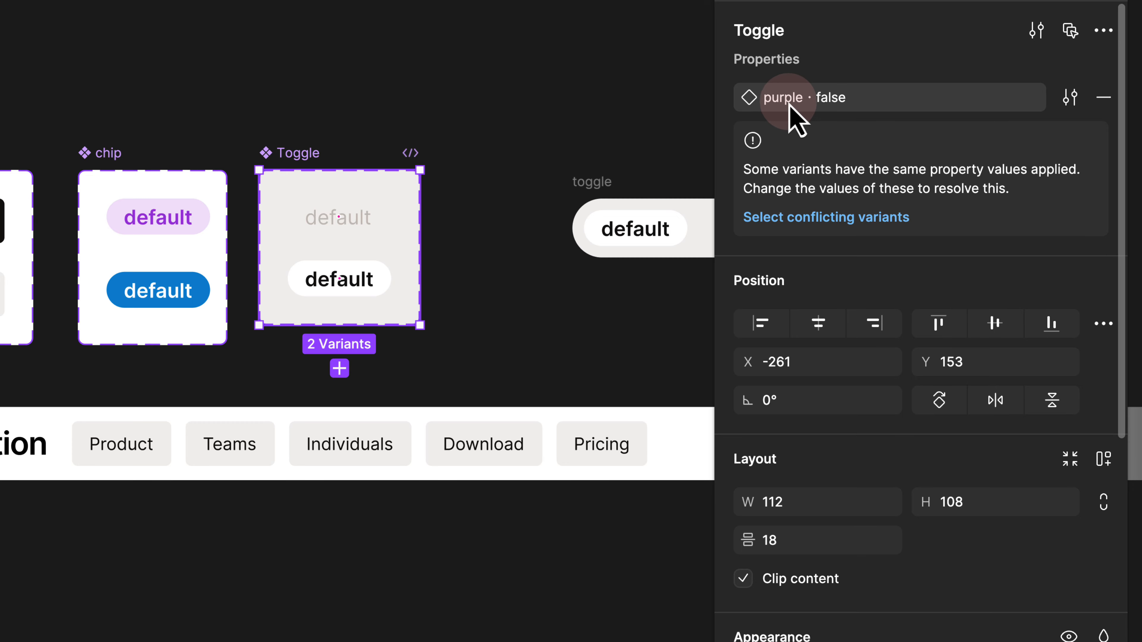
{"action": "double_click", "coordinate": [779, 98]}
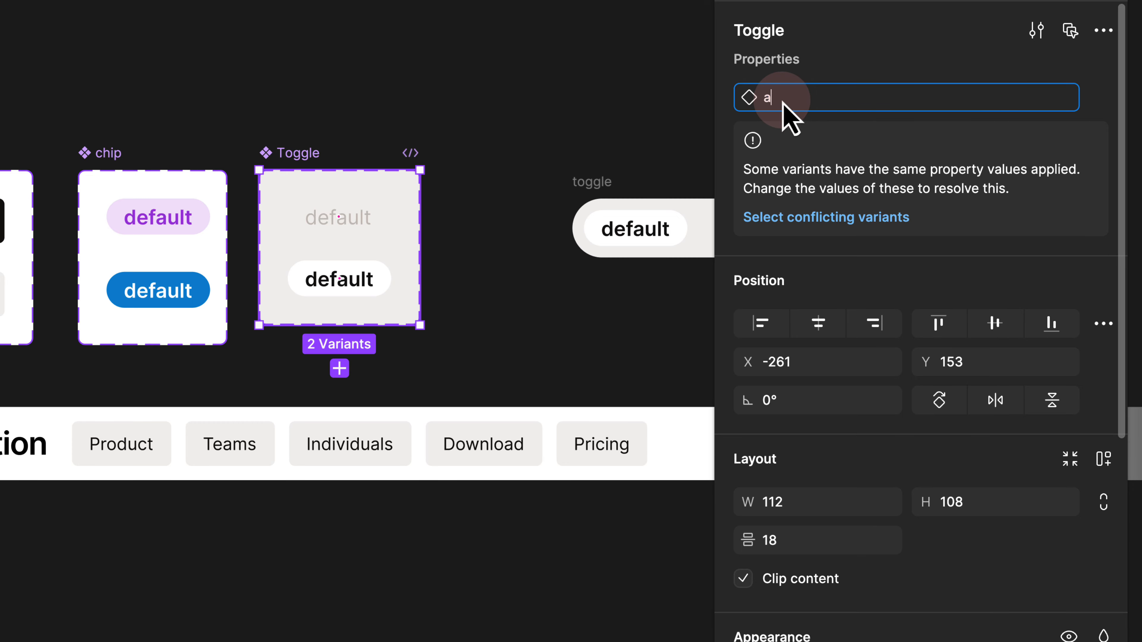
{"action": "type", "text": "active"}
{"action": "key", "text": "Return"}
Set the active value of the white Toggle variant to true and check the value on the grey variant.
{"action": "left_click", "coordinate": [362, 280]}
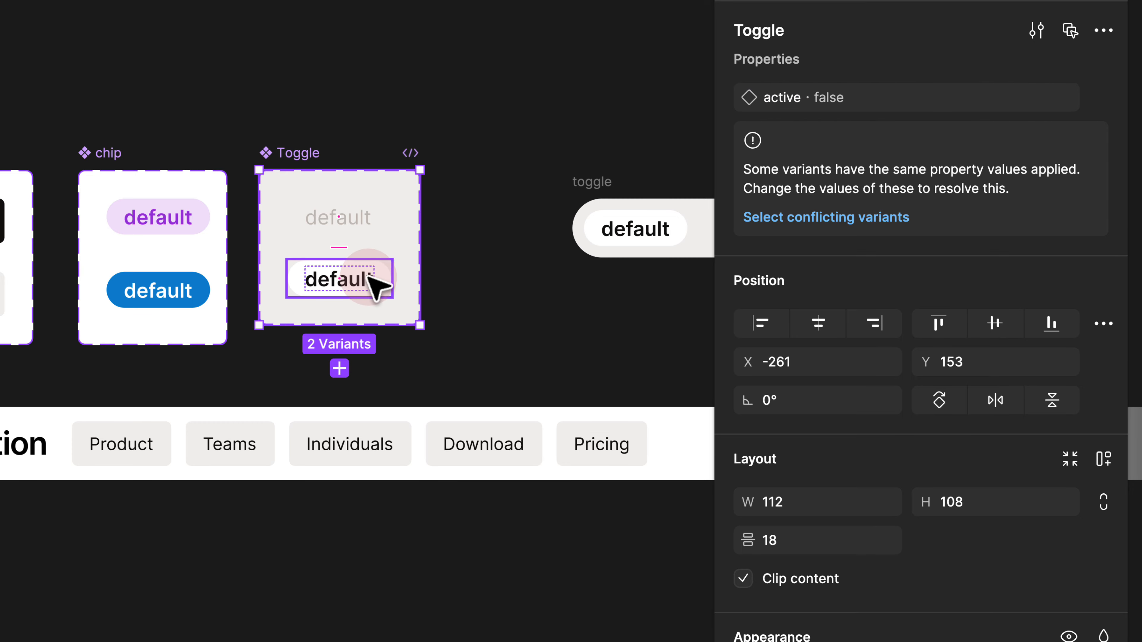
{"action": "left_click", "coordinate": [375, 286]}
{"action": "left_click", "coordinate": [933, 98]}
{"action": "type", "text": "t"}
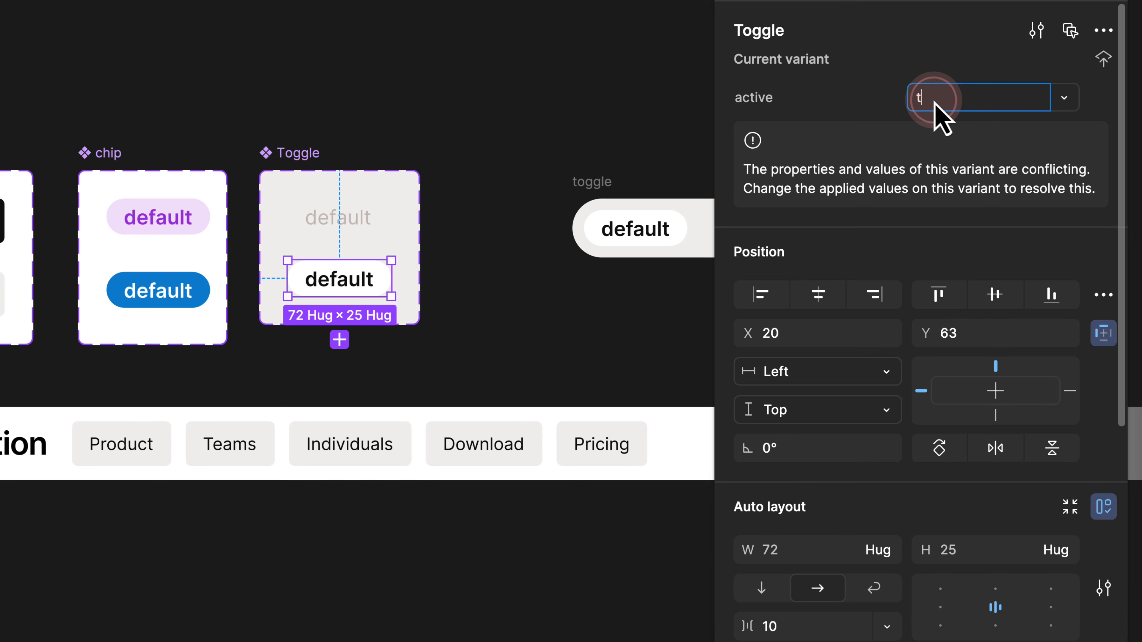
{"action": "type", "text": "rue"}
{"action": "key", "text": "Return"}
{"action": "left_click", "coordinate": [312, 225]}
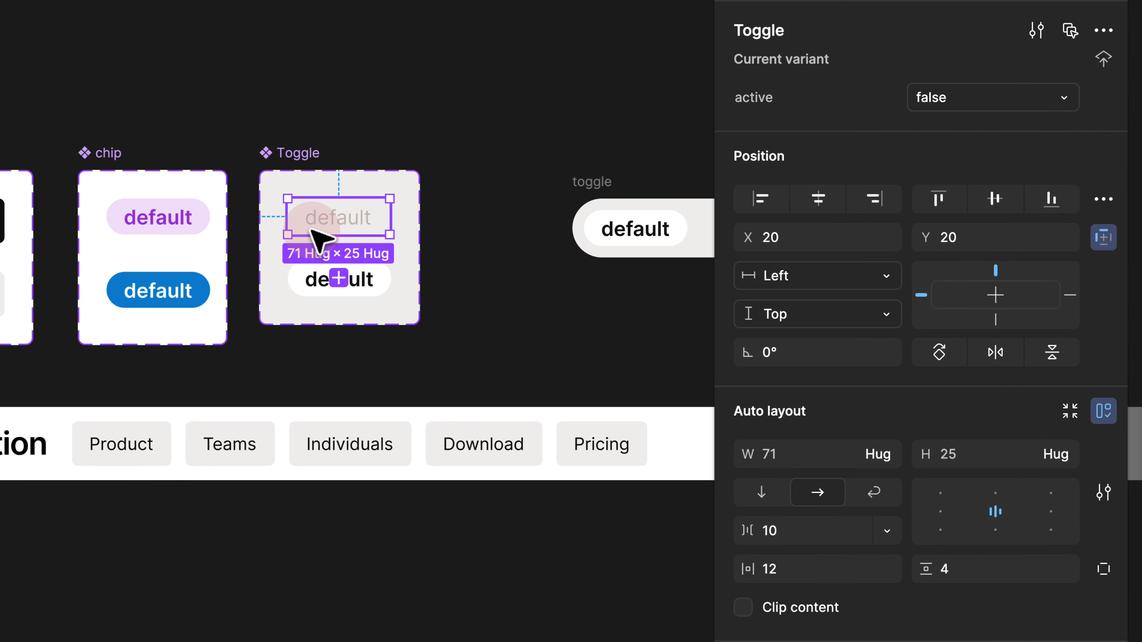
Examine the variant and text properties of the chip component set as a reference for the Toggle set.
{"action": "left_click", "coordinate": [185, 215]}
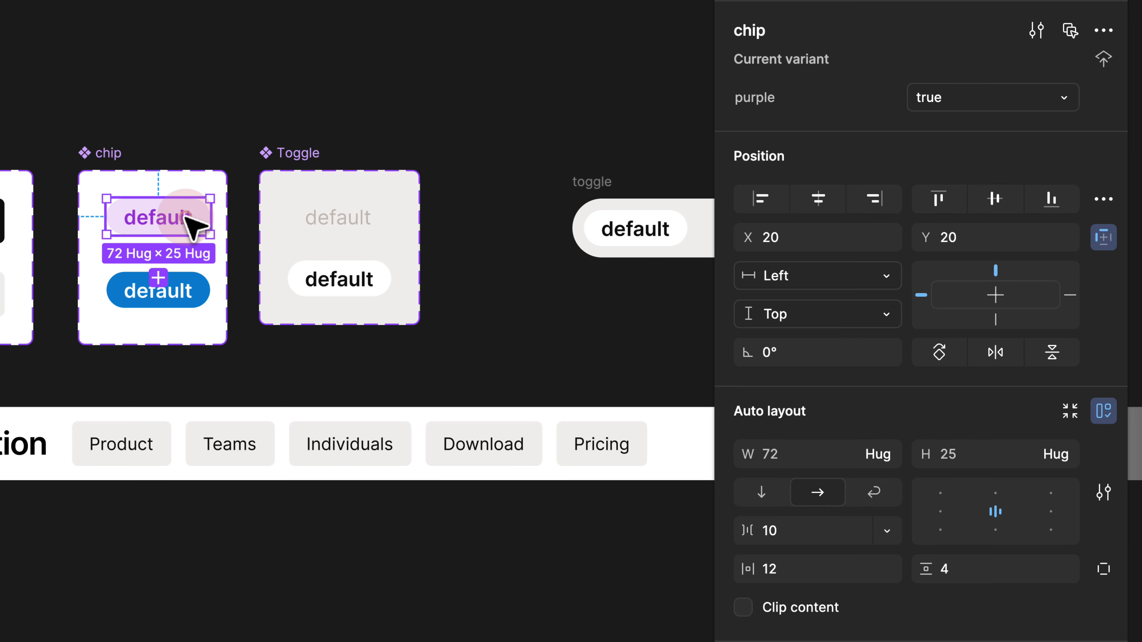
{"action": "left_click", "coordinate": [108, 153]}
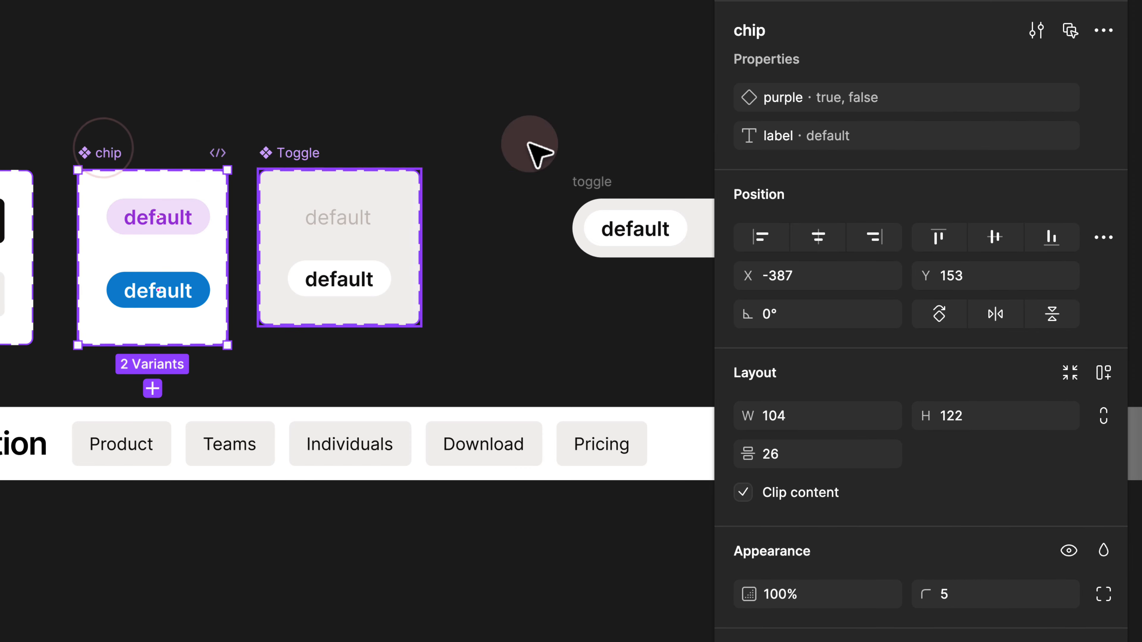
{"action": "left_click", "coordinate": [775, 144]}
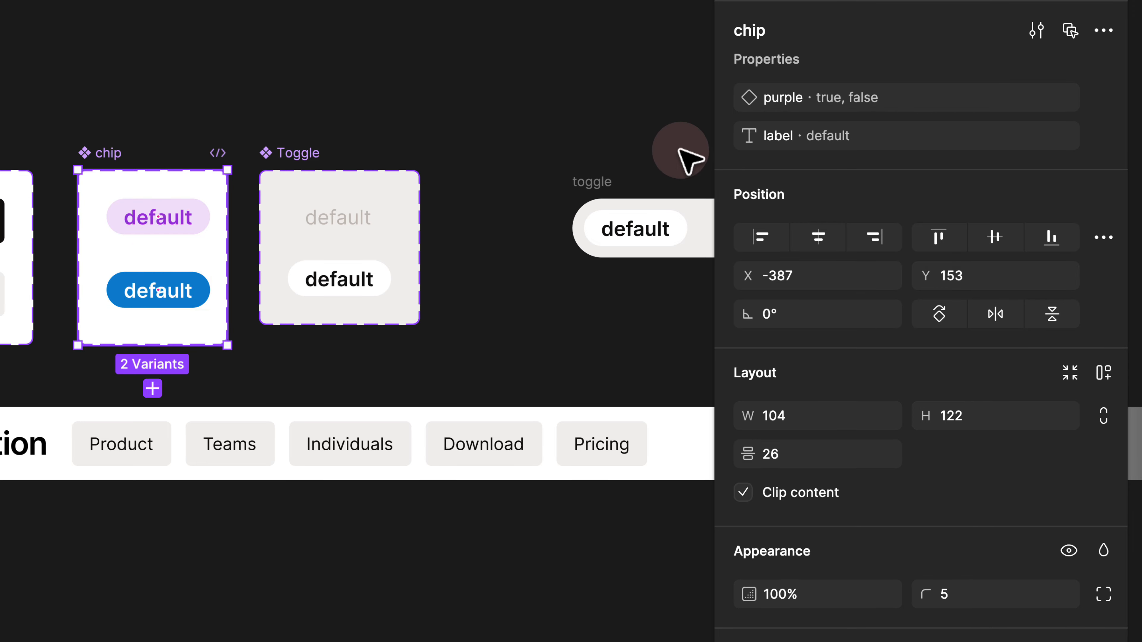
{"action": "double_click", "coordinate": [777, 138]}
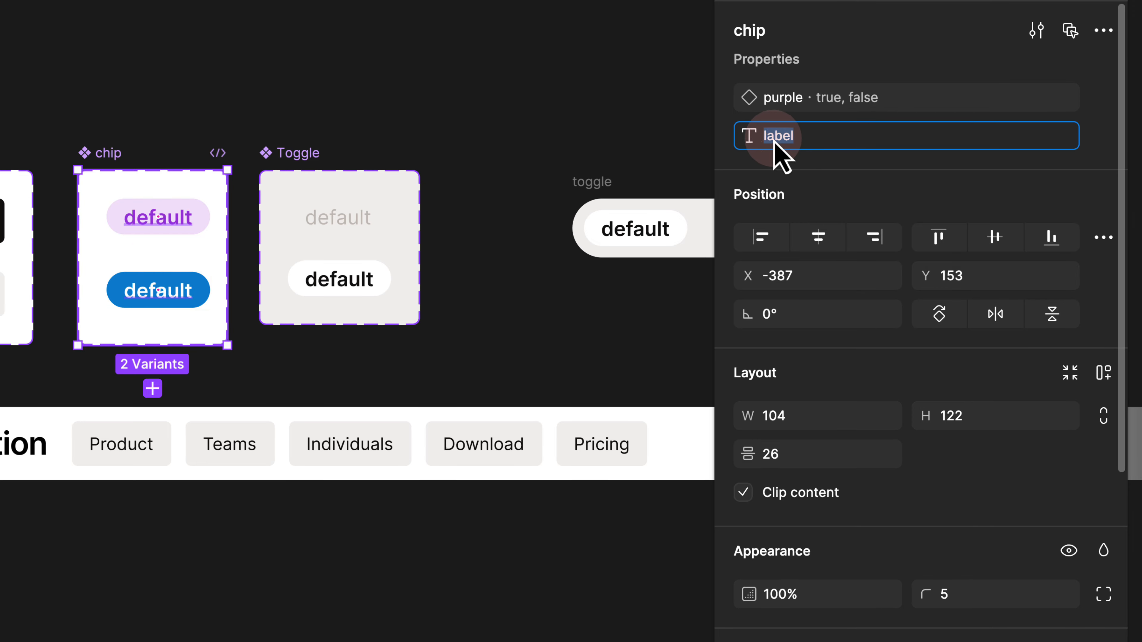
Add a text property named "label" with the value "default" to the Toggle component set.
{"action": "left_click", "coordinate": [302, 158]}
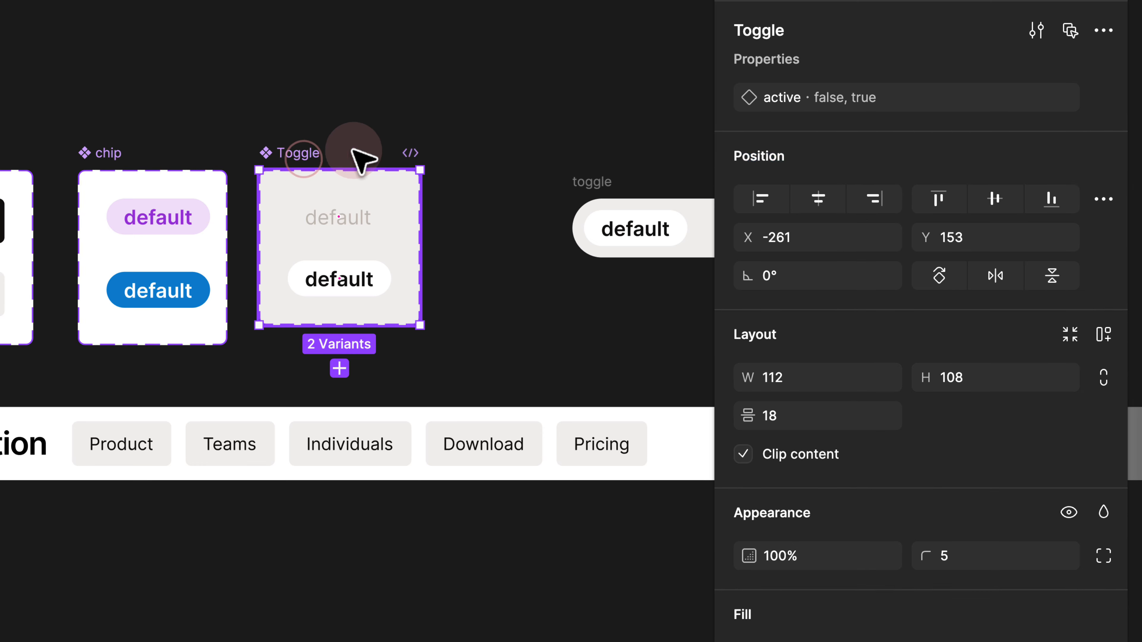
{"action": "left_click", "coordinate": [1104, 59]}
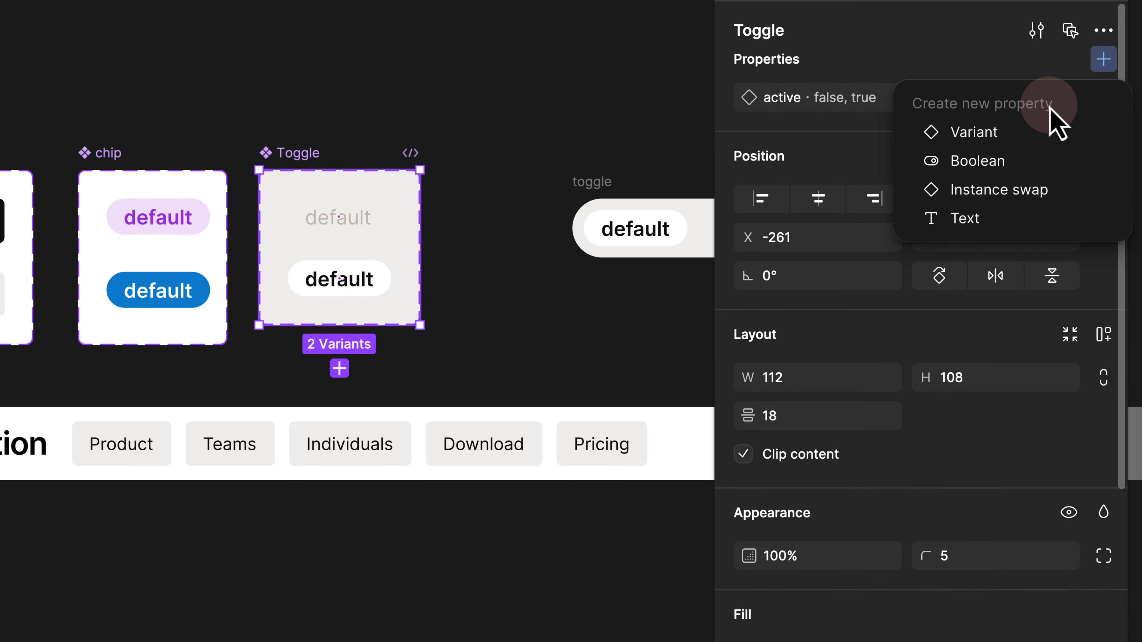
{"action": "left_click", "coordinate": [966, 220]}
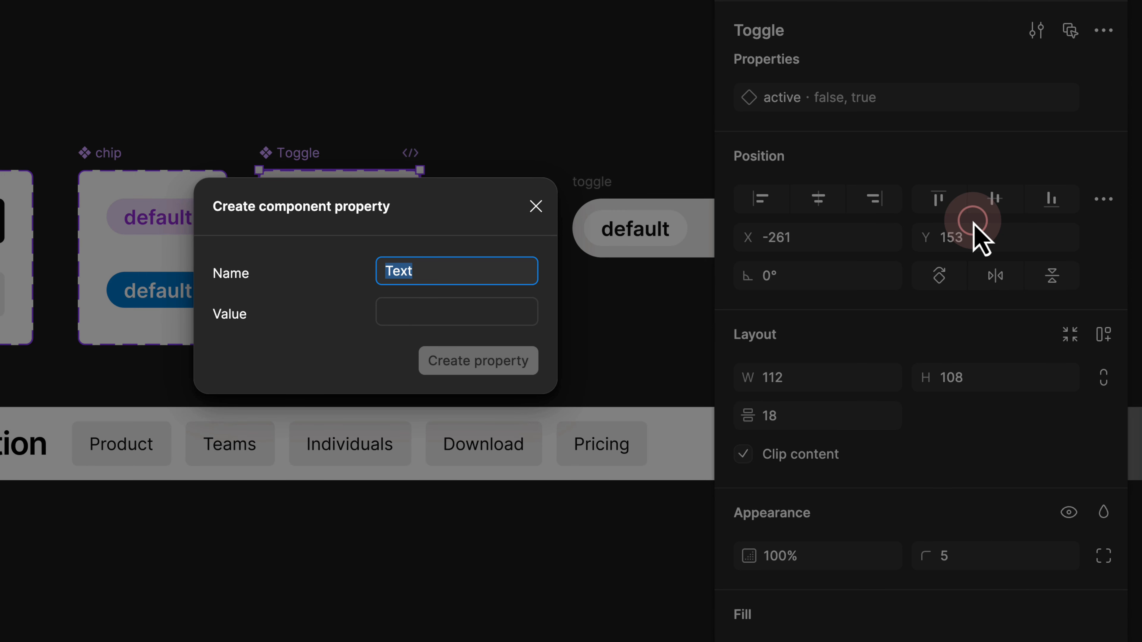
{"action": "double_click", "coordinate": [414, 281]}
{"action": "type", "text": "label"}
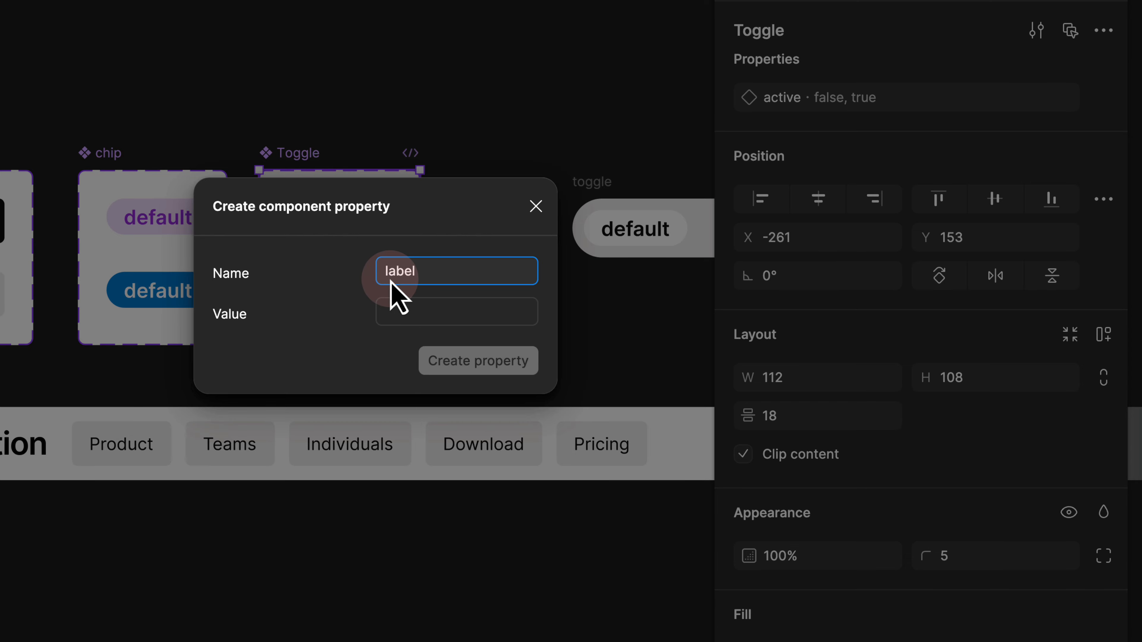
{"action": "left_click", "coordinate": [417, 314]}
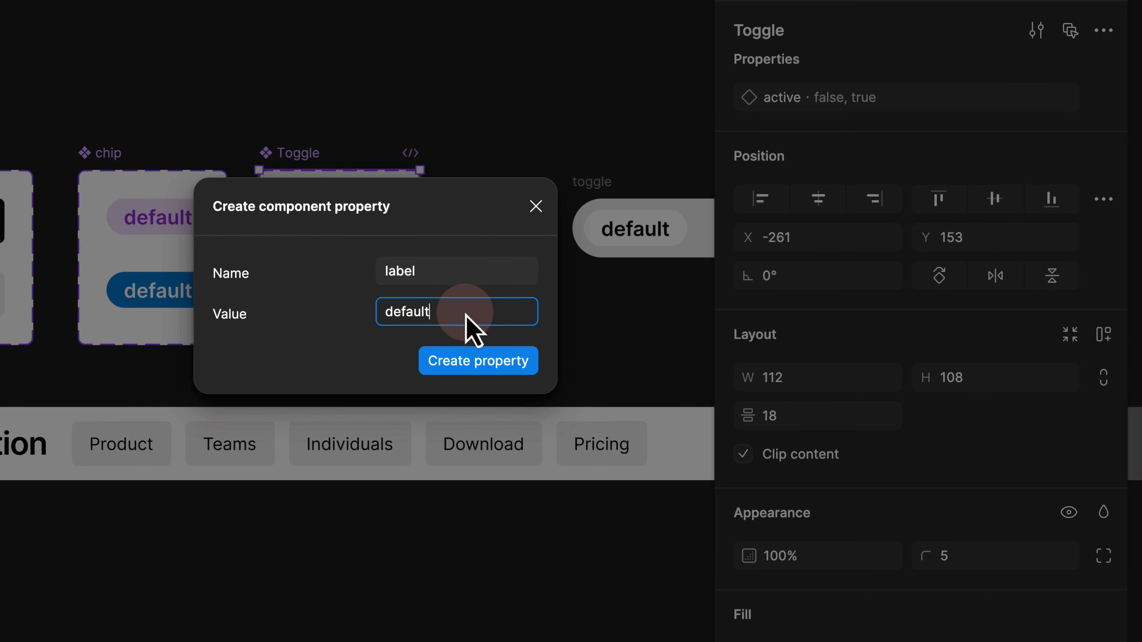
{"action": "left_click", "coordinate": [464, 360]}
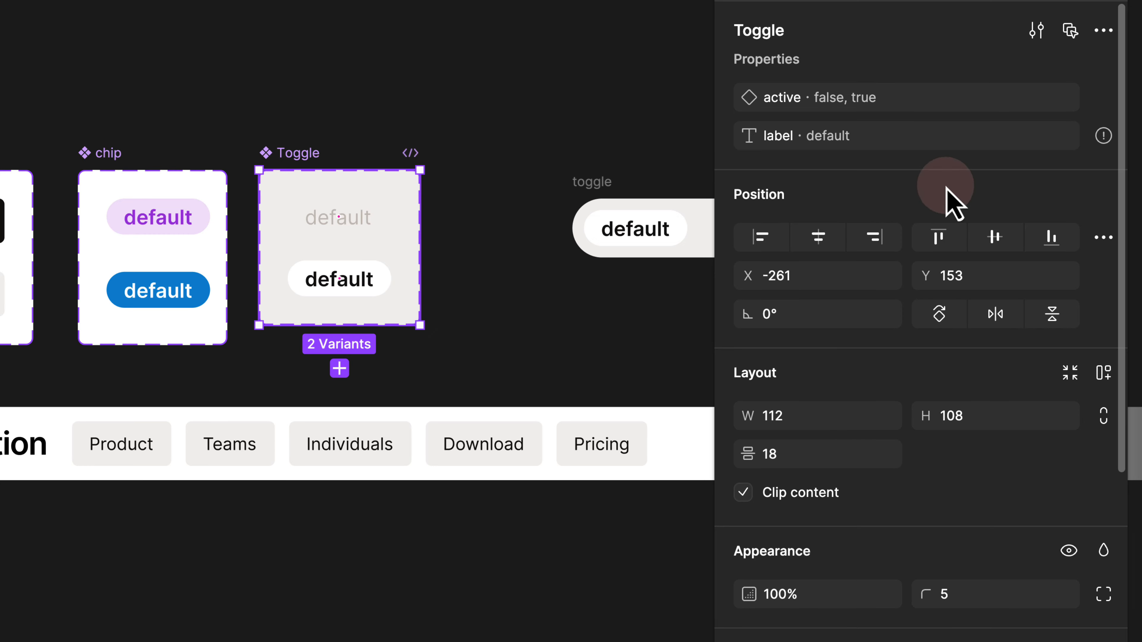
Link the text layers of both Toggle variants to the label property.
{"action": "mouse_move", "coordinate": [1107, 143]}
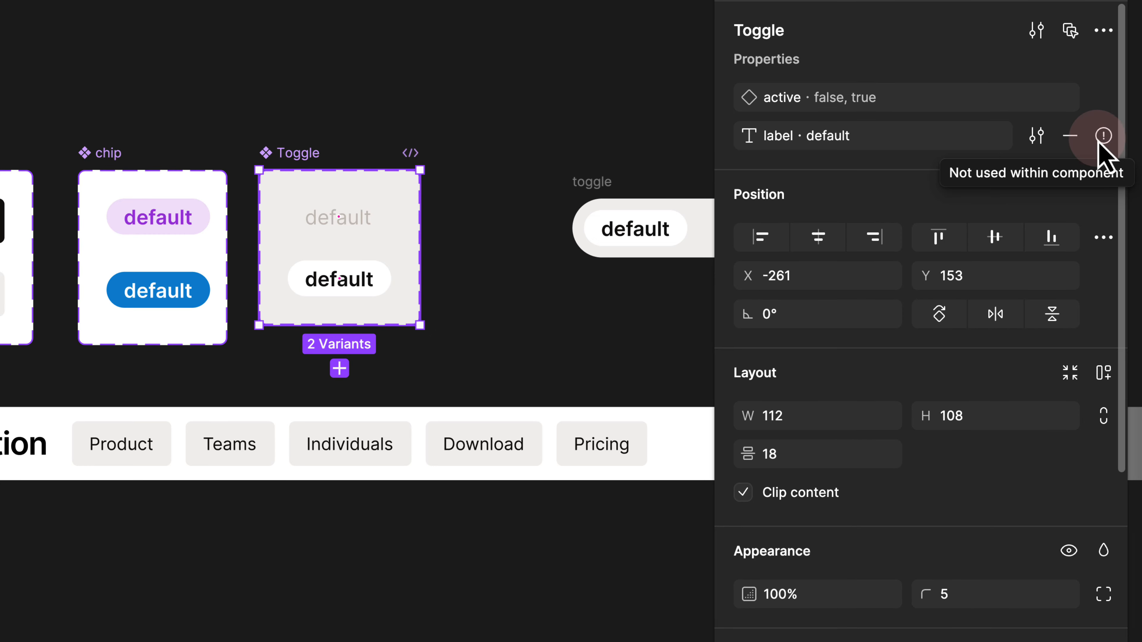
{"action": "double_click", "coordinate": [351, 217]}
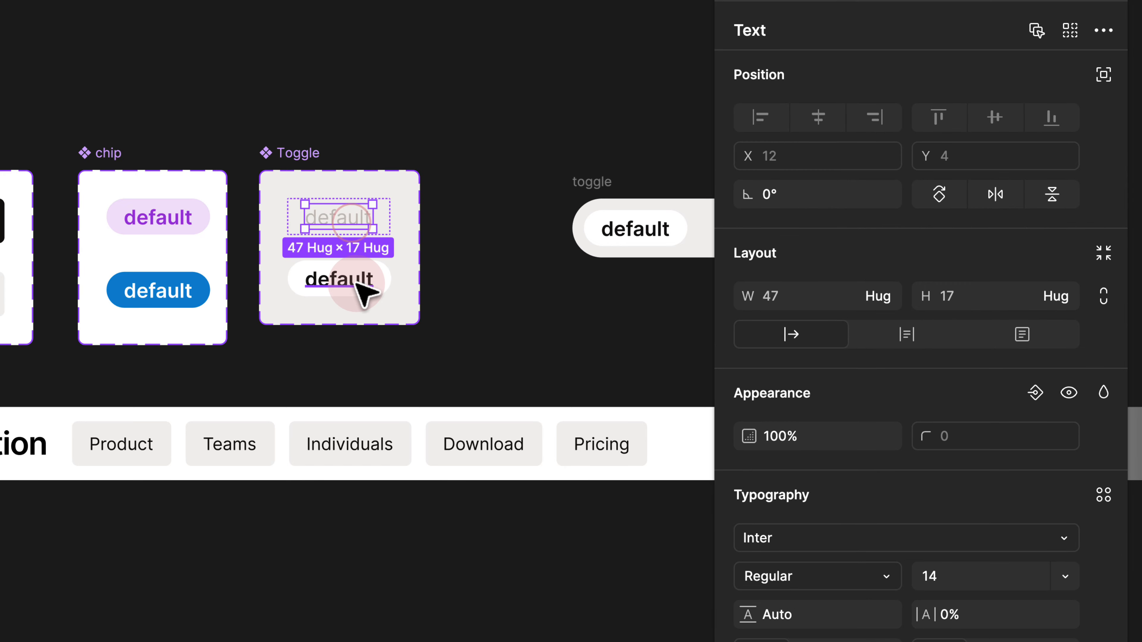
{"action": "left_click", "coordinate": [357, 287], "text": "shift"}
{"action": "scroll", "coordinate": [904, 344], "scroll_direction": "down", "scroll_amount": 4}
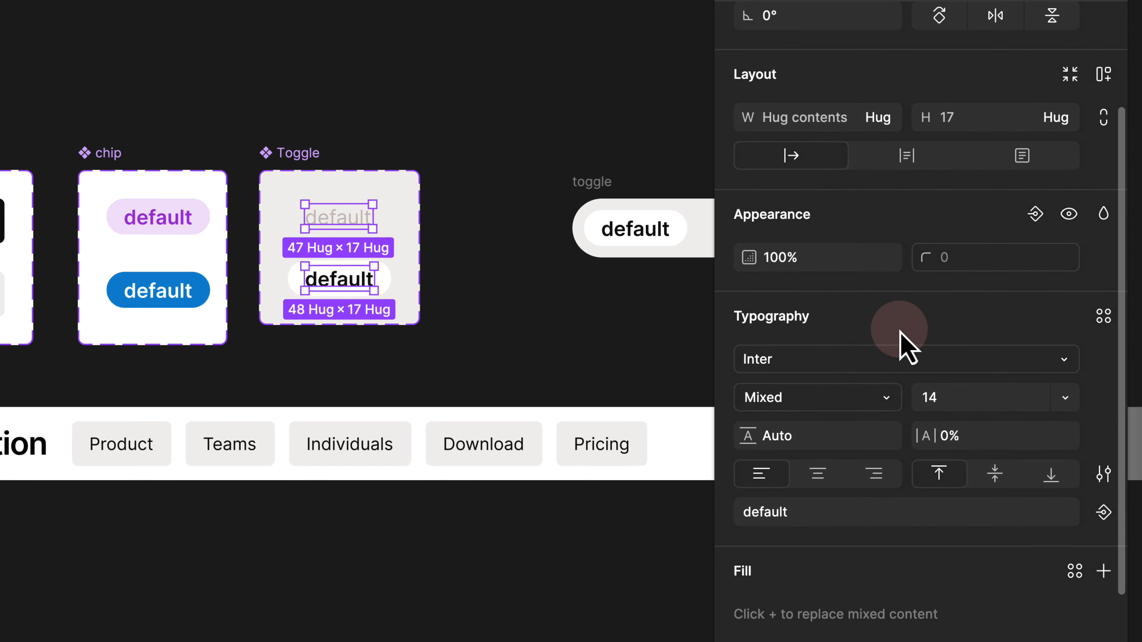
{"action": "scroll", "coordinate": [904, 344], "scroll_direction": "down", "scroll_amount": 1}
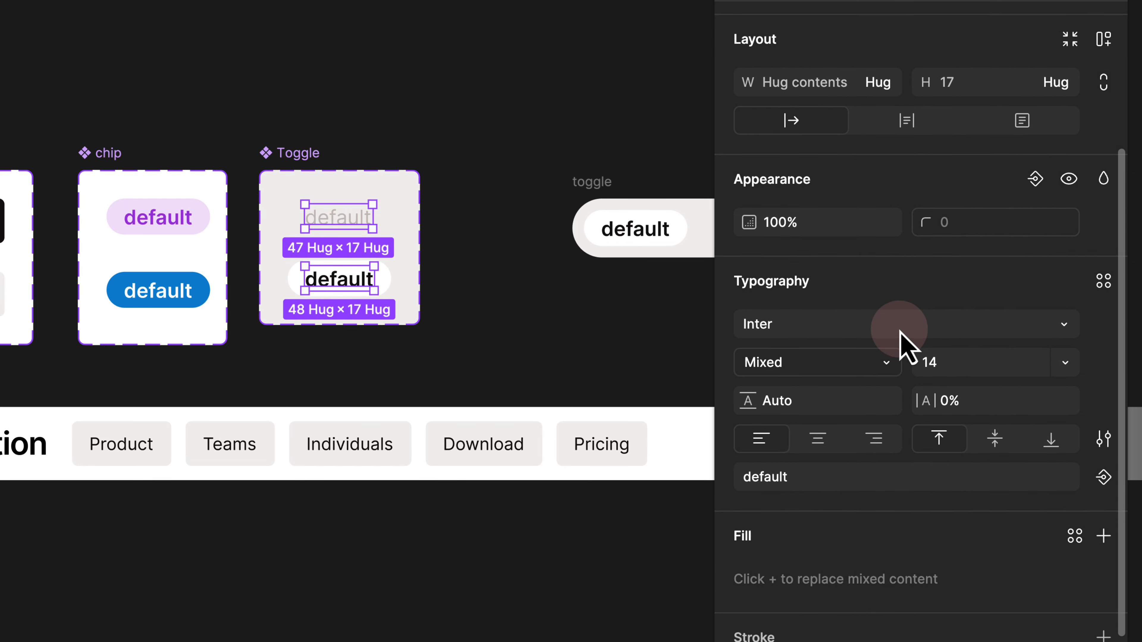
{"action": "left_click", "coordinate": [1104, 478]}
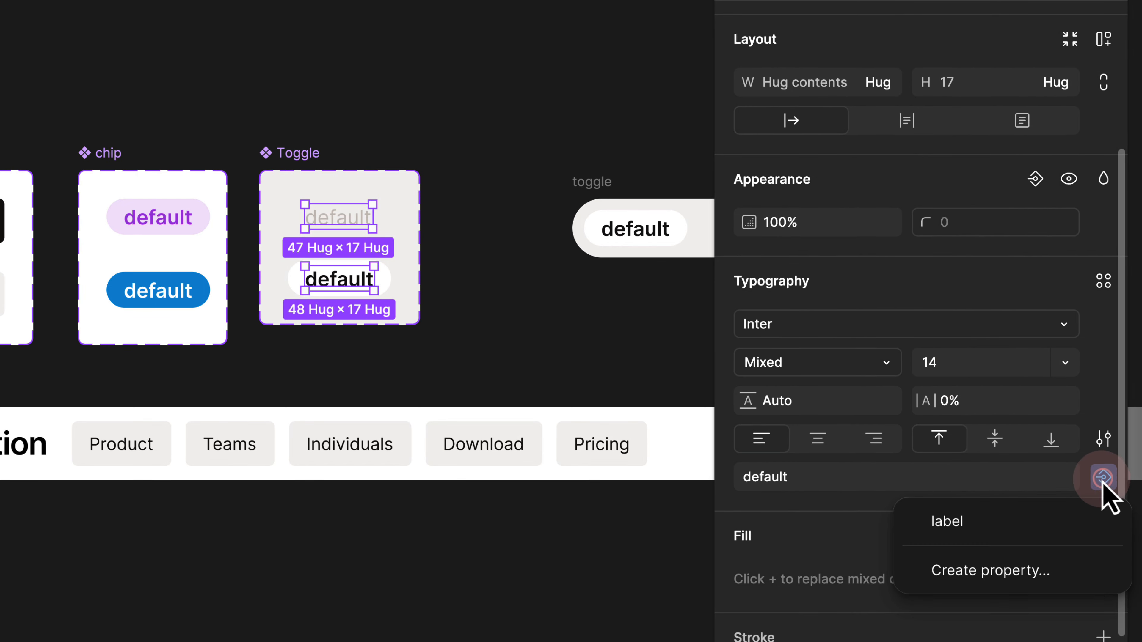
{"action": "left_click", "coordinate": [979, 521]}
{"action": "left_click", "coordinate": [774, 486]}
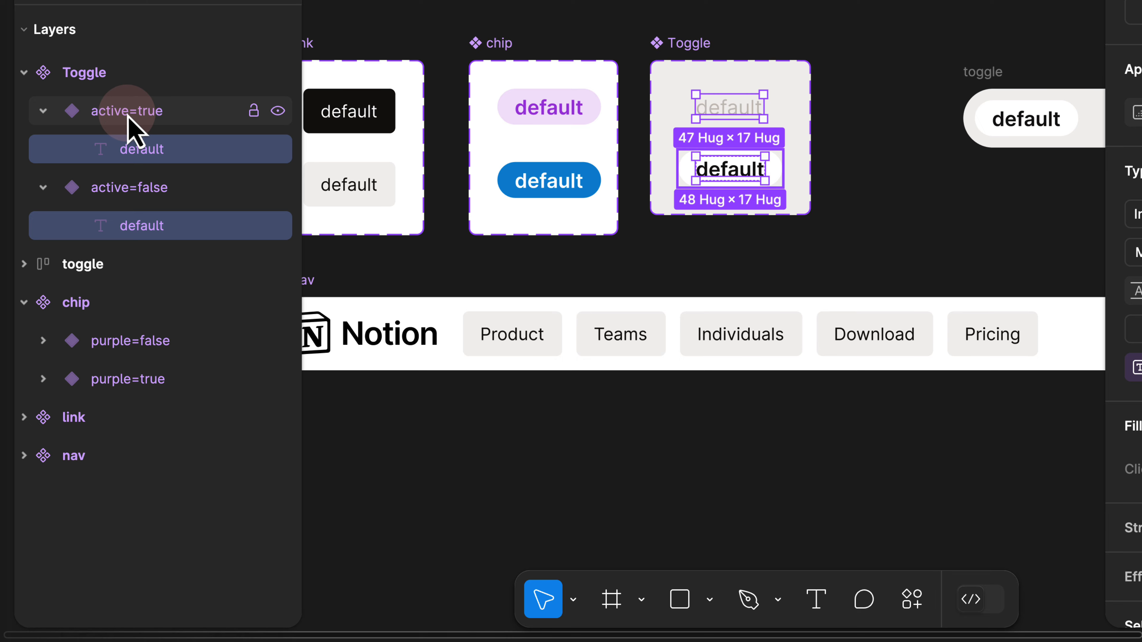
Review the variant layer names in the Toggle, chip and link component sets, and collapse all layers.
{"action": "left_click", "coordinate": [102, 81]}
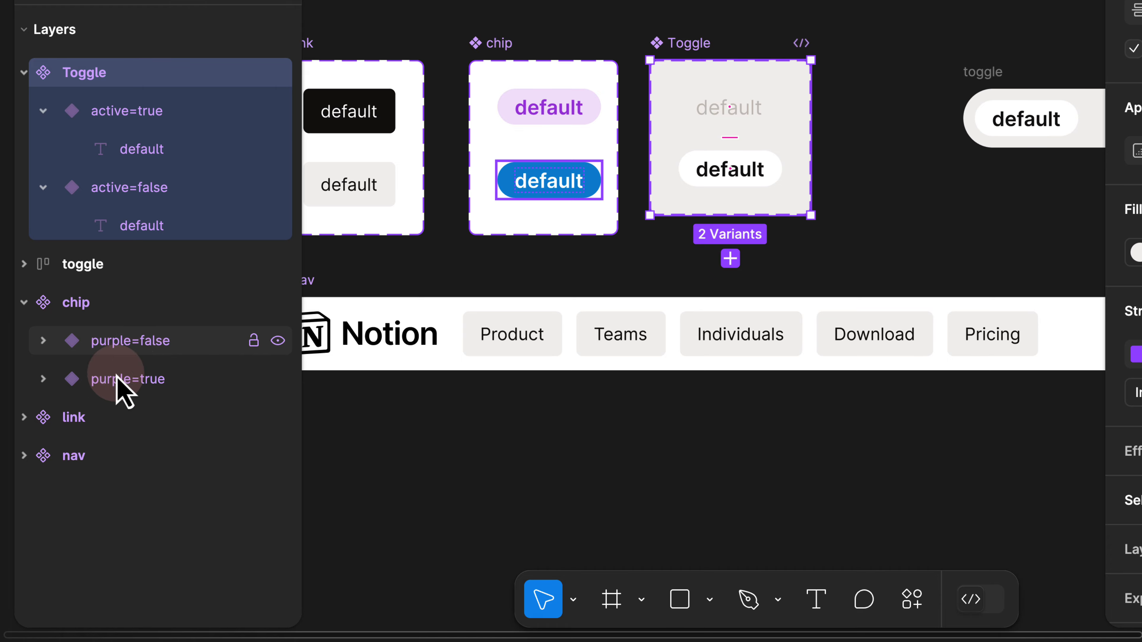
{"action": "left_click", "coordinate": [24, 418]}
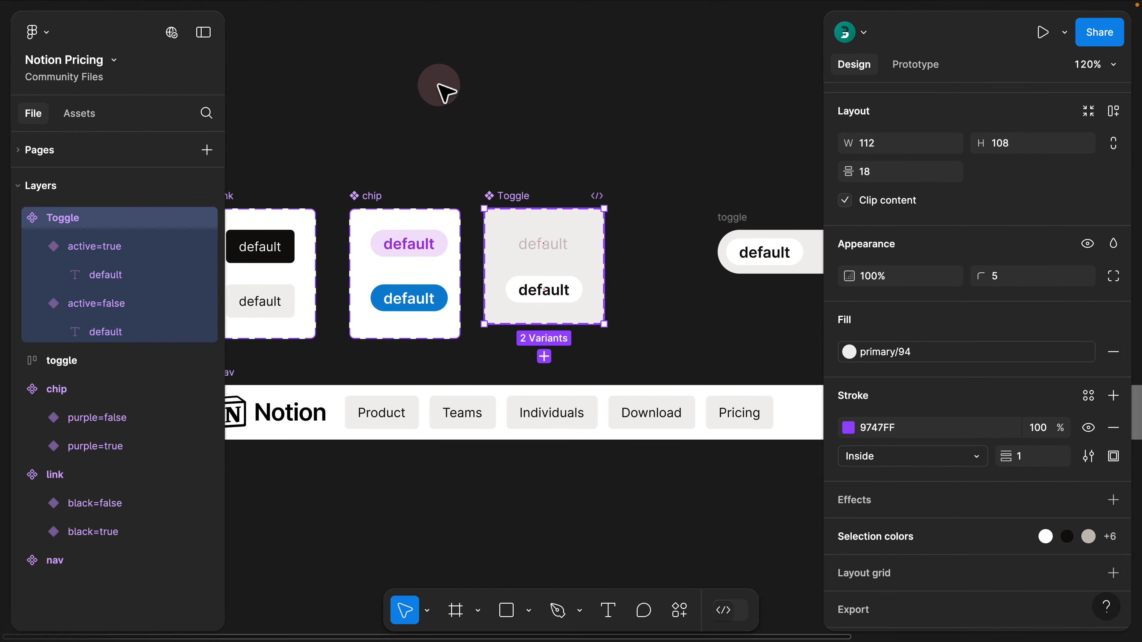
{"action": "key", "text": "alt+l"}
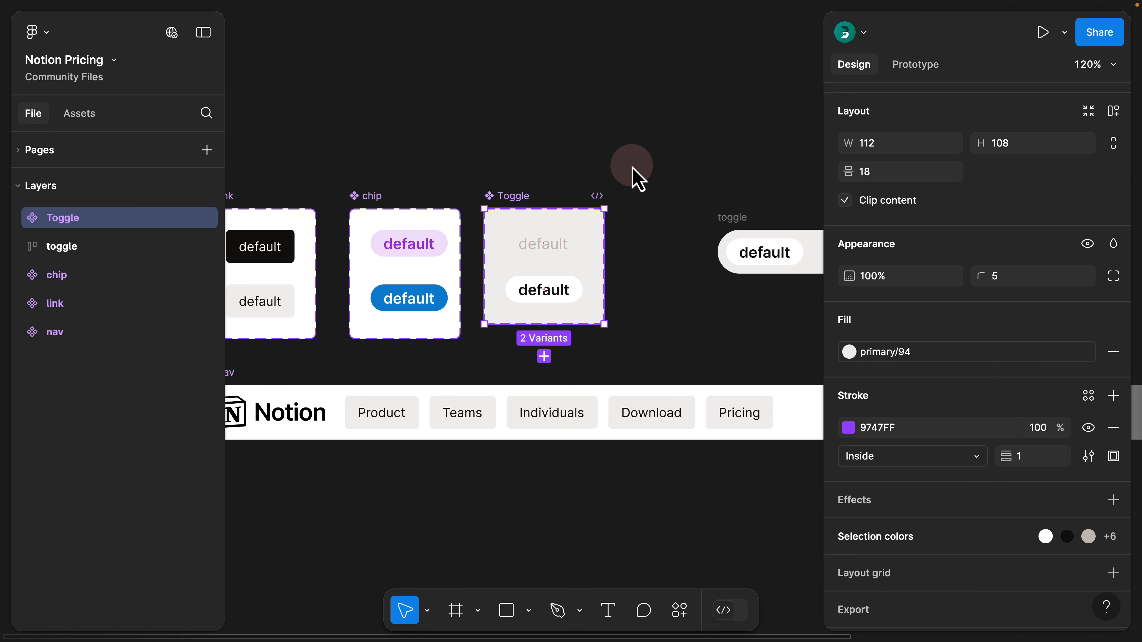
Replace the white chip in the toggle frame with an instance of the white Toggle variant.
{"action": "left_click", "coordinate": [635, 179]}
{"action": "left_click_drag", "start_coordinate": [663, 184], "coordinate": [451, 173]}
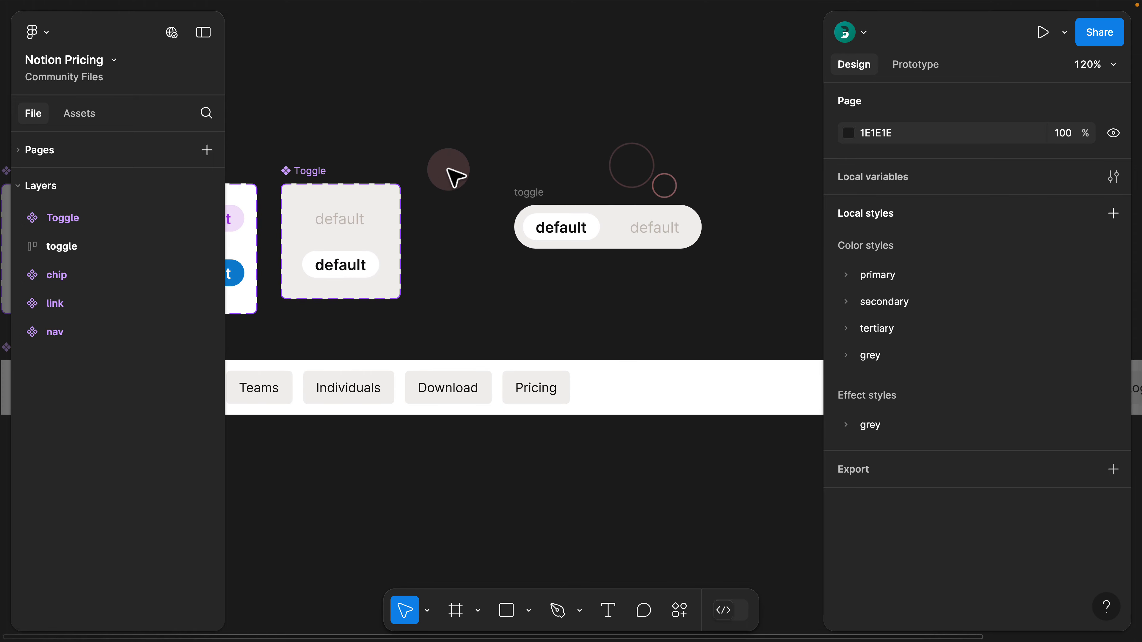
{"action": "left_click_drag", "start_coordinate": [341, 266], "coordinate": [603, 301]}
{"action": "key", "text": "super+x"}
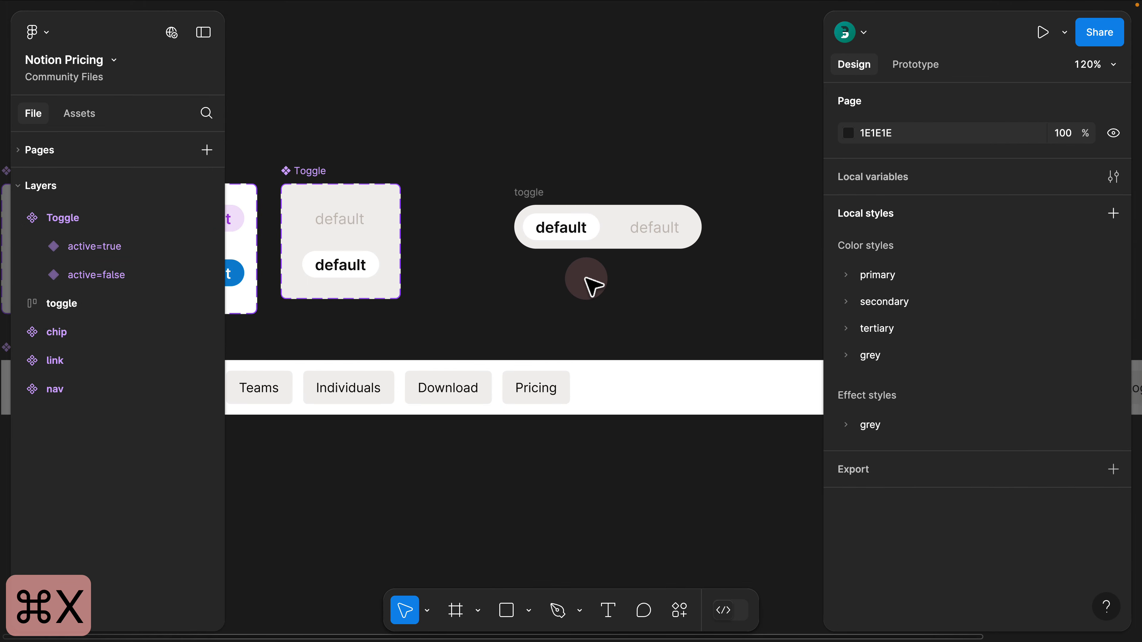
{"action": "left_click", "coordinate": [558, 229]}
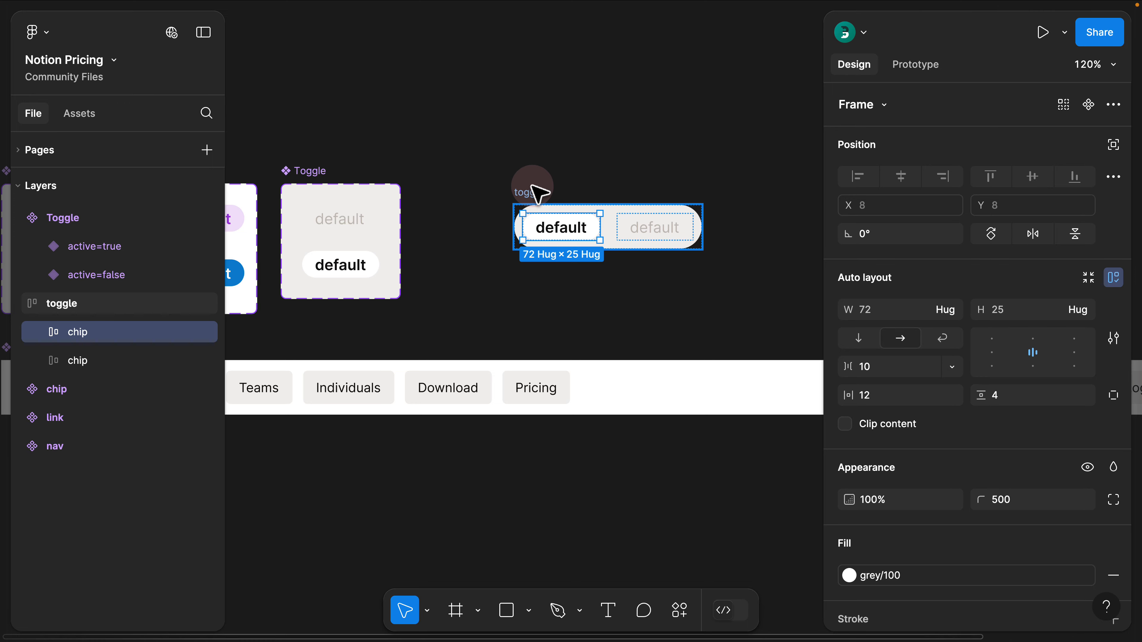
{"action": "key", "text": "super+shift+r"}
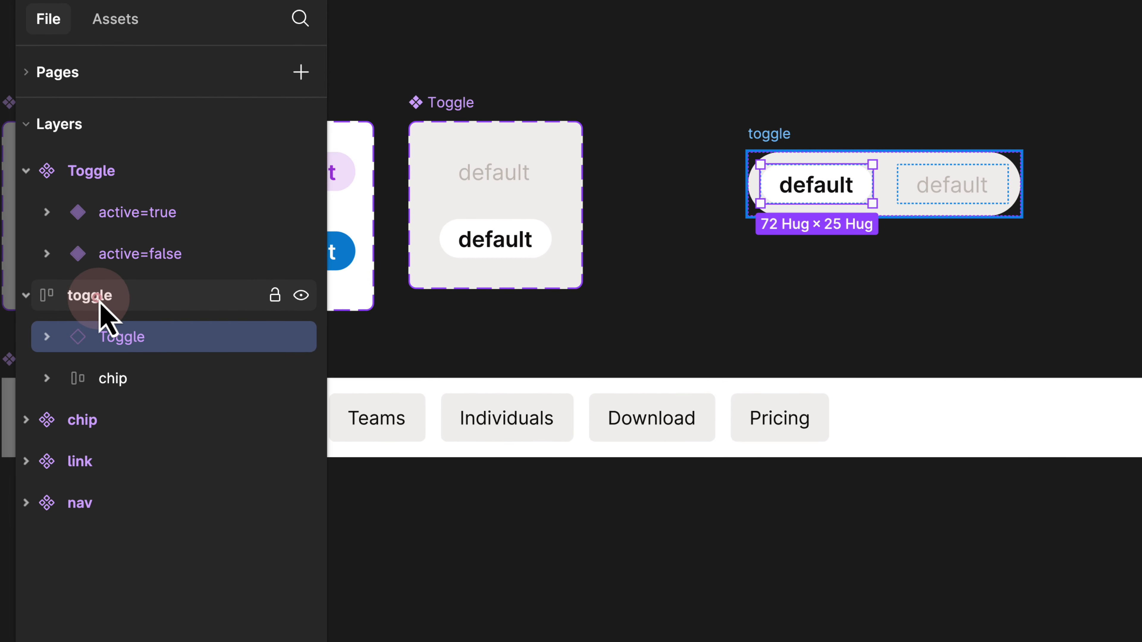
Delete the remaining grey chip from the toggle frame and duplicate the Toggle instance inside it.
{"action": "left_click", "coordinate": [70, 309]}
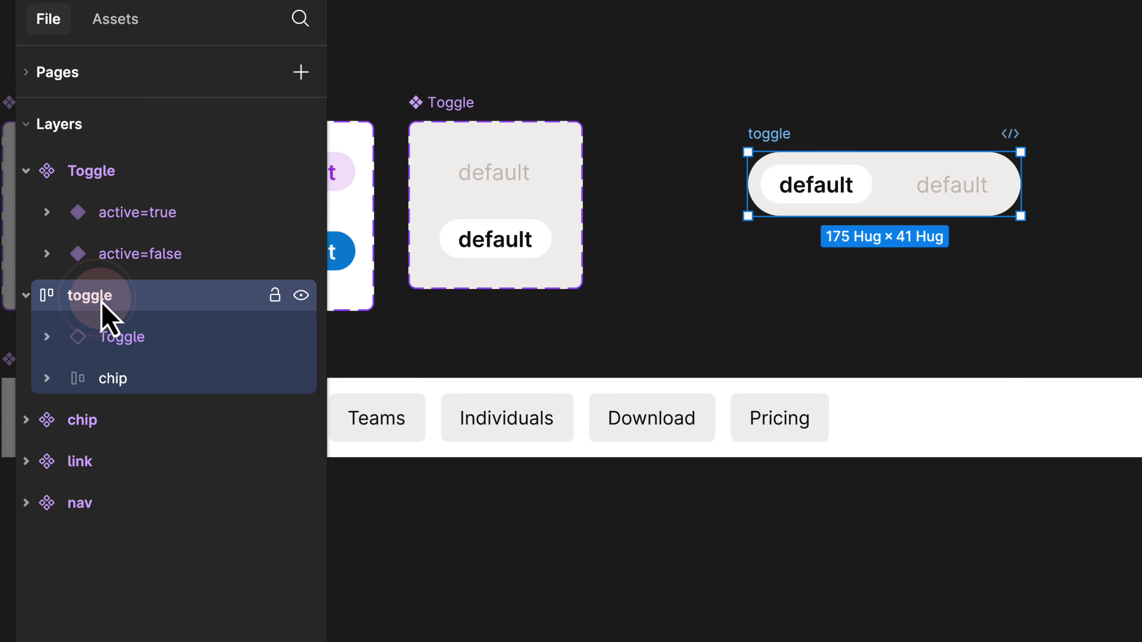
{"action": "left_click", "coordinate": [118, 338]}
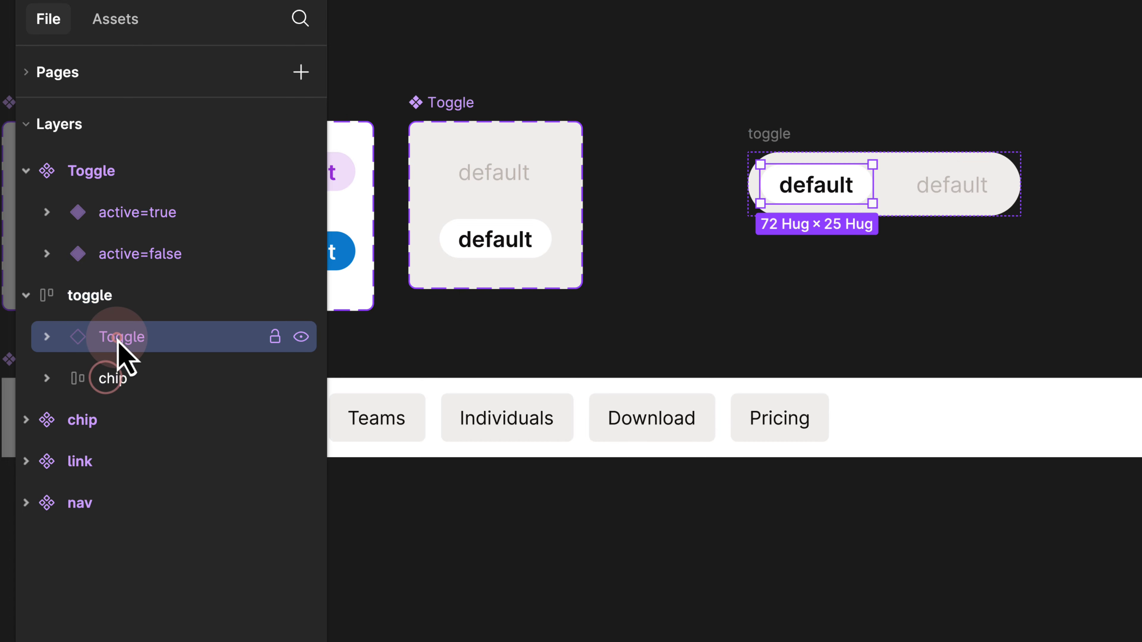
{"action": "left_click", "coordinate": [113, 377]}
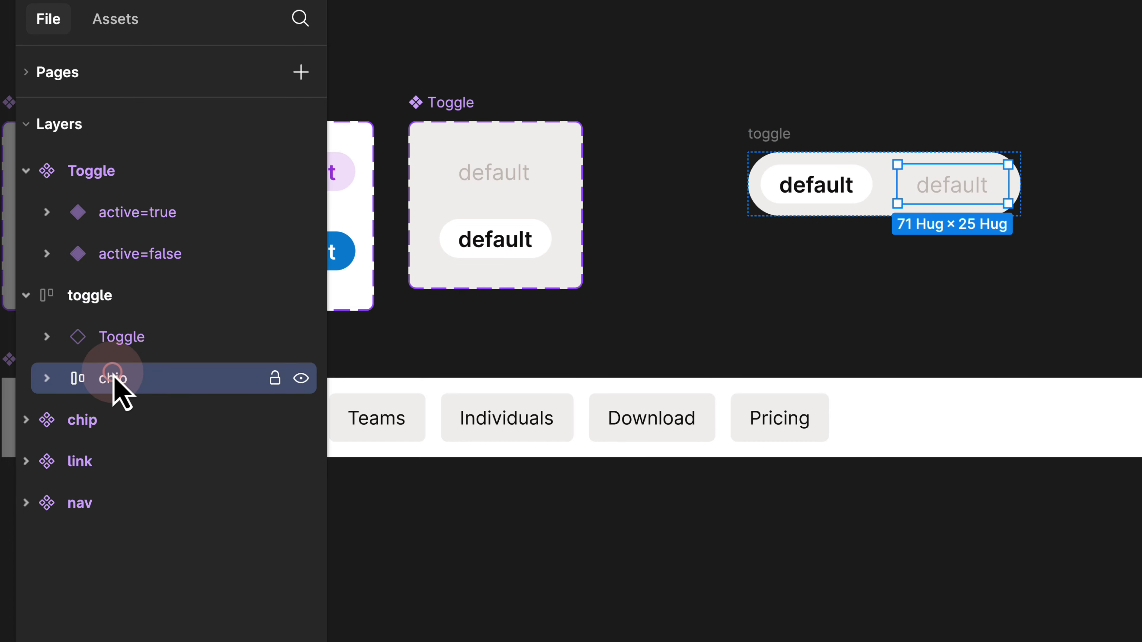
{"action": "key", "text": "BackSpace"}
{"action": "left_click", "coordinate": [120, 338]}
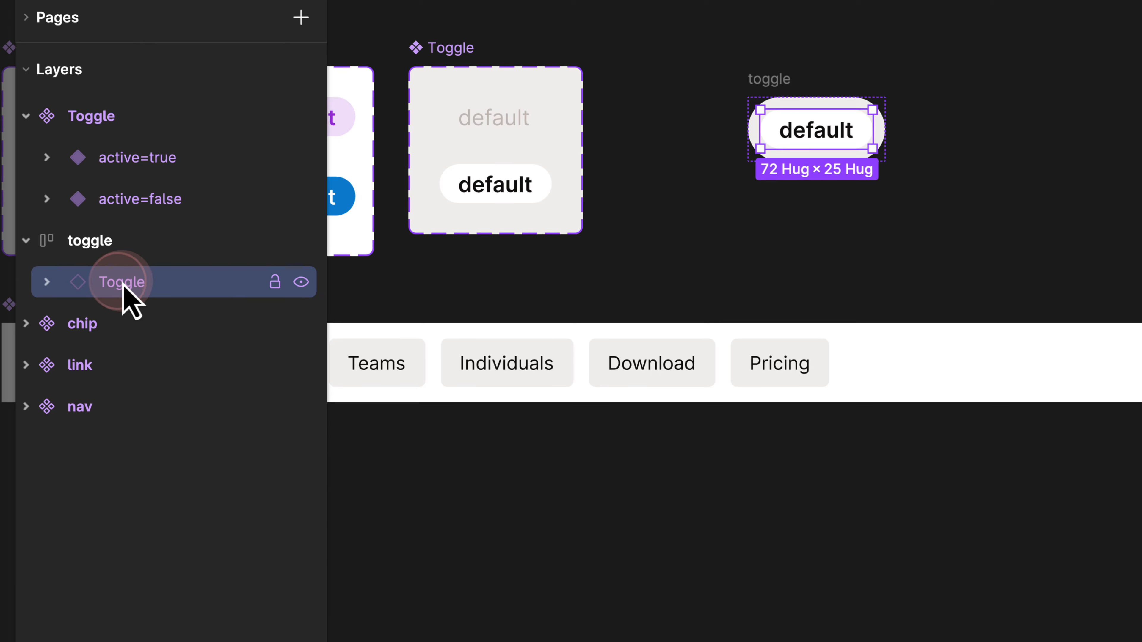
{"action": "key", "text": "super+d"}
{"action": "left_click", "coordinate": [987, 135]}
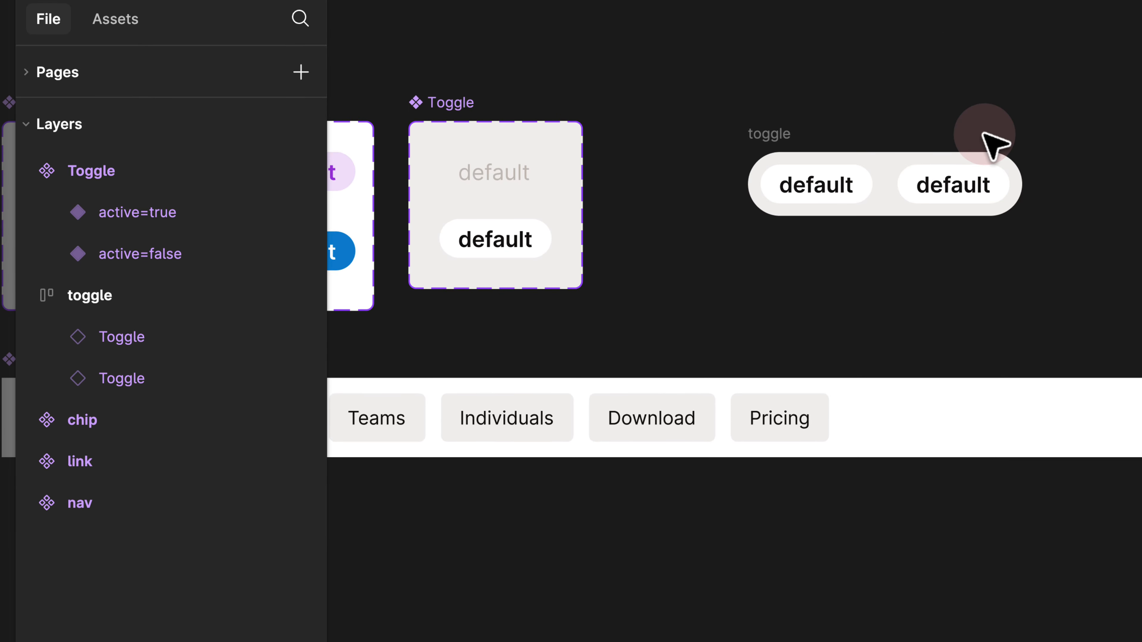
Switch off the active property on the first Toggle instance in the toggle frame and select the second instance.
{"action": "scroll", "coordinate": [983, 134], "scroll_direction": "up", "scroll_amount": 3}
{"action": "scroll", "coordinate": [989, 135], "scroll_direction": "up", "scroll_amount": 2}
{"action": "scroll", "coordinate": [854, 139], "scroll_direction": "right", "scroll_amount": 2}
{"action": "left_click", "coordinate": [547, 147]}
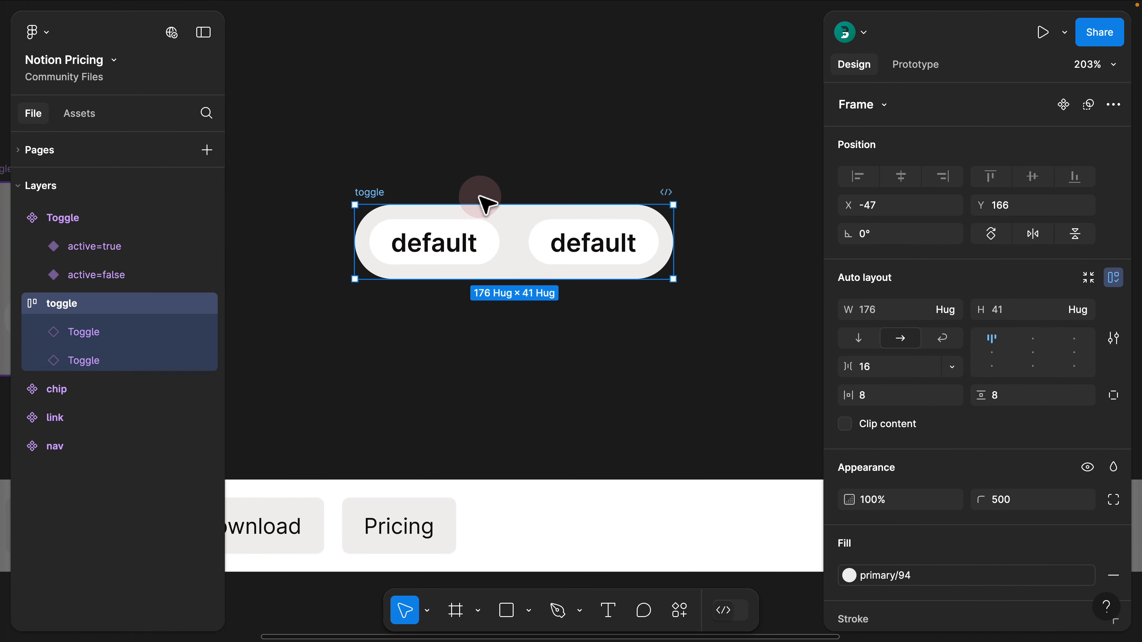
{"action": "left_click", "coordinate": [666, 211]}
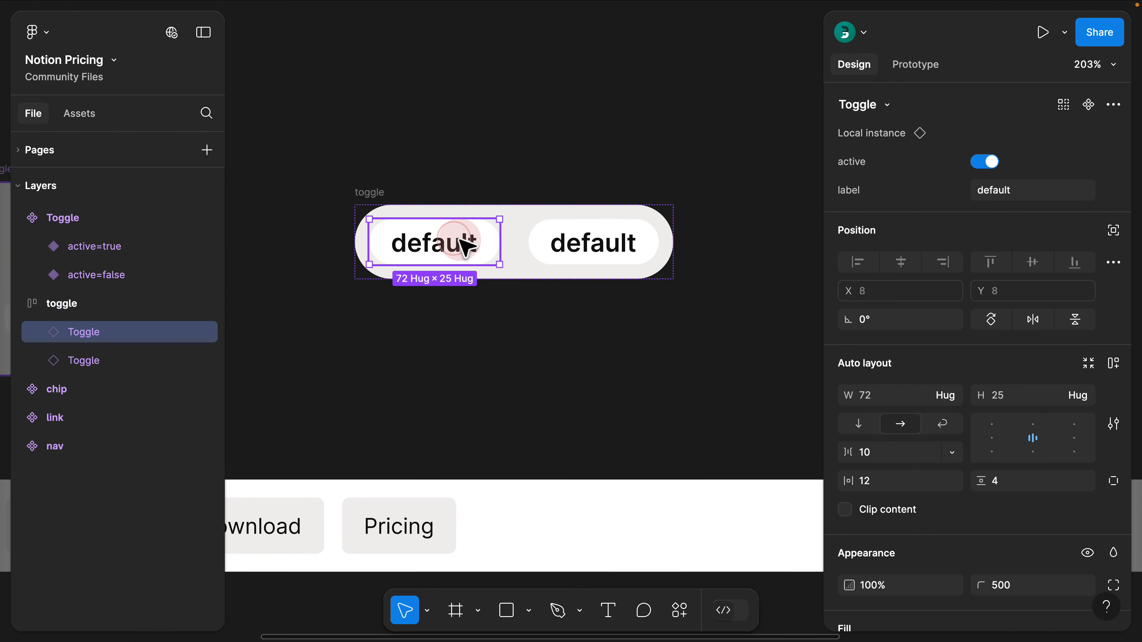
{"action": "left_click", "coordinate": [977, 163]}
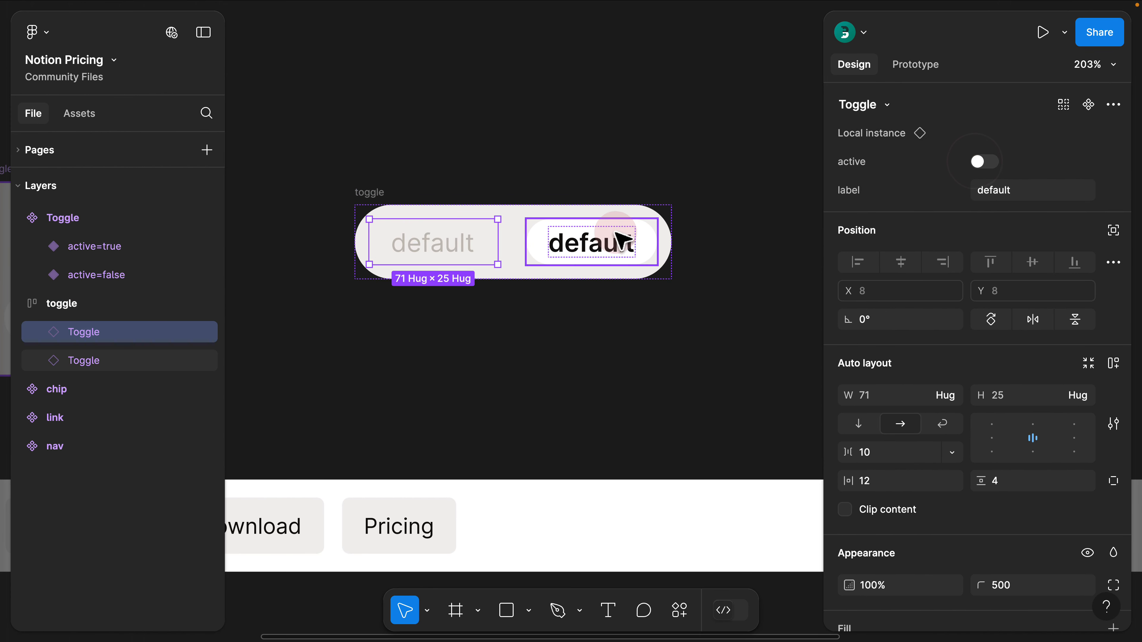
{"action": "left_click", "coordinate": [583, 236]}
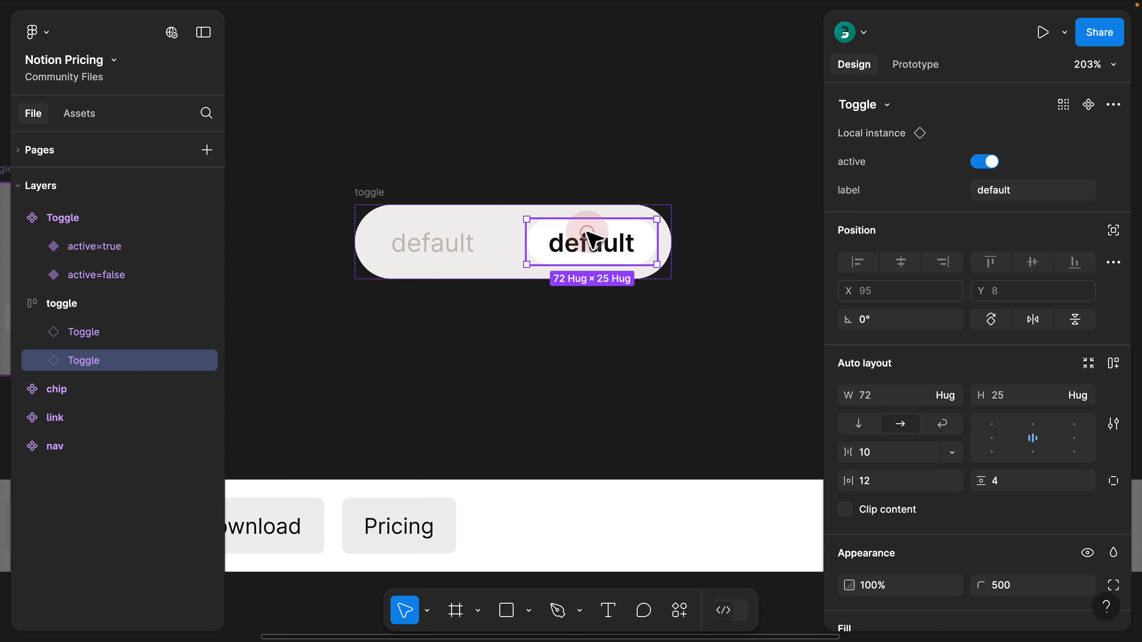
Cut the toggle frame from the Components page and switch to the Website page.
{"action": "left_click", "coordinate": [445, 240]}
{"action": "left_click", "coordinate": [366, 191]}
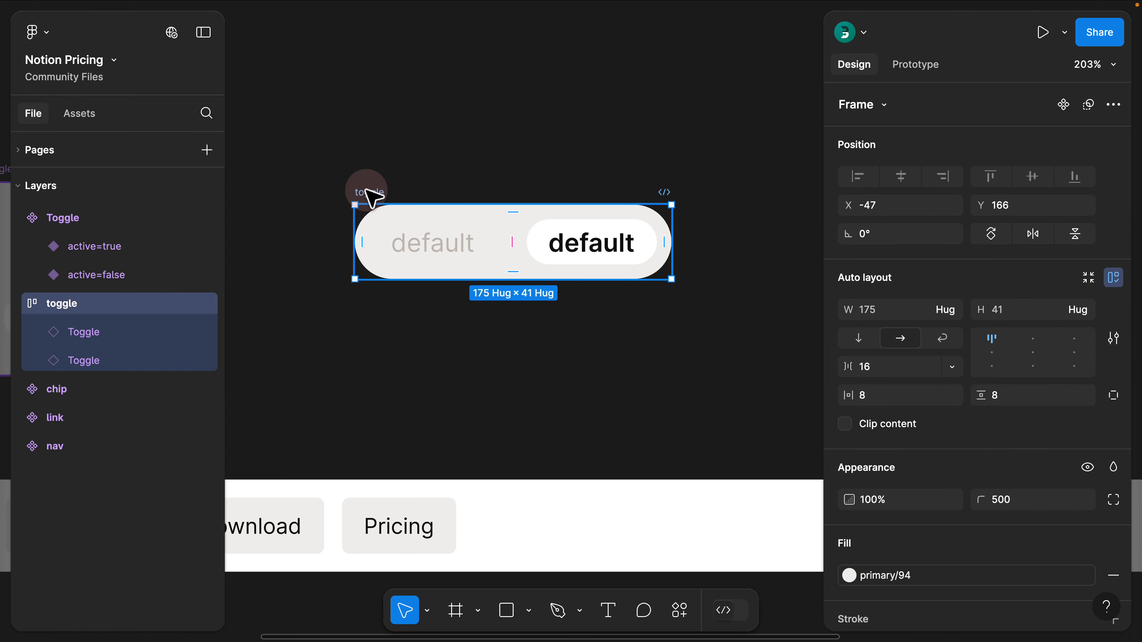
{"action": "key", "text": "super+x"}
{"action": "left_click", "coordinate": [54, 151]}
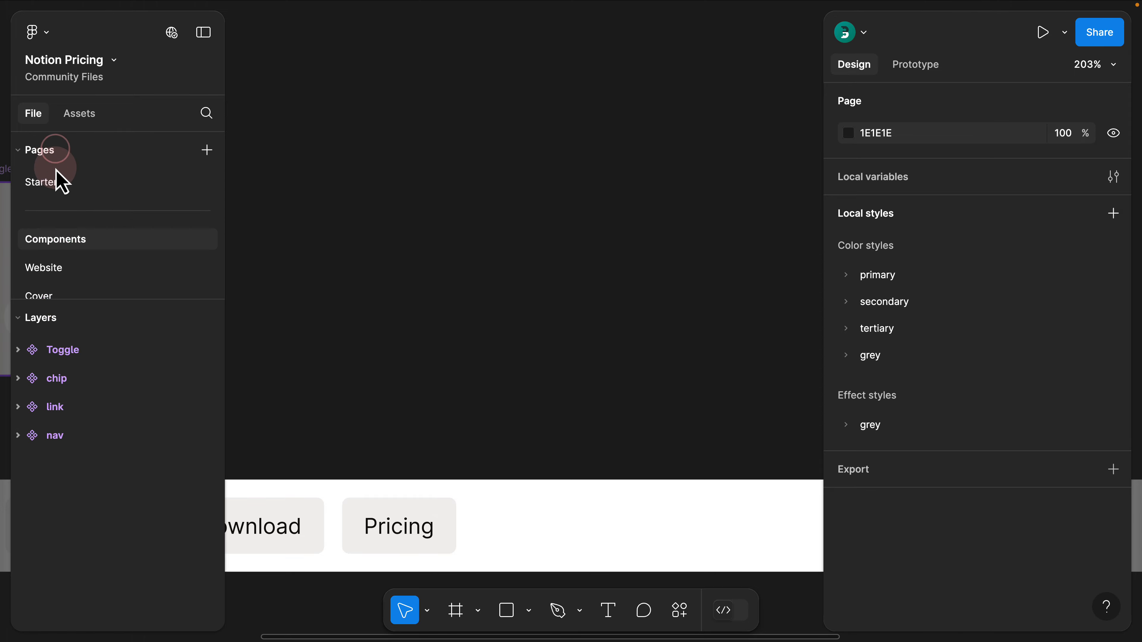
{"action": "left_click", "coordinate": [58, 269]}
{"action": "scroll", "coordinate": [479, 204], "scroll_direction": "down", "scroll_amount": 5}
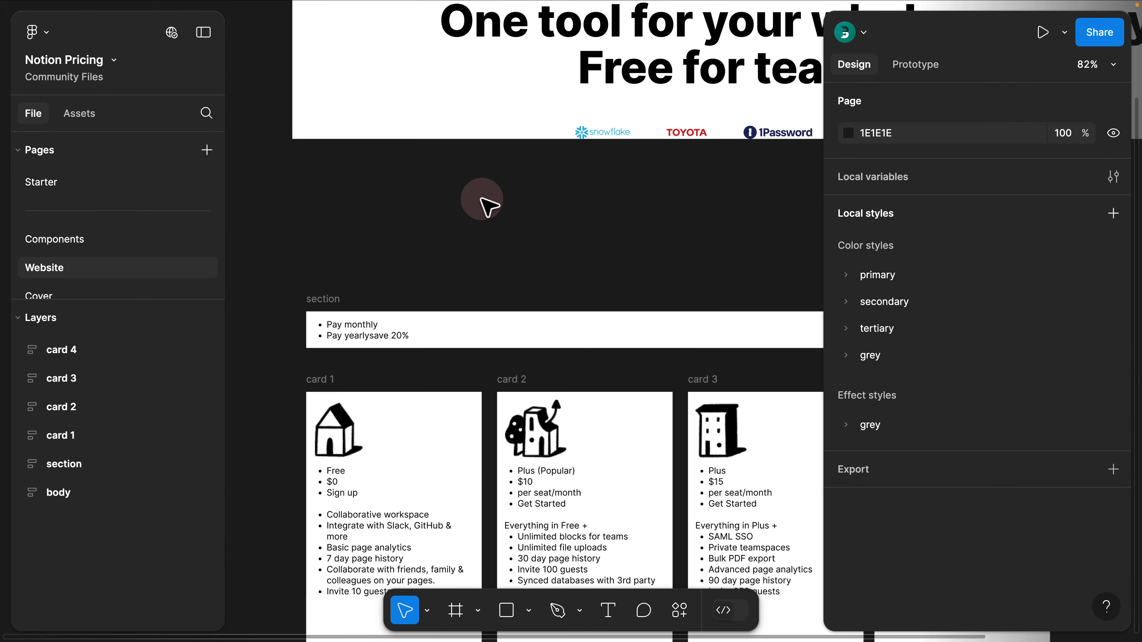
Expand the body frame's layers and duplicate its last section, the one holding the company logos.
{"action": "scroll", "coordinate": [522, 184], "scroll_direction": "up", "scroll_amount": 3}
{"action": "left_click", "coordinate": [238, 70]}
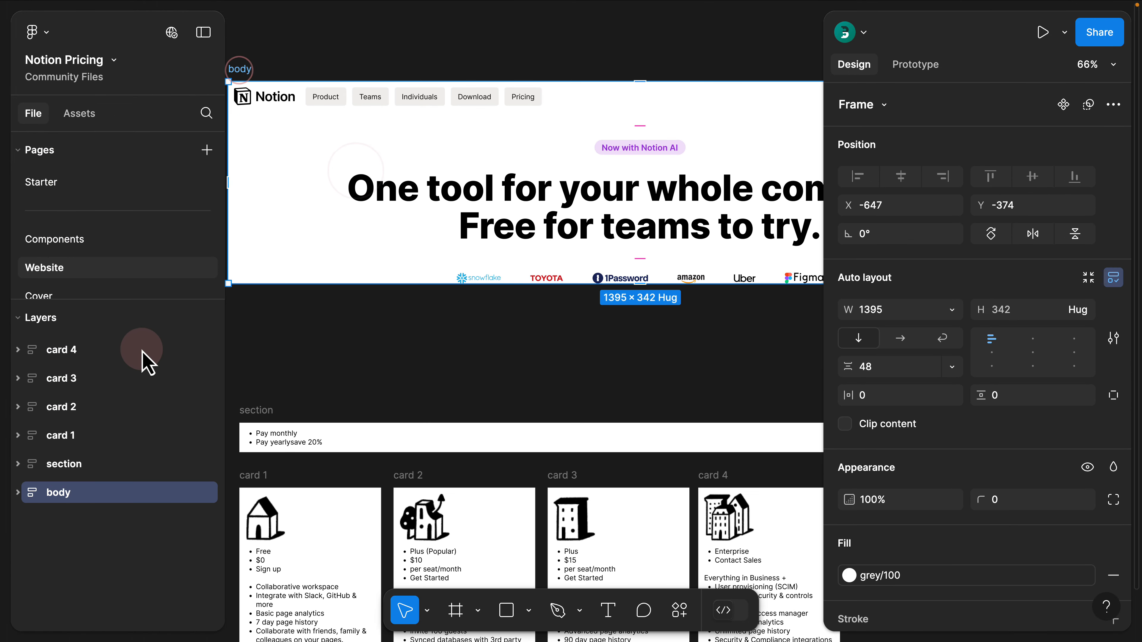
{"action": "left_click", "coordinate": [17, 492]}
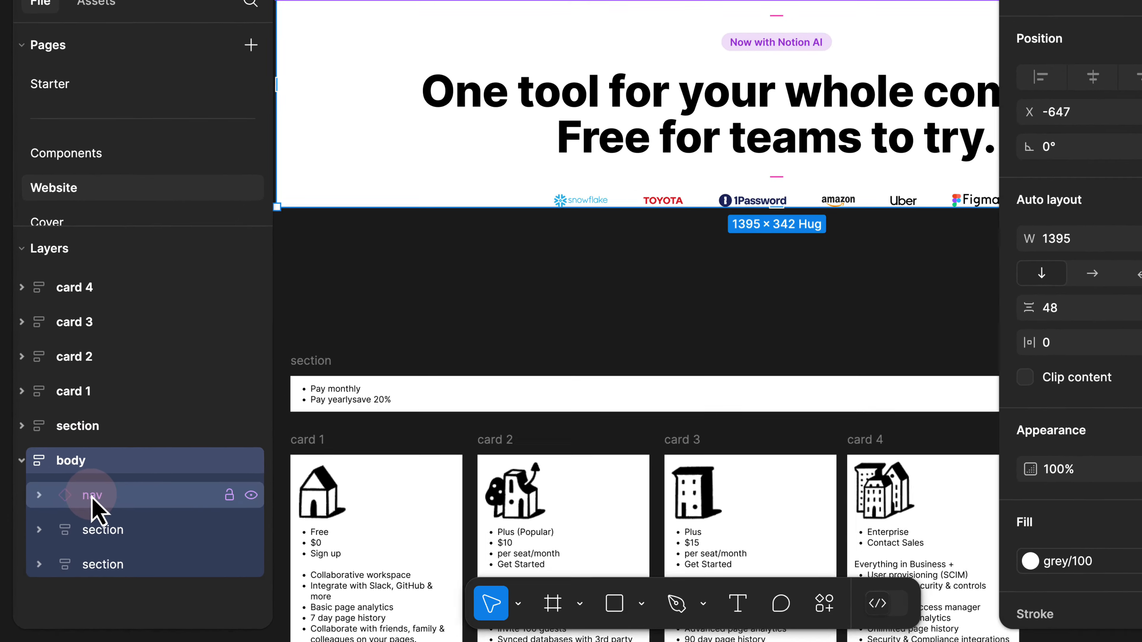
{"action": "left_click", "coordinate": [75, 520]}
{"action": "left_click", "coordinate": [123, 553]}
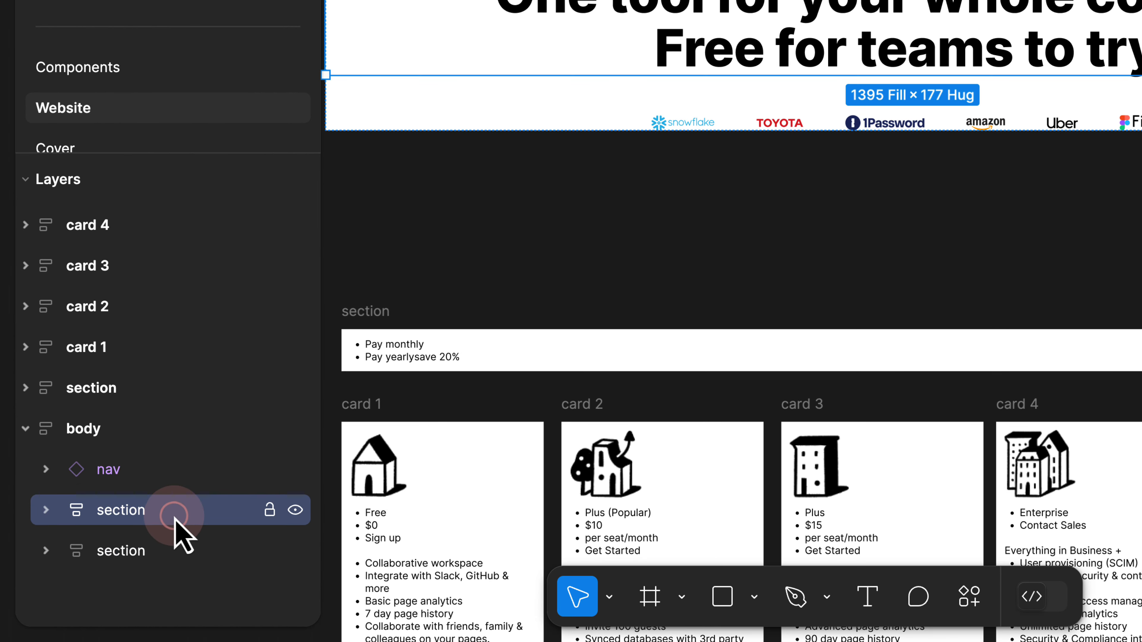
{"action": "left_click", "coordinate": [166, 551]}
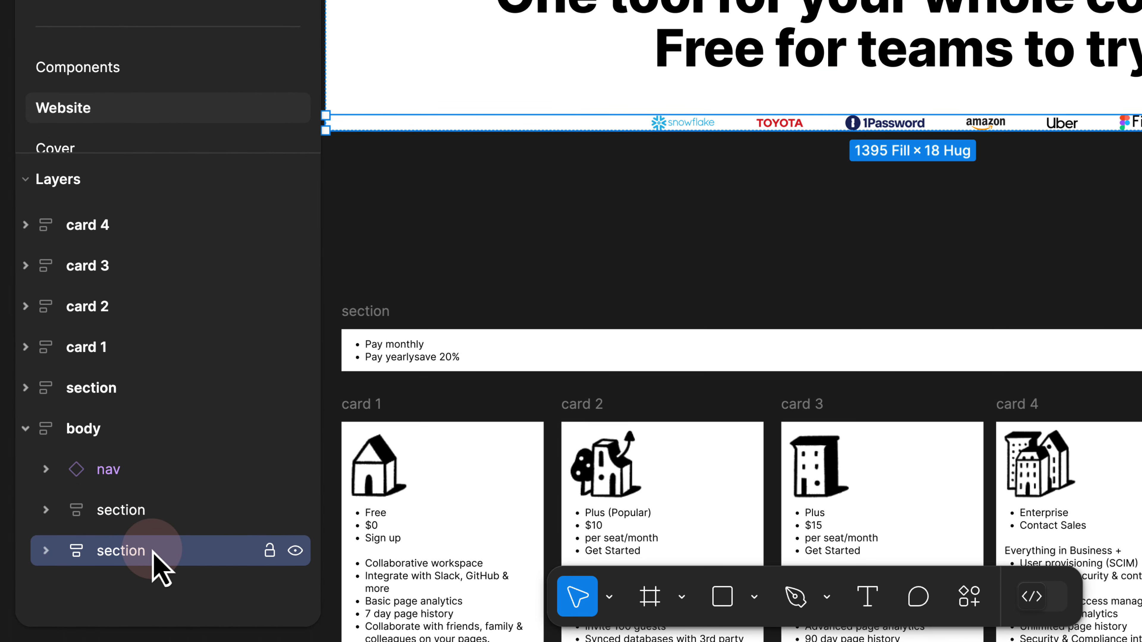
{"action": "key", "text": "super+d"}
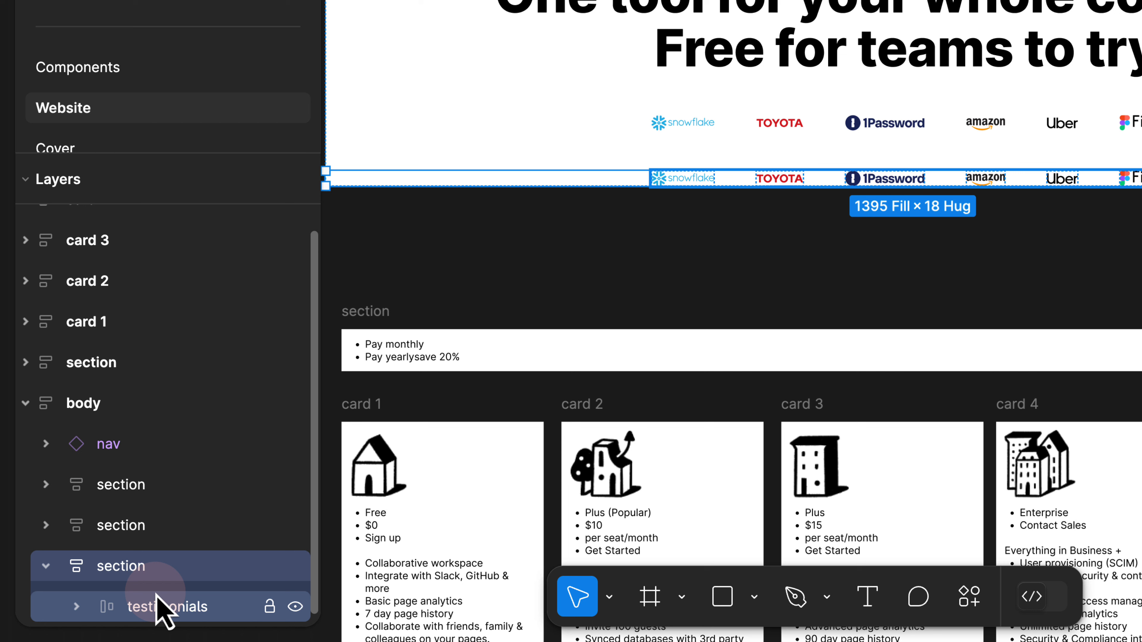
Delete the testimonials row from the duplicated section and paste the toggle frame in its place.
{"action": "left_click", "coordinate": [156, 594]}
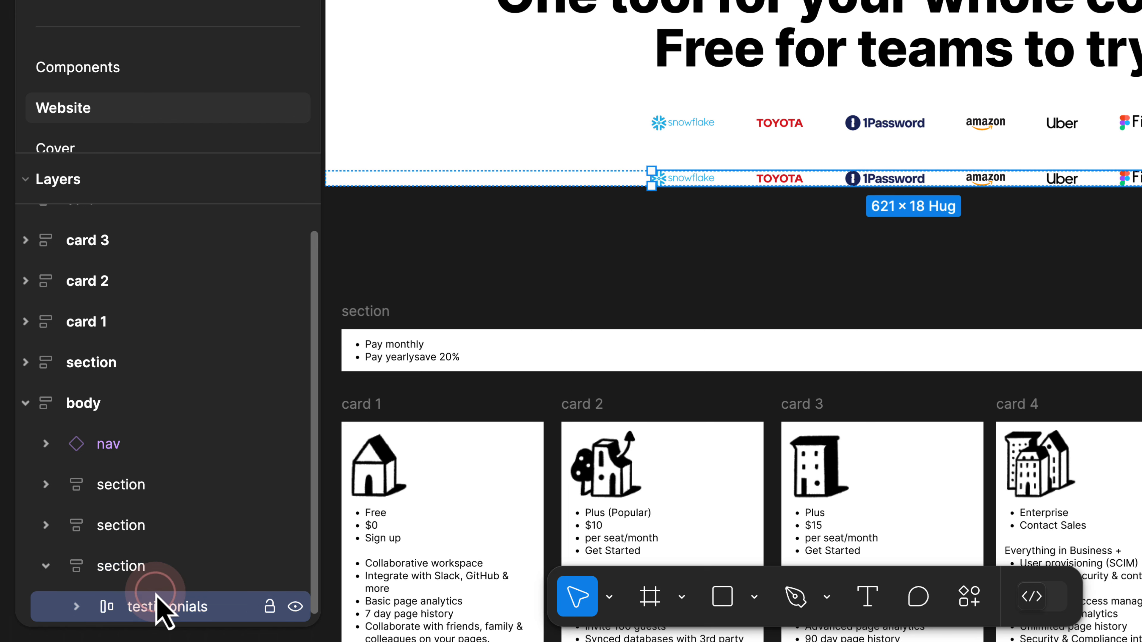
{"action": "key", "text": "Delete"}
{"action": "left_click", "coordinate": [156, 576]}
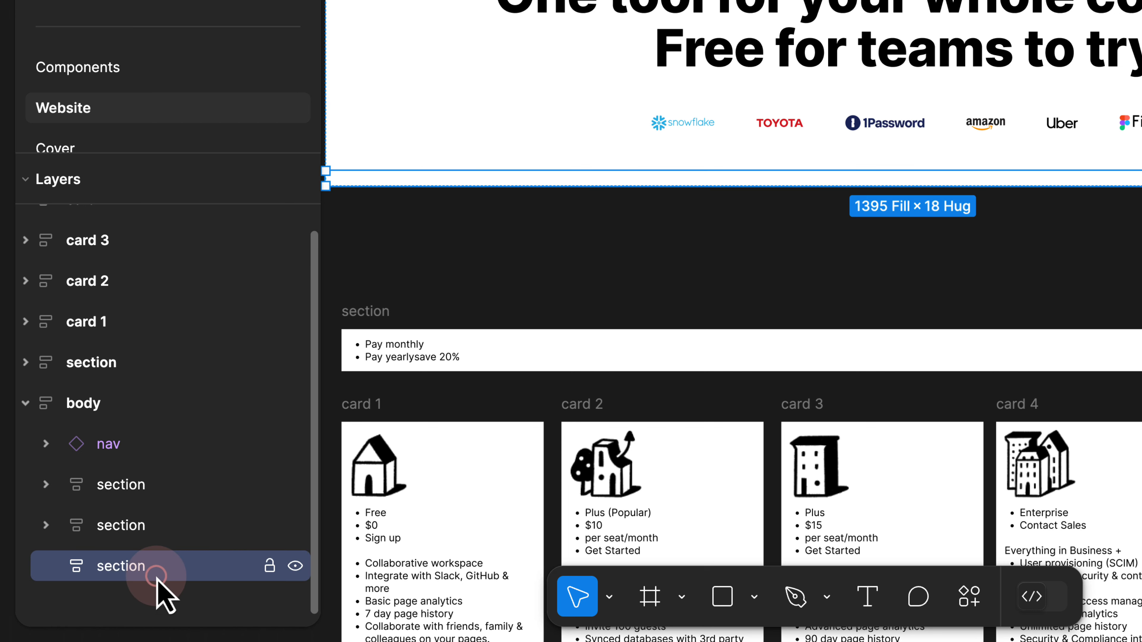
{"action": "key", "text": "super+v"}
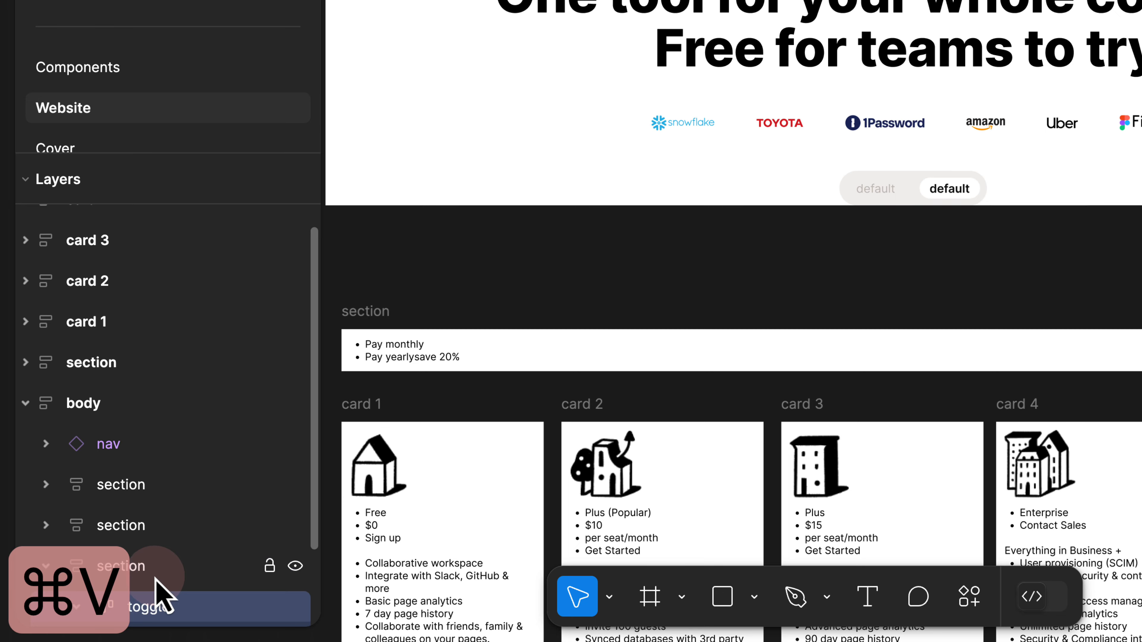
{"action": "left_click", "coordinate": [138, 574]}
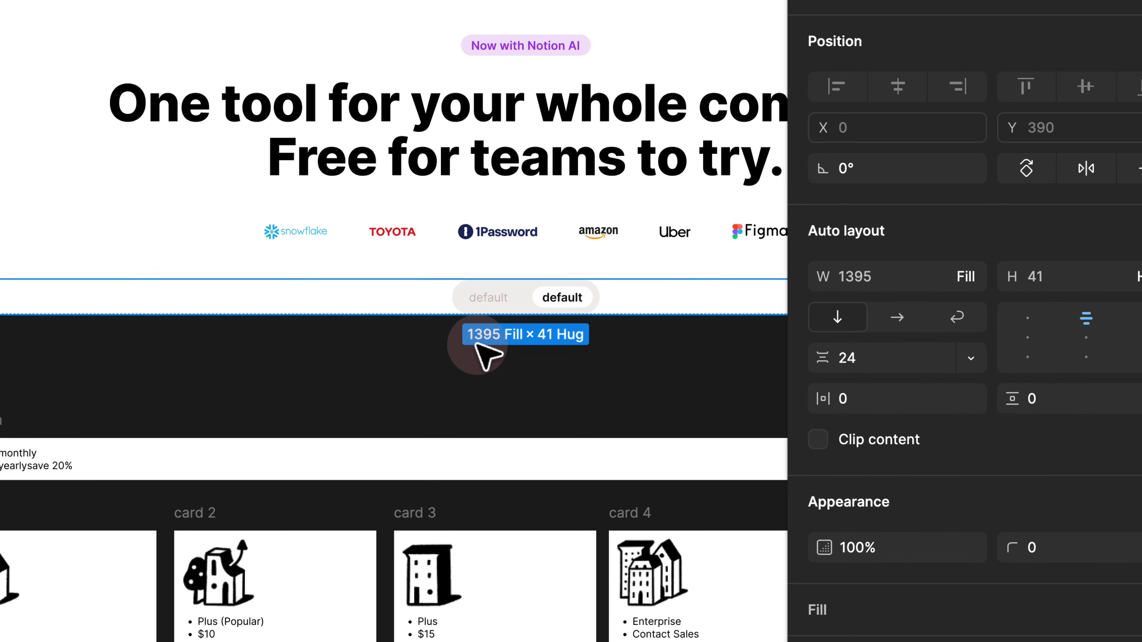
{"action": "left_click", "coordinate": [867, 235]}
{"action": "left_click_drag", "start_coordinate": [868, 227], "coordinate": [691, 253]}
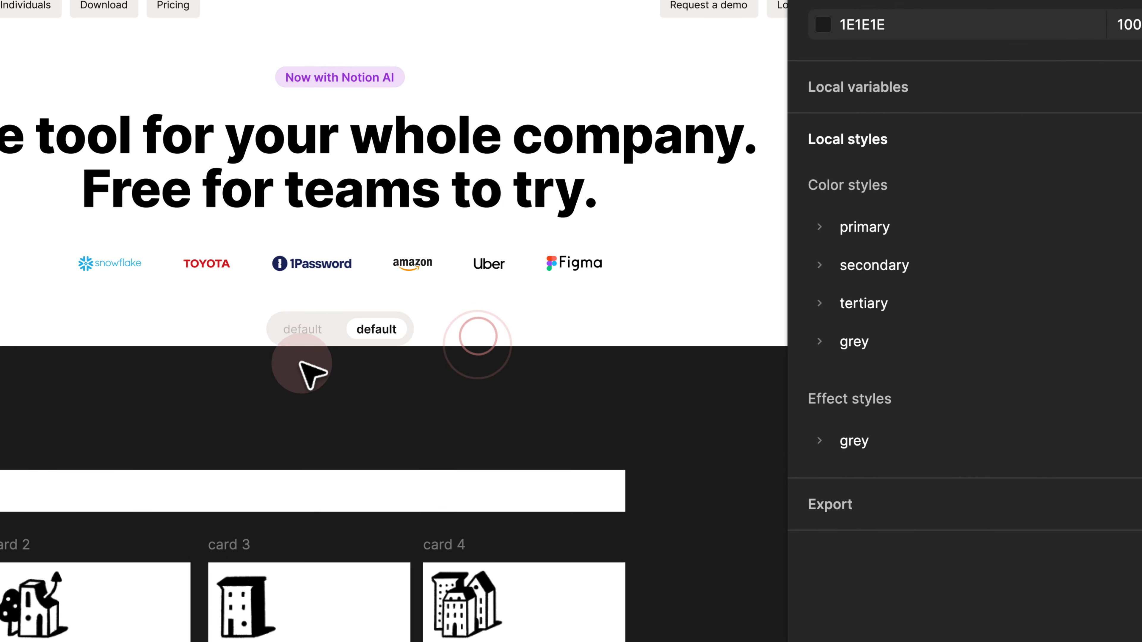
{"action": "scroll", "coordinate": [346, 362], "scroll_direction": "up", "scroll_amount": 3}
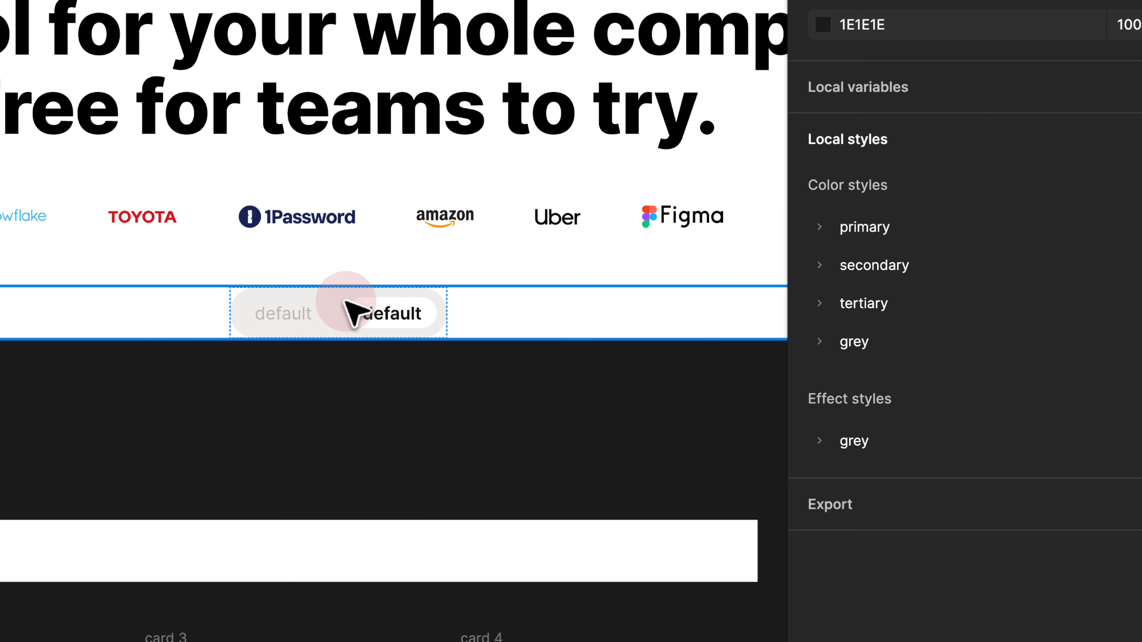
{"action": "left_click", "coordinate": [345, 300]}
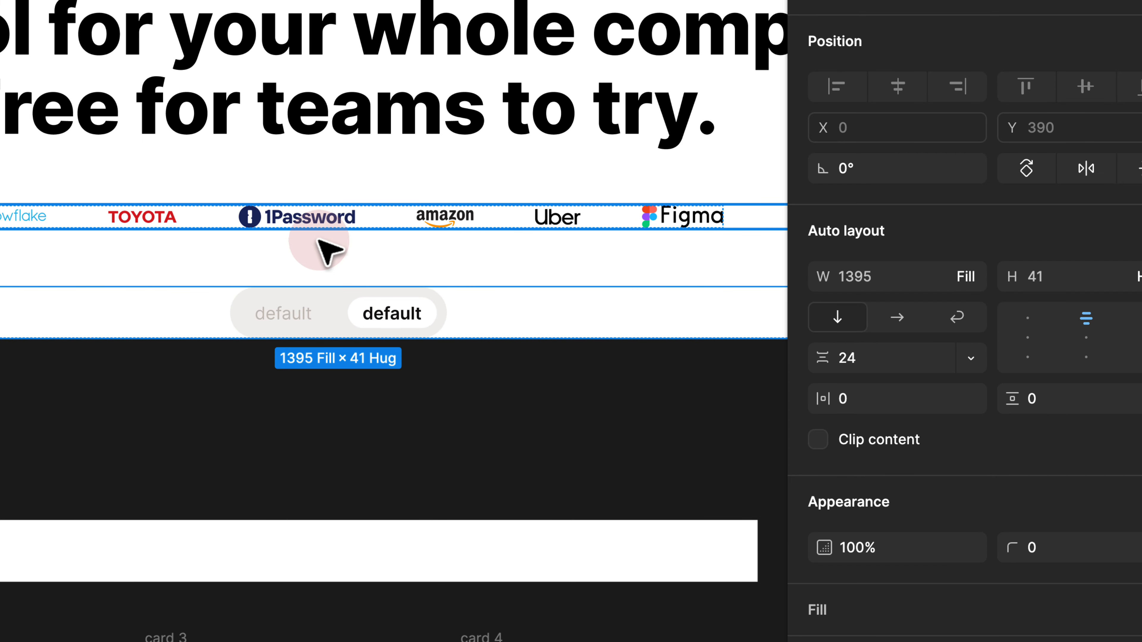
{"action": "left_click", "coordinate": [232, 439]}
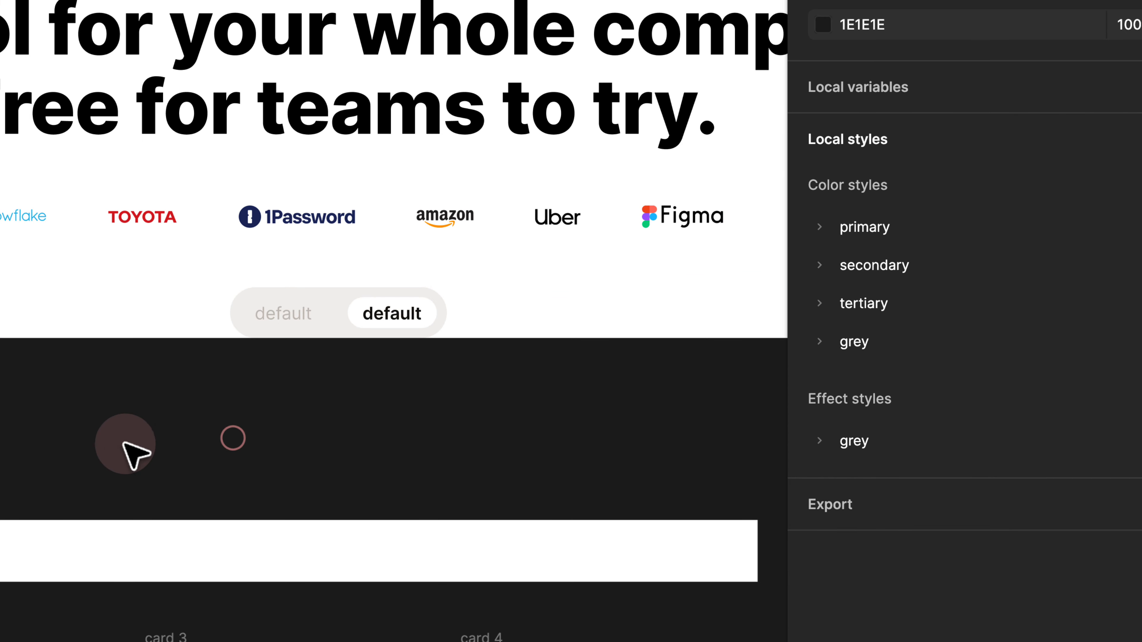
Copy the monthly option text from the section frame and set the inactive toggle's label to "Pay monthly".
{"action": "left_click_drag", "start_coordinate": [92, 441], "coordinate": [590, 332]}
{"action": "left_click_drag", "start_coordinate": [174, 399], "coordinate": [41, 426]}
{"action": "double_click", "coordinate": [140, 430]}
{"action": "left_click", "coordinate": [295, 343]}
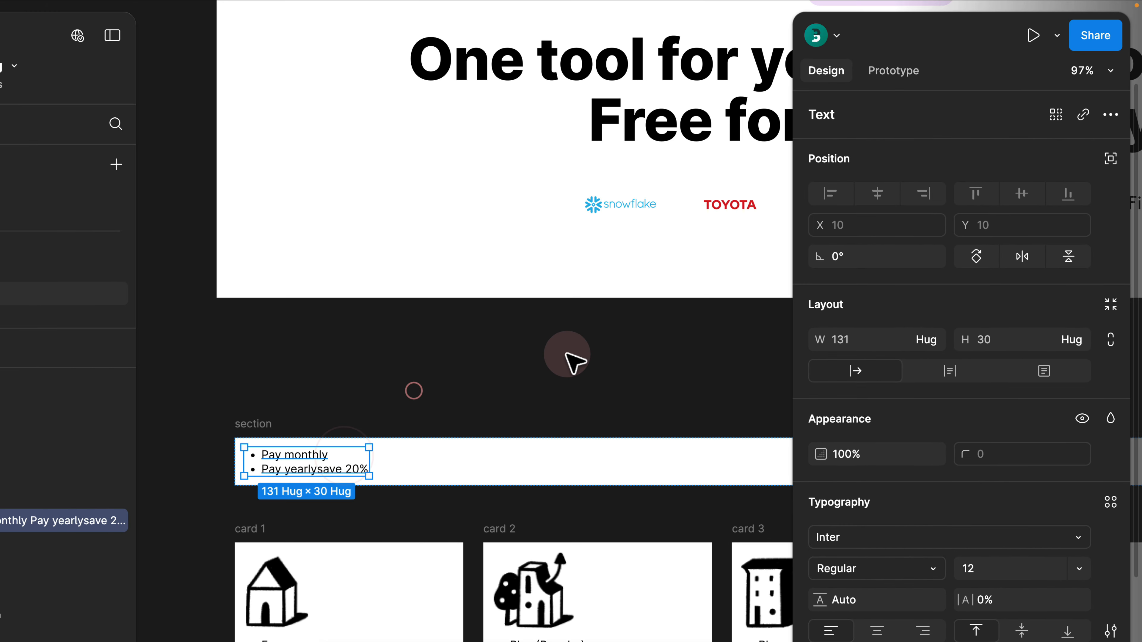
{"action": "left_click_drag", "start_coordinate": [576, 352], "coordinate": [268, 416]}
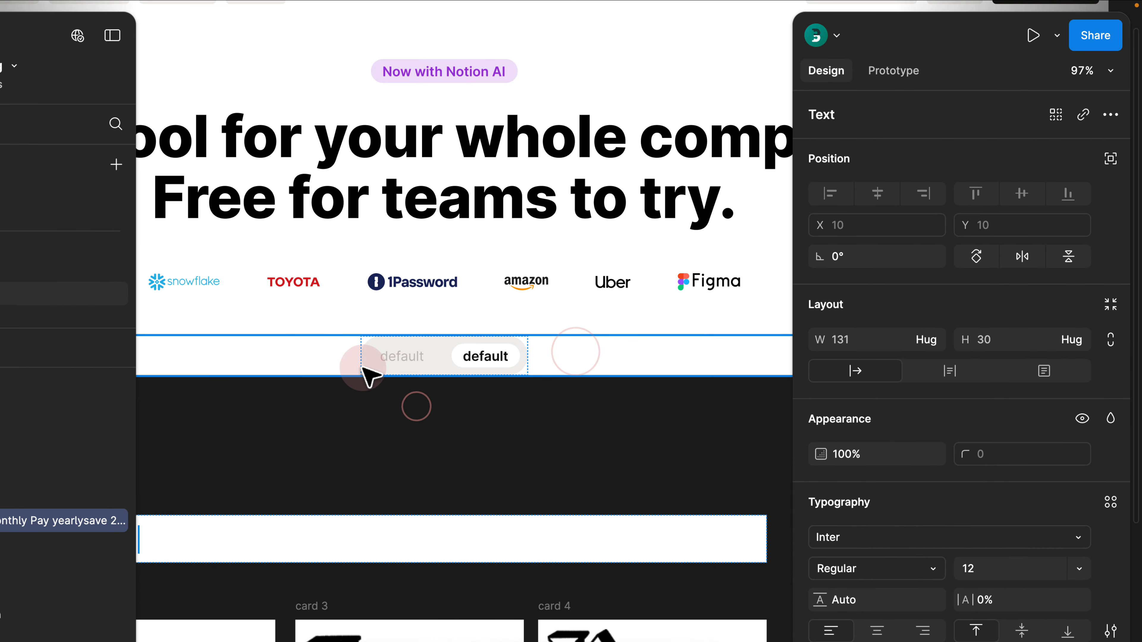
{"action": "double_click", "coordinate": [407, 355]}
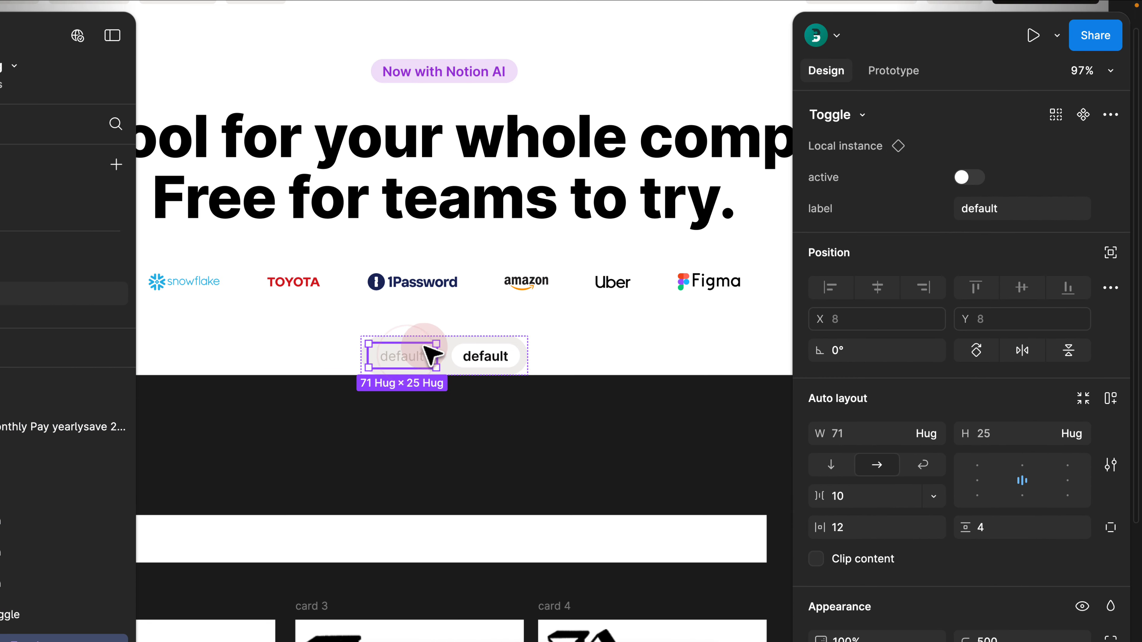
{"action": "left_click", "coordinate": [985, 213]}
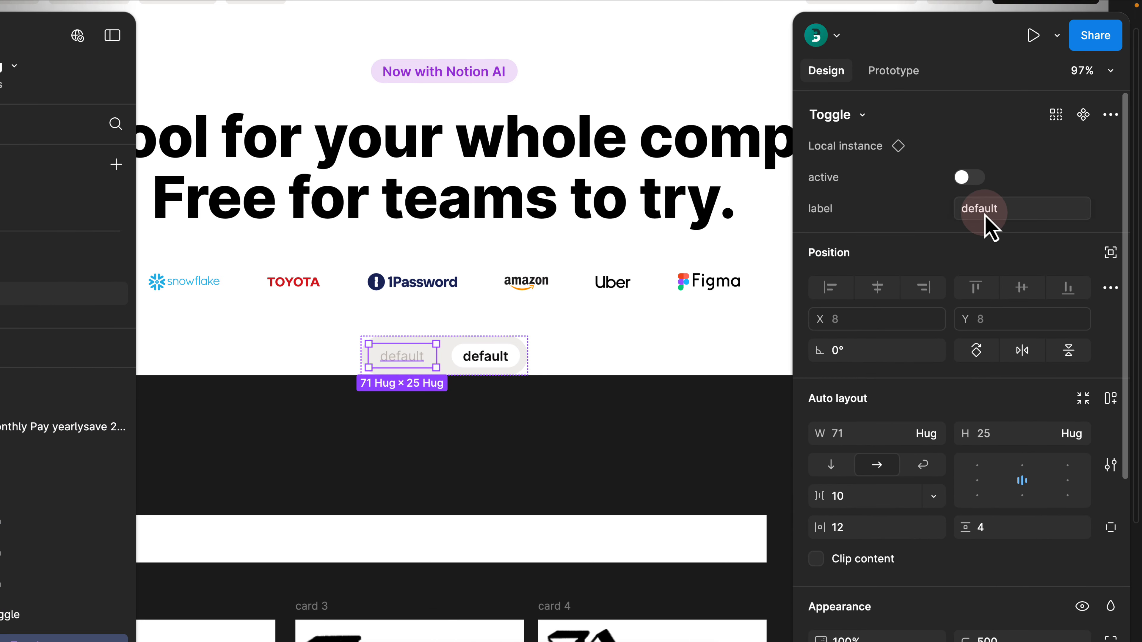
{"action": "left_click", "coordinate": [562, 431]}
Copy the yearly option text from the section frame and set the active toggle's label to "Pay yearly save 20%".
{"action": "left_click_drag", "start_coordinate": [280, 449], "coordinate": [722, 273]}
{"action": "double_click", "coordinate": [301, 374]}
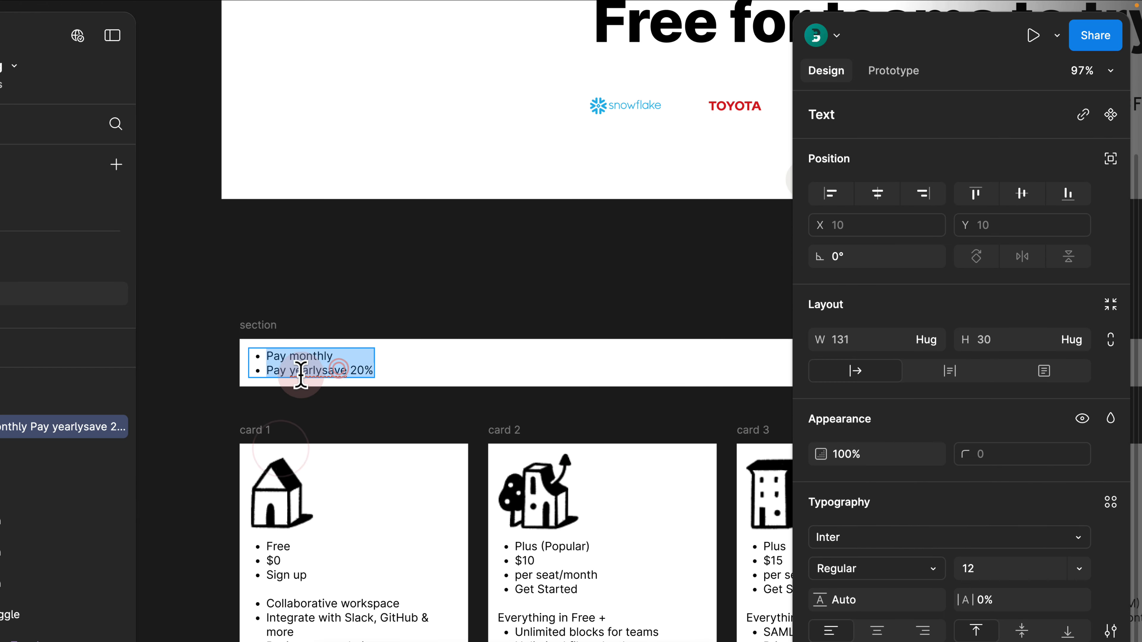
{"action": "left_click", "coordinate": [296, 373]}
{"action": "scroll", "coordinate": [620, 301], "scroll_direction": "right", "scroll_amount": 10}
{"action": "scroll", "coordinate": [619, 301], "scroll_direction": "up", "scroll_amount": 3}
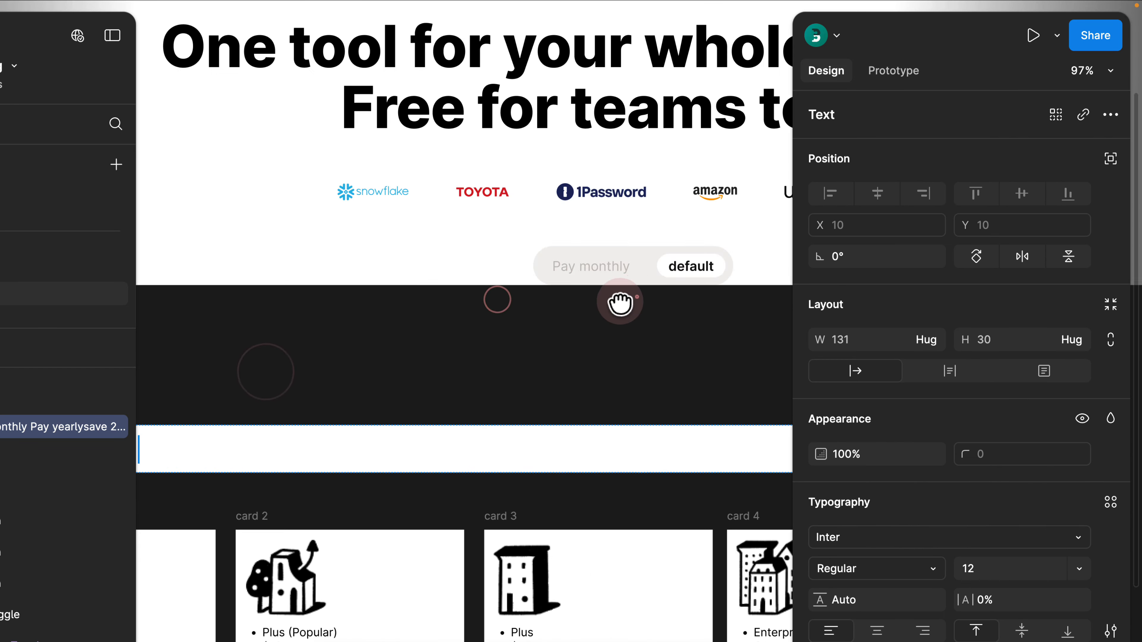
{"action": "left_click", "coordinate": [389, 296]}
{"action": "left_click", "coordinate": [389, 295]}
{"action": "left_click", "coordinate": [1006, 207]}
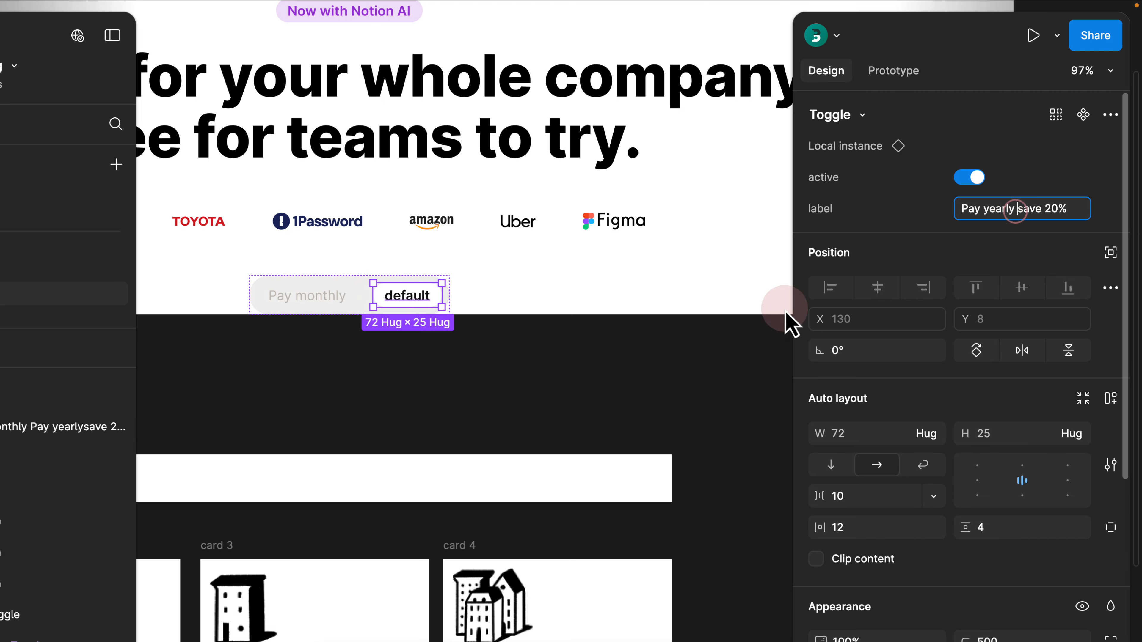
{"action": "left_click", "coordinate": [657, 360]}
Apply the tertiary/40 colour style to the words "save 20%" in the active toggle.
{"action": "scroll", "coordinate": [365, 309], "scroll_direction": "up", "scroll_amount": 5}
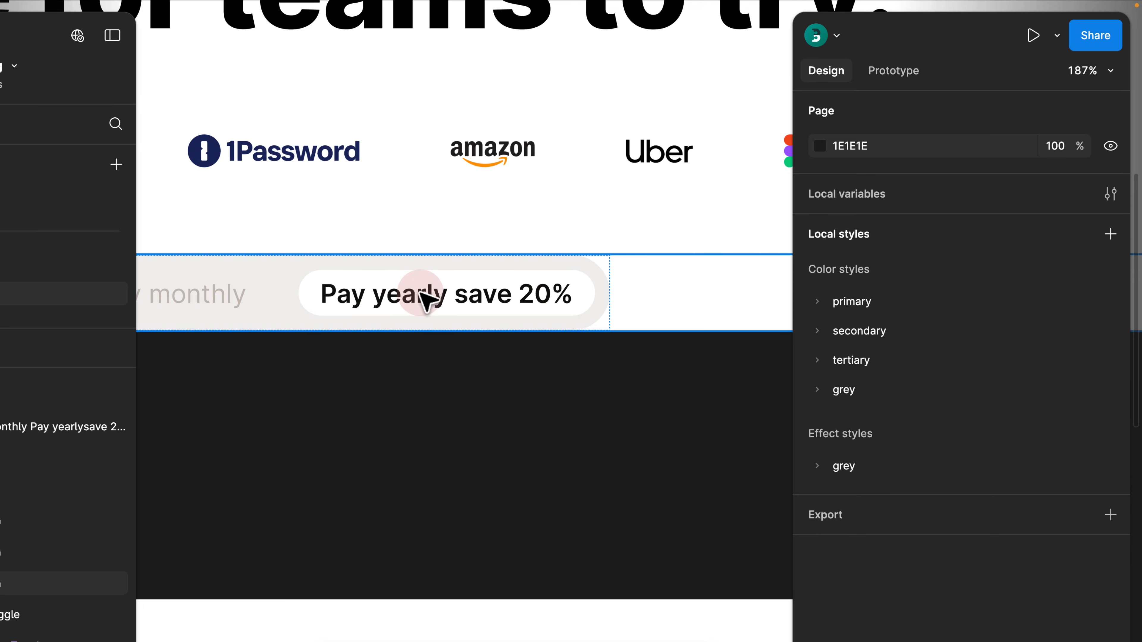
{"action": "double_click", "coordinate": [445, 303]}
{"action": "left_click_drag", "start_coordinate": [454, 296], "coordinate": [572, 293]}
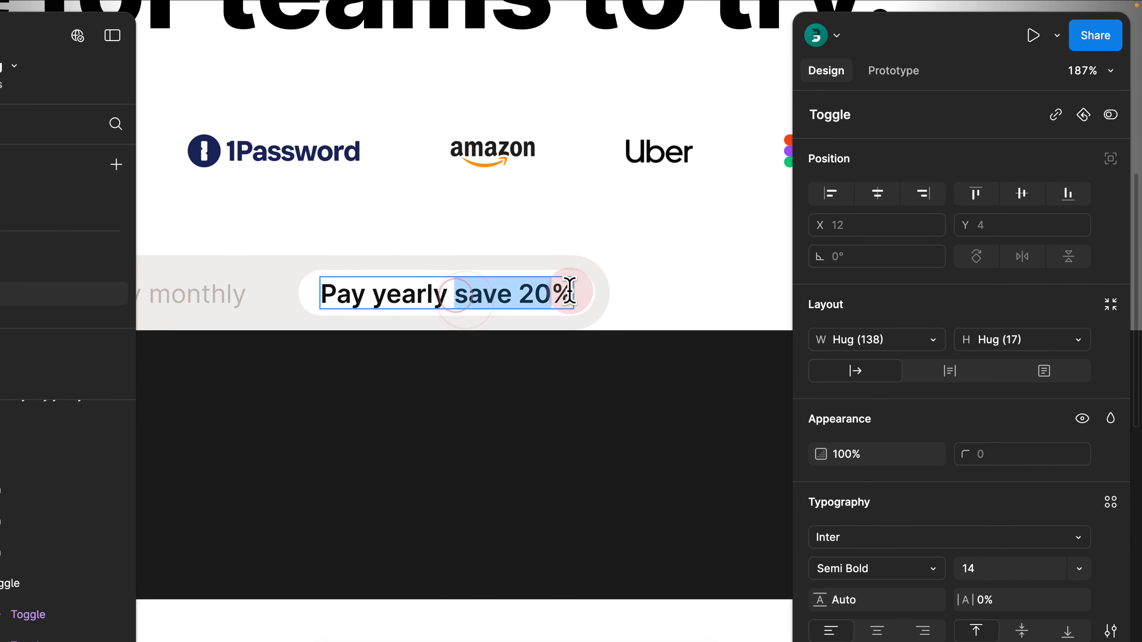
{"action": "scroll", "coordinate": [913, 556], "scroll_direction": "down", "scroll_amount": 5}
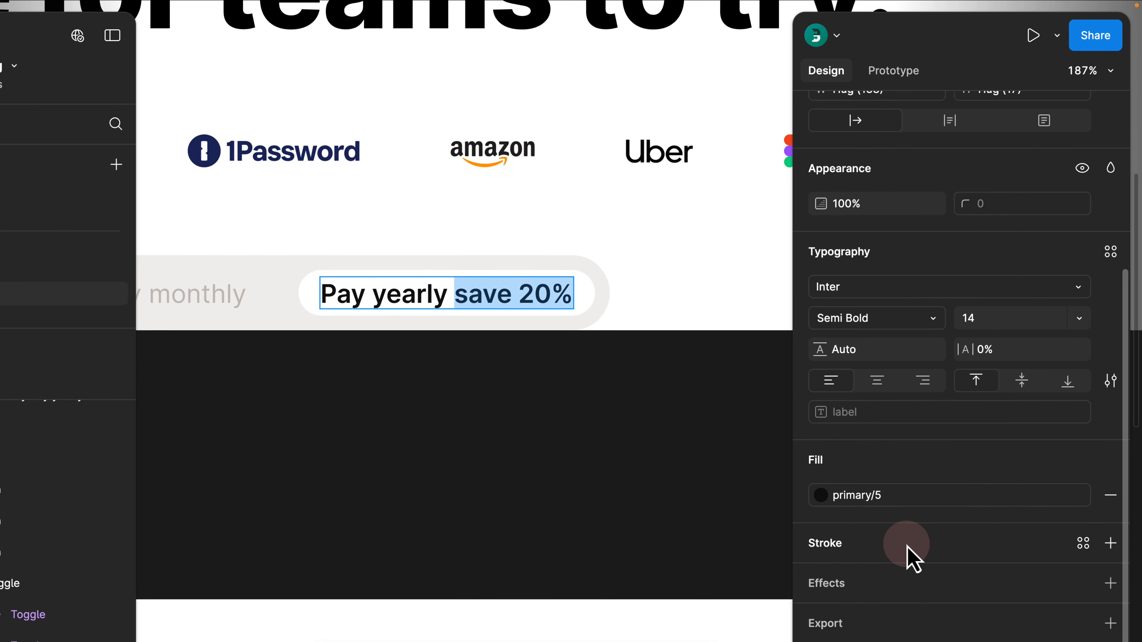
{"action": "left_click", "coordinate": [877, 504]}
{"action": "left_click", "coordinate": [612, 607]}
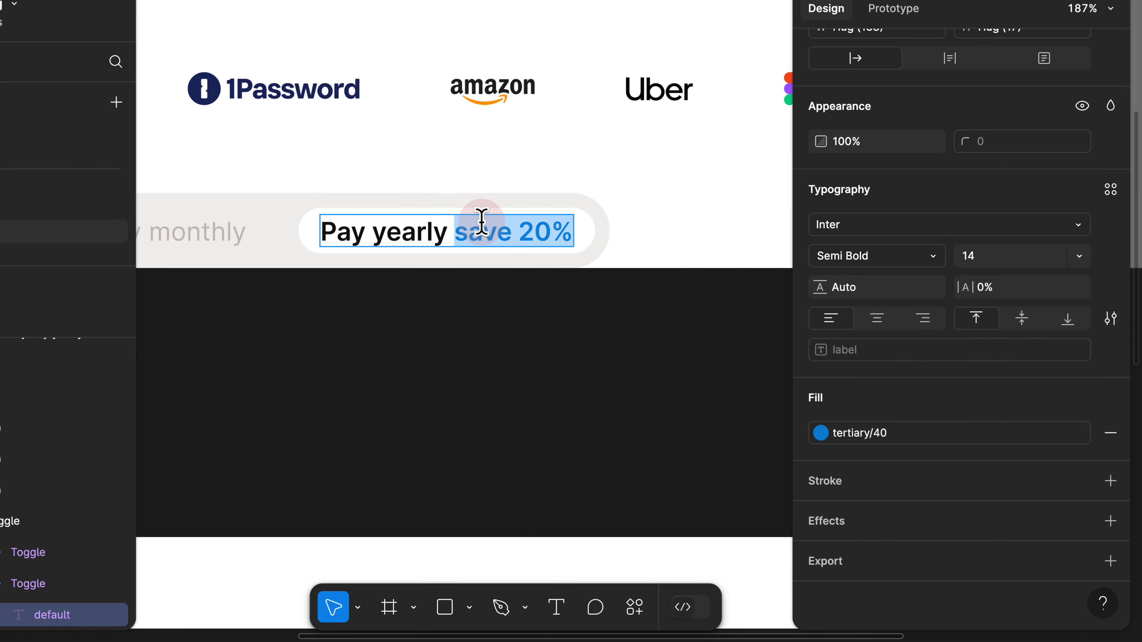
{"action": "key", "text": "Escape"}
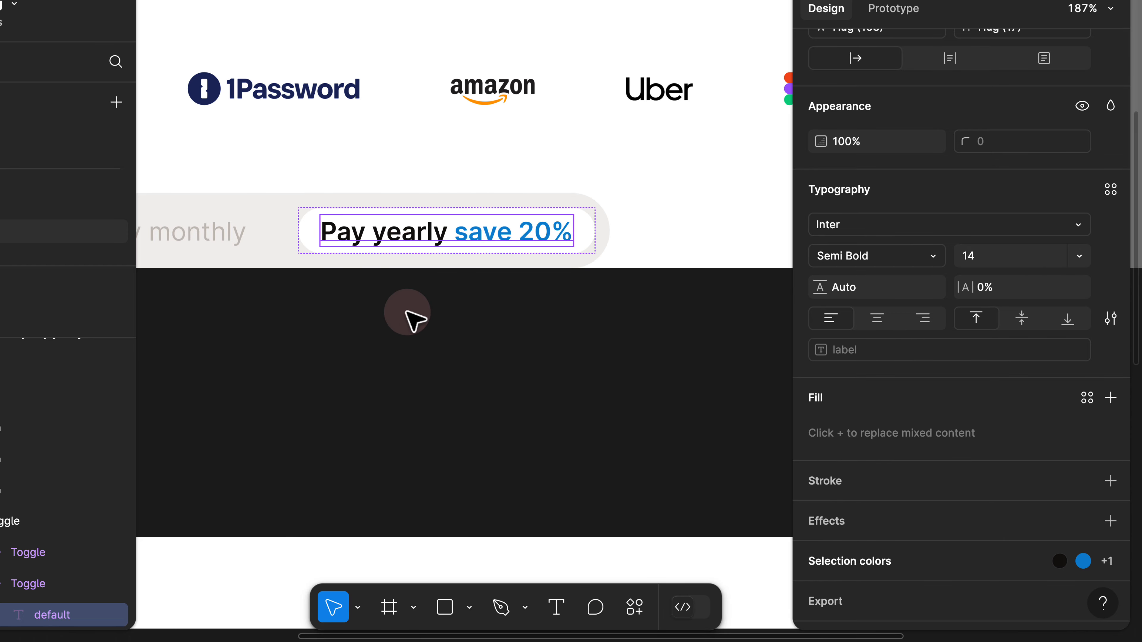
{"action": "left_click", "coordinate": [408, 313]}
Reduce the auto layout gap between the two options in the billing toggle frame.
{"action": "scroll", "coordinate": [408, 313], "scroll_direction": "down", "scroll_amount": 3}
{"action": "left_click_drag", "start_coordinate": [399, 310], "coordinate": [466, 335]}
{"action": "left_click", "coordinate": [424, 303]}
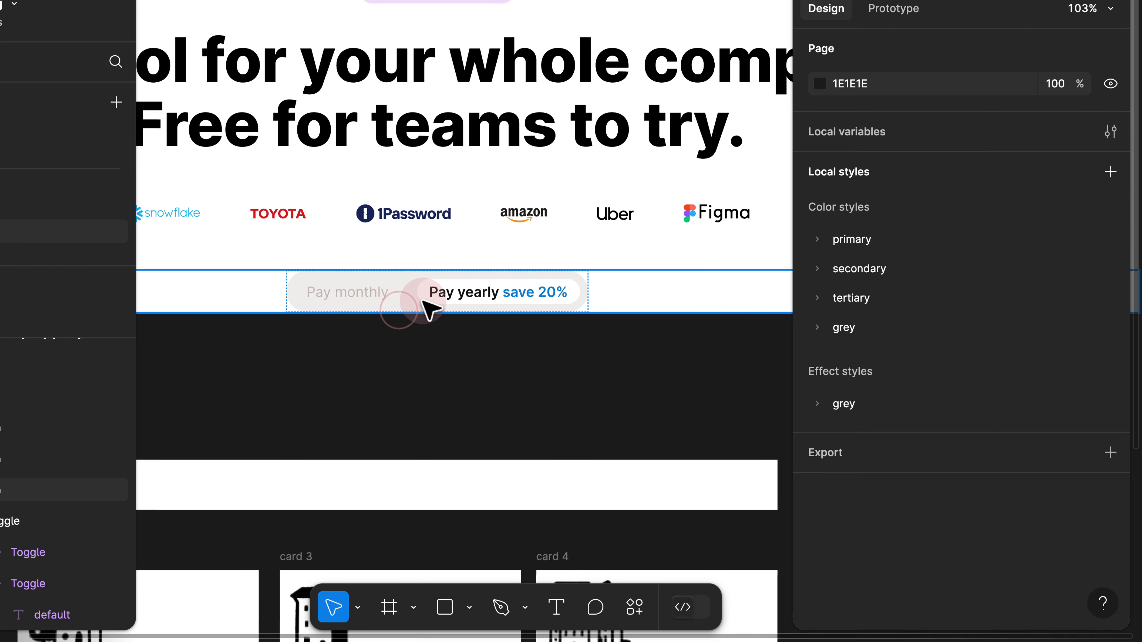
{"action": "left_click", "coordinate": [411, 296]}
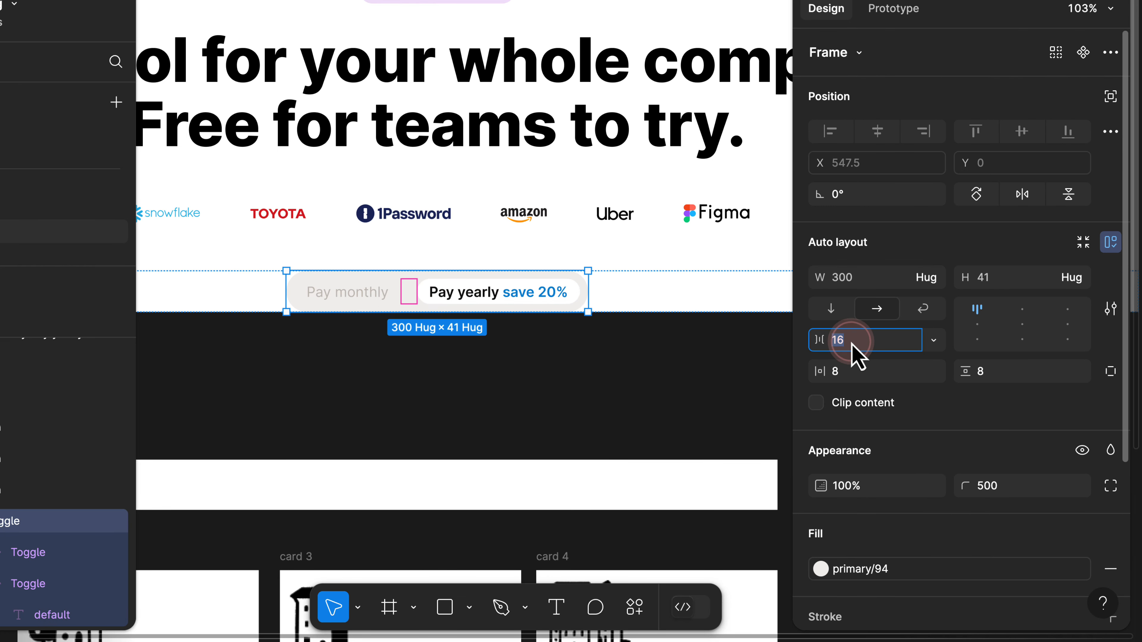
{"action": "key", "text": "Return"}
{"action": "left_click", "coordinate": [339, 334]}
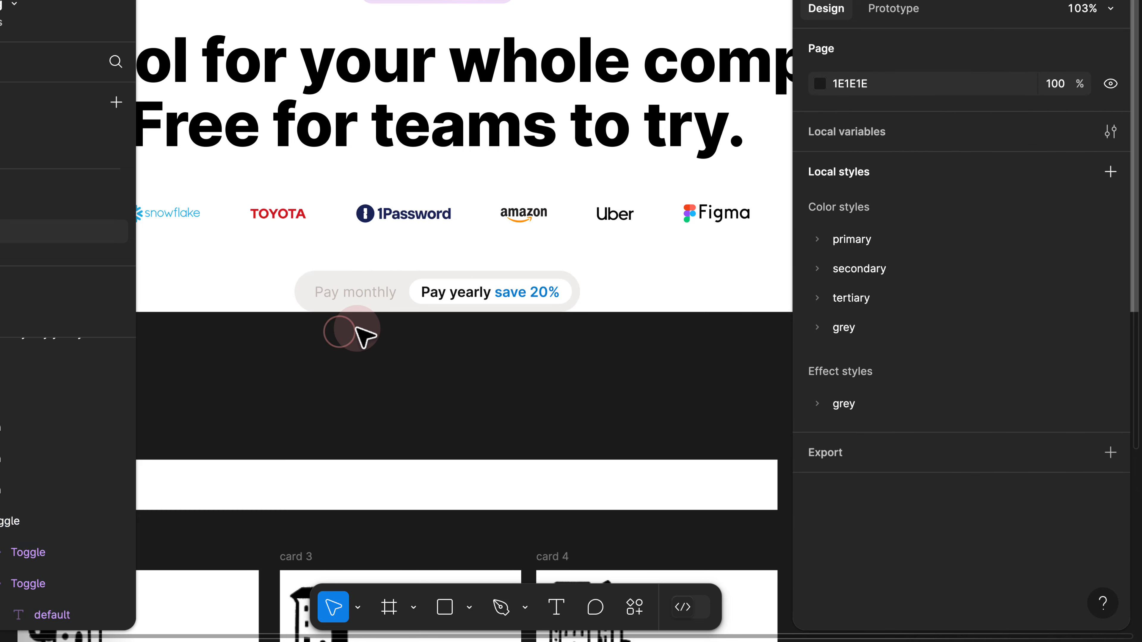
Delete the section frame that holds the pay monthly and yearly source text above the cards.
{"action": "scroll", "coordinate": [360, 333], "scroll_direction": "up", "scroll_amount": 3}
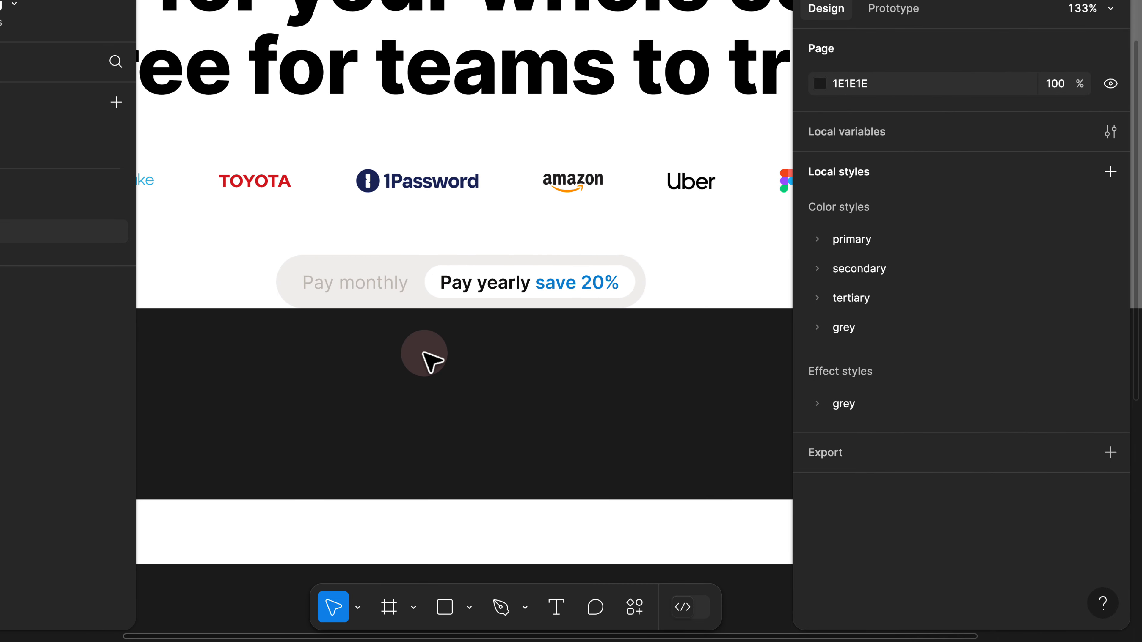
{"action": "scroll", "coordinate": [424, 354], "scroll_direction": "down", "scroll_amount": 8}
{"action": "scroll", "coordinate": [255, 375], "scroll_direction": "up", "scroll_amount": 2}
{"action": "left_click", "coordinate": [260, 365]}
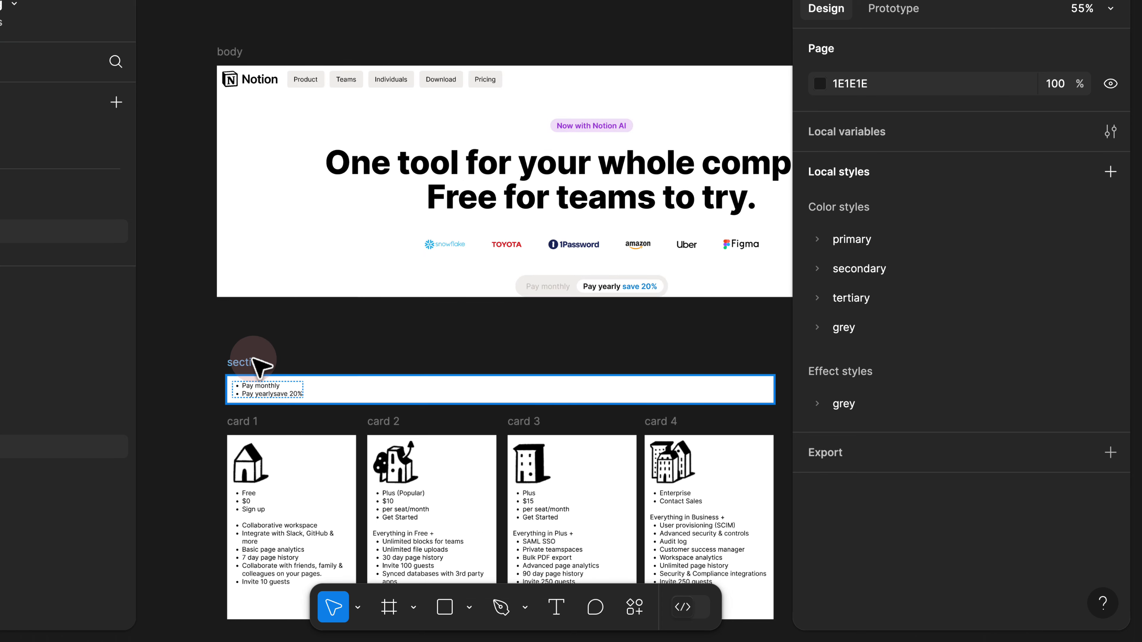
{"action": "left_click", "coordinate": [259, 365]}
{"action": "key", "text": "Delete"}
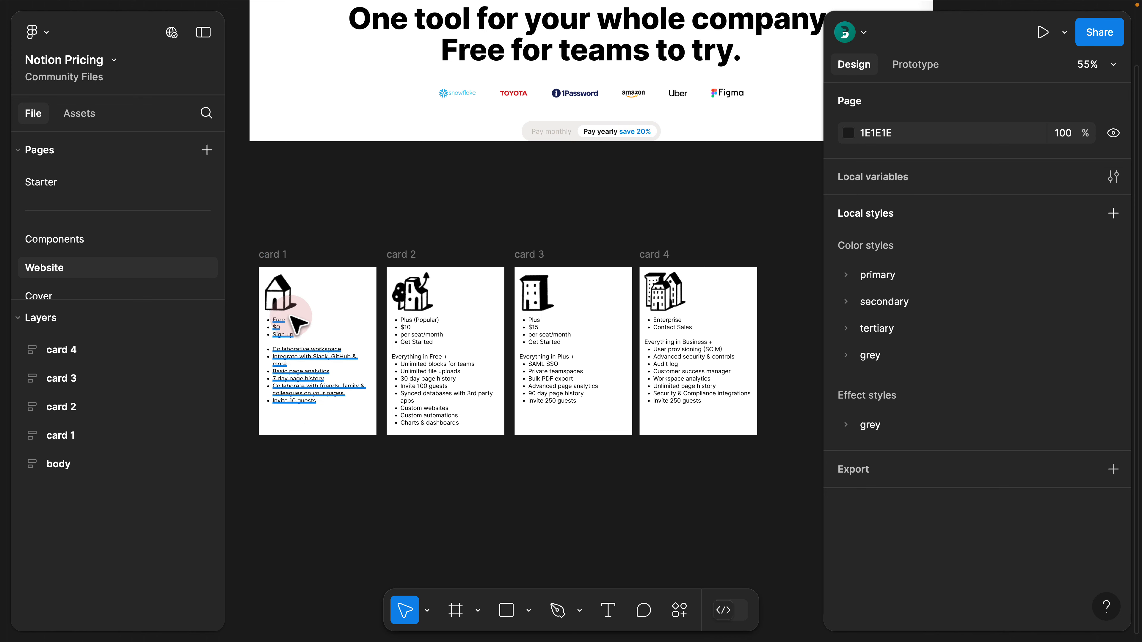
Cut the four pricing cards, card 1 to card 4, from the Website page.
{"action": "left_click", "coordinate": [288, 253]}
{"action": "left_click", "coordinate": [431, 258]}
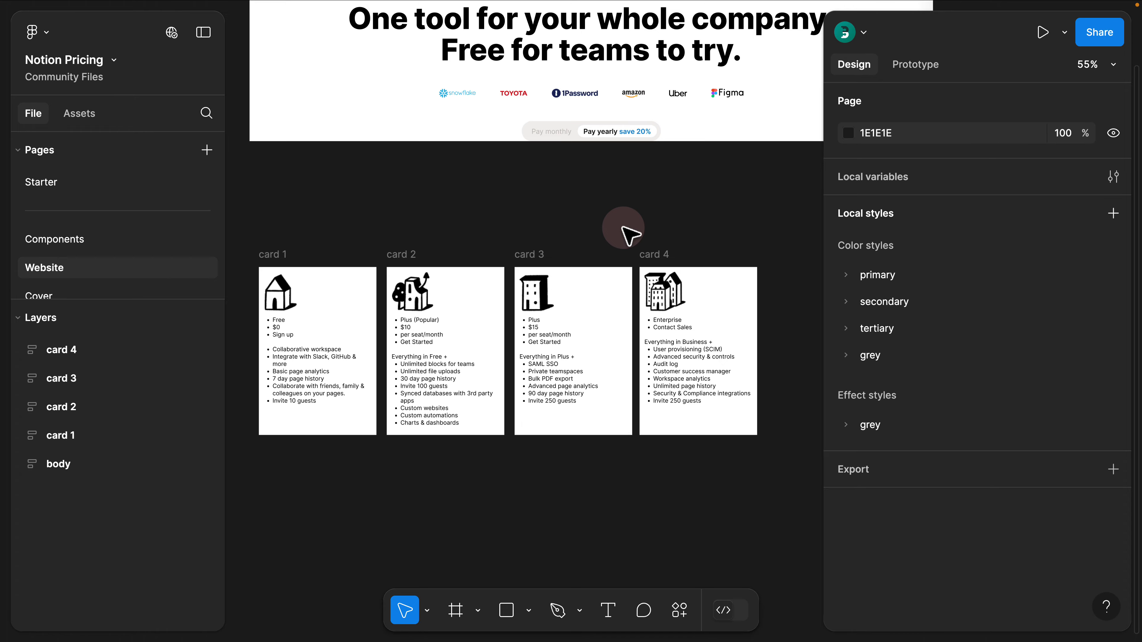
{"action": "left_click_drag", "start_coordinate": [794, 224], "coordinate": [243, 464]}
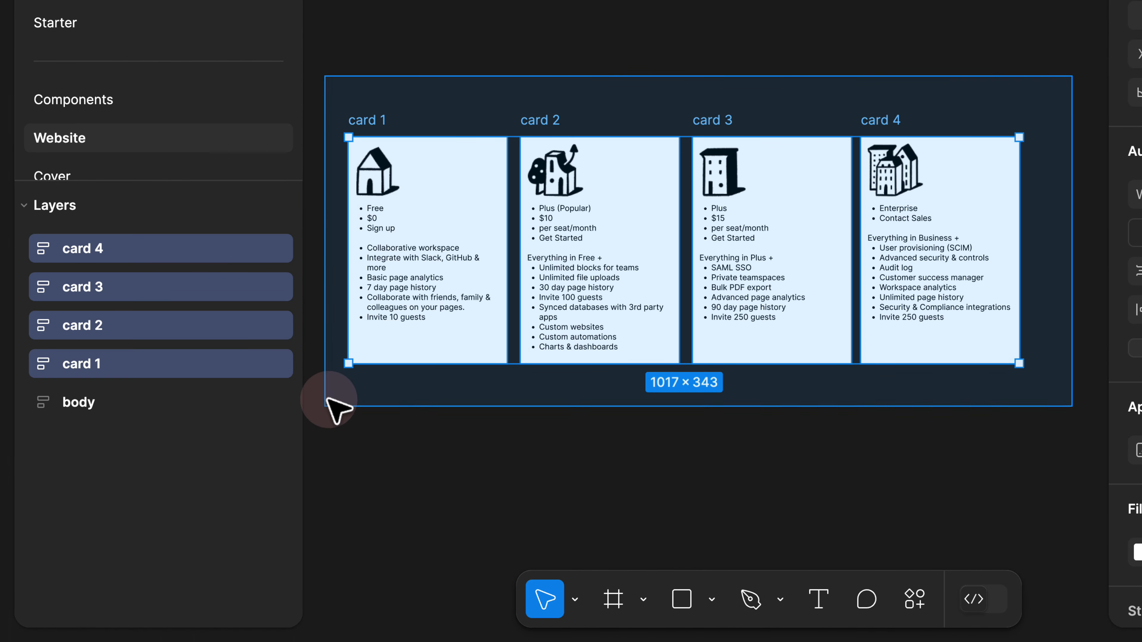
{"action": "left_click_drag", "start_coordinate": [327, 399], "coordinate": [327, 399]}
{"action": "key", "text": "super+x"}
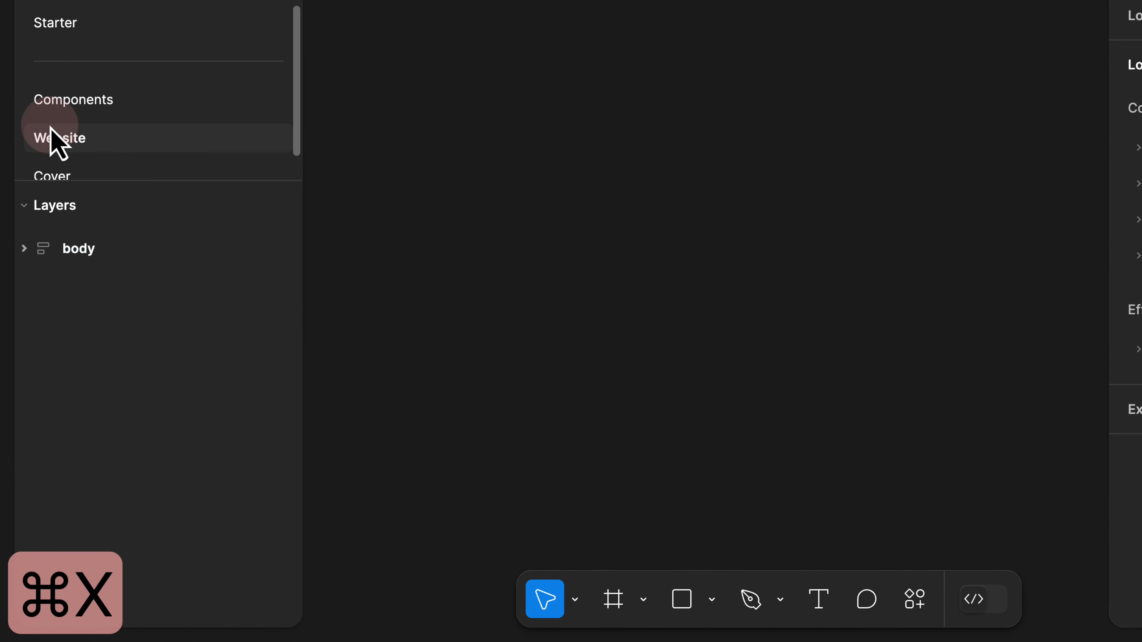
Paste the four pricing cards on the Components page and place them in the empty area below the nav component.
{"action": "left_click", "coordinate": [78, 99]}
{"action": "left_click", "coordinate": [613, 145]}
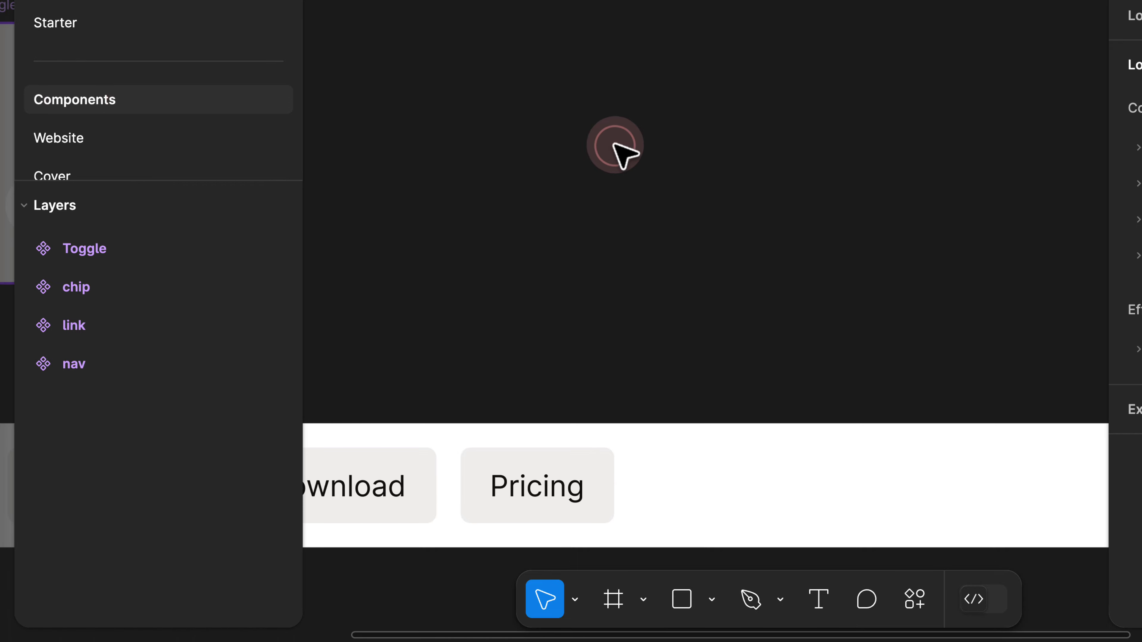
{"action": "key", "text": "shift+2"}
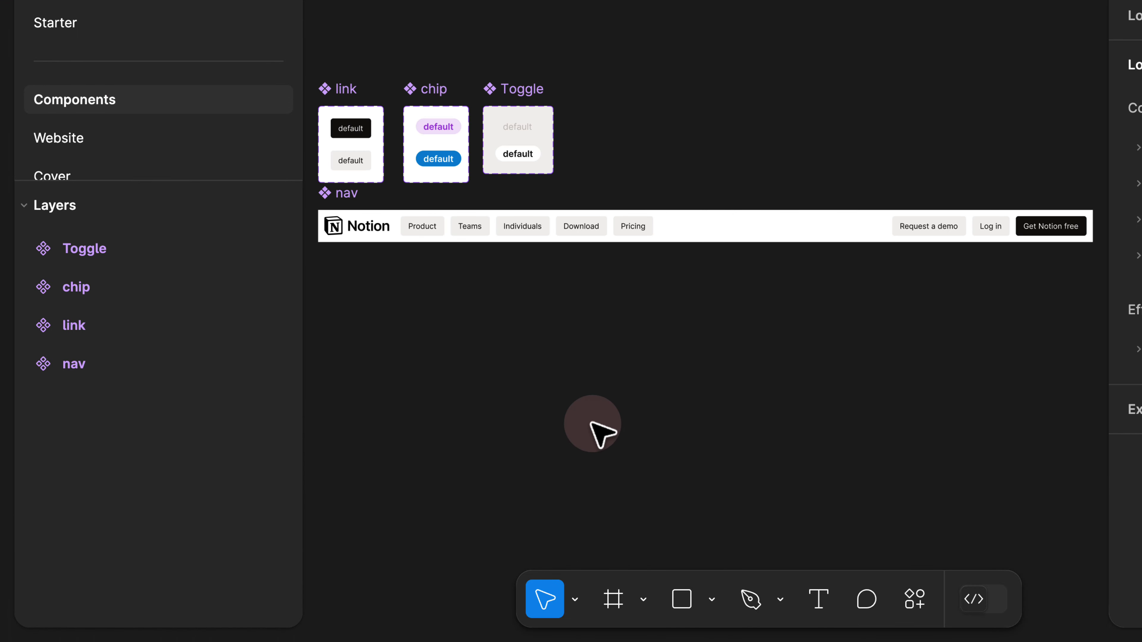
{"action": "scroll", "coordinate": [522, 332], "scroll_direction": "down", "scroll_amount": 5}
{"action": "scroll", "coordinate": [523, 332], "scroll_direction": "left", "scroll_amount": 2}
{"action": "key", "text": "super+v"}
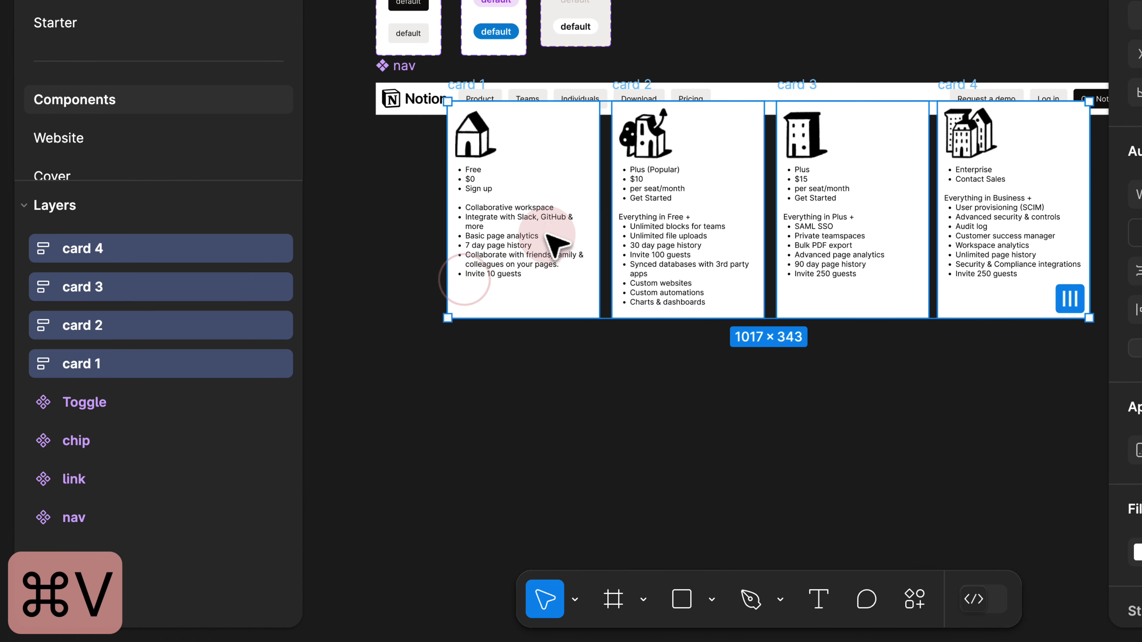
{"action": "left_click_drag", "start_coordinate": [547, 235], "coordinate": [512, 324]}
{"action": "left_click", "coordinate": [502, 230]}
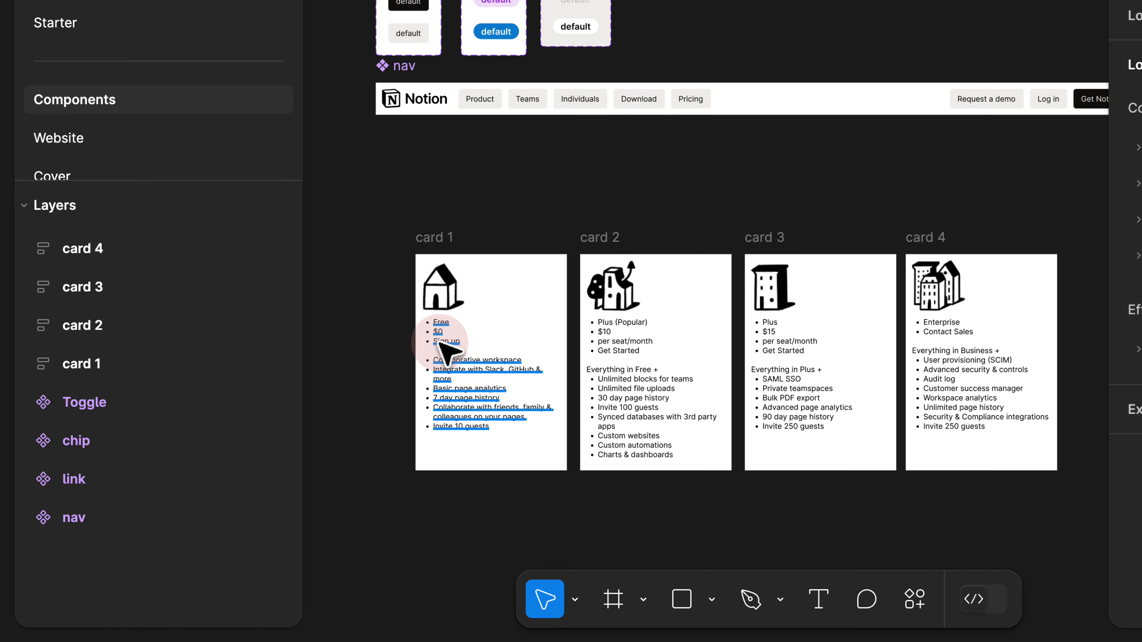
Examine the parts of card 1: the illustration, plan name, price, sign-up text and feature list.
{"action": "scroll", "coordinate": [443, 351], "scroll_direction": "up", "scroll_amount": 3}
{"action": "left_click", "coordinate": [450, 261]}
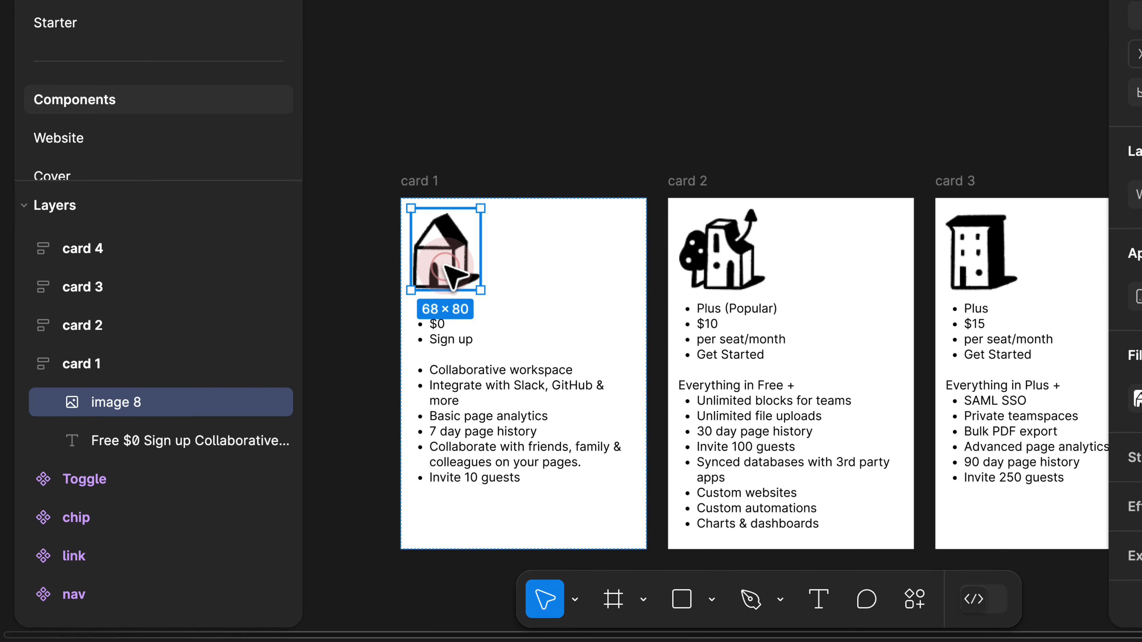
{"action": "left_click", "coordinate": [451, 332]}
{"action": "double_click", "coordinate": [446, 323]}
{"action": "left_click_drag", "start_coordinate": [475, 336], "coordinate": [396, 289]}
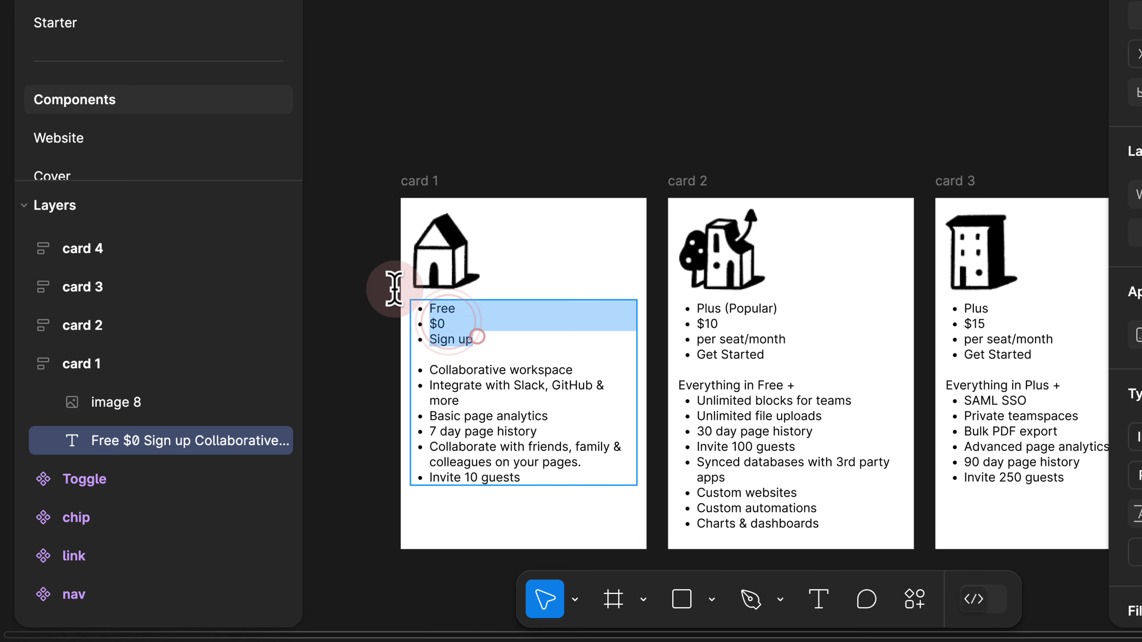
{"action": "double_click", "coordinate": [451, 338]}
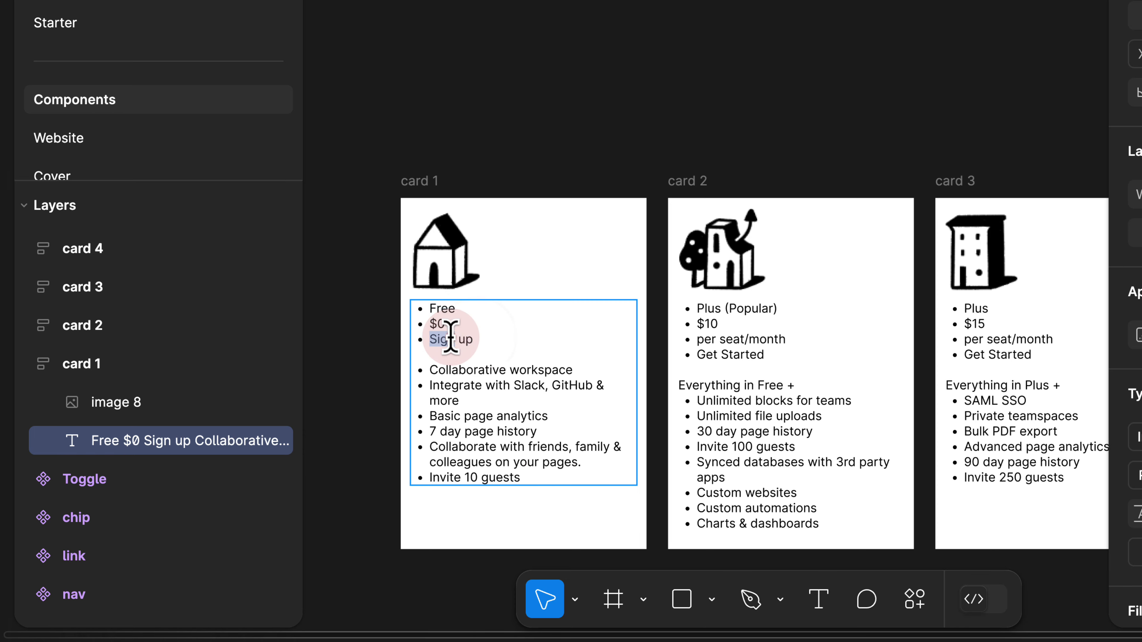
{"action": "double_click", "coordinate": [437, 323]}
{"action": "scroll", "coordinate": [445, 315], "scroll_direction": "up", "scroll_amount": 3}
{"action": "double_click", "coordinate": [439, 302]}
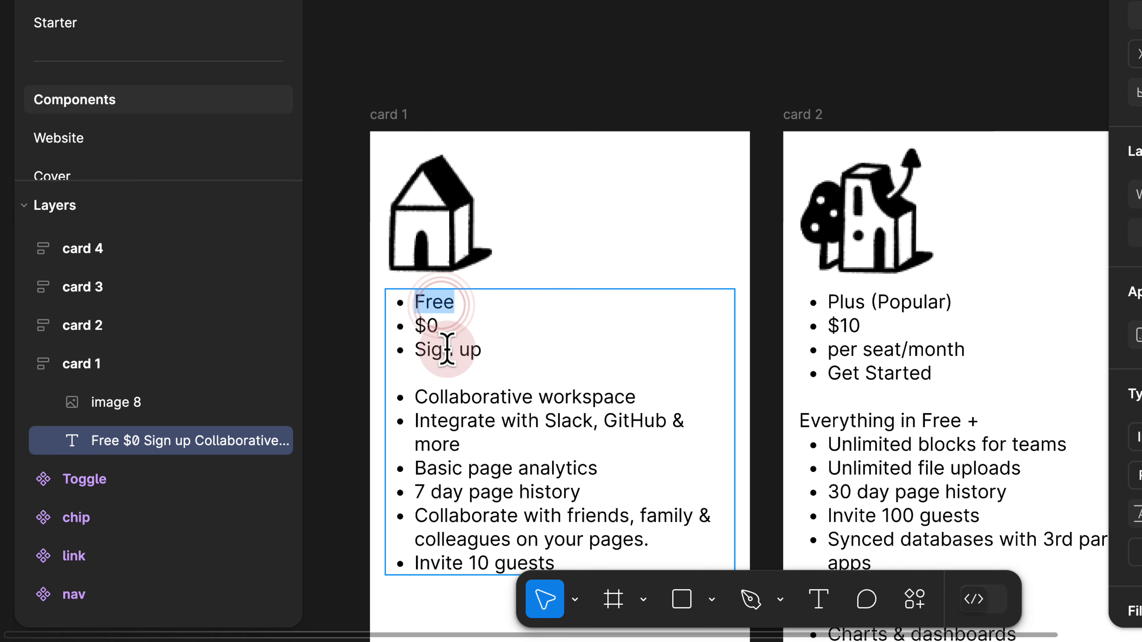
{"action": "left_click_drag", "start_coordinate": [409, 399], "coordinate": [645, 564]}
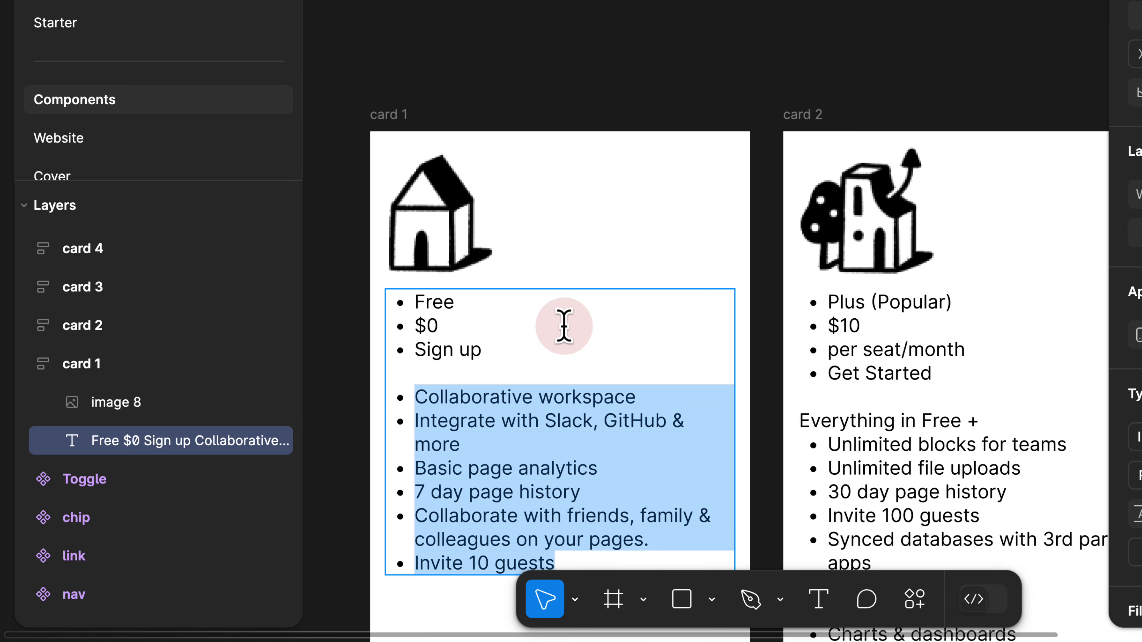
{"action": "key", "text": "Escape"}
{"action": "left_click", "coordinate": [512, 37]}
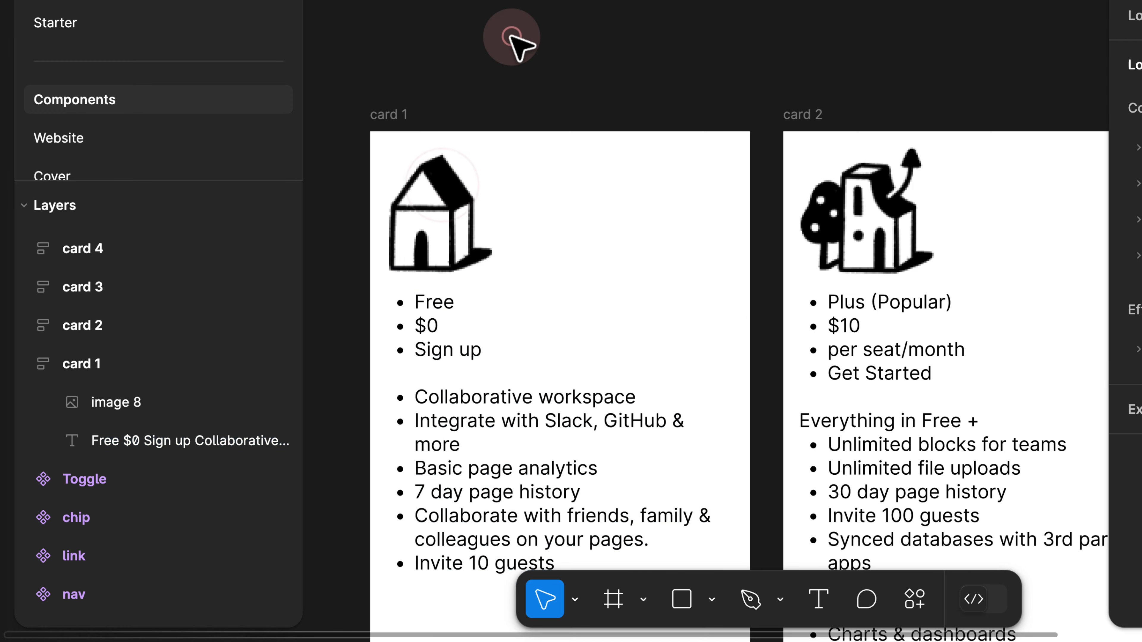
{"action": "scroll", "coordinate": [512, 37], "scroll_direction": "down", "scroll_amount": 3}
{"action": "left_click_drag", "start_coordinate": [520, 47], "coordinate": [536, 140]}
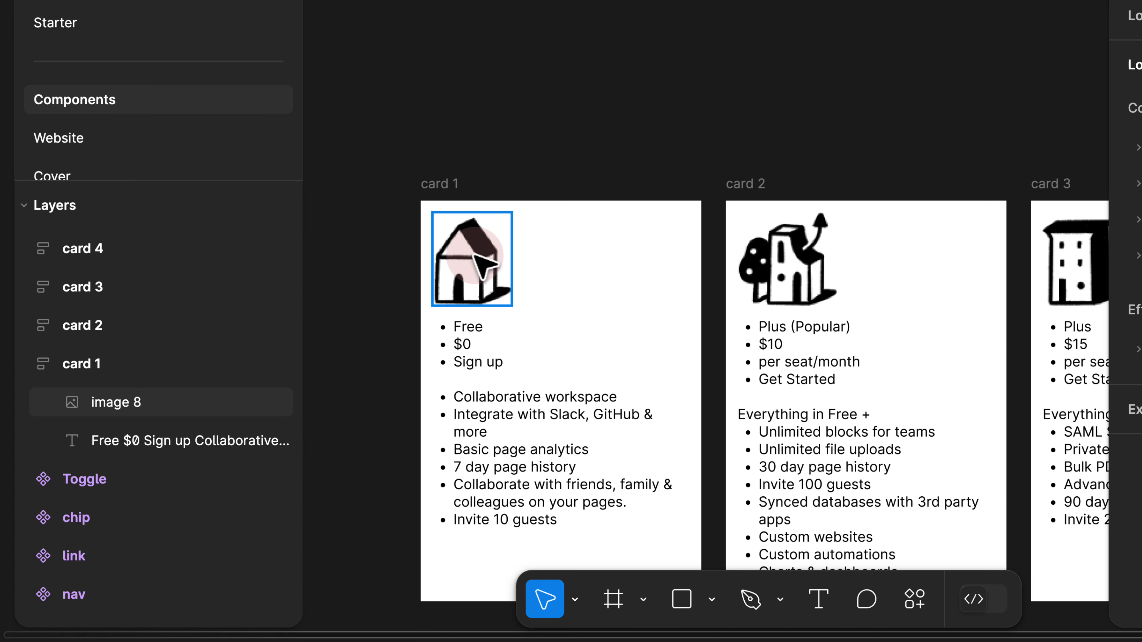
Duplicate the illustrations of the four pricing cards out of their cards into a row above them.
{"action": "left_click_drag", "start_coordinate": [478, 256], "coordinate": [426, 55]}
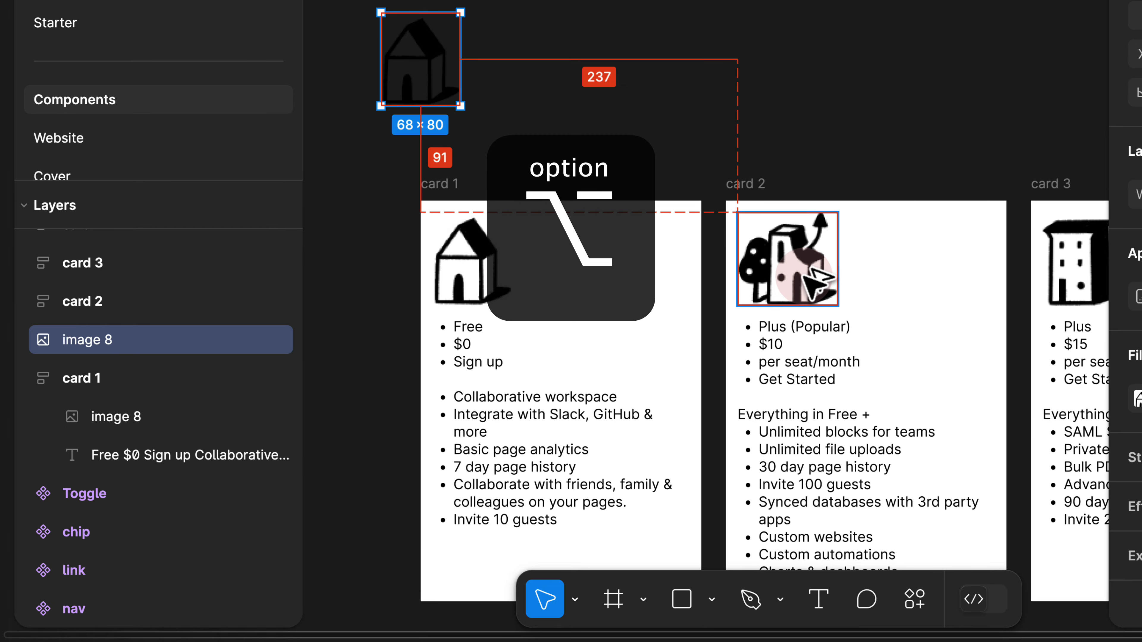
{"action": "left_click_drag", "start_coordinate": [804, 276], "coordinate": [572, 90]}
{"action": "scroll", "coordinate": [908, 173], "scroll_direction": "down", "scroll_amount": 2}
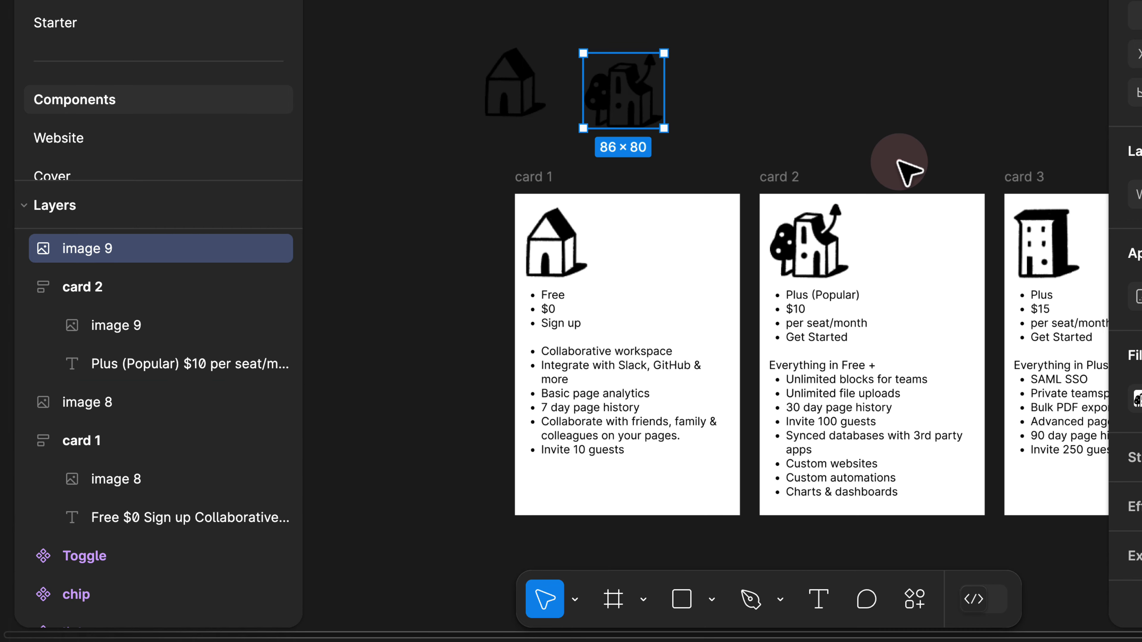
{"action": "scroll", "coordinate": [907, 173], "scroll_direction": "right", "scroll_amount": 5}
{"action": "left_click", "coordinate": [790, 238]}
{"action": "left_click_drag", "start_coordinate": [710, 163], "coordinate": [508, 88]}
{"action": "left_click_drag", "start_coordinate": [1033, 238], "coordinate": [604, 77]}
{"action": "scroll", "coordinate": [609, 79], "scroll_direction": "down", "scroll_amount": 2}
{"action": "scroll", "coordinate": [592, 102], "scroll_direction": "left", "scroll_amount": 5}
{"action": "scroll", "coordinate": [591, 102], "scroll_direction": "up", "scroll_amount": 1}
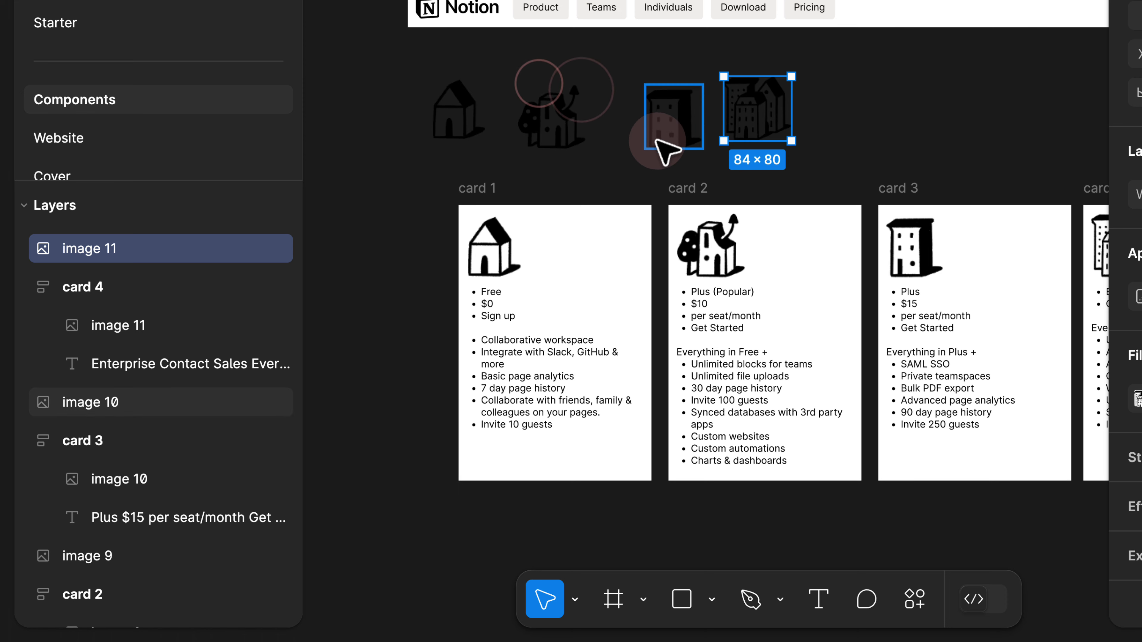
{"action": "scroll", "coordinate": [569, 143], "scroll_direction": "up", "scroll_amount": 2}
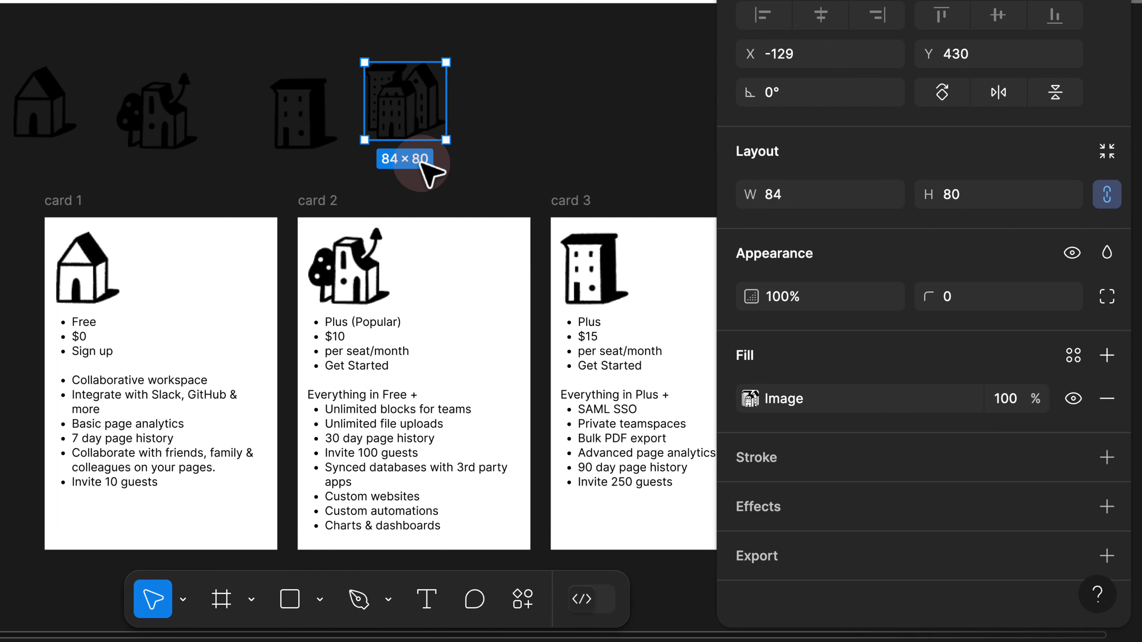
Scale each duplicated illustration proportionally to a height of 40.
{"action": "key", "text": "k"}
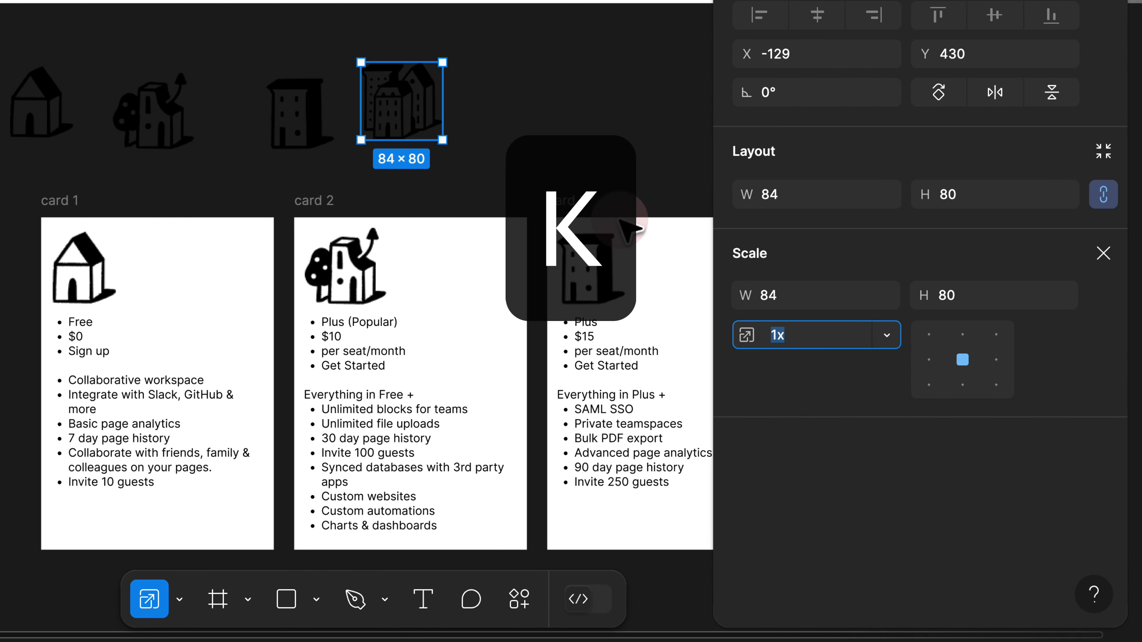
{"action": "left_click", "coordinate": [961, 297]}
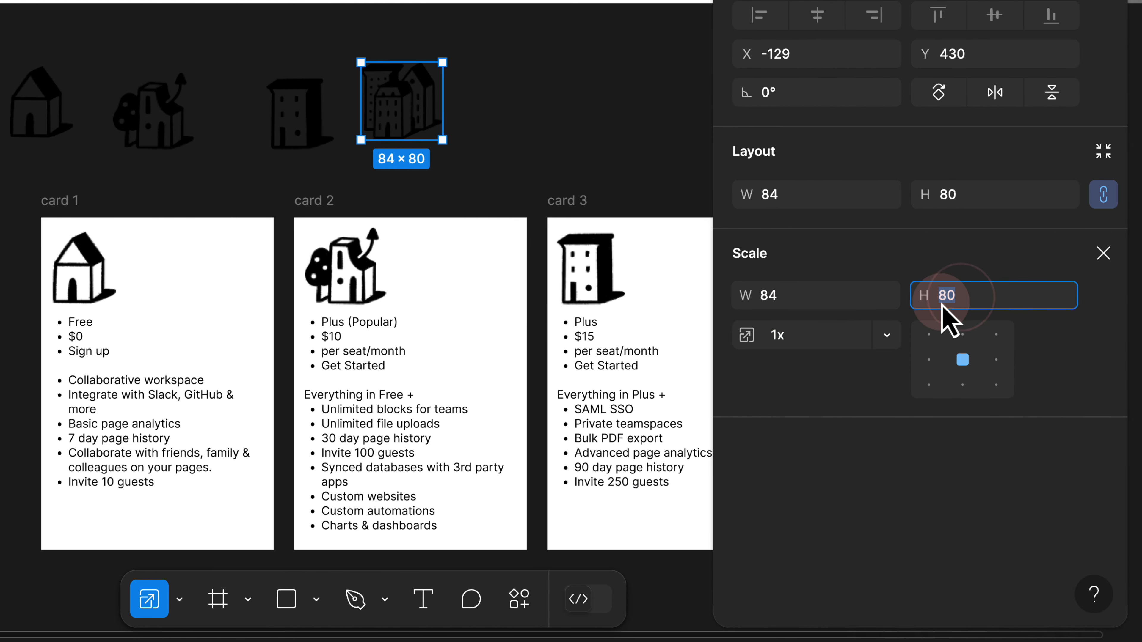
{"action": "type", "text": "40"}
{"action": "key", "text": "Return"}
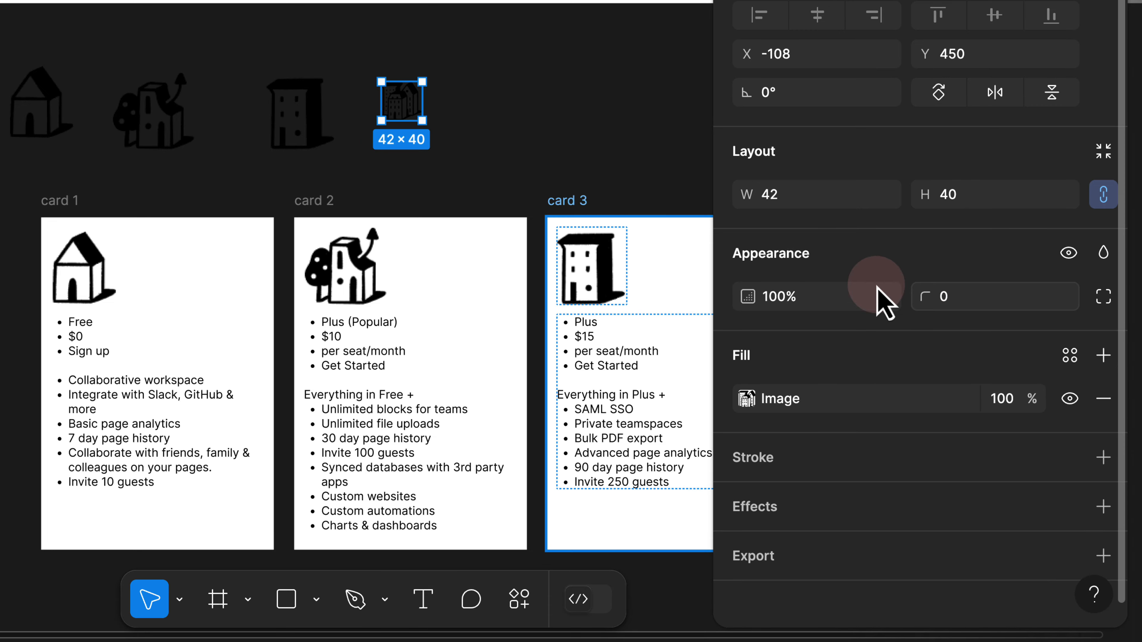
{"action": "left_click", "coordinate": [303, 119]}
{"action": "key", "text": "k"}
{"action": "left_click", "coordinate": [918, 293]}
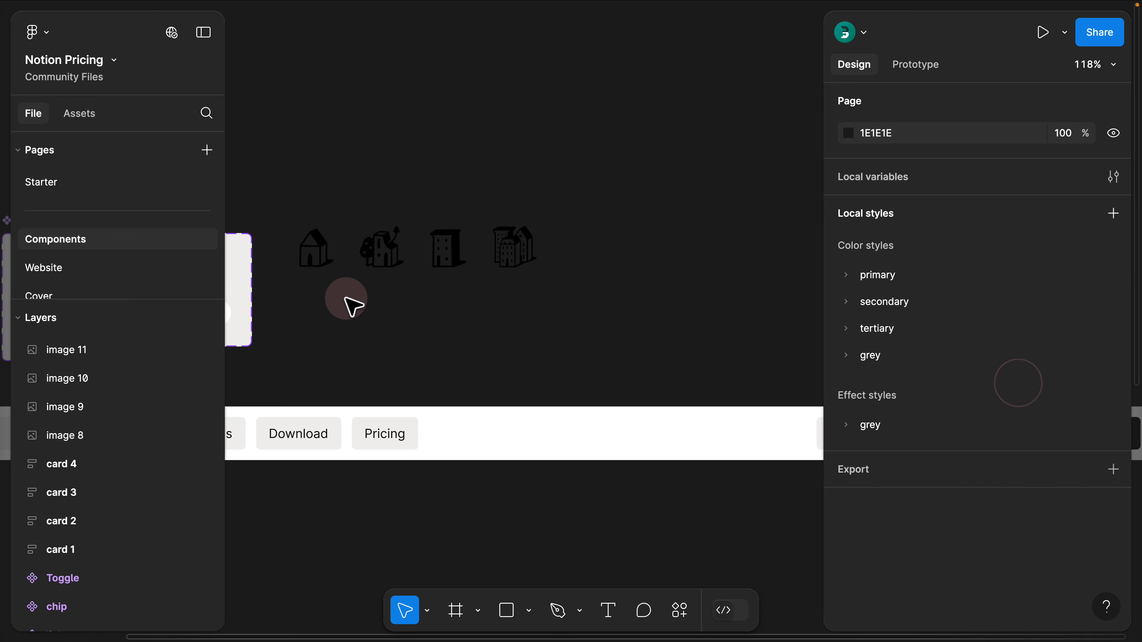
Select all four duplicated illustrations and turn them into separate components with Create multiple components.
{"action": "left_click_drag", "start_coordinate": [308, 299], "coordinate": [586, 220]}
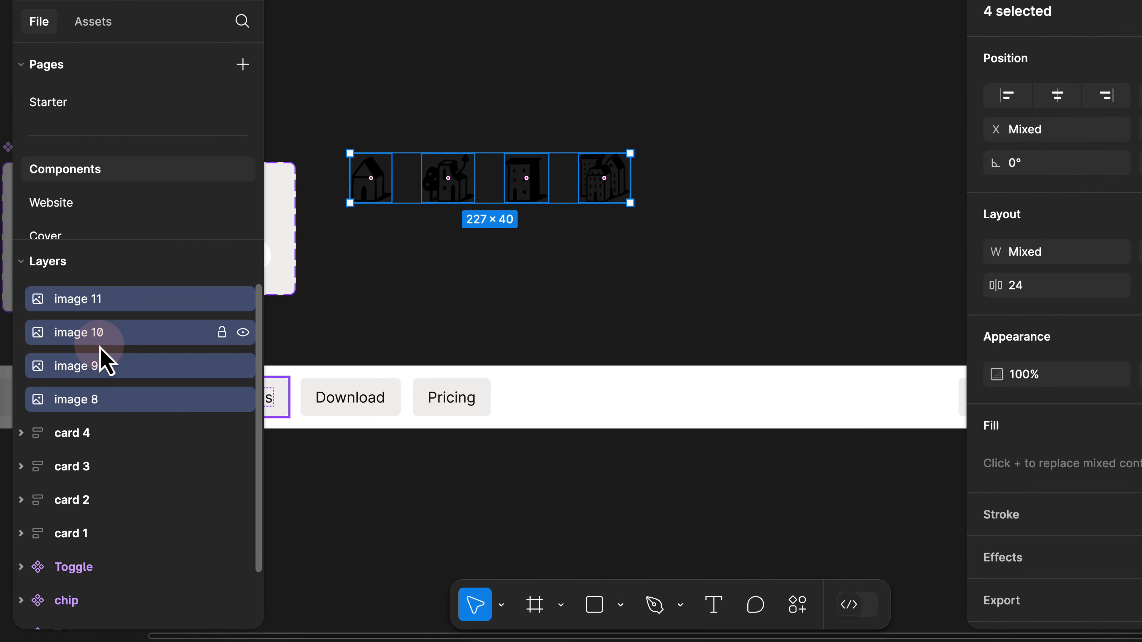
{"action": "key", "text": "super+slash"}
{"action": "type", "text": "crte"}
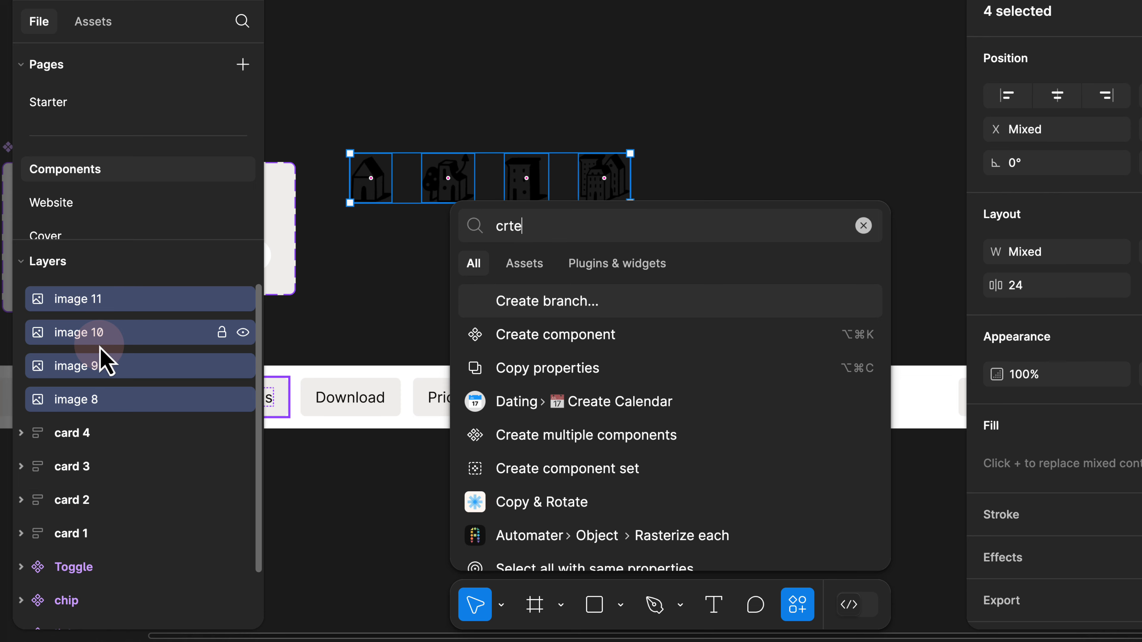
{"action": "type", "text": " mu"}
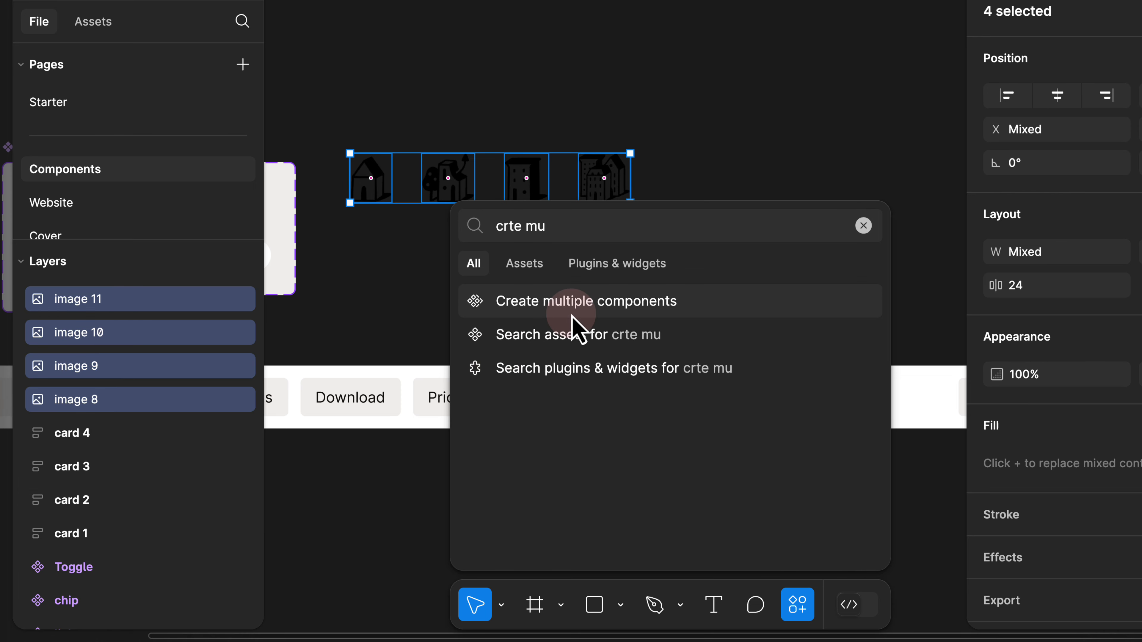
{"action": "left_click", "coordinate": [584, 309]}
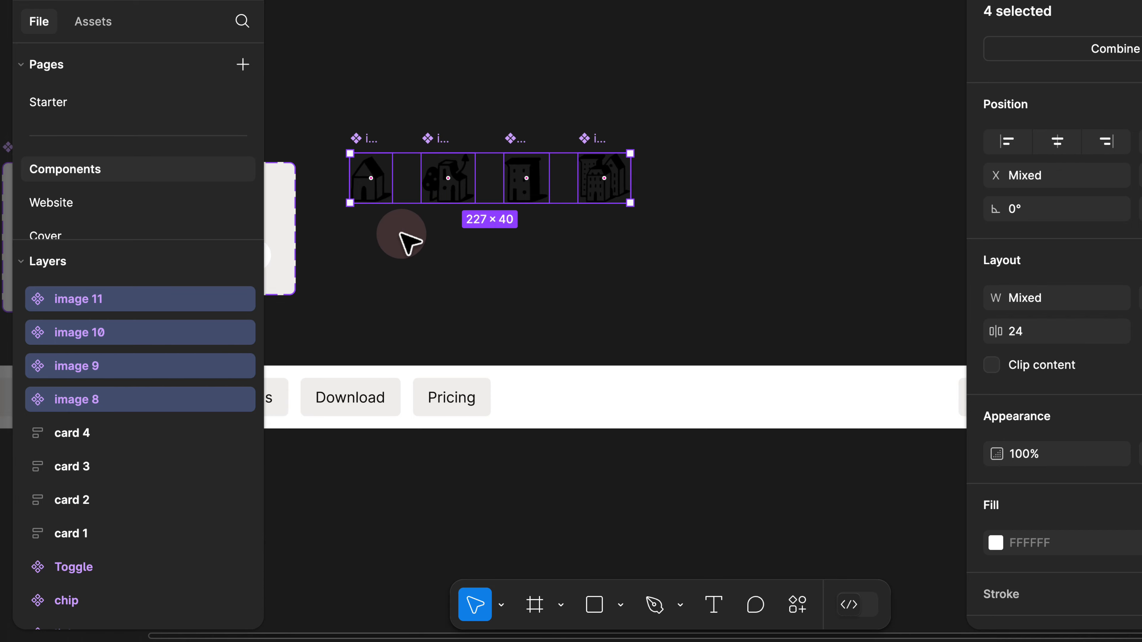
{"action": "key", "text": "Escape"}
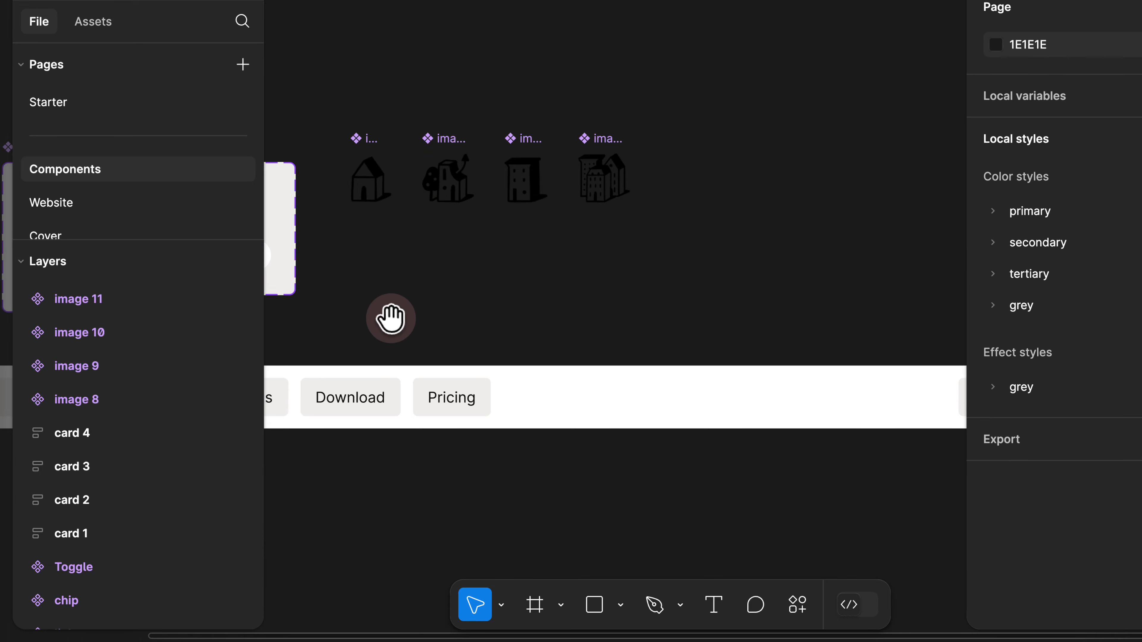
Examine the illustrations and plan names on card 1 and card 2.
{"action": "left_click_drag", "start_coordinate": [390, 317], "coordinate": [545, 182]}
{"action": "left_click_drag", "start_coordinate": [498, 342], "coordinate": [781, 61]}
{"action": "left_click_drag", "start_coordinate": [566, 276], "coordinate": [592, 115]}
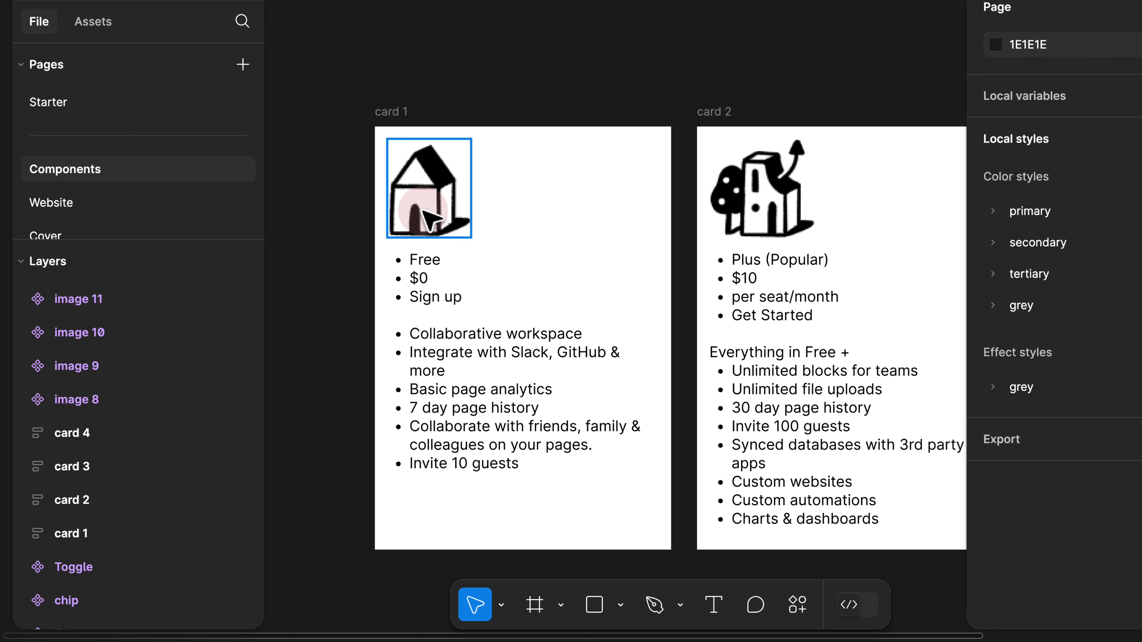
{"action": "left_click", "coordinate": [432, 219]}
{"action": "double_click", "coordinate": [422, 263]}
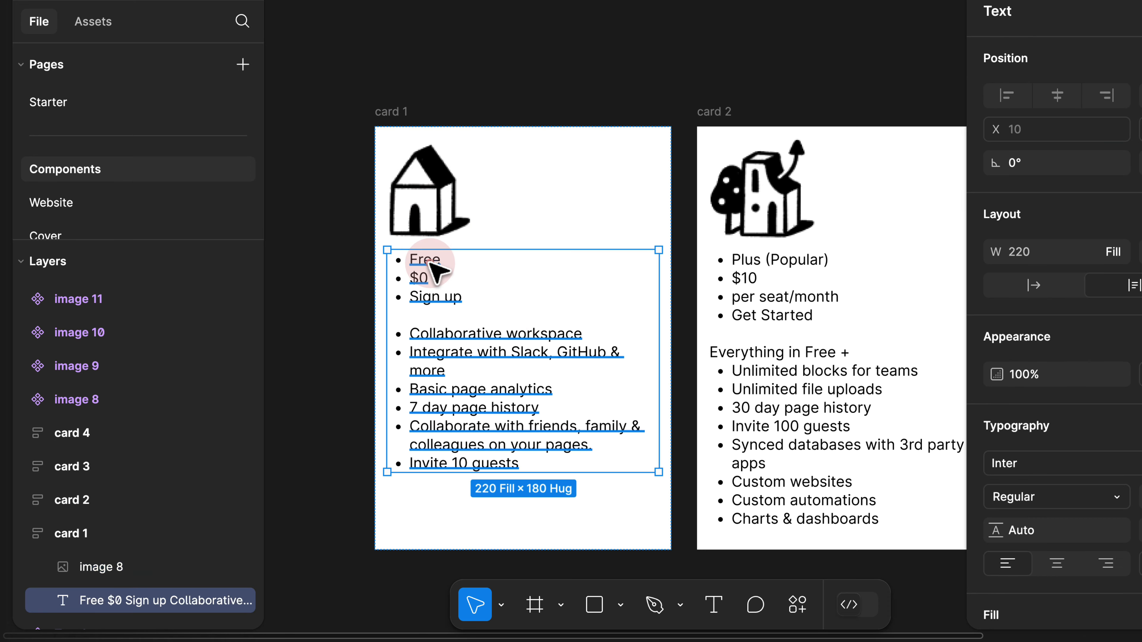
{"action": "left_click", "coordinate": [674, 82]}
{"action": "left_click_drag", "start_coordinate": [738, 96], "coordinate": [538, 61]}
{"action": "left_click", "coordinate": [495, 151]}
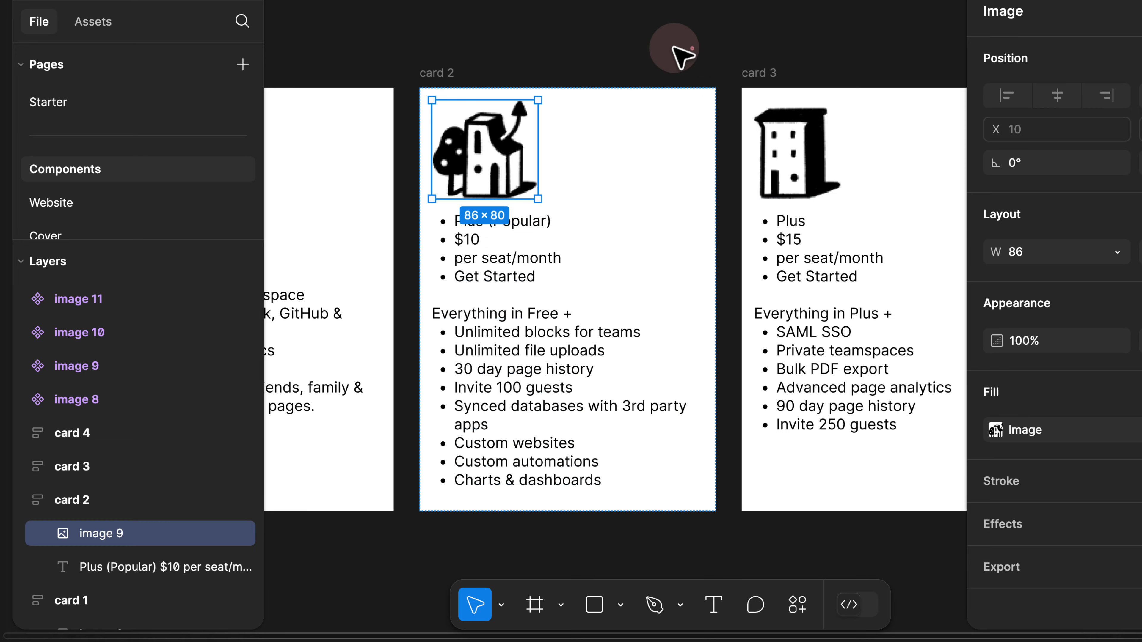
{"action": "left_click", "coordinate": [691, 48]}
Change the plan name on card 3 to Business.
{"action": "scroll", "coordinate": [674, 48], "scroll_direction": "right", "scroll_amount": 7}
{"action": "left_click", "coordinate": [512, 166]}
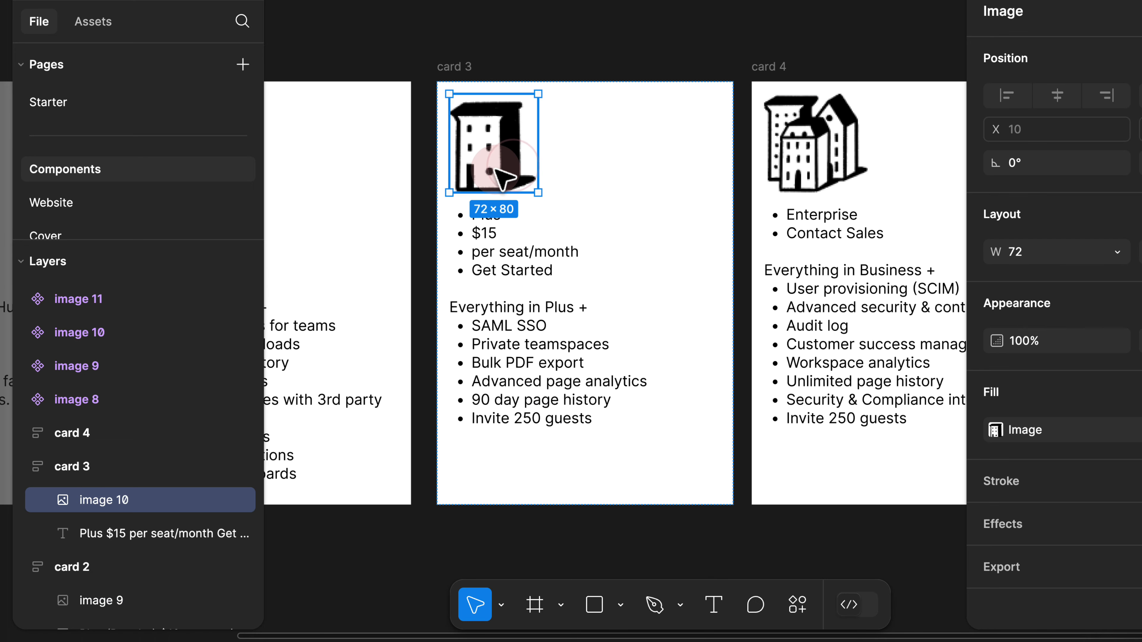
{"action": "left_click", "coordinate": [765, 43]}
{"action": "scroll", "coordinate": [772, 41], "scroll_direction": "right", "scroll_amount": 6}
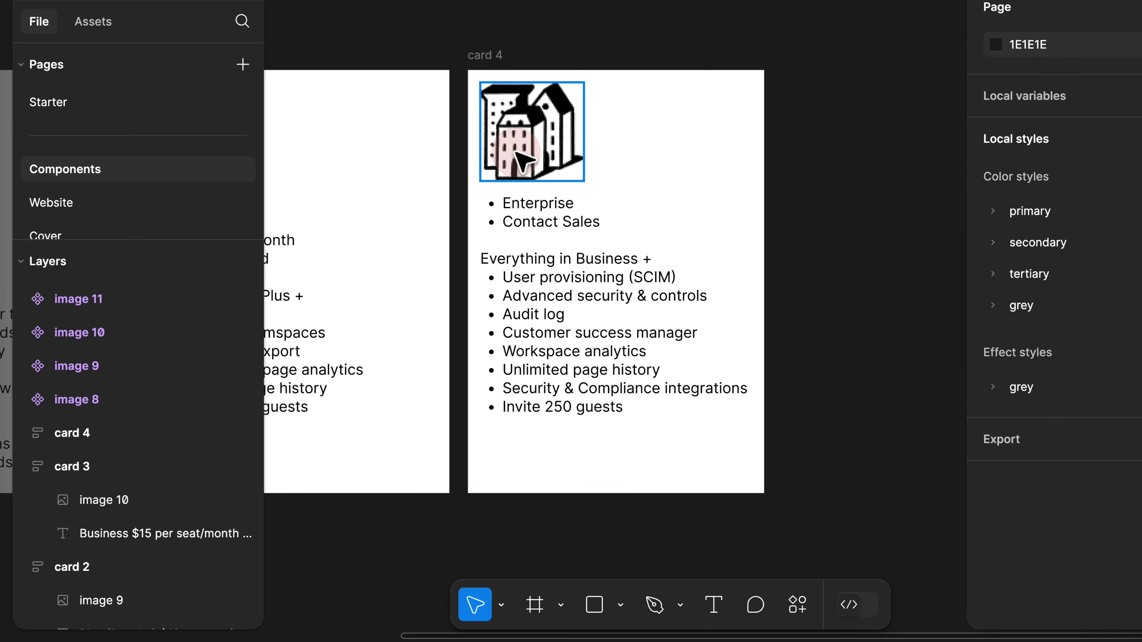
Rename the four illustration components, from the single house to the building group, as Free, Plus, Business and Enterprise.
{"action": "left_click_drag", "start_coordinate": [507, 1], "coordinate": [562, 337]}
{"action": "left_click_drag", "start_coordinate": [542, 107], "coordinate": [525, 449]}
{"action": "left_click_drag", "start_coordinate": [379, 152], "coordinate": [765, 153]}
{"action": "left_click", "coordinate": [765, 155]}
{"action": "scroll", "coordinate": [731, 165], "scroll_direction": "up", "scroll_amount": 5}
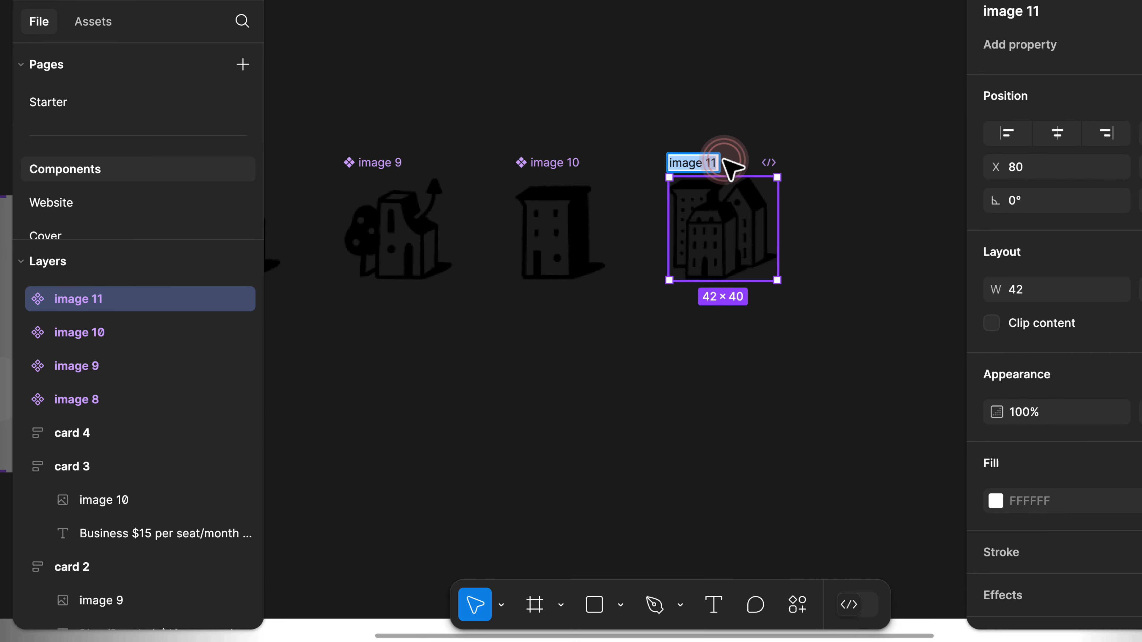
{"action": "type", "text": "Enterpirse"}
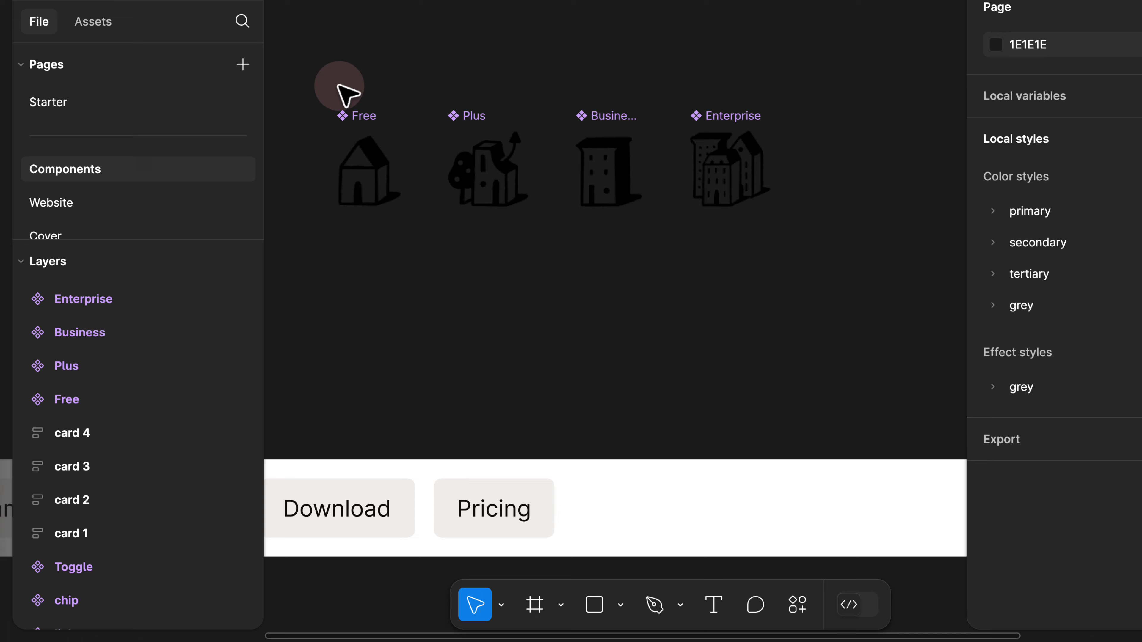
Combine the four plan illustration components as variants and name the component set Icons.
{"action": "left_click_drag", "start_coordinate": [310, 77], "coordinate": [860, 261]}
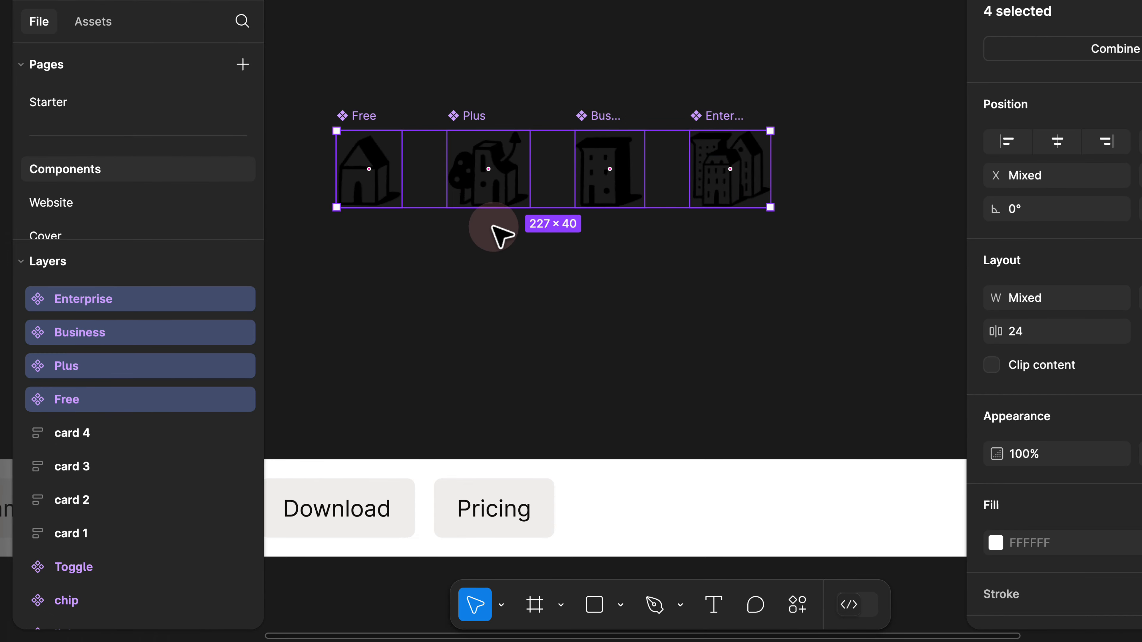
{"action": "left_click", "coordinate": [968, 49]}
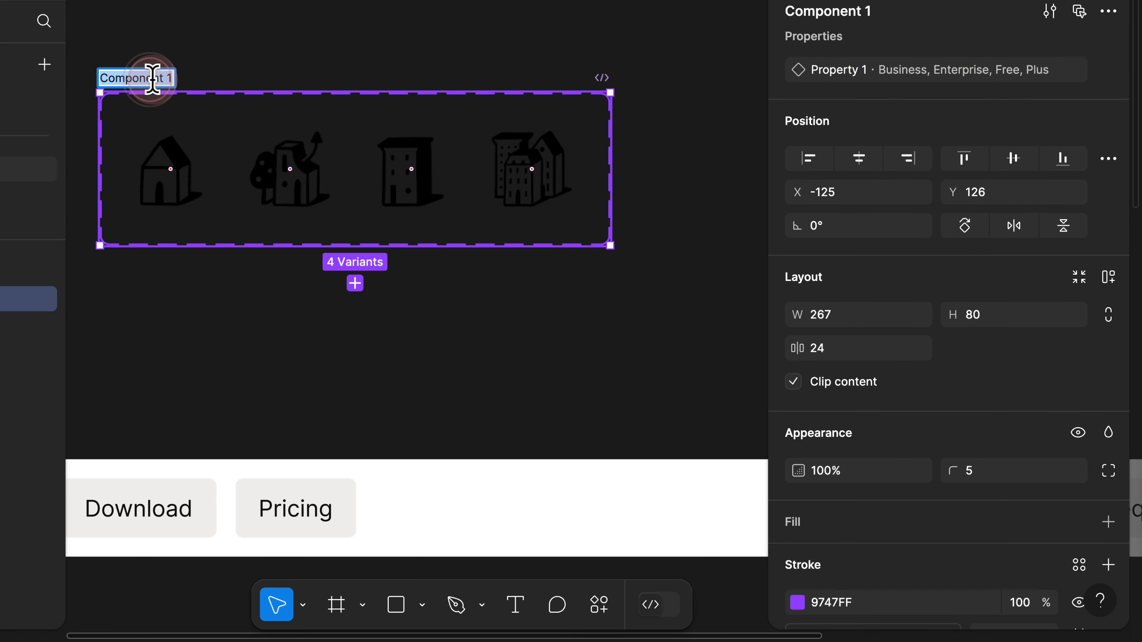
{"action": "type", "text": "s"}
{"action": "key", "text": "Return"}
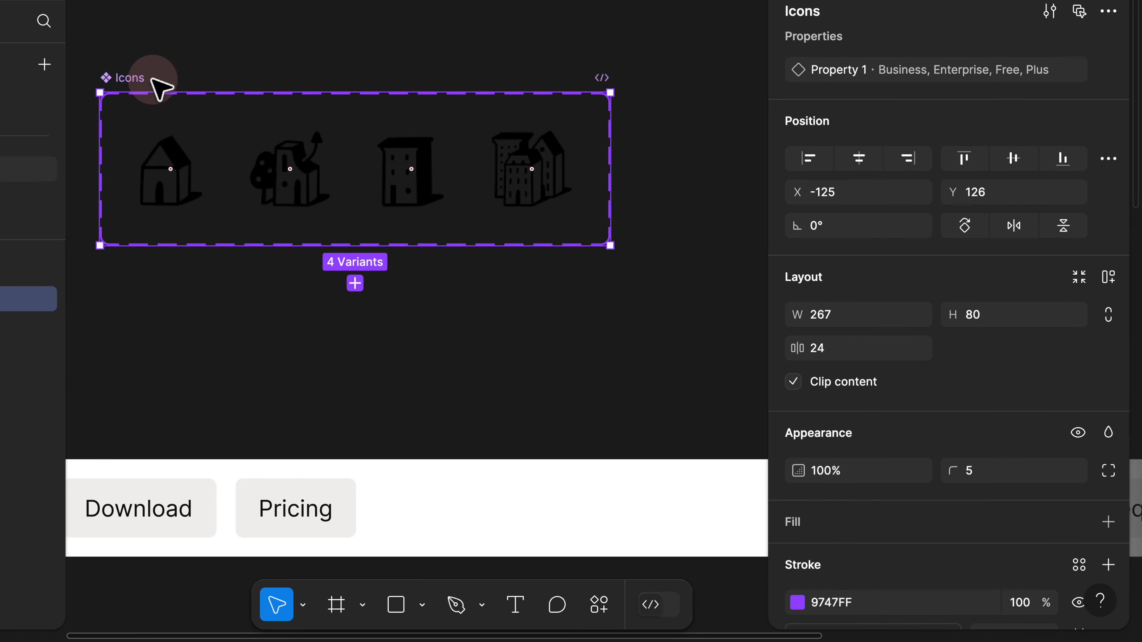
Add a white FFFFFF fill to the Icons set and rename its variant property to Plans.
{"action": "left_click", "coordinate": [1109, 522]}
{"action": "left_click", "coordinate": [924, 75]}
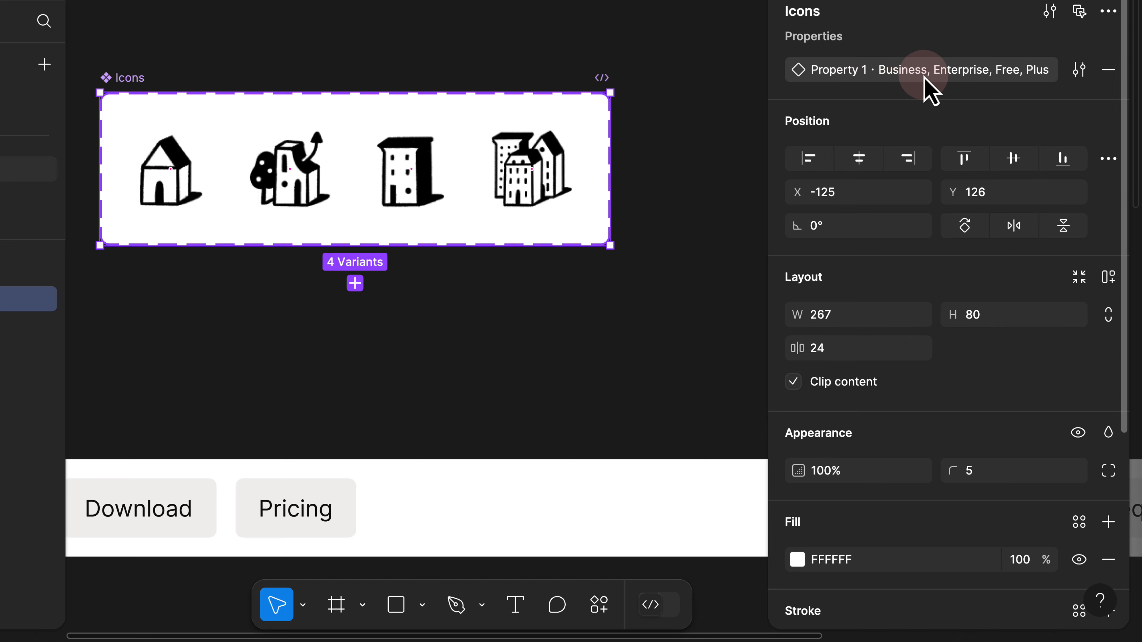
{"action": "double_click", "coordinate": [841, 76]}
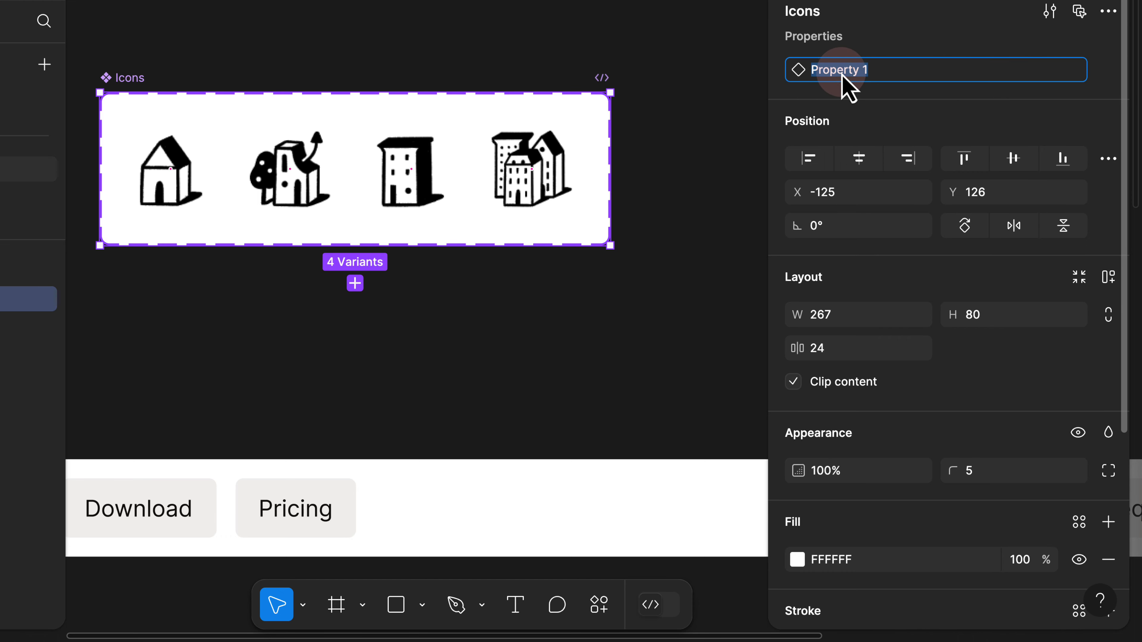
{"action": "key", "text": "Return"}
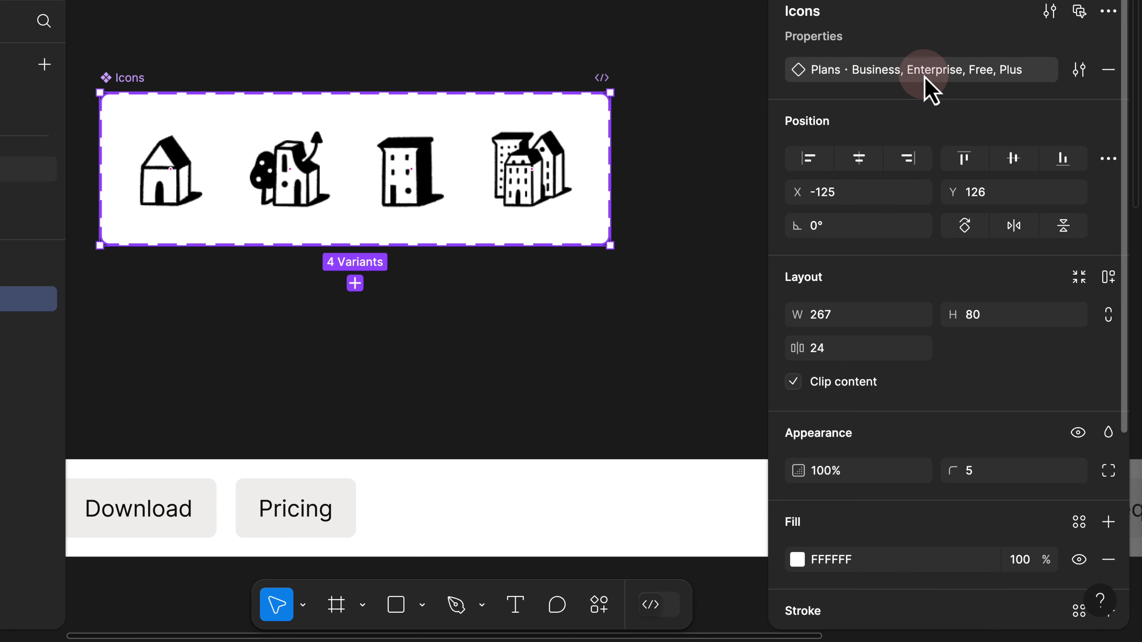
Reorder the values of the Plans property to Free, Plus, Business, Enterprise.
{"action": "left_click", "coordinate": [1078, 72]}
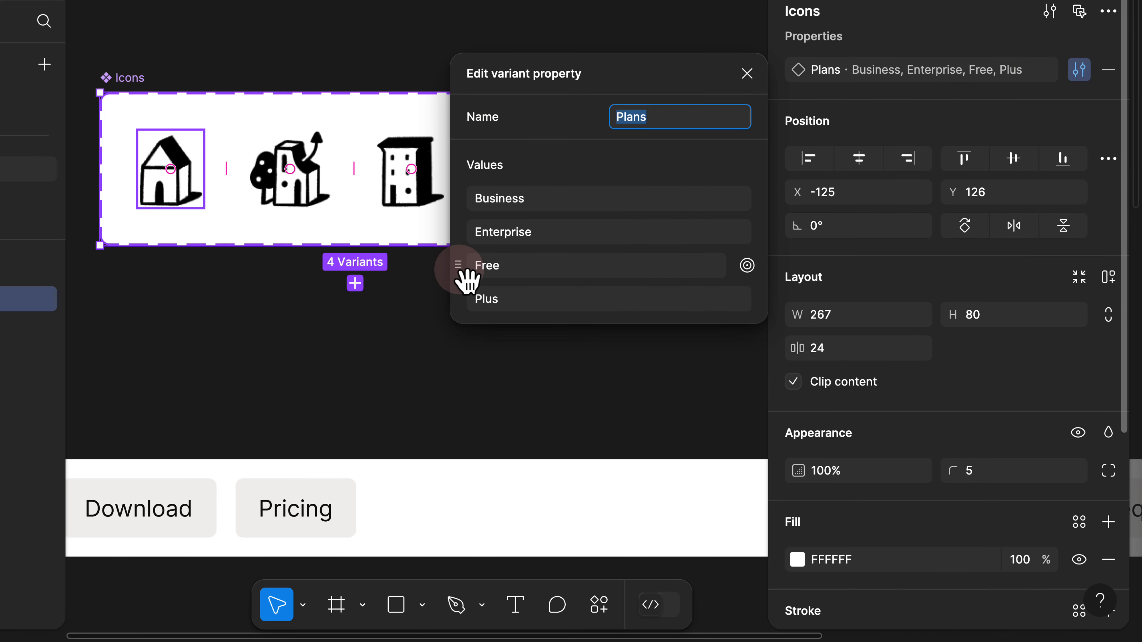
{"action": "left_click_drag", "start_coordinate": [467, 279], "coordinate": [467, 214]}
{"action": "left_click_drag", "start_coordinate": [468, 299], "coordinate": [472, 239]}
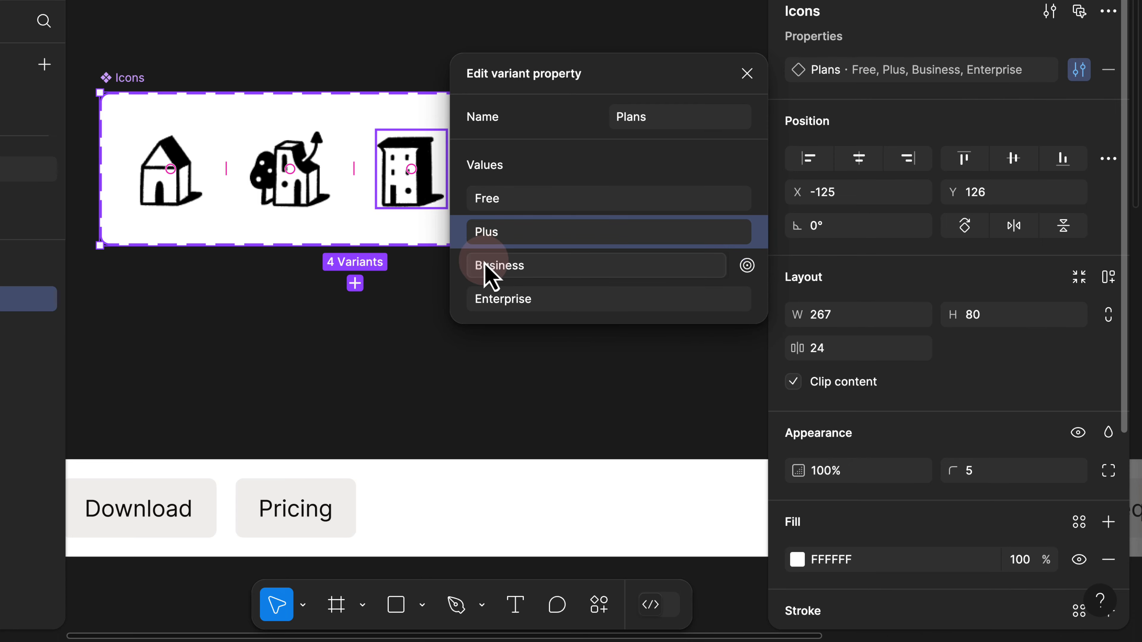
{"action": "left_click", "coordinate": [747, 74]}
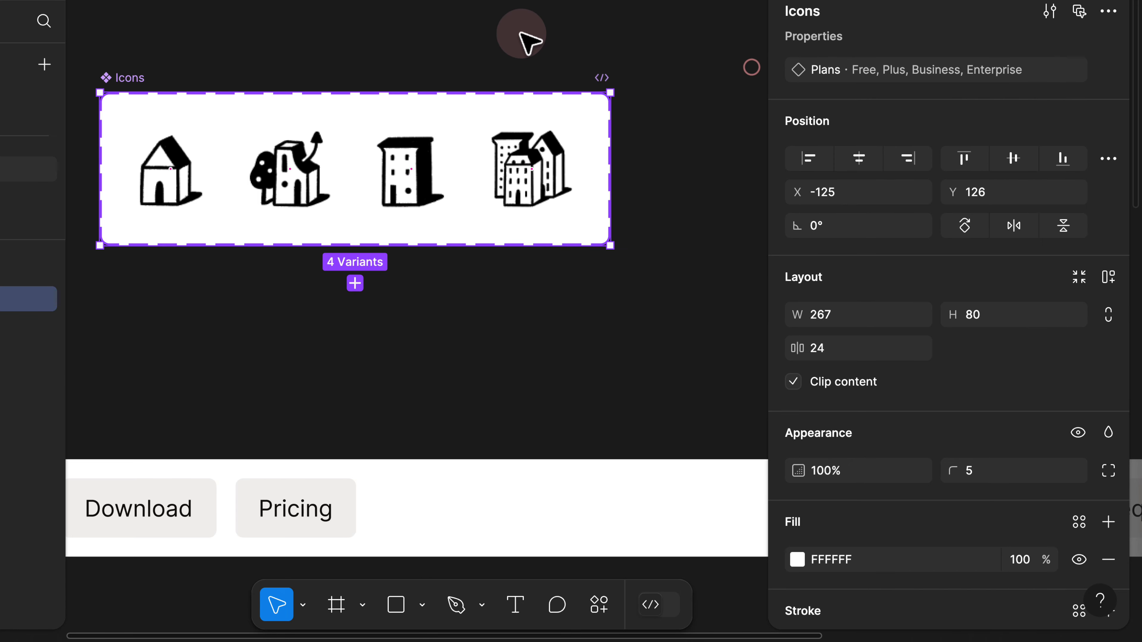
Place an instance of the Plus icon below the Icons set and switch its Plans property to Business.
{"action": "left_click", "coordinate": [513, 33]}
{"action": "left_click_drag", "start_coordinate": [298, 185], "coordinate": [459, 356], "text": "alt"}
{"action": "left_click", "coordinate": [986, 82]}
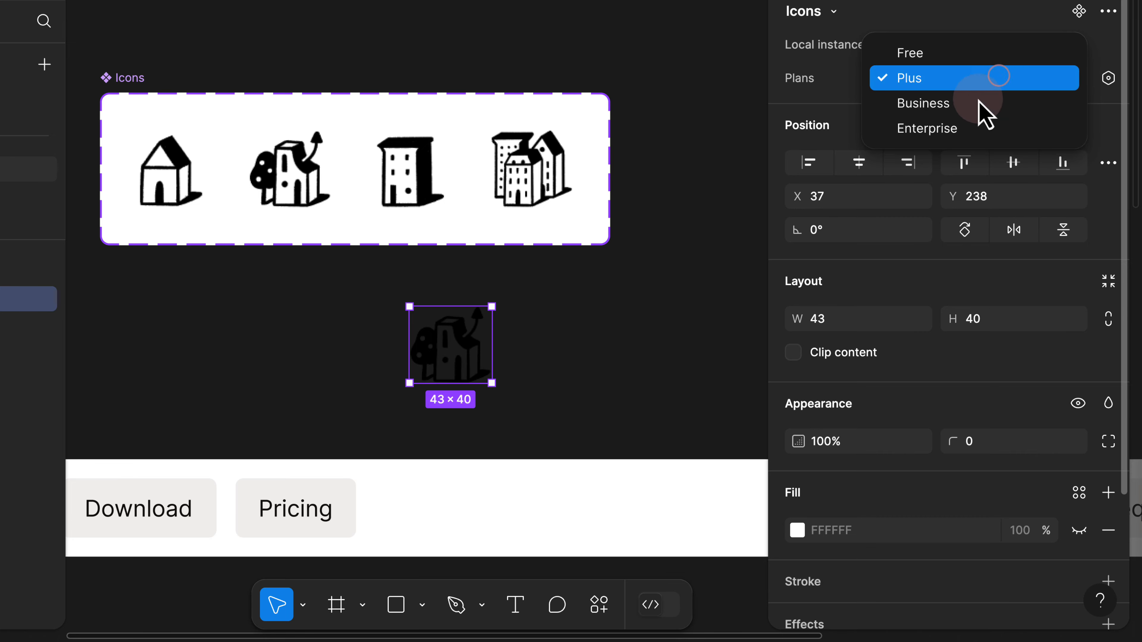
{"action": "left_click", "coordinate": [970, 104]}
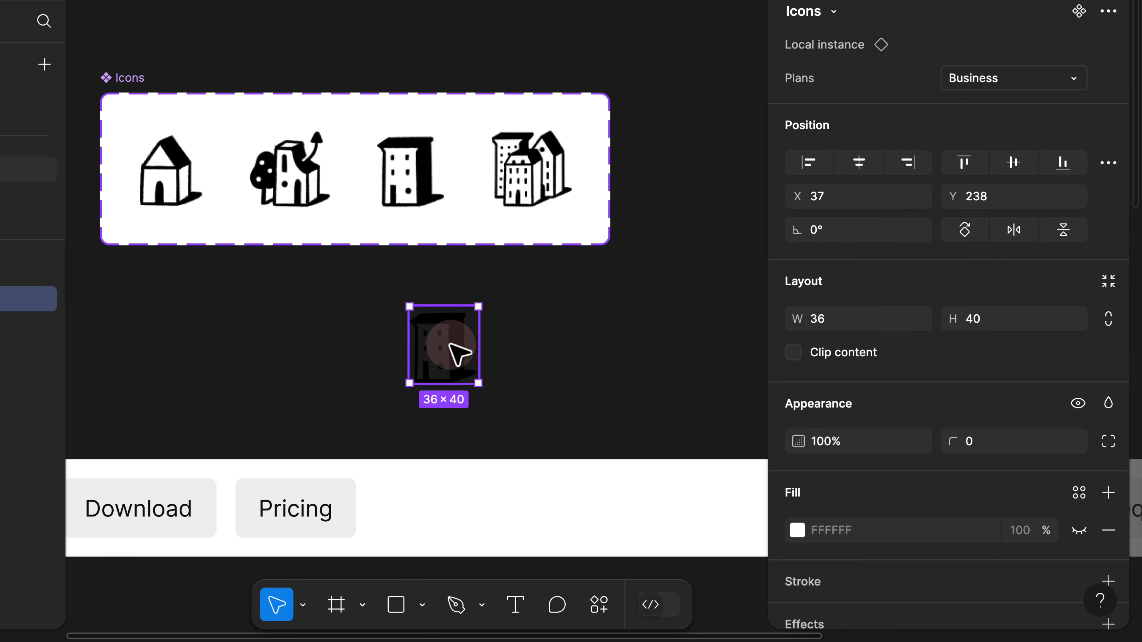
{"action": "left_click", "coordinate": [564, 338]}
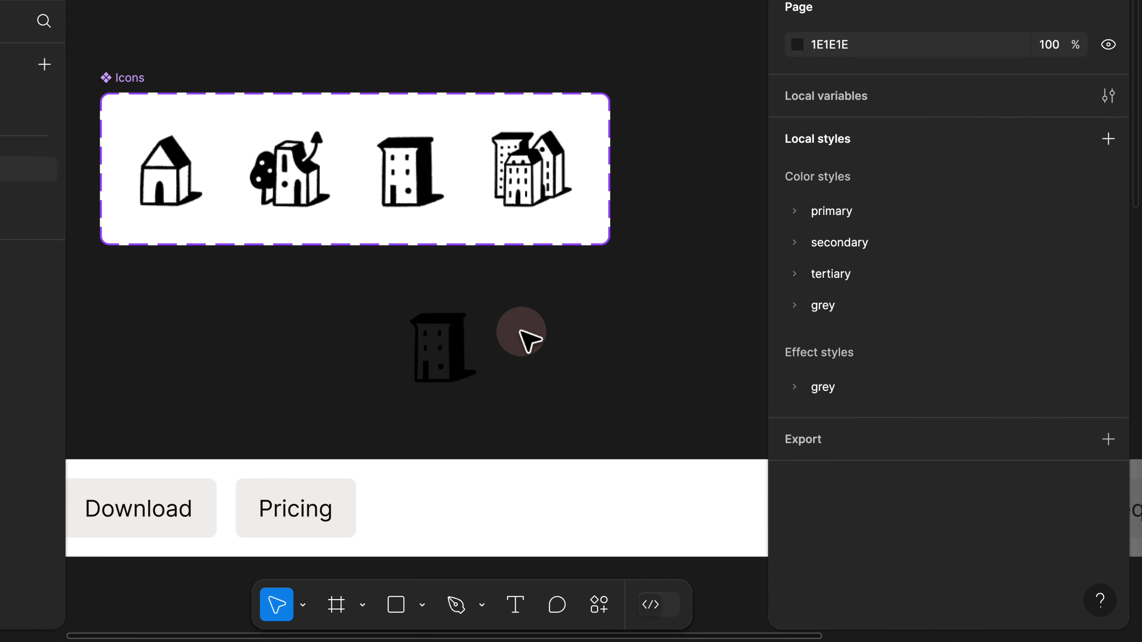
Move the Business icon instance down past the nav component into the empty canvas beside card 1.
{"action": "scroll", "coordinate": [524, 338], "scroll_direction": "down", "scroll_amount": 5}
{"action": "left_click_drag", "start_coordinate": [543, 354], "coordinate": [415, 521]}
{"action": "left_click_drag", "start_coordinate": [325, 86], "coordinate": [323, 113]}
{"action": "left_click_drag", "start_coordinate": [448, 244], "coordinate": [456, 153]}
{"action": "scroll", "coordinate": [456, 152], "scroll_direction": "down", "scroll_amount": 3}
{"action": "left_click", "coordinate": [271, 173]}
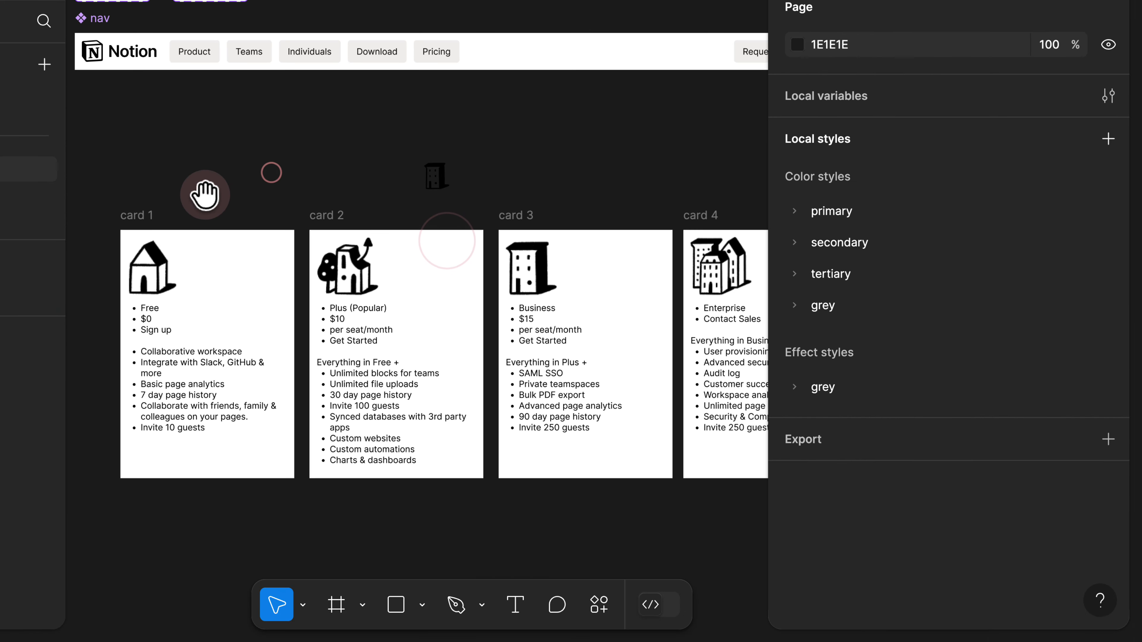
{"action": "left_click_drag", "start_coordinate": [205, 195], "coordinate": [415, 181]}
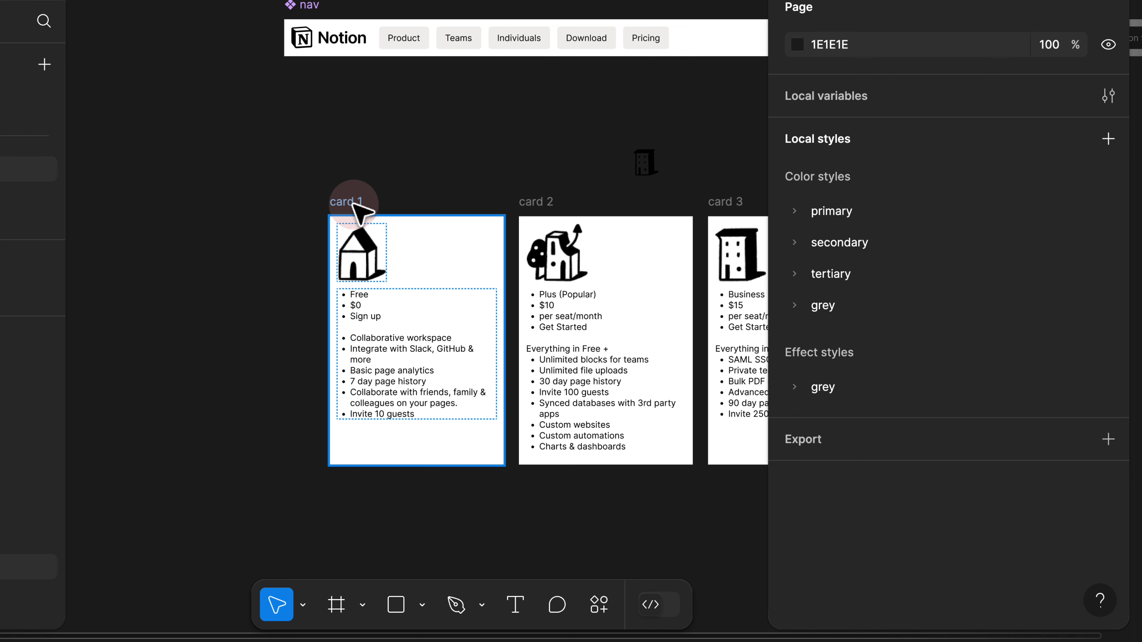
{"action": "left_click", "coordinate": [425, 158]}
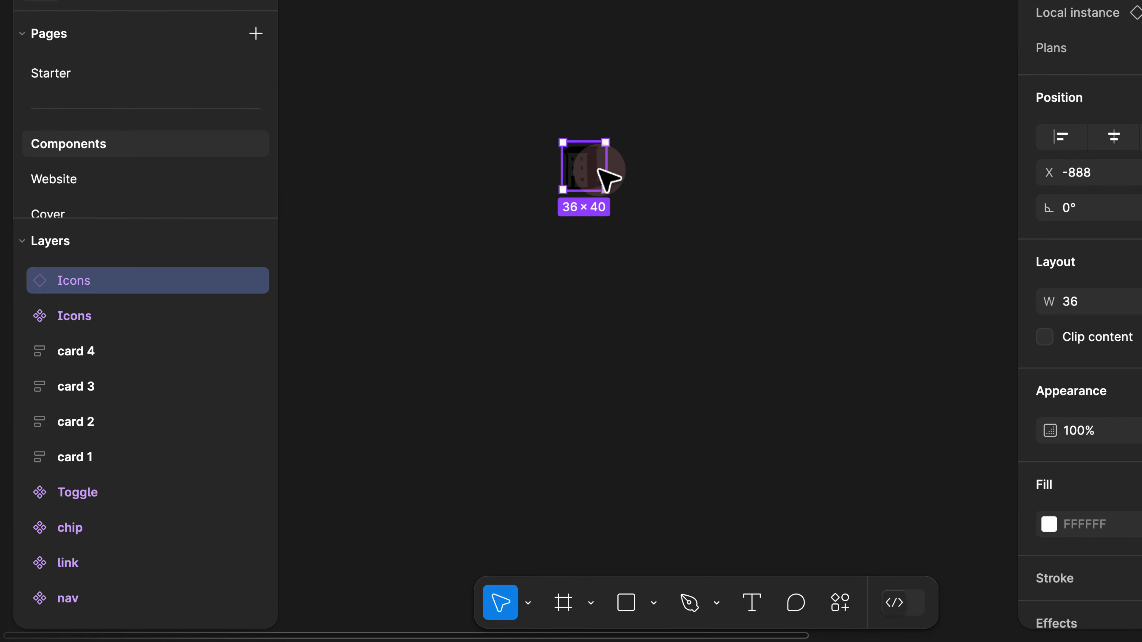
Wrap the Business icon instance in an auto layout frame and fill it with the primary/94 colour style.
{"action": "key", "text": "shift+a"}
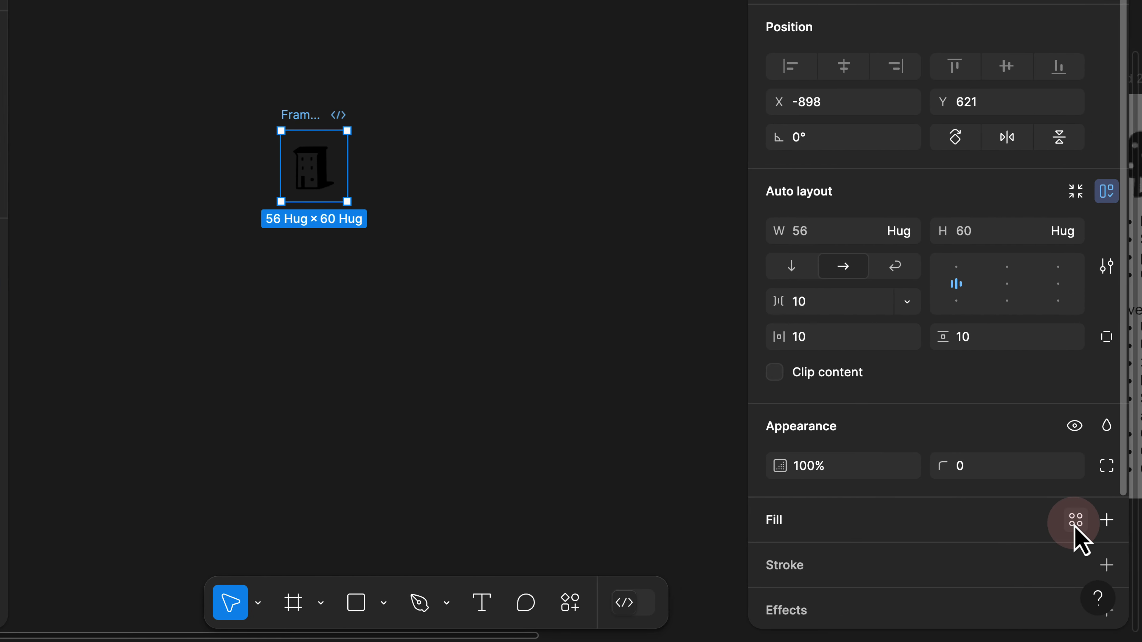
{"action": "left_click", "coordinate": [1072, 523]}
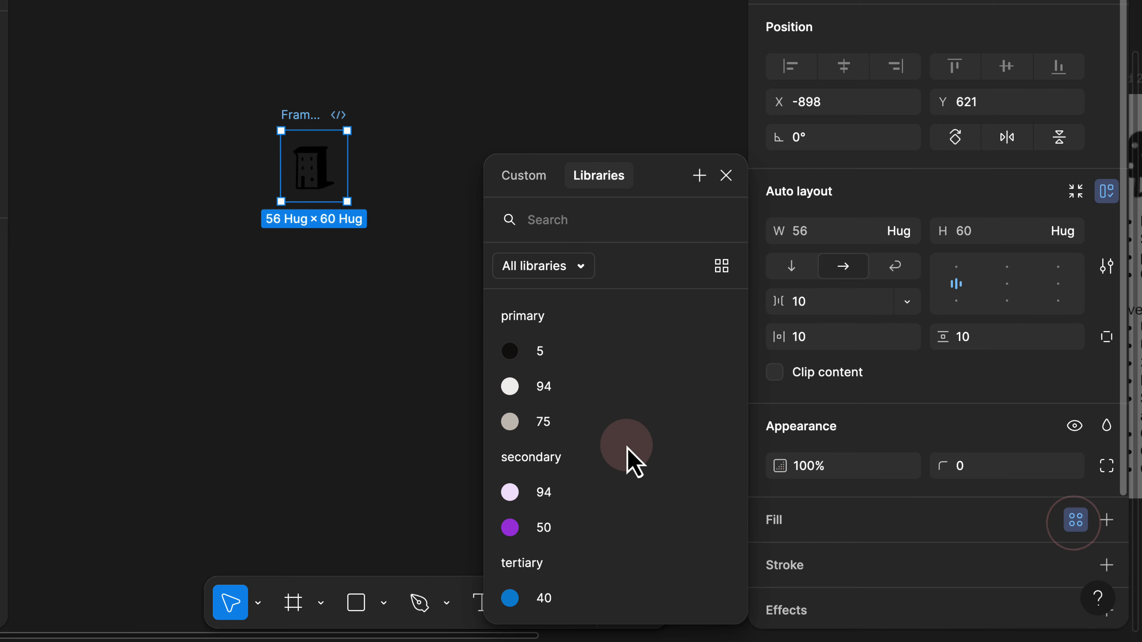
{"action": "left_click", "coordinate": [560, 387]}
{"action": "left_click", "coordinate": [301, 108]}
{"action": "left_click", "coordinate": [309, 143]}
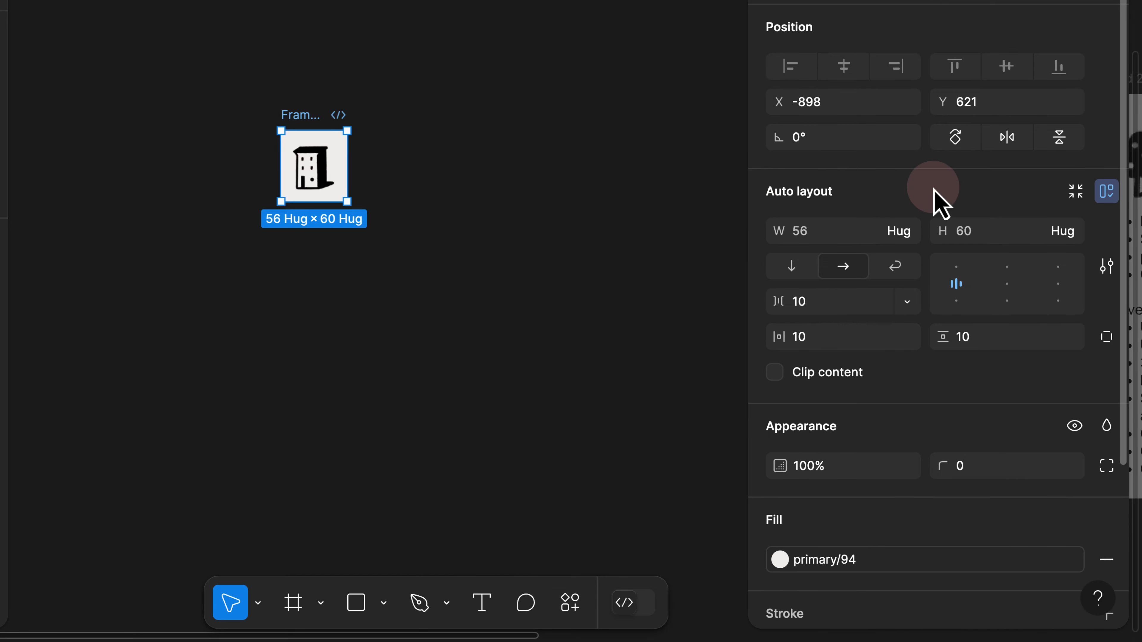
Change the frame to a fixed width, widen it to about 171, and rename it Card.
{"action": "left_click", "coordinate": [908, 231]}
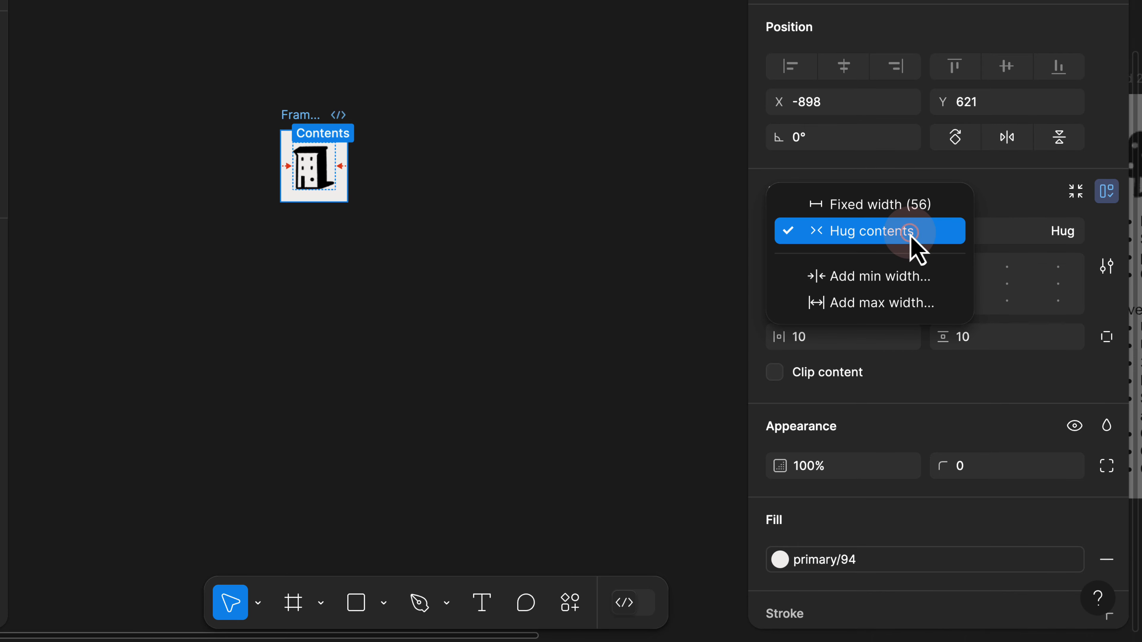
{"action": "left_click", "coordinate": [906, 209]}
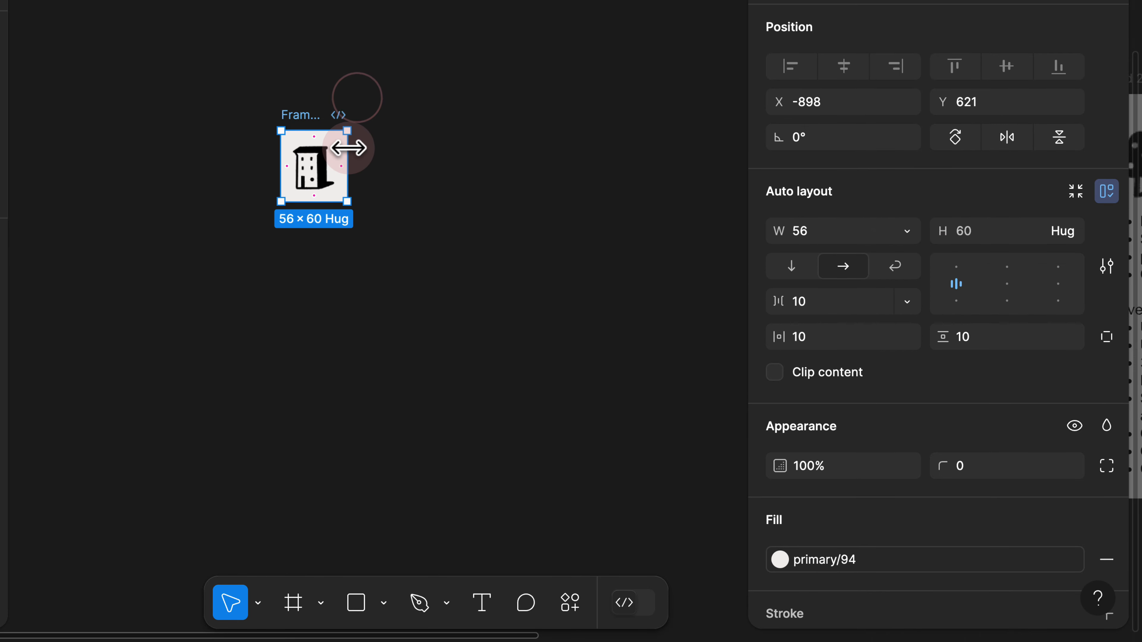
{"action": "left_click_drag", "start_coordinate": [389, 148], "coordinate": [482, 149]}
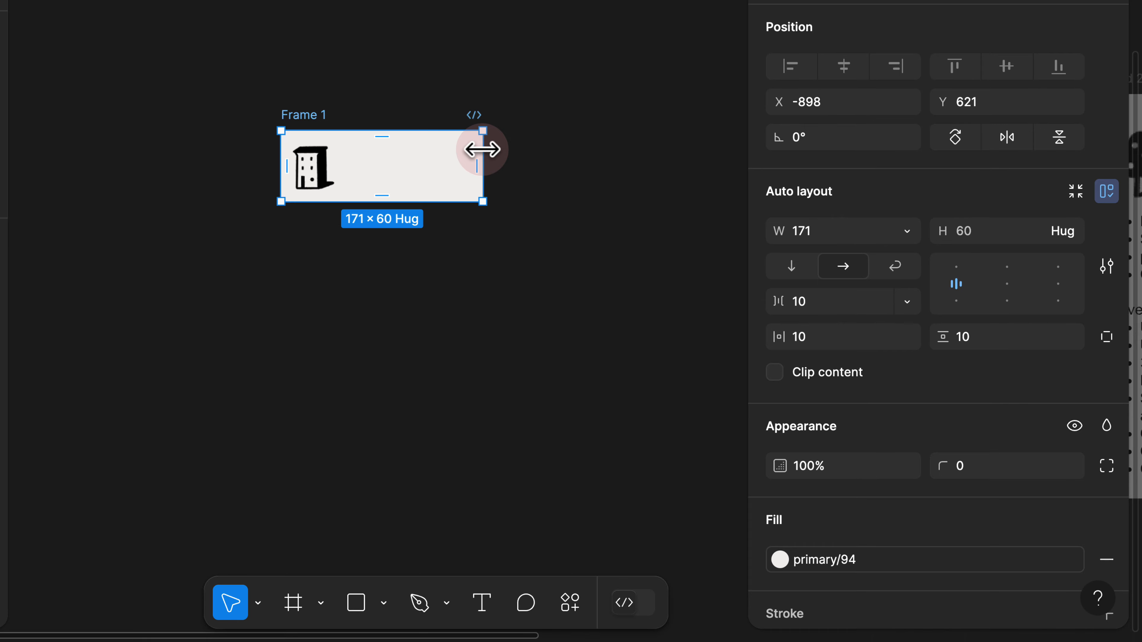
{"action": "double_click", "coordinate": [311, 113]}
{"action": "type", "text": "C"}
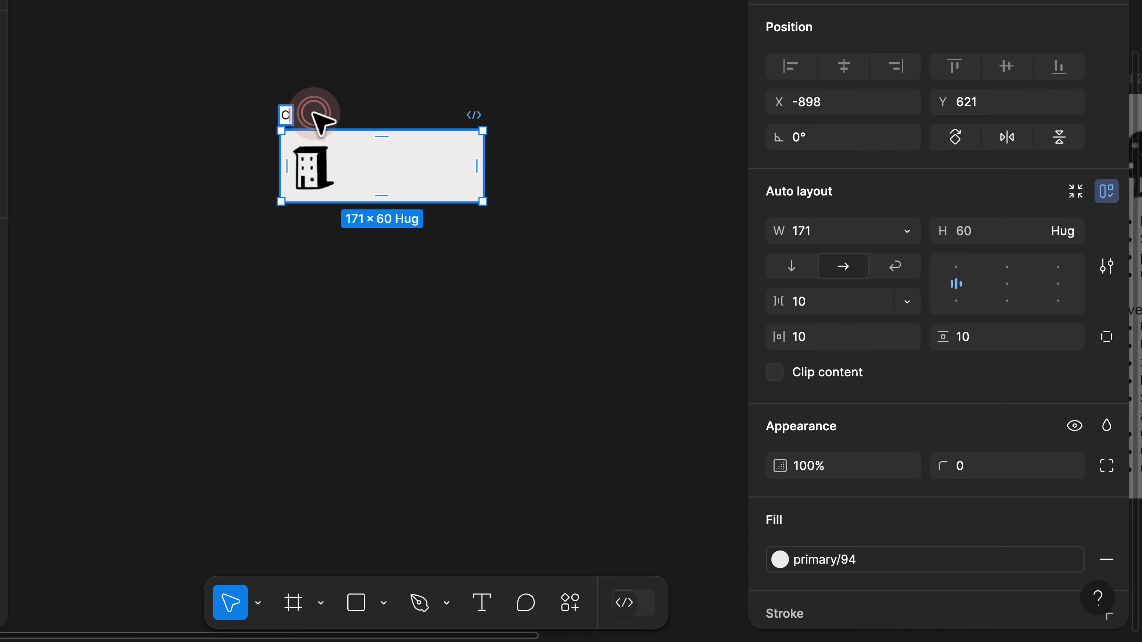
{"action": "type", "text": "ard"}
{"action": "left_click", "coordinate": [394, 146]}
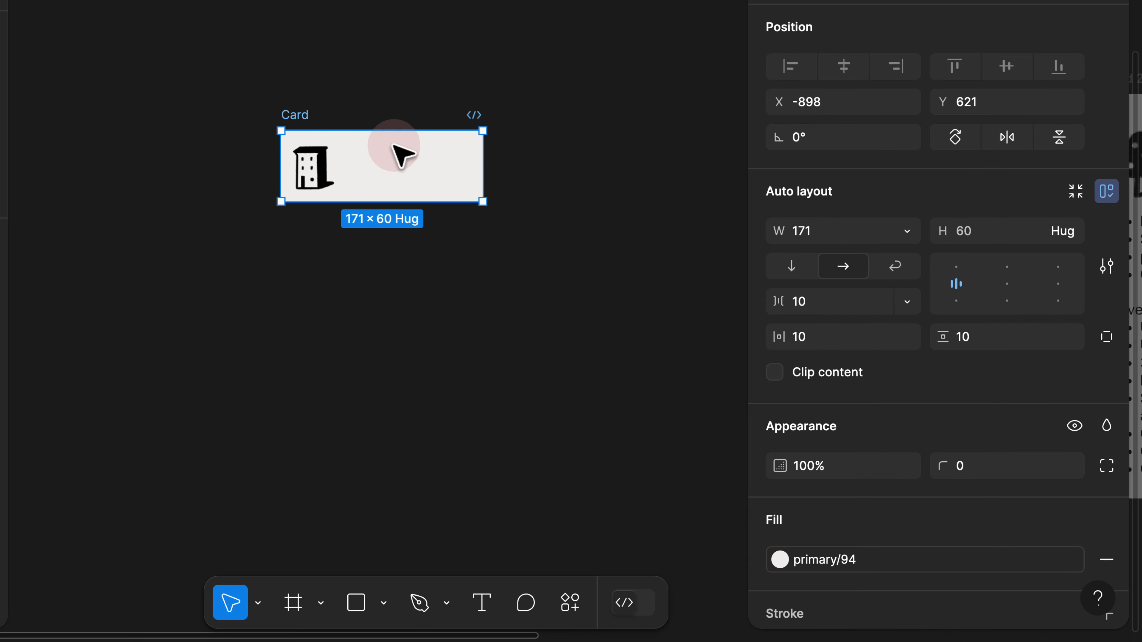
Give the Card frame 24 padding on all sides, a corner radius of 12 and a vertical layout.
{"action": "left_click", "coordinate": [828, 337]}
{"action": "key", "text": "Return"}
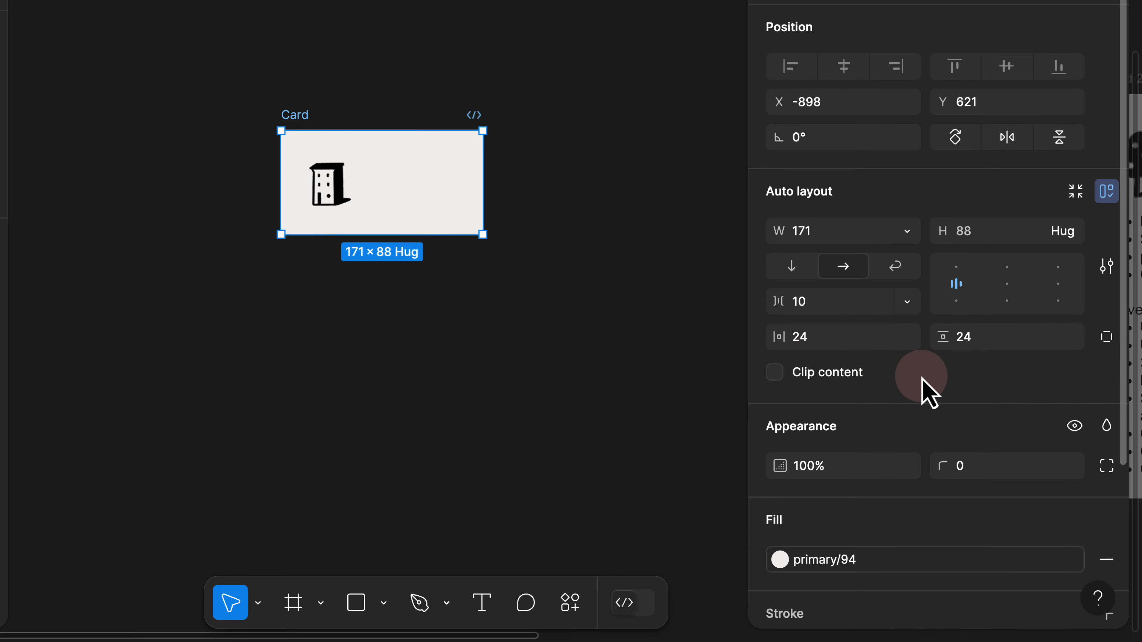
{"action": "left_click", "coordinate": [961, 469]}
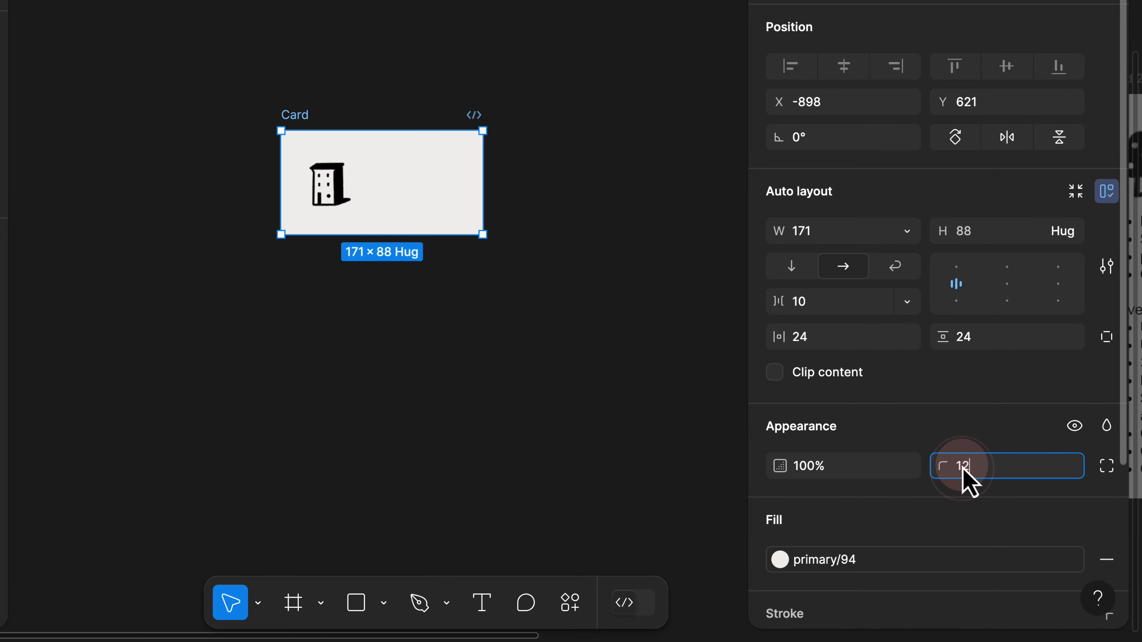
{"action": "type", "text": "12"}
{"action": "key", "text": "Return"}
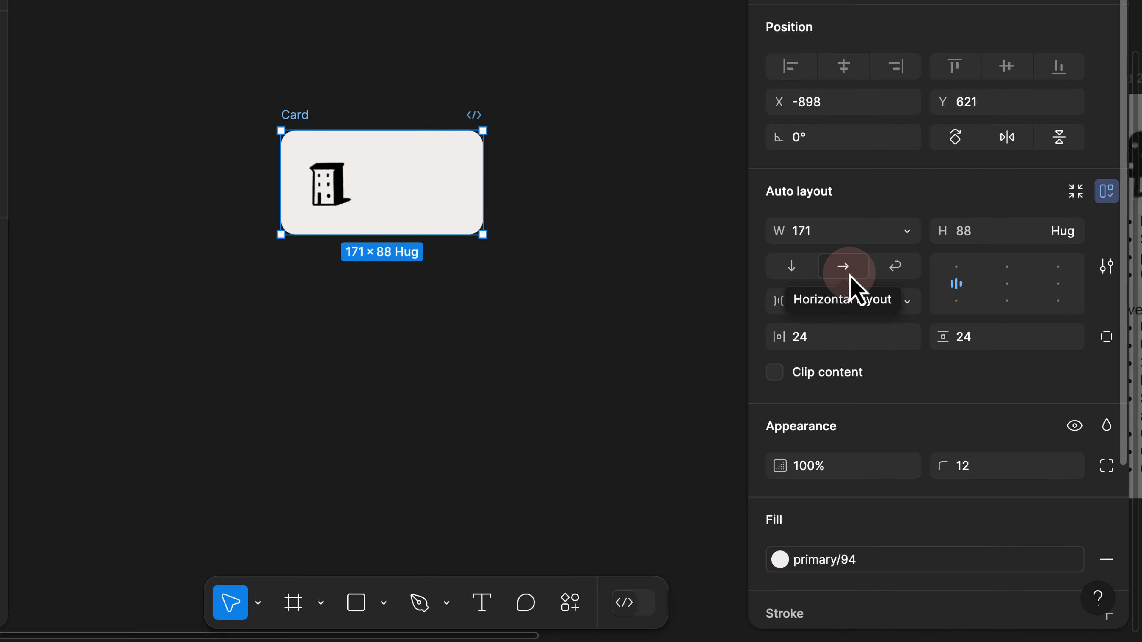
{"action": "left_click", "coordinate": [790, 269]}
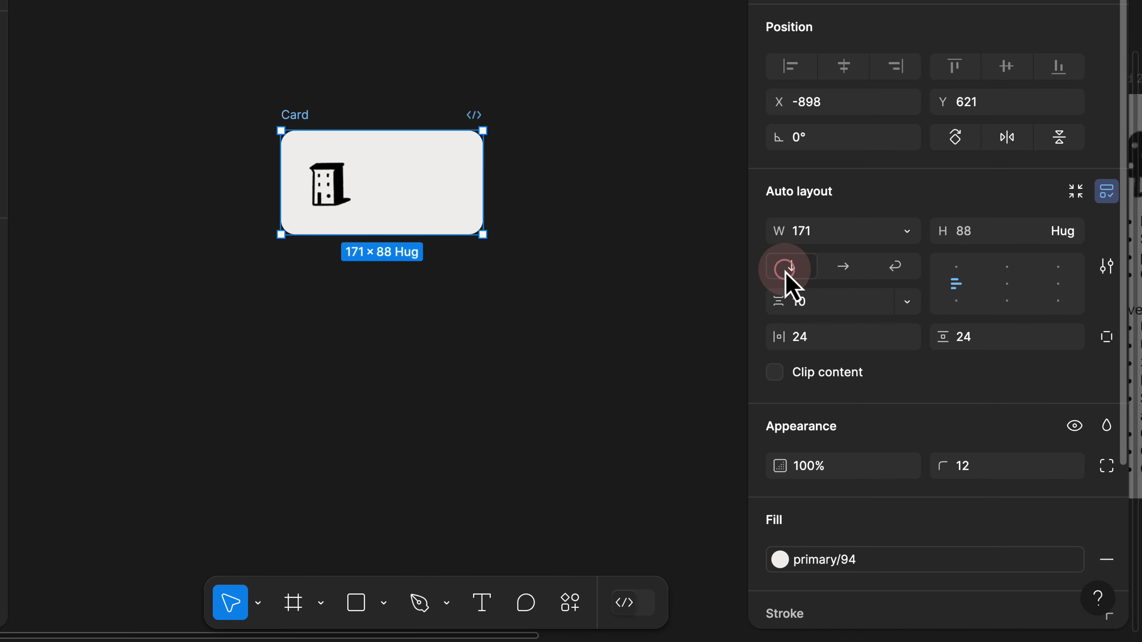
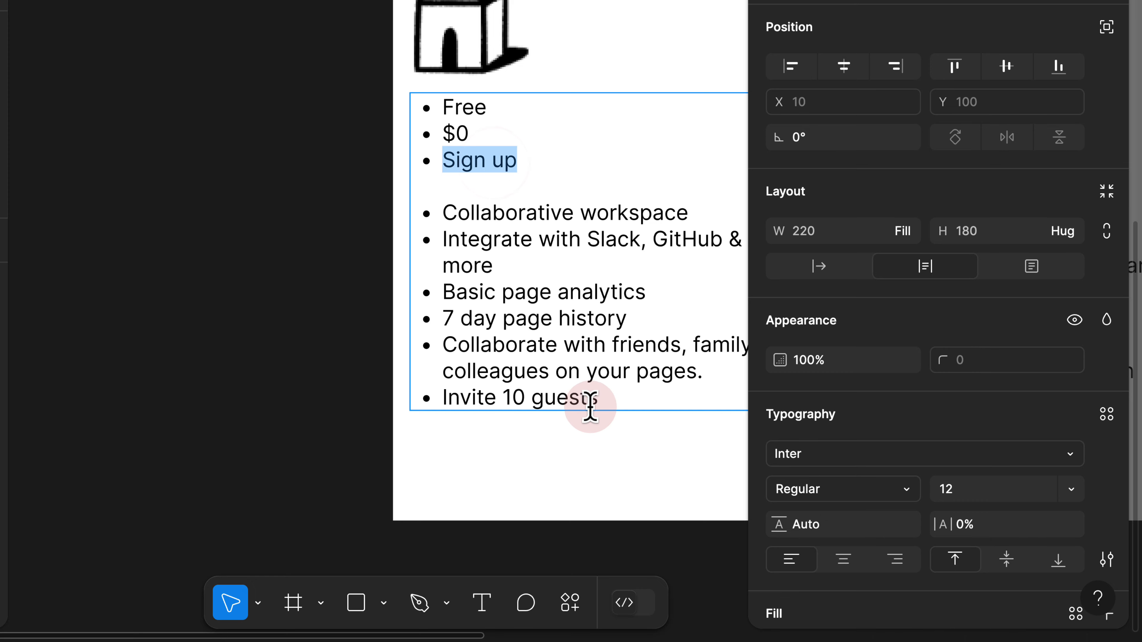
Duplicate the Title text in the Card and move the copy below the $0.0 price.
{"action": "left_click", "coordinate": [288, 173]}
{"action": "scroll", "coordinate": [232, 158], "scroll_direction": "down", "scroll_amount": 3}
{"action": "left_click_drag", "start_coordinate": [186, 122], "coordinate": [615, 184]}
{"action": "left_click", "coordinate": [257, 194]}
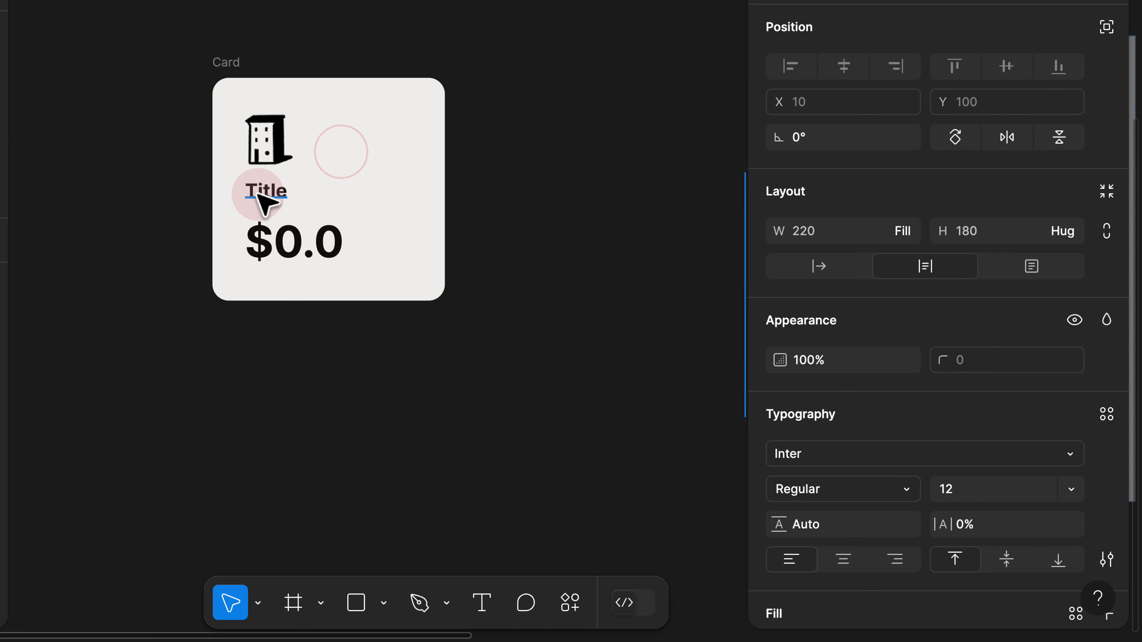
{"action": "key", "text": "super+d"}
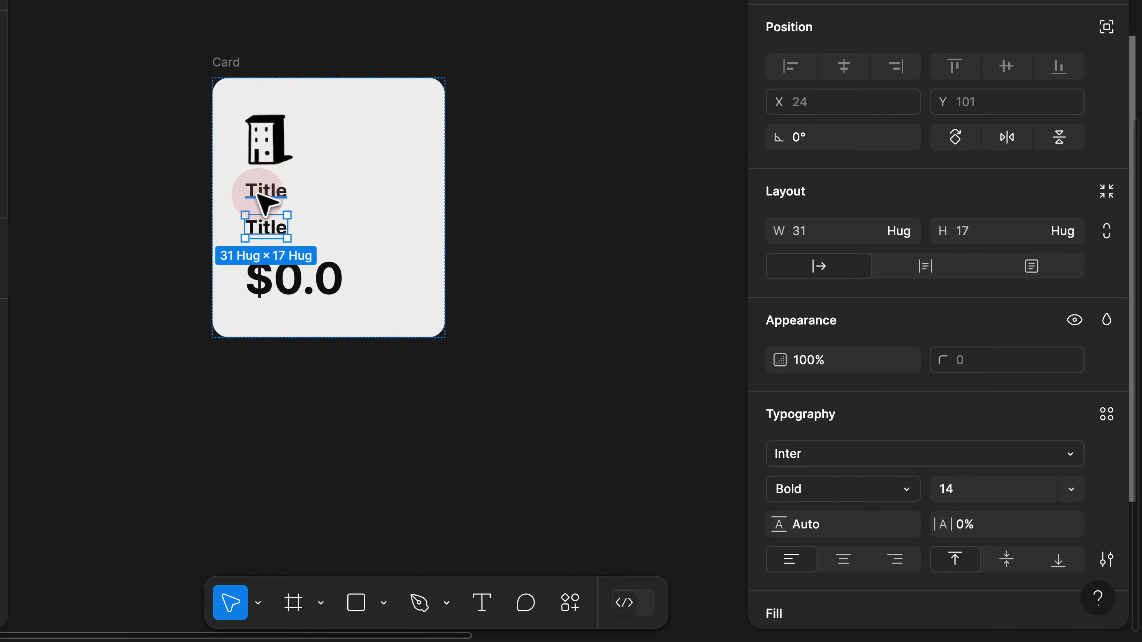
{"action": "key", "text": "Down"}
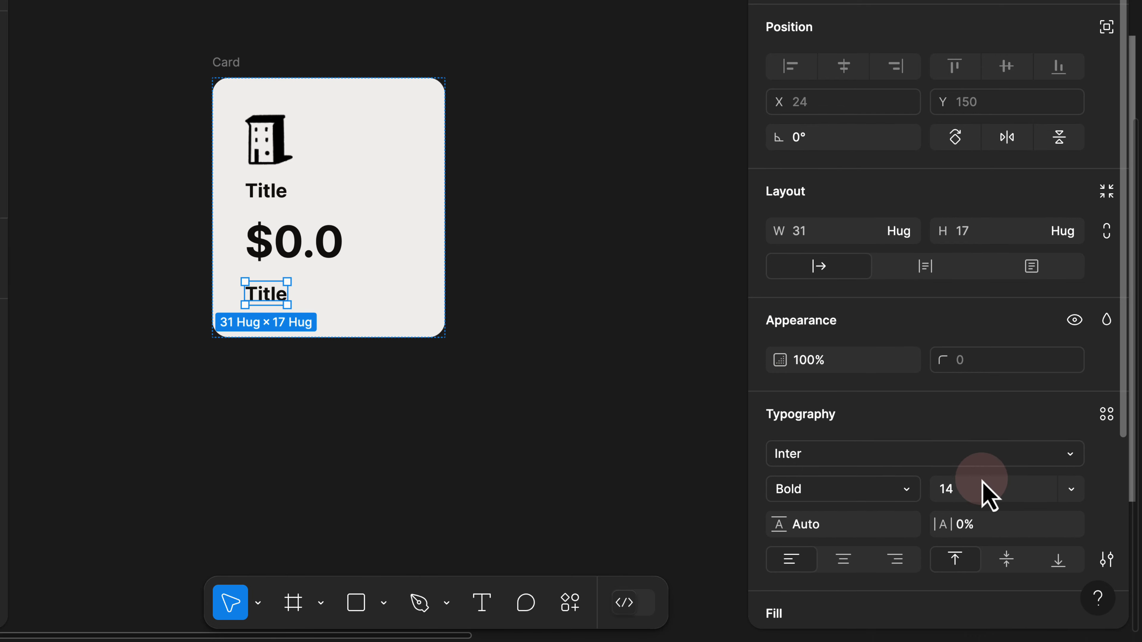
Set the duplicated text below the price to Regular weight and change its wording to Bullets.
{"action": "left_click", "coordinate": [912, 491]}
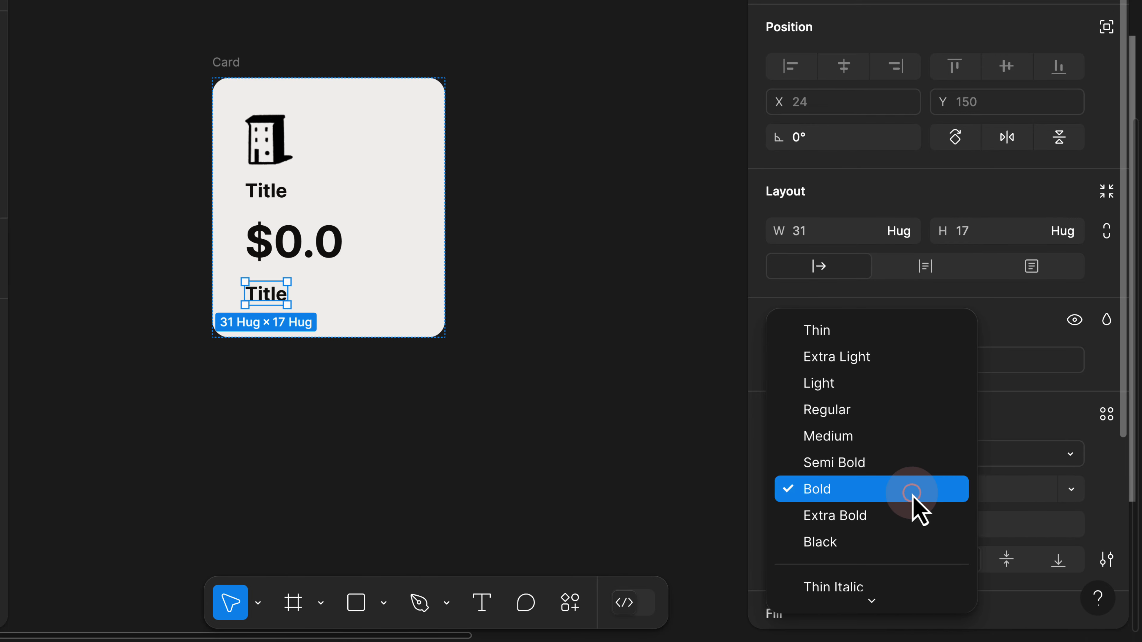
{"action": "left_click", "coordinate": [845, 414]}
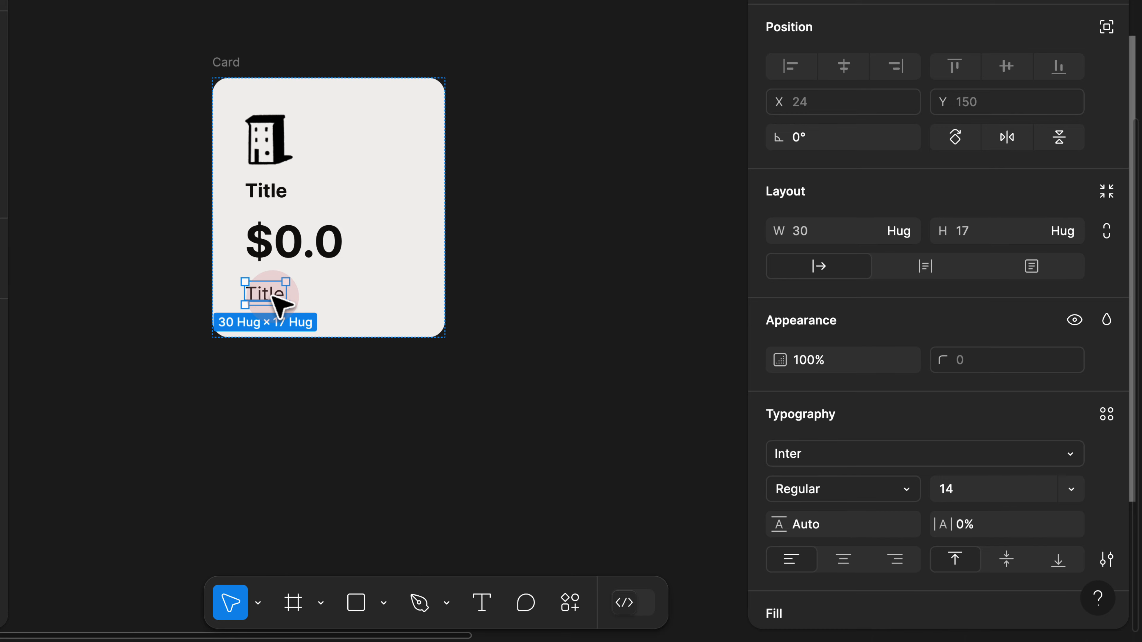
{"action": "double_click", "coordinate": [263, 290]}
{"action": "type", "text": "Bullets"}
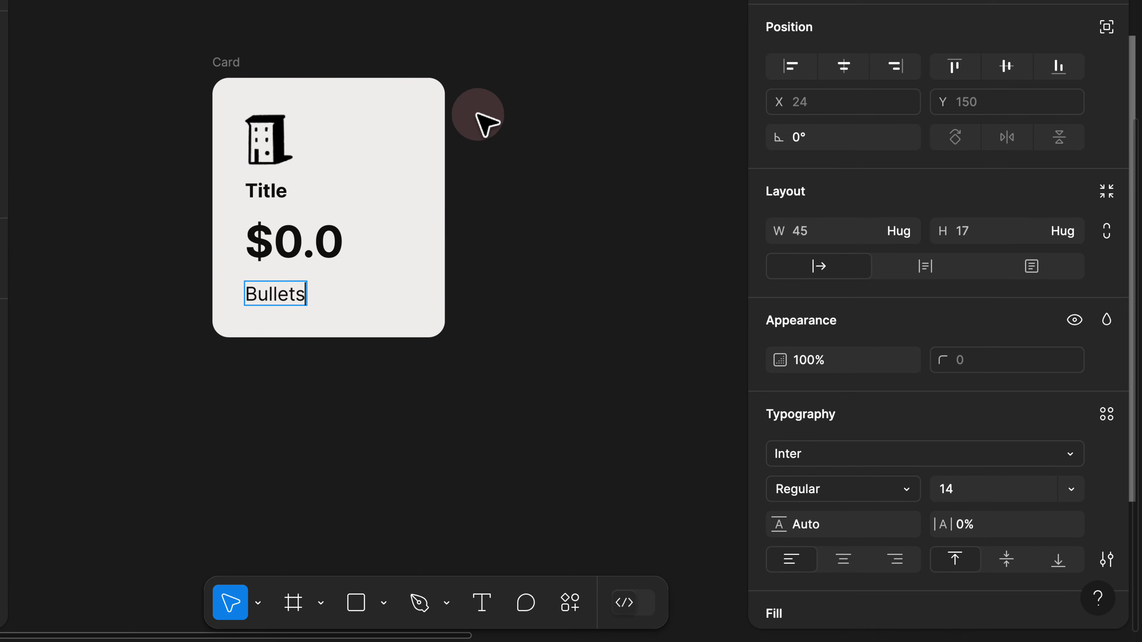
{"action": "left_click", "coordinate": [516, 115]}
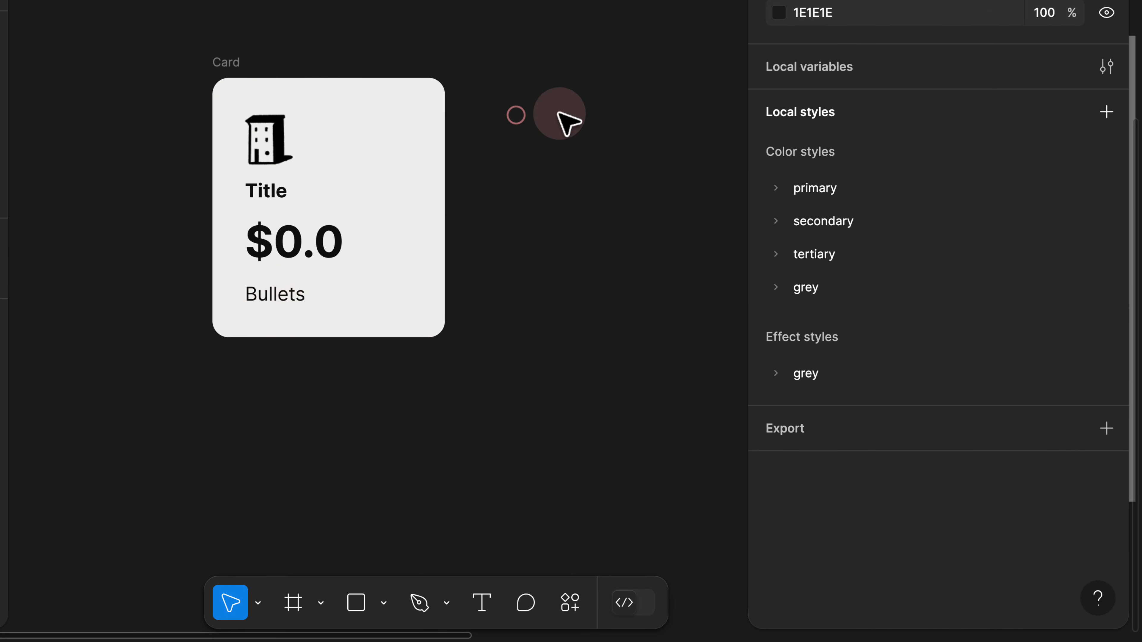
Place an instance of the black link button in the Card between the $0.0 price and the Bullets text.
{"action": "scroll", "coordinate": [535, 100], "scroll_direction": "down", "scroll_amount": 3}
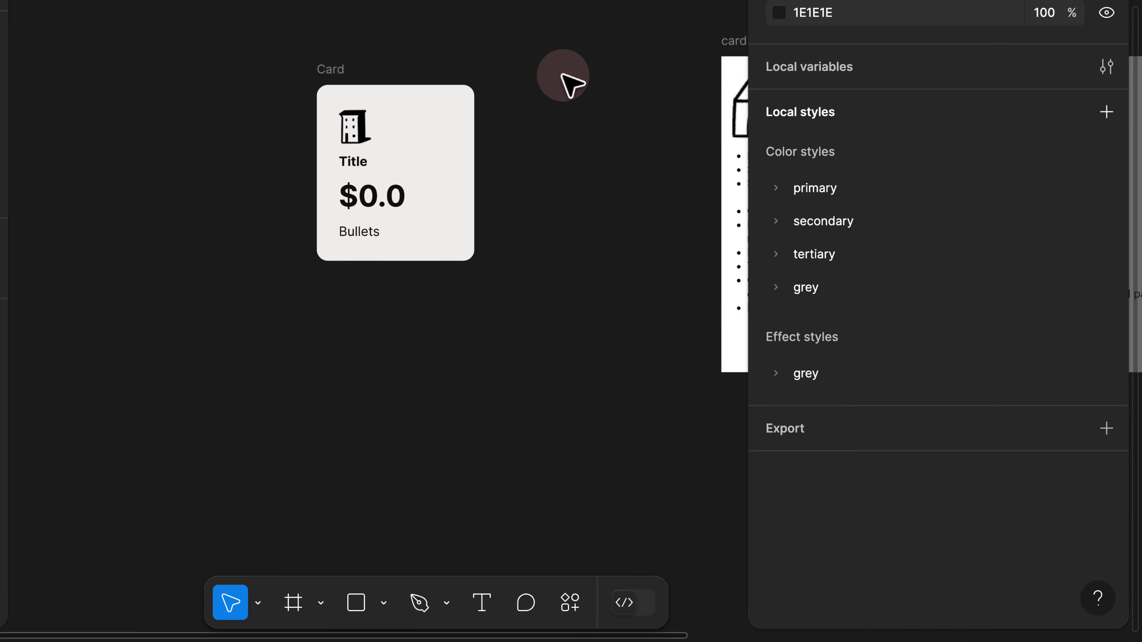
{"action": "left_click_drag", "start_coordinate": [617, 34], "coordinate": [476, 270]}
{"action": "left_click_drag", "start_coordinate": [525, 164], "coordinate": [426, 278]}
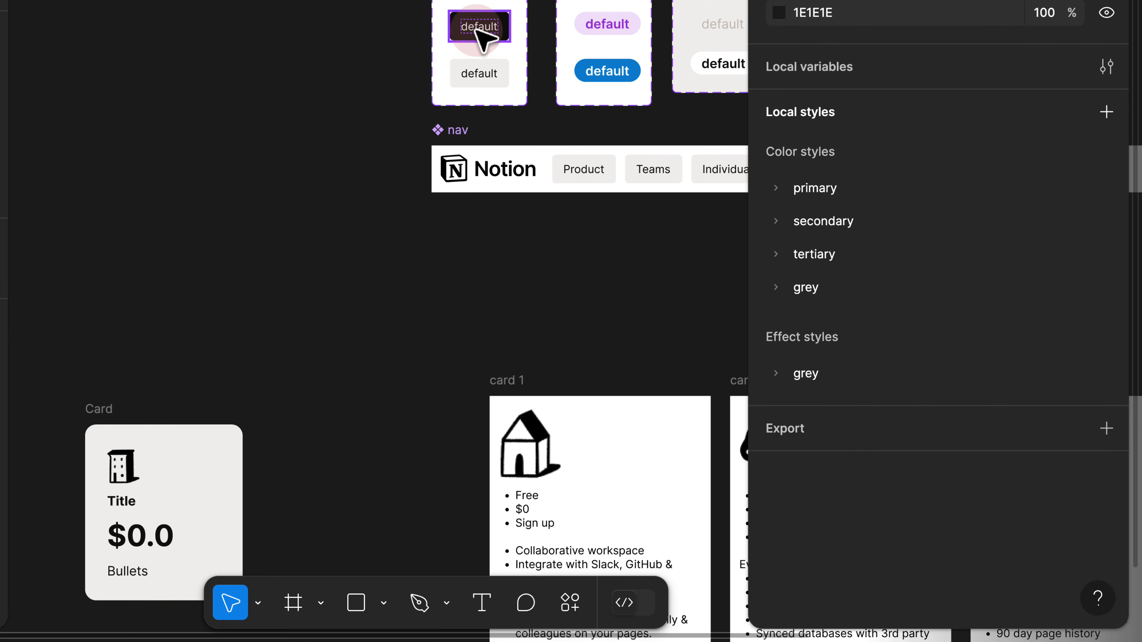
{"action": "left_click_drag", "start_coordinate": [483, 33], "coordinate": [263, 349]}
{"action": "left_click_drag", "start_coordinate": [187, 423], "coordinate": [310, 301]}
{"action": "scroll", "coordinate": [310, 301], "scroll_direction": "up", "scroll_amount": 3}
{"action": "left_click_drag", "start_coordinate": [372, 164], "coordinate": [233, 522]}
{"action": "left_click", "coordinate": [96, 463]}
{"action": "left_click_drag", "start_coordinate": [107, 480], "coordinate": [104, 310]}
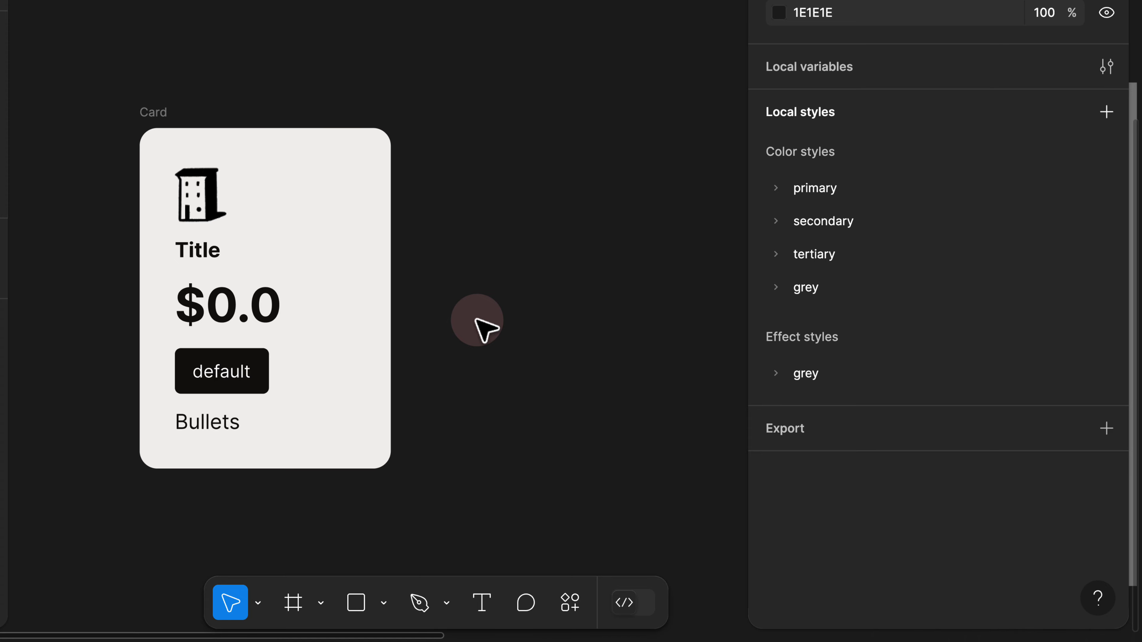
Turn off the black property of the Card's button instance and shift the Card slightly on the canvas.
{"action": "left_click", "coordinate": [256, 373]}
{"action": "left_click", "coordinate": [946, 49]}
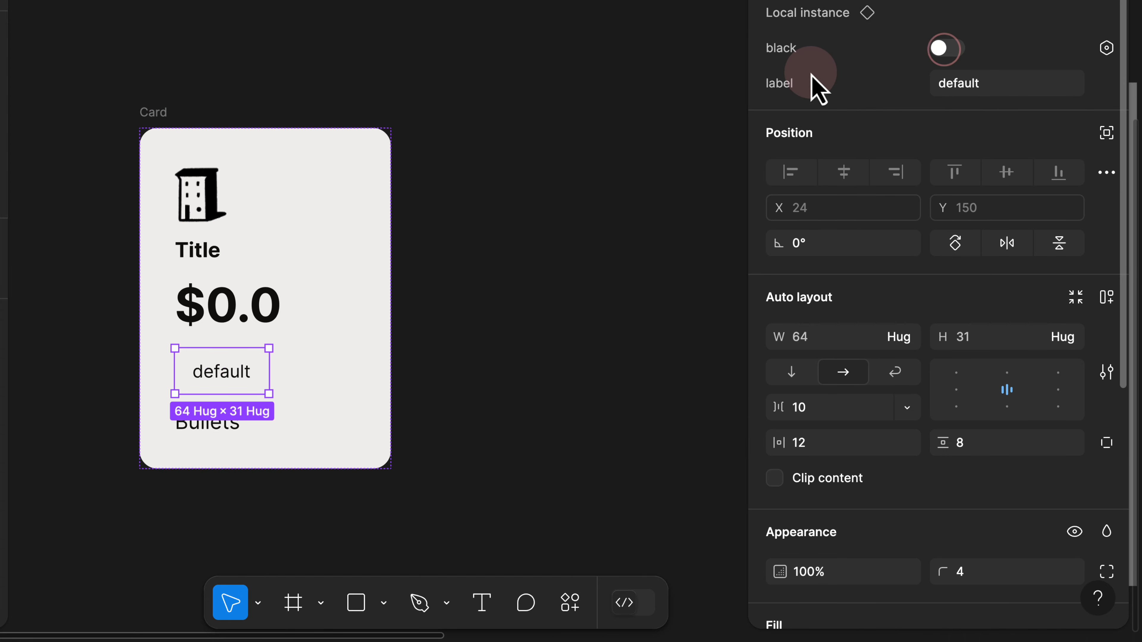
{"action": "left_click", "coordinate": [275, 51]}
{"action": "mouse_move", "coordinate": [161, 117]}
{"action": "left_mouse_down"}
{"action": "mouse_move", "coordinate": [216, 127]}
{"action": "mouse_move", "coordinate": [166, 107]}
{"action": "left_mouse_up"}
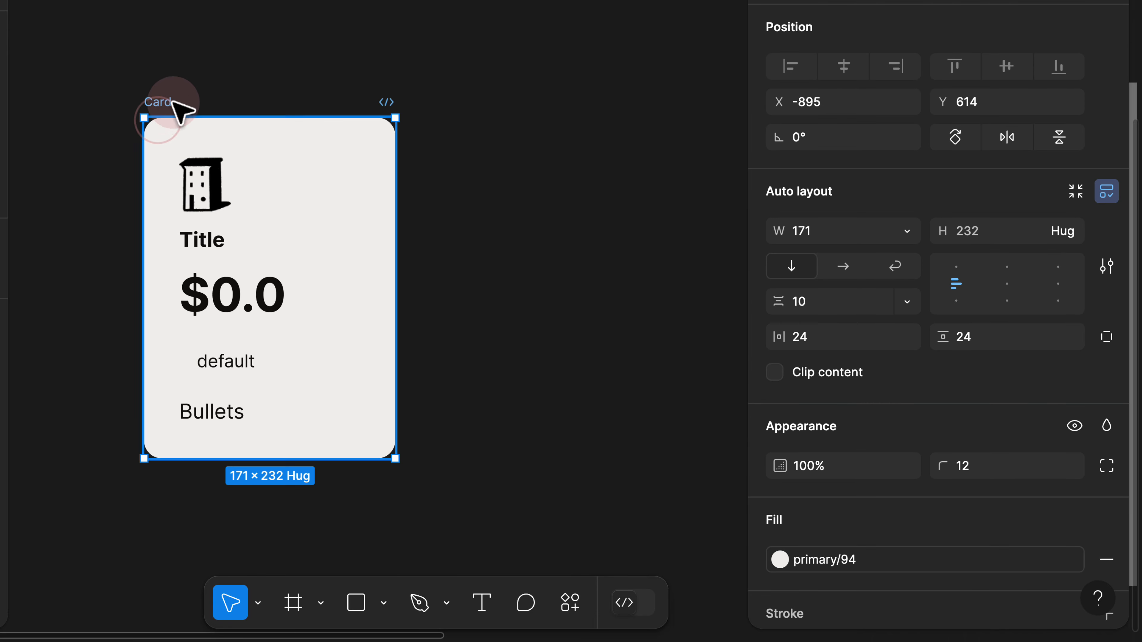
Change the fill of the Card's button instance to the grey/100 colour style.
{"action": "left_click", "coordinate": [227, 359]}
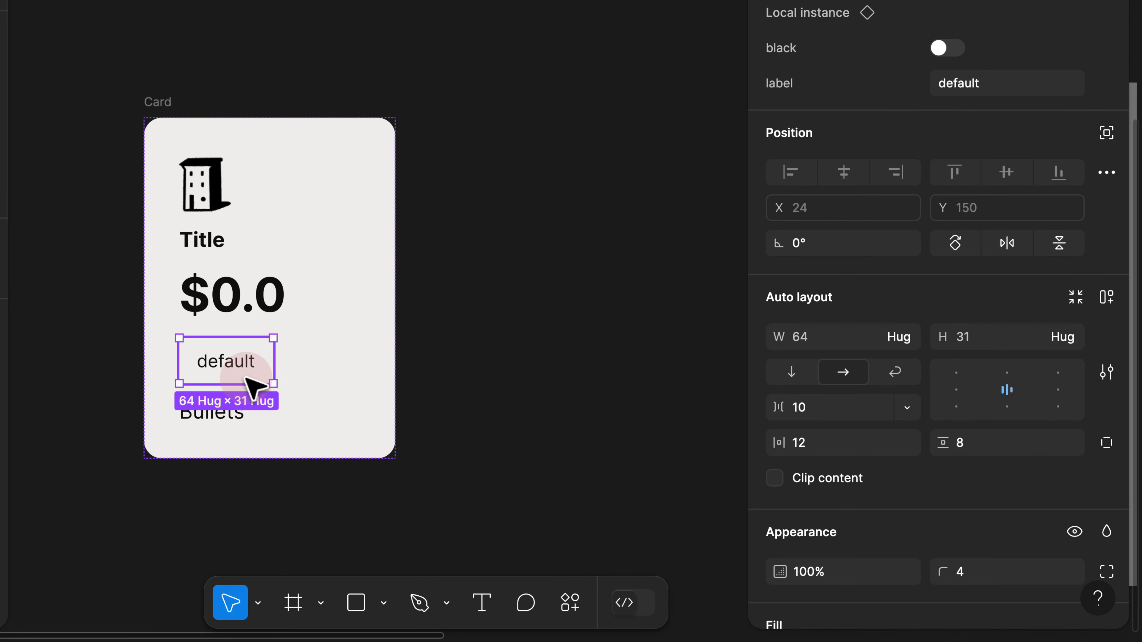
{"action": "scroll", "coordinate": [895, 392], "scroll_direction": "down", "scroll_amount": 3}
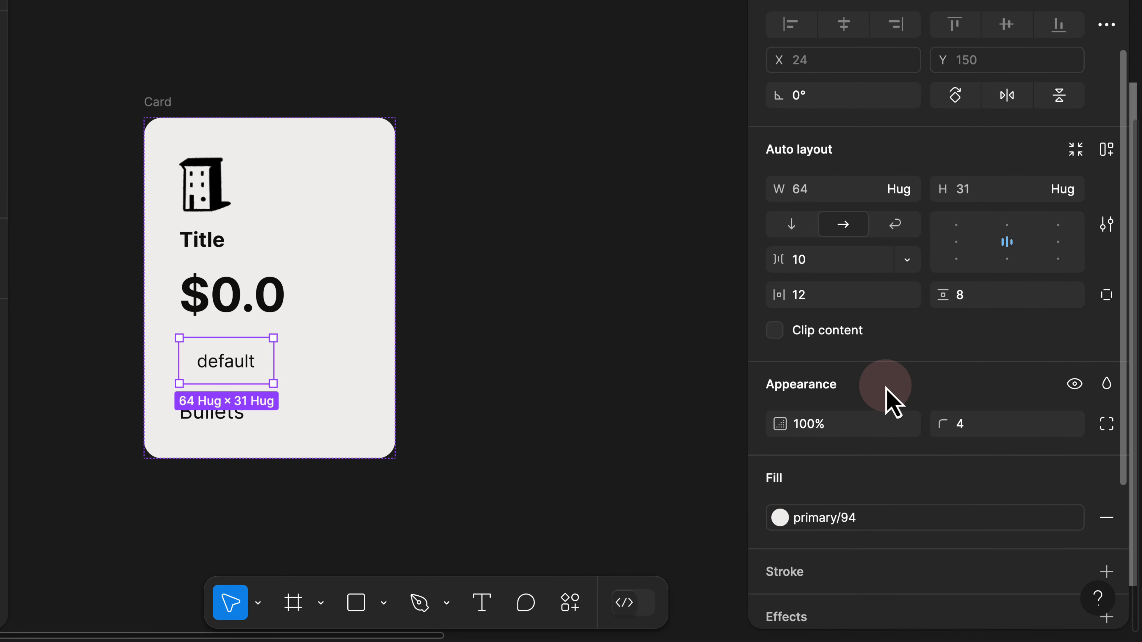
{"action": "scroll", "coordinate": [894, 404], "scroll_direction": "down", "scroll_amount": 2}
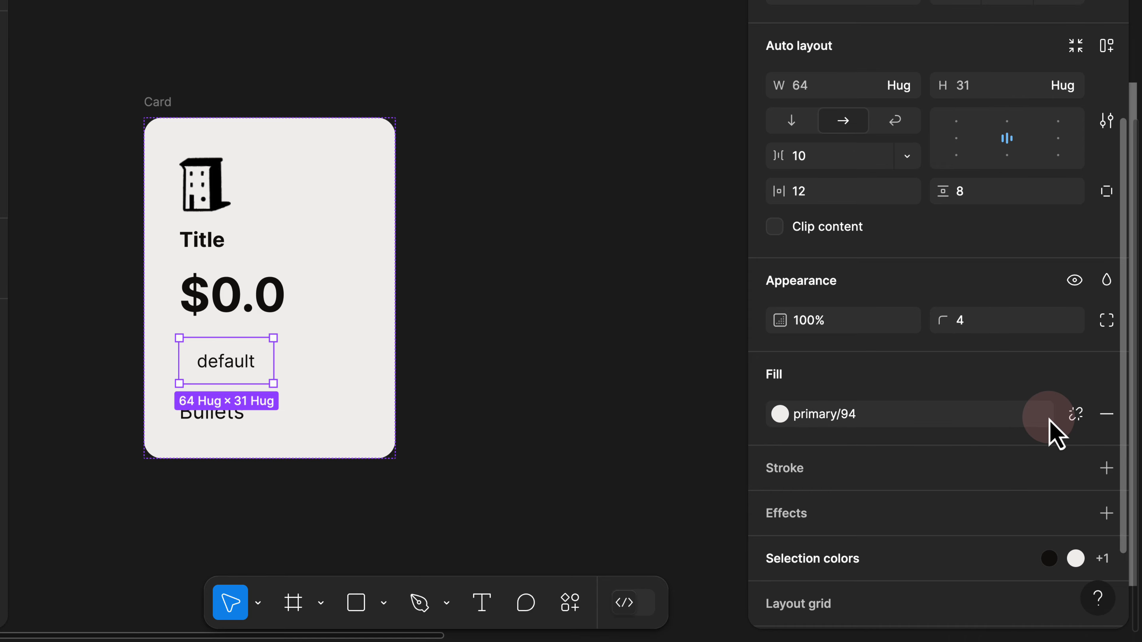
{"action": "left_click", "coordinate": [994, 417]}
{"action": "scroll", "coordinate": [548, 486], "scroll_direction": "down", "scroll_amount": 2}
{"action": "left_click", "coordinate": [567, 596]}
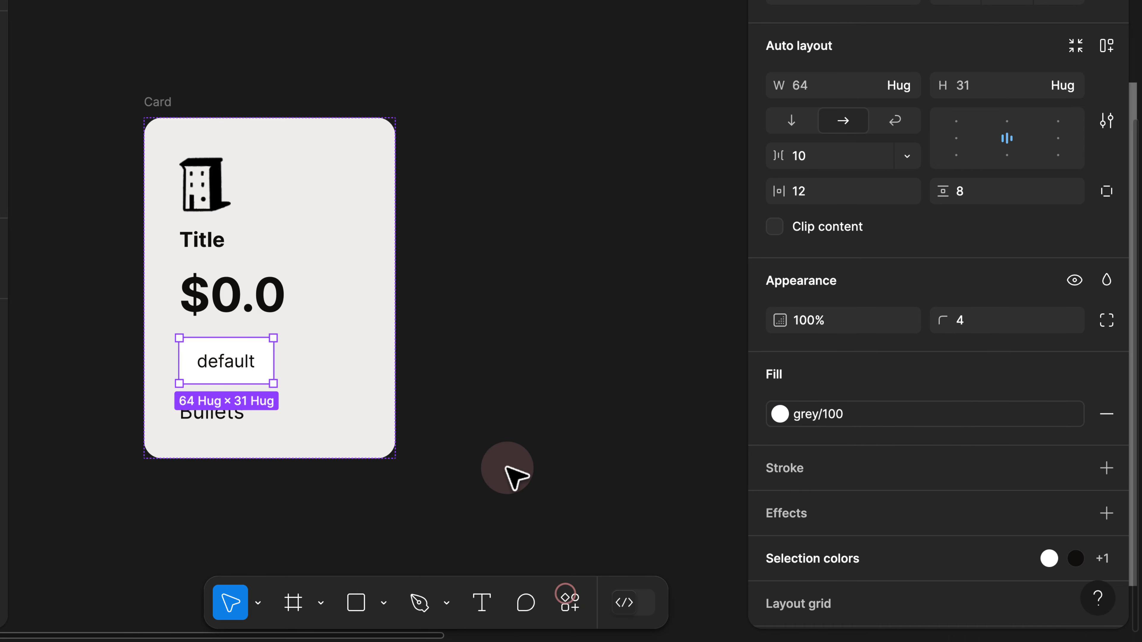
{"action": "left_click", "coordinate": [459, 484]}
Go to the main component of the Card's button and move the link set up and away from the chip set.
{"action": "scroll", "coordinate": [219, 435], "scroll_direction": "up", "scroll_amount": 3}
{"action": "scroll", "coordinate": [217, 424], "scroll_direction": "up", "scroll_amount": 1}
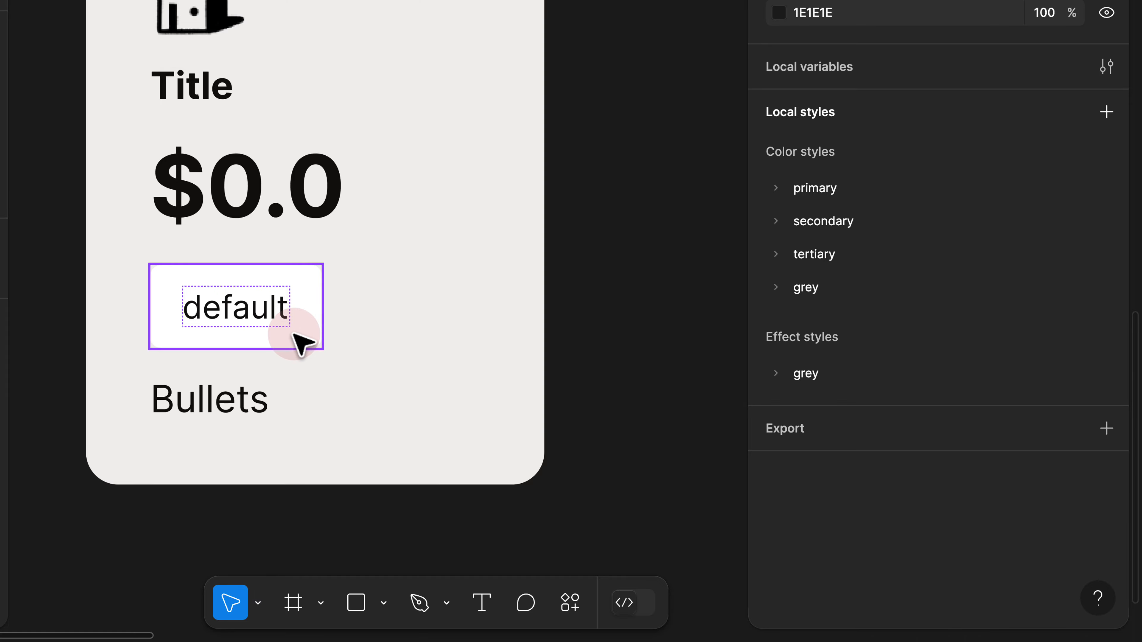
{"action": "scroll", "coordinate": [237, 315], "scroll_direction": "up", "scroll_amount": 3}
{"action": "left_click", "coordinate": [237, 435]}
{"action": "left_click", "coordinate": [837, 166]}
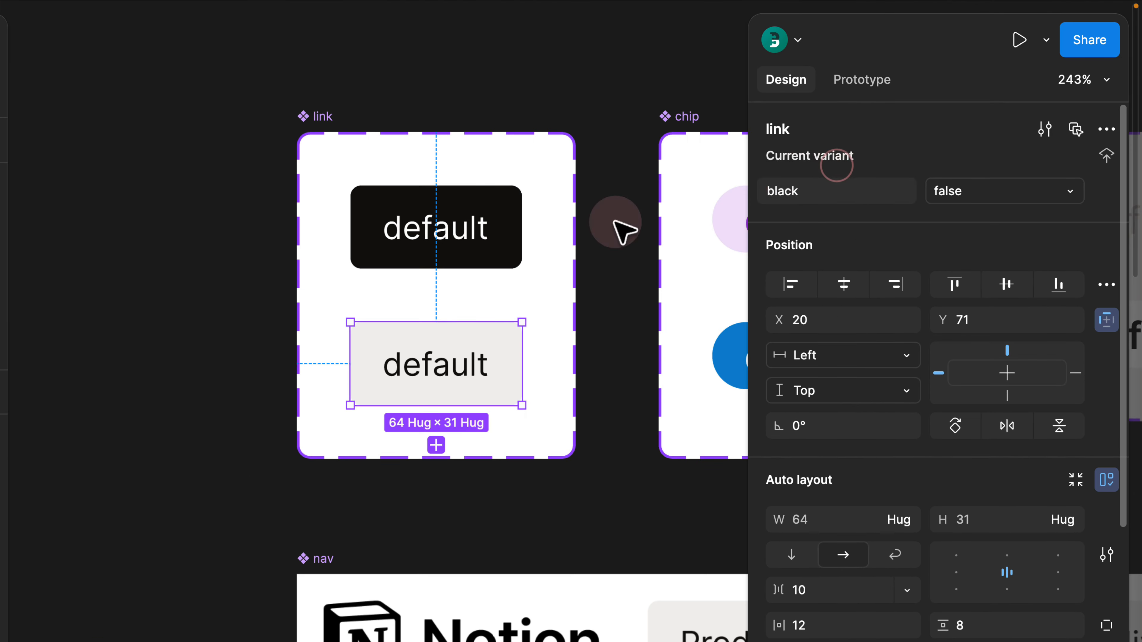
{"action": "left_click", "coordinate": [253, 207]}
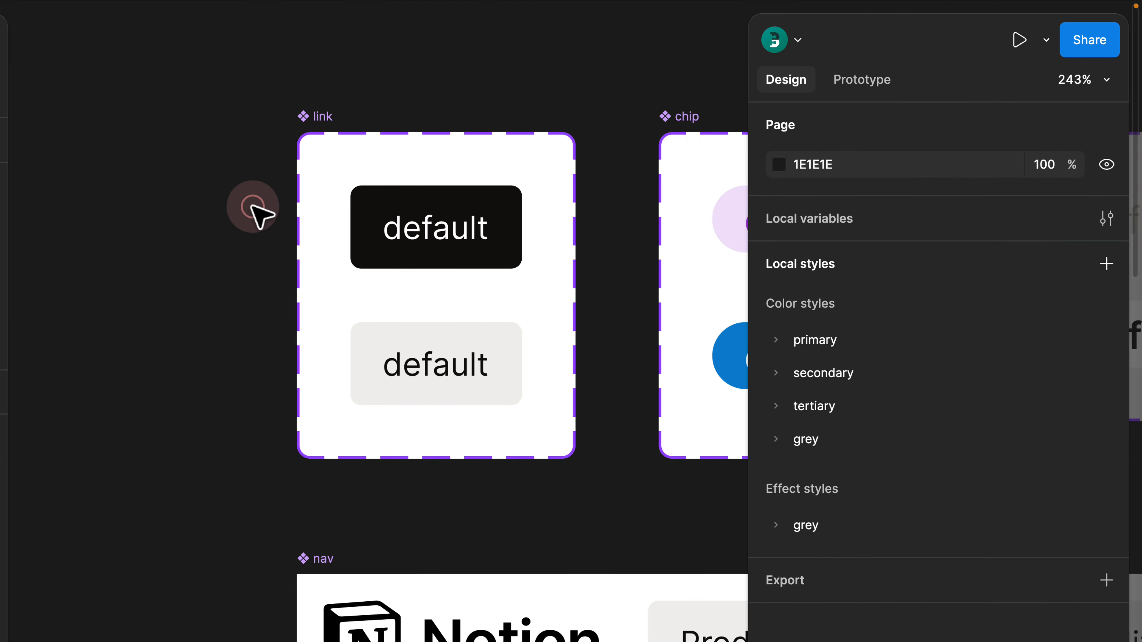
{"action": "scroll", "coordinate": [253, 207], "scroll_direction": "down", "scroll_amount": 3}
{"action": "left_click_drag", "start_coordinate": [246, 171], "coordinate": [267, 88]}
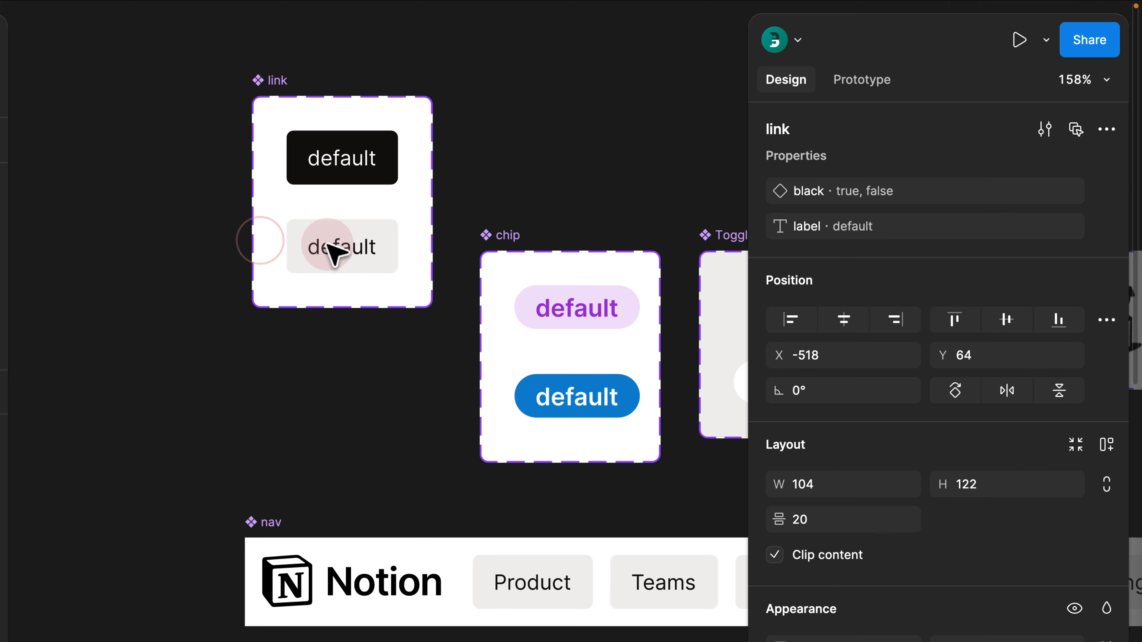
Extend the link set downward to about 212 high and add a third variant based on the grey button below it.
{"action": "left_click_drag", "start_coordinate": [369, 311], "coordinate": [370, 462]}
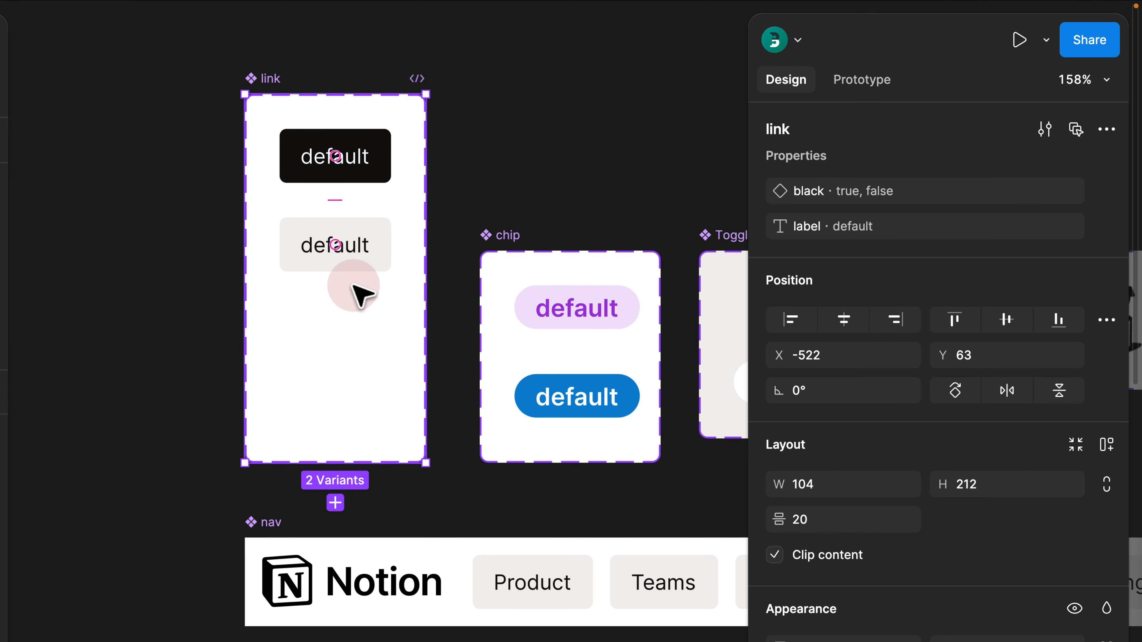
{"action": "left_click", "coordinate": [357, 252]}
{"action": "left_click", "coordinate": [335, 311]}
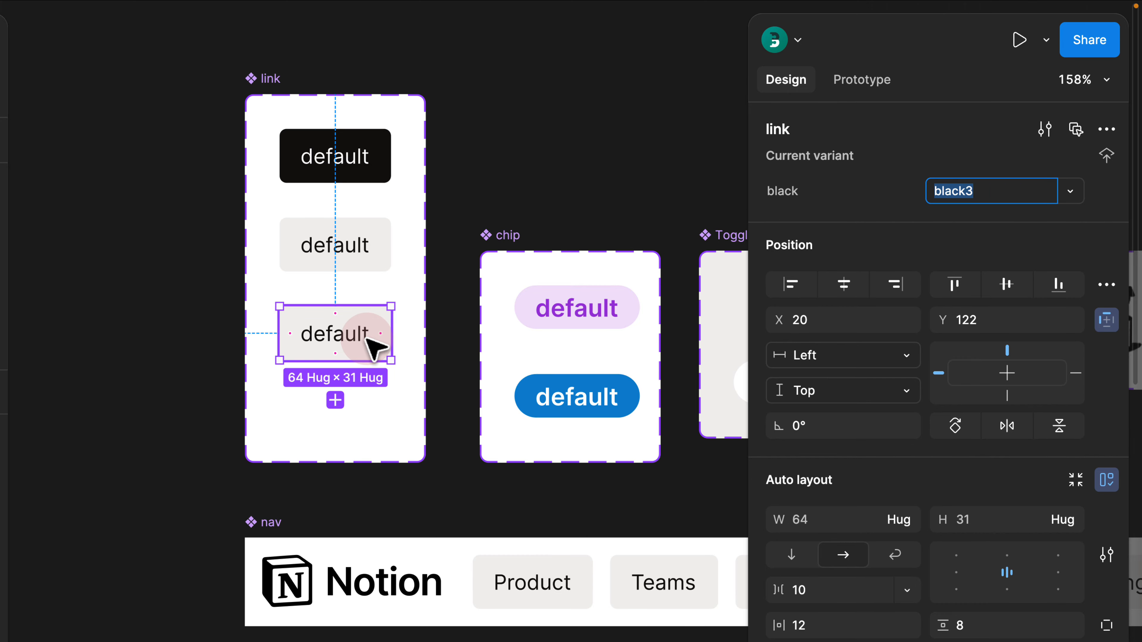
Change the fill of the third link variant to the grey/100 colour style.
{"action": "scroll", "coordinate": [921, 401], "scroll_direction": "down", "scroll_amount": 8}
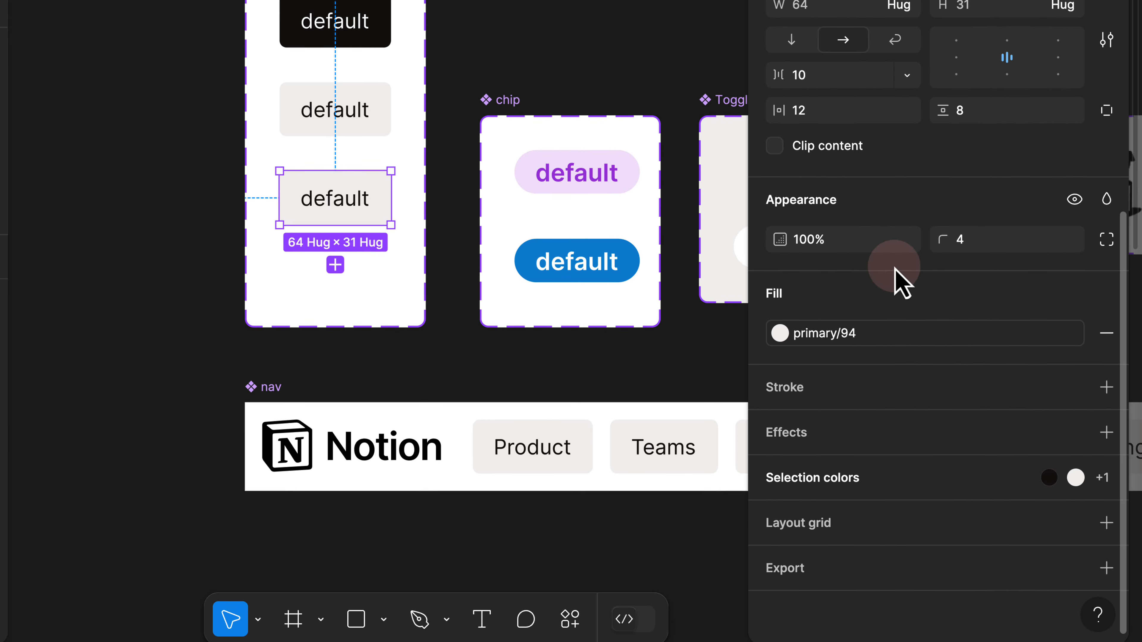
{"action": "left_click", "coordinate": [860, 473]}
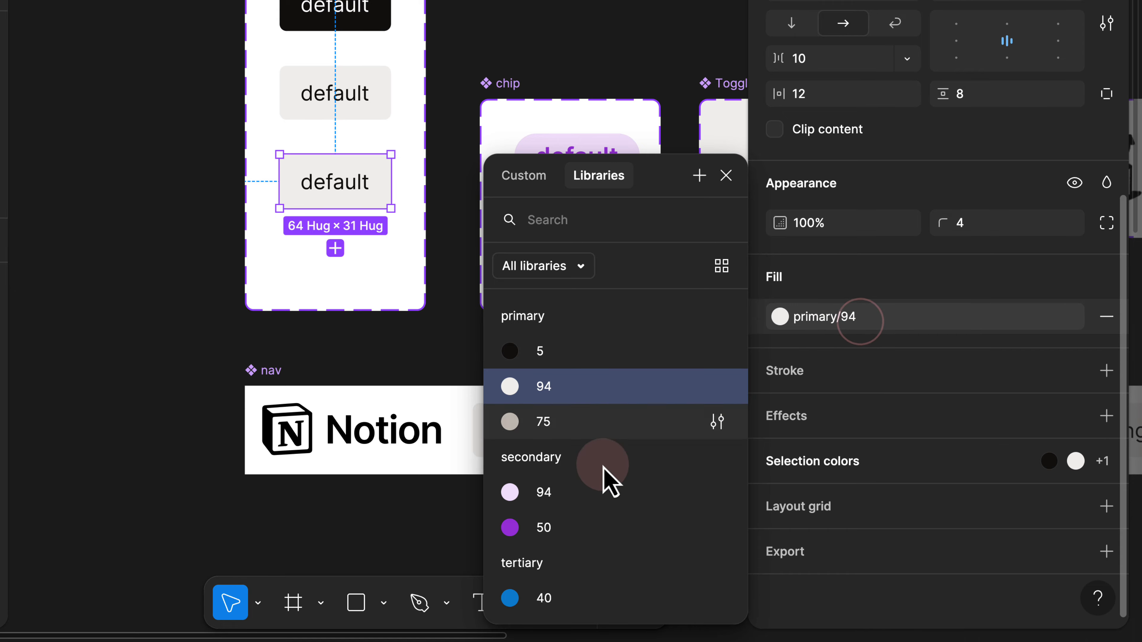
{"action": "scroll", "coordinate": [601, 532], "scroll_direction": "down", "scroll_amount": 2}
{"action": "left_click", "coordinate": [565, 598]}
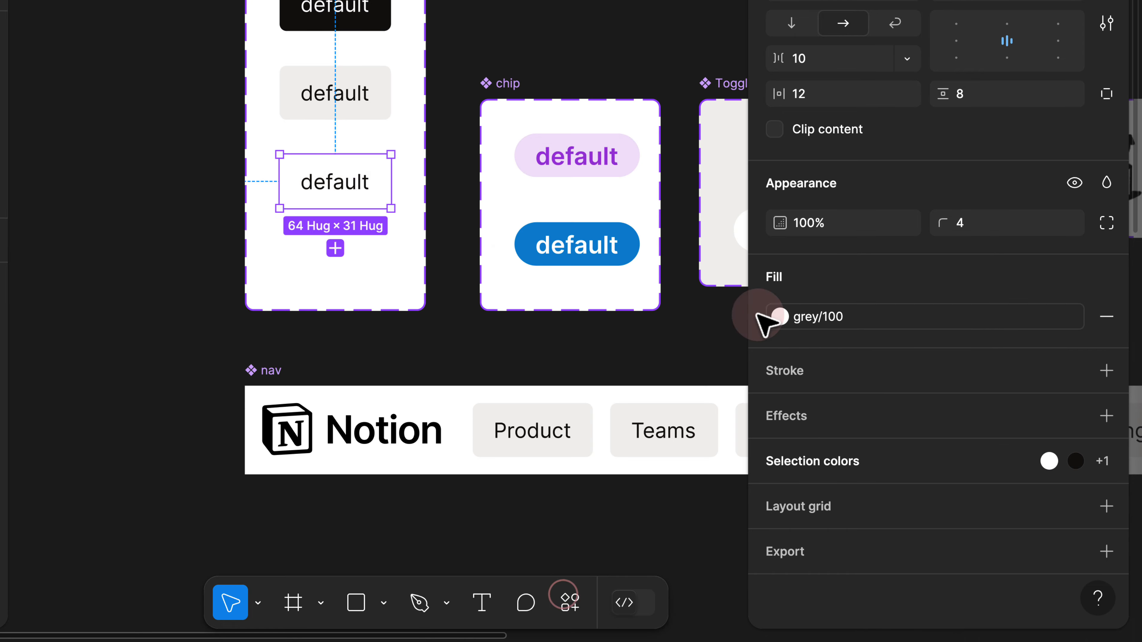
Rename the link set's variant property to theme and set the third variant's value to white.
{"action": "scroll", "coordinate": [920, 298], "scroll_direction": "up", "scroll_amount": 5}
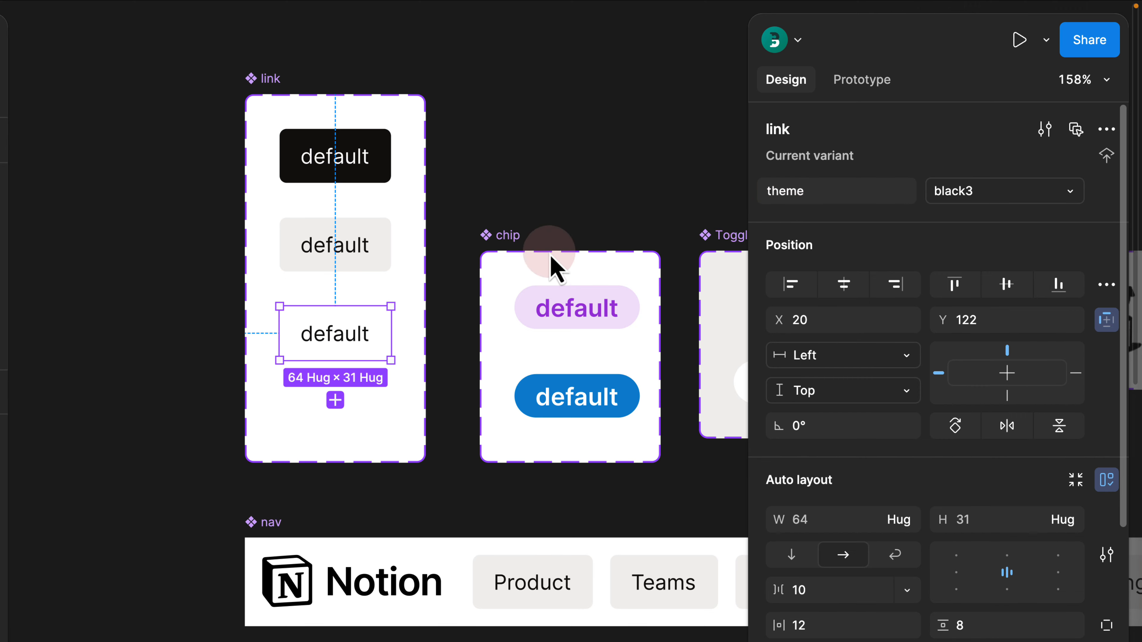
{"action": "key", "text": "Return"}
{"action": "left_click", "coordinate": [973, 191]}
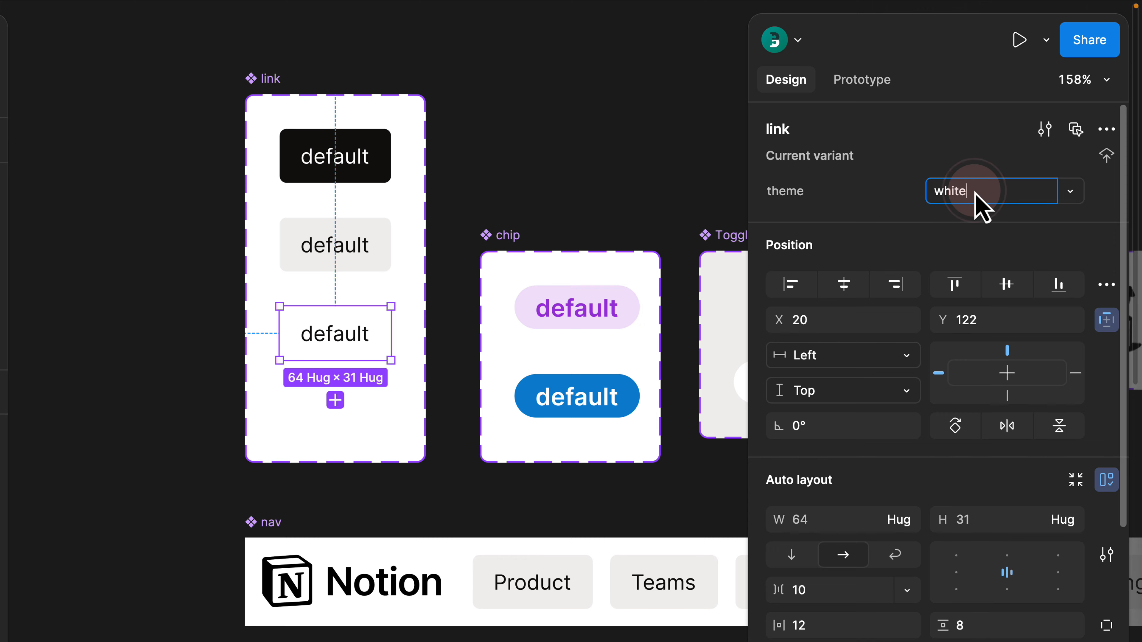
Set the theme value of the grey link variant to off-white and of the dark link variant to black.
{"action": "left_click", "coordinate": [335, 251]}
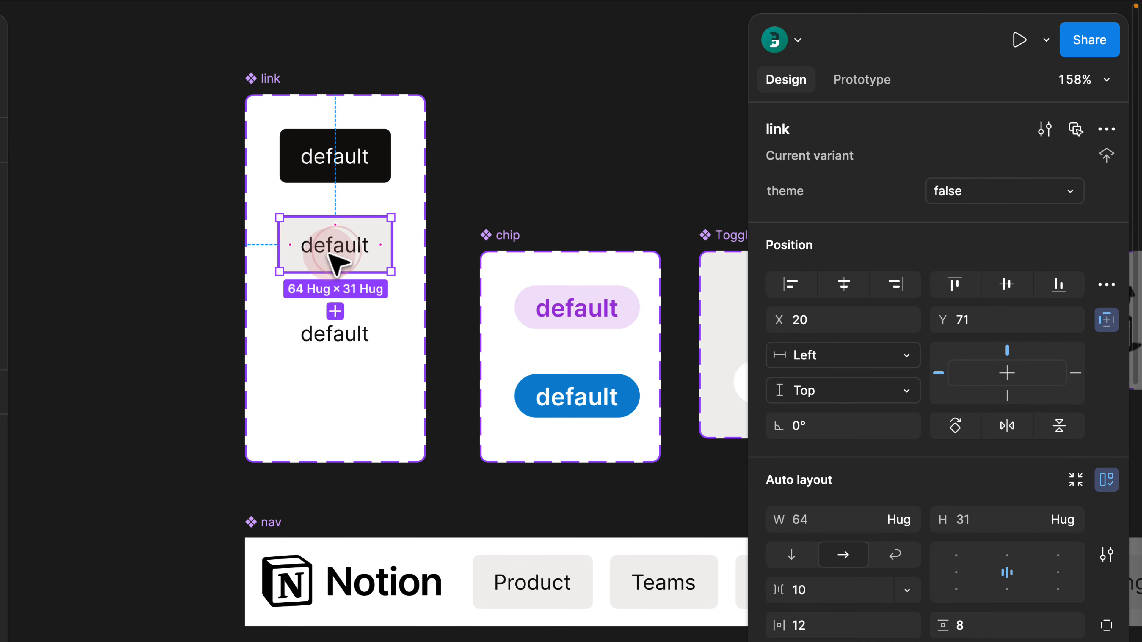
{"action": "left_click", "coordinate": [987, 189]}
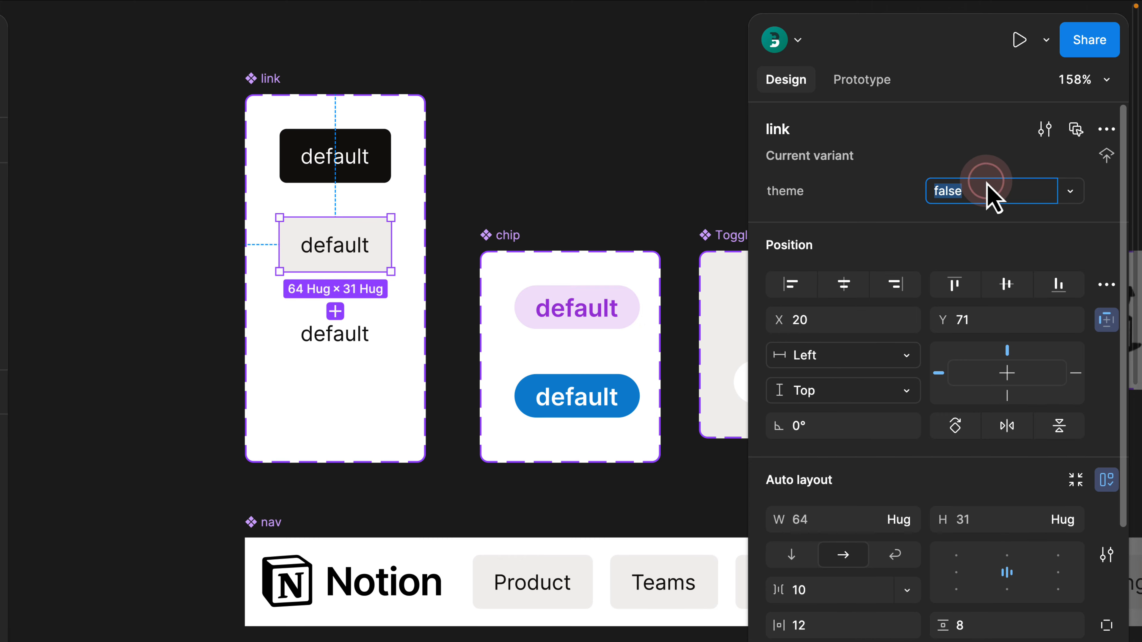
{"action": "type", "text": "off-white"}
{"action": "left_click", "coordinate": [310, 151]}
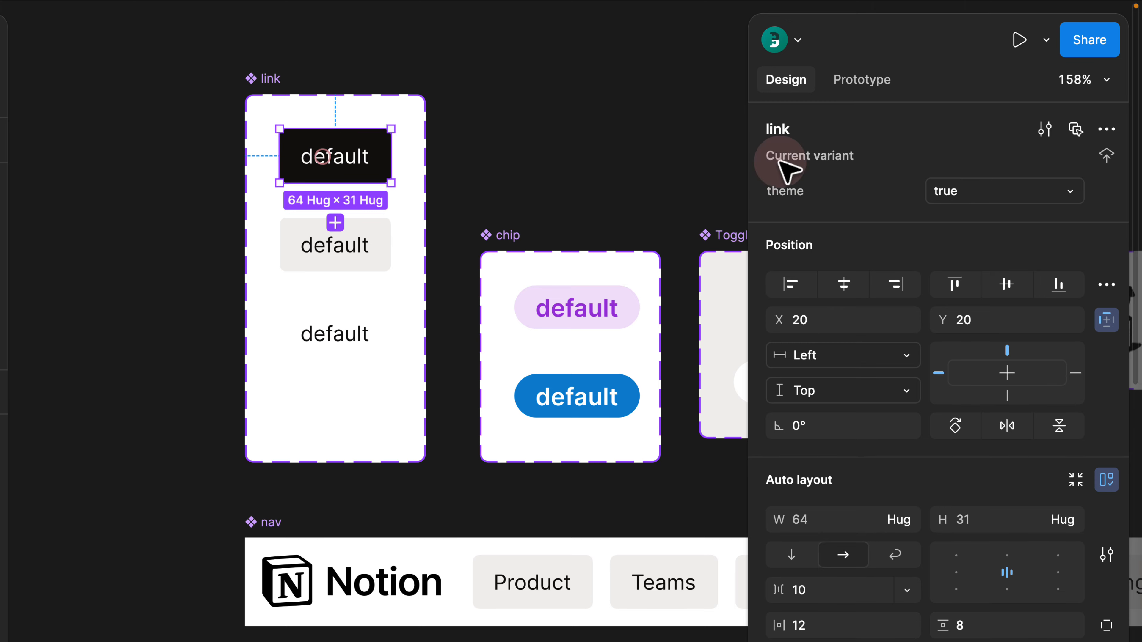
{"action": "left_click", "coordinate": [960, 191]}
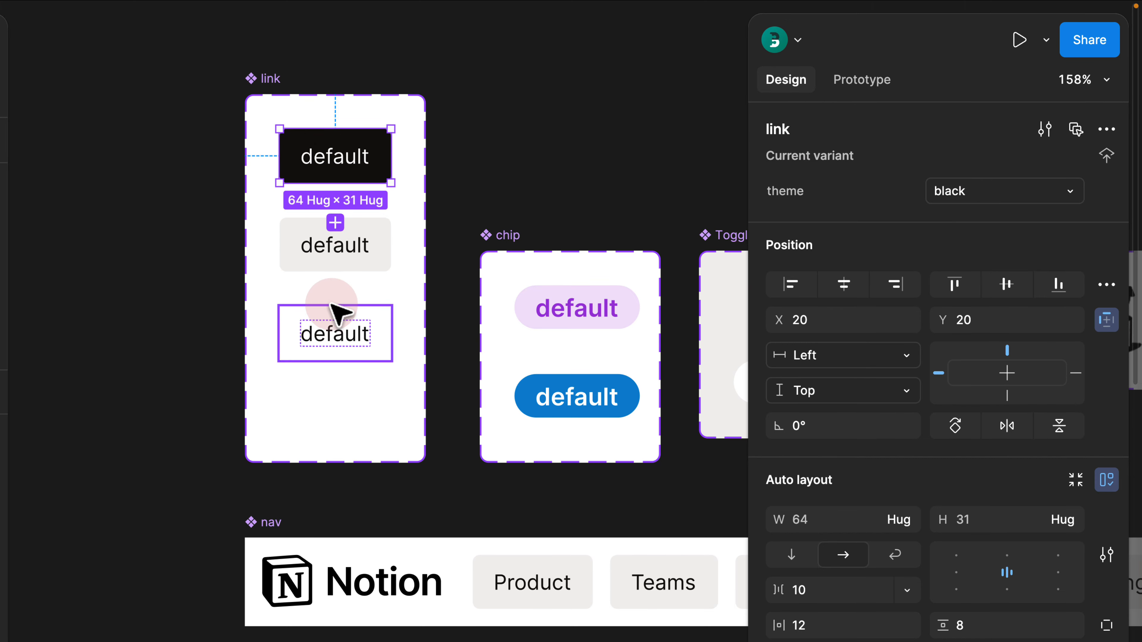
Resize the link component set to fit its three variants and move it down slightly on the canvas.
{"action": "left_click", "coordinate": [270, 97]}
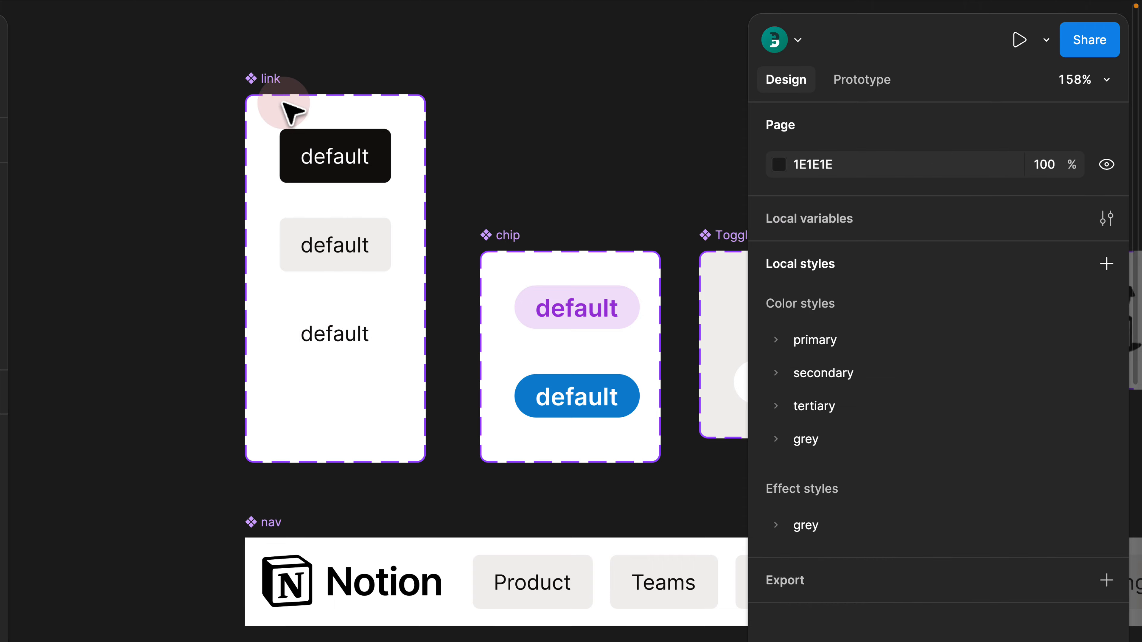
{"action": "left_click", "coordinate": [261, 80]}
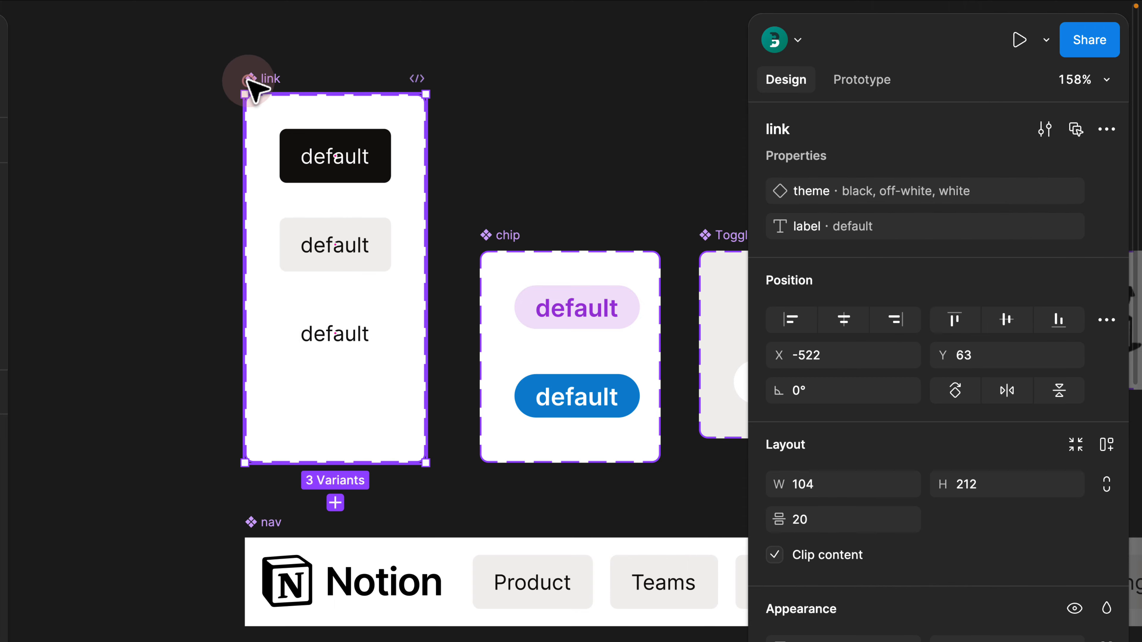
{"action": "left_click", "coordinate": [1076, 452]}
{"action": "left_click_drag", "start_coordinate": [271, 76], "coordinate": [273, 147]}
{"action": "key", "text": "Escape"}
Reset the overrides on the Card's button instance and set its theme to white.
{"action": "left_click_drag", "start_coordinate": [171, 519], "coordinate": [376, 316]}
{"action": "left_click_drag", "start_coordinate": [223, 451], "coordinate": [383, 252]}
{"action": "left_click_drag", "start_coordinate": [276, 430], "coordinate": [407, 206]}
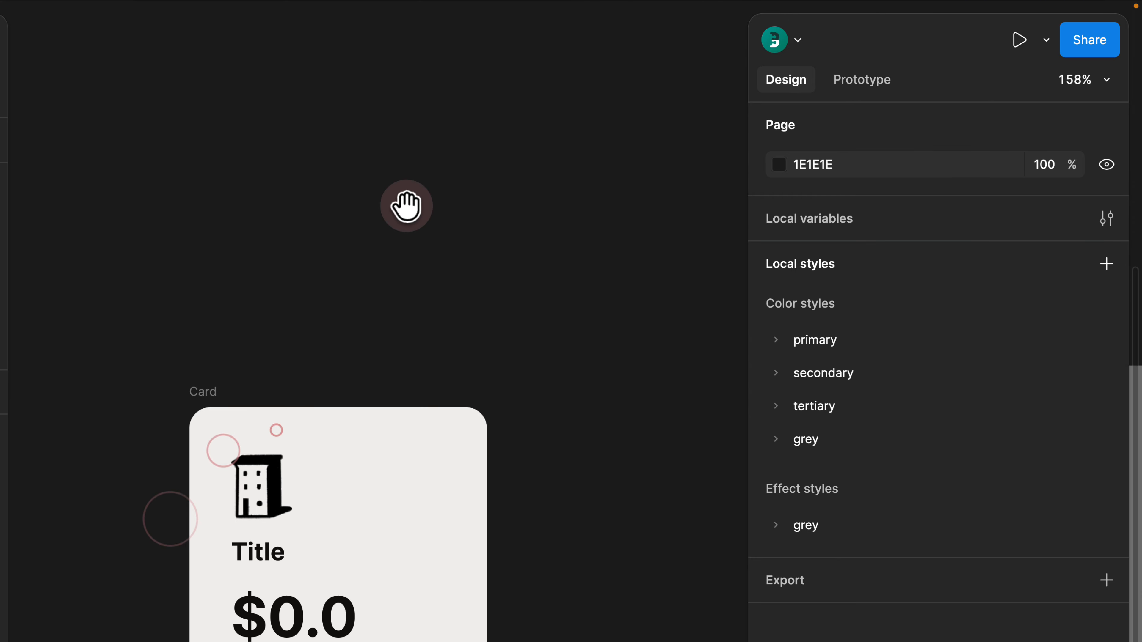
{"action": "left_click_drag", "start_coordinate": [357, 454], "coordinate": [364, 212]}
{"action": "left_click_drag", "start_coordinate": [387, 386], "coordinate": [324, 350]}
{"action": "left_click", "coordinate": [261, 418]}
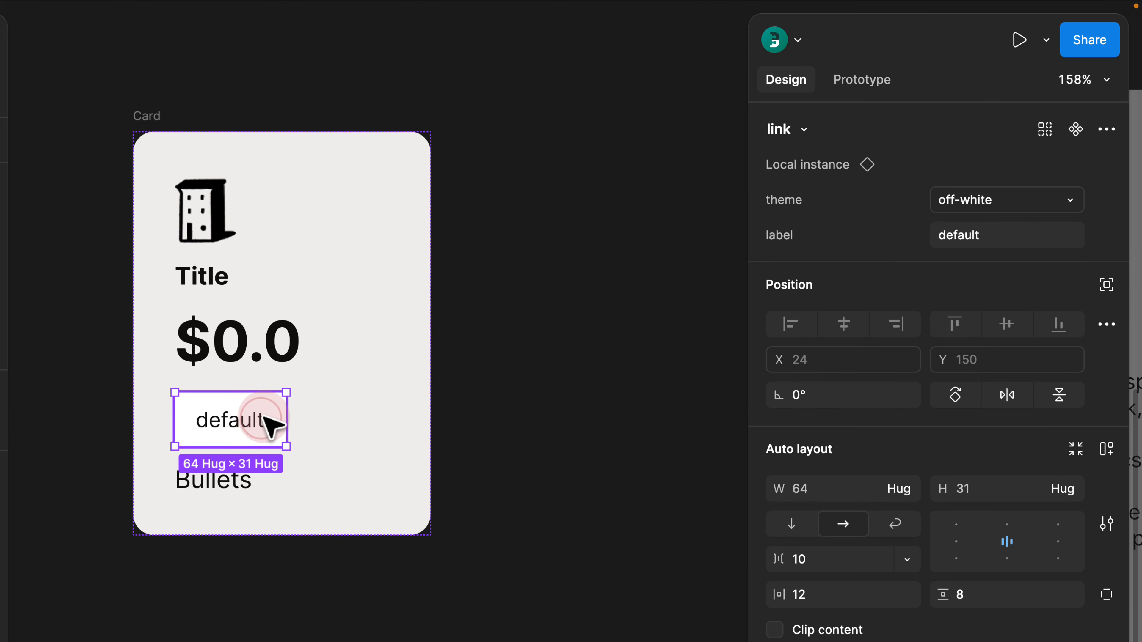
{"action": "left_click", "coordinate": [1102, 131]}
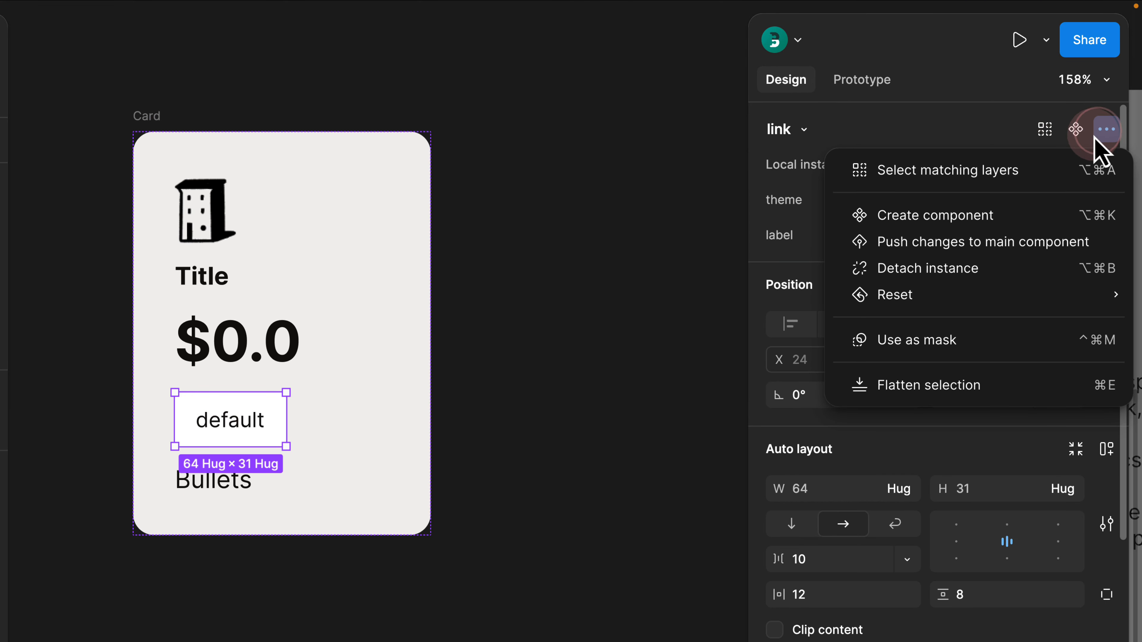
{"action": "left_click", "coordinate": [991, 296]}
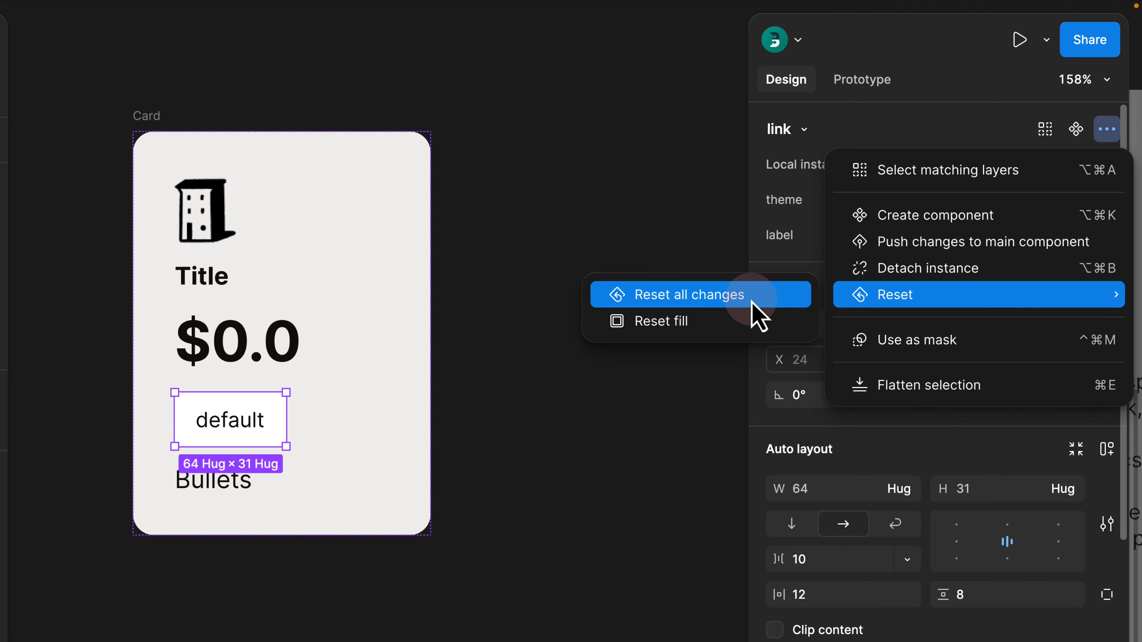
{"action": "left_click", "coordinate": [716, 310]}
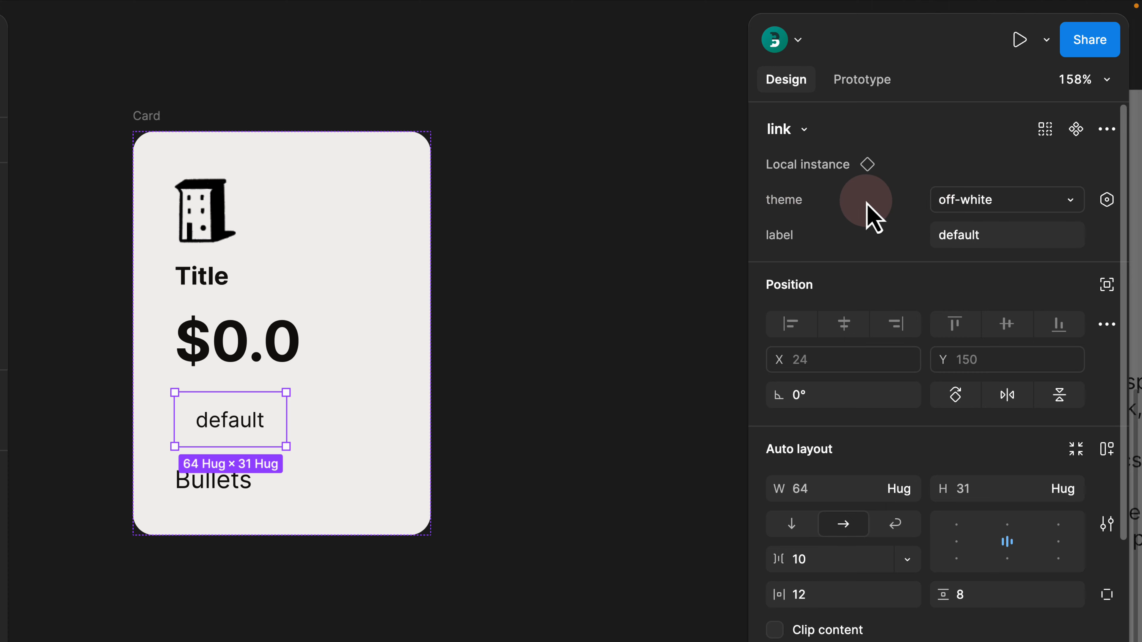
{"action": "left_click", "coordinate": [976, 200]}
{"action": "left_click", "coordinate": [940, 227]}
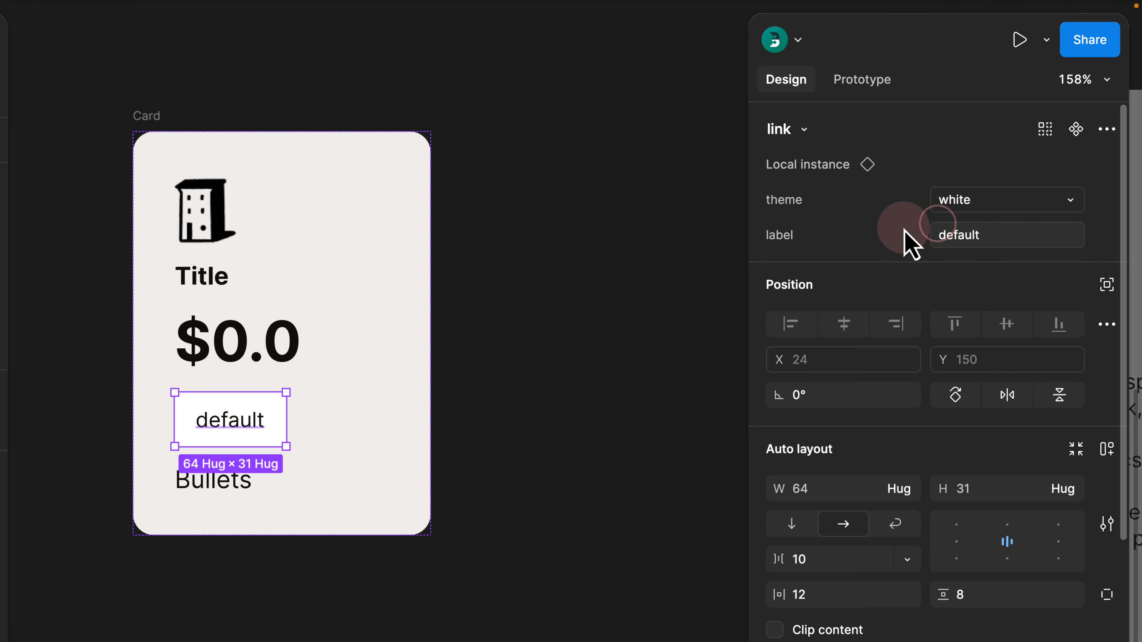
Convert the Card frame into a component.
{"action": "left_click", "coordinate": [508, 184]}
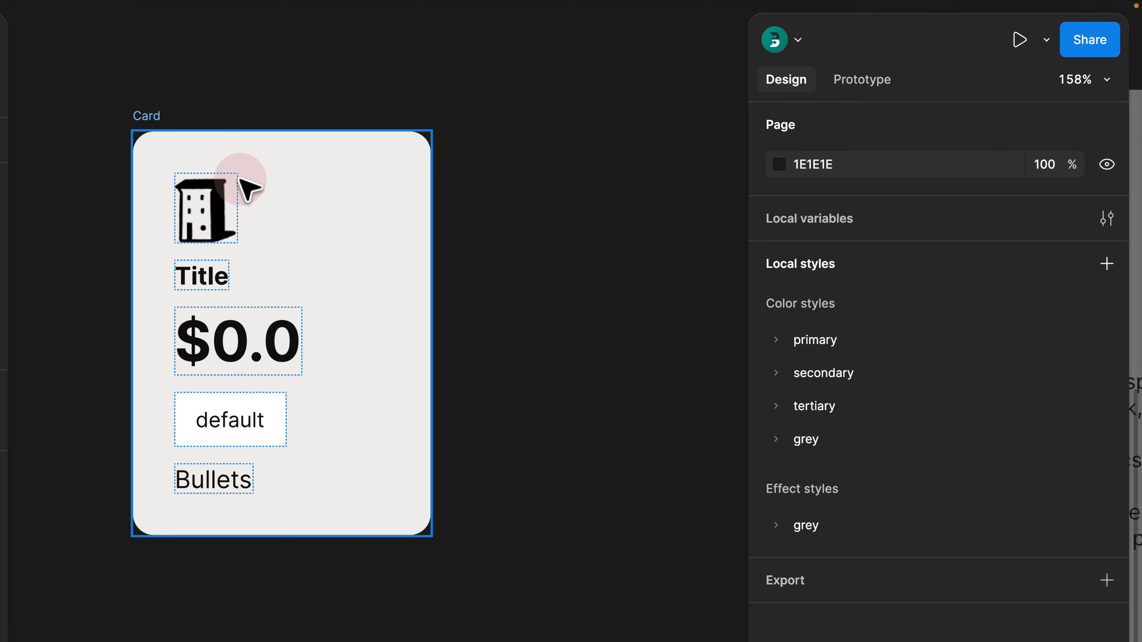
{"action": "left_click", "coordinate": [156, 115]}
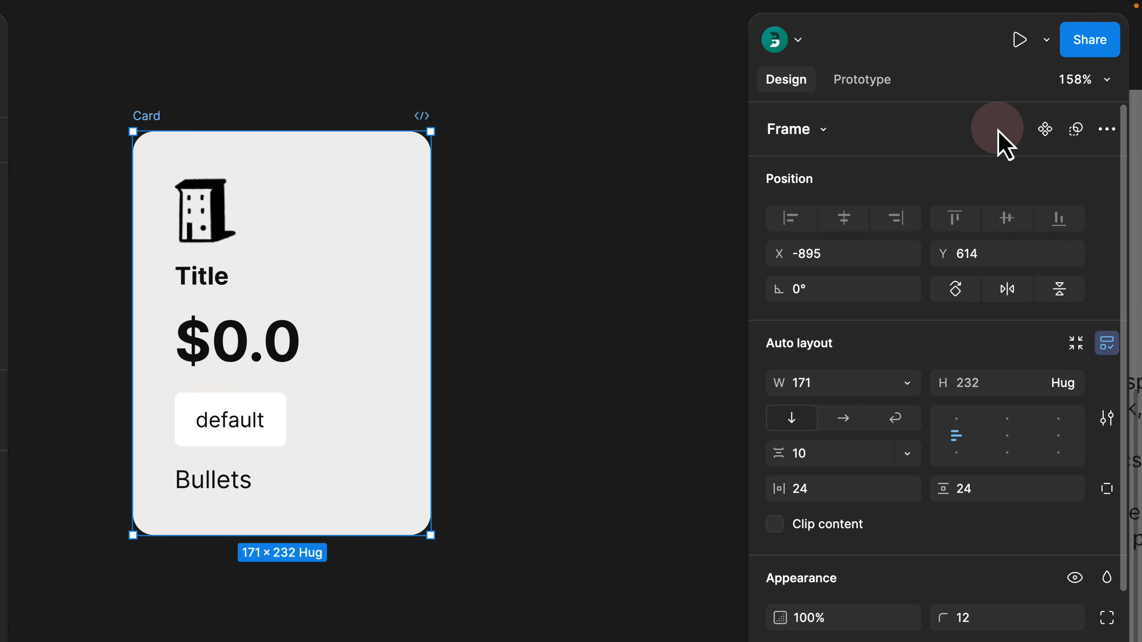
{"action": "left_click", "coordinate": [1046, 131]}
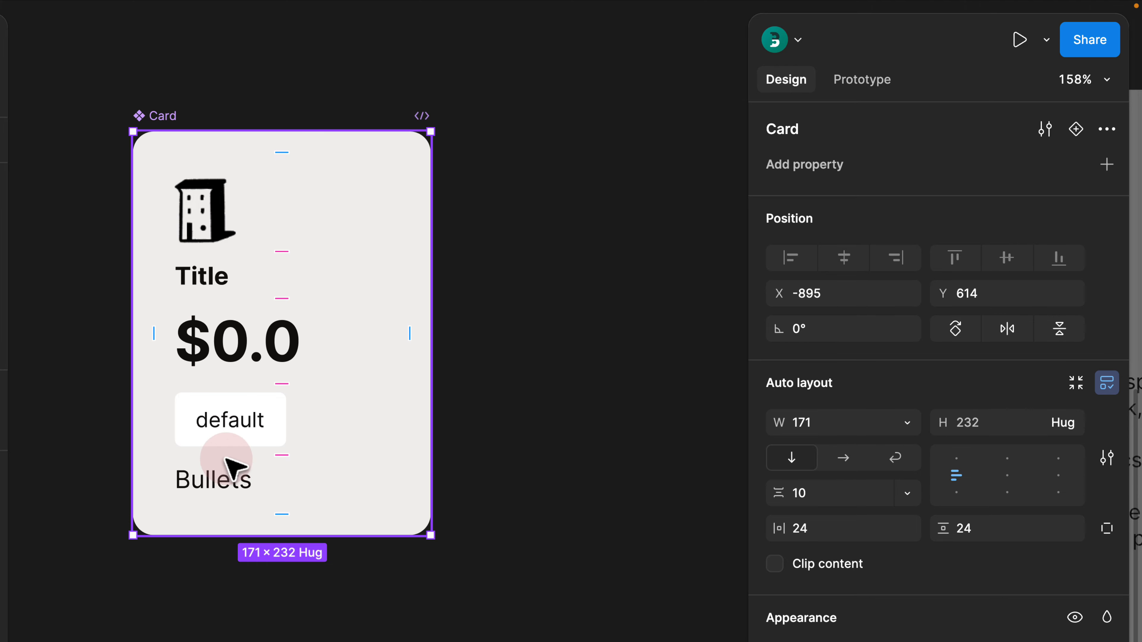
Wrap the Card's icon, title and price together in an auto layout frame.
{"action": "left_click", "coordinate": [205, 335]}
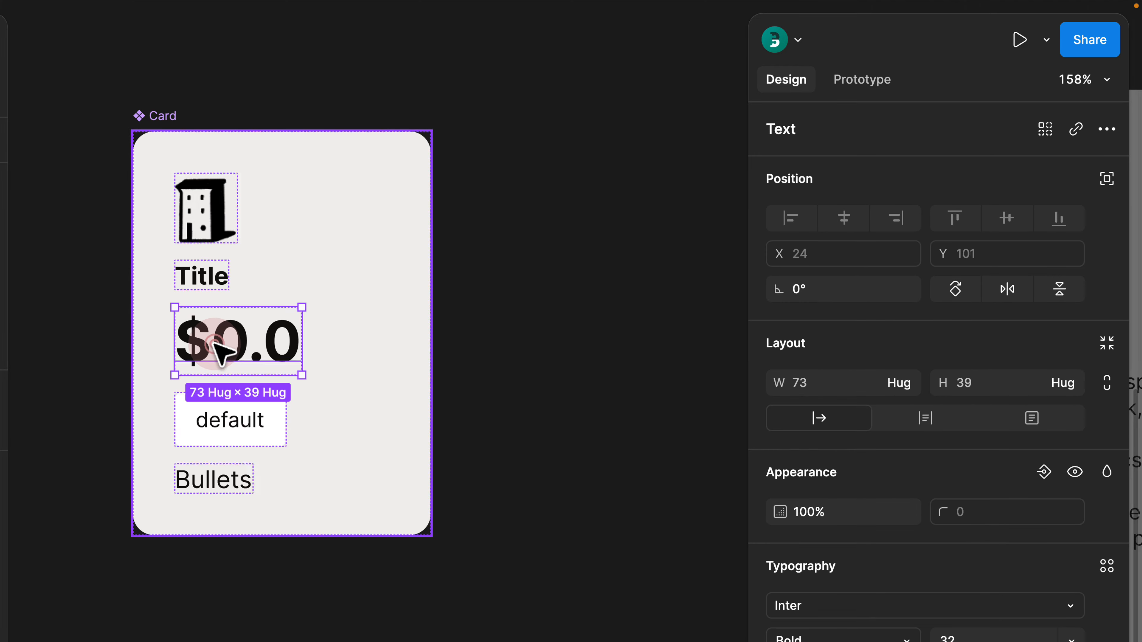
{"action": "left_click", "coordinate": [153, 486]}
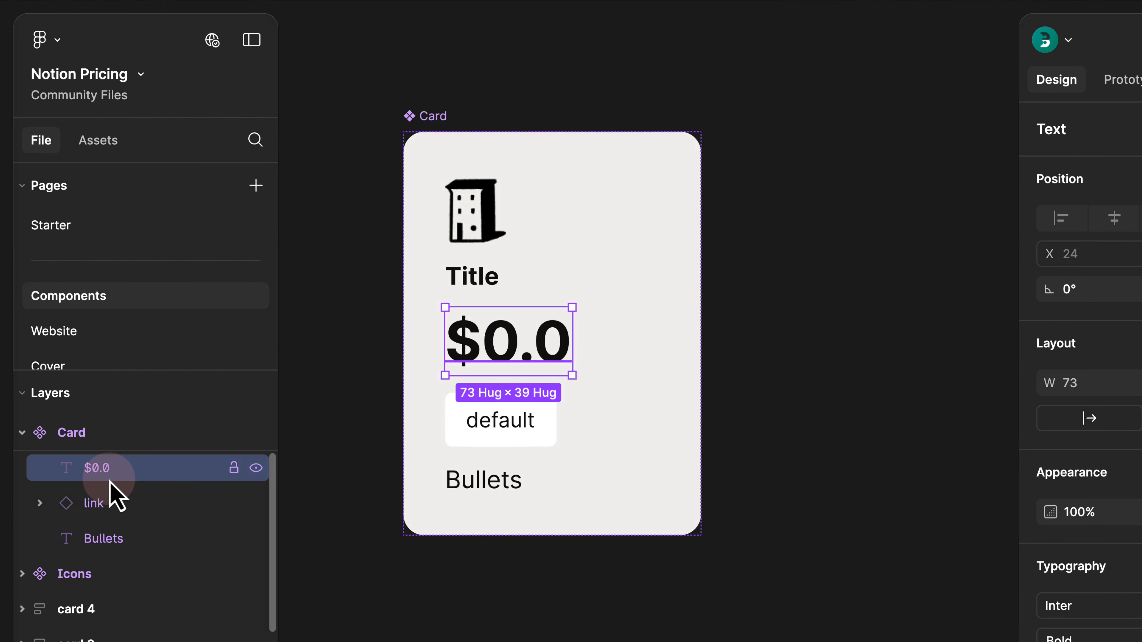
{"action": "left_click", "coordinate": [32, 188]}
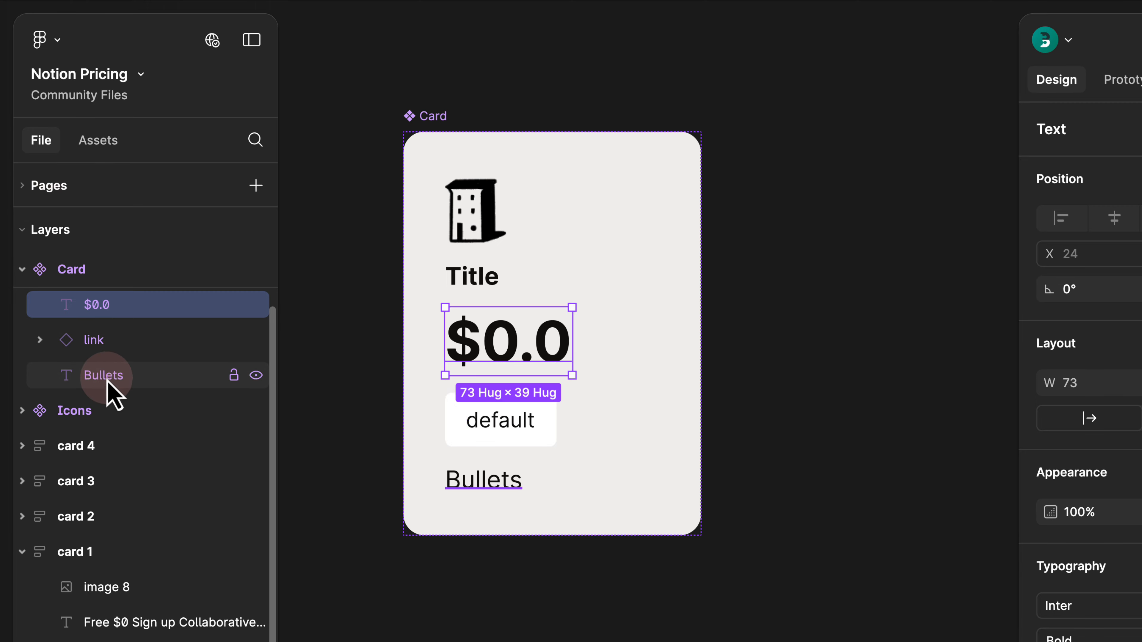
{"action": "scroll", "coordinate": [110, 390], "scroll_direction": "up", "scroll_amount": 2}
{"action": "left_click", "coordinate": [93, 377]}
{"action": "left_click", "coordinate": [101, 347], "text": "shift"}
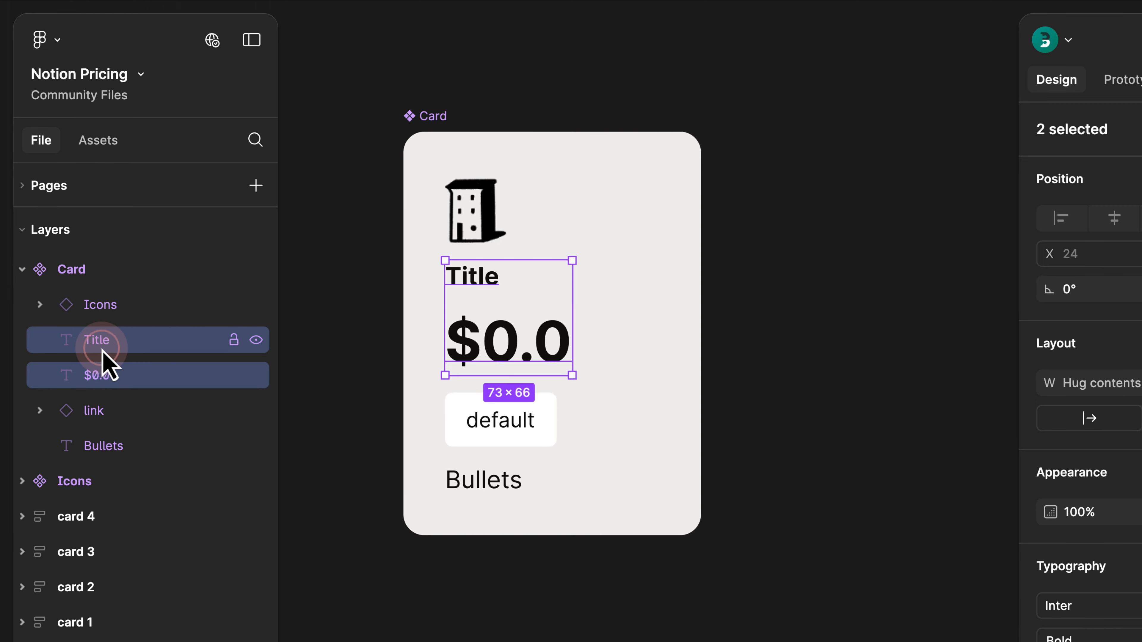
{"action": "left_click", "coordinate": [110, 315], "text": "shift"}
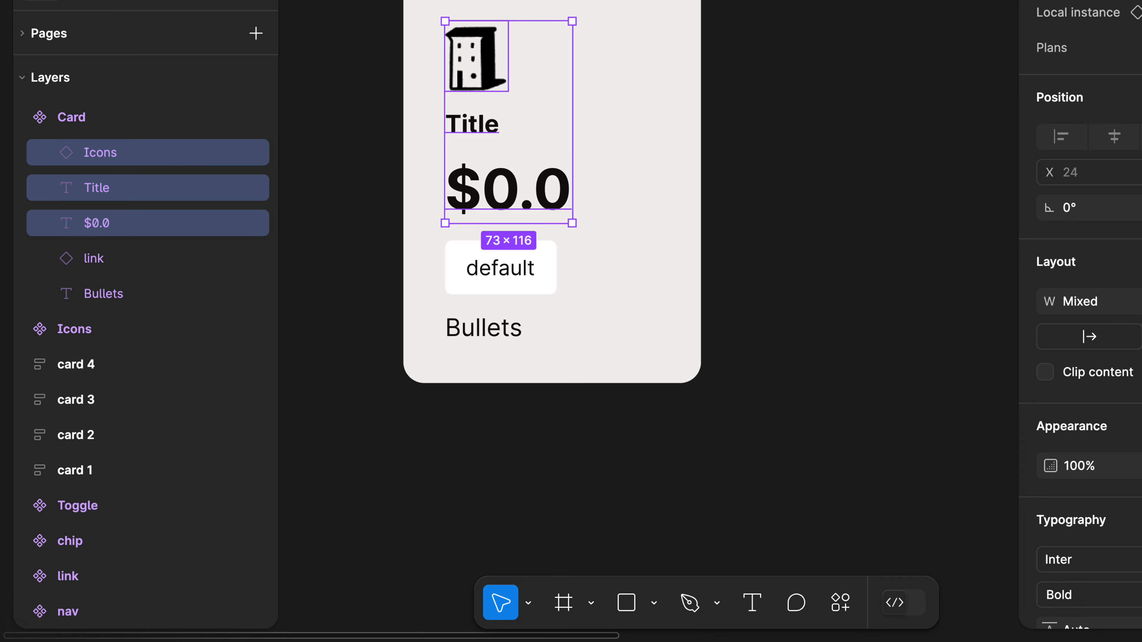
{"action": "key", "text": "shift+a"}
Rename the frame around the icon, title and price as top and set its width to fill container.
{"action": "left_click", "coordinate": [141, 154]}
{"action": "double_click", "coordinate": [126, 153]}
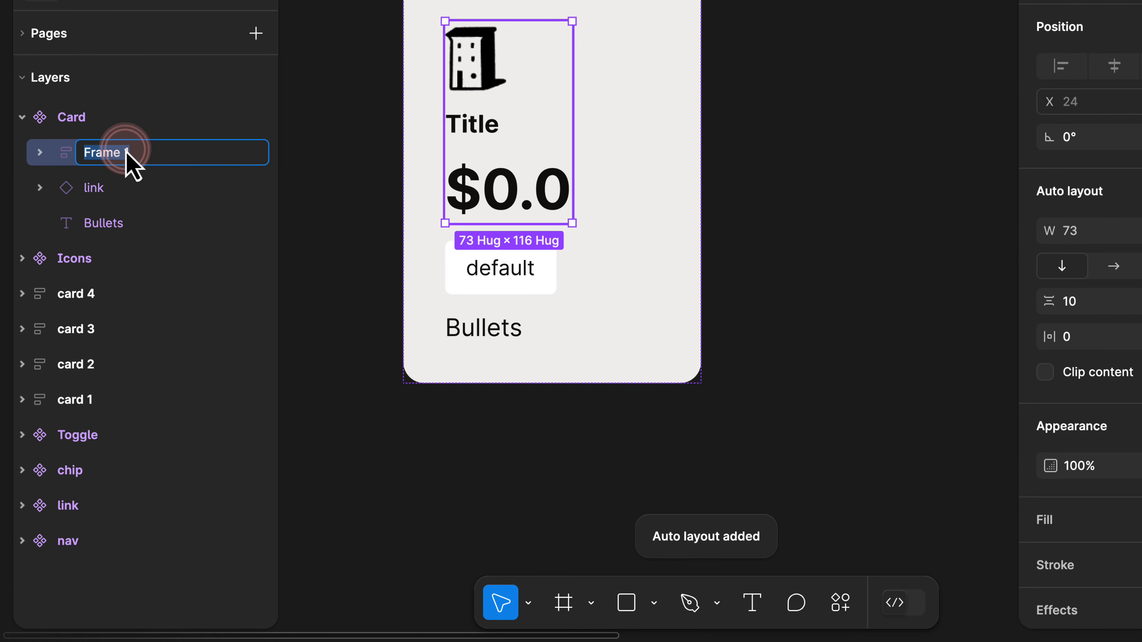
{"action": "key", "text": "Return"}
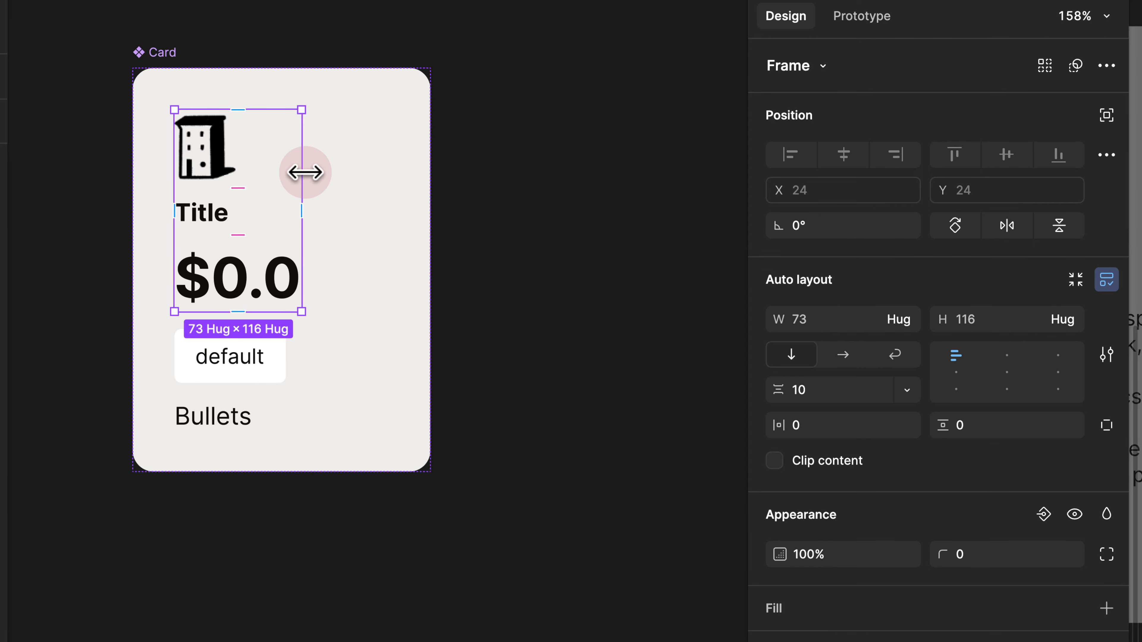
{"action": "left_click", "coordinate": [902, 320]}
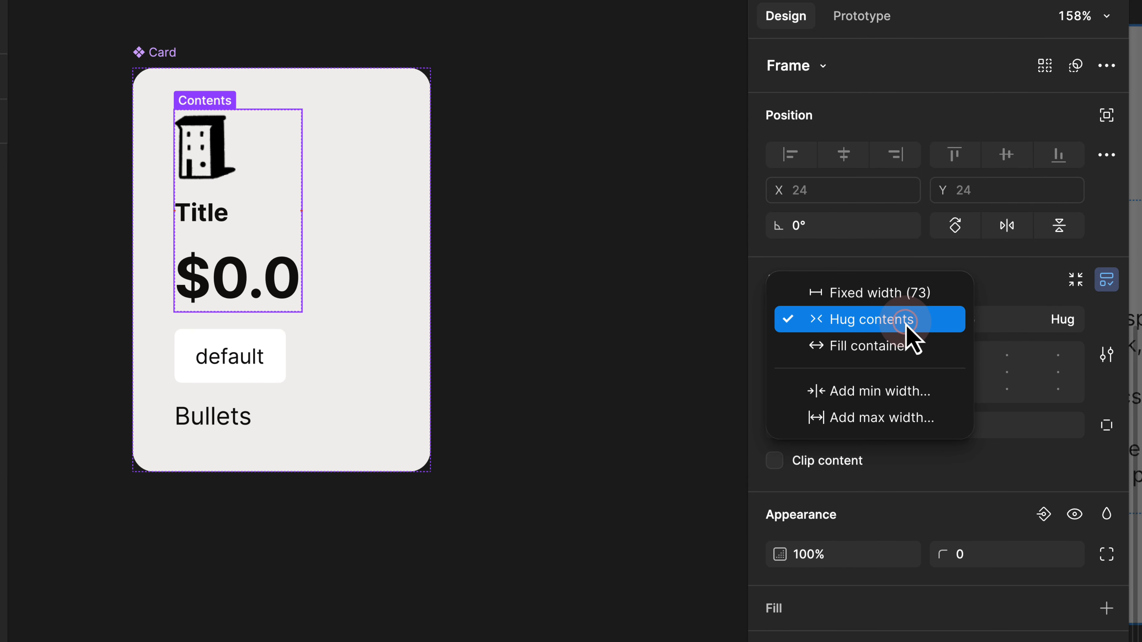
{"action": "left_click", "coordinate": [899, 355]}
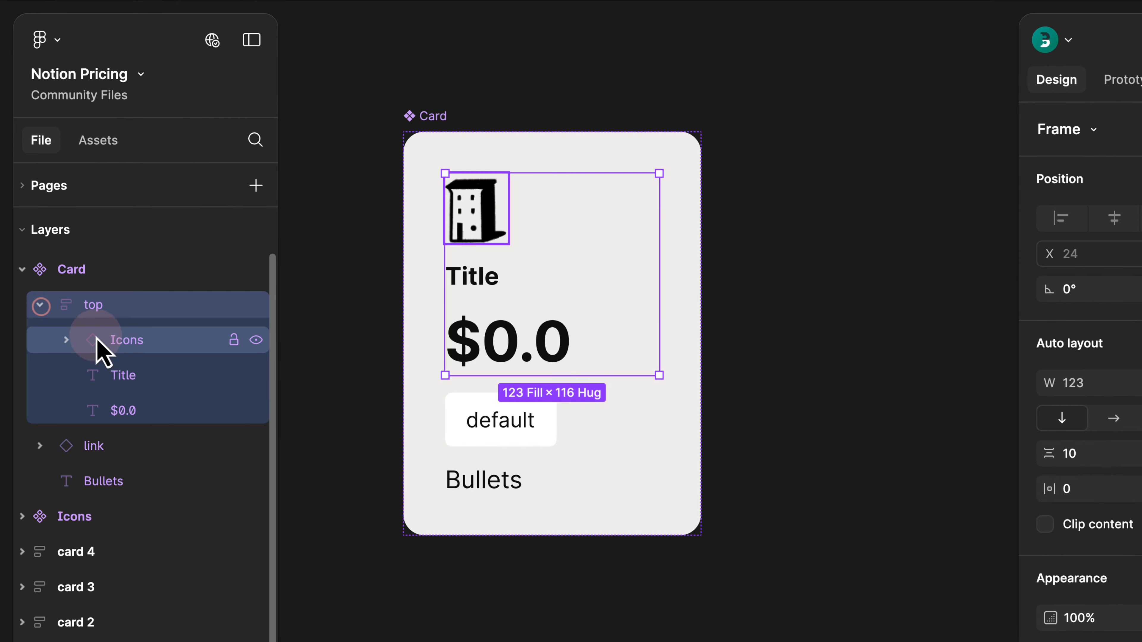
Set the width of the title and price texts inside the top frame to fill container.
{"action": "left_click", "coordinate": [126, 375]}
{"action": "left_click", "coordinate": [145, 410], "text": "shift"}
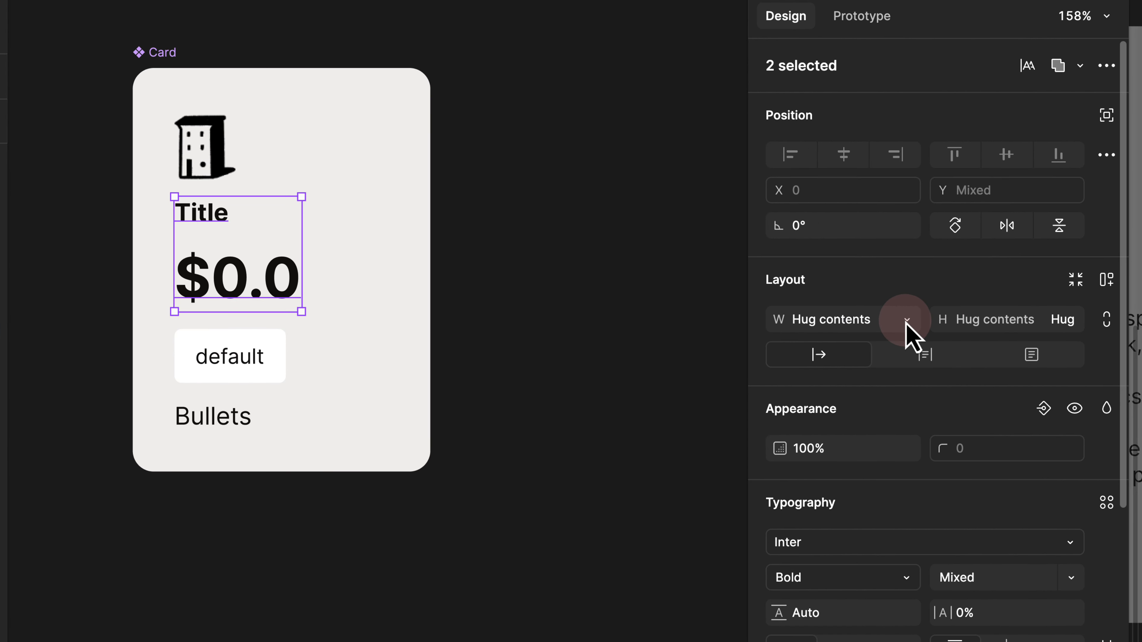
{"action": "left_click", "coordinate": [906, 320]}
{"action": "left_click", "coordinate": [900, 355]}
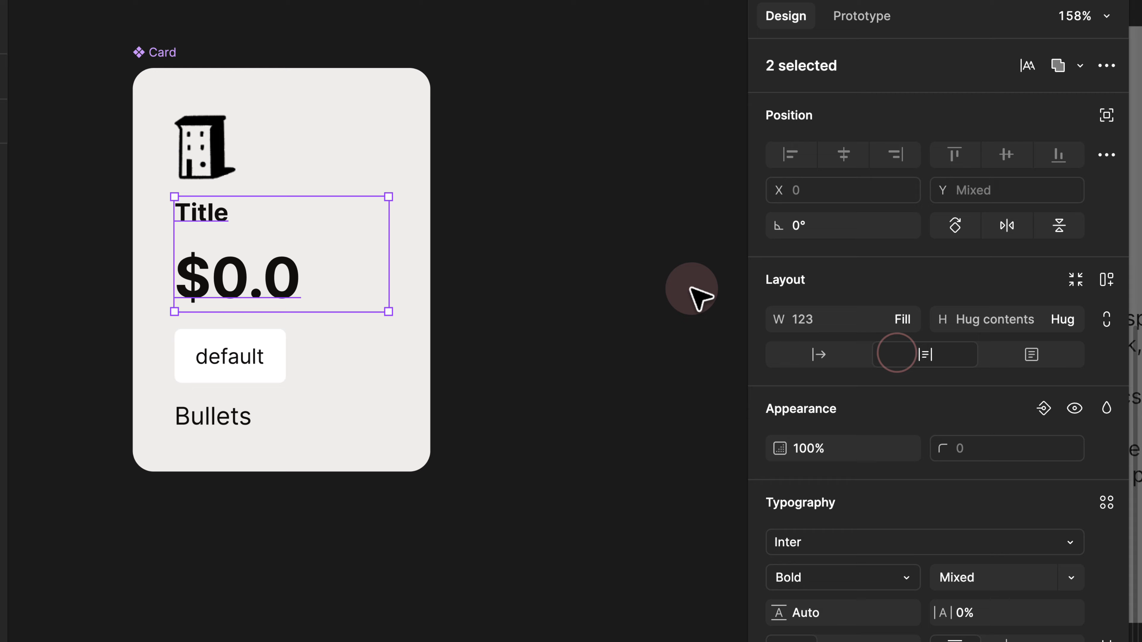
{"action": "left_click", "coordinate": [542, 214]}
Place an instance of the Card component below the original.
{"action": "scroll", "coordinate": [405, 85], "scroll_direction": "down", "scroll_amount": 3}
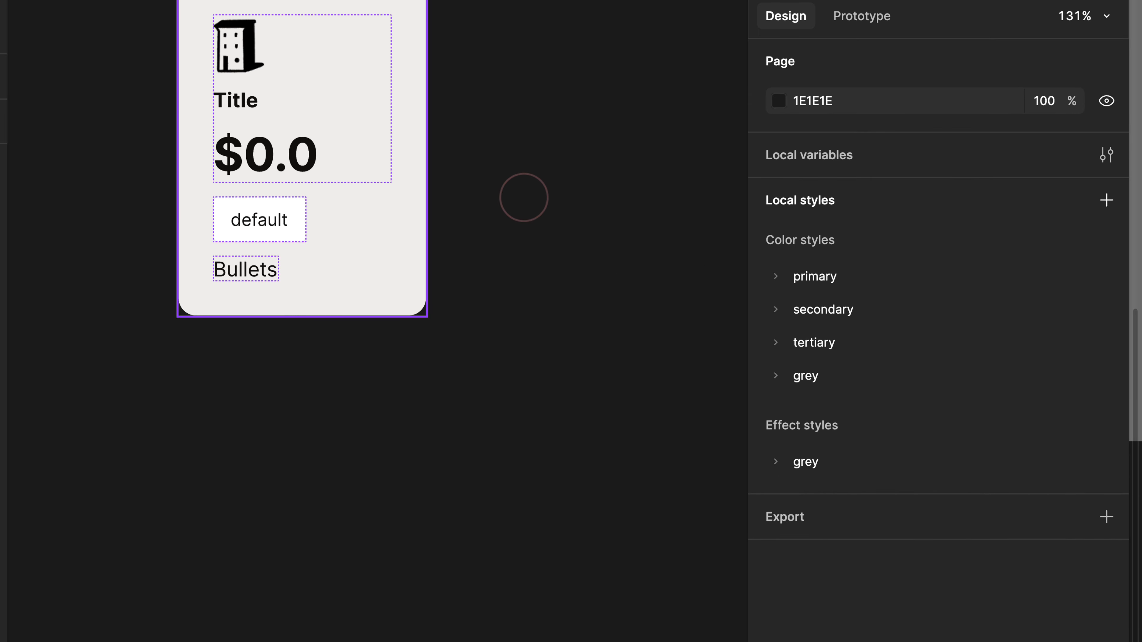
{"action": "left_click_drag", "start_coordinate": [196, 3], "coordinate": [200, 387], "text": "alt"}
{"action": "scroll", "coordinate": [198, 405], "scroll_direction": "down", "scroll_amount": 2}
Append the filler text "dsadsdasdsaddsadsas" to the Card instance's title to test how it wraps.
{"action": "double_click", "coordinate": [288, 405]}
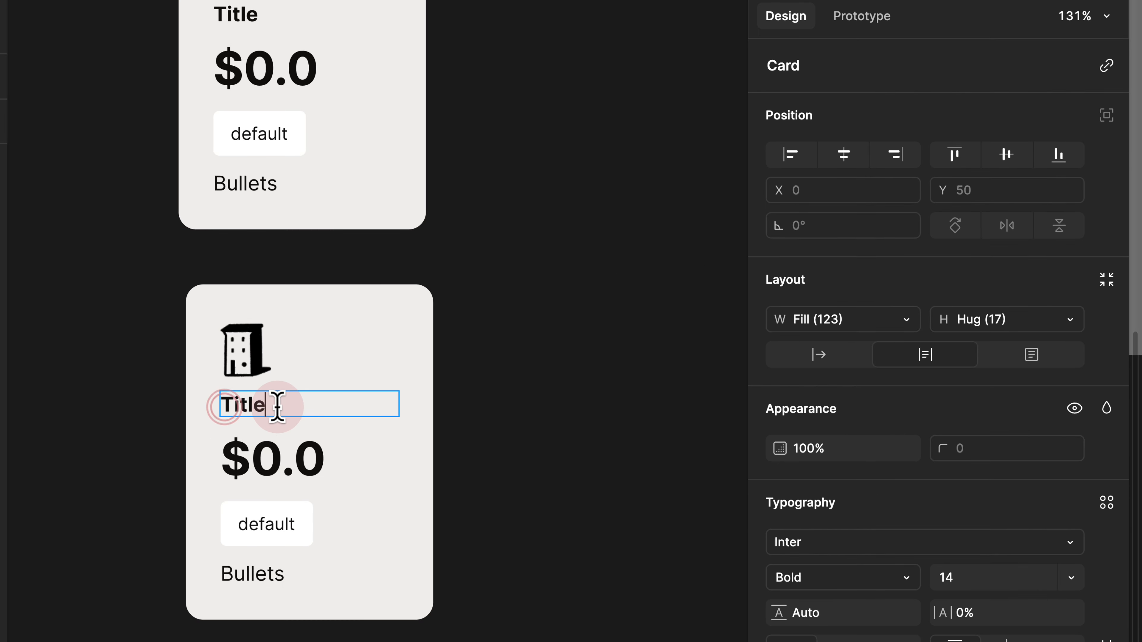
{"action": "type", "text": "dsadsdasdsaddsadsas"}
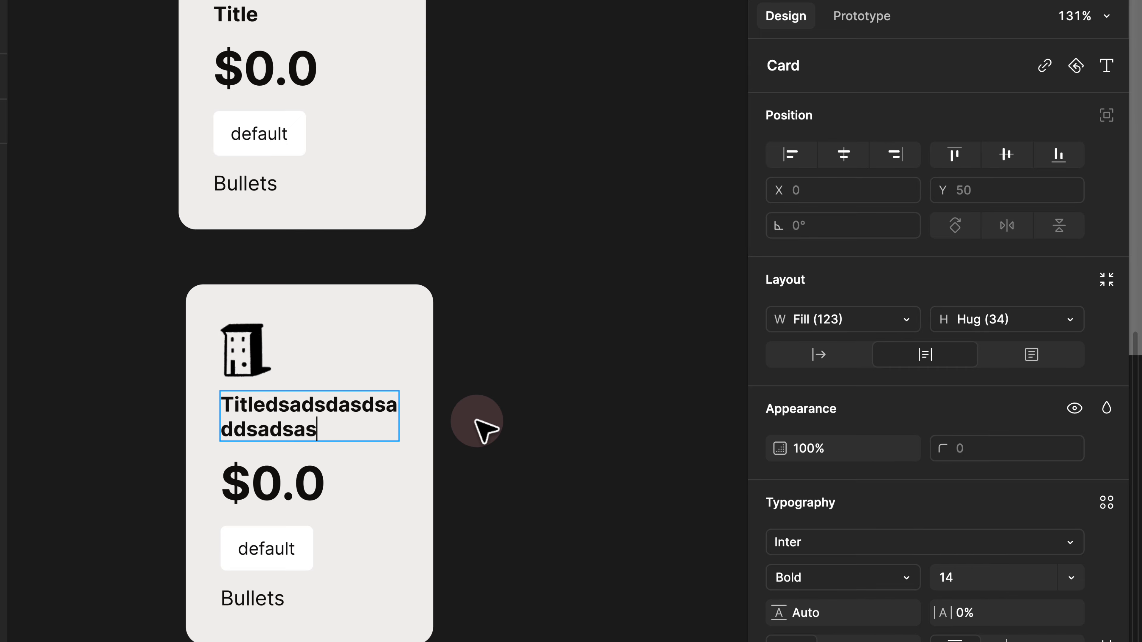
{"action": "left_click", "coordinate": [477, 421]}
{"action": "left_click", "coordinate": [456, 435]}
{"action": "left_click_drag", "start_coordinate": [475, 453], "coordinate": [438, 421]}
{"action": "left_click", "coordinate": [367, 405]}
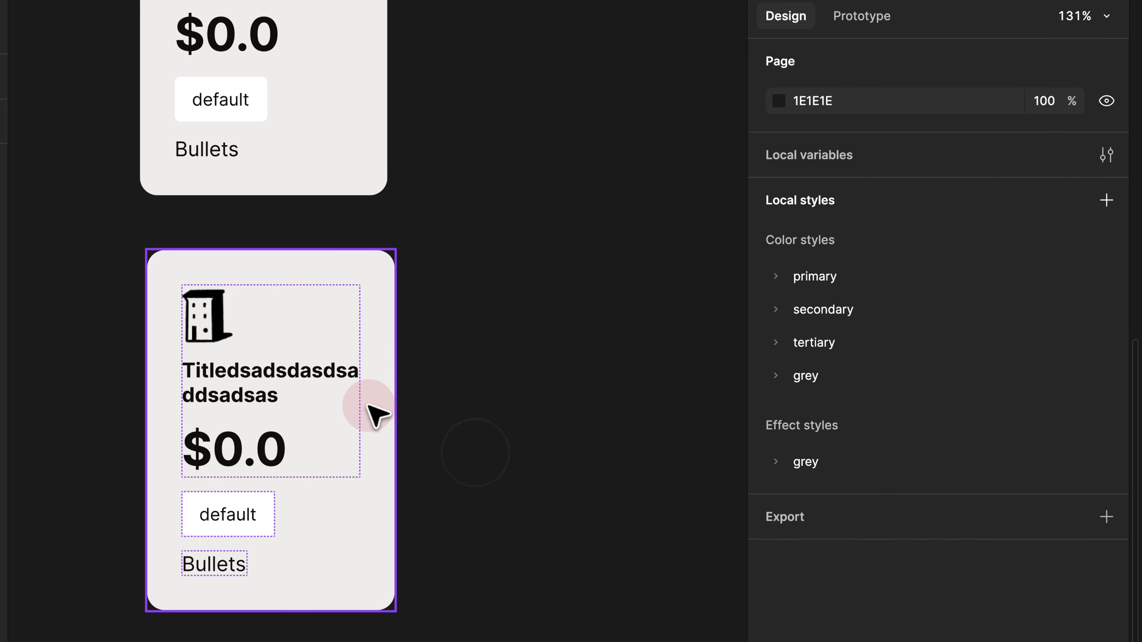
Widen the Card instance below the original to about 214 to check how its long title wraps.
{"action": "left_click", "coordinate": [339, 425]}
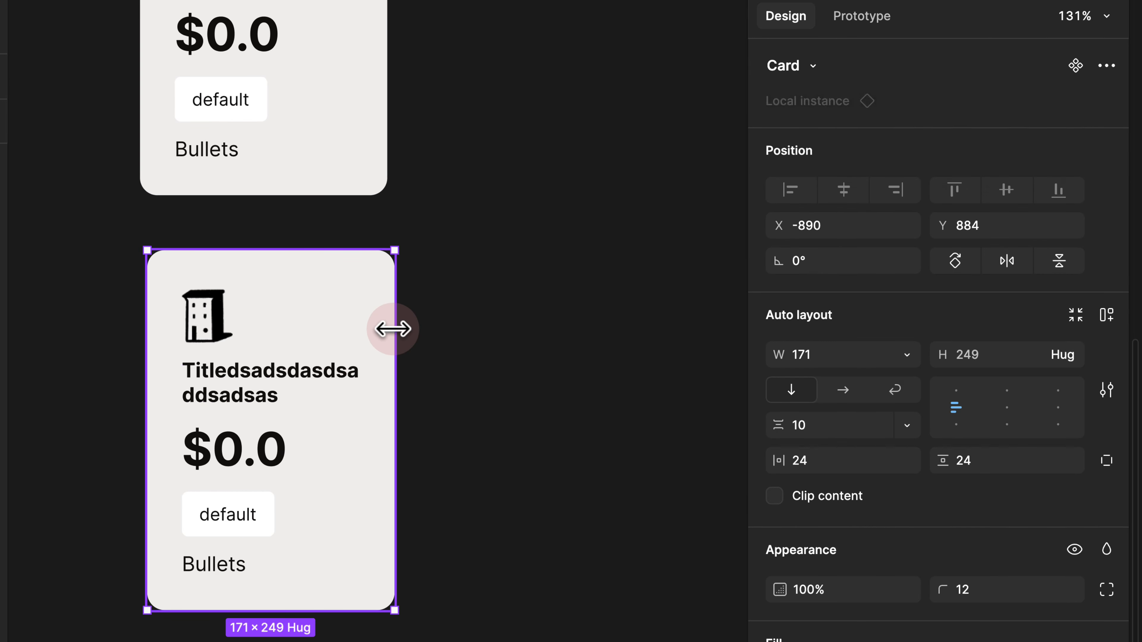
{"action": "left_click_drag", "start_coordinate": [393, 326], "coordinate": [457, 327]}
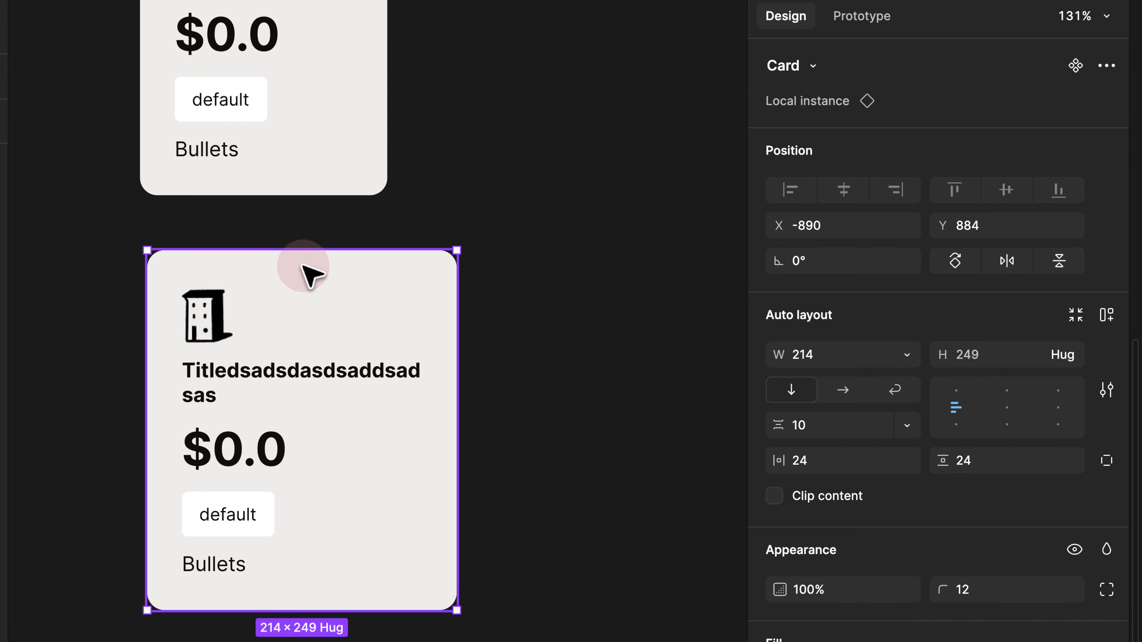
{"action": "left_click", "coordinate": [284, 232]}
Set the widths of the Bullets text and the link button in the main Card component to fill container.
{"action": "left_click_drag", "start_coordinate": [241, 228], "coordinate": [256, 320]}
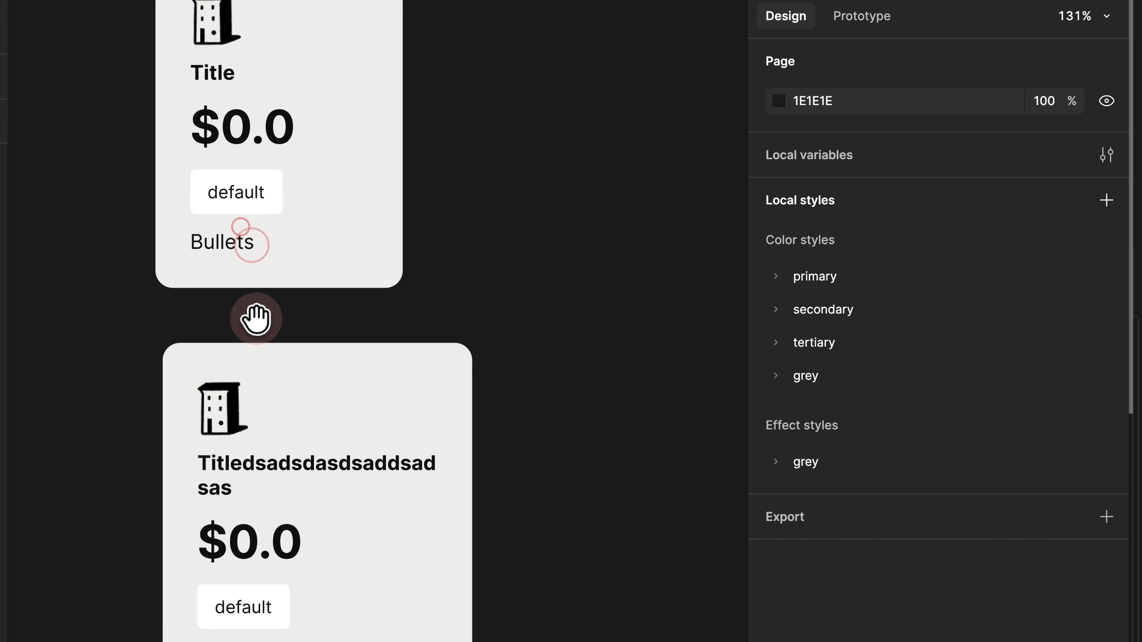
{"action": "left_click", "coordinate": [231, 243]}
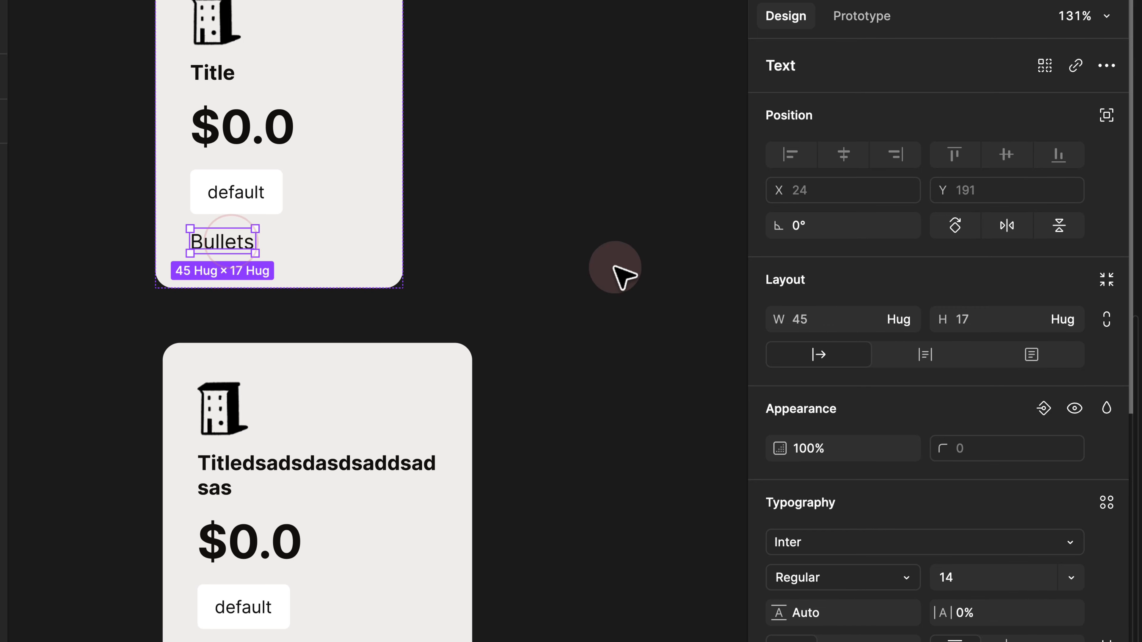
{"action": "left_click", "coordinate": [905, 319]}
{"action": "left_click", "coordinate": [888, 347]}
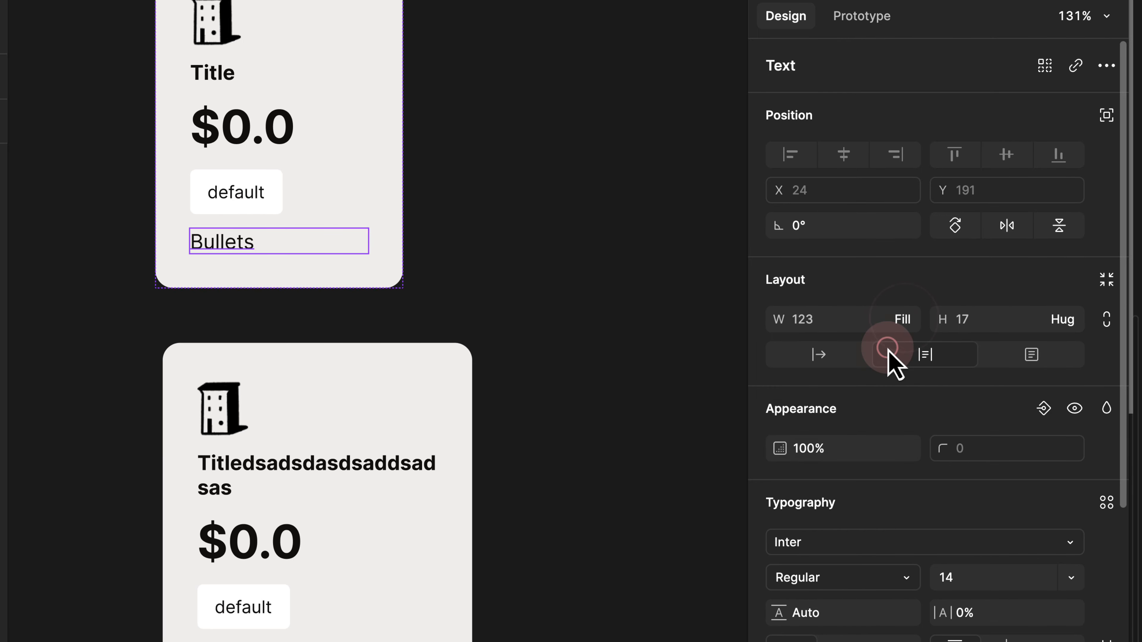
{"action": "left_click", "coordinate": [233, 194]}
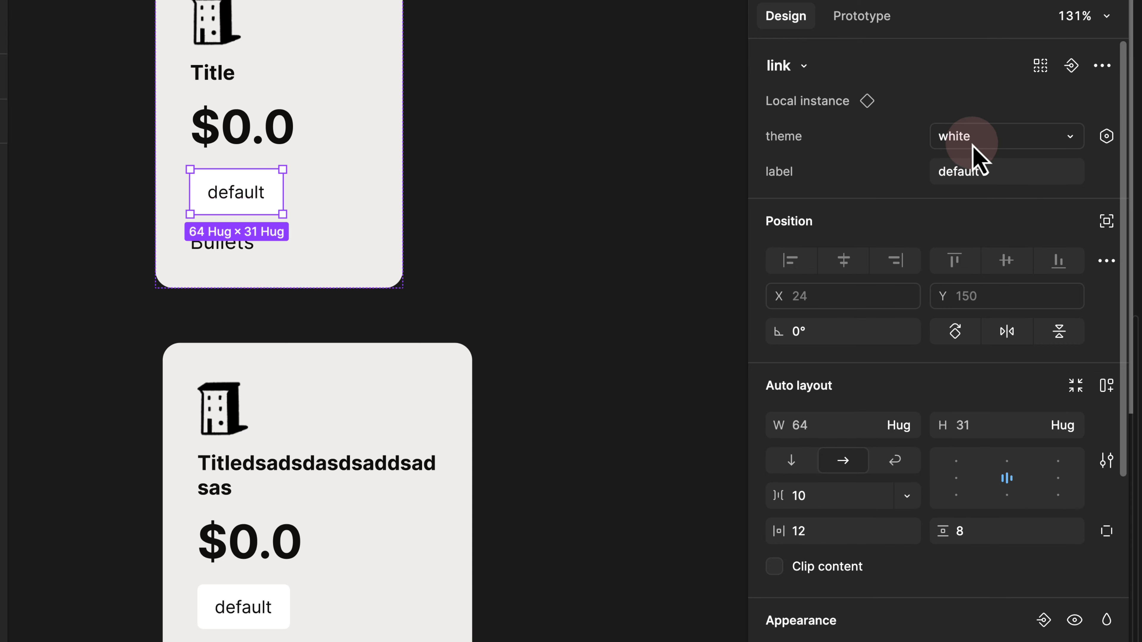
{"action": "left_click", "coordinate": [904, 425]}
{"action": "left_click", "coordinate": [896, 455]}
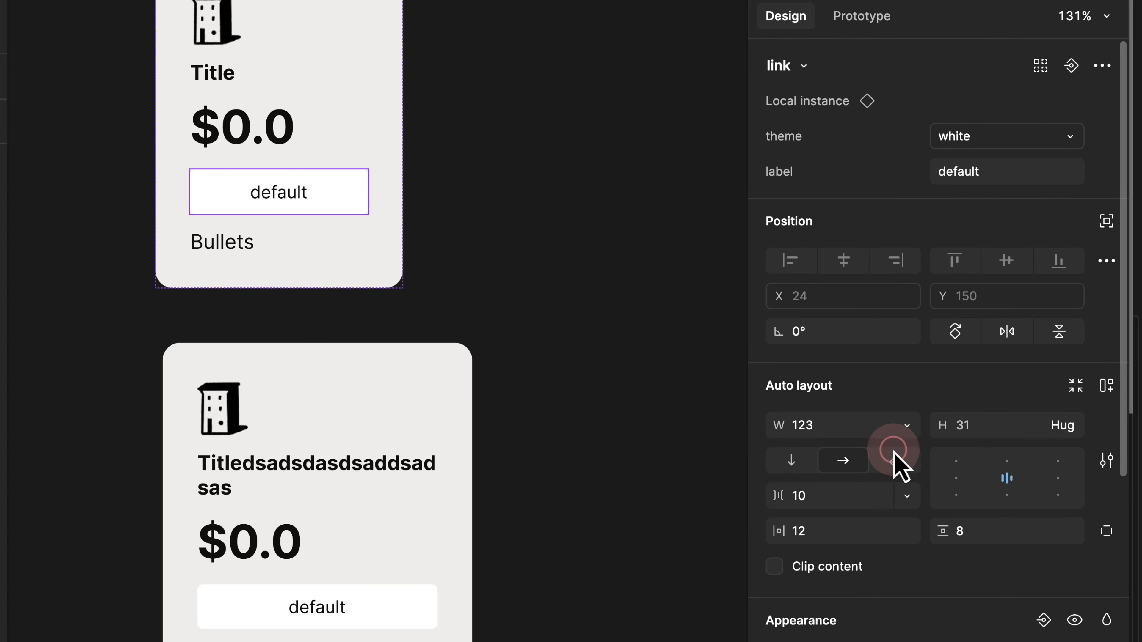
Set the vertical gap between the icon, title and price in the main Card's top frame to 4.
{"action": "left_click", "coordinate": [535, 225]}
{"action": "scroll", "coordinate": [472, 240], "scroll_direction": "up", "scroll_amount": 3}
{"action": "scroll", "coordinate": [459, 222], "scroll_direction": "up", "scroll_amount": 2}
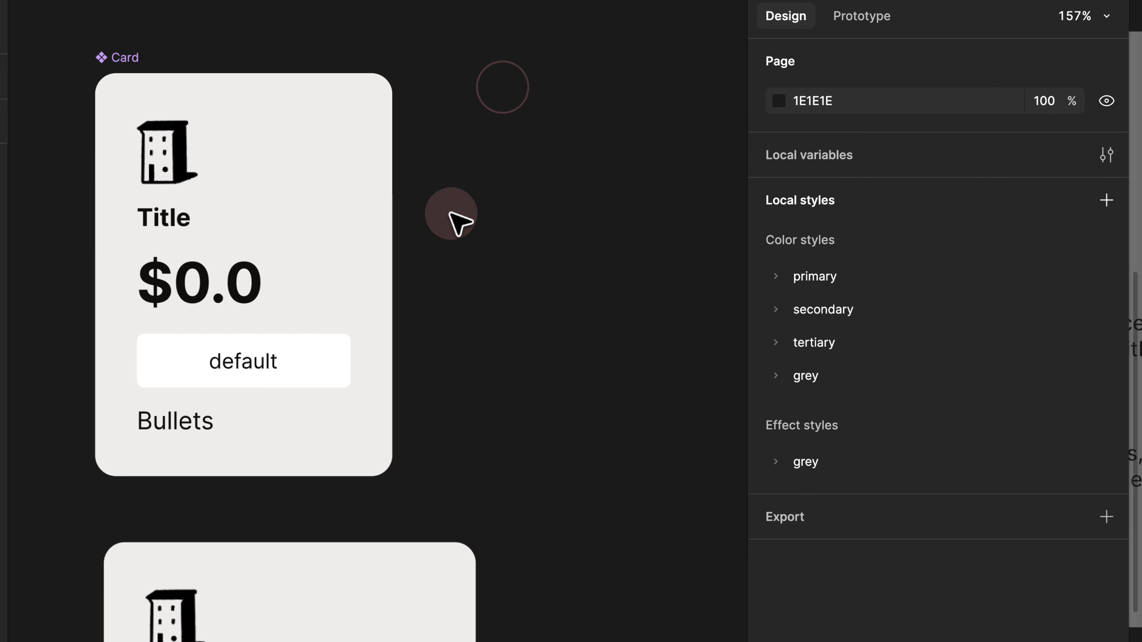
{"action": "left_click", "coordinate": [215, 199]}
{"action": "left_click", "coordinate": [216, 200]}
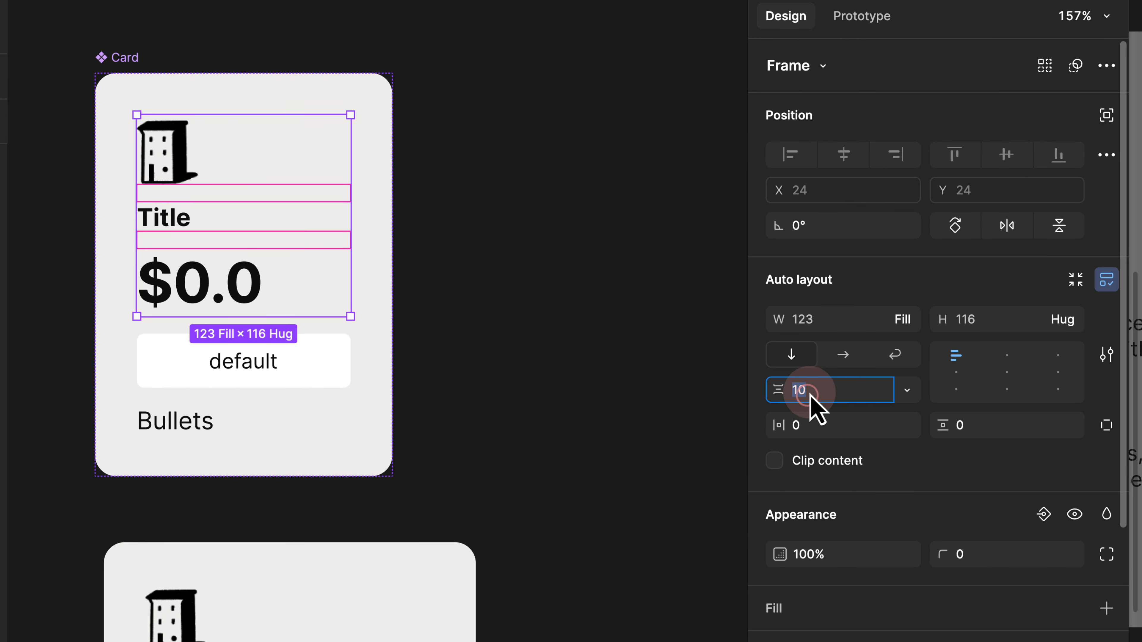
{"action": "type", "text": "4"}
{"action": "key", "text": "Return"}
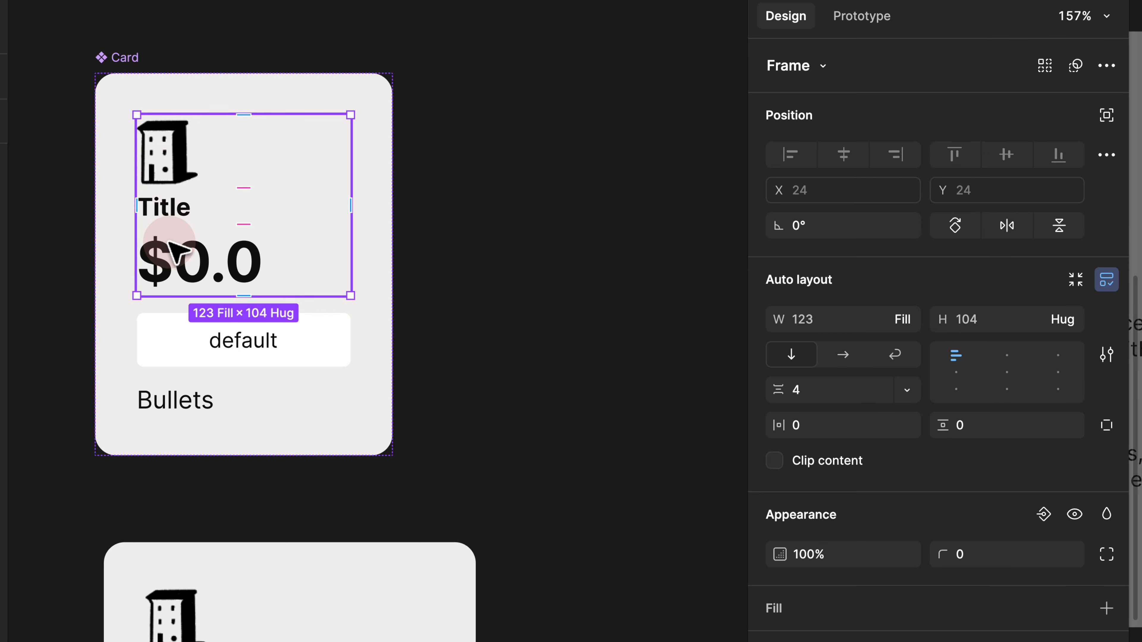
Set the vertical gap between the main Card component's top frame, link button and bullets to 16.
{"action": "left_click", "coordinate": [123, 57]}
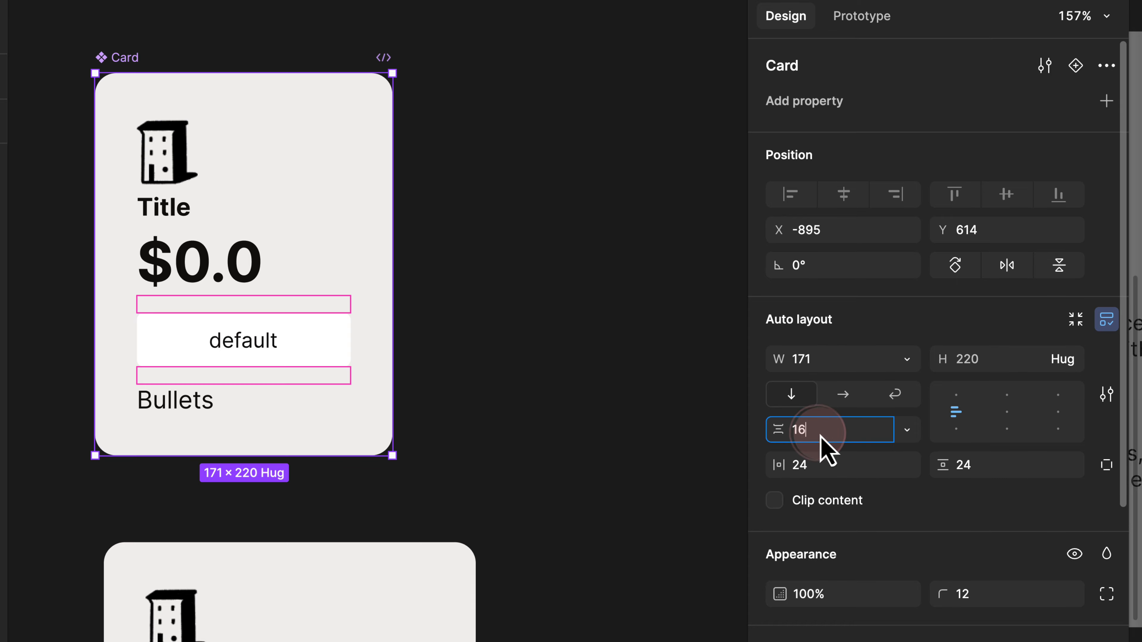
{"action": "key", "text": "Return"}
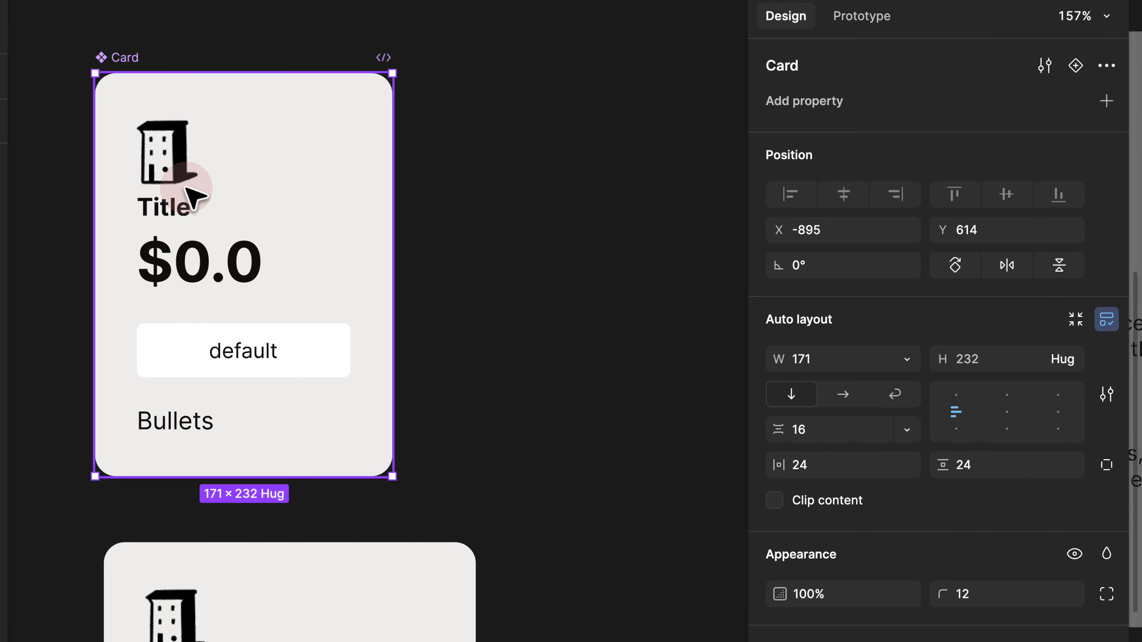
{"action": "left_click", "coordinate": [181, 202]}
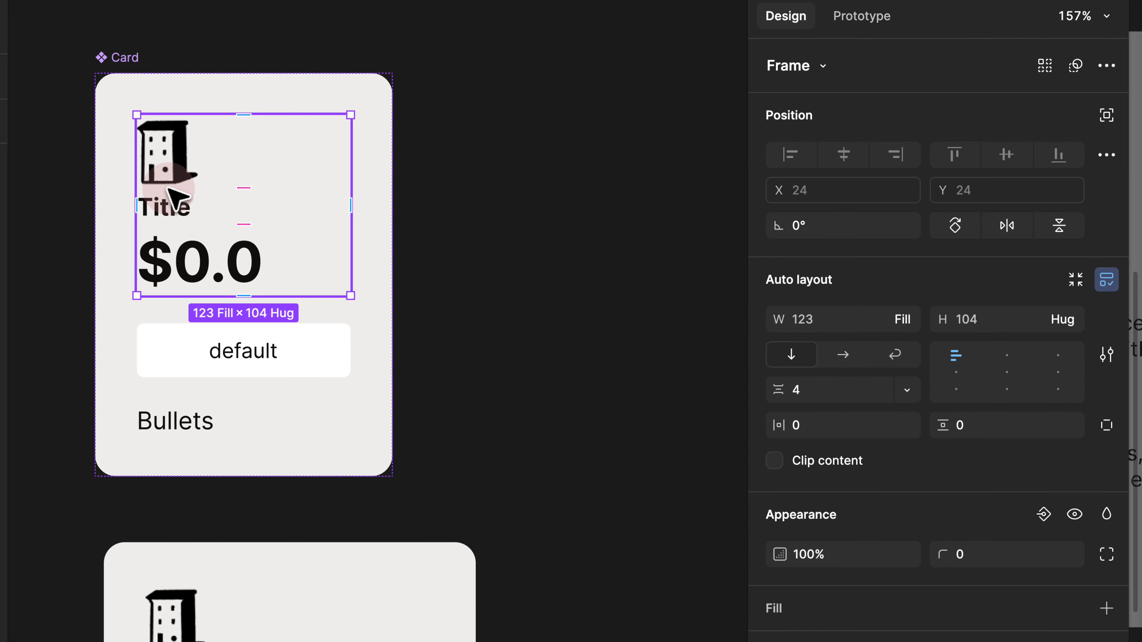
{"action": "left_click", "coordinate": [505, 261]}
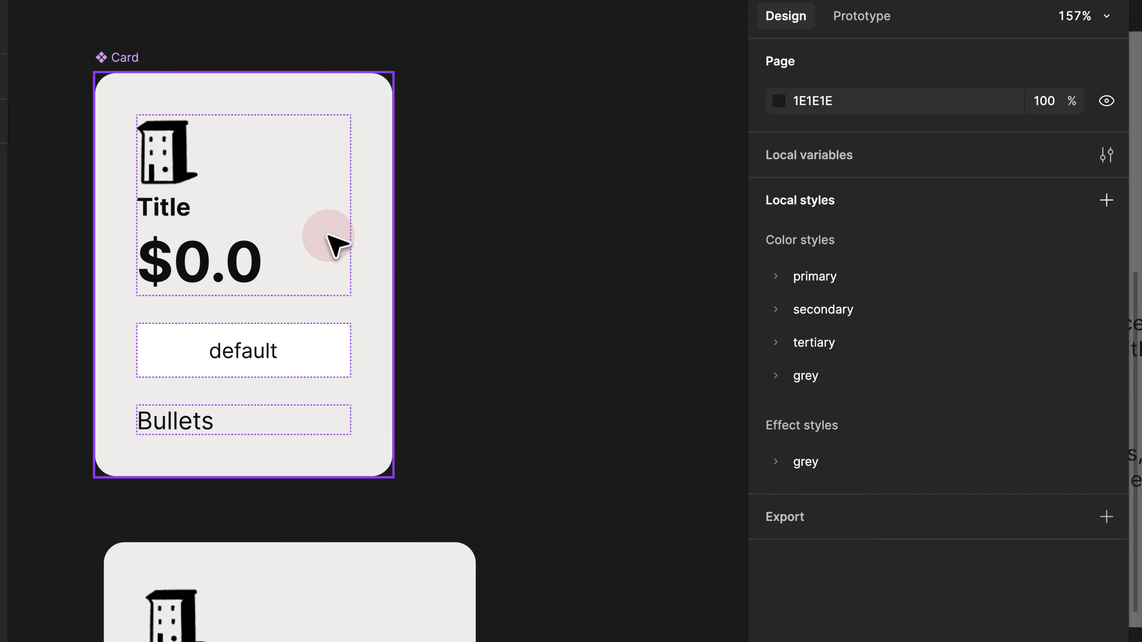
Examine the link and Icons instances nested in the Card component and the properties available on the Card instance.
{"action": "left_click", "coordinate": [119, 58]}
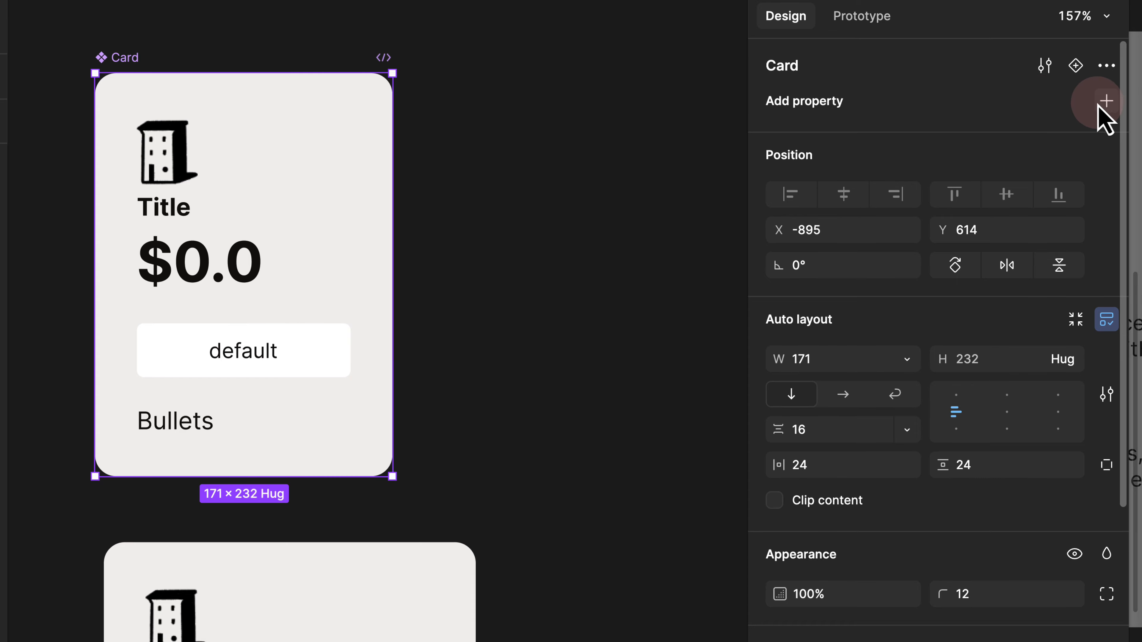
{"action": "left_click", "coordinate": [1107, 102]}
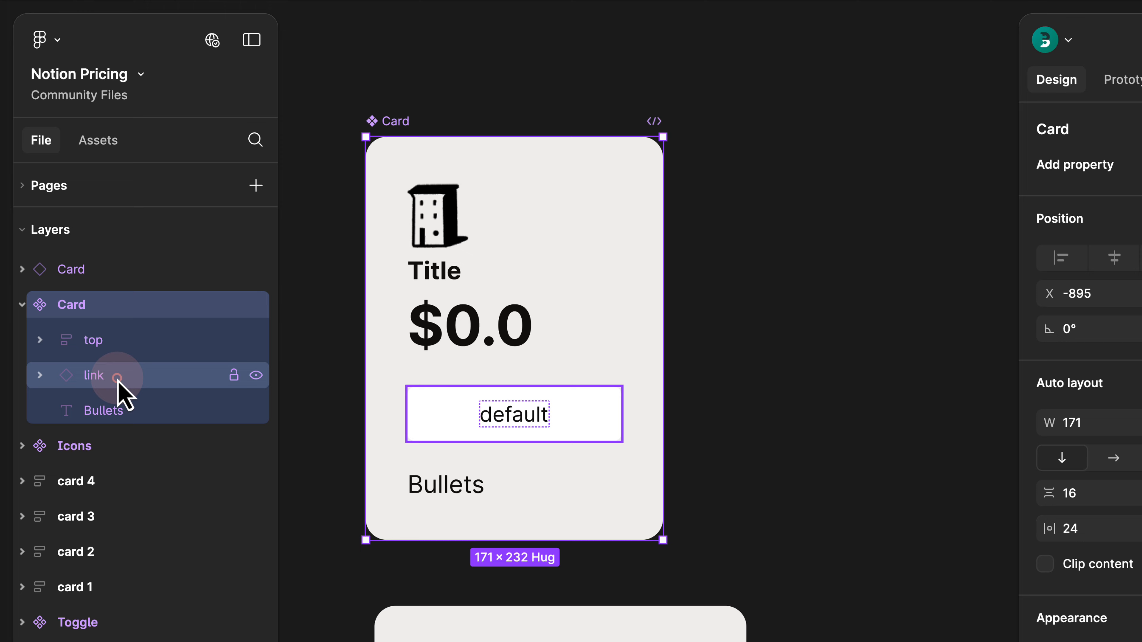
{"action": "left_click", "coordinate": [116, 377]}
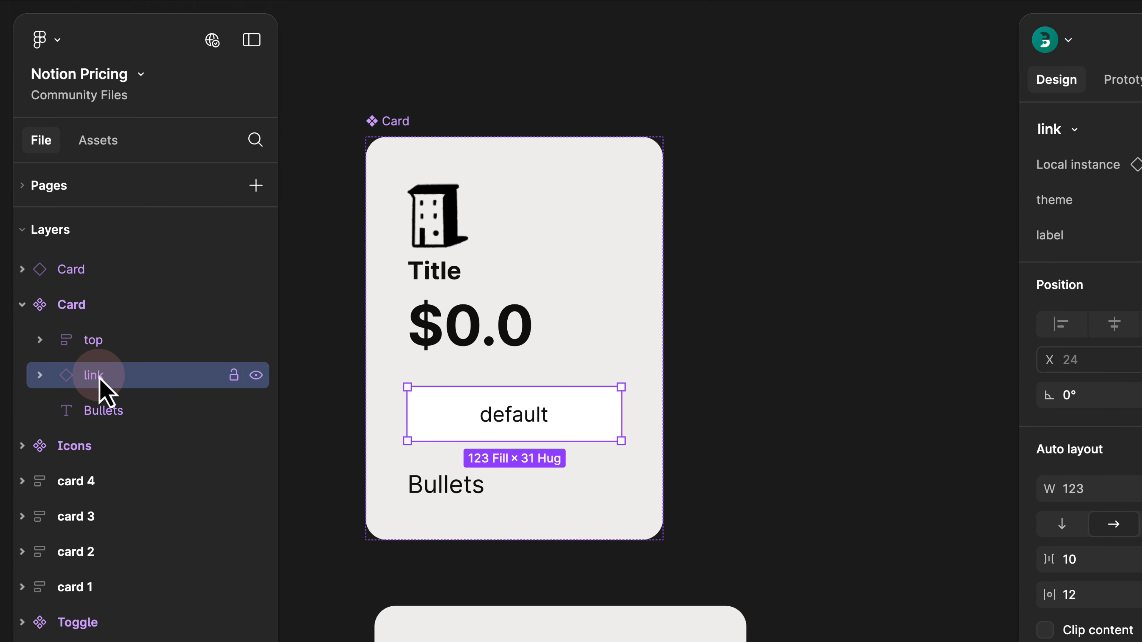
{"action": "left_click", "coordinate": [39, 339]}
{"action": "left_click", "coordinate": [106, 377]}
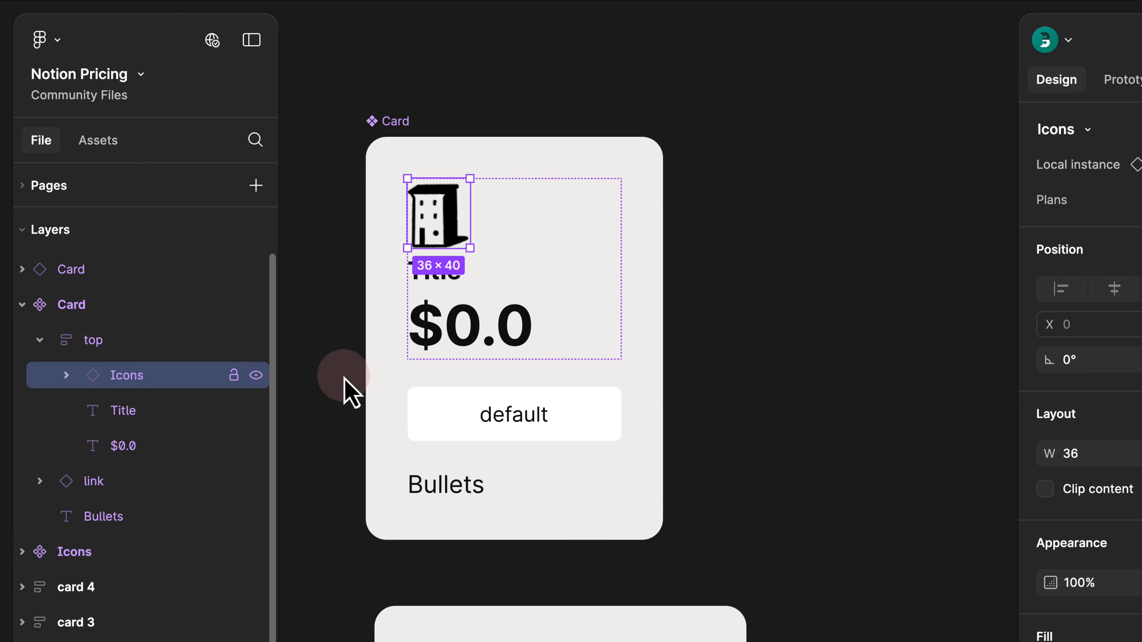
{"action": "left_click", "coordinate": [774, 360]}
{"action": "scroll", "coordinate": [760, 383], "scroll_direction": "down", "scroll_amount": 5}
{"action": "left_click", "coordinate": [568, 468]}
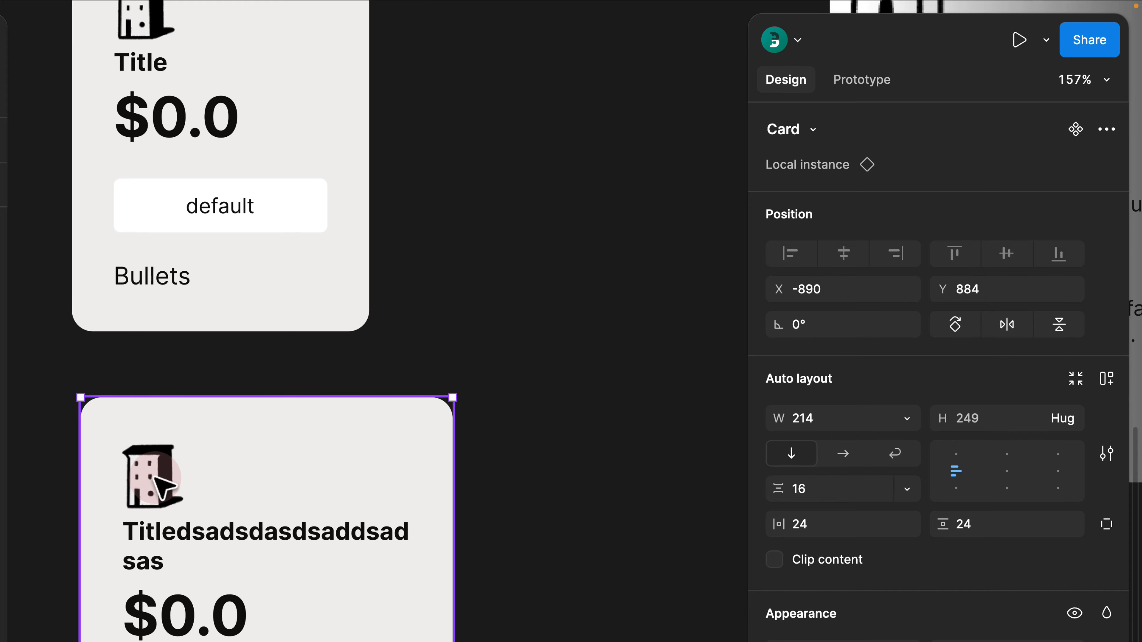
{"action": "scroll", "coordinate": [162, 484], "scroll_direction": "down", "scroll_amount": 6}
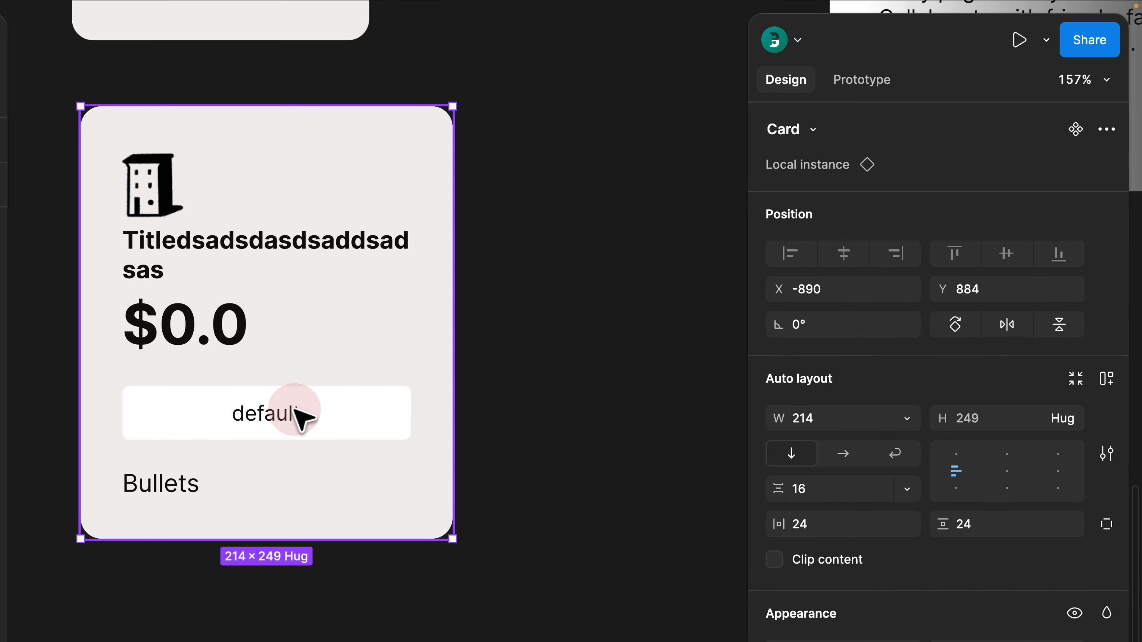
{"action": "left_click", "coordinate": [428, 72]}
{"action": "left_click_drag", "start_coordinate": [424, 53], "coordinate": [390, 253]}
{"action": "left_click_drag", "start_coordinate": [396, 210], "coordinate": [431, 490]}
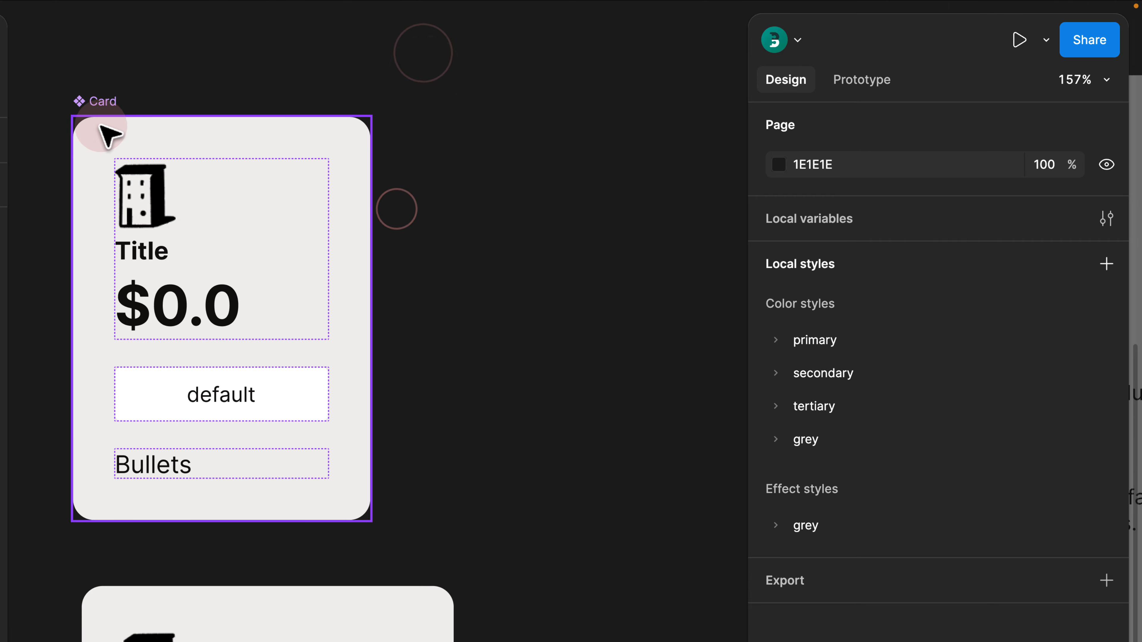
Expose the properties of the nested Icons and link instances on the main Card component.
{"action": "left_click", "coordinate": [101, 128]}
{"action": "left_click", "coordinate": [1106, 165]}
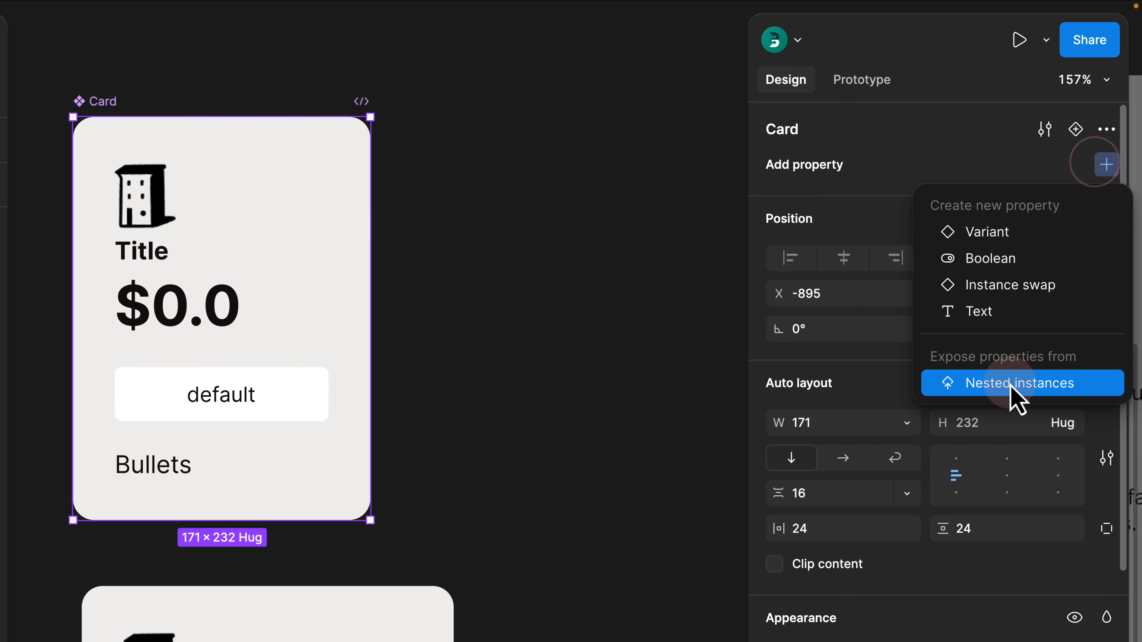
{"action": "left_click", "coordinate": [1012, 387]}
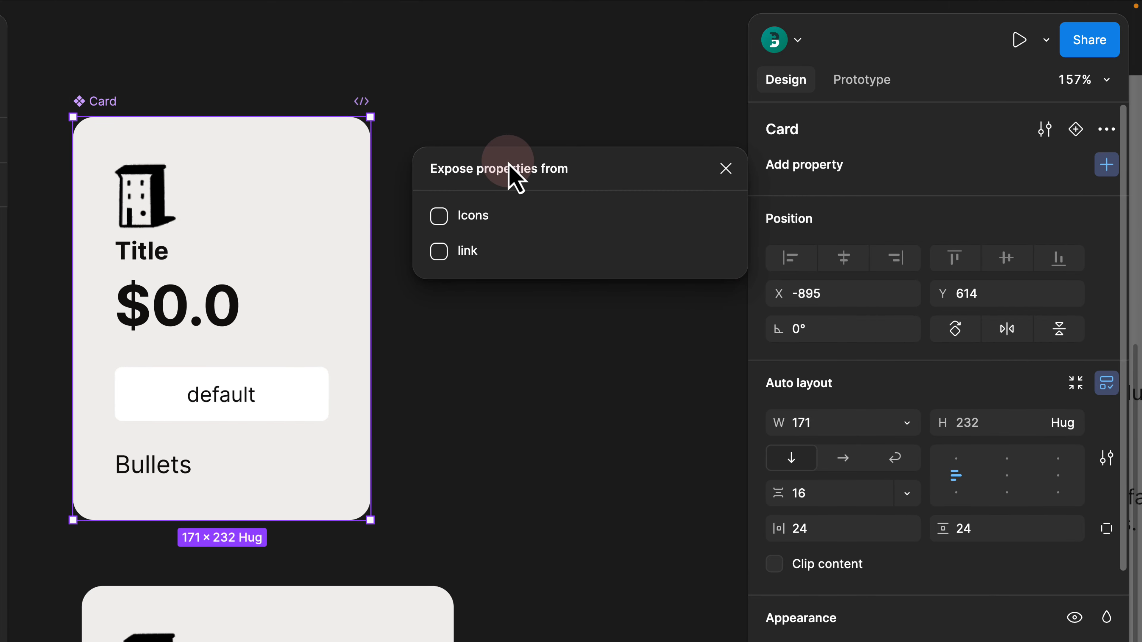
{"action": "left_click", "coordinate": [440, 217]}
{"action": "left_click", "coordinate": [439, 252]}
{"action": "left_click", "coordinate": [726, 170]}
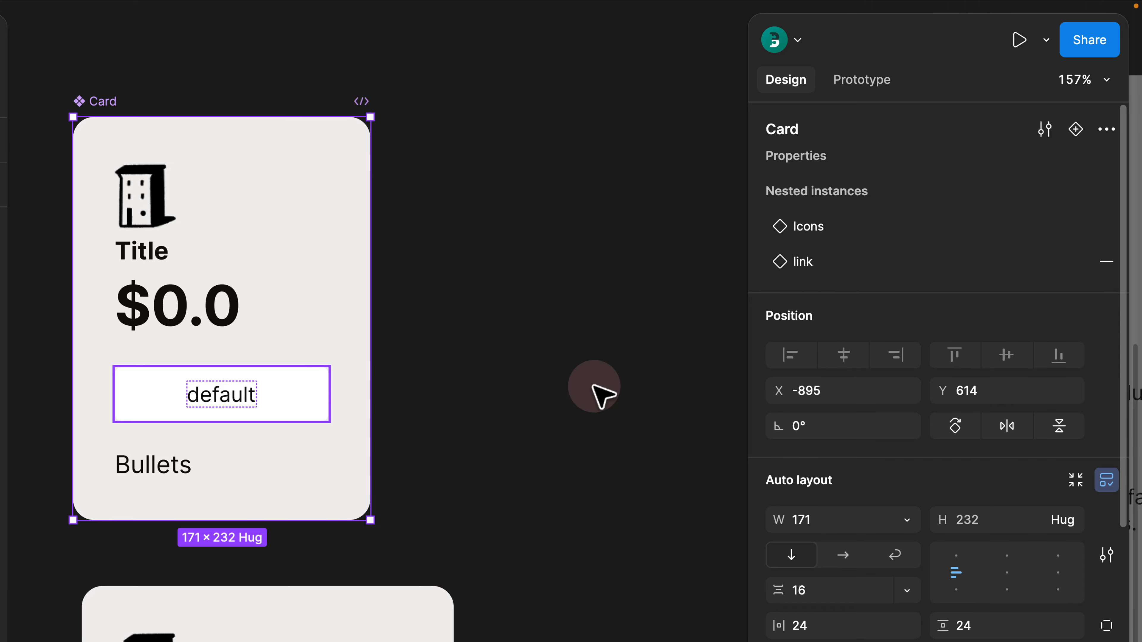
Try the Plus icon on the Card instance, and set its Plans property to Enterprise.
{"action": "left_click", "coordinate": [518, 531]}
{"action": "left_click_drag", "start_coordinate": [518, 531], "coordinate": [539, 99]}
{"action": "left_click", "coordinate": [380, 225]}
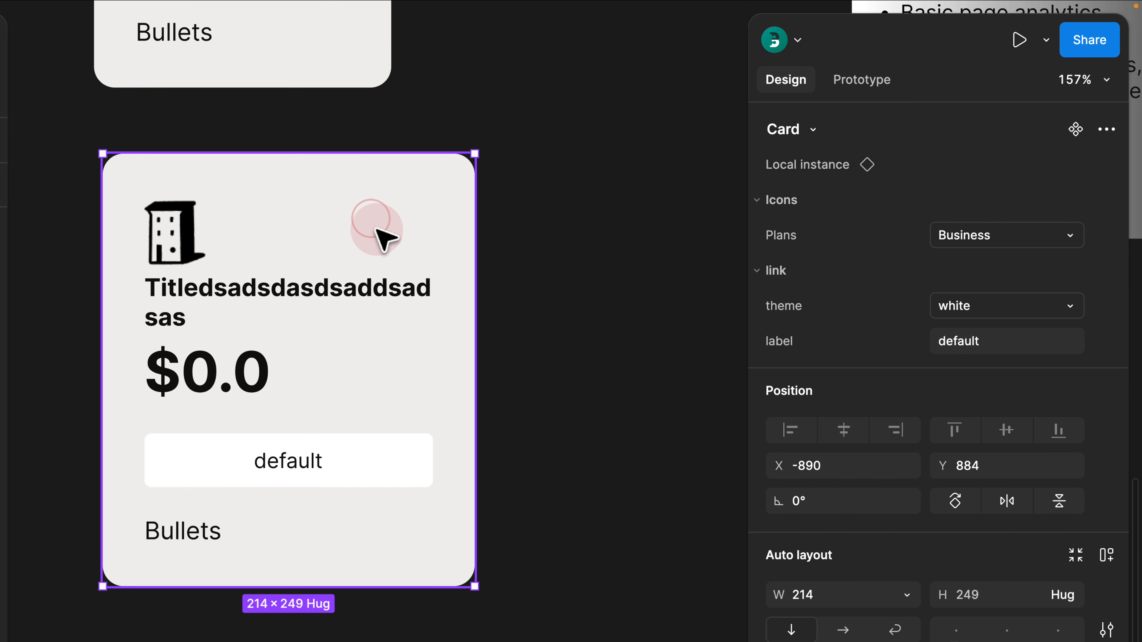
{"action": "left_click", "coordinate": [978, 237]}
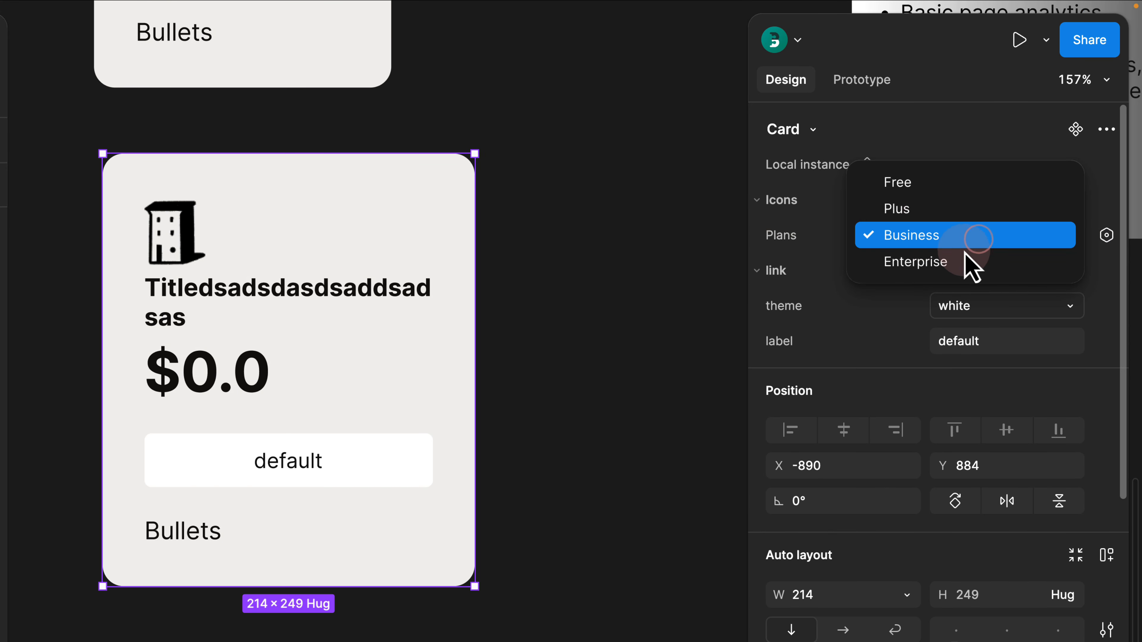
{"action": "left_click", "coordinate": [935, 209]}
{"action": "left_click", "coordinate": [941, 246]}
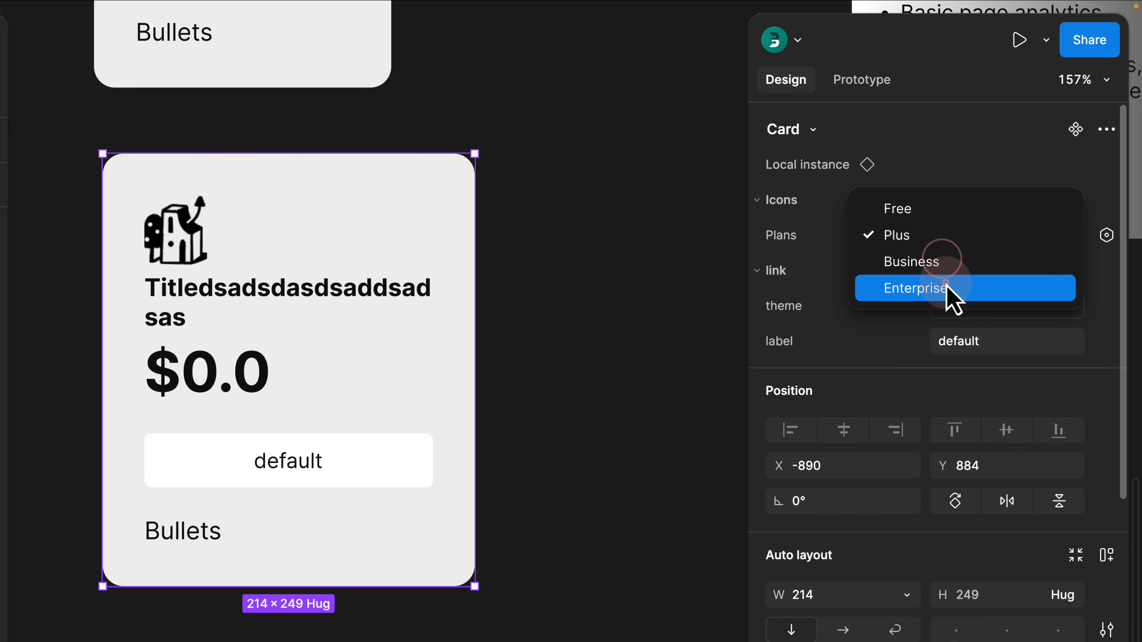
{"action": "left_click", "coordinate": [943, 288]}
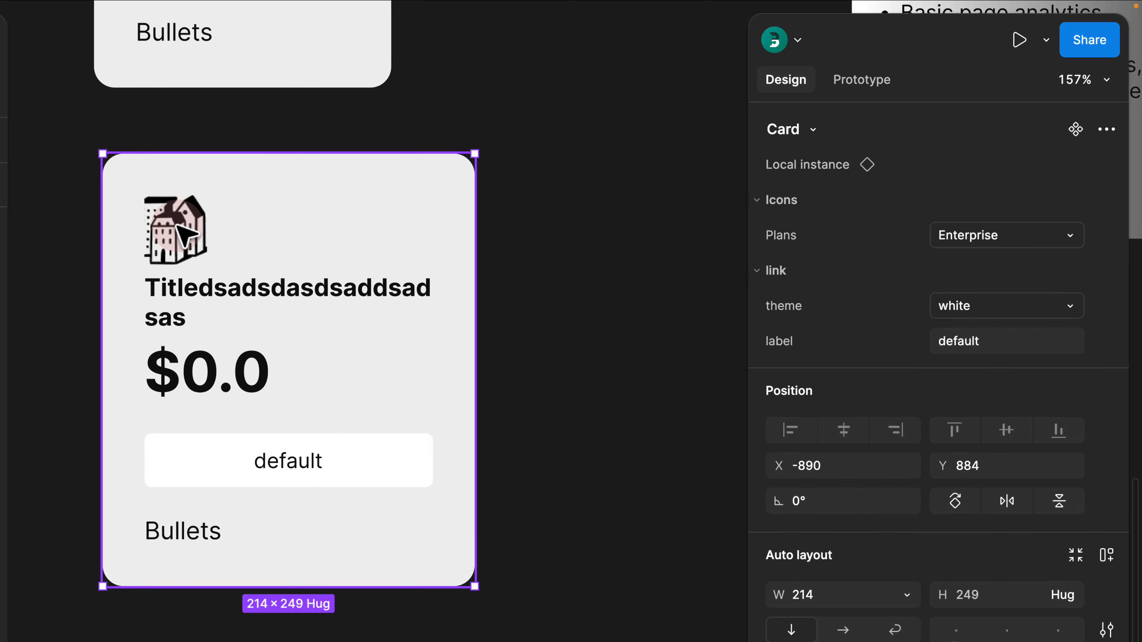
Set the link theme of the Card instance to black.
{"action": "left_click", "coordinate": [960, 304]}
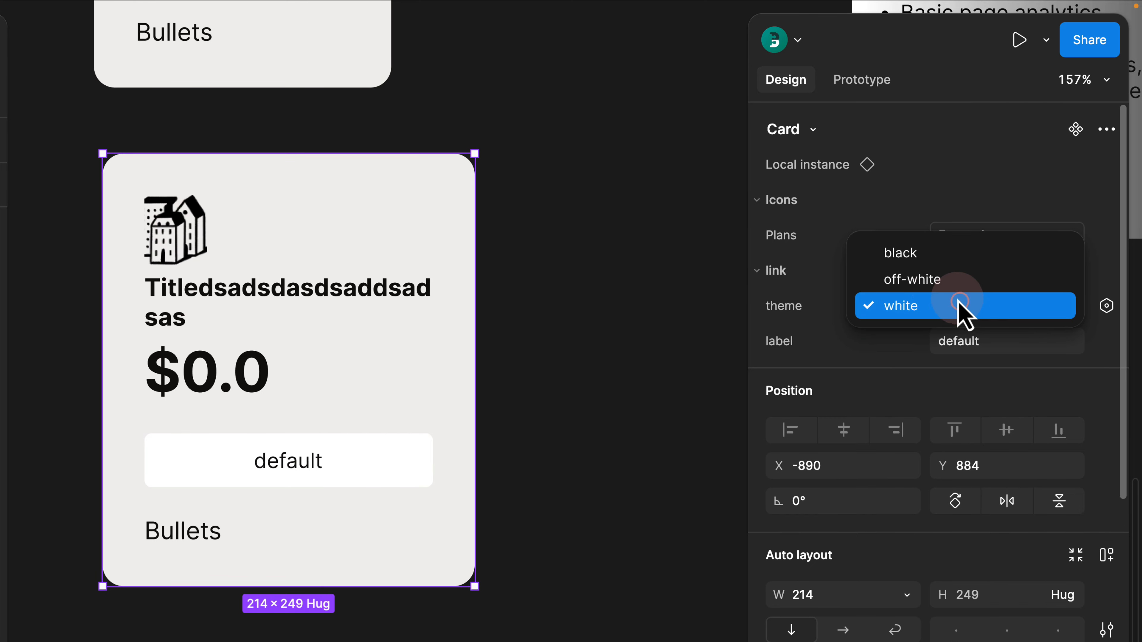
{"action": "left_click", "coordinate": [927, 258]}
{"action": "left_click", "coordinate": [522, 233]}
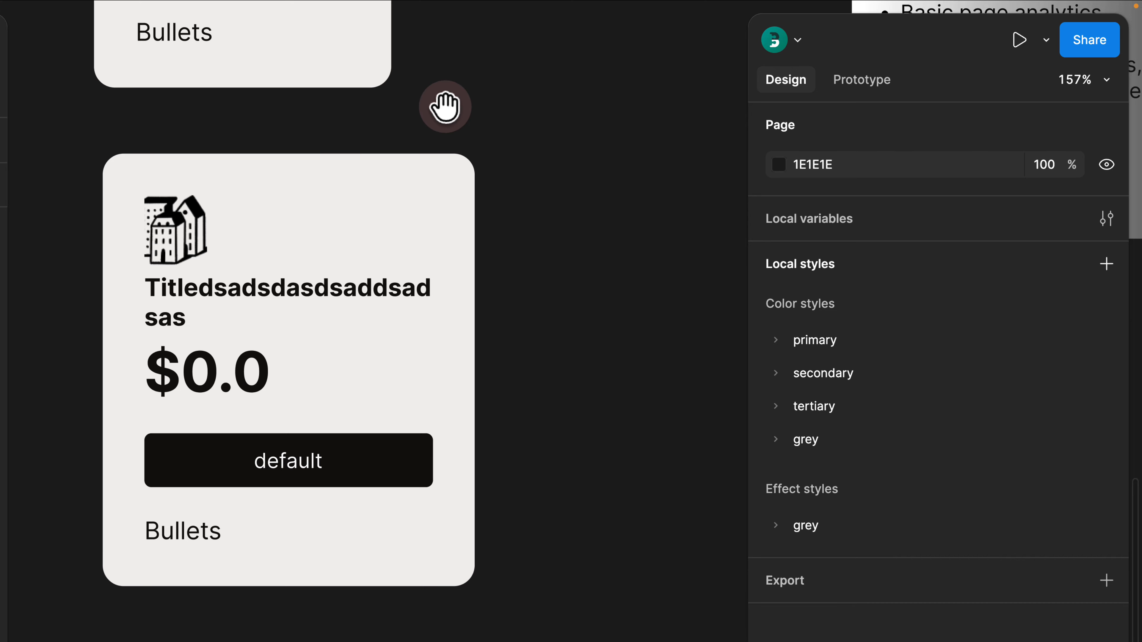
Create a text property named title with the value default from the Title text of the main Card component.
{"action": "left_click_drag", "start_coordinate": [445, 106], "coordinate": [436, 373]}
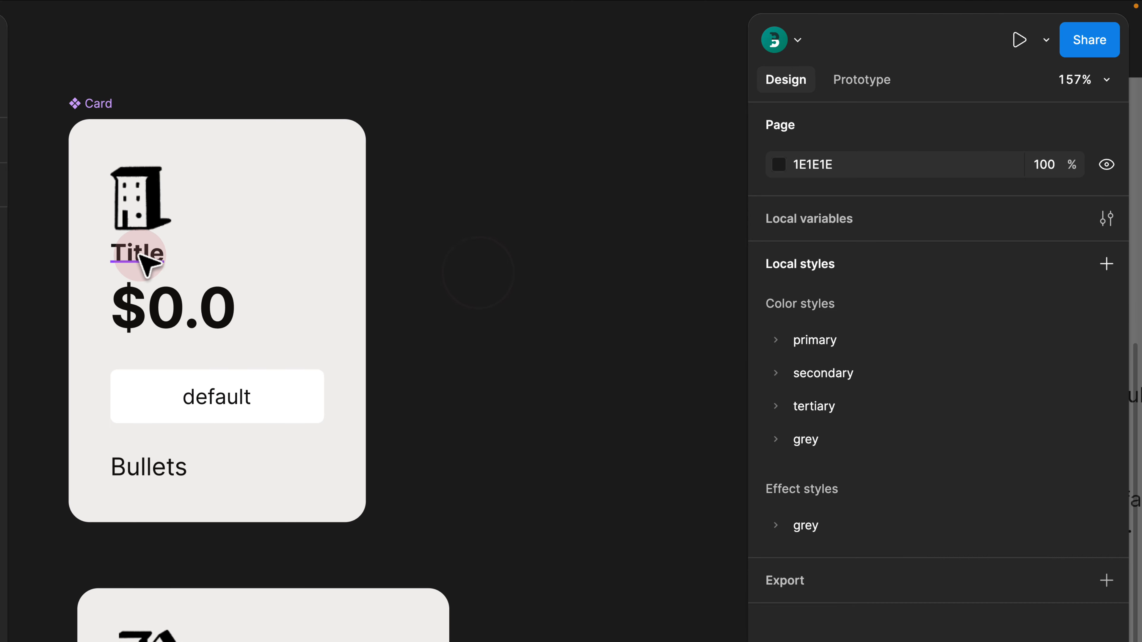
{"action": "left_click", "coordinate": [145, 264]}
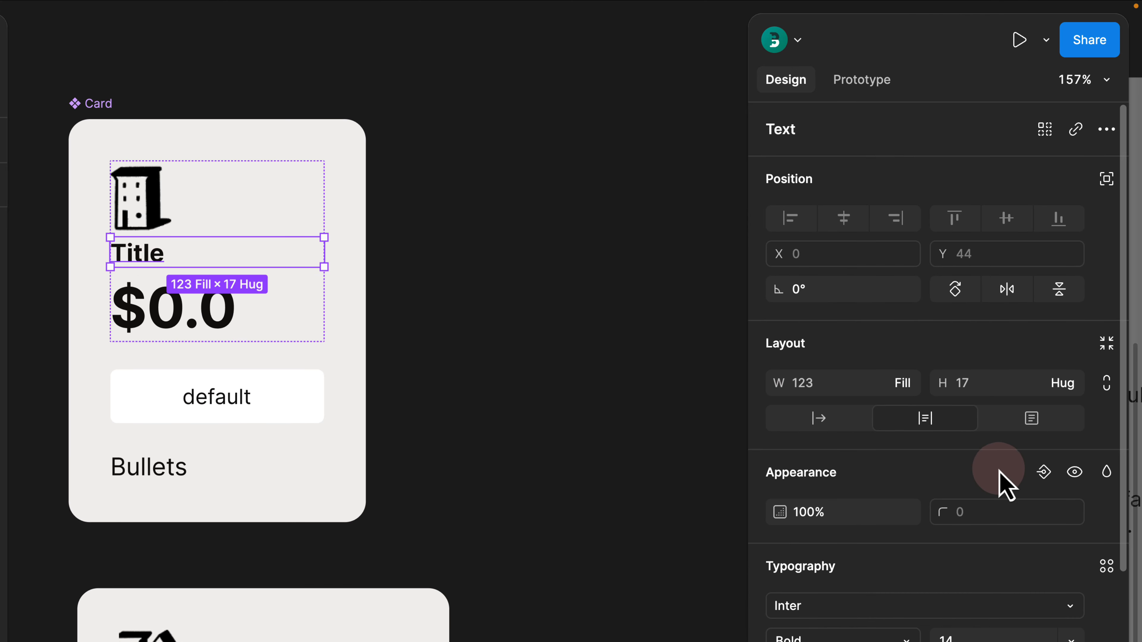
{"action": "scroll", "coordinate": [992, 477], "scroll_direction": "down", "scroll_amount": 4}
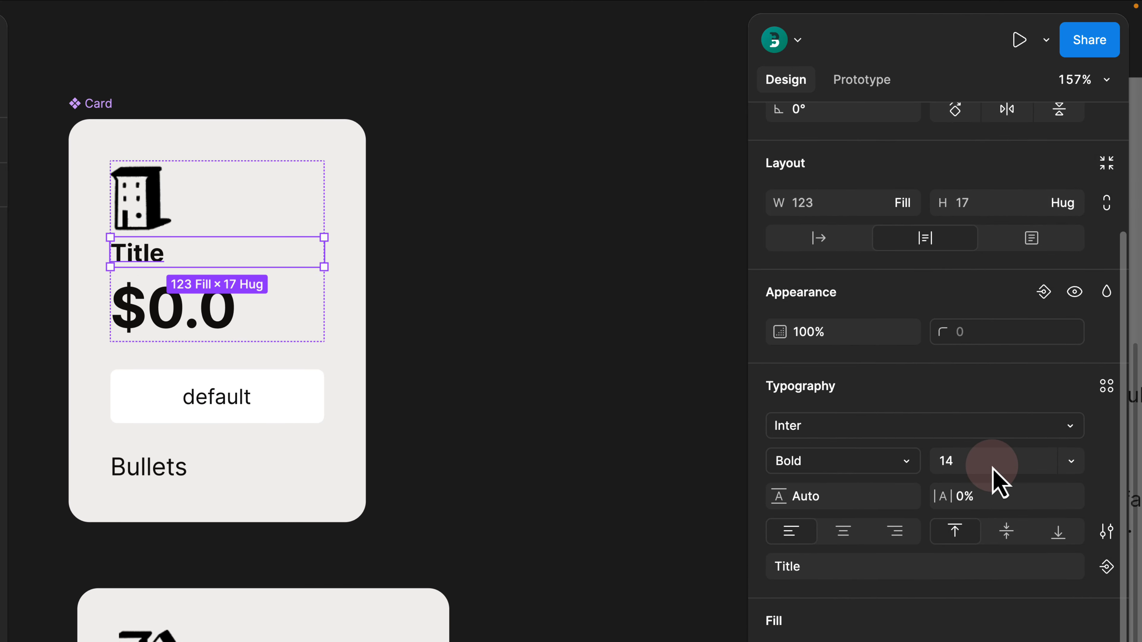
{"action": "left_click", "coordinate": [1108, 572]}
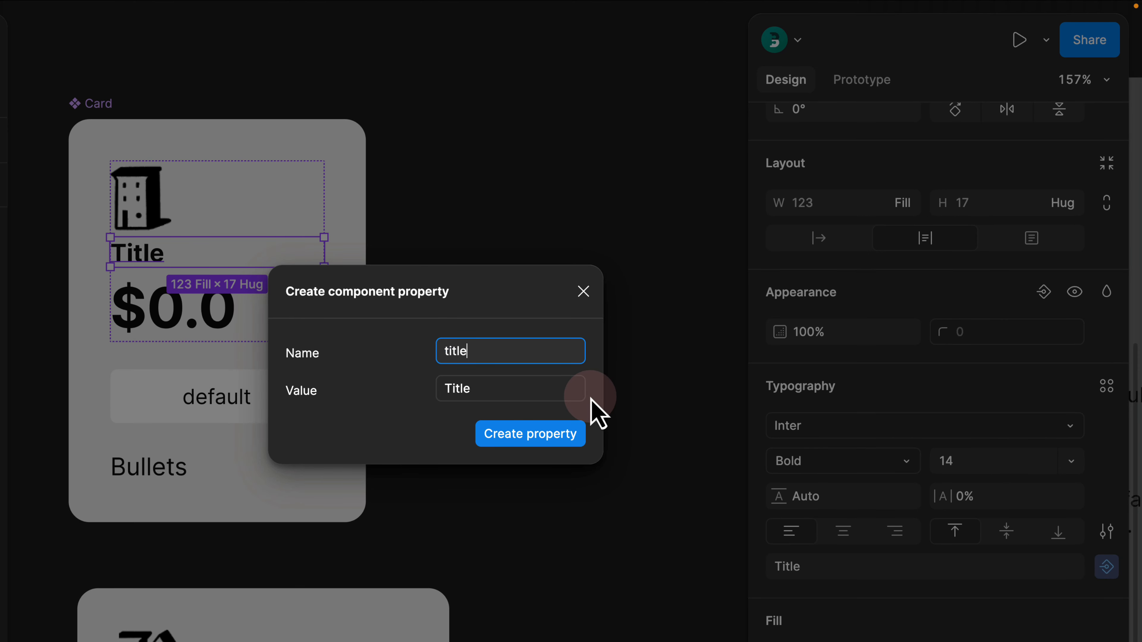
{"action": "left_click", "coordinate": [478, 389]}
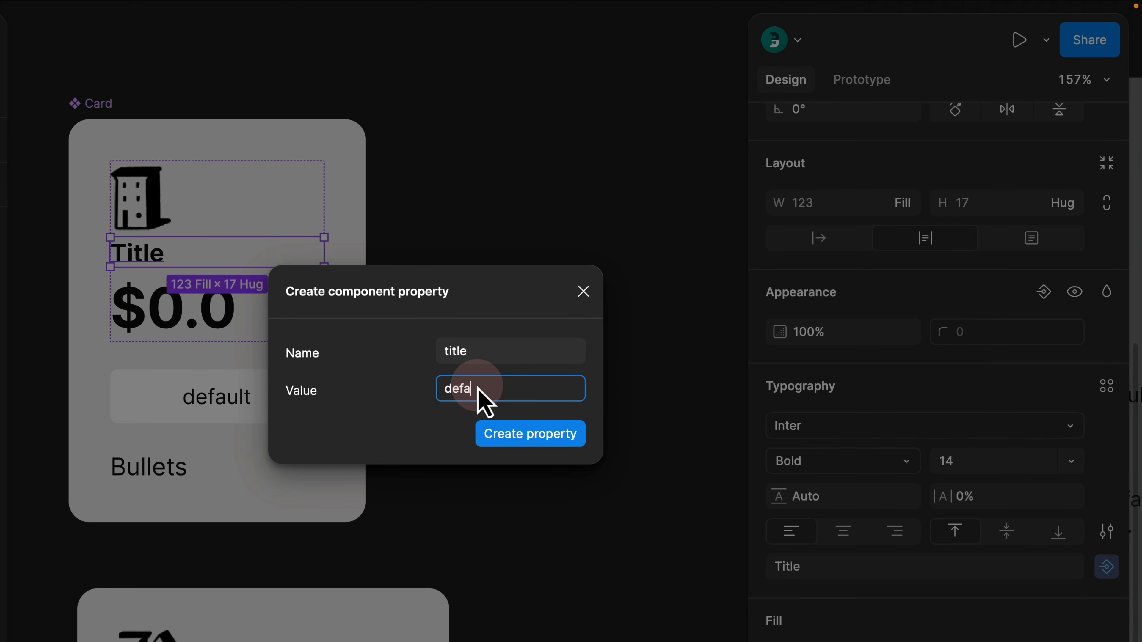
{"action": "left_click", "coordinate": [489, 435]}
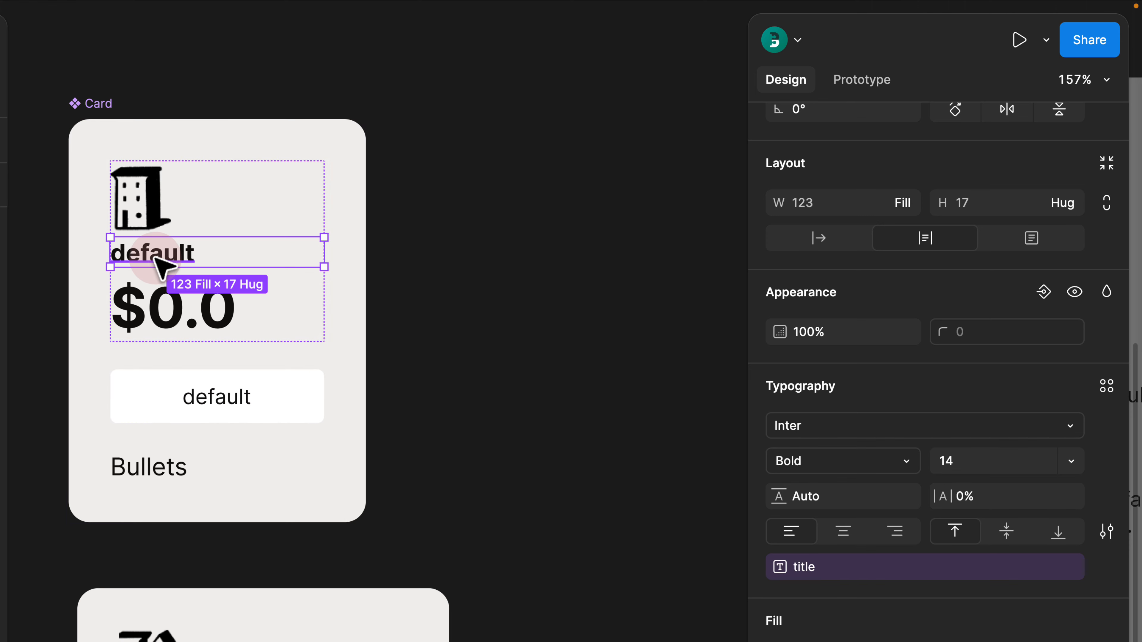
Create a text property named price with the value $0.0 from the price text of the main Card component.
{"action": "left_click", "coordinate": [168, 335]}
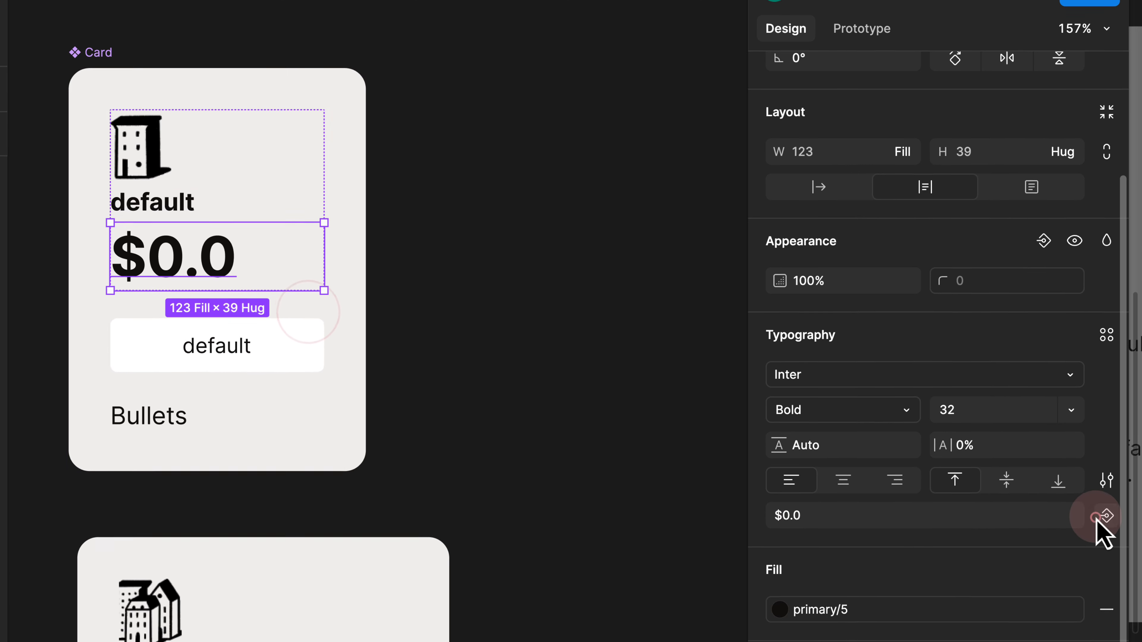
{"action": "left_click", "coordinate": [1106, 567]}
{"action": "left_click", "coordinate": [983, 593]}
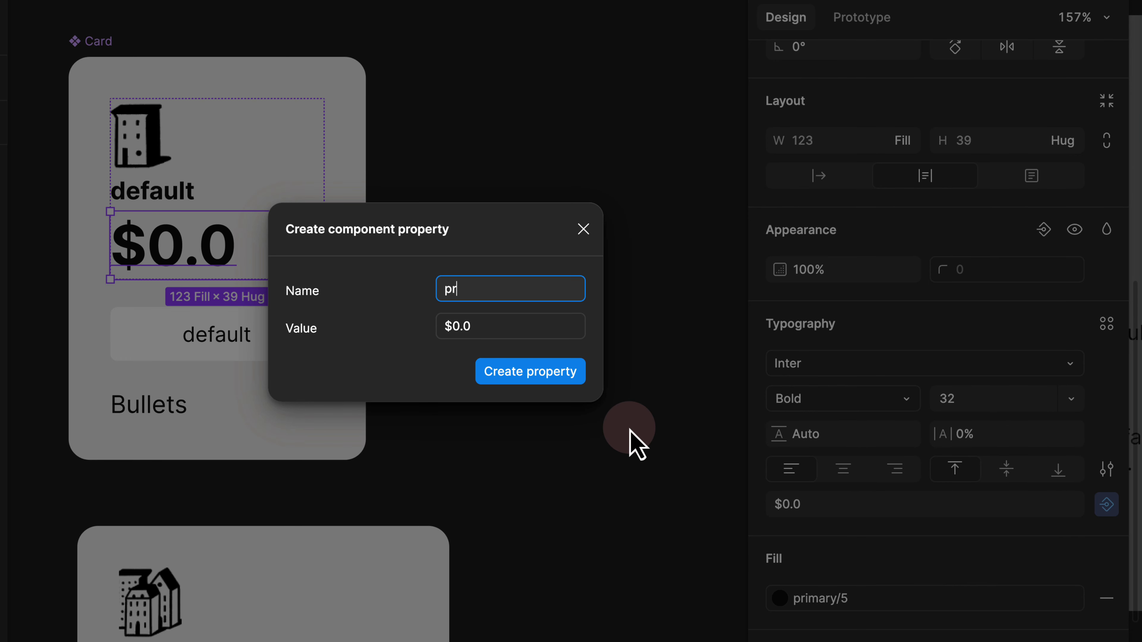
{"action": "left_click", "coordinate": [479, 328]}
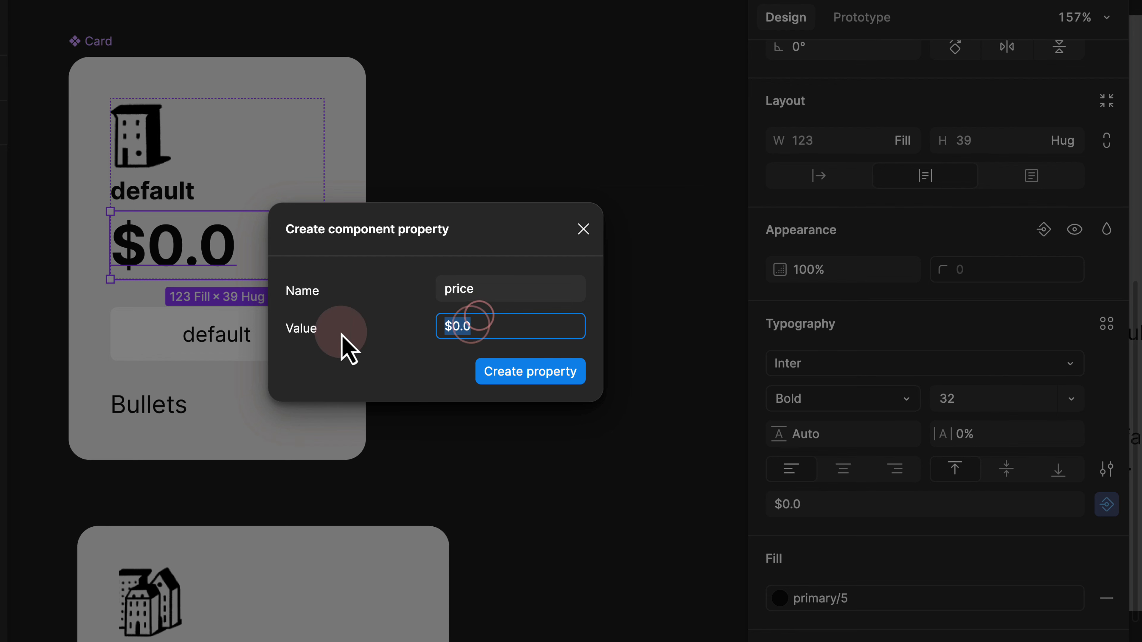
{"action": "left_click", "coordinate": [510, 376]}
Create a text property named bullets with the value default from the Bullets text of the main Card component.
{"action": "left_click", "coordinate": [152, 410]}
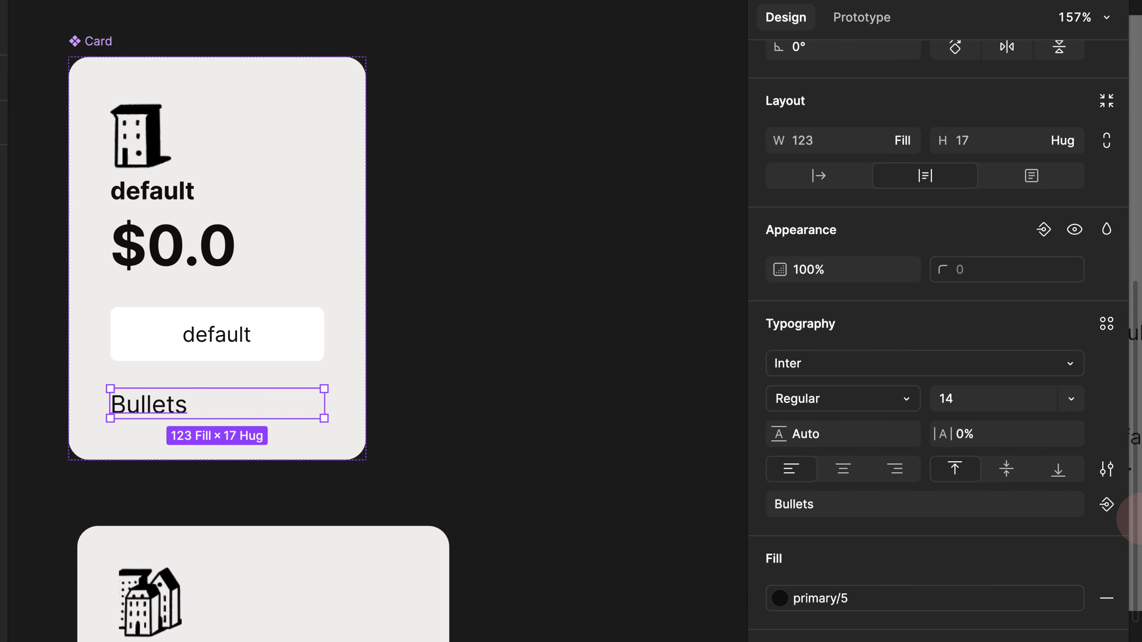
{"action": "left_click", "coordinate": [1107, 505]}
{"action": "left_click", "coordinate": [976, 612]}
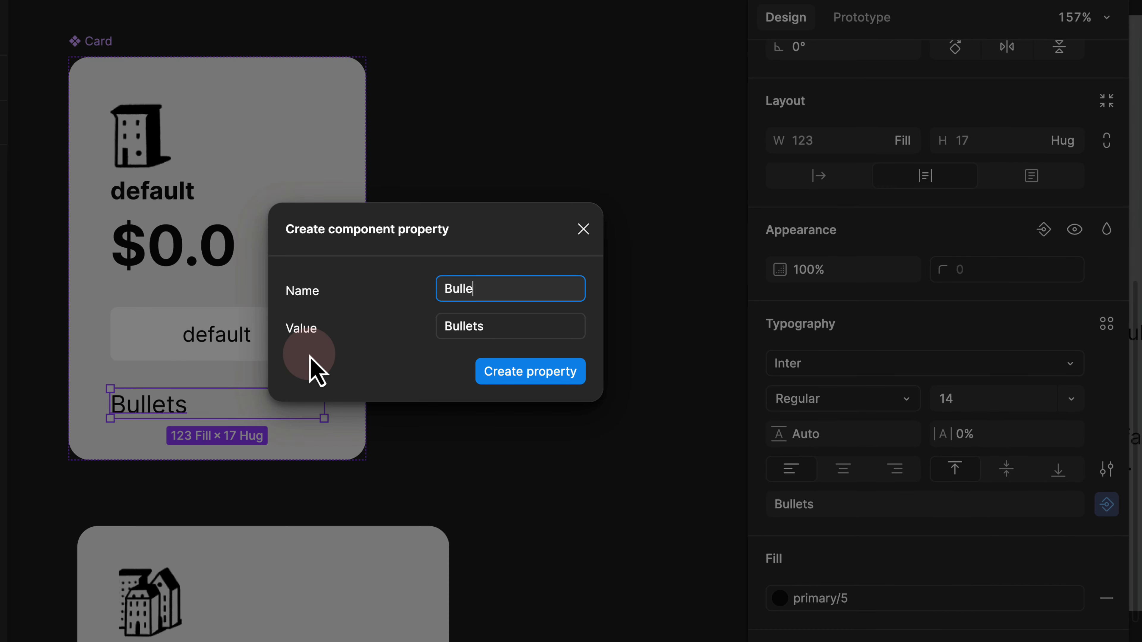
{"action": "left_click", "coordinate": [471, 327]}
{"action": "type", "text": "default"}
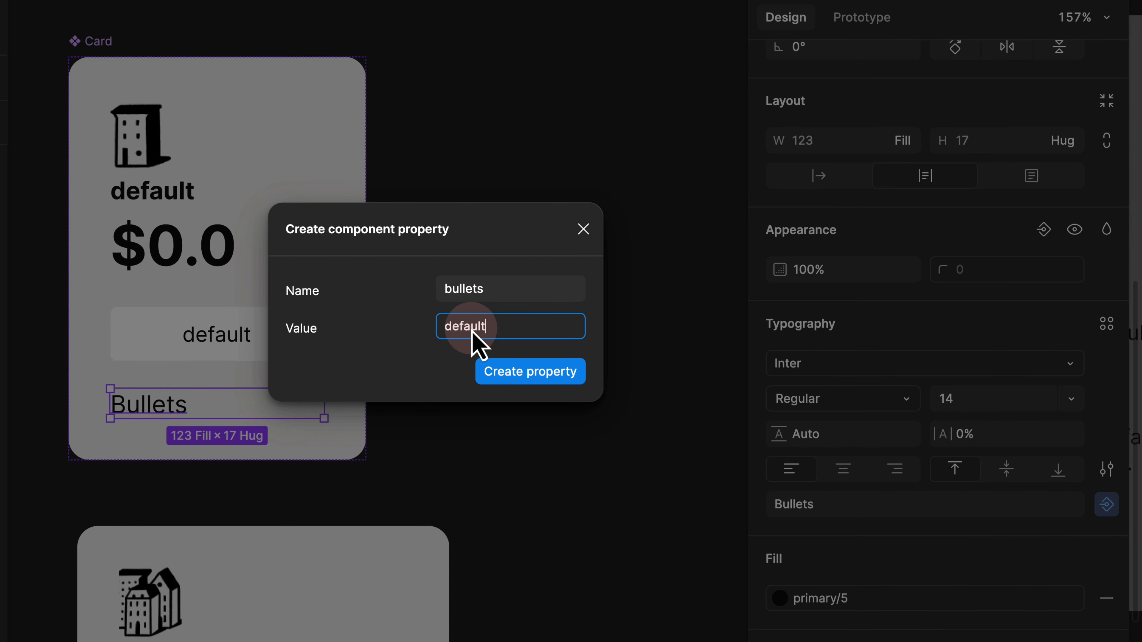
{"action": "left_click", "coordinate": [530, 374]}
{"action": "left_click", "coordinate": [511, 275]}
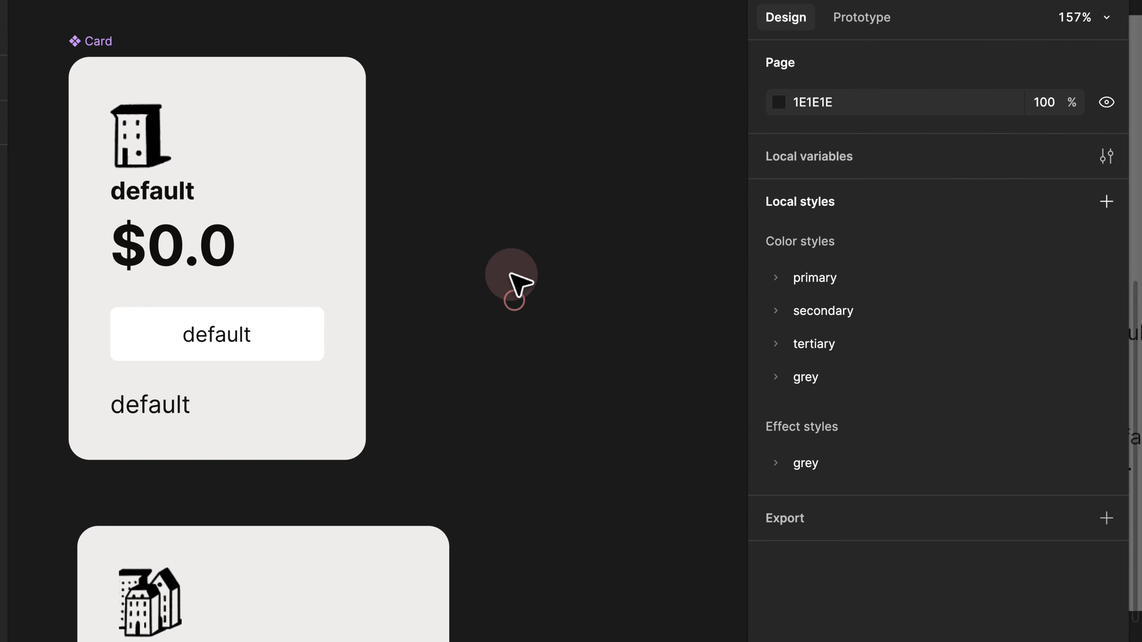
Place a new instance of the Card component directly below the card 1 frame.
{"action": "scroll", "coordinate": [512, 274], "scroll_direction": "down", "scroll_amount": 5}
{"action": "left_click_drag", "start_coordinate": [548, 316], "coordinate": [315, 249]}
{"action": "left_click", "coordinate": [138, 112]}
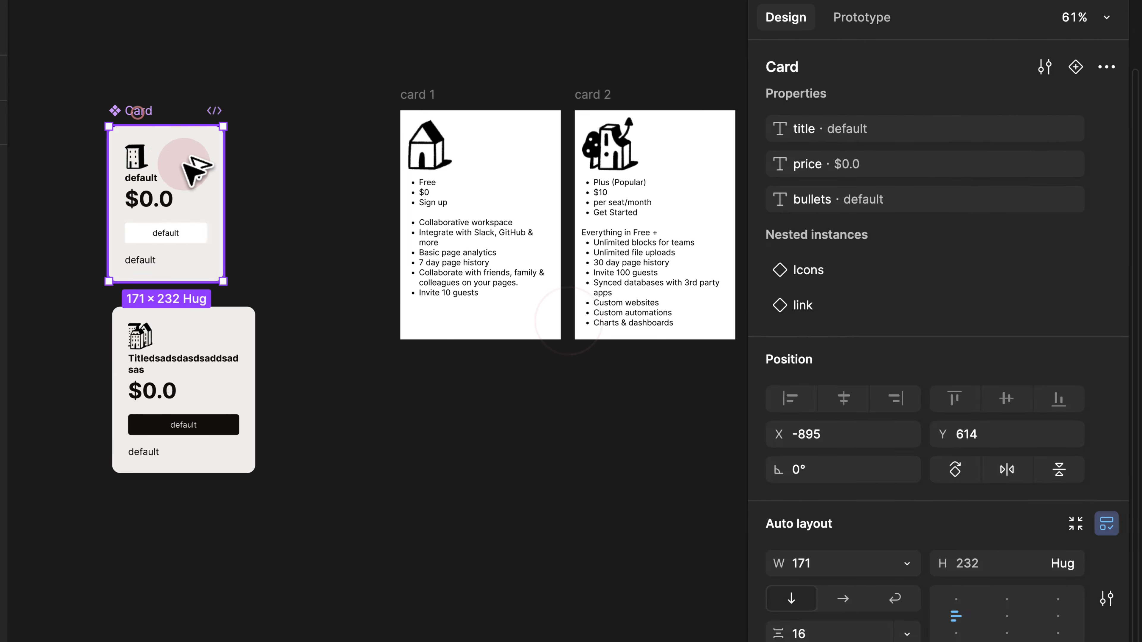
{"action": "left_click_drag", "start_coordinate": [195, 170], "coordinate": [347, 306]}
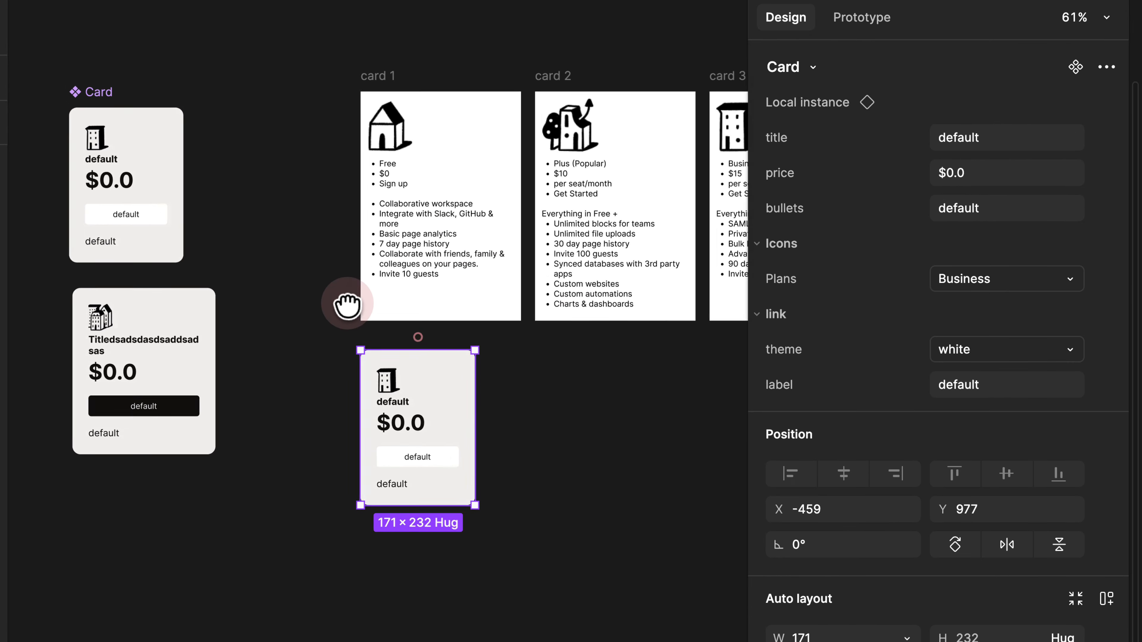
{"action": "scroll", "coordinate": [347, 306], "scroll_direction": "up", "scroll_amount": 5}
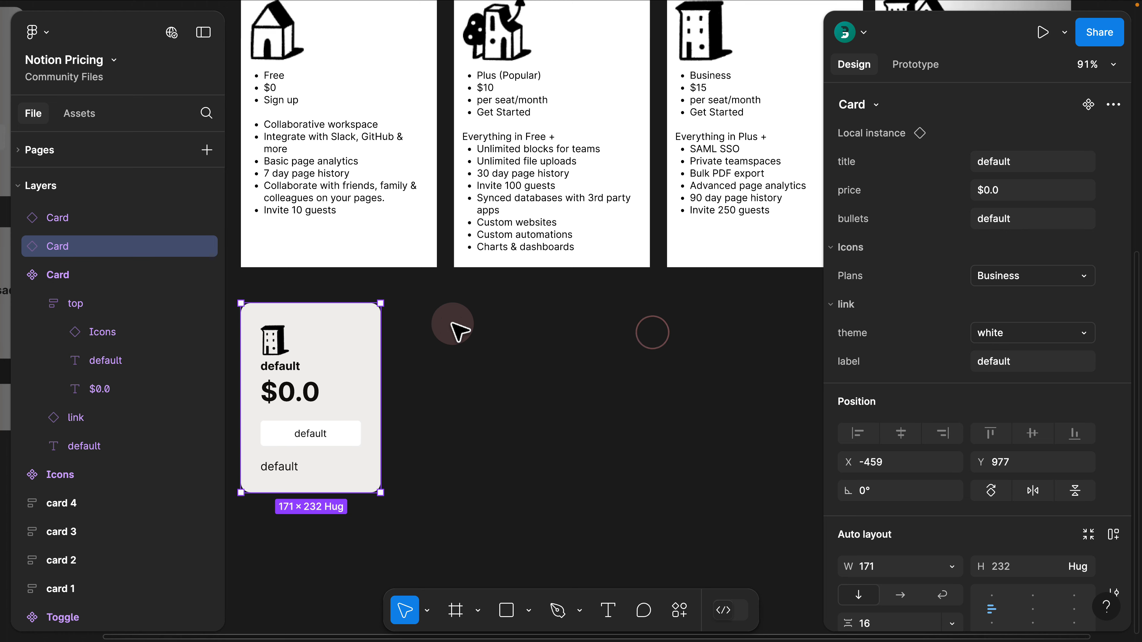
{"action": "left_click", "coordinate": [442, 332]}
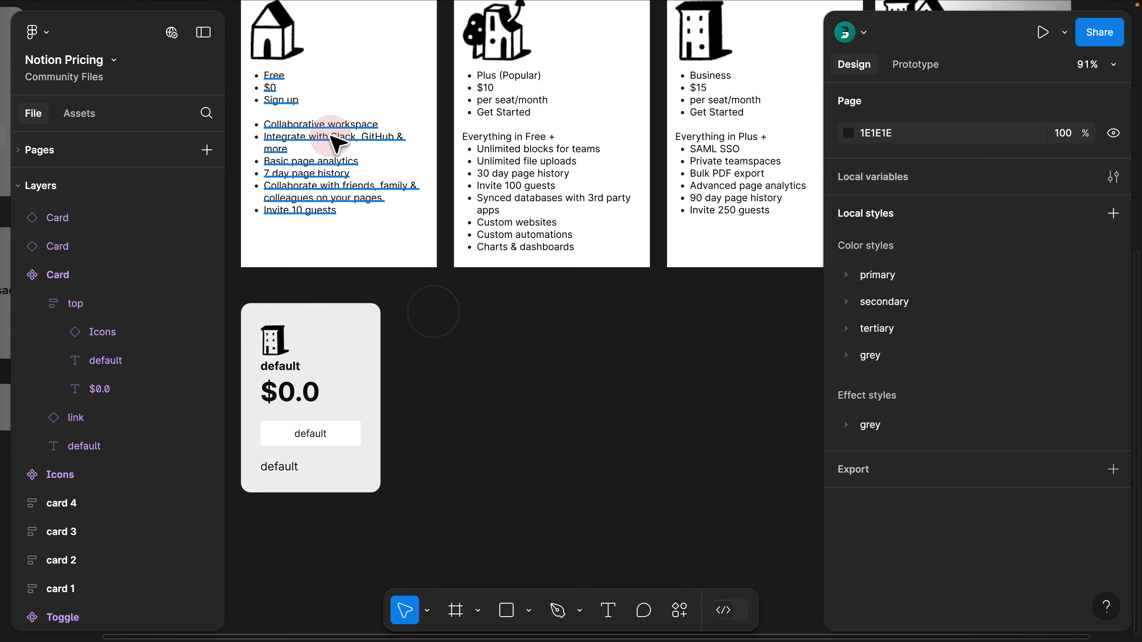
Set the Plans icon of the new Card instance to Free and its title to Free.
{"action": "left_click", "coordinate": [328, 318]}
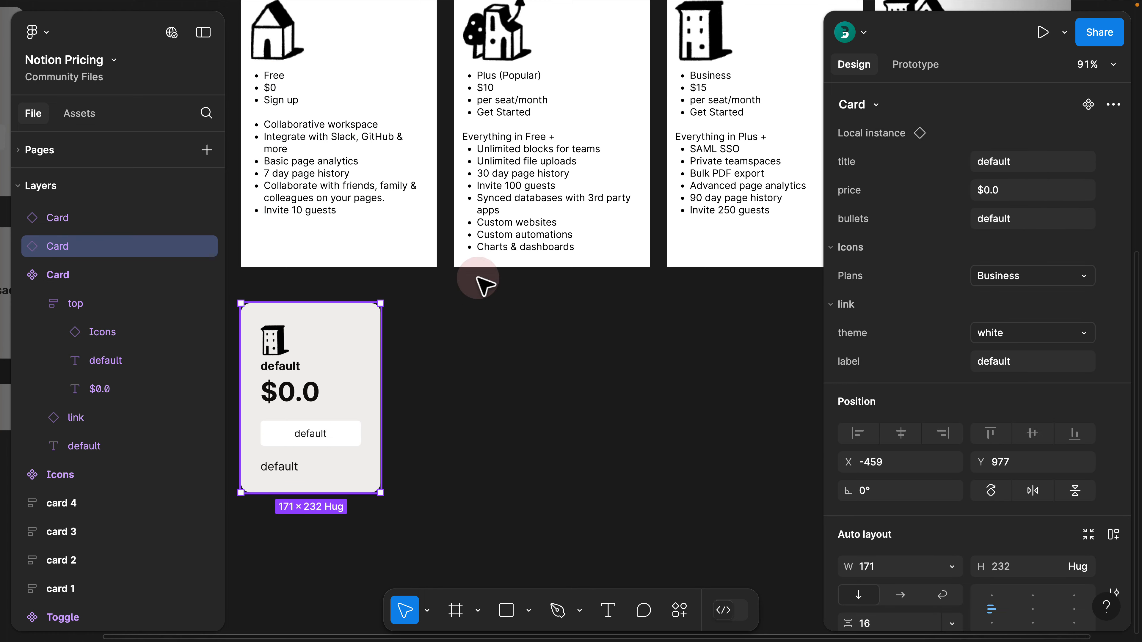
{"action": "left_click", "coordinate": [982, 164]}
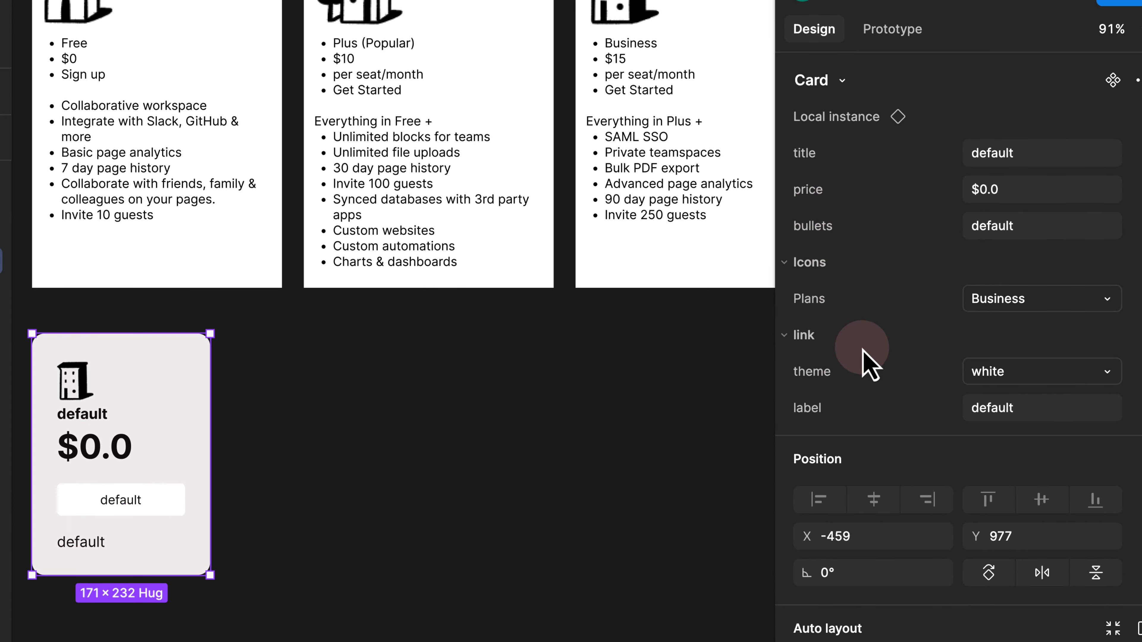
{"action": "left_click", "coordinate": [1003, 300]}
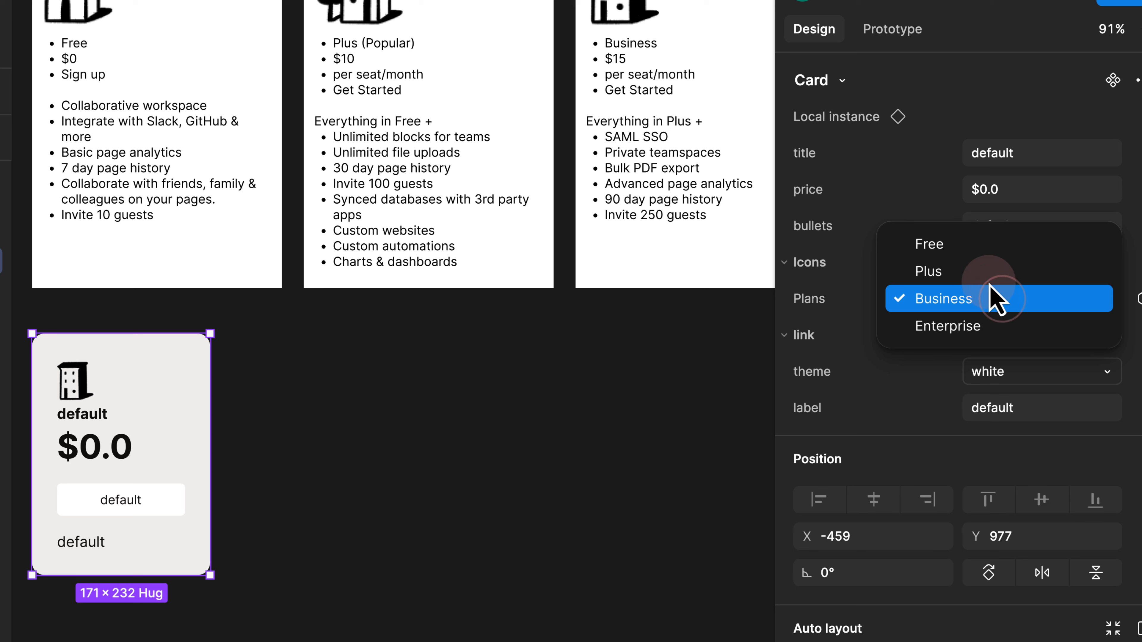
{"action": "left_click", "coordinate": [958, 248]}
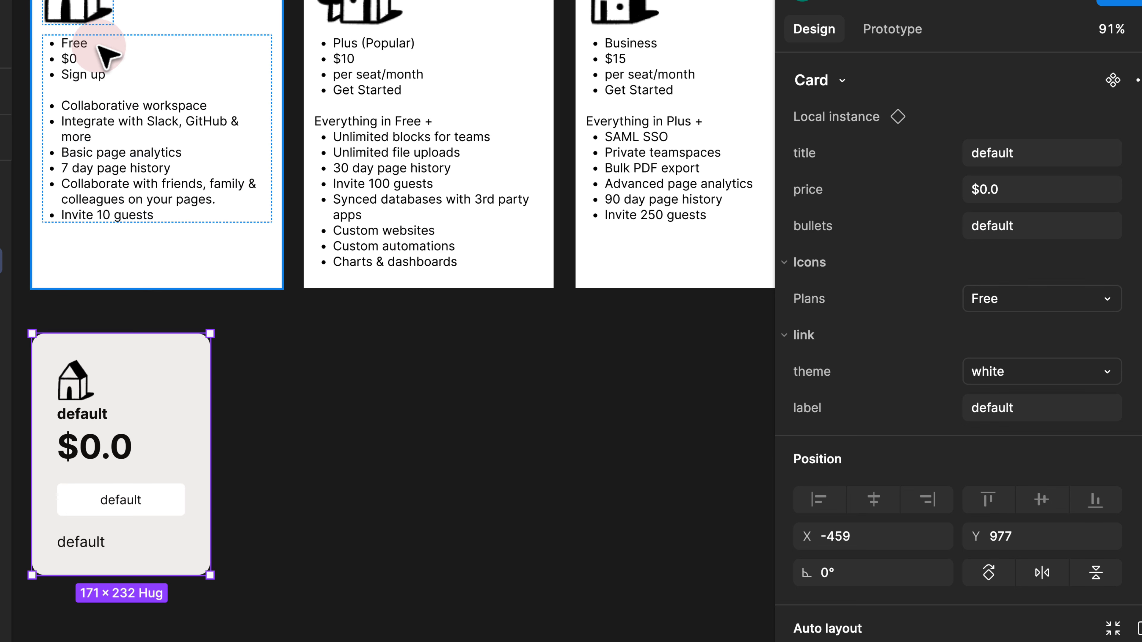
{"action": "left_click", "coordinate": [983, 156]}
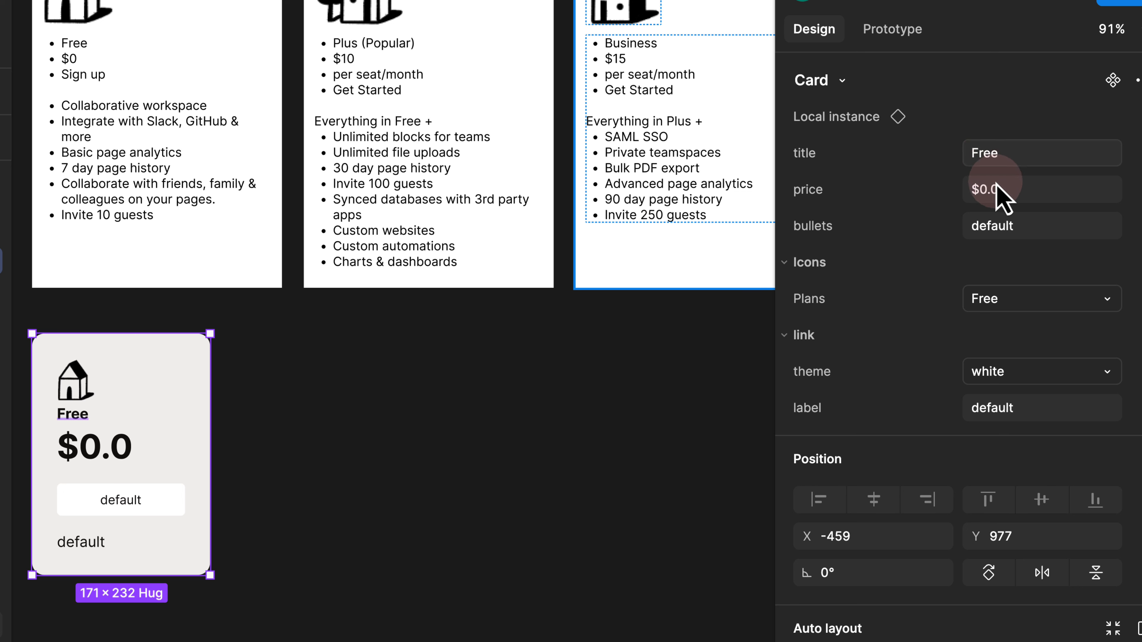
Set the price of the Free card to $0 and its link label to Sign Up.
{"action": "left_click", "coordinate": [1008, 190]}
{"action": "left_click_drag", "start_coordinate": [1016, 194], "coordinate": [989, 194]}
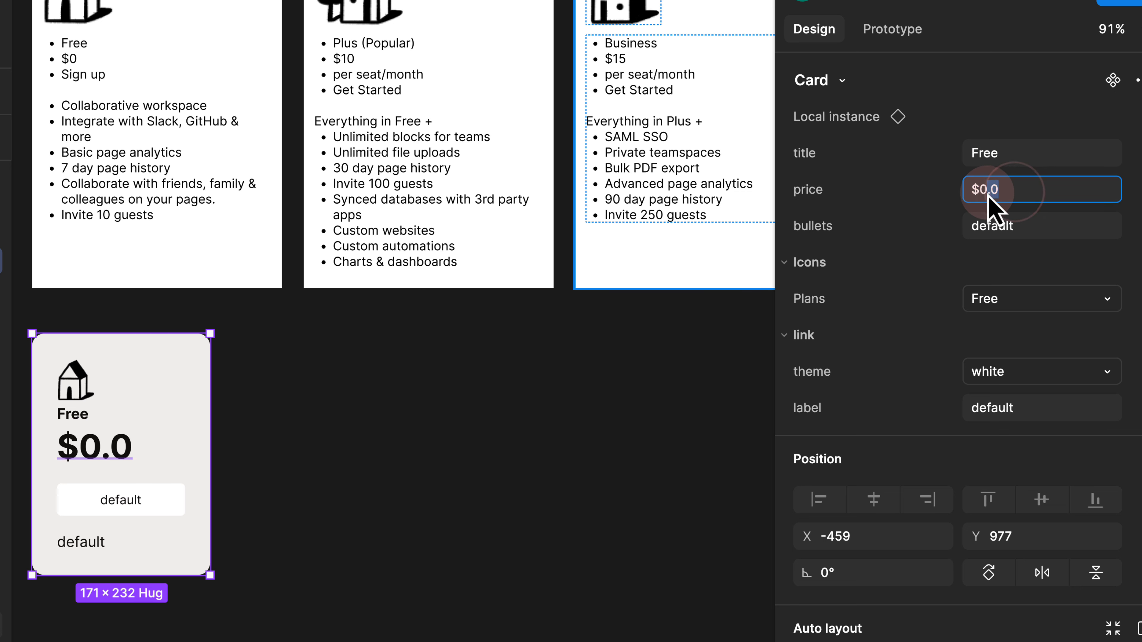
{"action": "key", "text": "Return"}
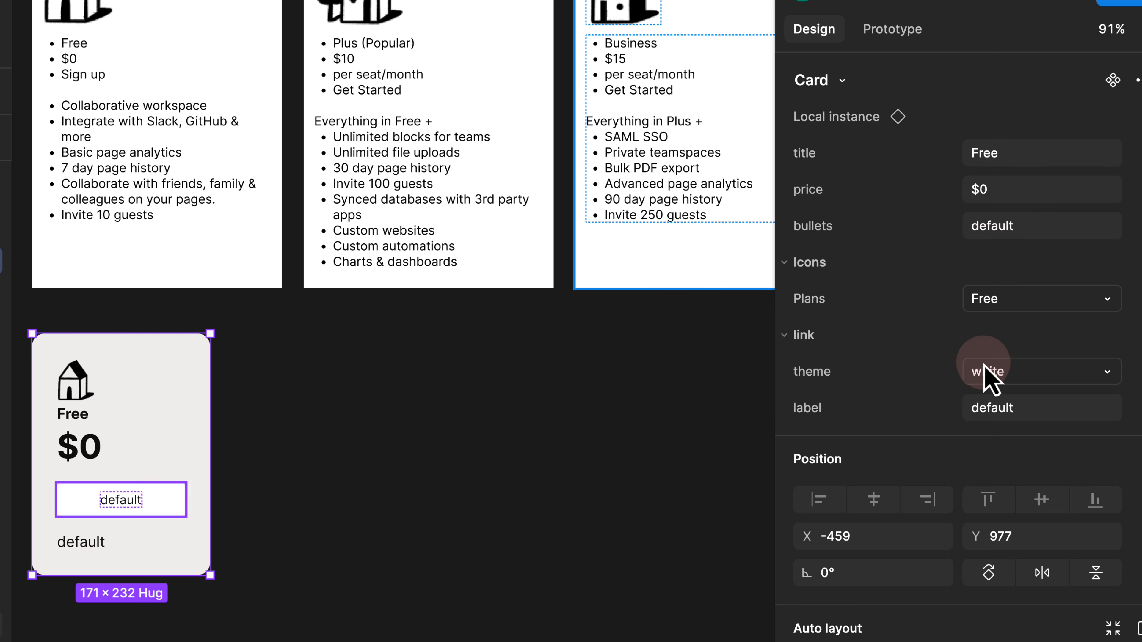
{"action": "left_click_drag", "start_coordinate": [981, 413], "coordinate": [1017, 408]}
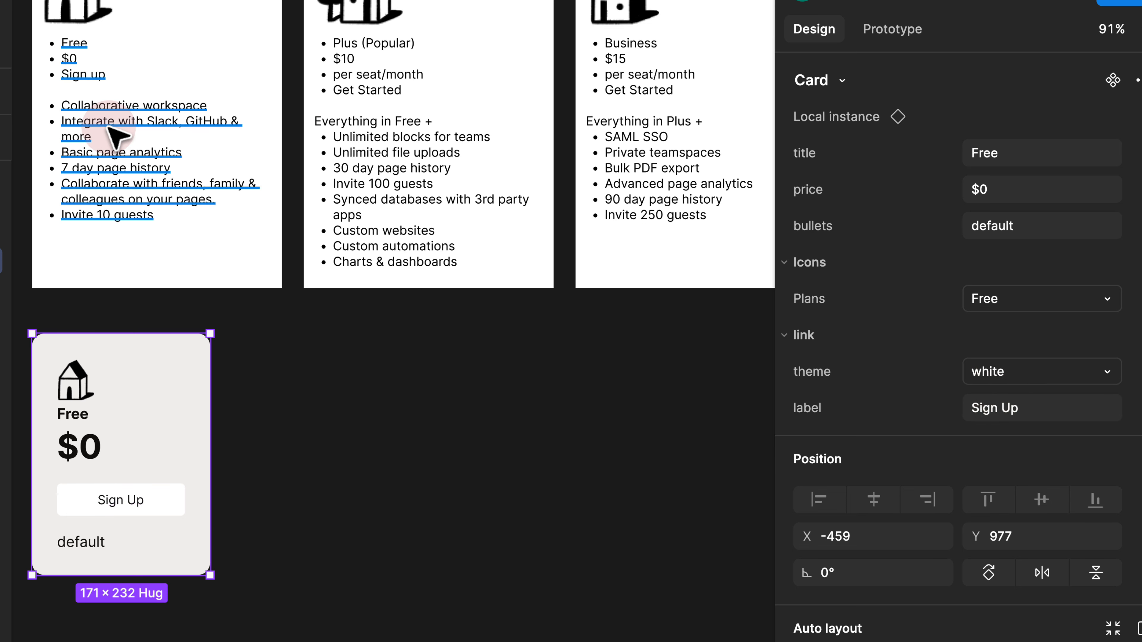
Copy the feature list from "Collaborative workspace" to "Invite 10 guests" in card 1 into the Free card's bullets text, matching its style.
{"action": "left_click", "coordinate": [157, 178]}
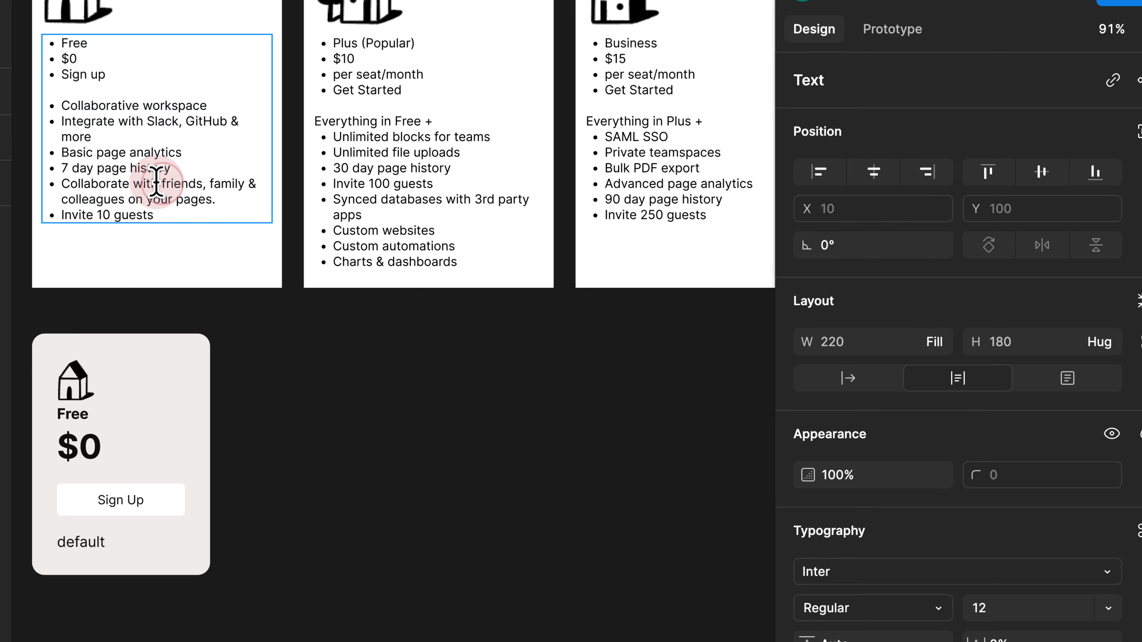
{"action": "left_click_drag", "start_coordinate": [160, 213], "coordinate": [66, 107]}
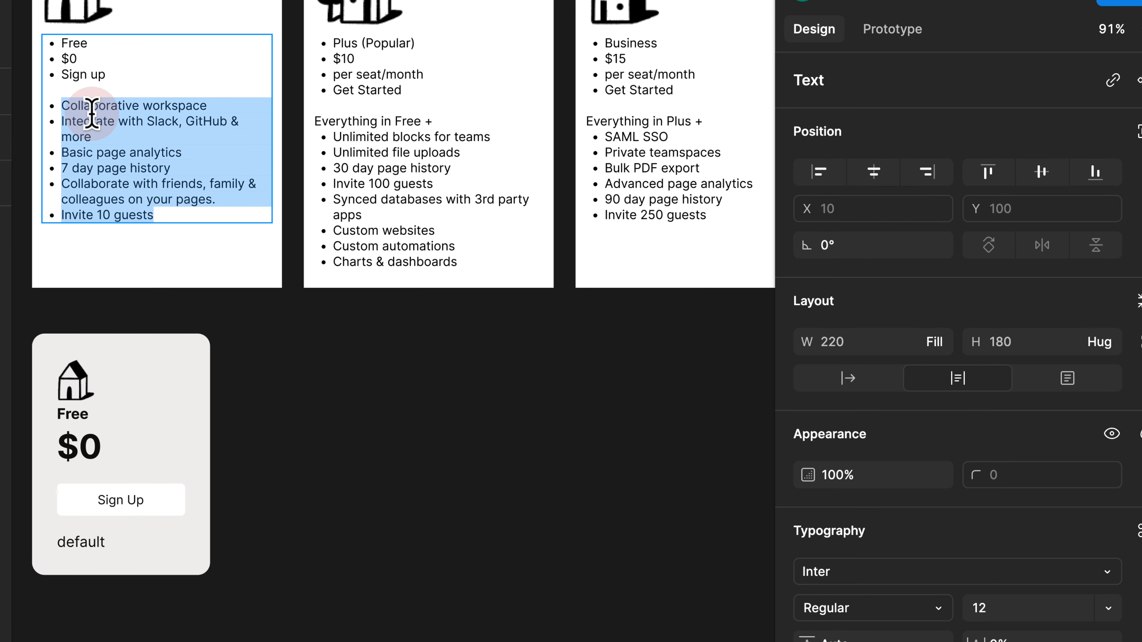
{"action": "key", "text": "super+c"}
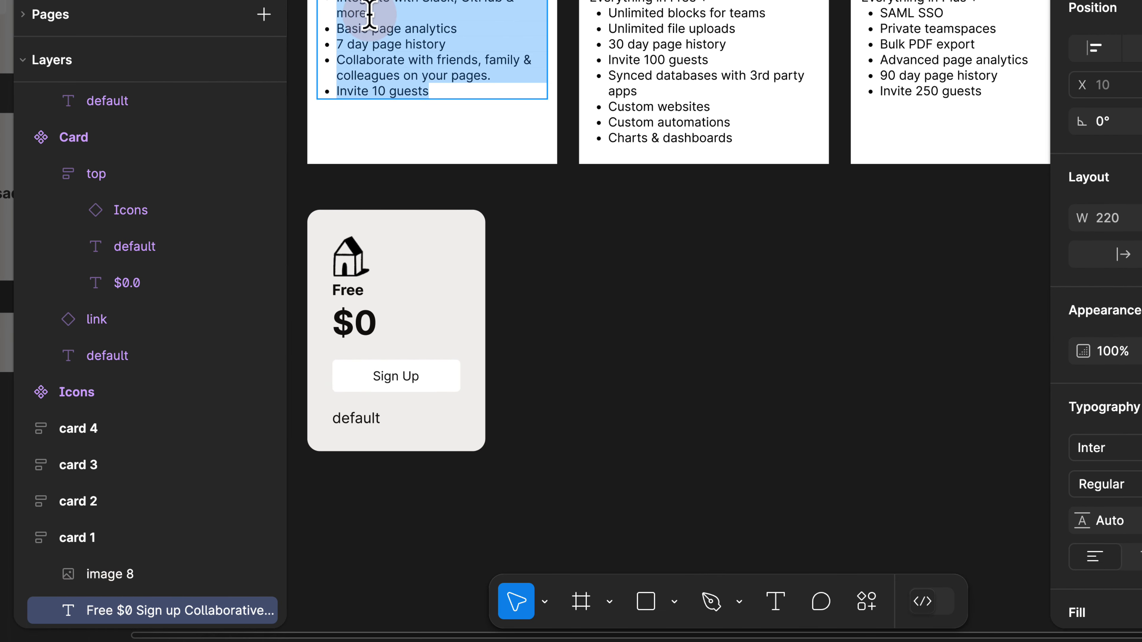
{"action": "double_click", "coordinate": [355, 419]}
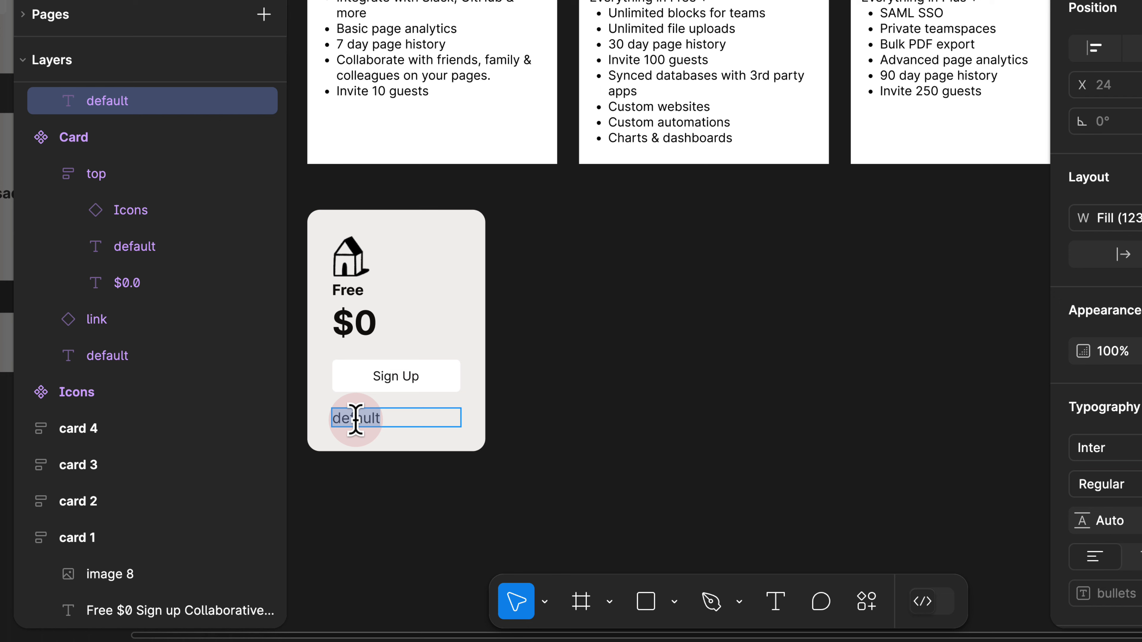
{"action": "right_click", "coordinate": [358, 425]}
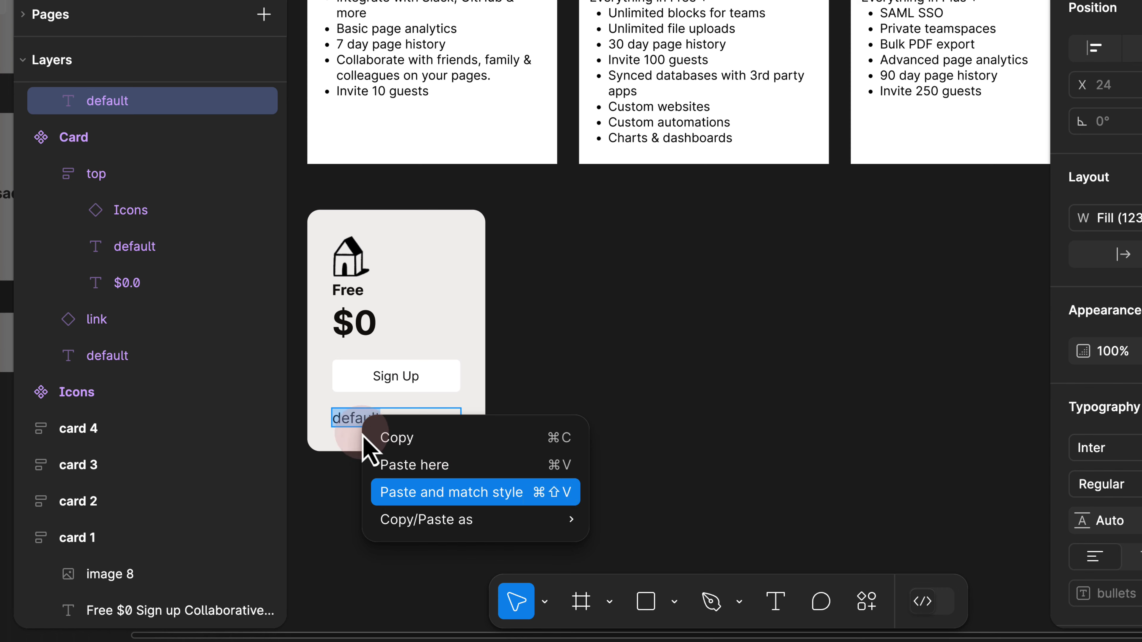
{"action": "left_click", "coordinate": [335, 421]}
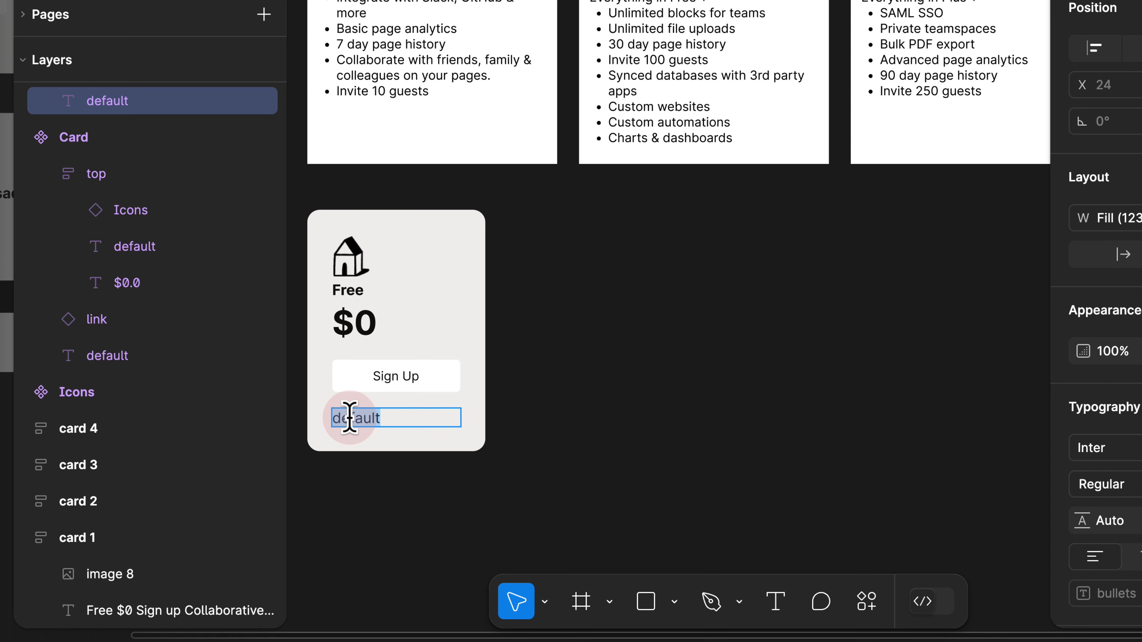
{"action": "key", "text": "shift+super+v"}
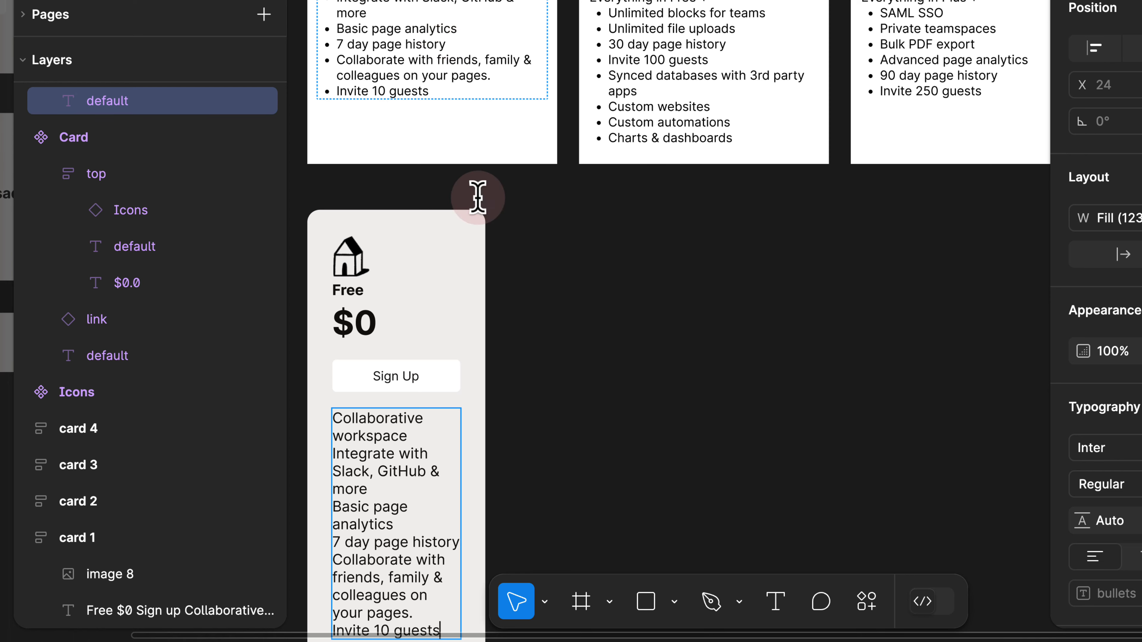
{"action": "key", "text": "Escape"}
{"action": "left_click_drag", "start_coordinate": [527, 350], "coordinate": [626, 215]}
{"action": "left_click", "coordinate": [644, 172]}
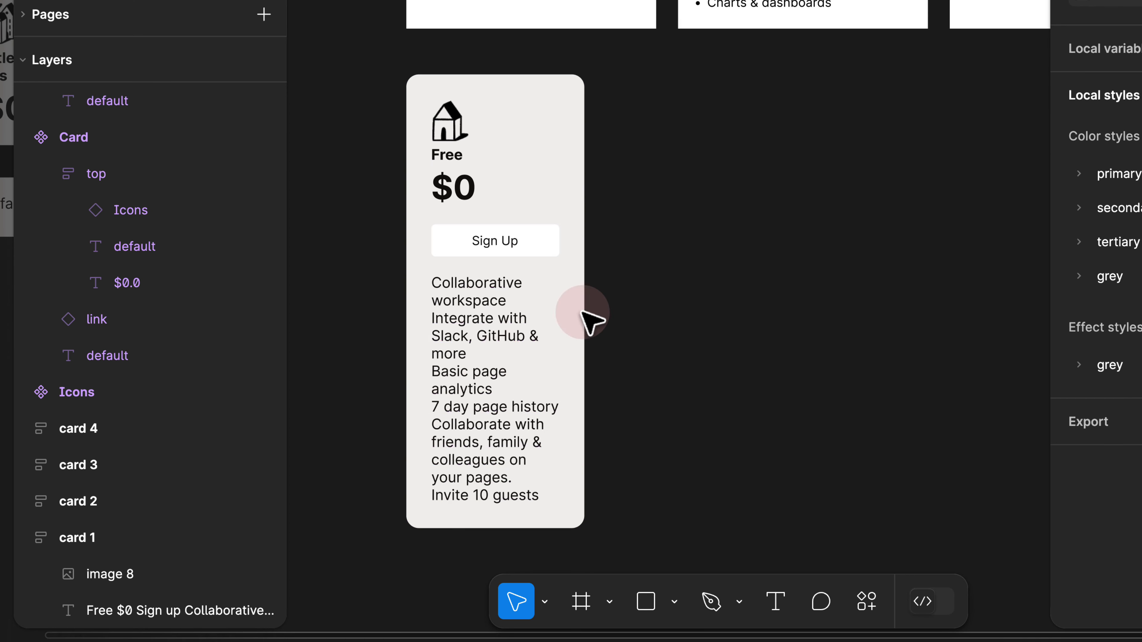
Turn every feature line in the Free card, from "Collaborative workspace" to "Invite 10 guests", into a bulleted list item.
{"action": "scroll", "coordinate": [452, 291], "scroll_direction": "up", "scroll_amount": 3}
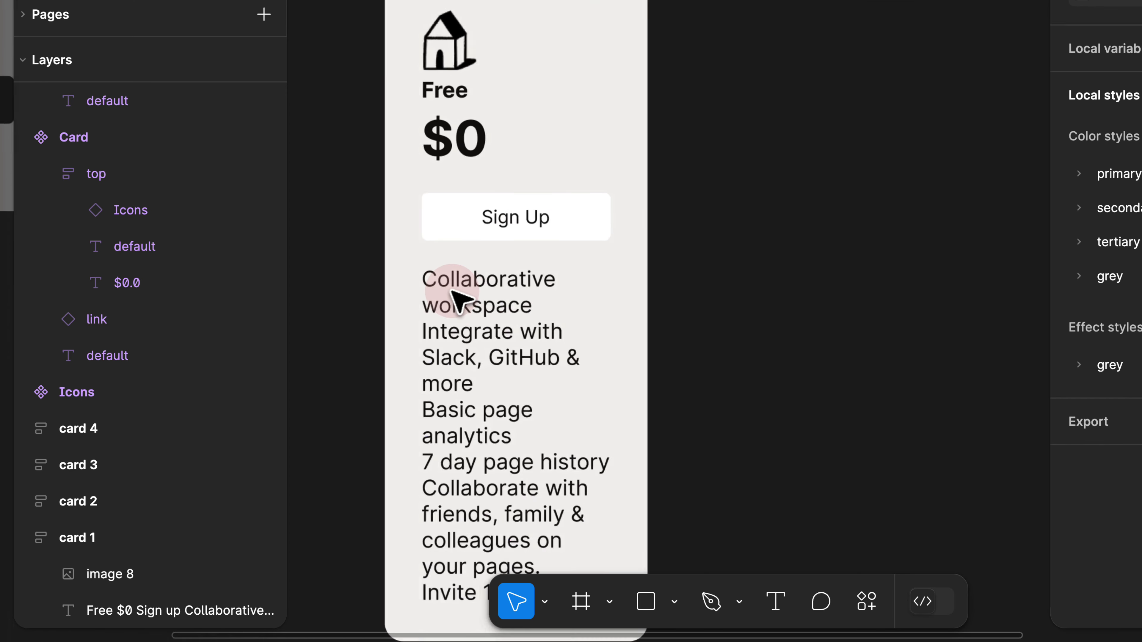
{"action": "double_click", "coordinate": [452, 285]}
{"action": "left_click", "coordinate": [417, 275]}
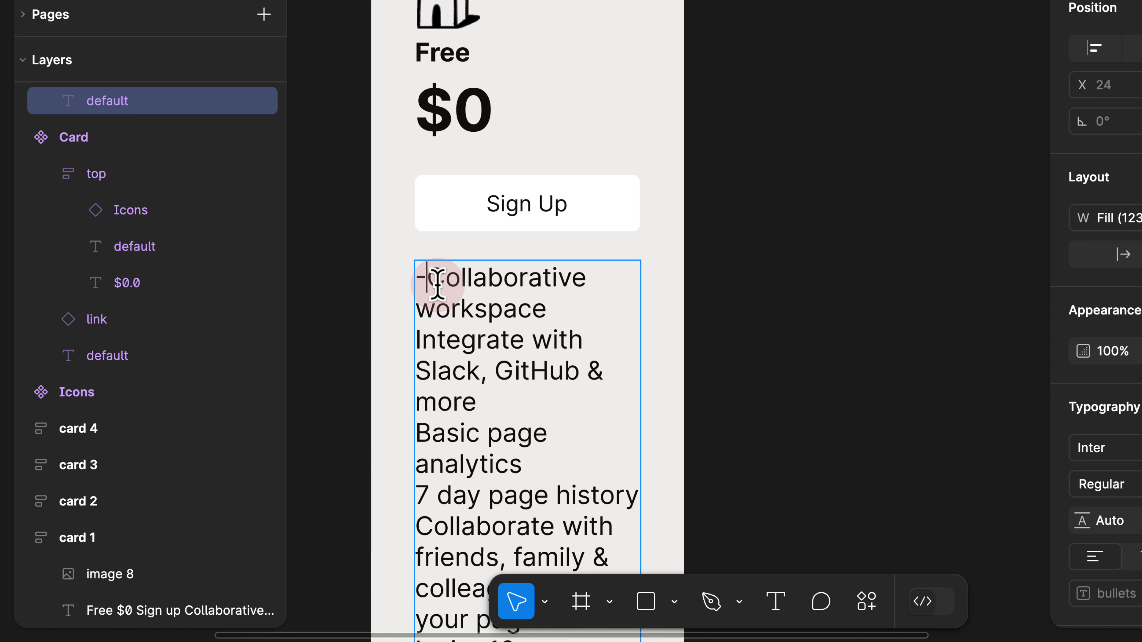
{"action": "type", "text": "-"}
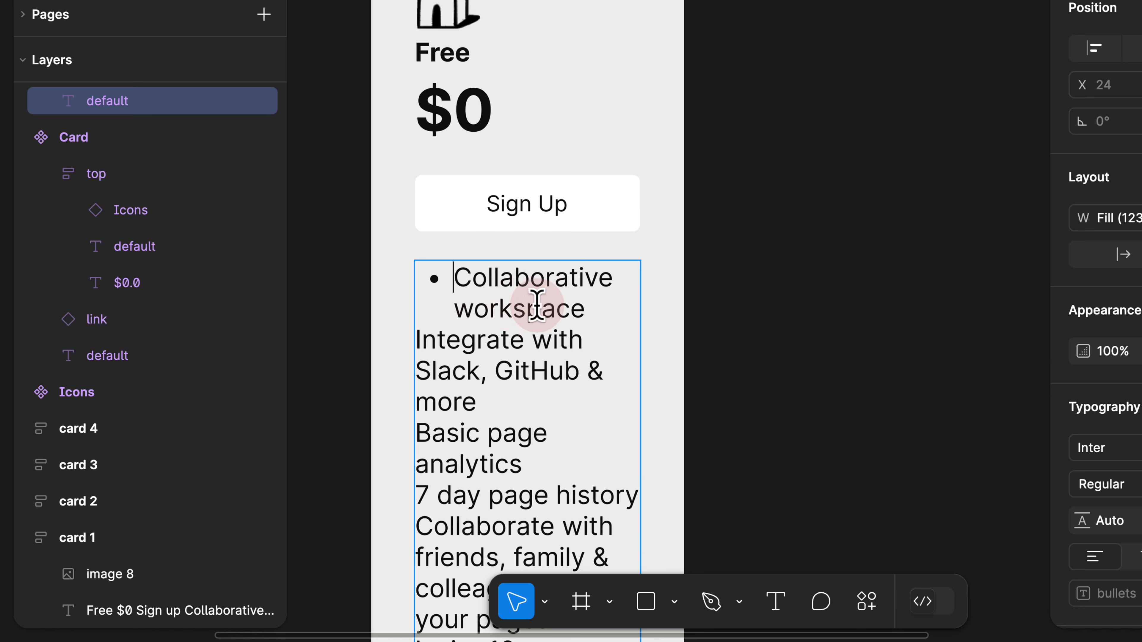
{"action": "left_click", "coordinate": [418, 340]}
{"action": "type", "text": "-"}
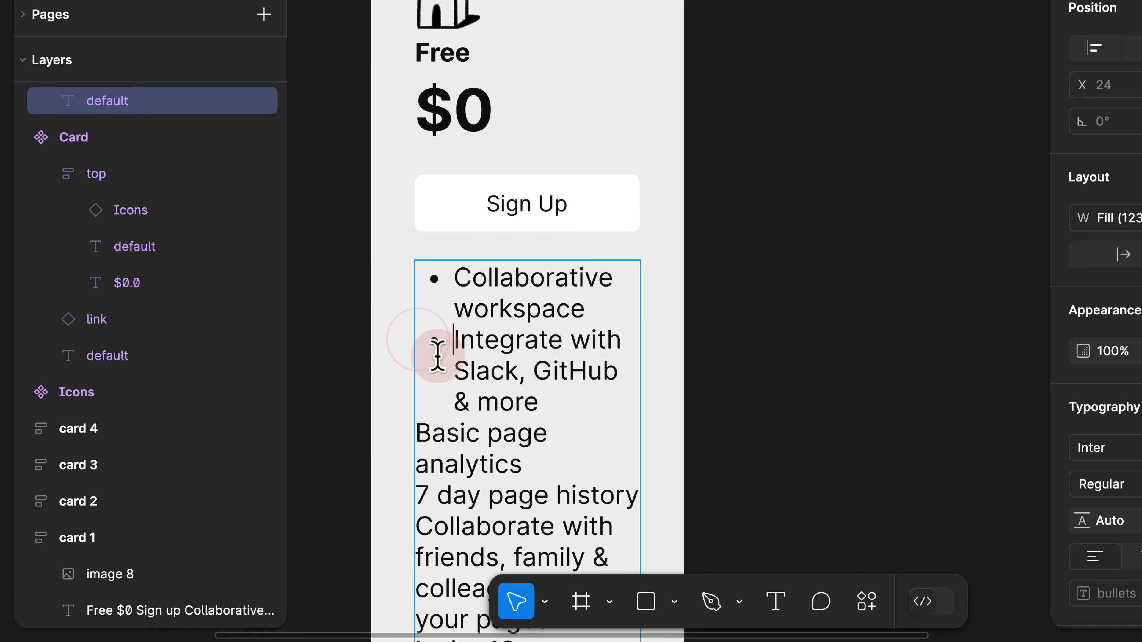
{"action": "left_click", "coordinate": [423, 430]}
{"action": "type", "text": "-"}
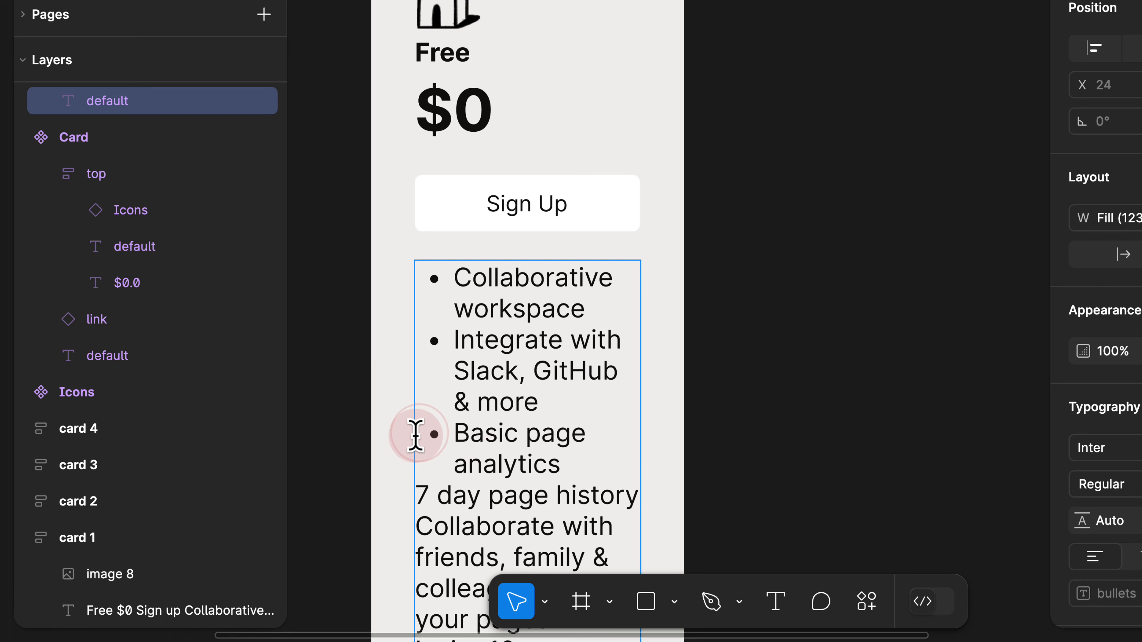
{"action": "scroll", "coordinate": [416, 434], "scroll_direction": "down", "scroll_amount": 5}
{"action": "left_click", "coordinate": [732, 177]}
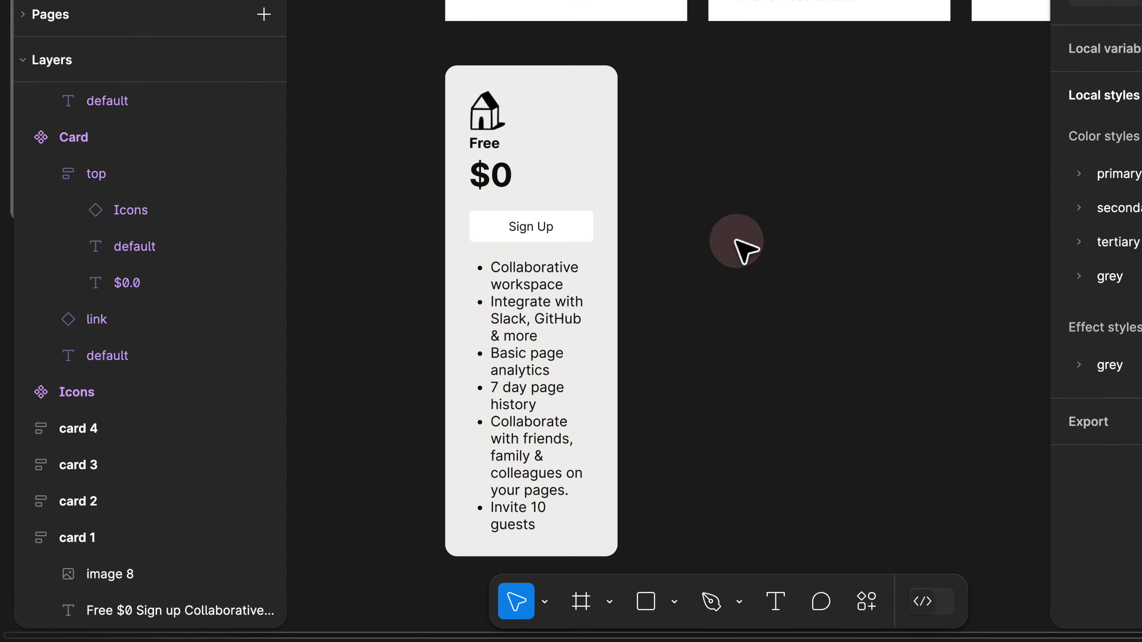
Collapse the layers and widen the Free card to 288.
{"action": "left_click", "coordinate": [583, 148]}
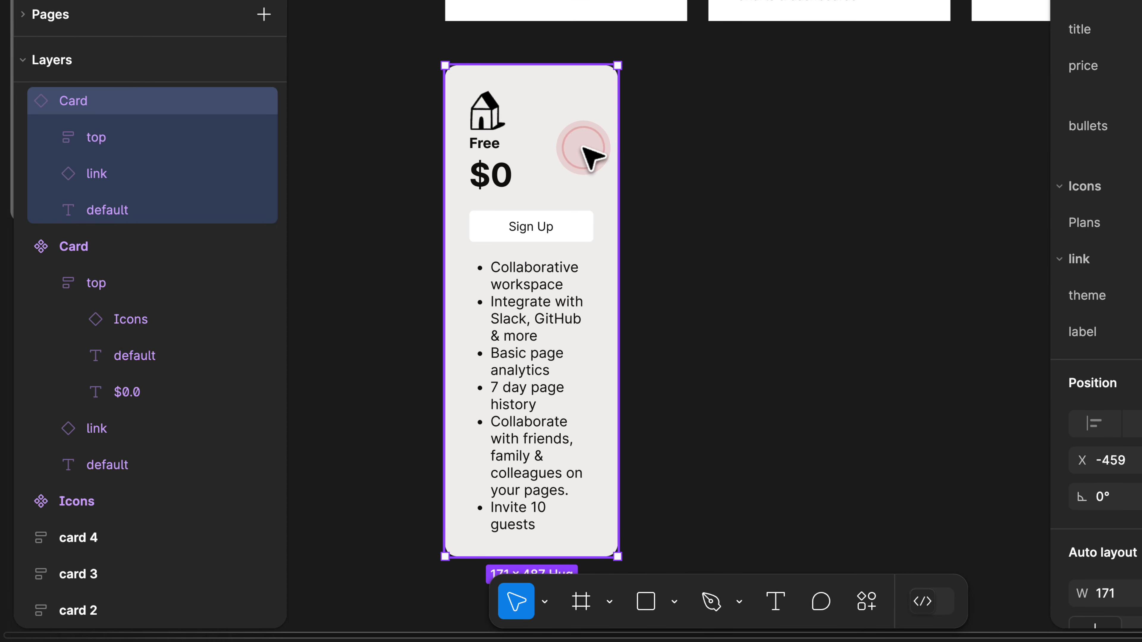
{"action": "key", "text": "alt+l"}
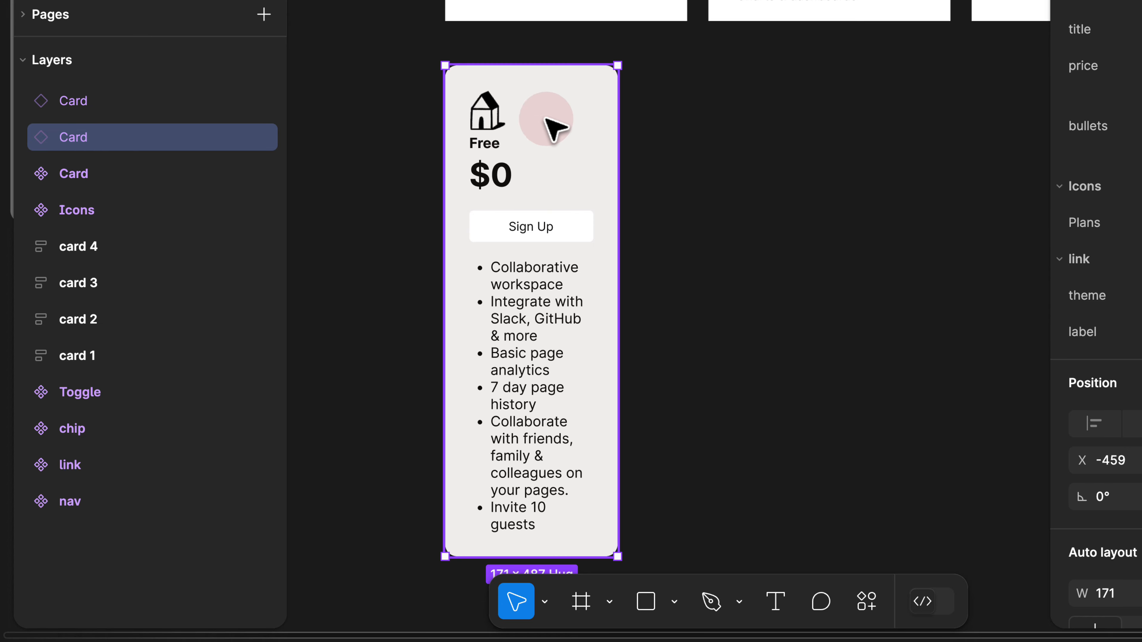
{"action": "mouse_move", "coordinate": [617, 148]}
{"action": "left_mouse_down"}
{"action": "mouse_move", "coordinate": [735, 149]}
{"action": "mouse_move", "coordinate": [604, 147]}
{"action": "left_mouse_up"}
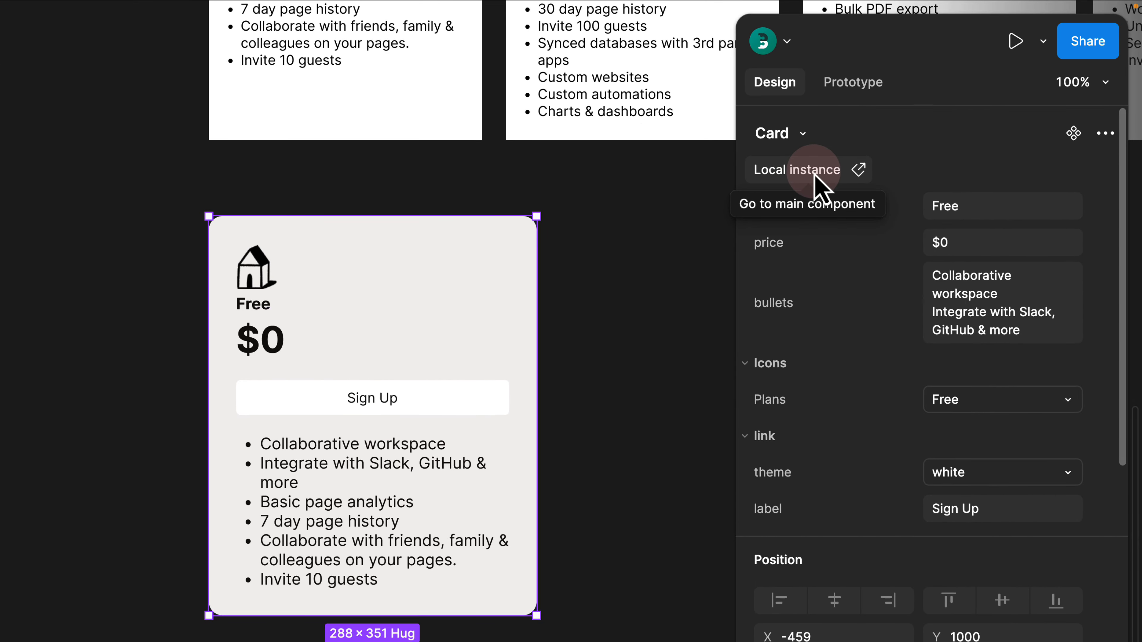
Go to the main Card component and set the line height of its bullets text to 22.
{"action": "left_click", "coordinate": [820, 184]}
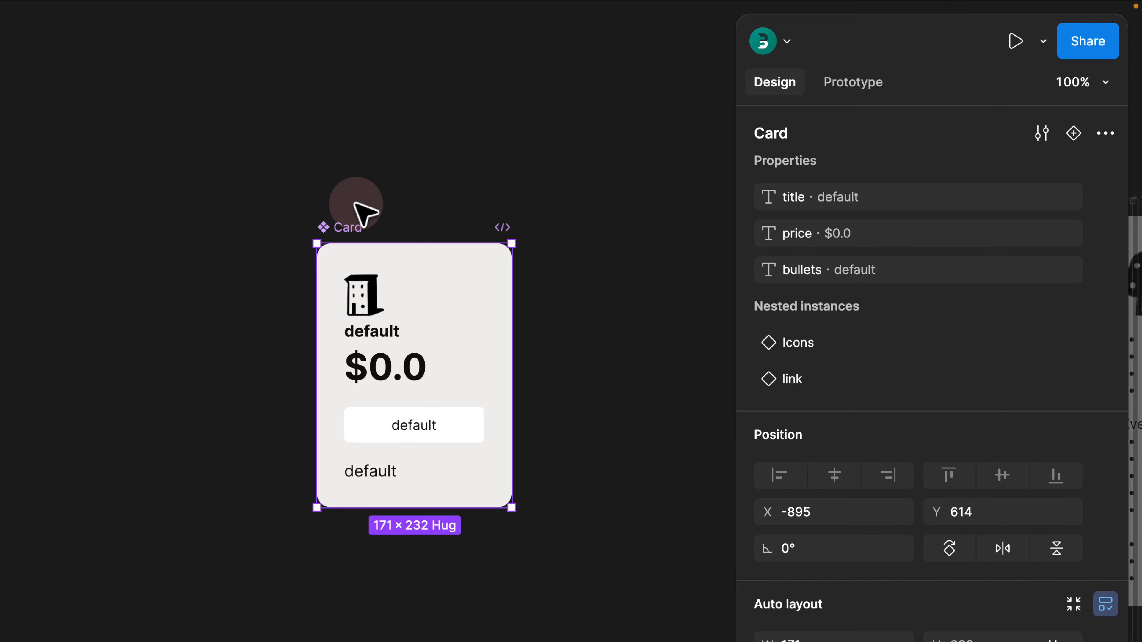
{"action": "left_click", "coordinate": [366, 474]}
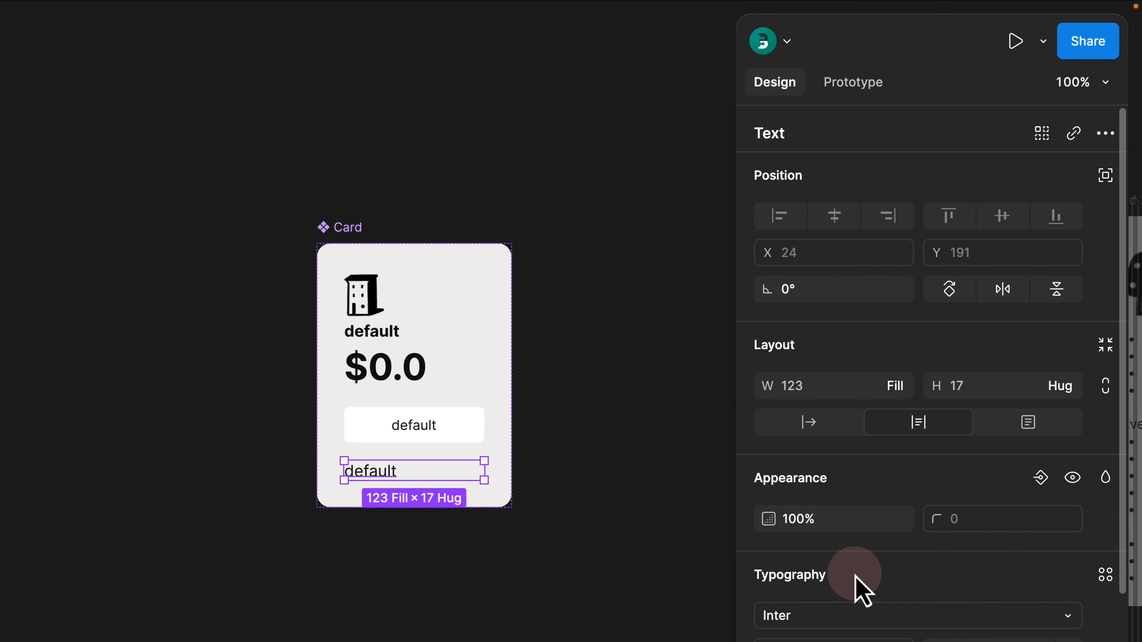
{"action": "scroll", "coordinate": [868, 598], "scroll_direction": "down", "scroll_amount": 4}
{"action": "left_click", "coordinate": [834, 531]}
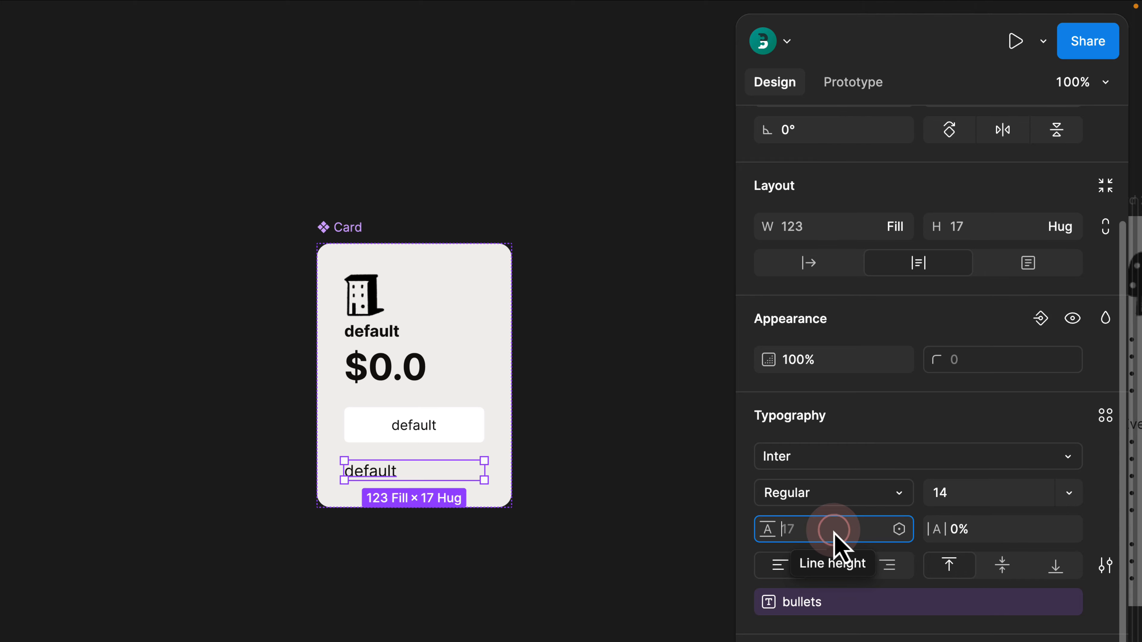
{"action": "type", "text": "22"}
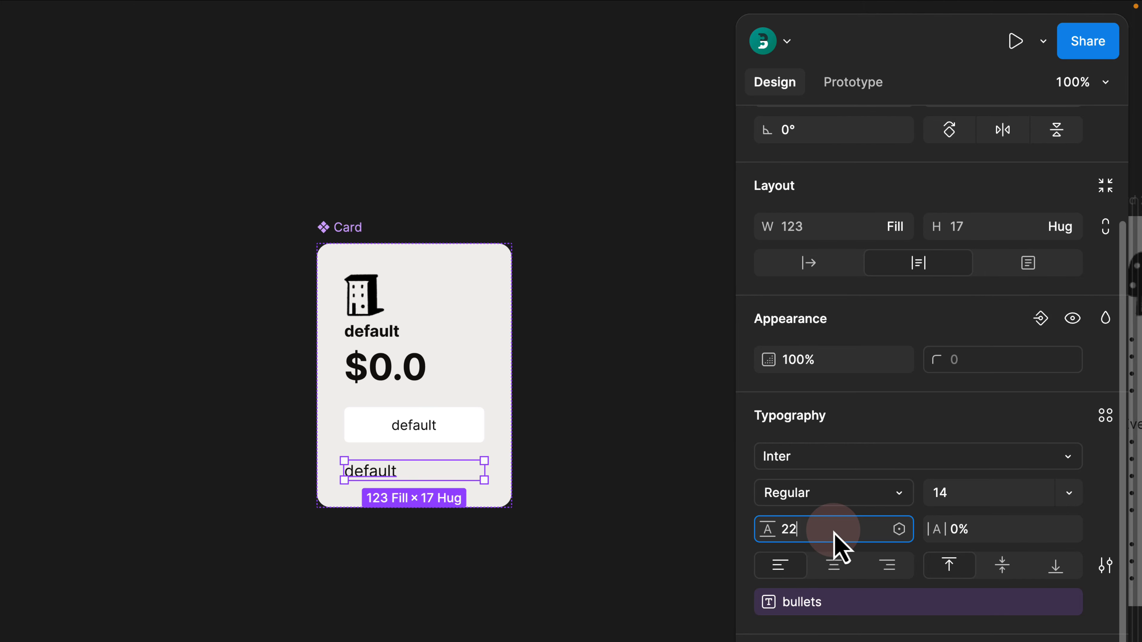
{"action": "key", "text": "Return"}
{"action": "left_click", "coordinate": [506, 530]}
{"action": "left_click_drag", "start_coordinate": [559, 538], "coordinate": [293, 365]}
{"action": "left_click", "coordinate": [293, 364]}
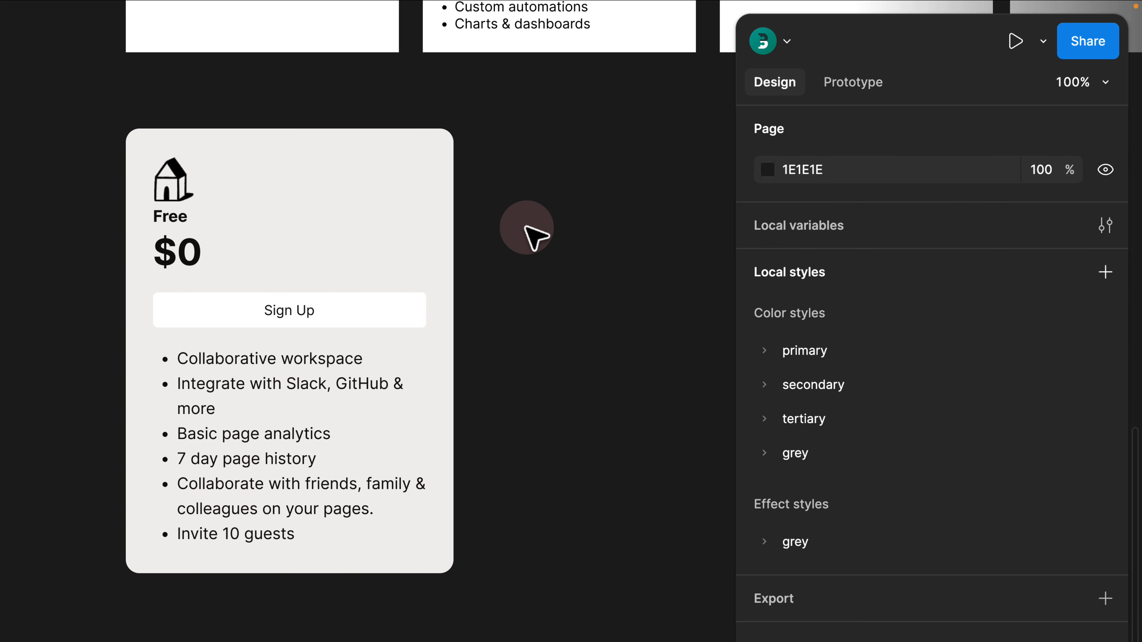
Duplicate the Free card and place the copy beside it in the same row.
{"action": "scroll", "coordinate": [535, 237], "scroll_direction": "down", "scroll_amount": 3}
{"action": "left_click_drag", "start_coordinate": [539, 227], "coordinate": [342, 306]}
{"action": "left_click", "coordinate": [191, 319]}
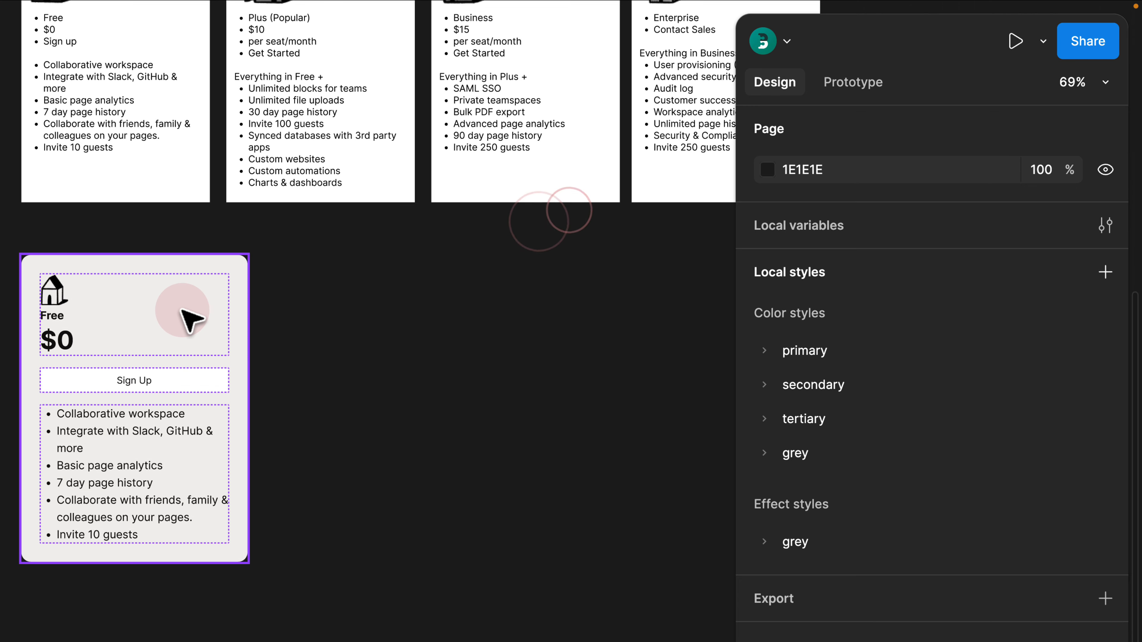
{"action": "left_click_drag", "start_coordinate": [174, 298], "coordinate": [432, 295]}
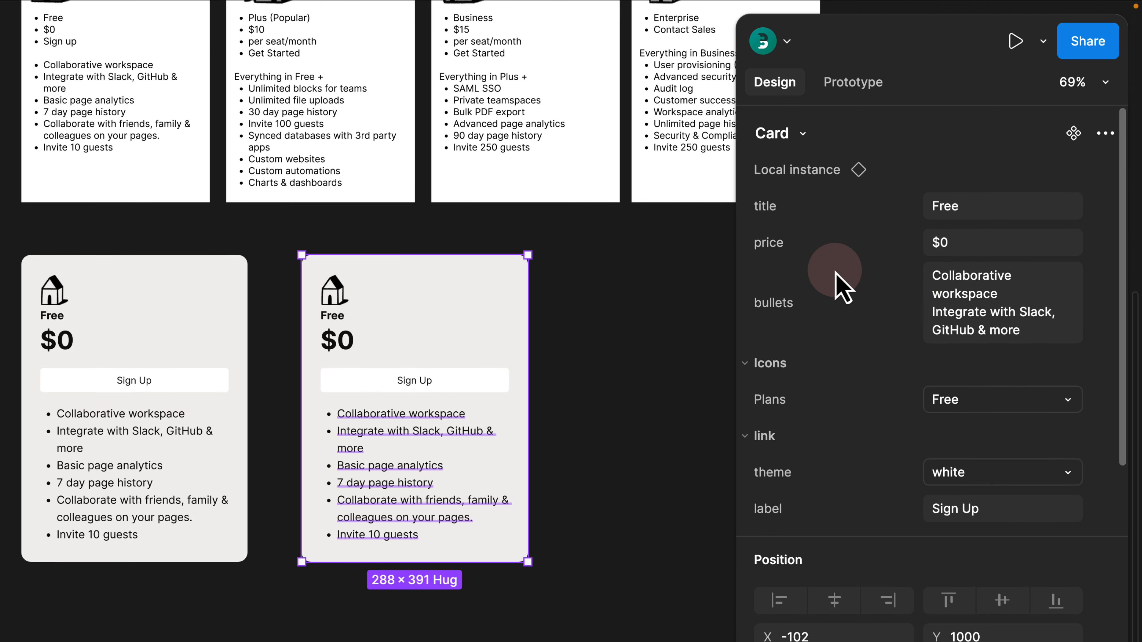
Set the duplicated card's title to Plus and its price to $10.
{"action": "left_click_drag", "start_coordinate": [733, 264], "coordinate": [576, 267]}
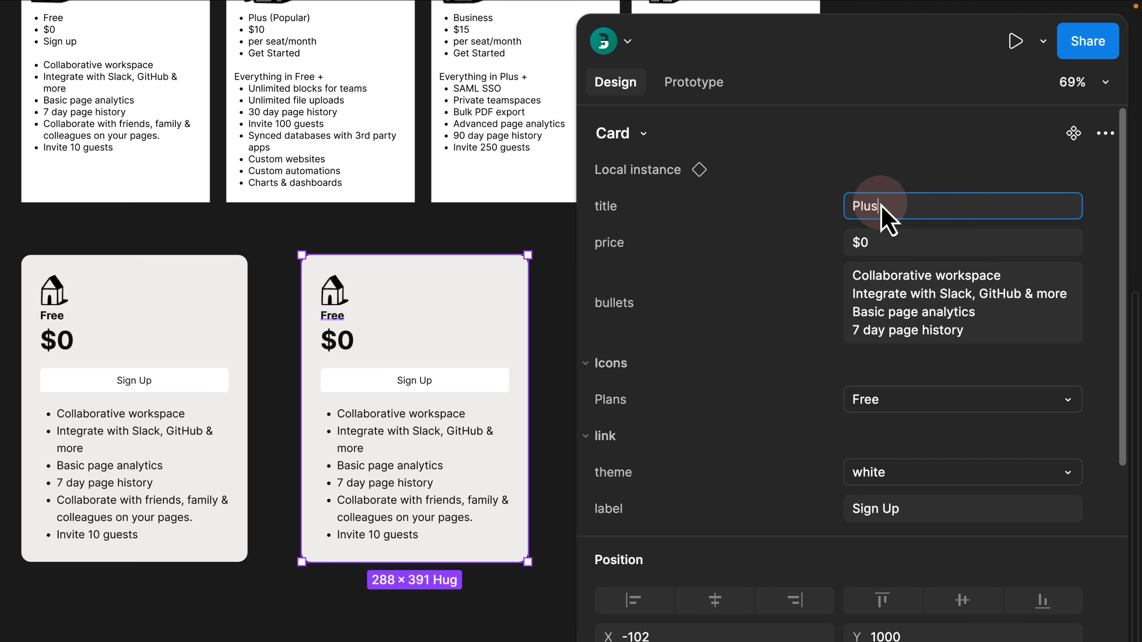
{"action": "left_click", "coordinate": [906, 240]}
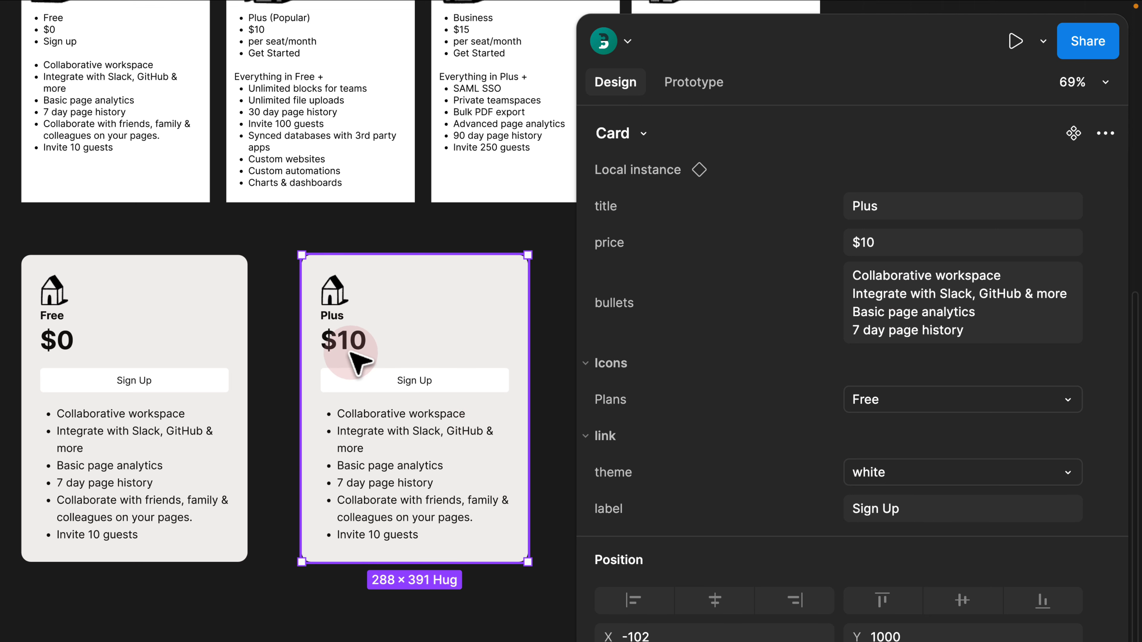
Set the Plus card's link theme to black and its label to Get Started.
{"action": "left_click", "coordinate": [861, 476]}
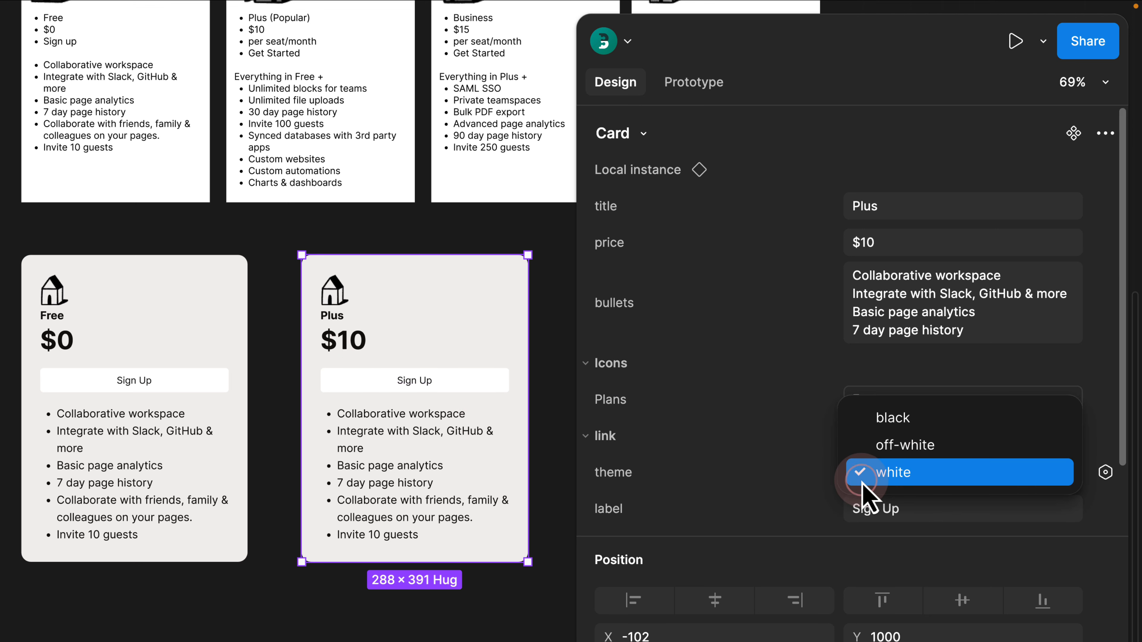
{"action": "left_click", "coordinate": [903, 418]}
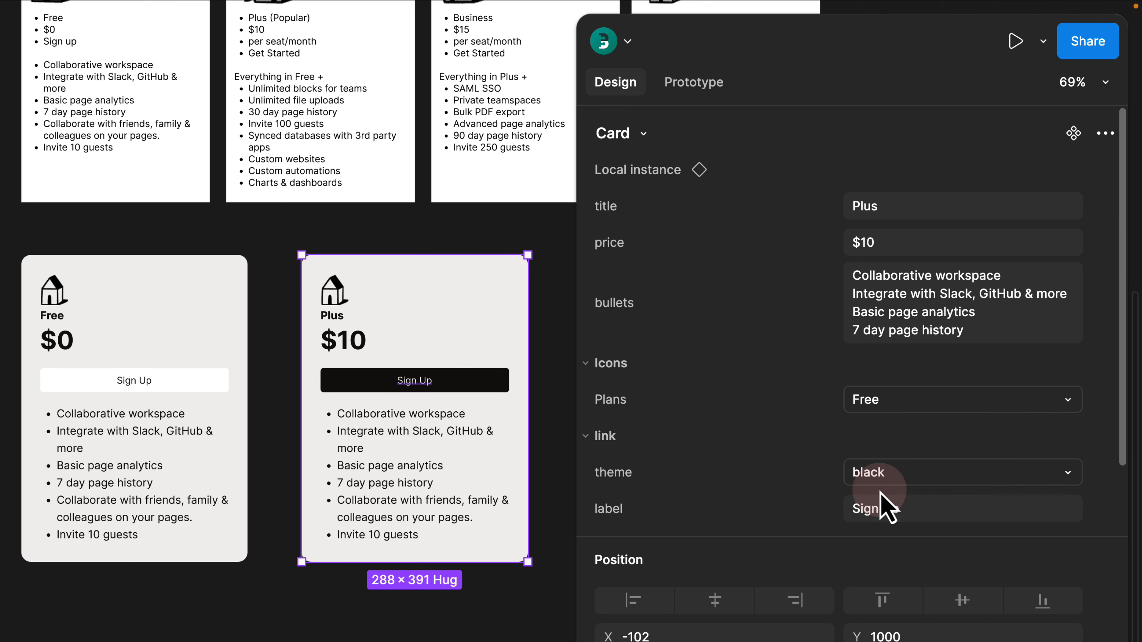
{"action": "left_click", "coordinate": [883, 508]}
{"action": "type", "text": "Get Started"}
{"action": "key", "text": "Return"}
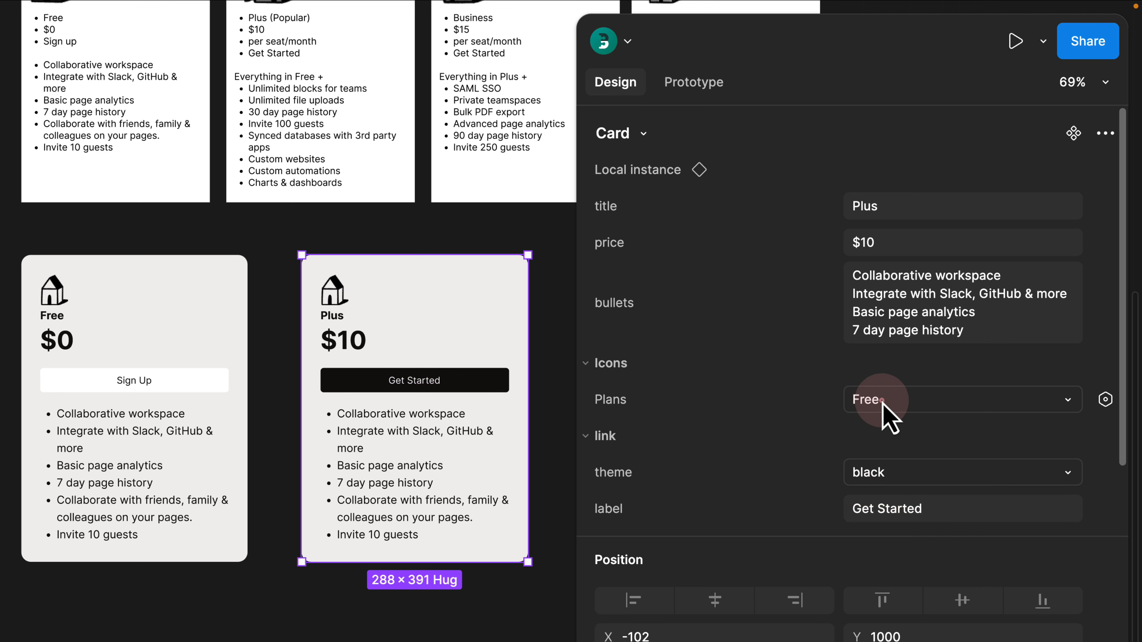
Set the Plus card's Plans icon to Plus and move the card slightly closer to the Free card.
{"action": "left_click", "coordinate": [882, 400]}
{"action": "left_click", "coordinate": [891, 426]}
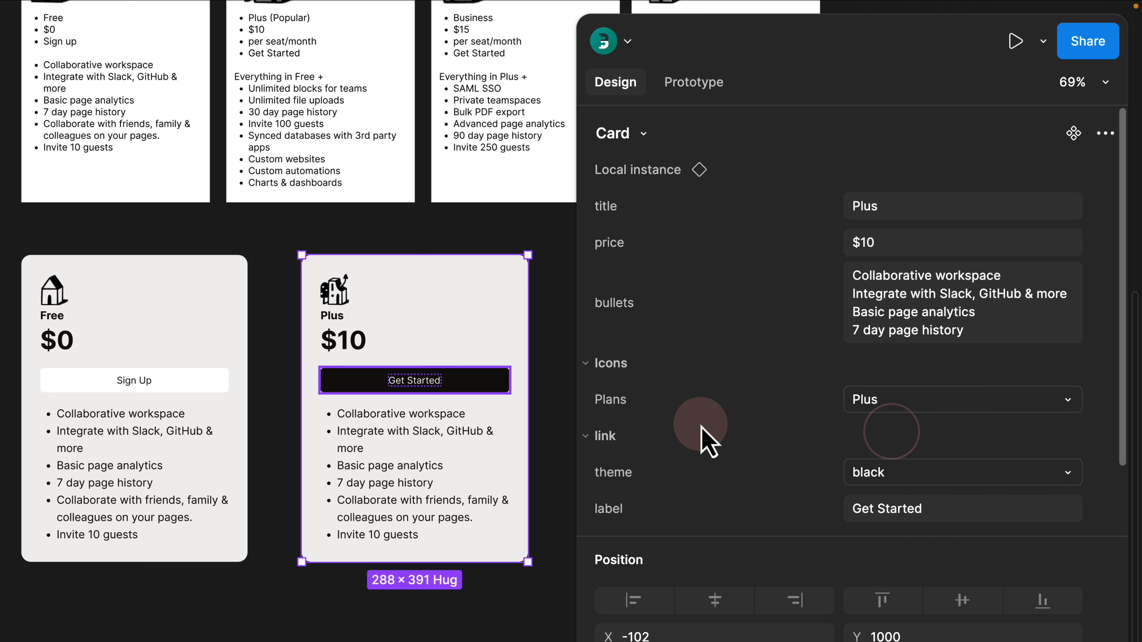
{"action": "left_click", "coordinate": [275, 317]}
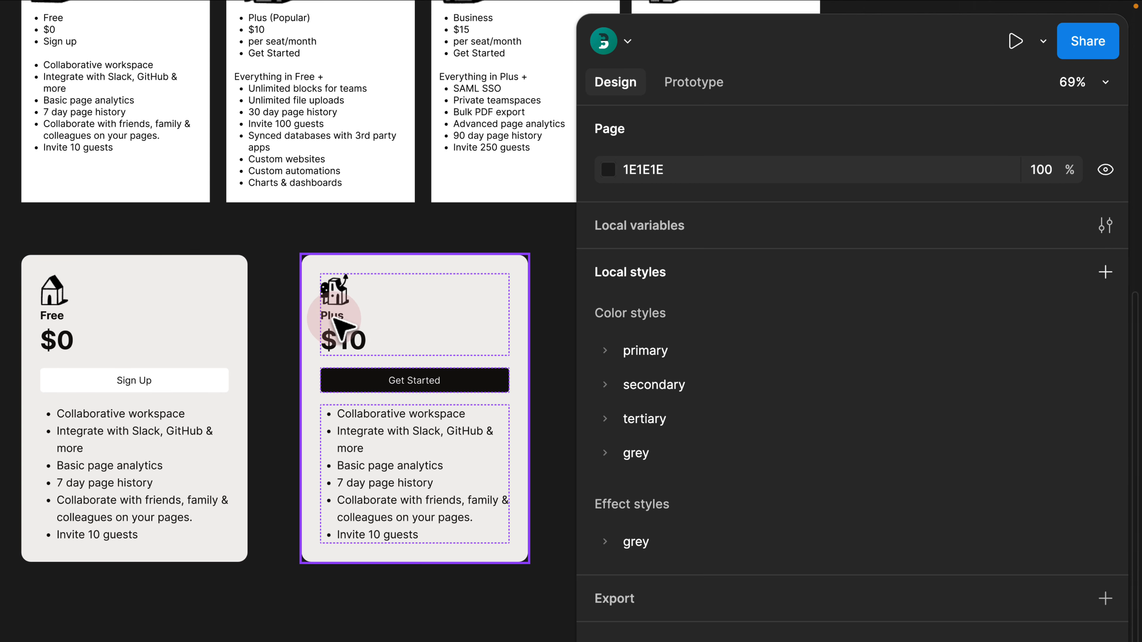
{"action": "left_click_drag", "start_coordinate": [336, 315], "coordinate": [316, 316]}
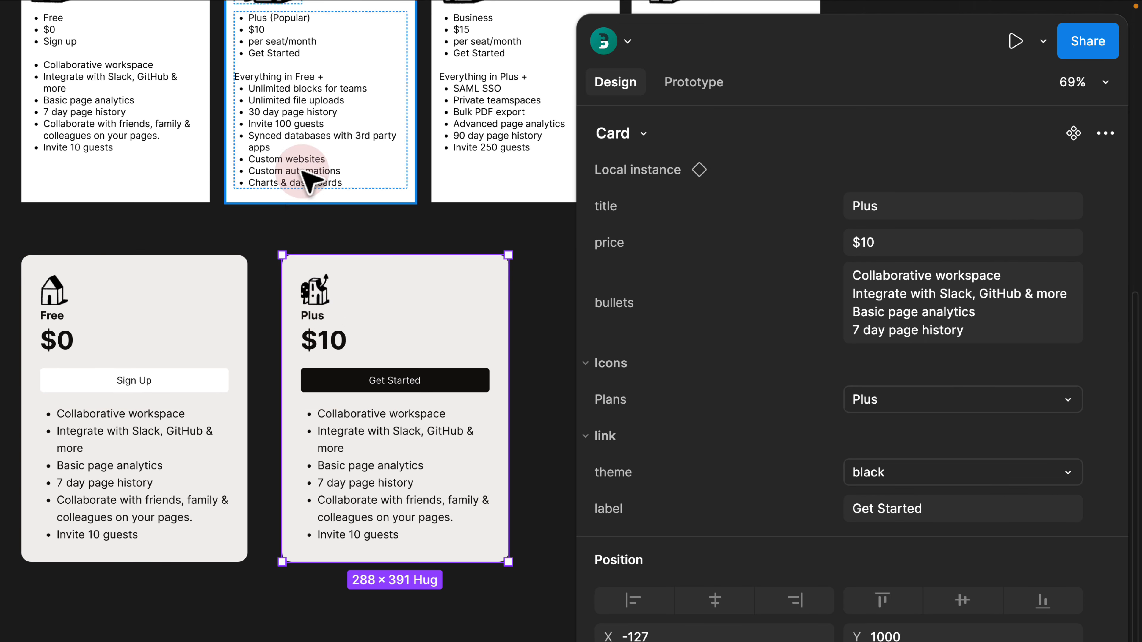
Copy the feature text from "Everything in Free +" to "Charts & dashboards" in the card 2 frame.
{"action": "double_click", "coordinate": [295, 146]}
{"action": "double_click", "coordinate": [294, 141]}
{"action": "left_click", "coordinate": [292, 130]}
{"action": "left_click_drag", "start_coordinate": [348, 182], "coordinate": [239, 78]}
{"action": "scroll", "coordinate": [270, 76], "scroll_direction": "up", "scroll_amount": 5}
{"action": "left_click_drag", "start_coordinate": [415, 300], "coordinate": [184, 69]}
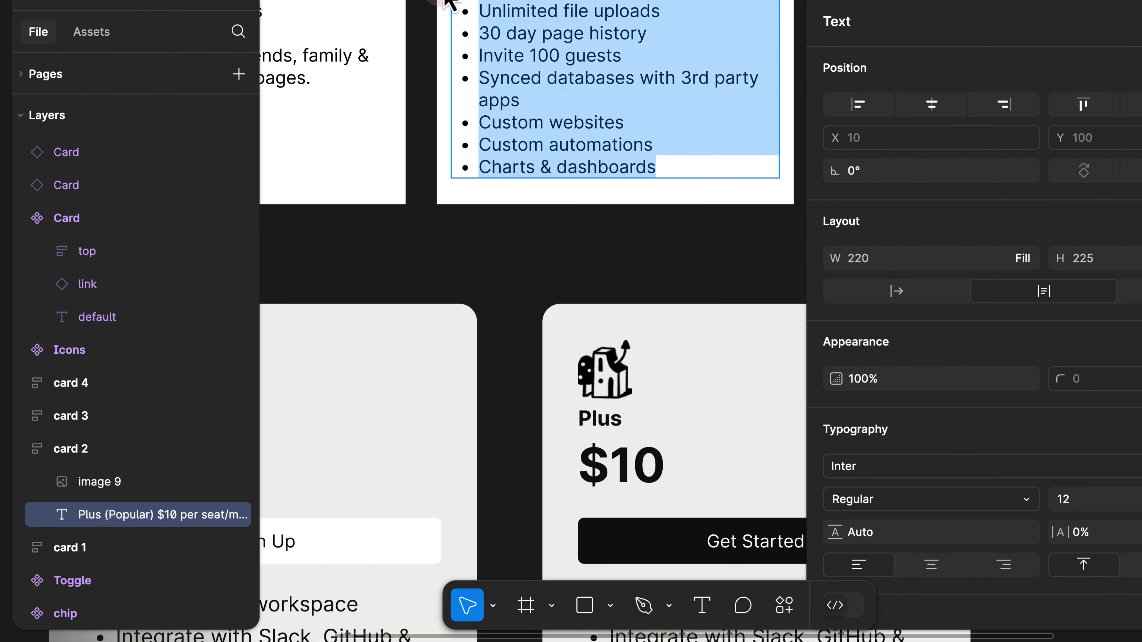
{"action": "key", "text": "super+c"}
Replace all of the Plus card's bullets text with the copied feature list, keeping the card's own text style.
{"action": "left_click", "coordinate": [599, 242]}
{"action": "scroll", "coordinate": [600, 243], "scroll_direction": "down", "scroll_amount": 5}
{"action": "left_click_drag", "start_coordinate": [594, 273], "coordinate": [556, 222]}
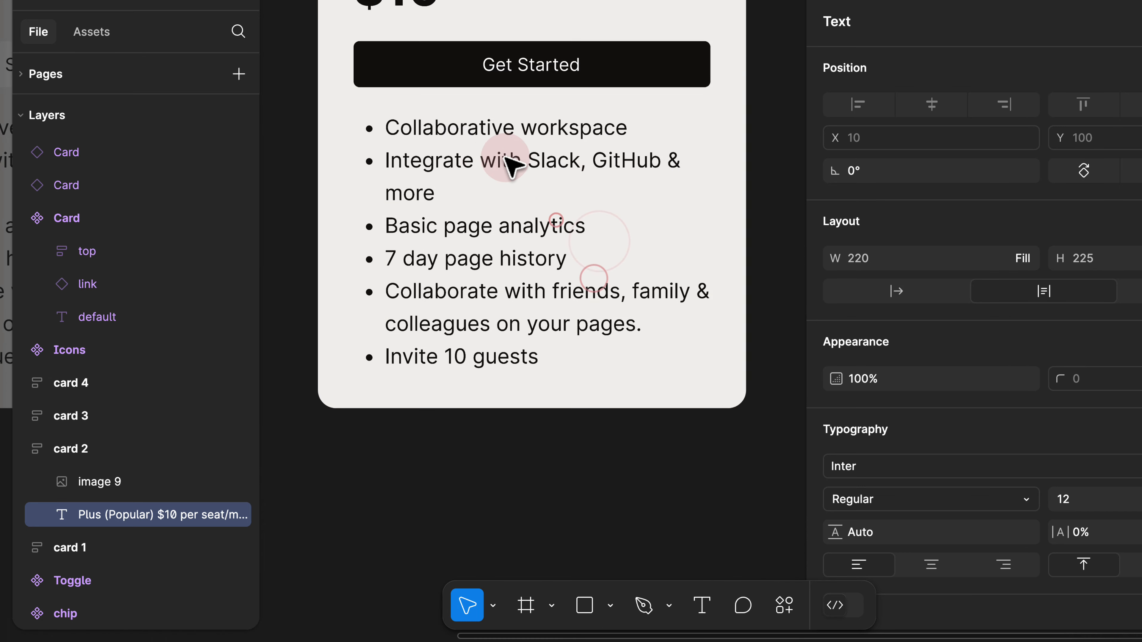
{"action": "left_click", "coordinate": [484, 159]}
{"action": "double_click", "coordinate": [483, 157]}
{"action": "key", "text": "super+a"}
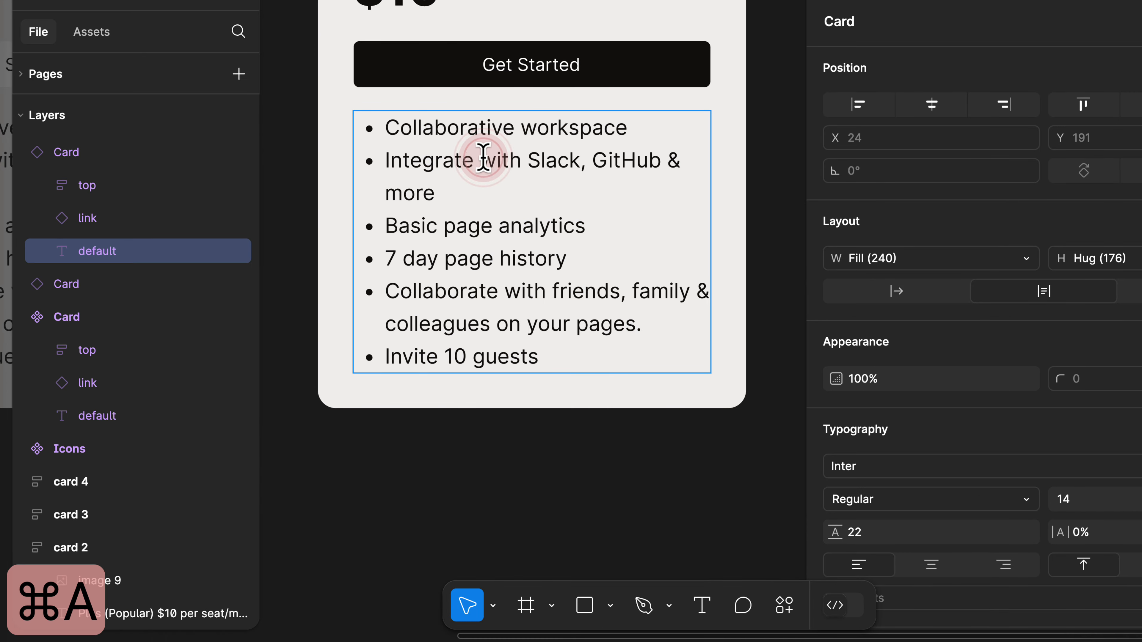
{"action": "key", "text": "super+shift+v"}
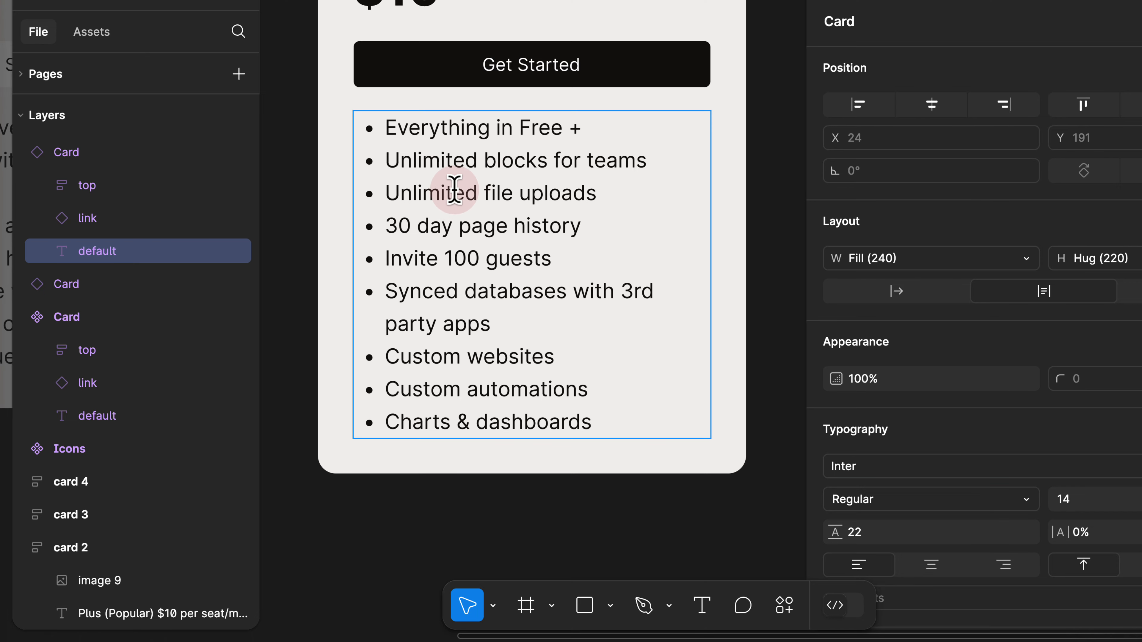
{"action": "scroll", "coordinate": [454, 189], "scroll_direction": "down", "scroll_amount": 5}
{"action": "left_click", "coordinate": [425, 306]}
{"action": "scroll", "coordinate": [423, 342], "scroll_direction": "up", "scroll_amount": 2}
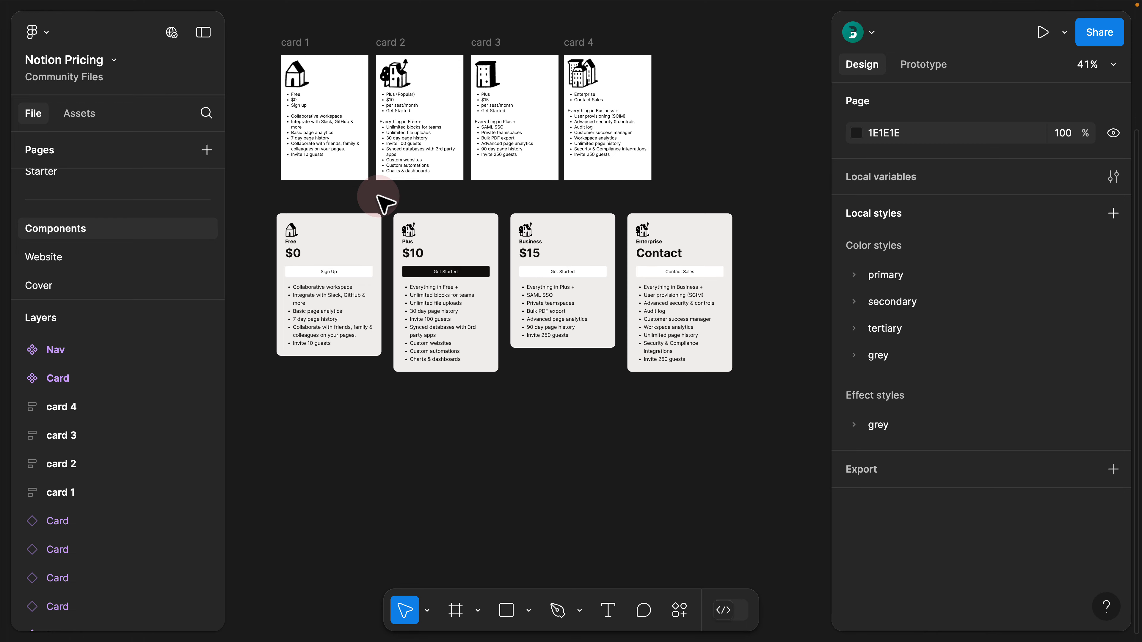
Delete the four reference frames card 1 to card 4 above the finished cards.
{"action": "left_click_drag", "start_coordinate": [332, 199], "coordinate": [347, 241]}
{"action": "scroll", "coordinate": [348, 240], "scroll_direction": "up", "scroll_amount": 3}
{"action": "left_click_drag", "start_coordinate": [277, 50], "coordinate": [265, 72]}
{"action": "left_click_drag", "start_coordinate": [255, 21], "coordinate": [837, 270]}
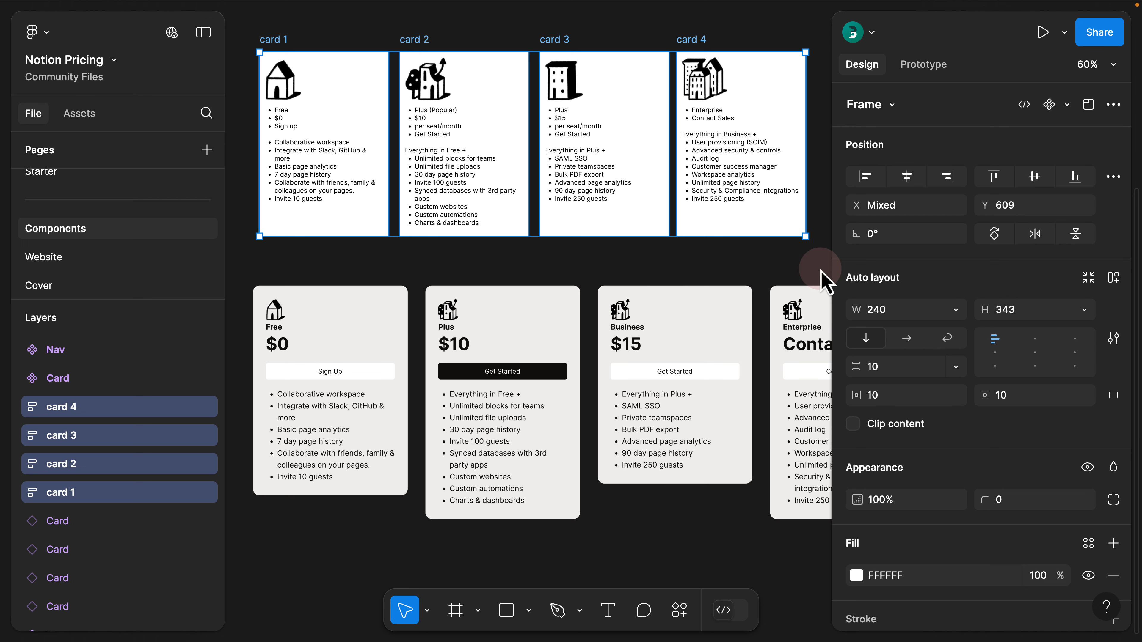
{"action": "key", "text": "Delete"}
Cut the Free, Plus, Business and Enterprise card instances from the Components page.
{"action": "scroll", "coordinate": [612, 229], "scroll_direction": "down", "scroll_amount": 2}
{"action": "scroll", "coordinate": [722, 237], "scroll_direction": "down", "scroll_amount": 2}
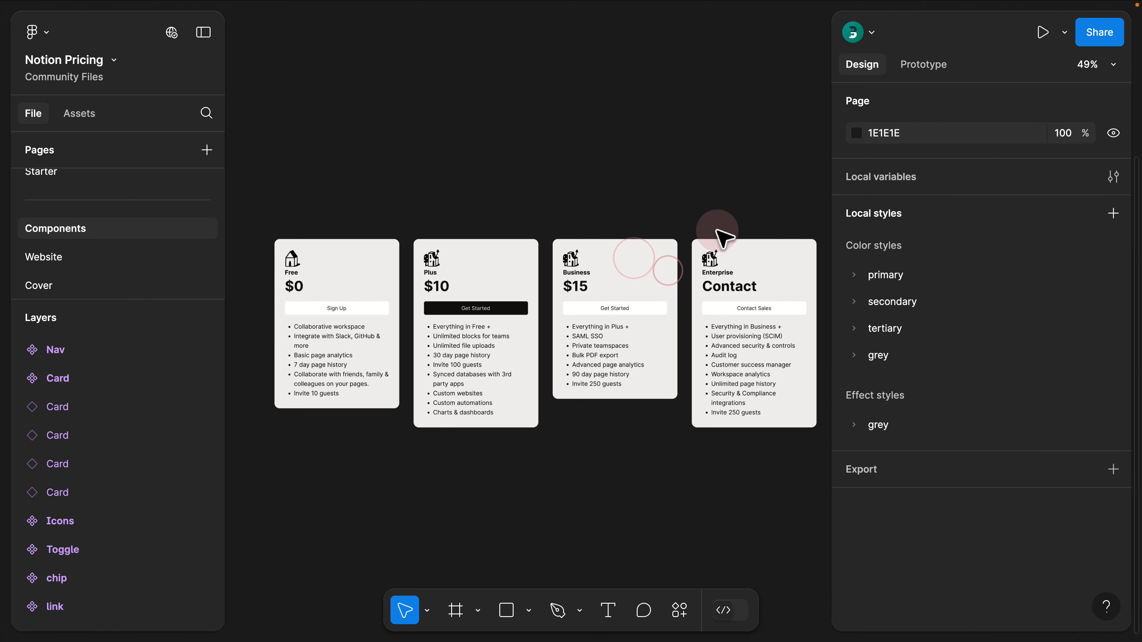
{"action": "left_click_drag", "start_coordinate": [739, 213], "coordinate": [347, 458]}
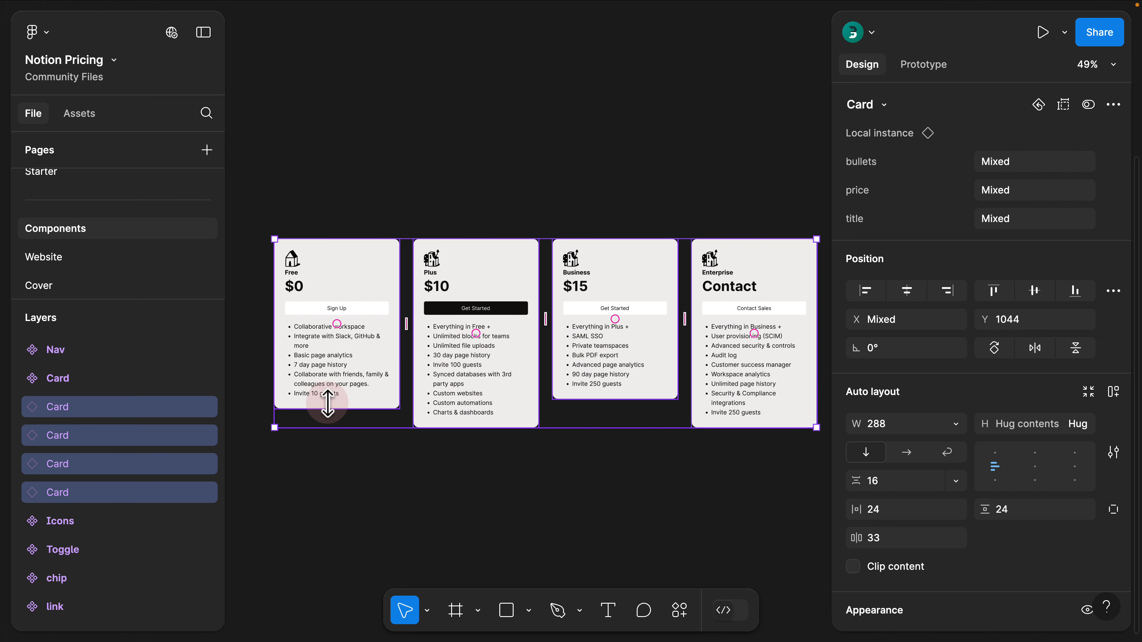
{"action": "key", "text": "super+x"}
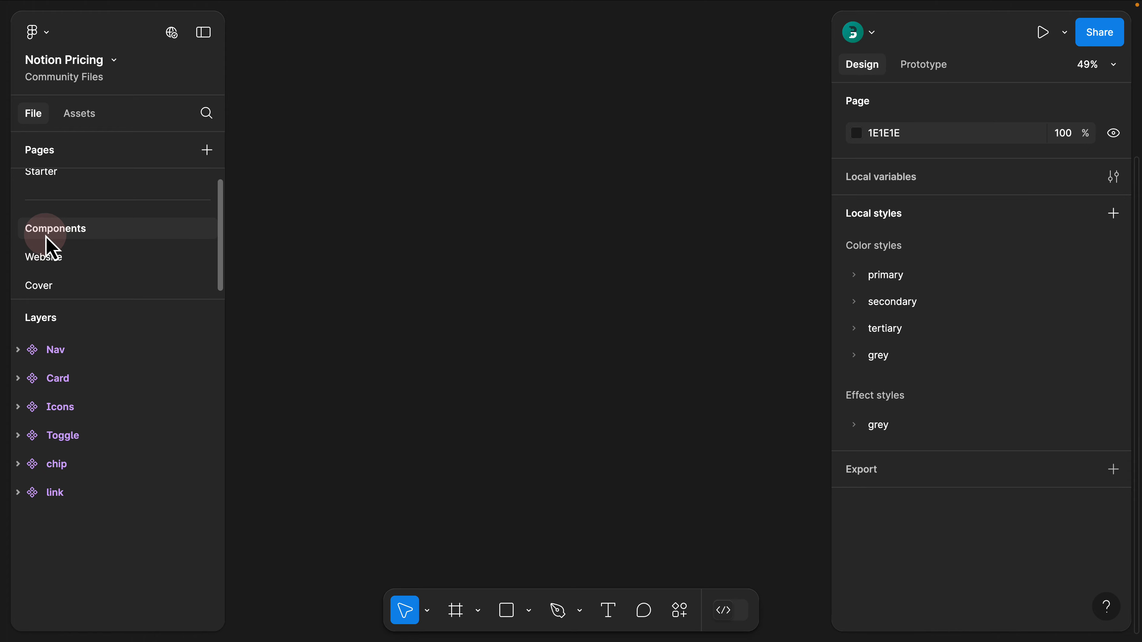
{"action": "left_click_drag", "start_coordinate": [417, 113], "coordinate": [423, 440]}
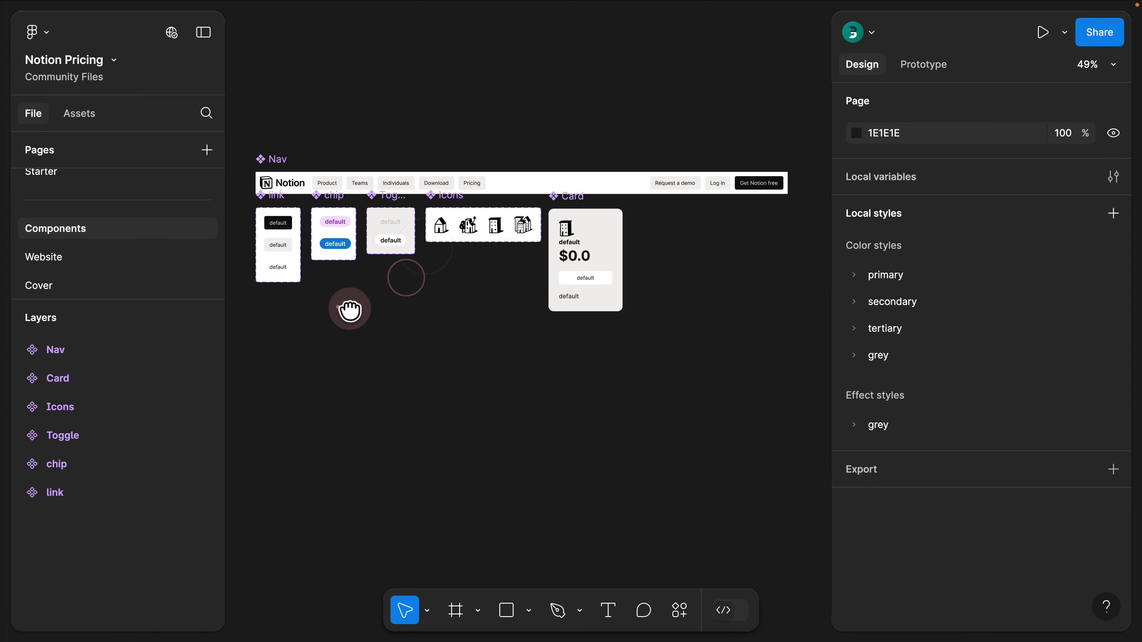
{"action": "left_click_drag", "start_coordinate": [350, 310], "coordinate": [377, 319]}
{"action": "left_click", "coordinate": [303, 181]}
{"action": "scroll", "coordinate": [302, 183], "scroll_direction": "up", "scroll_amount": 3}
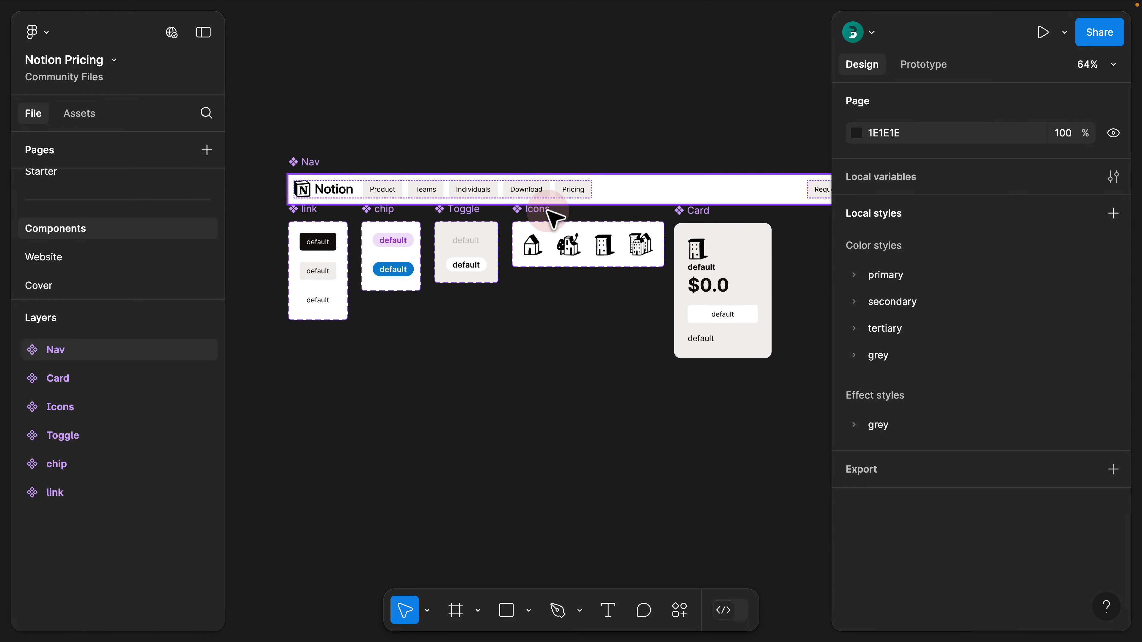
Paste the four cut card instances onto the Website page, below the body frame.
{"action": "left_click", "coordinate": [687, 211]}
{"action": "left_click", "coordinate": [545, 212]}
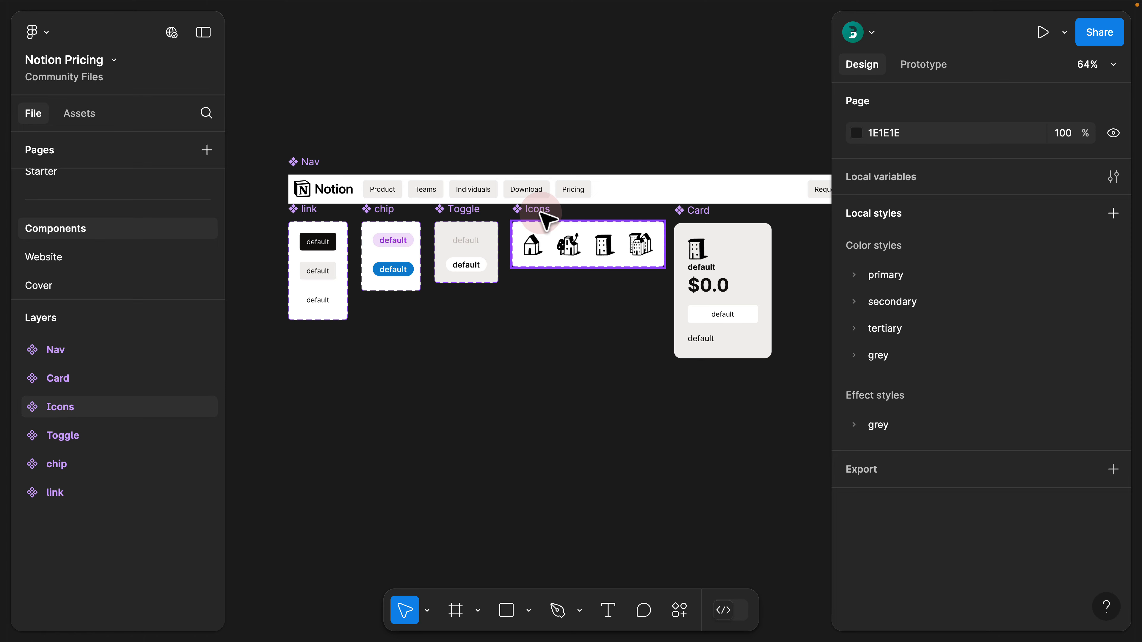
{"action": "left_click", "coordinate": [81, 258]}
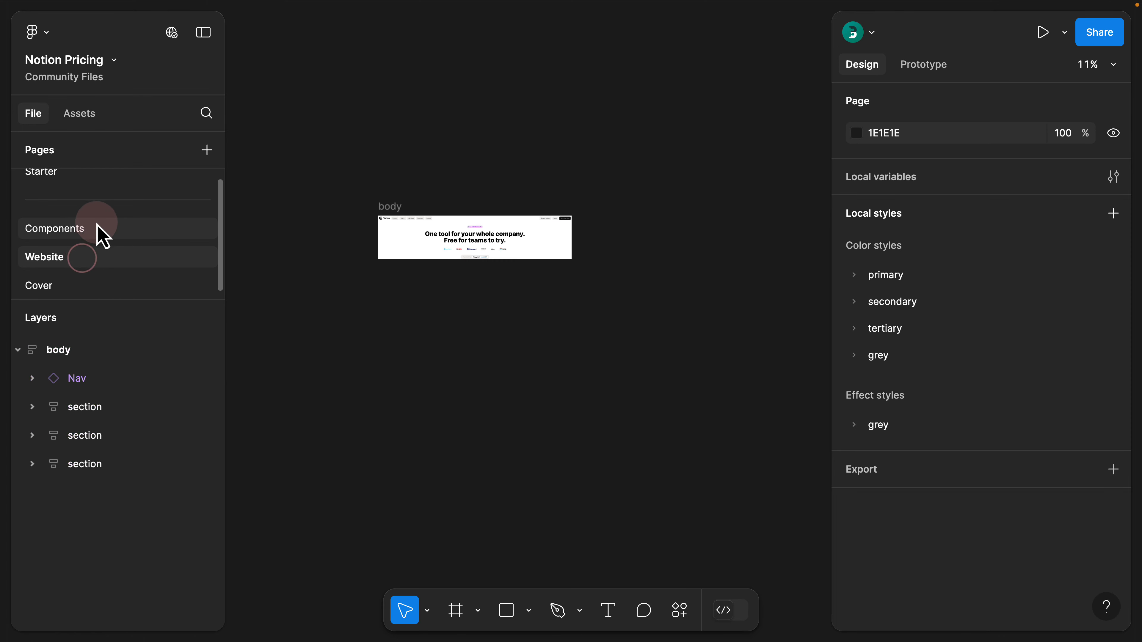
{"action": "left_click", "coordinate": [26, 153]}
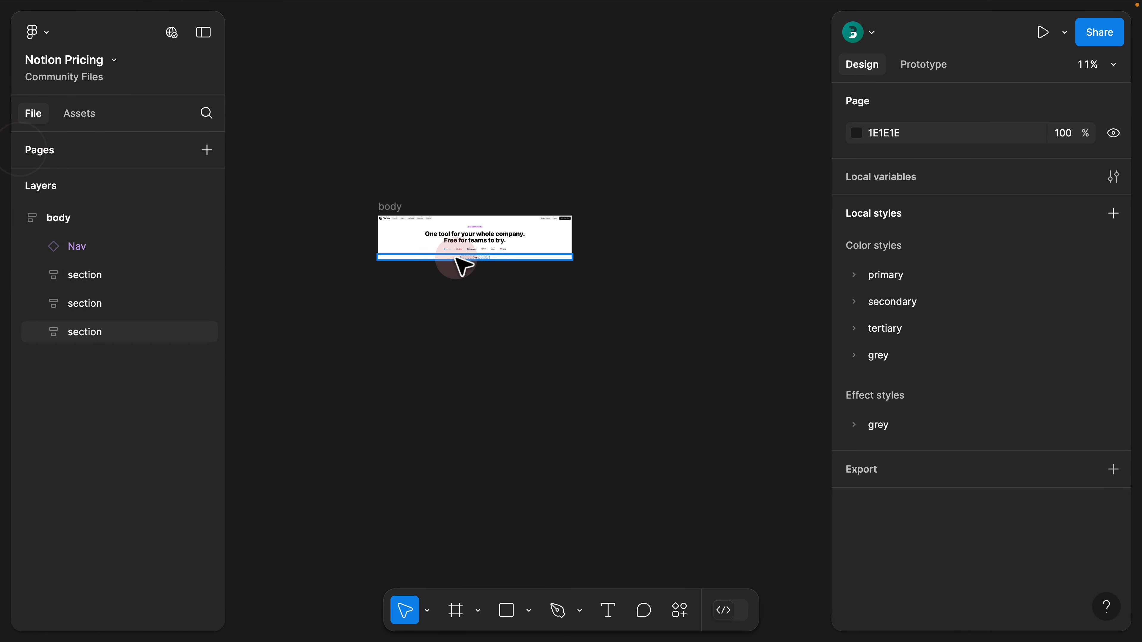
{"action": "scroll", "coordinate": [431, 254], "scroll_direction": "up", "scroll_amount": 1}
{"action": "scroll", "coordinate": [434, 255], "scroll_direction": "up", "scroll_amount": 5}
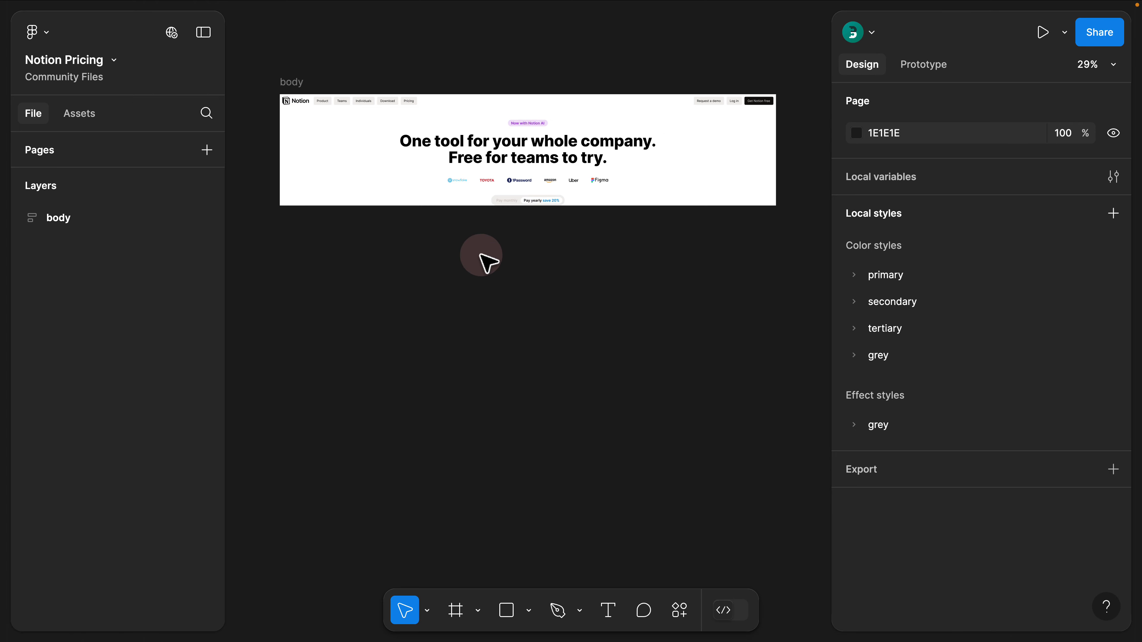
{"action": "key", "text": "super+v"}
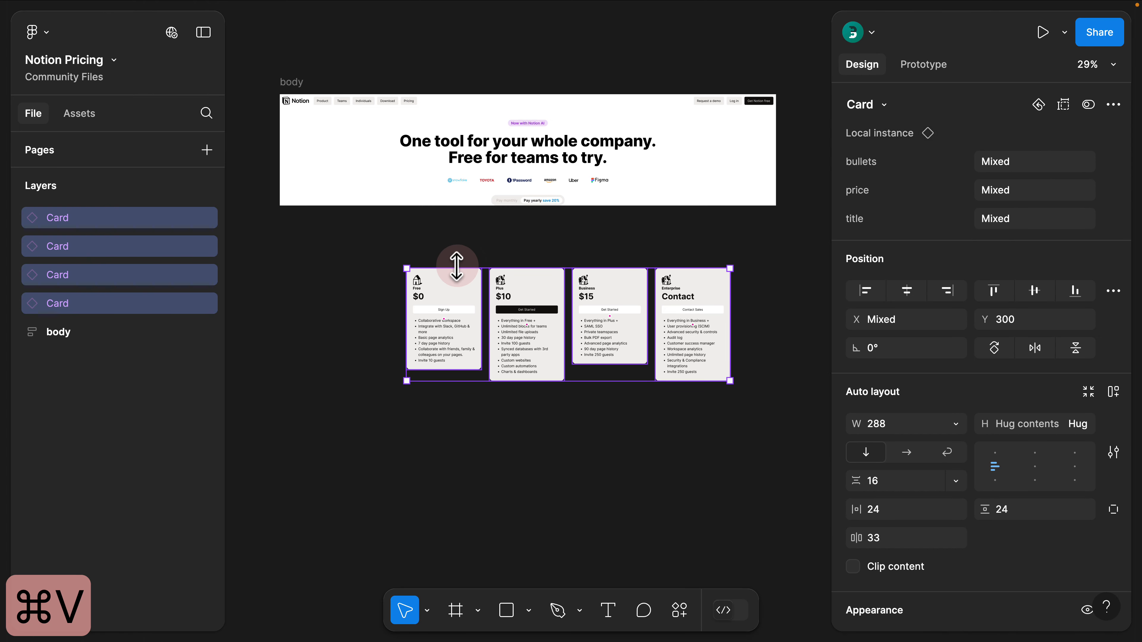
{"action": "left_click_drag", "start_coordinate": [457, 288], "coordinate": [335, 334]}
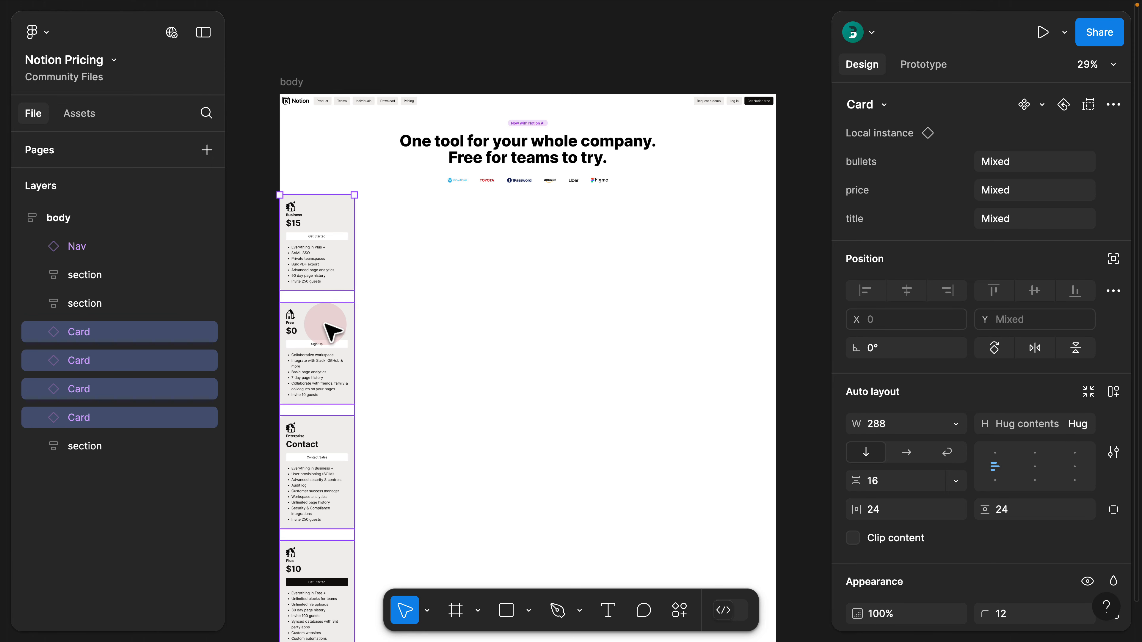
{"action": "key", "text": "ctrl+z"}
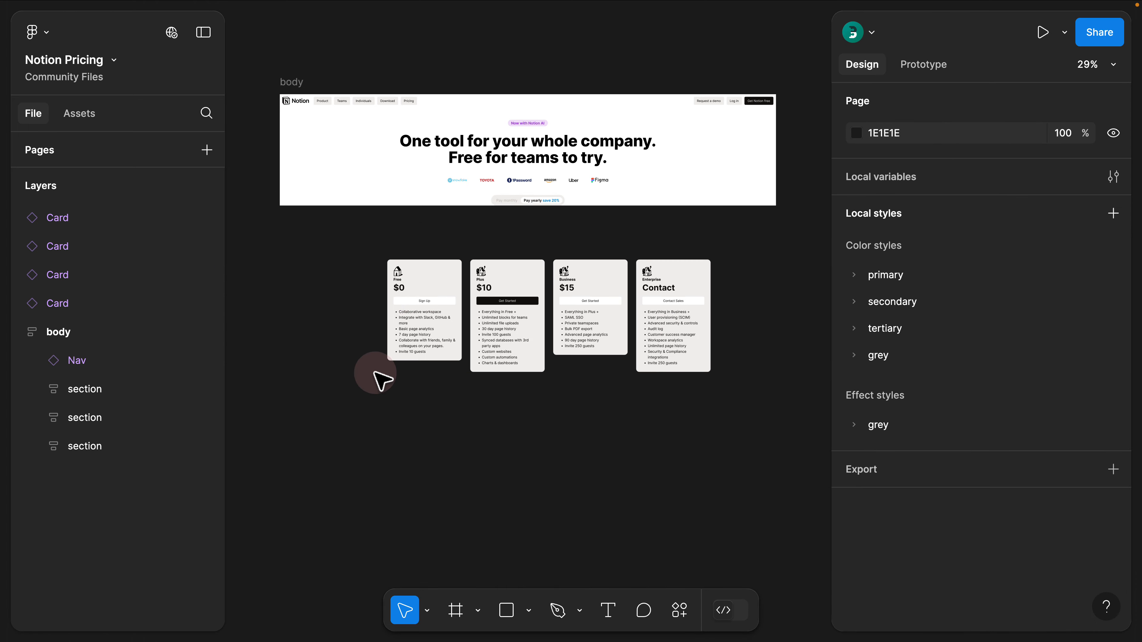
Wrap the four cards in an auto layout frame and rename that frame to section.
{"action": "left_click_drag", "start_coordinate": [355, 400], "coordinate": [739, 239]}
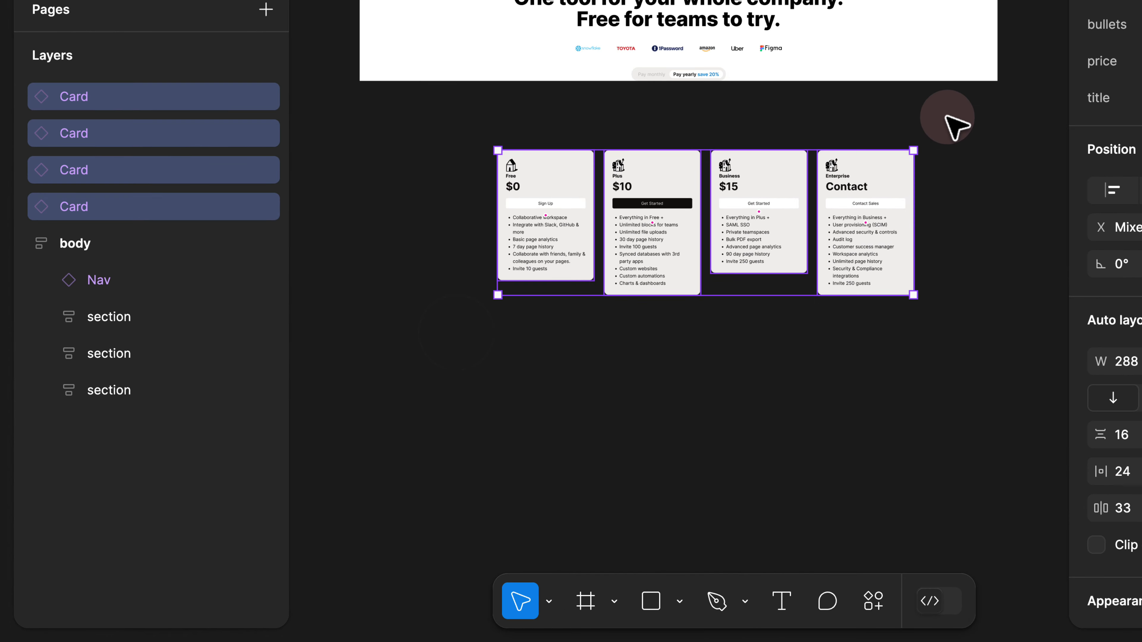
{"action": "key", "text": "shift+a"}
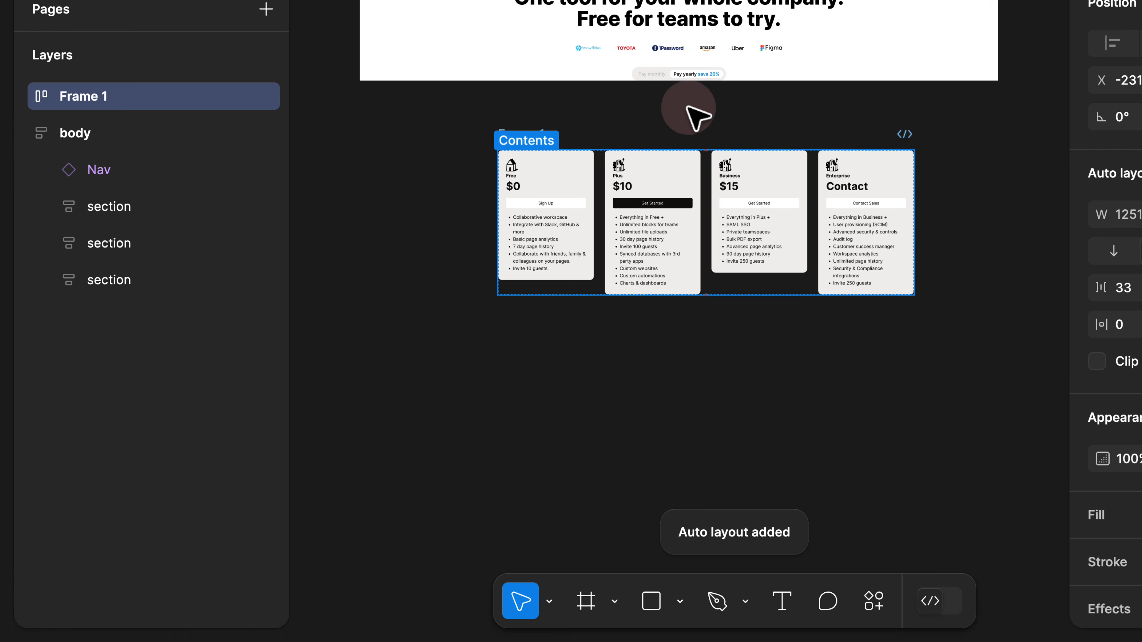
{"action": "double_click", "coordinate": [80, 99]}
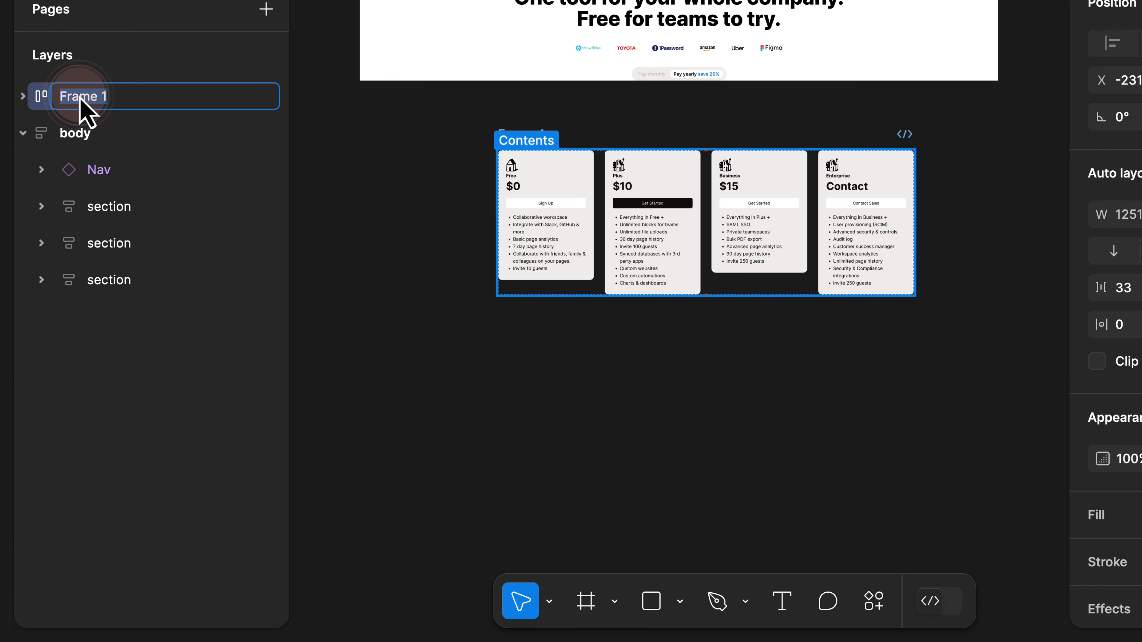
{"action": "type", "text": "section"}
{"action": "key", "text": "Return"}
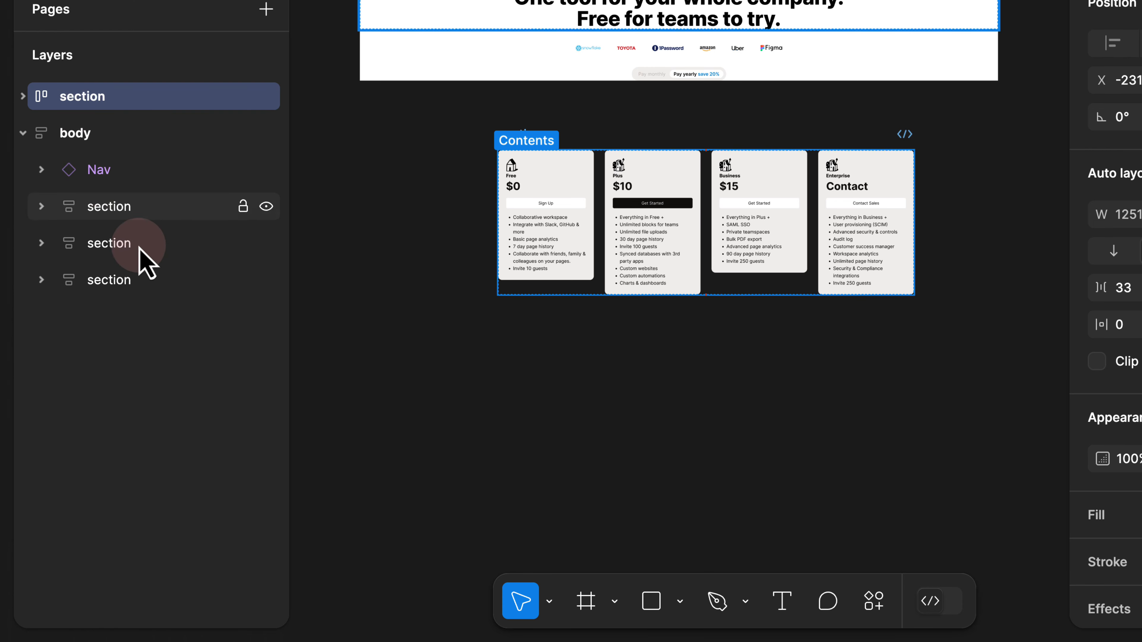
{"action": "left_click", "coordinate": [355, 155]}
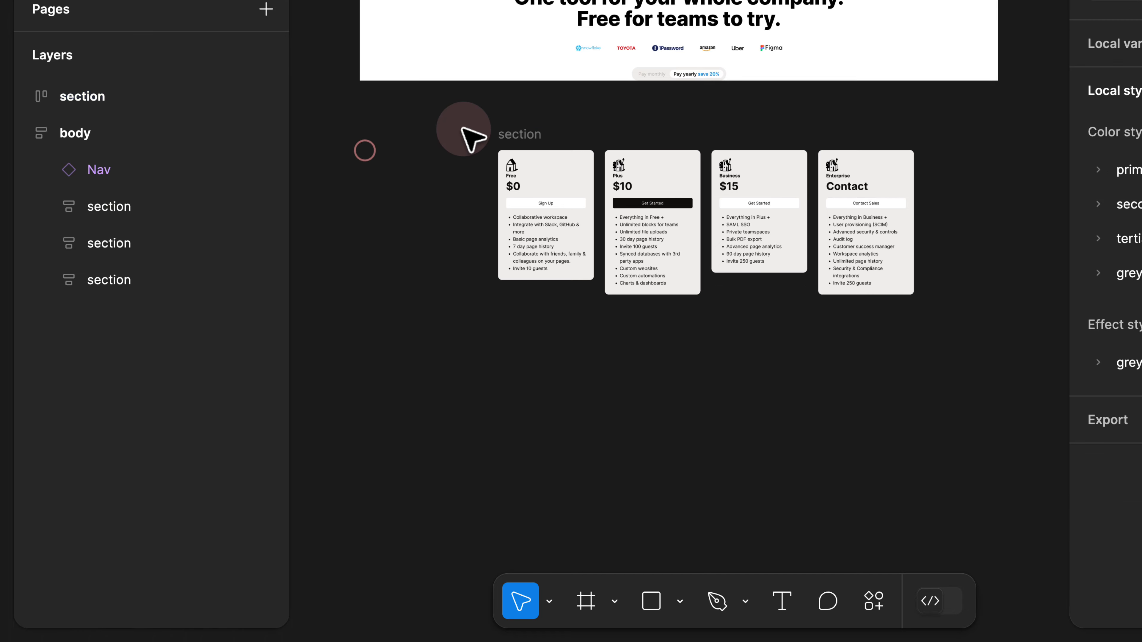
Move the cards section into the body frame as its last item and make its width fill the container.
{"action": "left_click_drag", "start_coordinate": [504, 134], "coordinate": [580, 139]}
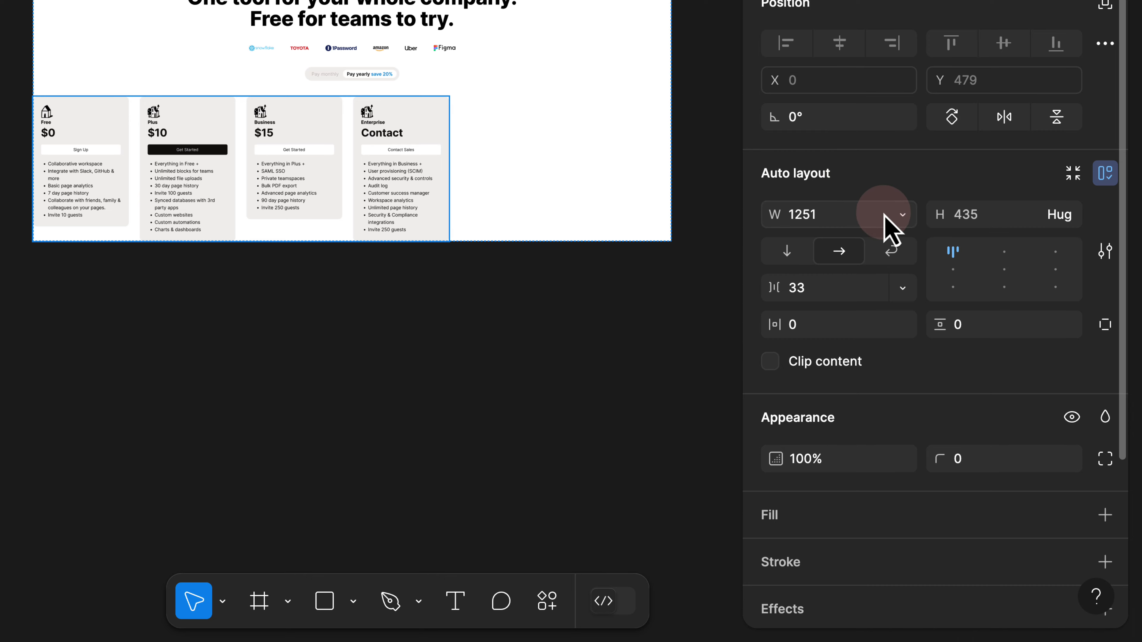
{"action": "left_click", "coordinate": [901, 216]}
{"action": "left_click", "coordinate": [904, 243]}
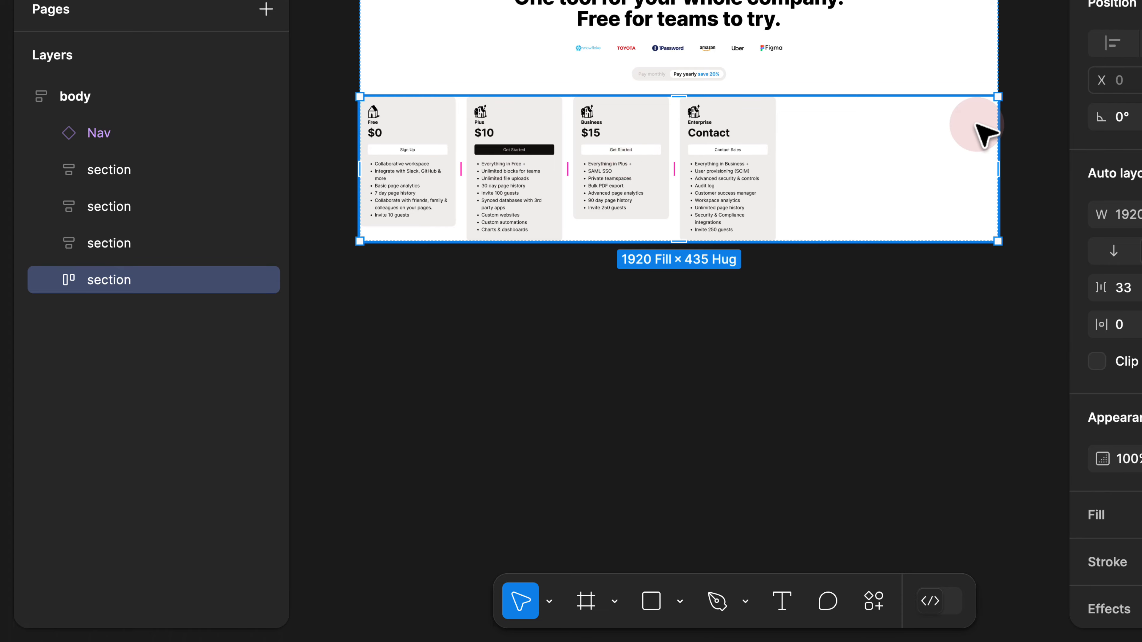
Narrow the body frame to a width of about 1729.
{"action": "key", "text": "Escape"}
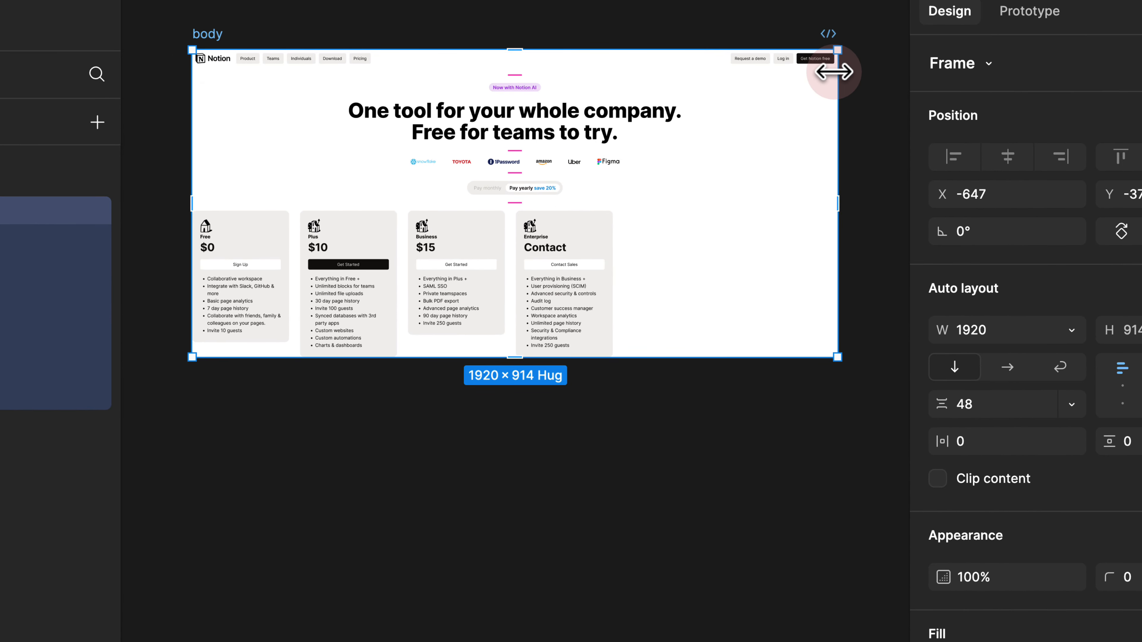
{"action": "left_click_drag", "start_coordinate": [834, 72], "coordinate": [782, 90]}
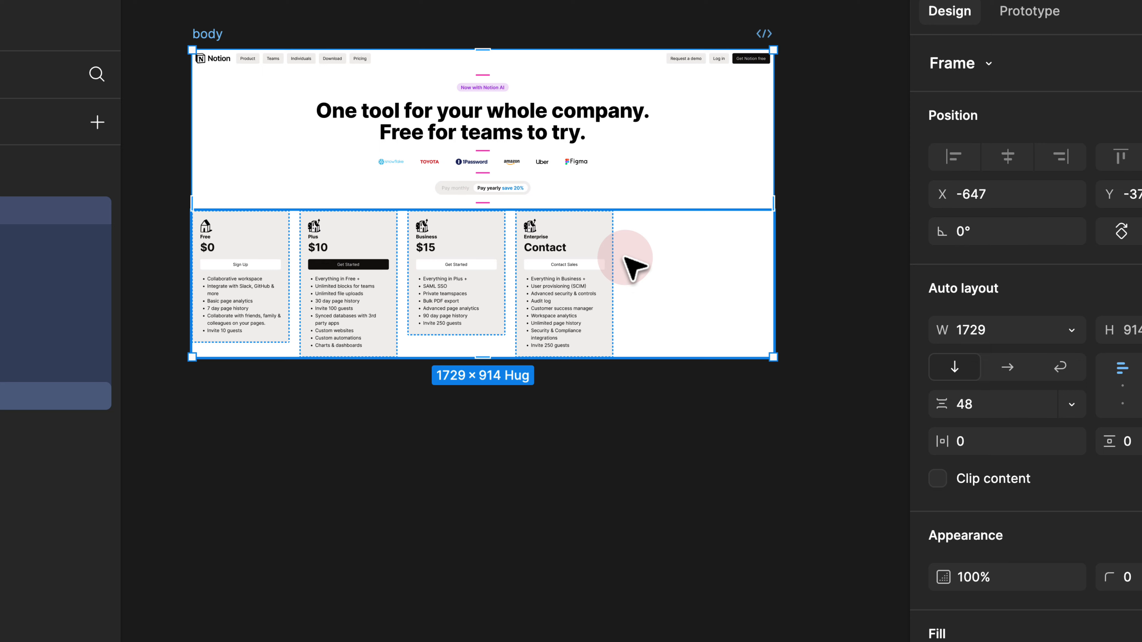
{"action": "key", "text": "Escape"}
Switch the cards section's auto layout to wrap with top-left alignment.
{"action": "left_click", "coordinate": [650, 292]}
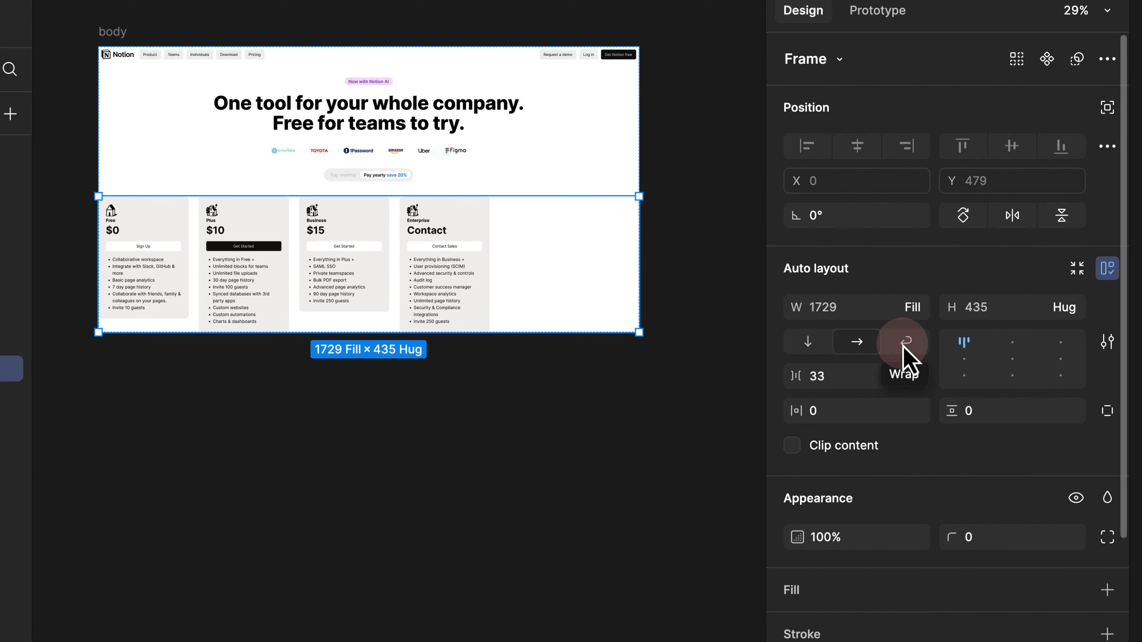
{"action": "left_click", "coordinate": [904, 344]}
{"action": "left_click", "coordinate": [965, 346]}
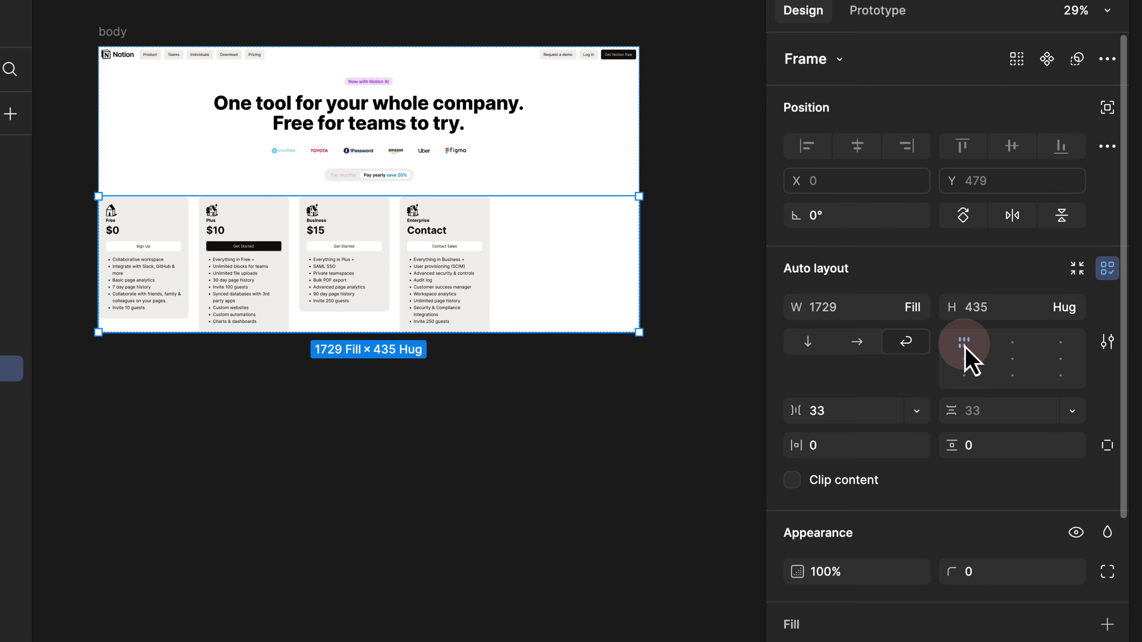
Narrow the body frame to a width of about 1672.
{"action": "left_click", "coordinate": [114, 31]}
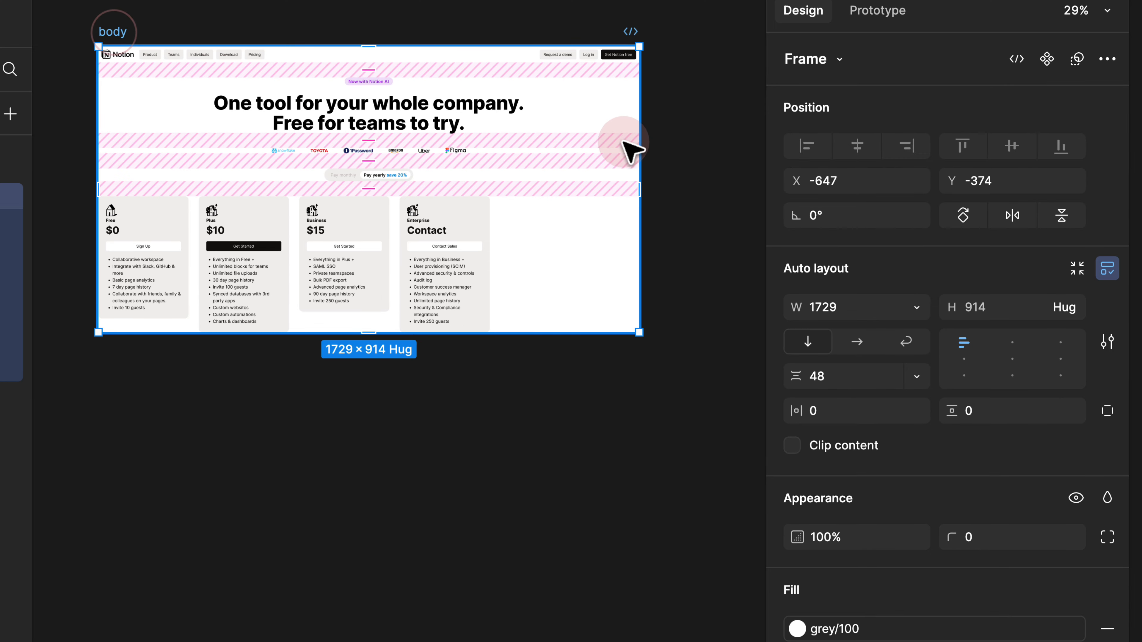
{"action": "mouse_move", "coordinate": [624, 142]}
{"action": "left_mouse_down"}
{"action": "mouse_move", "coordinate": [300, 151]}
{"action": "mouse_move", "coordinate": [622, 144]}
{"action": "left_mouse_up"}
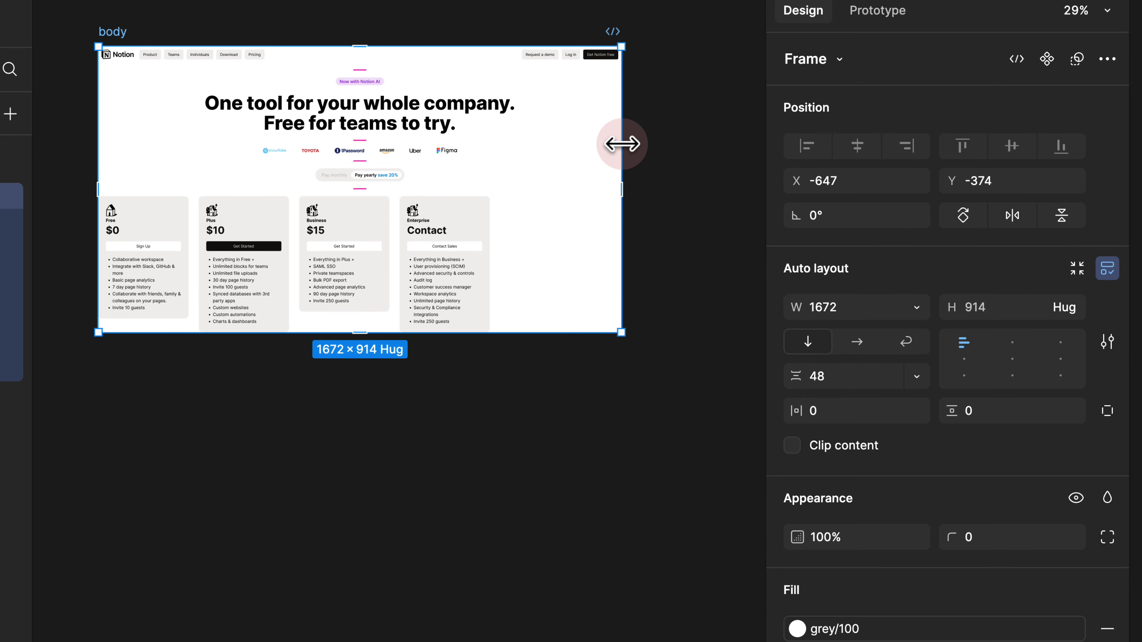
{"action": "left_click", "coordinate": [198, 375]}
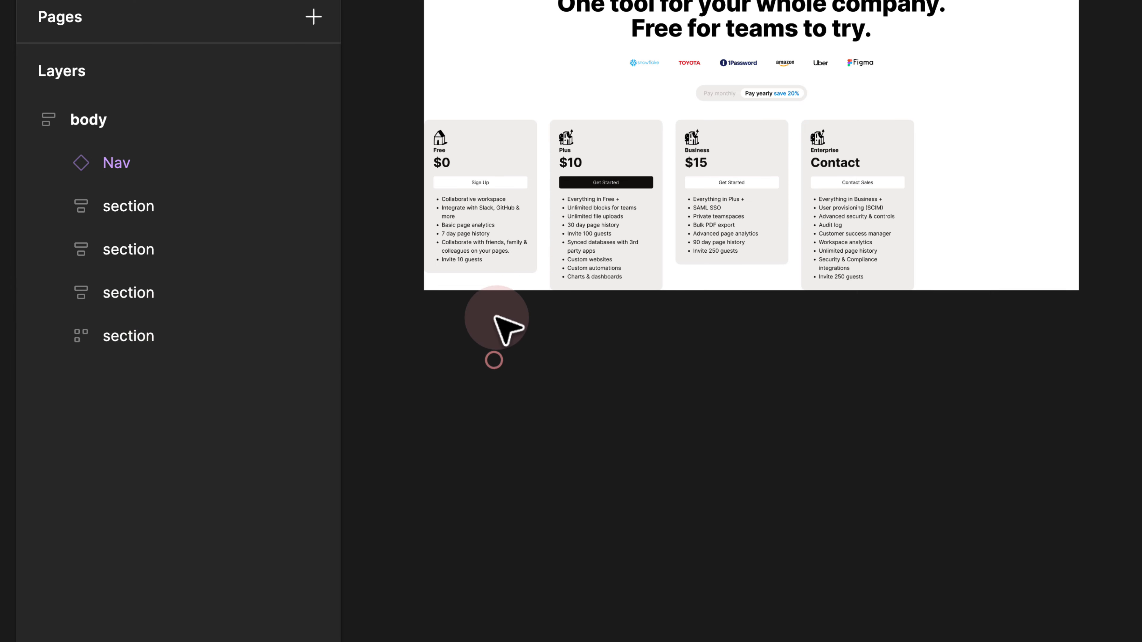
Select all four cards inside the last section and make their height fill the container.
{"action": "scroll", "coordinate": [490, 311], "scroll_direction": "up", "scroll_amount": 3}
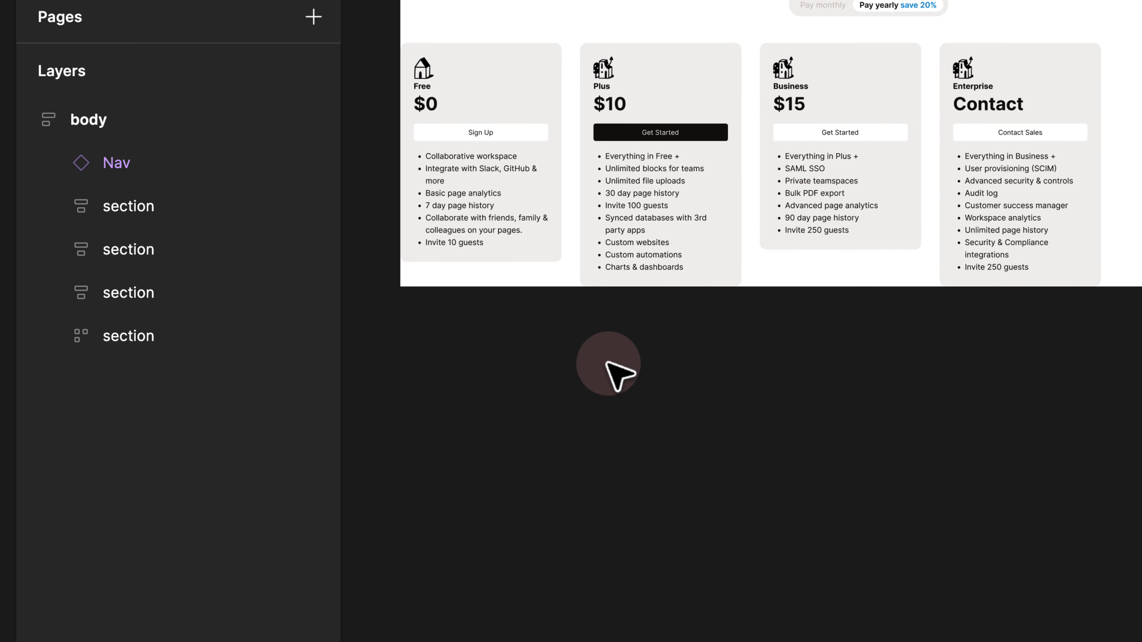
{"action": "left_click", "coordinate": [122, 342]}
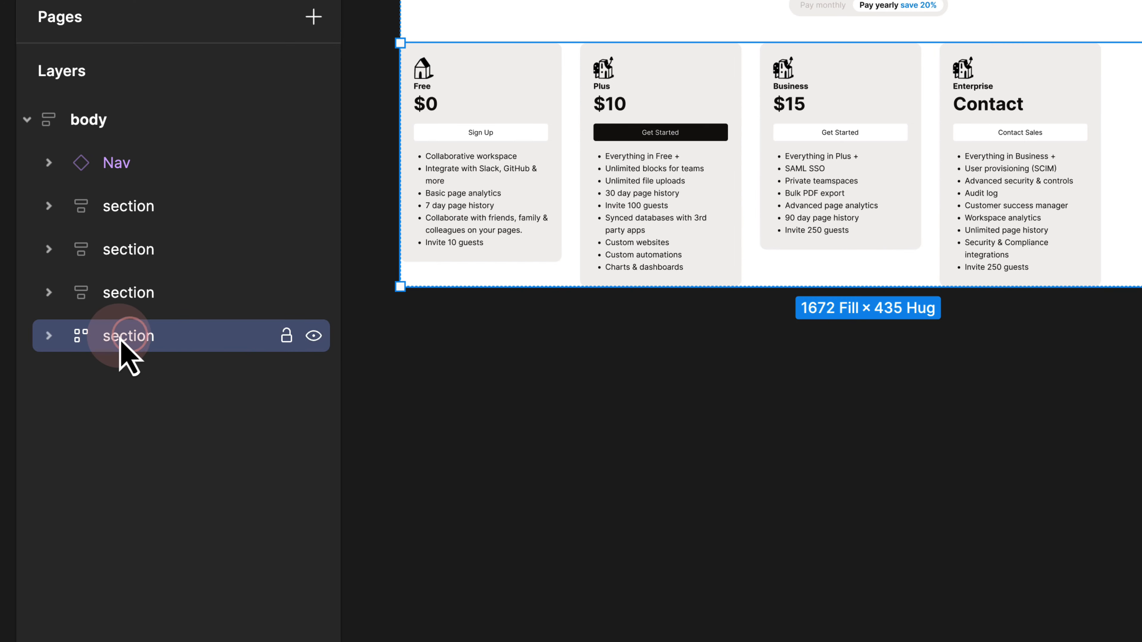
{"action": "left_click", "coordinate": [49, 335]}
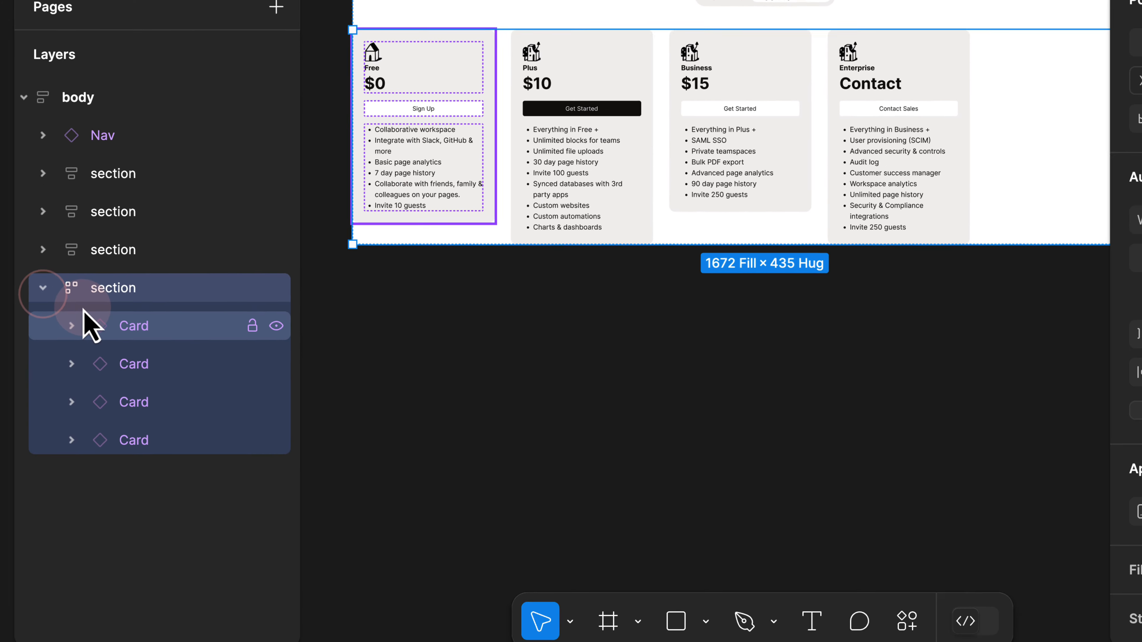
{"action": "key", "text": "Return"}
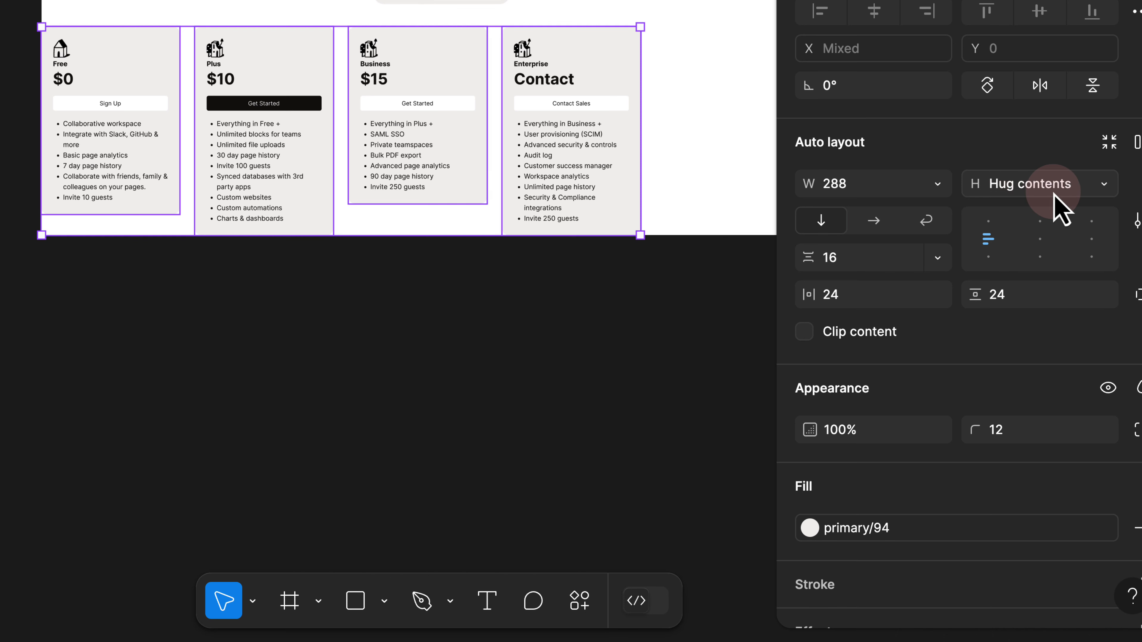
{"action": "left_click", "coordinate": [1103, 188]}
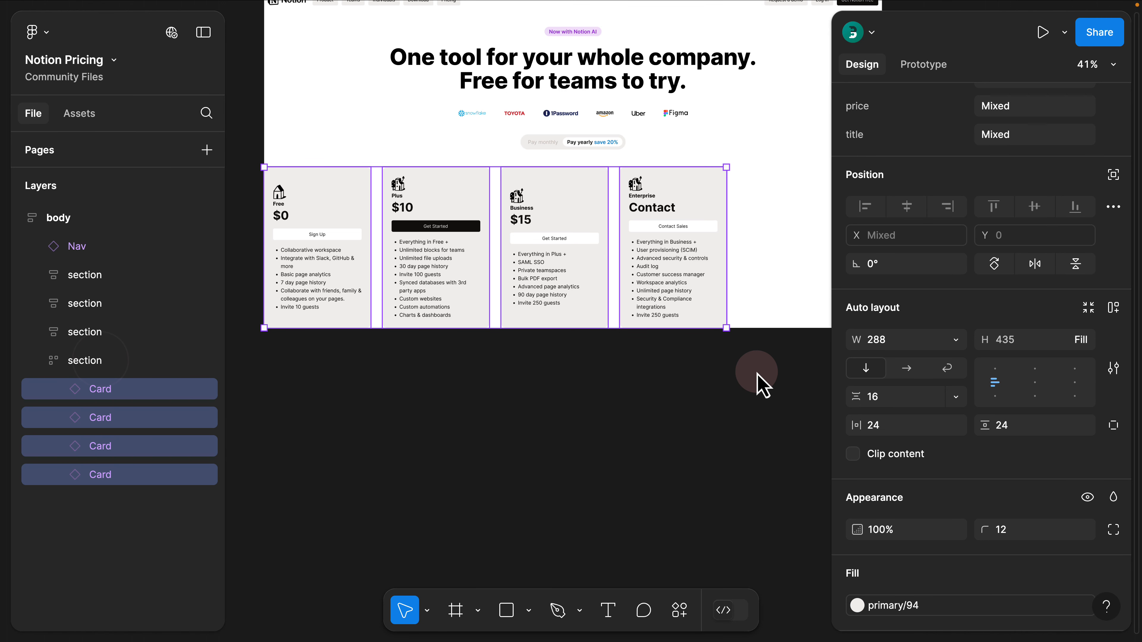
{"action": "left_click", "coordinate": [1070, 348]}
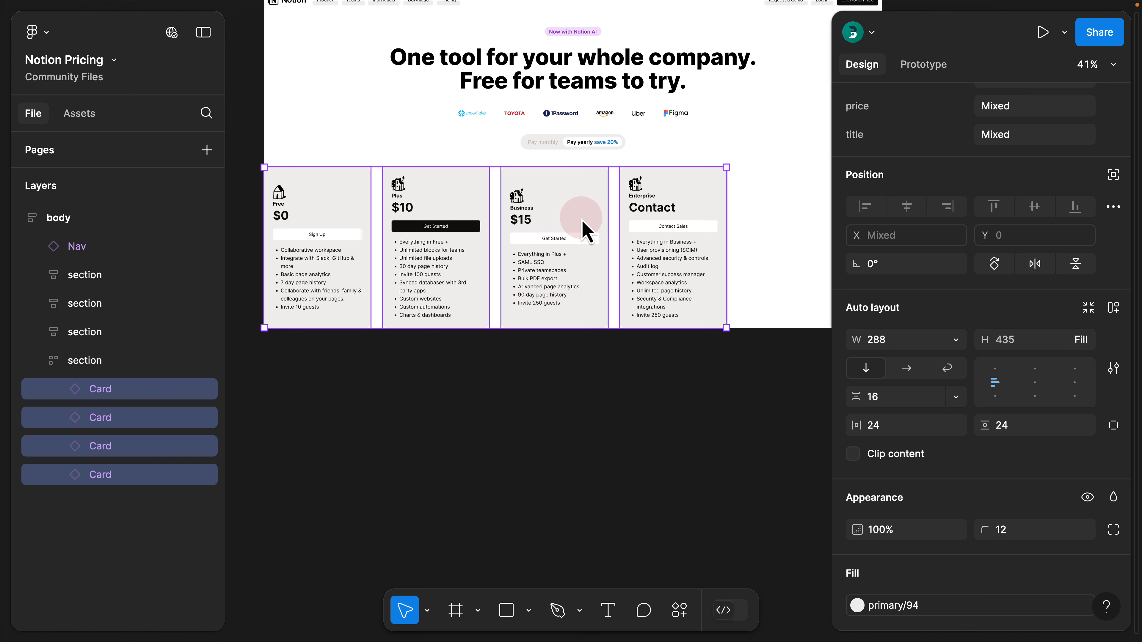
Go from the Free card to its main Card component, align that component's content top left and return to the instance.
{"action": "left_click", "coordinate": [499, 378]}
{"action": "scroll", "coordinate": [517, 222], "scroll_direction": "up", "scroll_amount": 3}
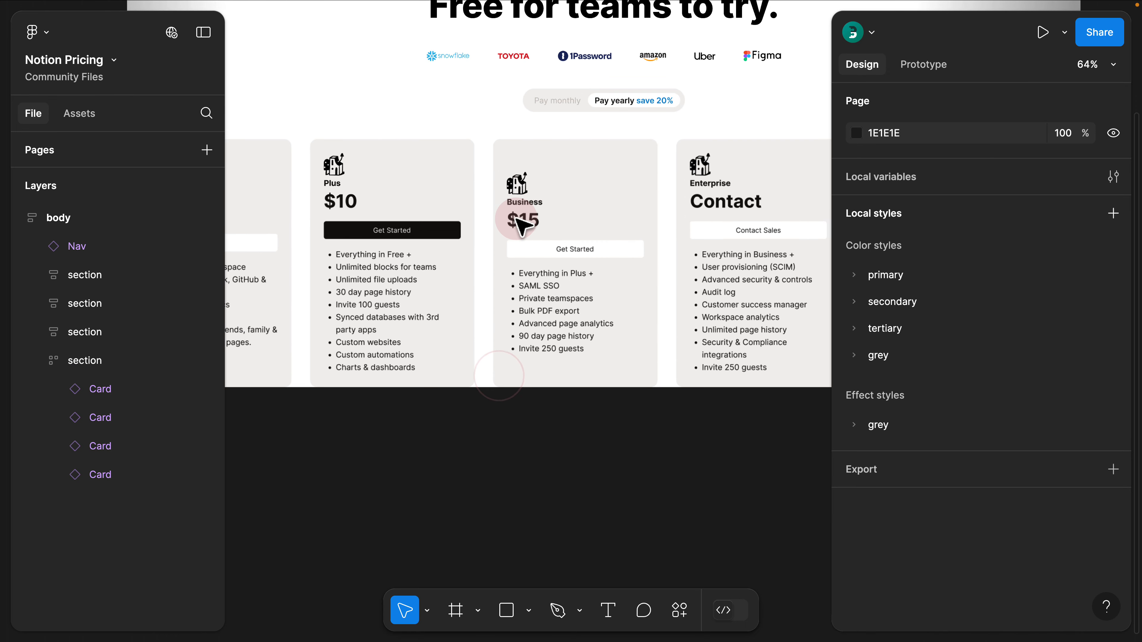
{"action": "scroll", "coordinate": [666, 181], "scroll_direction": "up", "scroll_amount": 2}
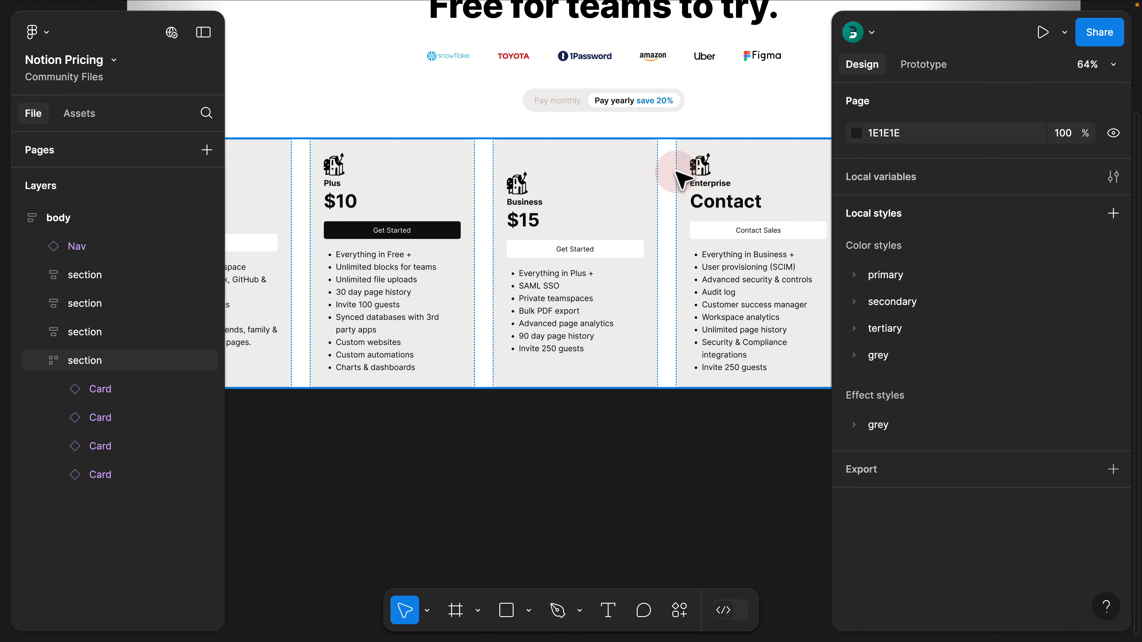
{"action": "scroll", "coordinate": [459, 203], "scroll_direction": "left", "scroll_amount": 5}
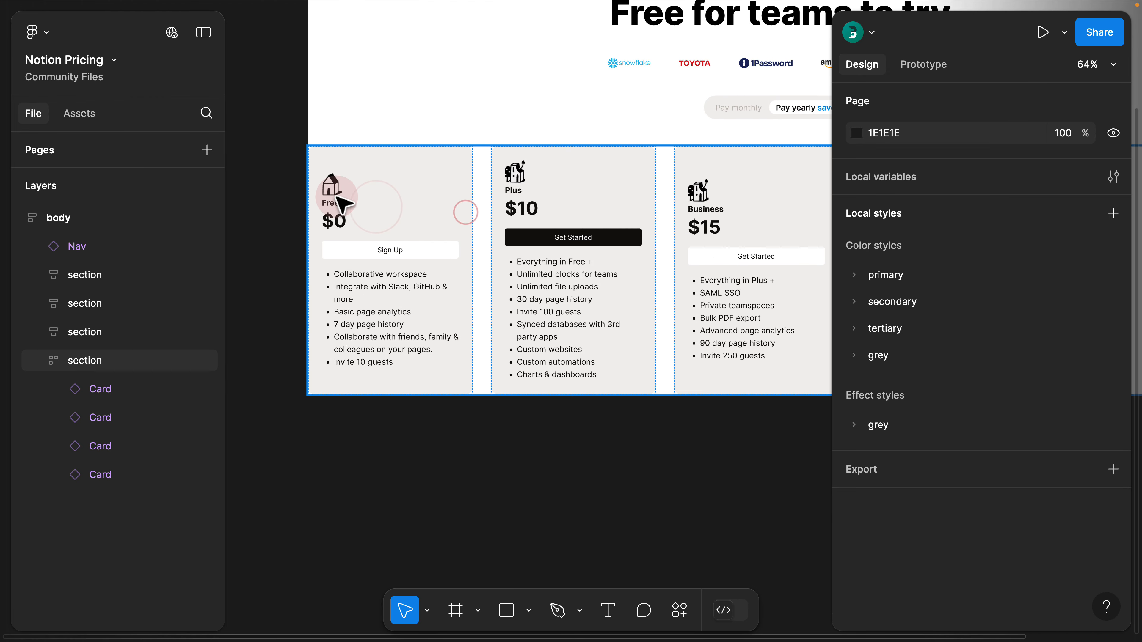
{"action": "left_click", "coordinate": [412, 173]}
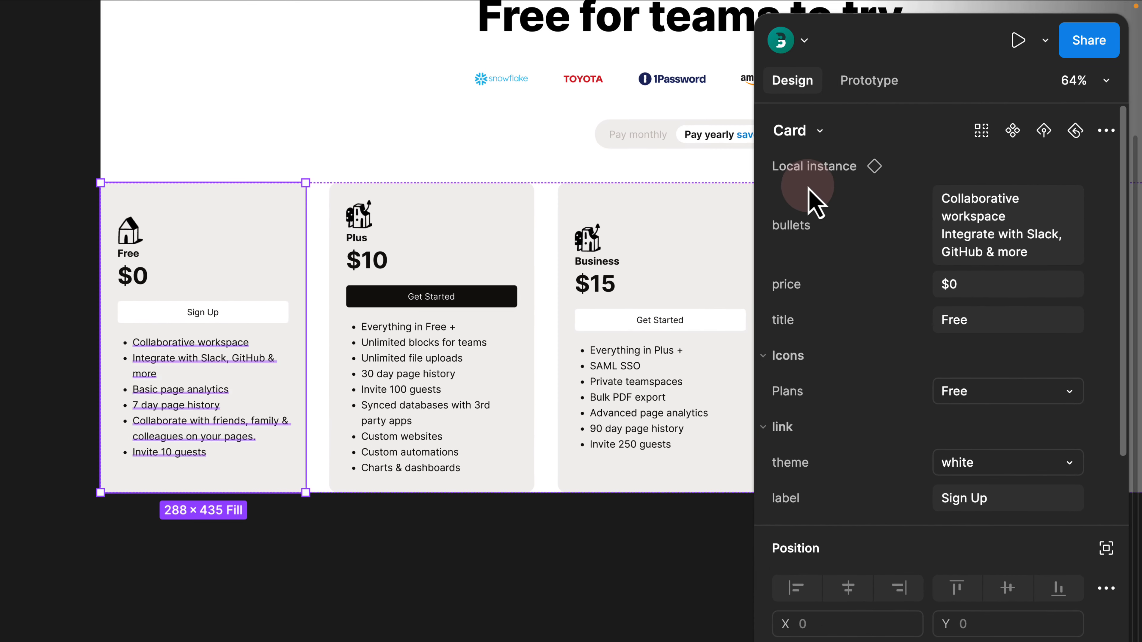
{"action": "left_click", "coordinate": [818, 166]}
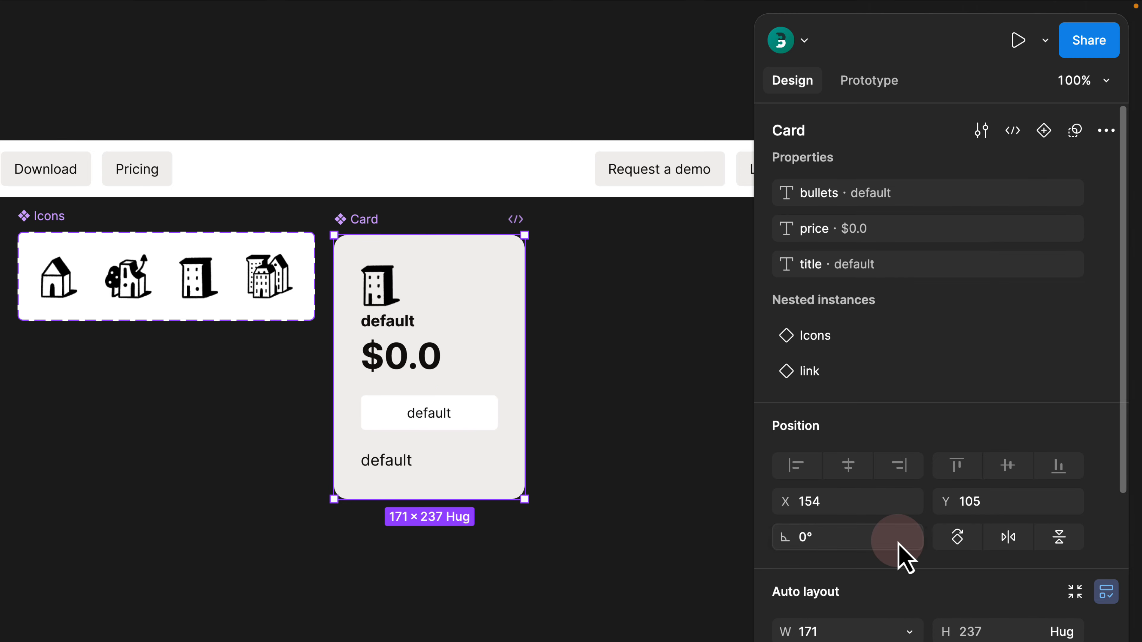
{"action": "scroll", "coordinate": [898, 544], "scroll_direction": "down", "scroll_amount": 3}
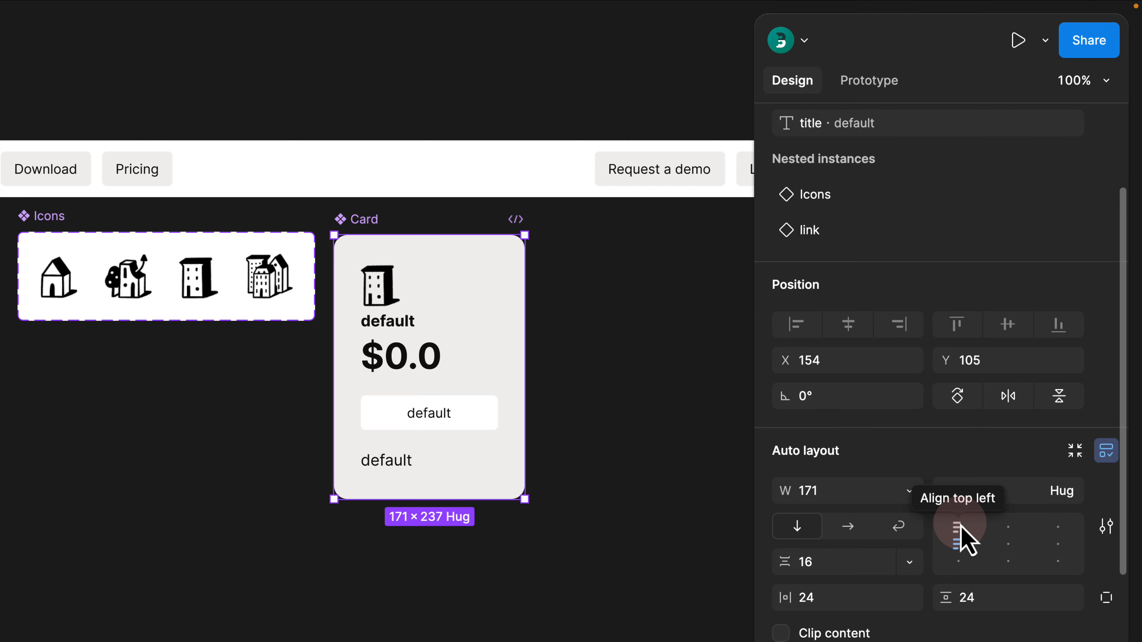
{"action": "left_click", "coordinate": [960, 525]}
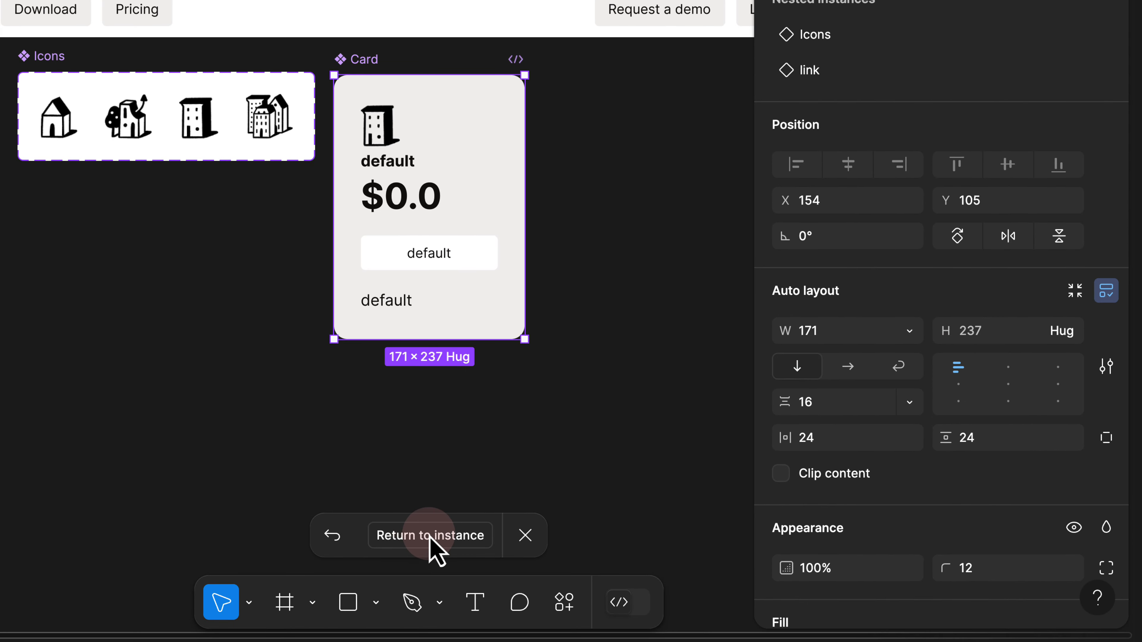
{"action": "left_click", "coordinate": [430, 536]}
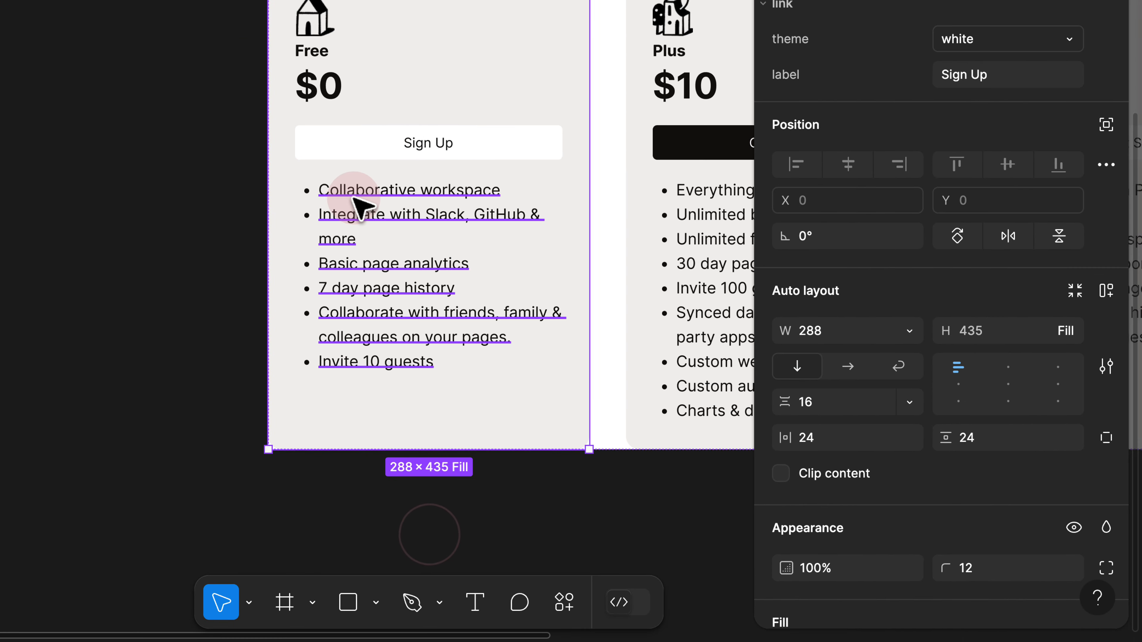
Narrow the body frame to a width of about 551 to test how the plan cards wrap.
{"action": "scroll", "coordinate": [359, 205], "scroll_direction": "down", "scroll_amount": 3}
{"action": "left_click_drag", "start_coordinate": [282, 175], "coordinate": [251, 174]}
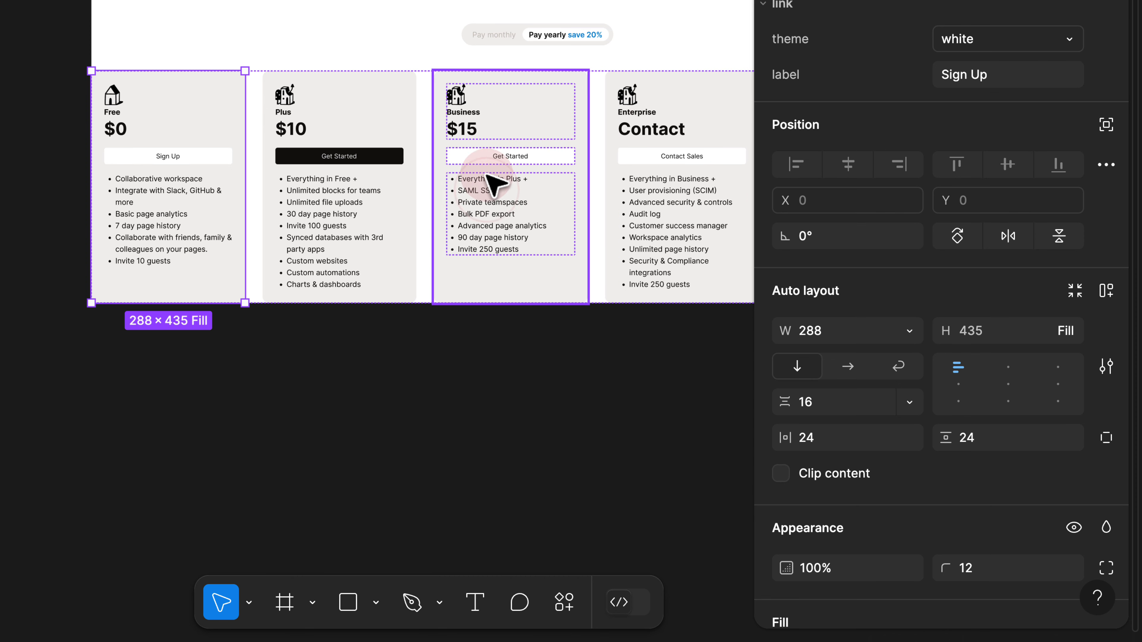
{"action": "left_click_drag", "start_coordinate": [462, 183], "coordinate": [398, 174]}
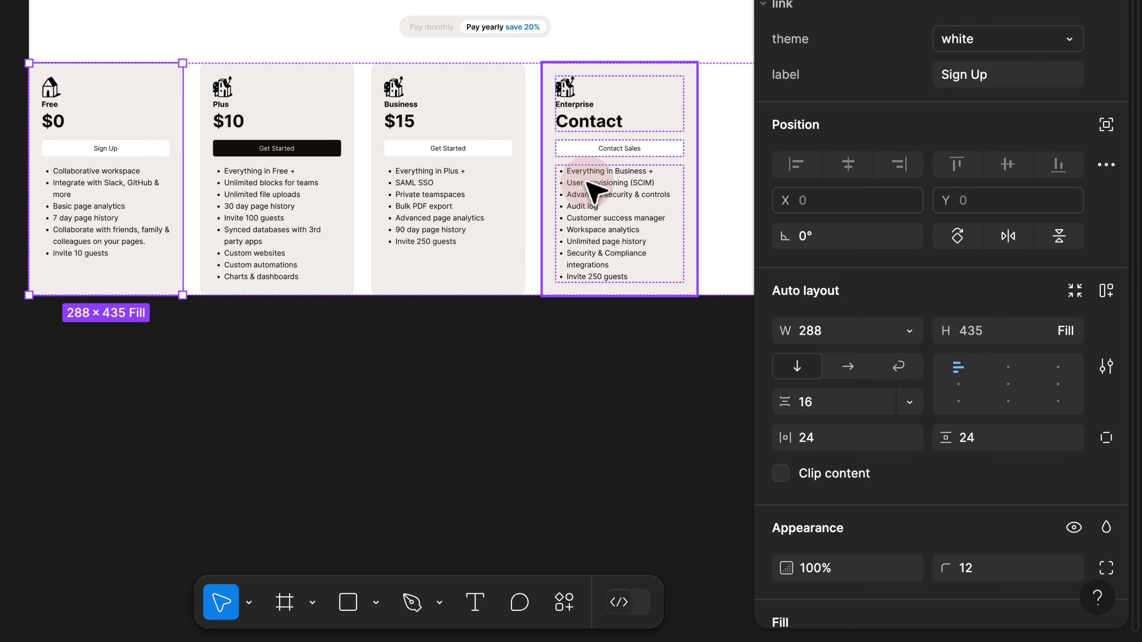
{"action": "left_click", "coordinate": [268, 325]}
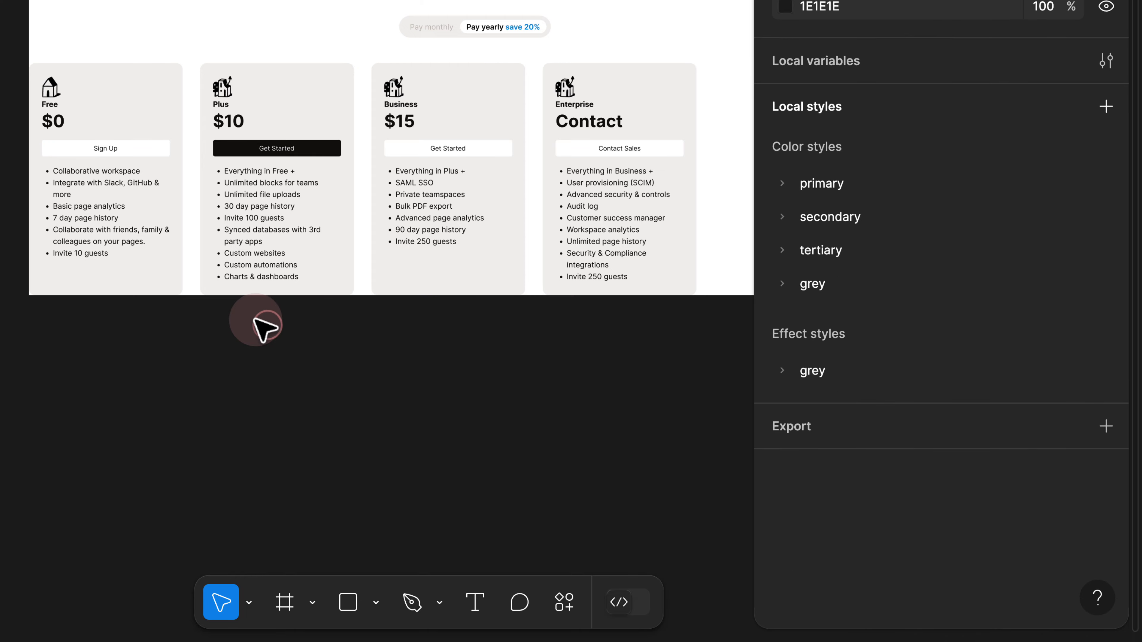
{"action": "scroll", "coordinate": [255, 324], "scroll_direction": "down", "scroll_amount": 3}
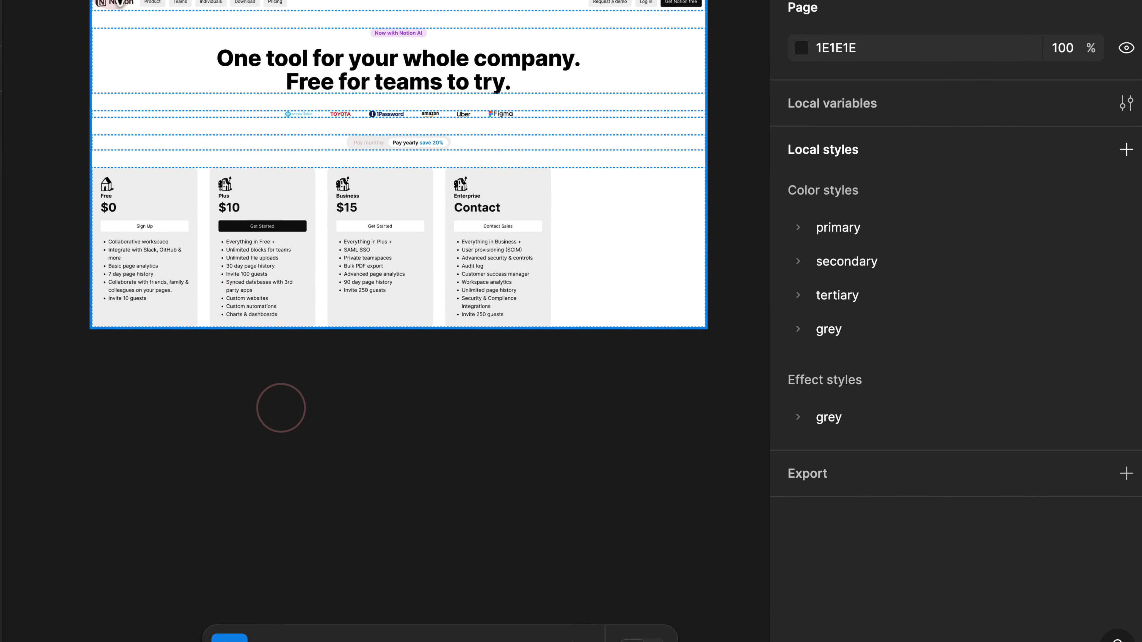
{"action": "left_click", "coordinate": [659, 32]}
{"action": "left_click_drag", "start_coordinate": [691, 19], "coordinate": [655, 16]}
{"action": "left_click_drag", "start_coordinate": [699, 137], "coordinate": [314, 180]}
Make the cards section's height fill the body container.
{"action": "left_click", "coordinate": [173, 342]}
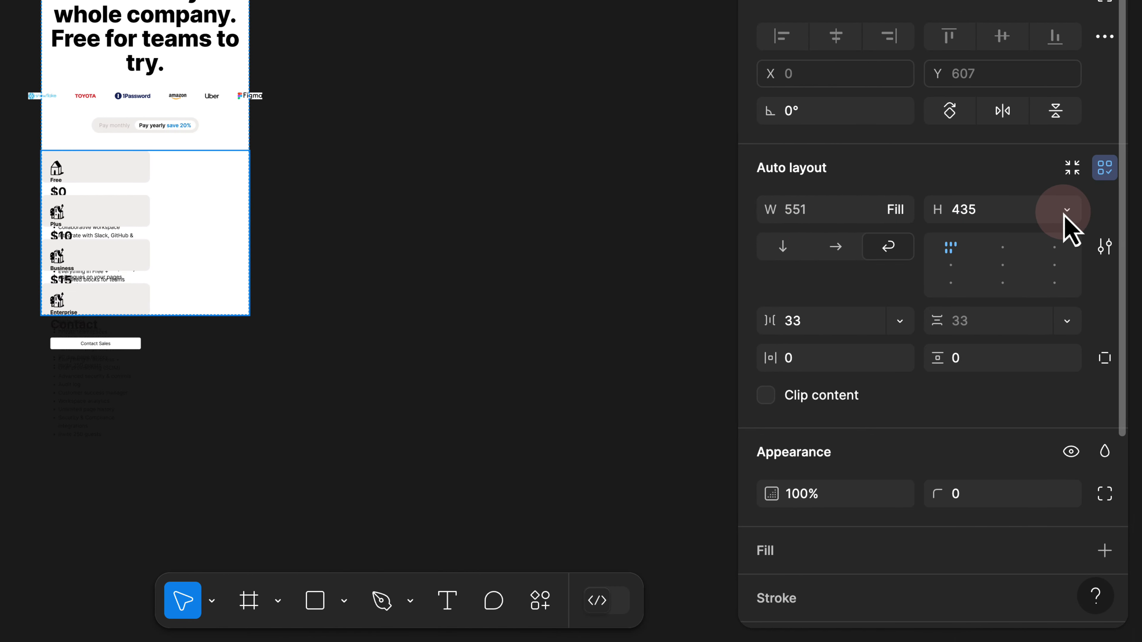
{"action": "left_click", "coordinate": [1065, 211]}
{"action": "left_click", "coordinate": [1062, 216]}
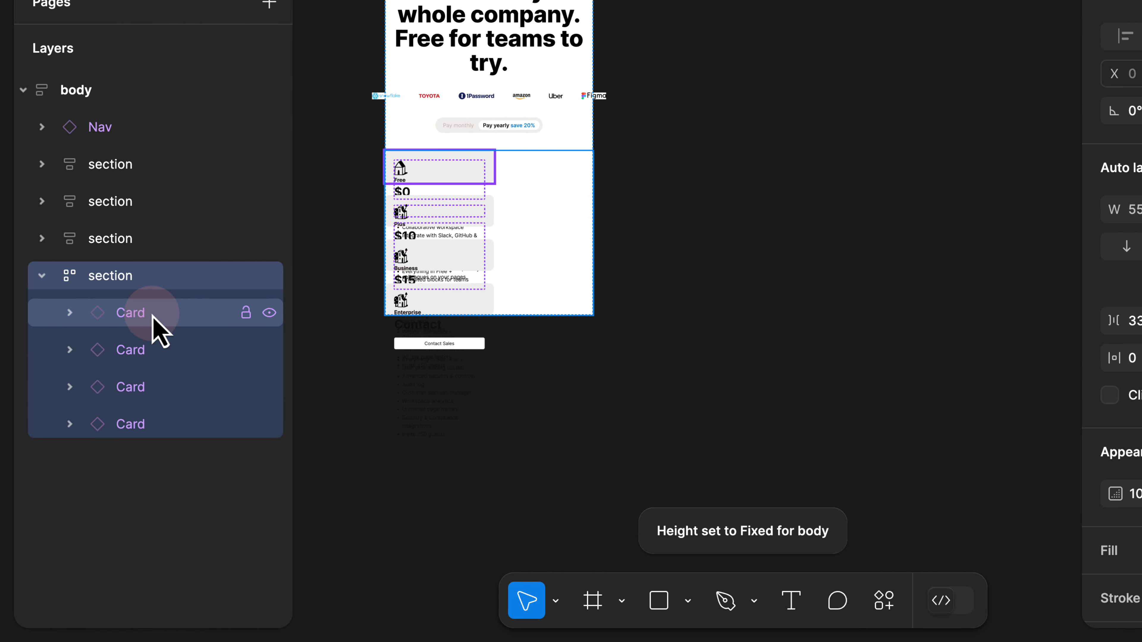
Go through the cards, their section and the body frame to check the body's height sizing options.
{"action": "left_click", "coordinate": [152, 313]}
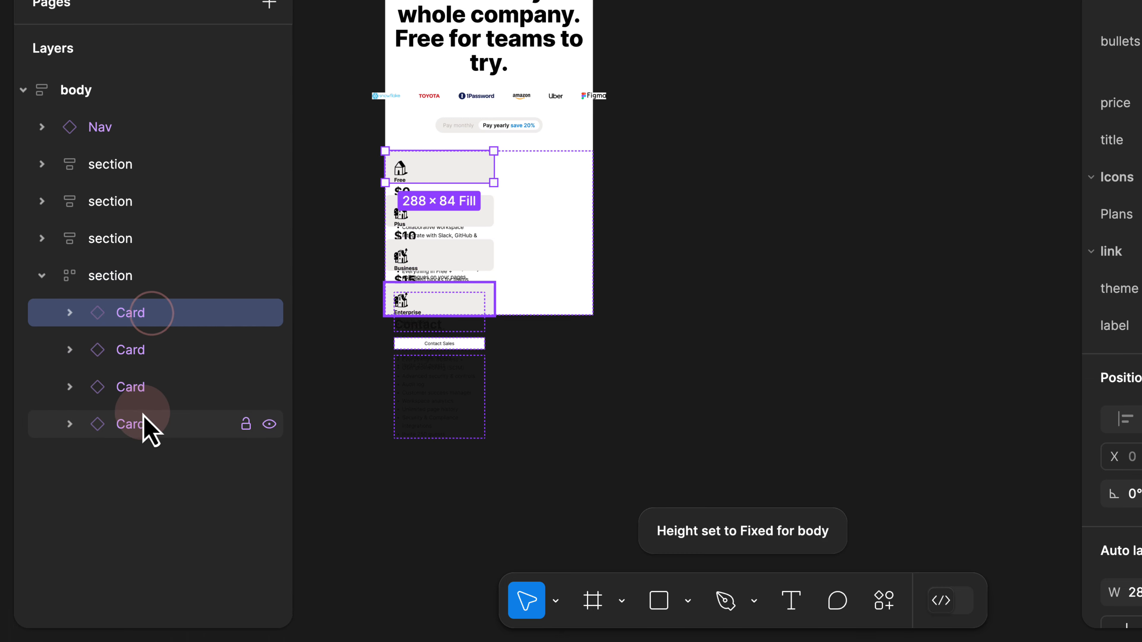
{"action": "left_click", "coordinate": [145, 424], "text": "shift"}
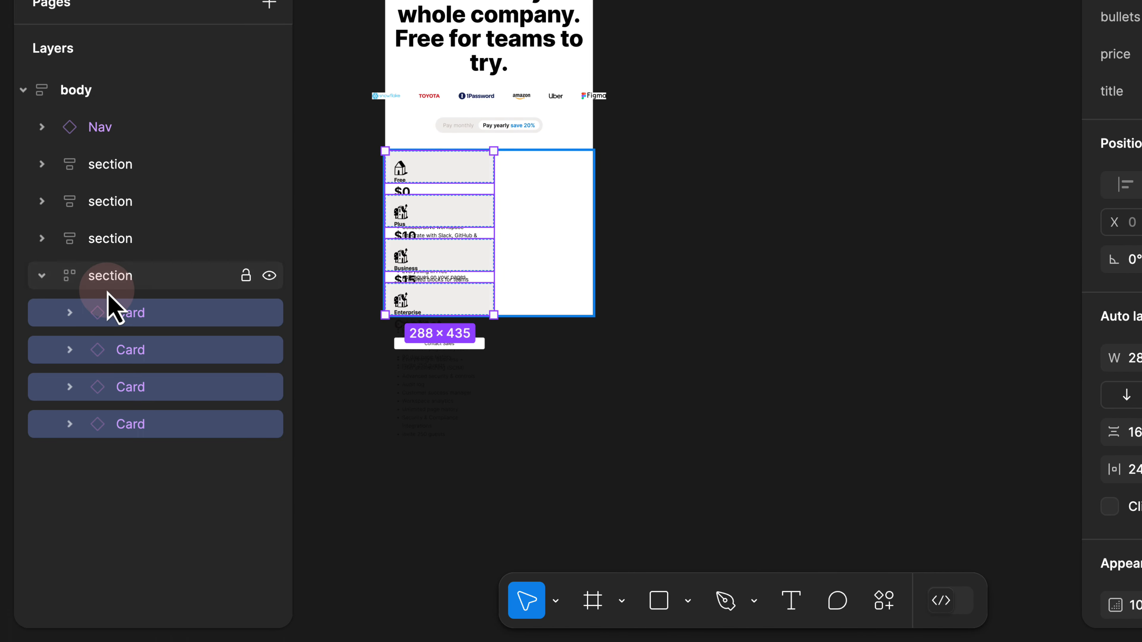
{"action": "left_click", "coordinate": [107, 287]}
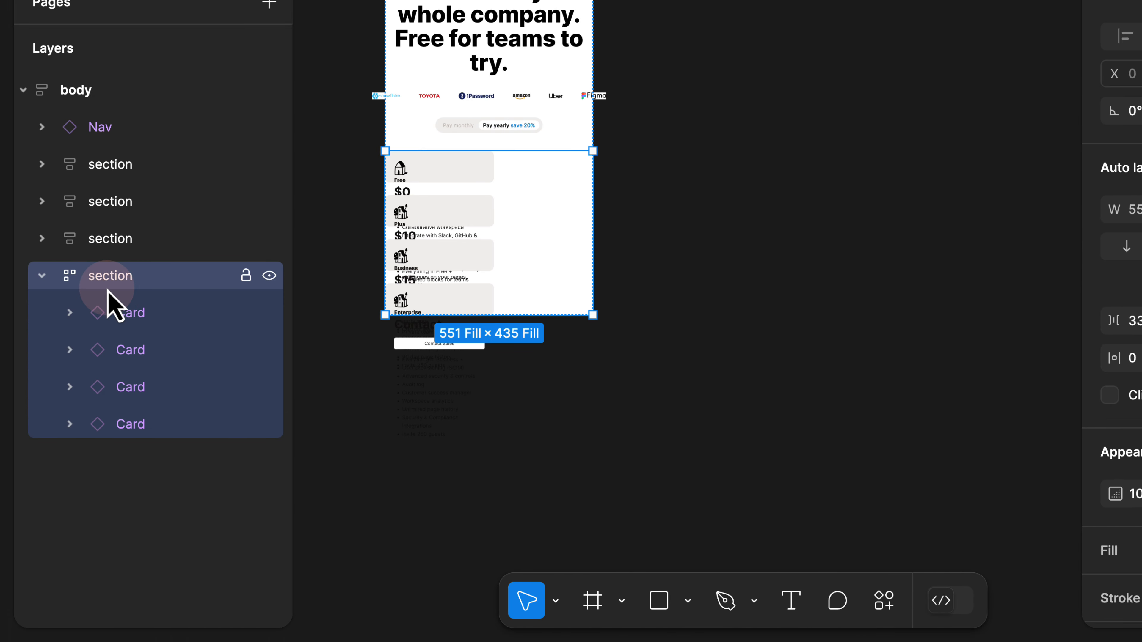
{"action": "left_click", "coordinate": [68, 92]}
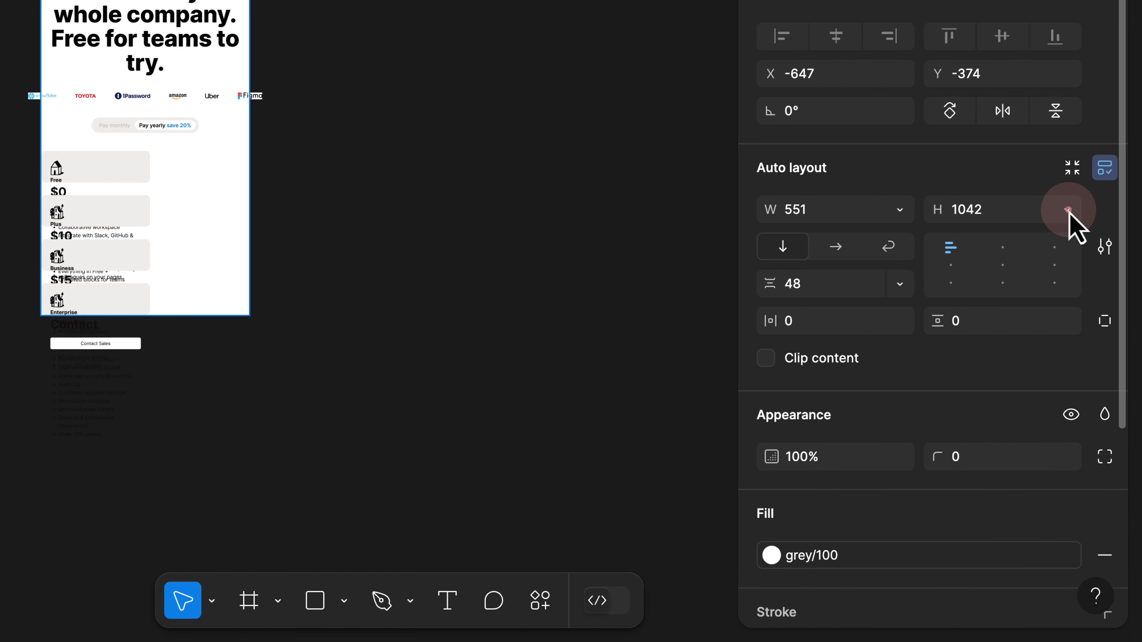
{"action": "left_click", "coordinate": [1069, 210]}
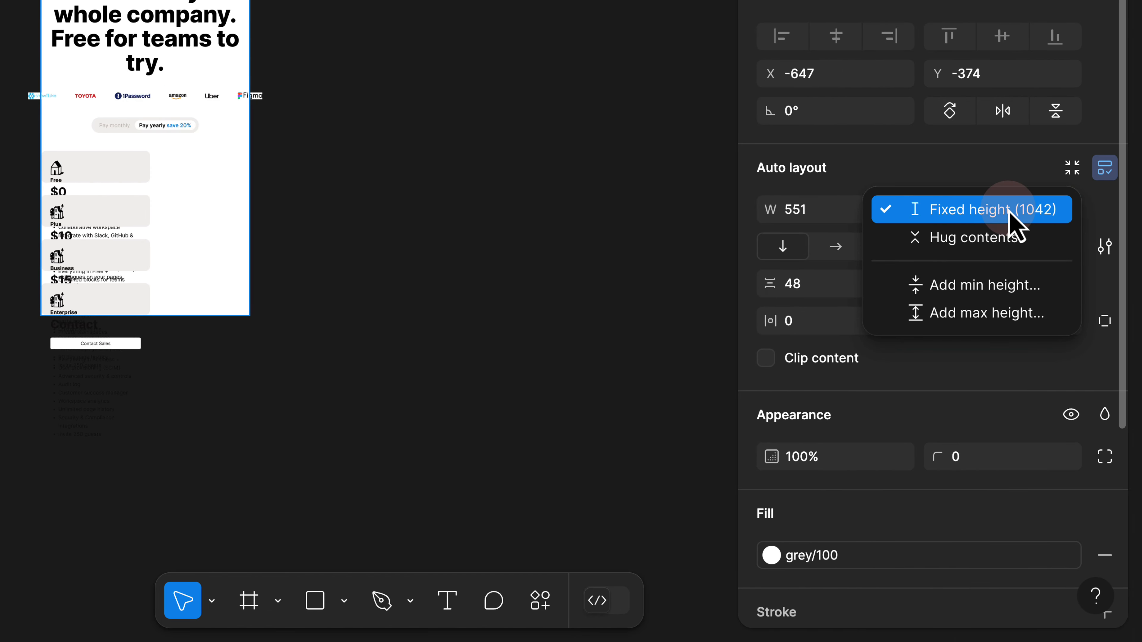
{"action": "left_click", "coordinate": [459, 100]}
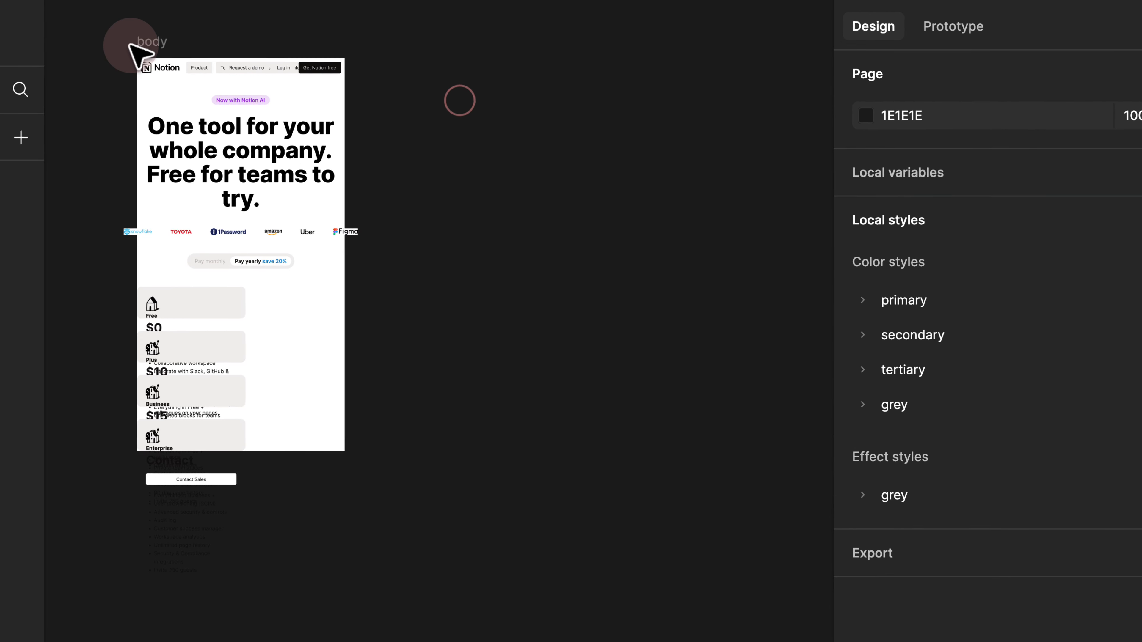
Stretch the body frame to a height of about 1722, and resize it to about 1687 × 1022.
{"action": "left_click", "coordinate": [158, 43]}
{"action": "left_click_drag", "start_coordinate": [316, 451], "coordinate": [314, 641]}
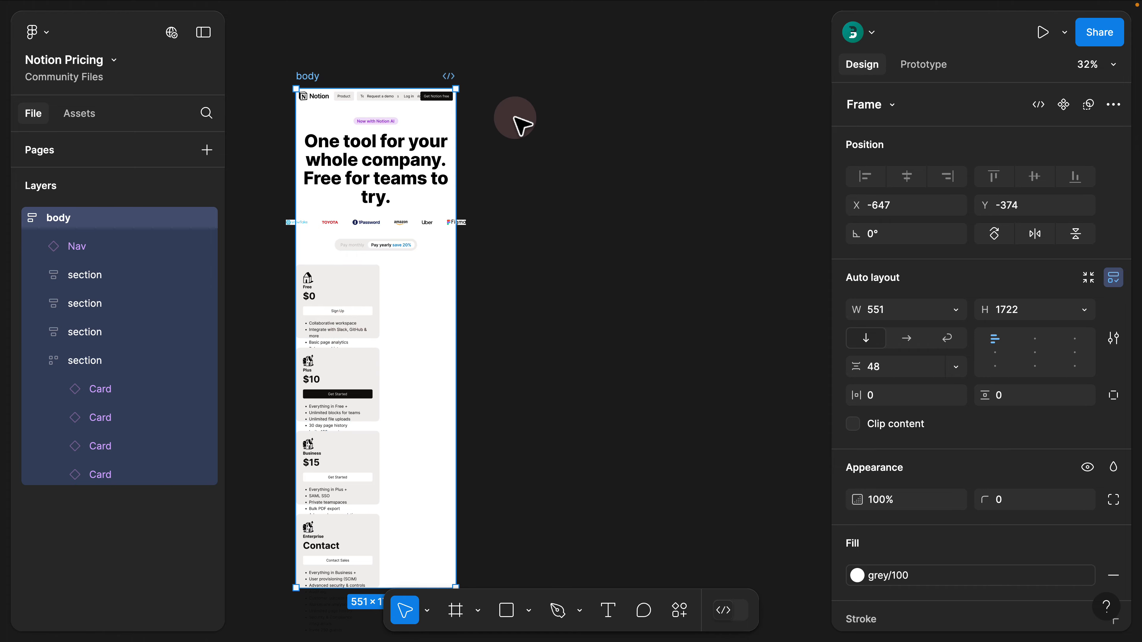
{"action": "left_click_drag", "start_coordinate": [476, 574], "coordinate": [786, 386]}
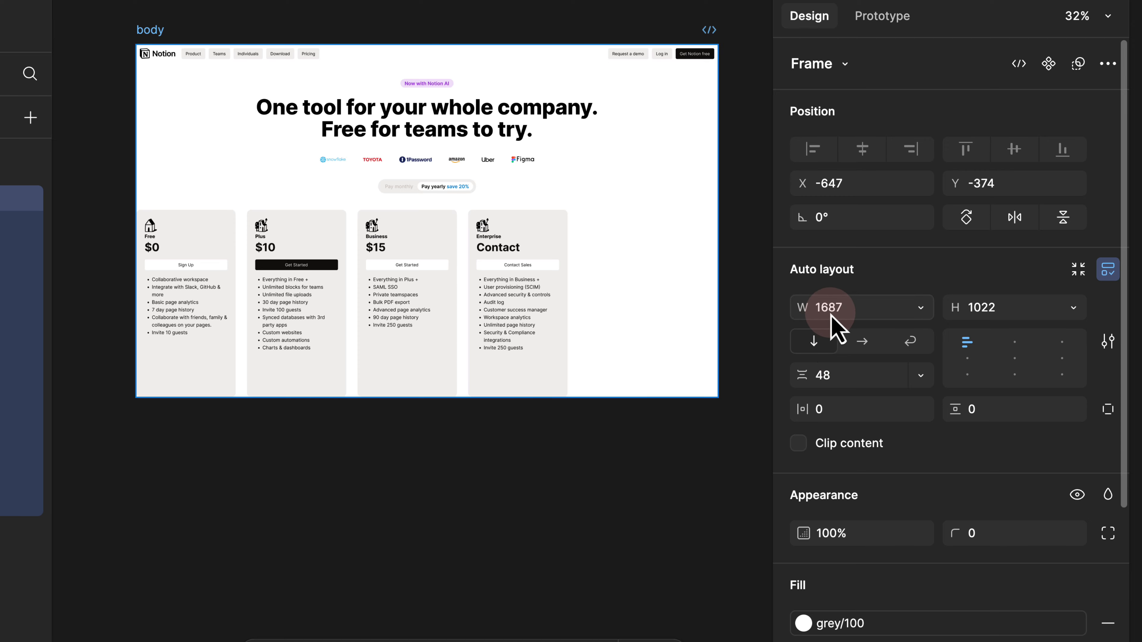
Test the wrapping cards with the body frame at about 1002 × 1402 and at about 1786 × 1066.
{"action": "left_click_drag", "start_coordinate": [718, 351], "coordinate": [484, 345]}
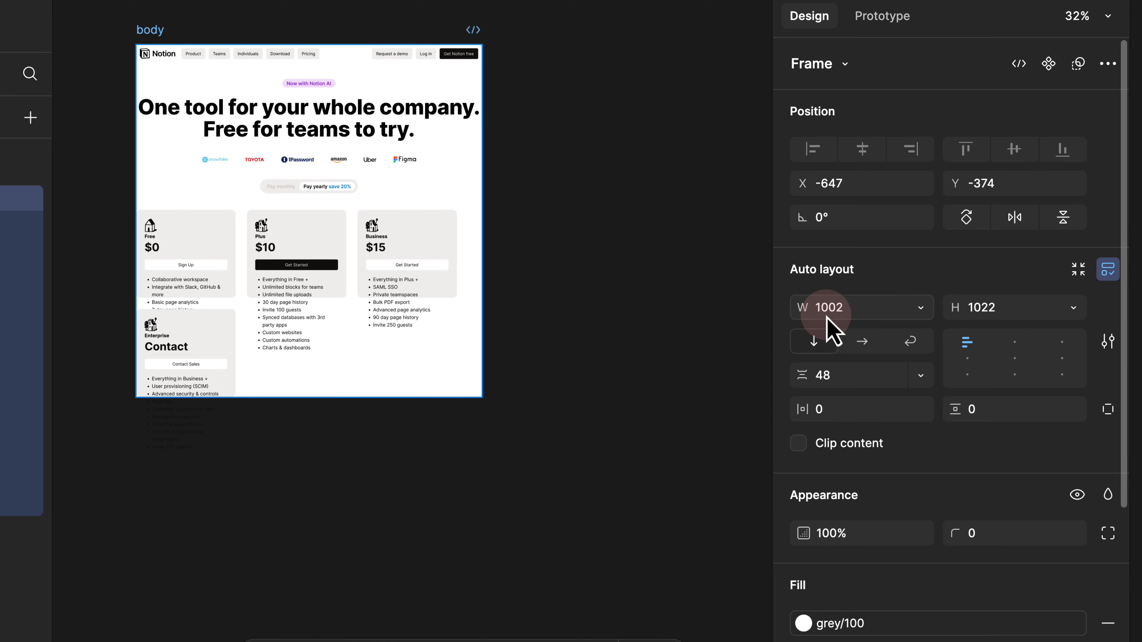
{"action": "left_click_drag", "start_coordinate": [446, 397], "coordinate": [450, 540]}
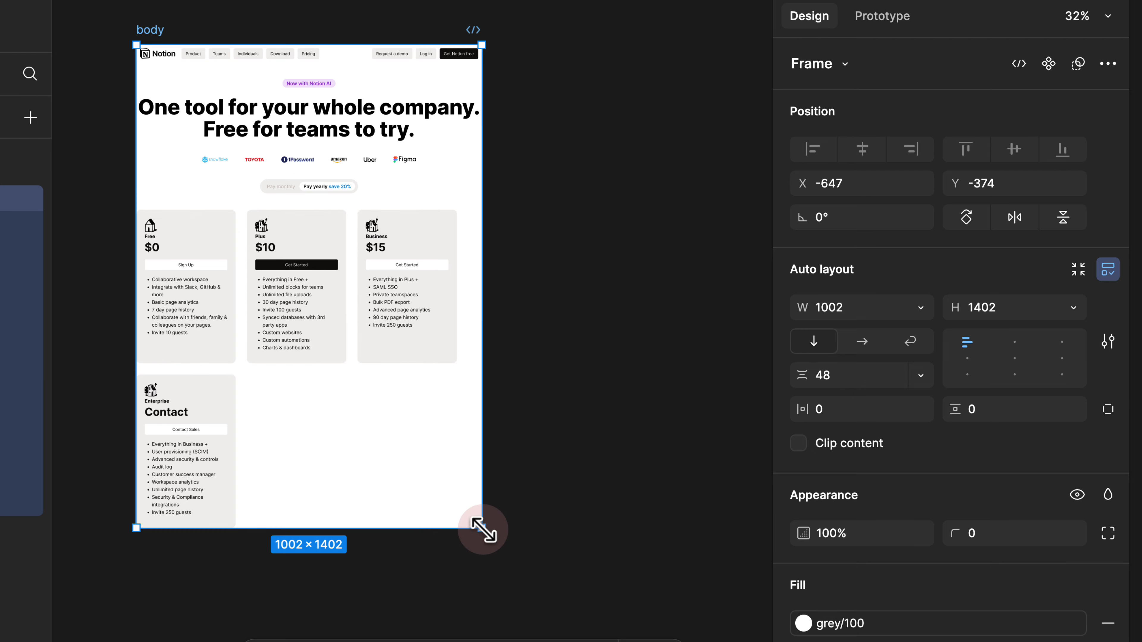
{"action": "left_click_drag", "start_coordinate": [480, 529], "coordinate": [744, 413]}
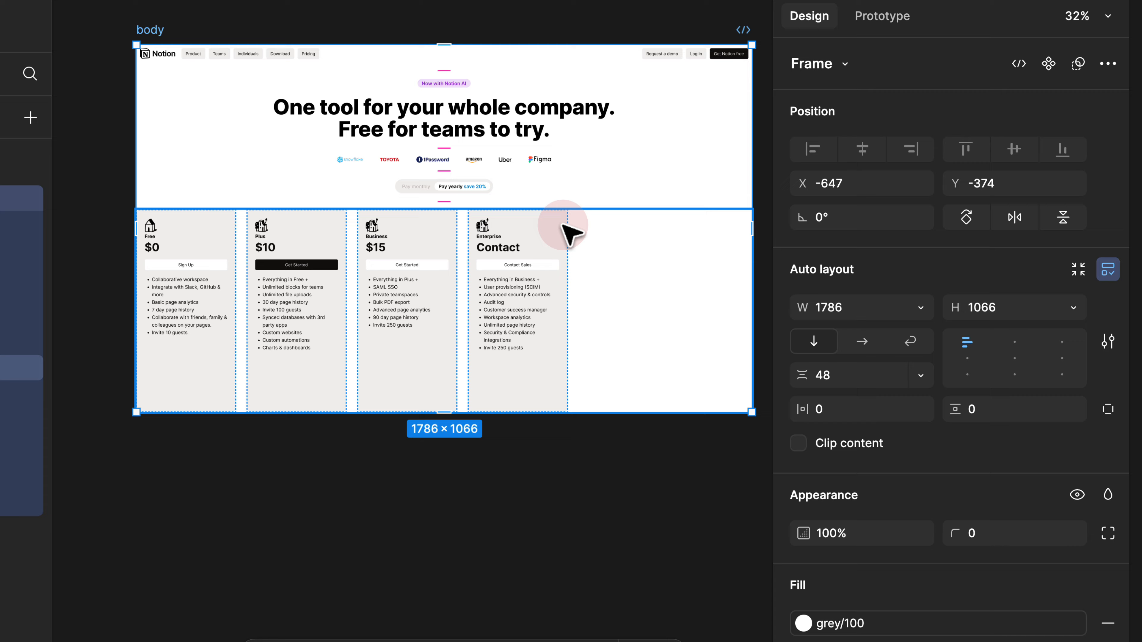
Give the cards section a horizontal padding of 96 and align its content top center.
{"action": "left_click", "coordinate": [102, 368]}
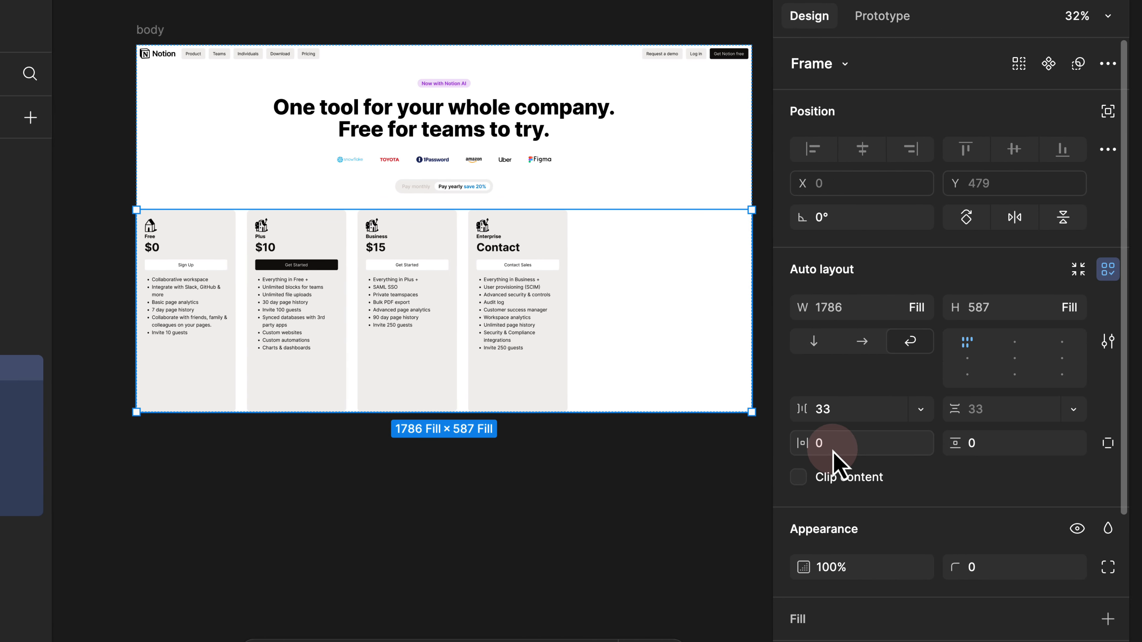
{"action": "left_click", "coordinate": [830, 446]}
{"action": "type", "text": "96"}
{"action": "key", "text": "Return"}
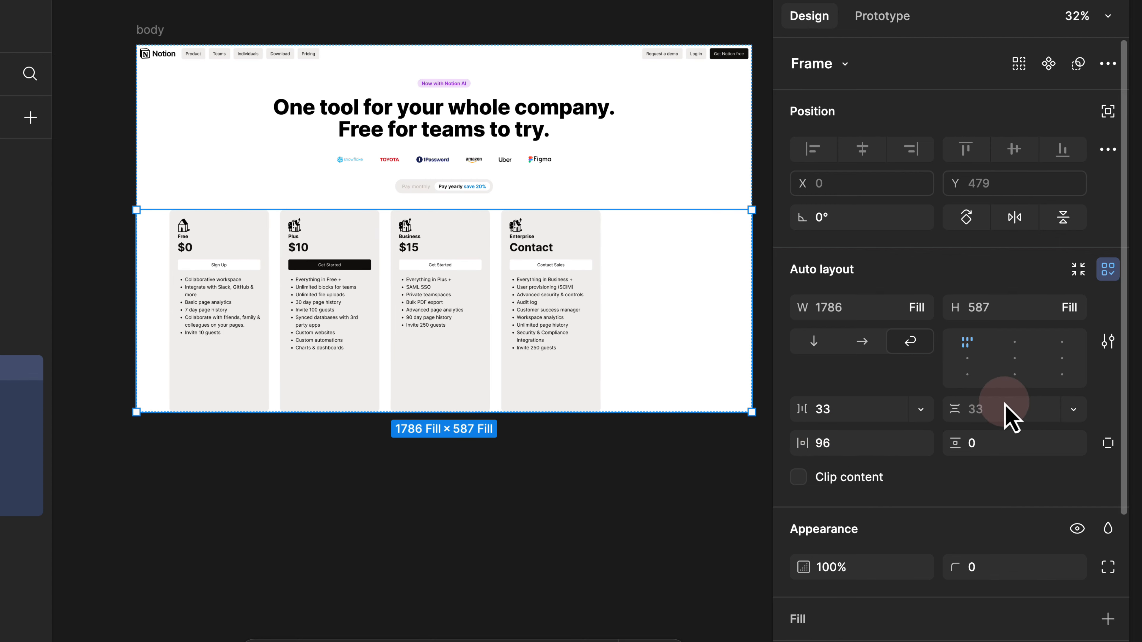
{"action": "left_click", "coordinate": [1017, 347]}
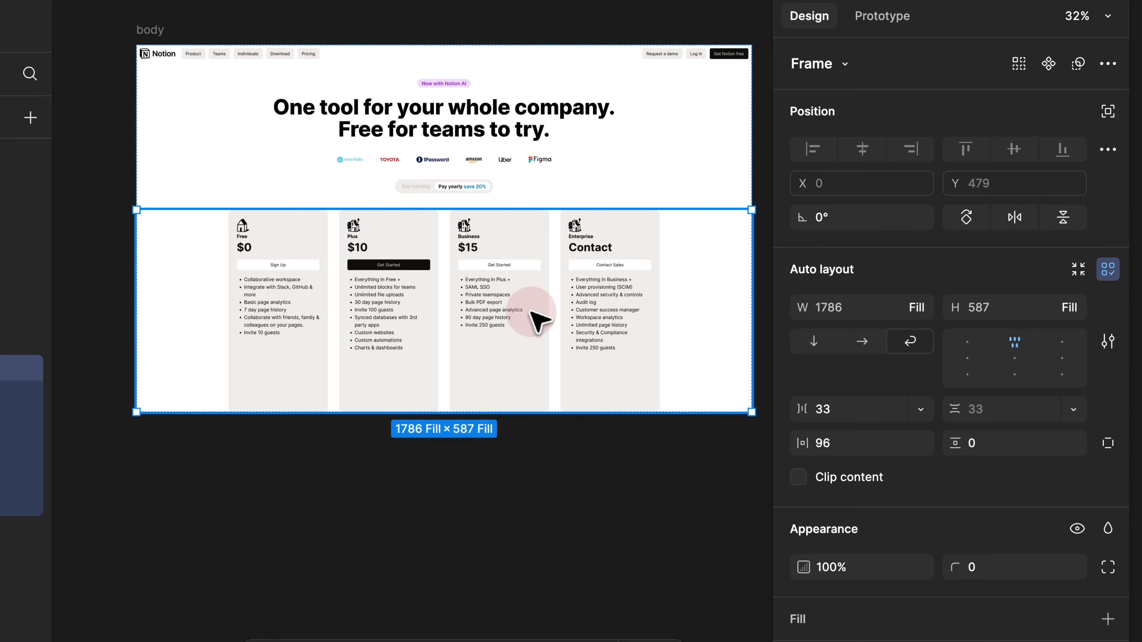
Resize the body frame to about 1195 × 1380 to test the centered wrapping of the cards.
{"action": "left_click", "coordinate": [282, 303]}
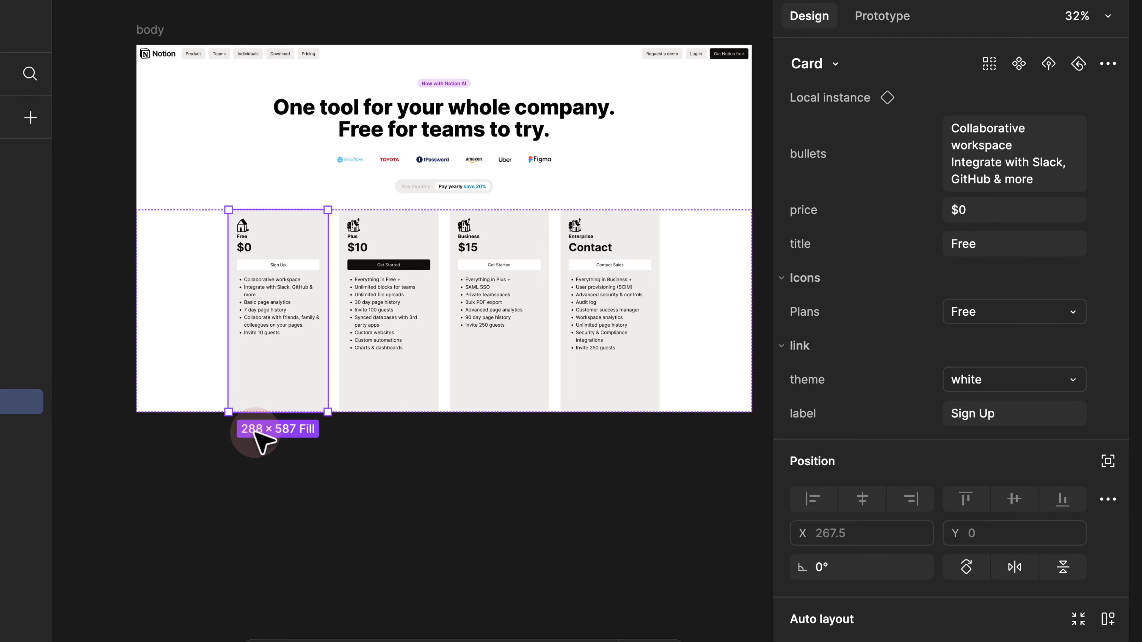
{"action": "left_click", "coordinate": [160, 6]}
{"action": "left_click", "coordinate": [145, 28]}
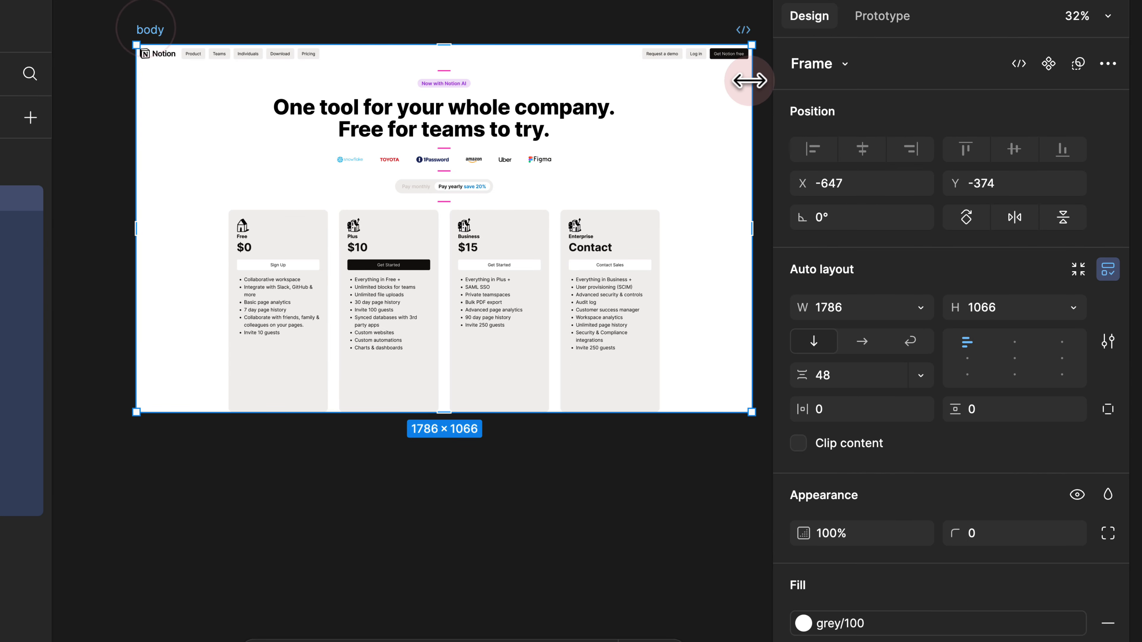
{"action": "left_click_drag", "start_coordinate": [749, 81], "coordinate": [541, 96]}
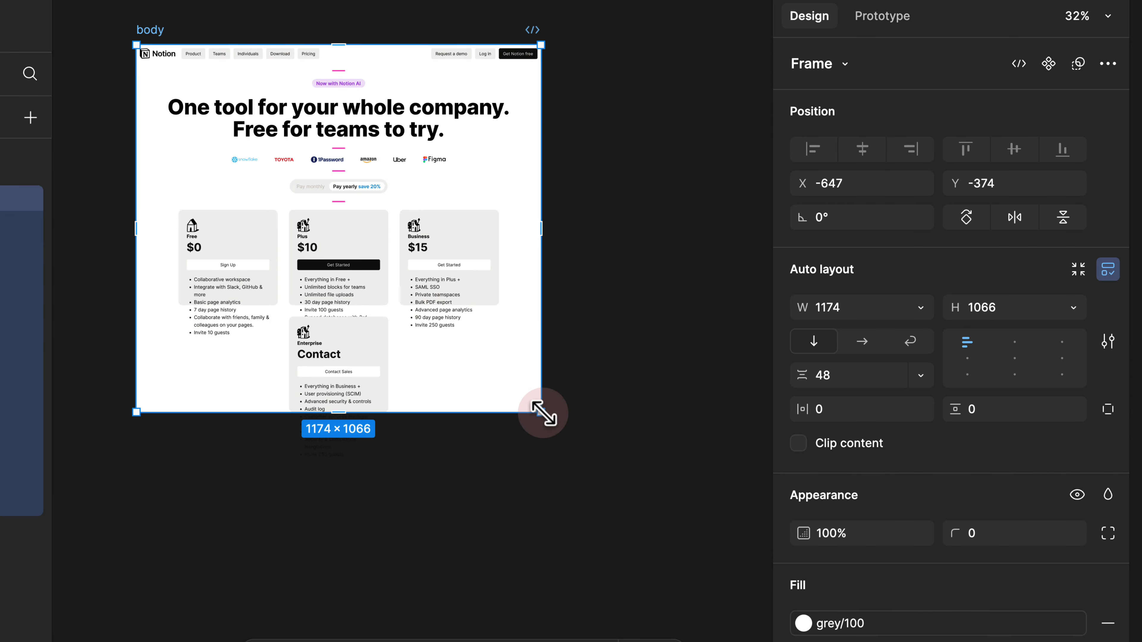
{"action": "left_click_drag", "start_coordinate": [543, 413], "coordinate": [548, 521]}
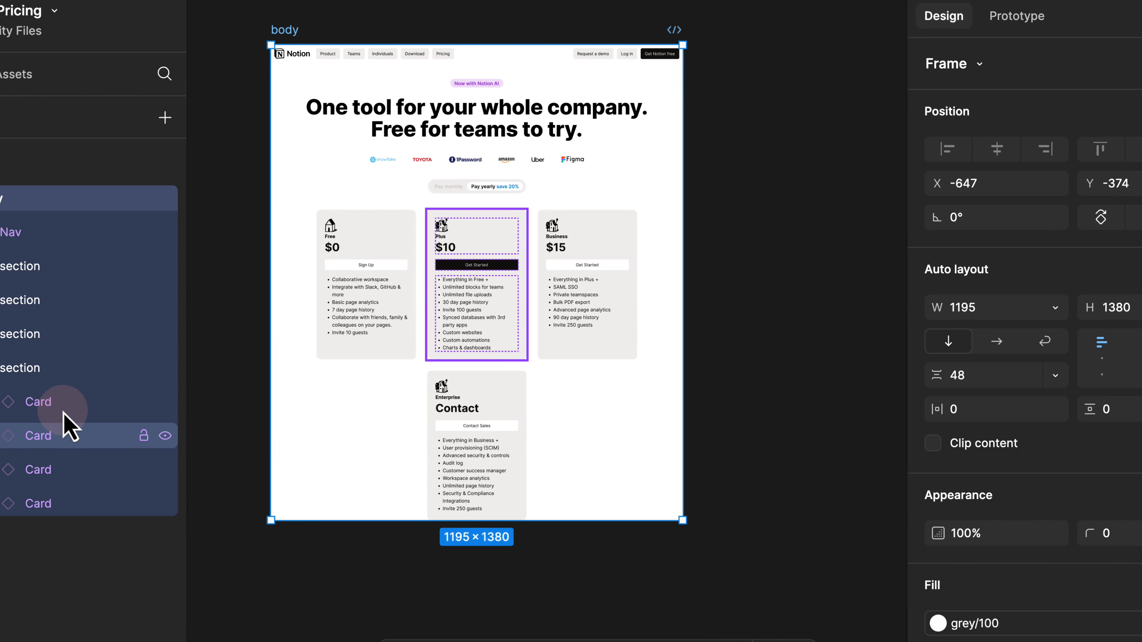
Select all four cards, add a minimum width of 290 and make their width fill the container.
{"action": "left_click", "coordinate": [64, 412]}
{"action": "left_click", "coordinate": [52, 503], "text": "shift"}
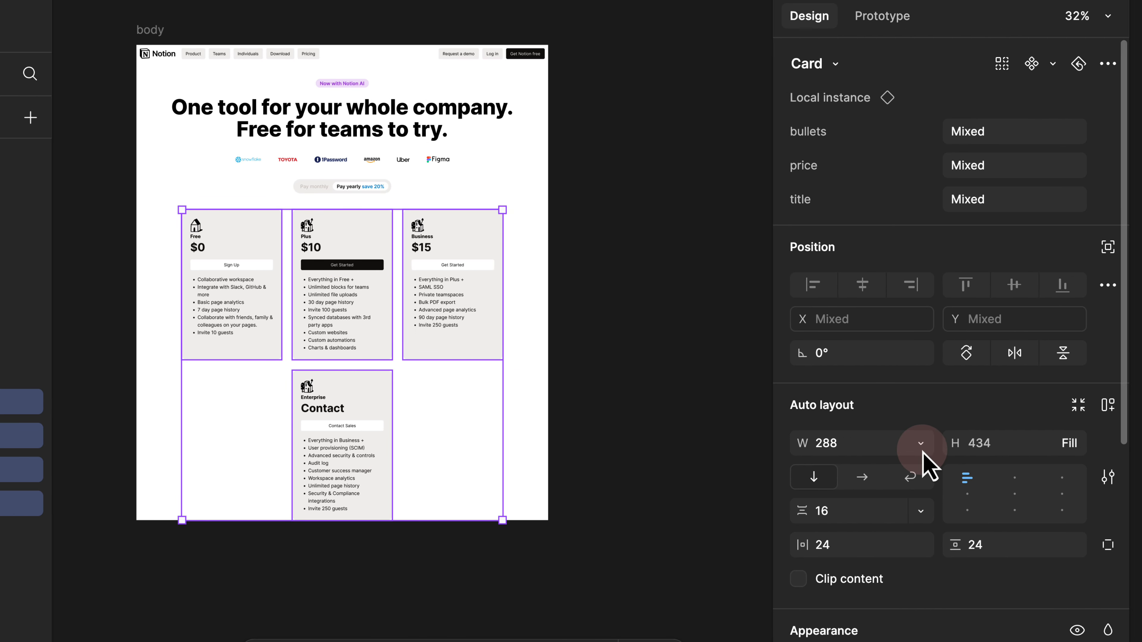
{"action": "left_click", "coordinate": [922, 444]}
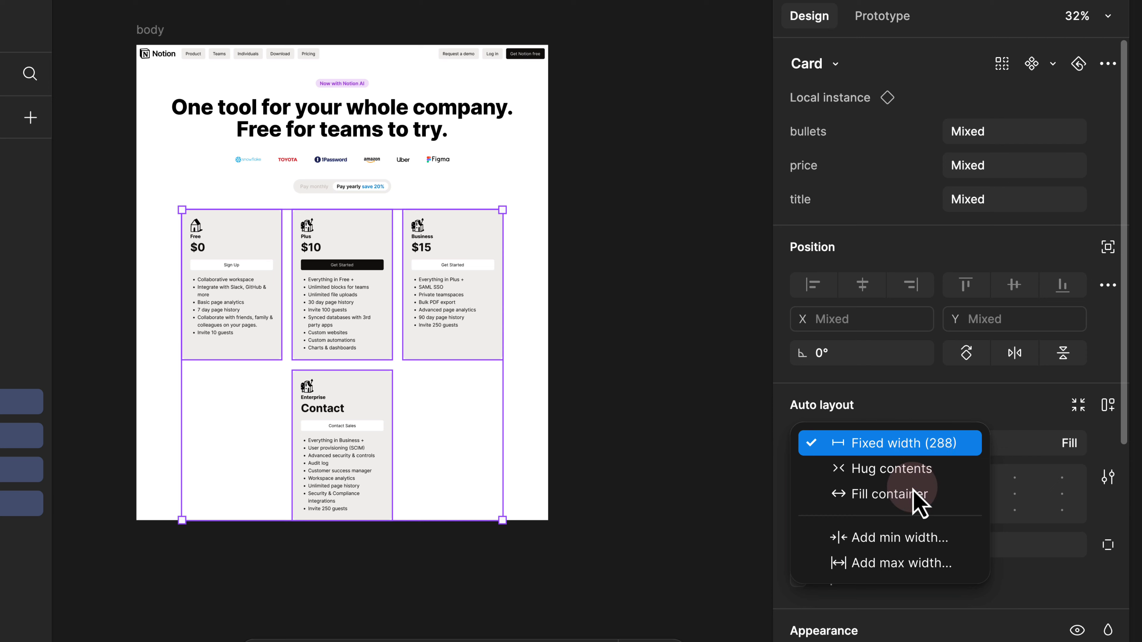
{"action": "left_click", "coordinate": [926, 540]}
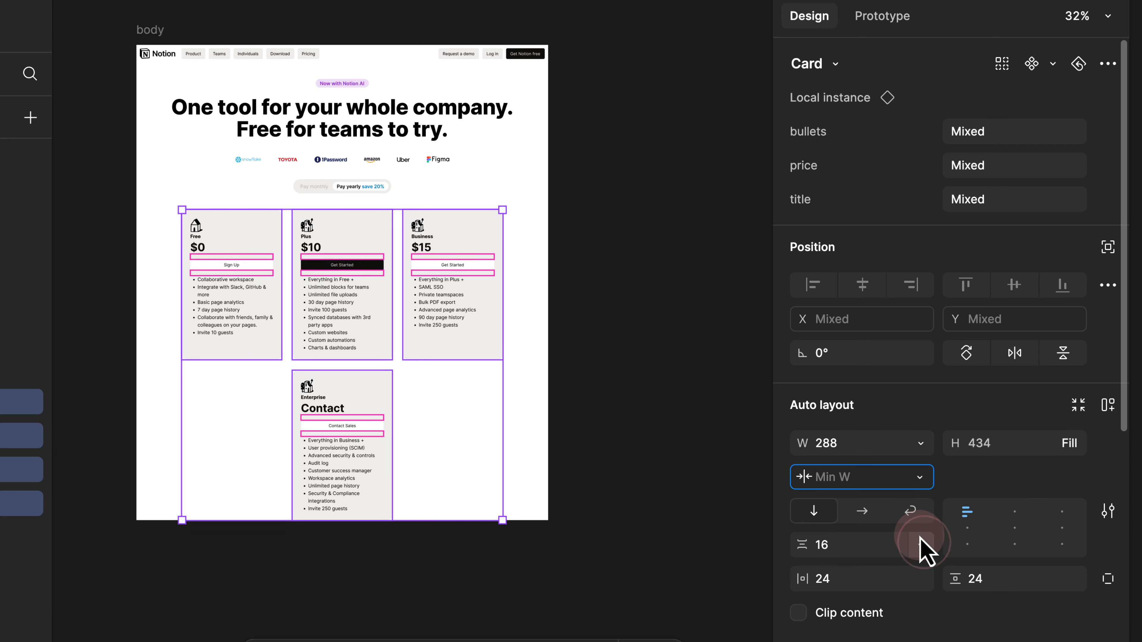
{"action": "key", "text": "Return"}
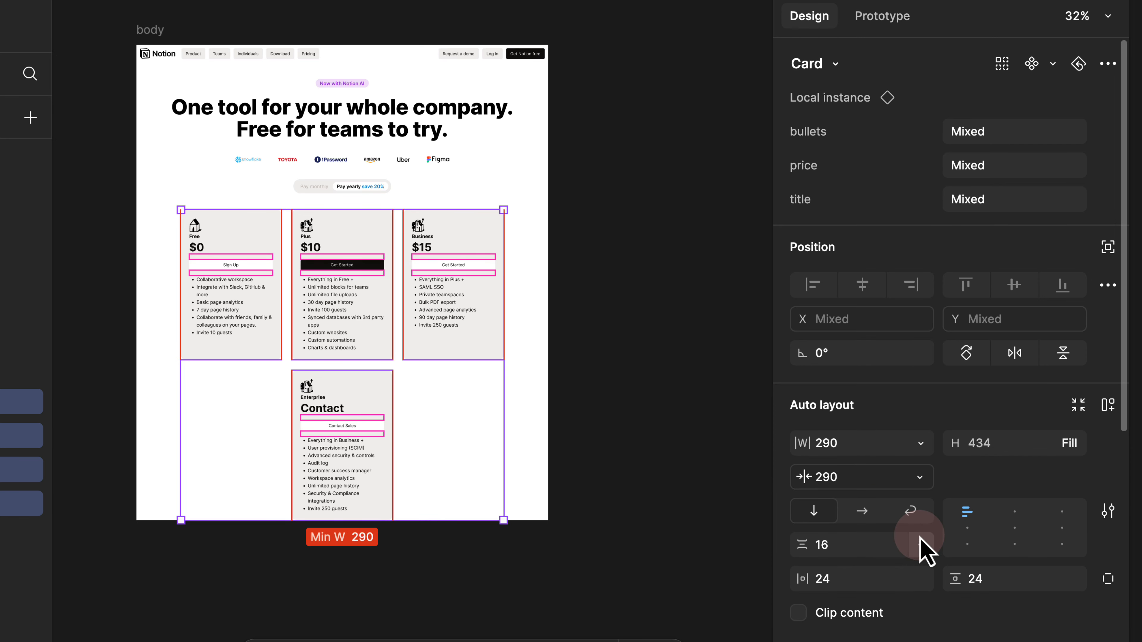
{"action": "left_click", "coordinate": [921, 444]}
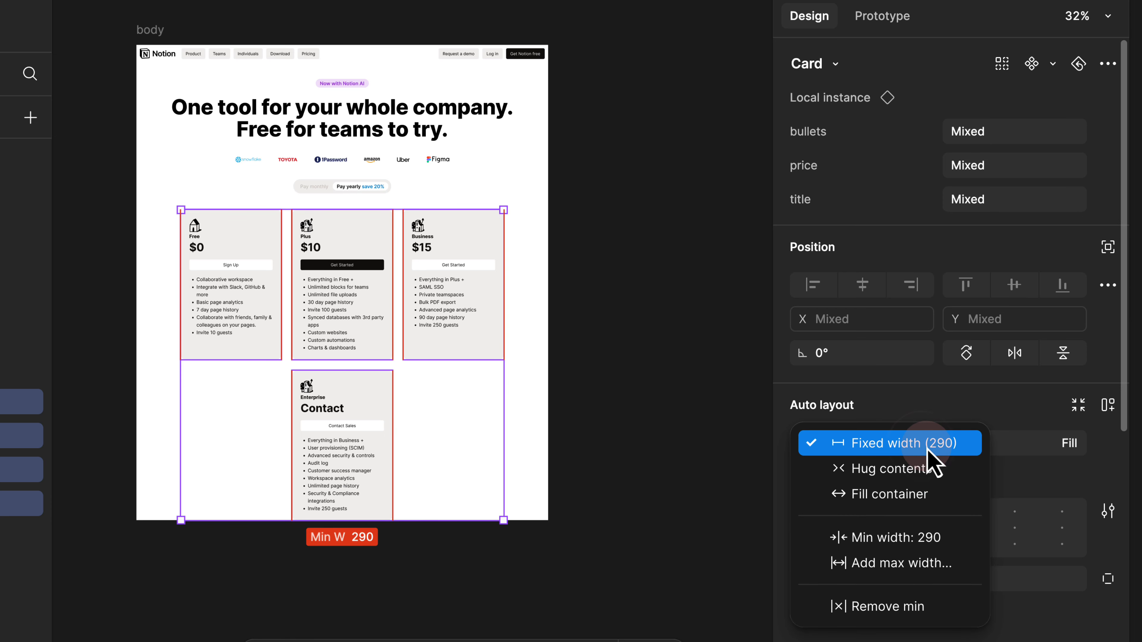
{"action": "left_click", "coordinate": [914, 493]}
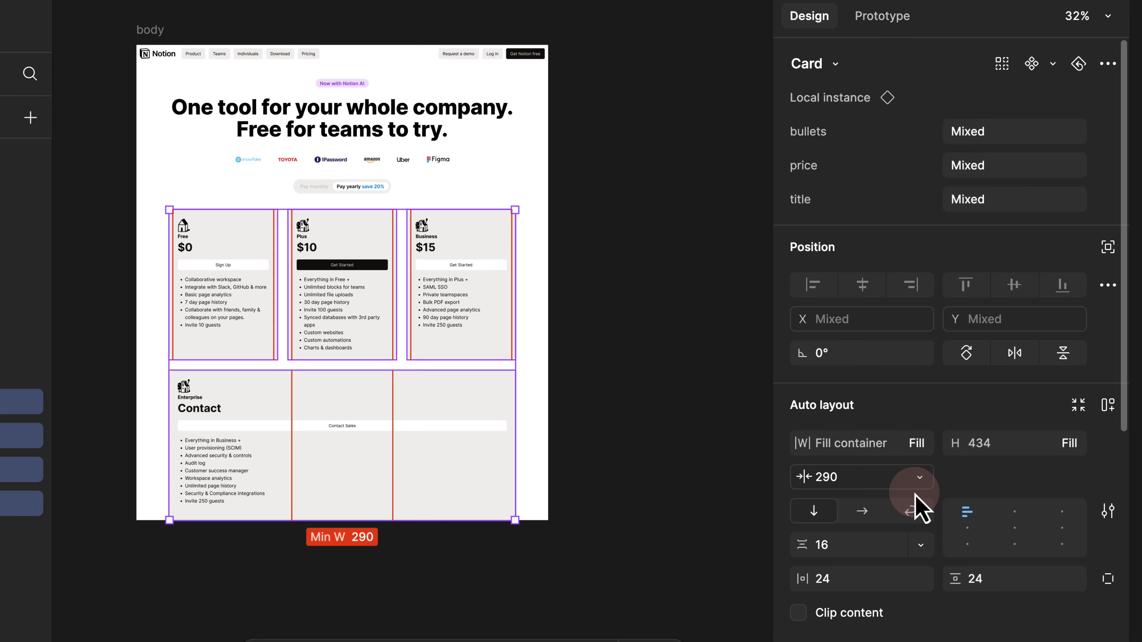
Test the flexible cards by resizing the body frame to widths of about 1672, 1354, 970 and 619.
{"action": "left_click", "coordinate": [604, 276]}
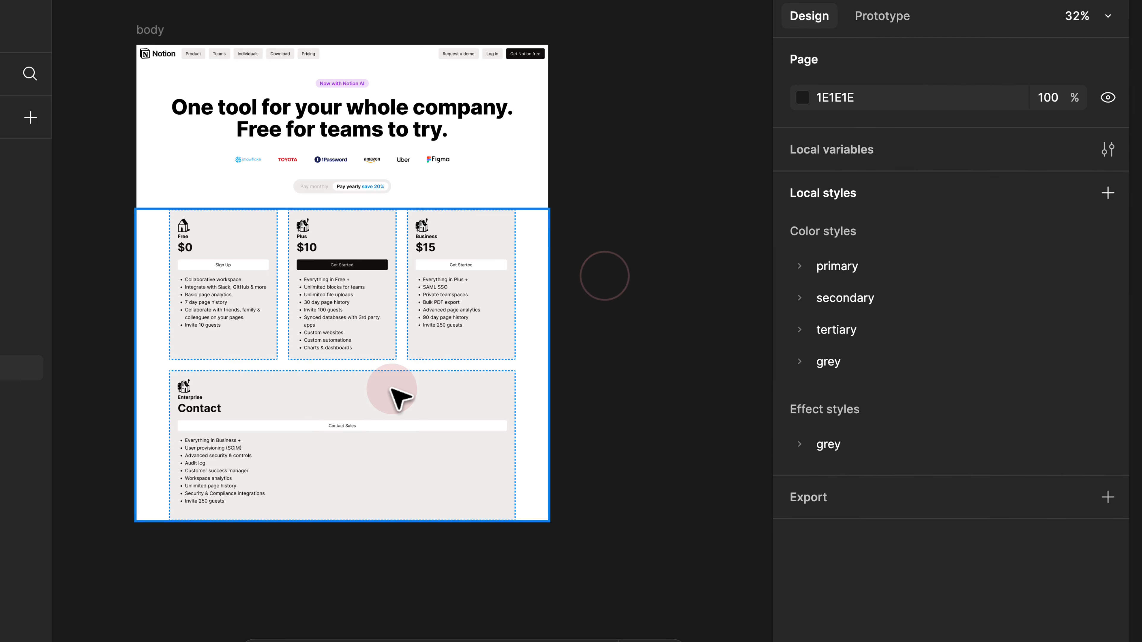
{"action": "left_click", "coordinate": [140, 33]}
{"action": "left_click_drag", "start_coordinate": [541, 136], "coordinate": [714, 140]}
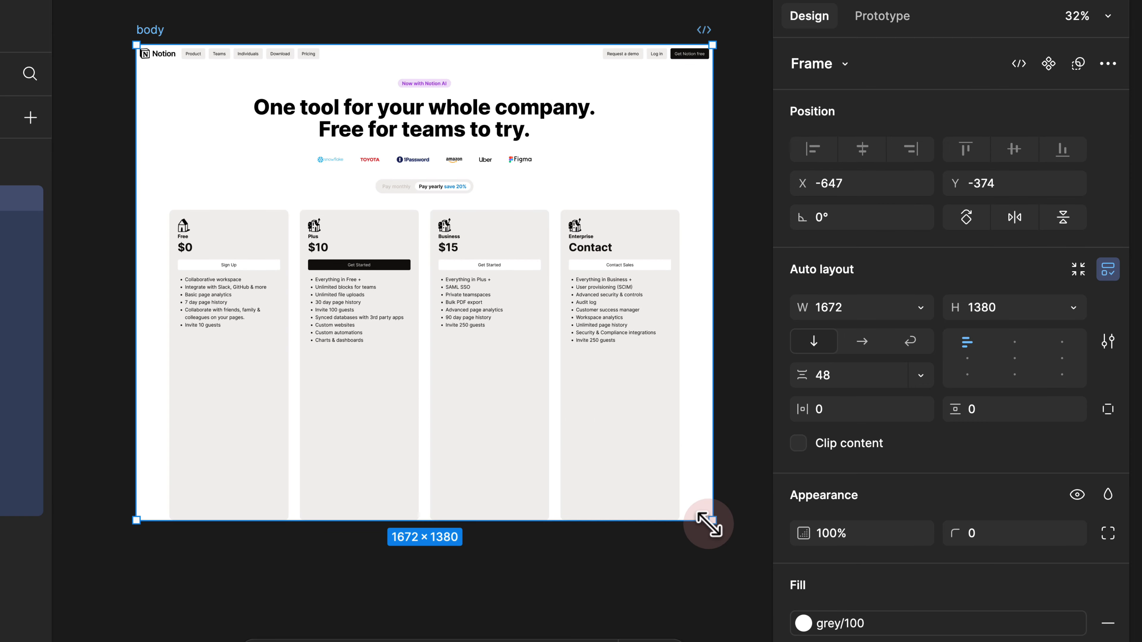
{"action": "left_click_drag", "start_coordinate": [711, 522], "coordinate": [600, 507]}
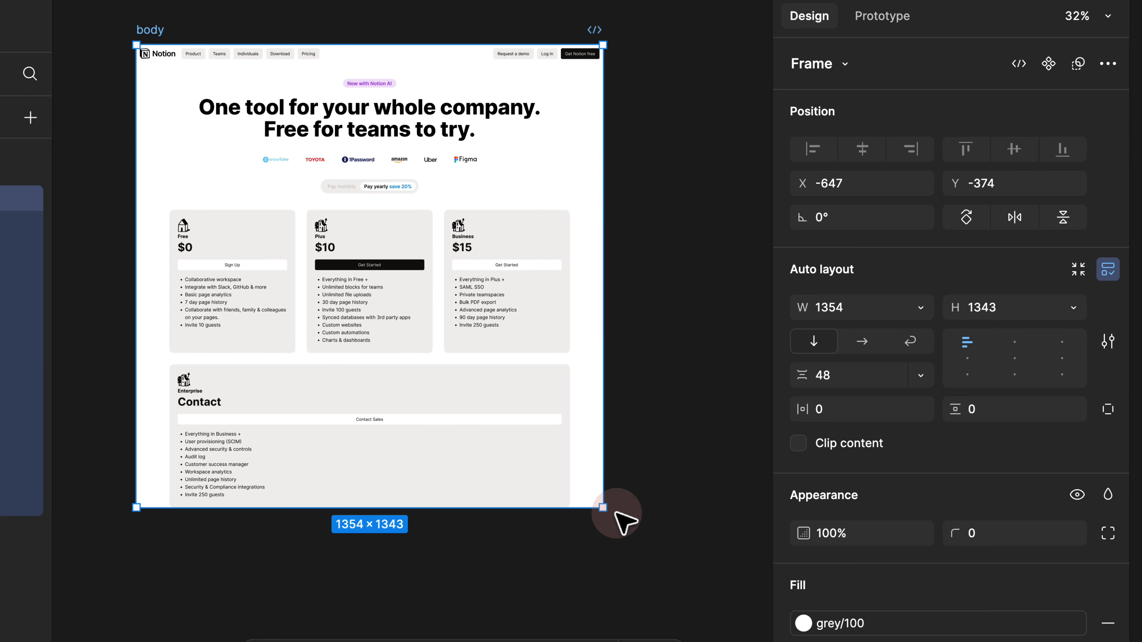
{"action": "left_click_drag", "start_coordinate": [603, 508], "coordinate": [470, 512]}
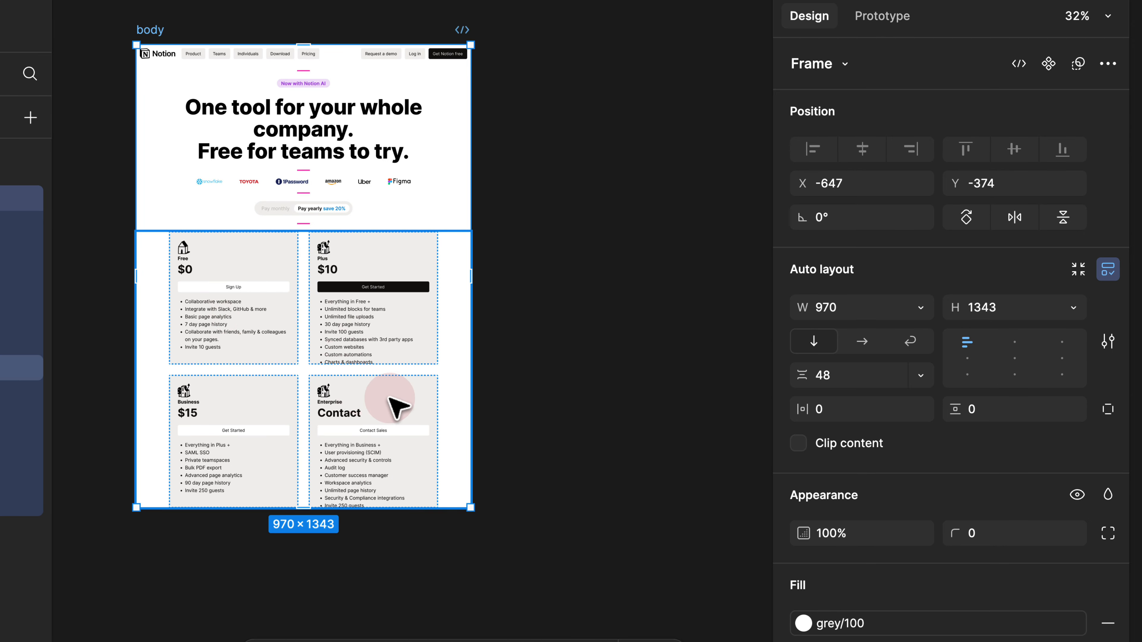
{"action": "left_click_drag", "start_coordinate": [470, 508], "coordinate": [354, 605]}
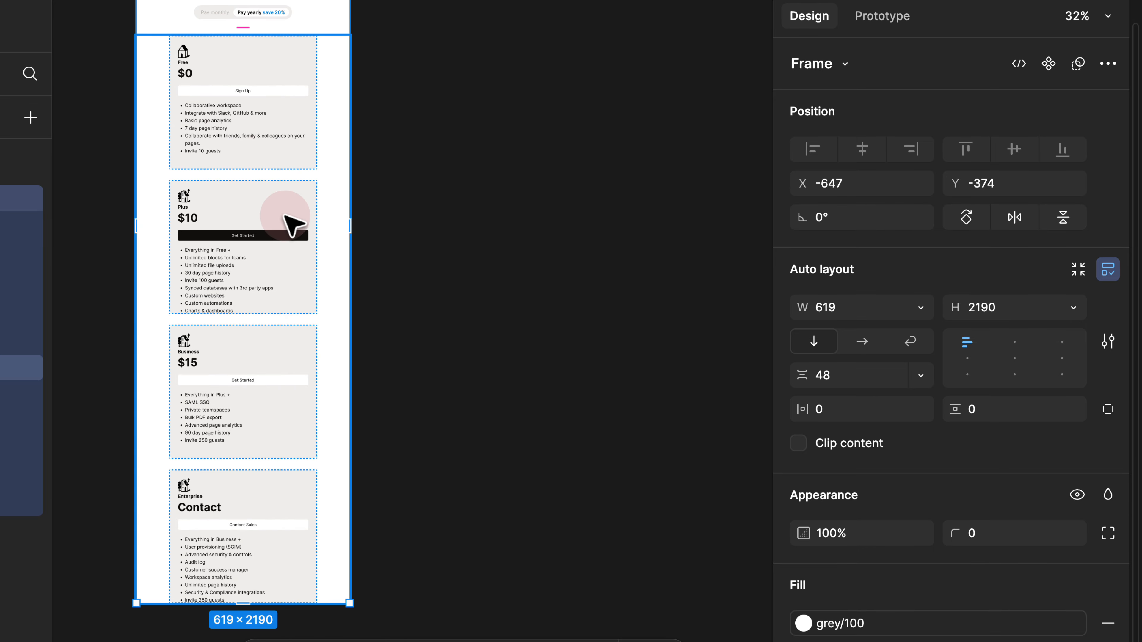
Enlarge the body frame to about 1638 × 963 and bring the whole page into view.
{"action": "left_click_drag", "start_coordinate": [351, 605], "coordinate": [771, 216]}
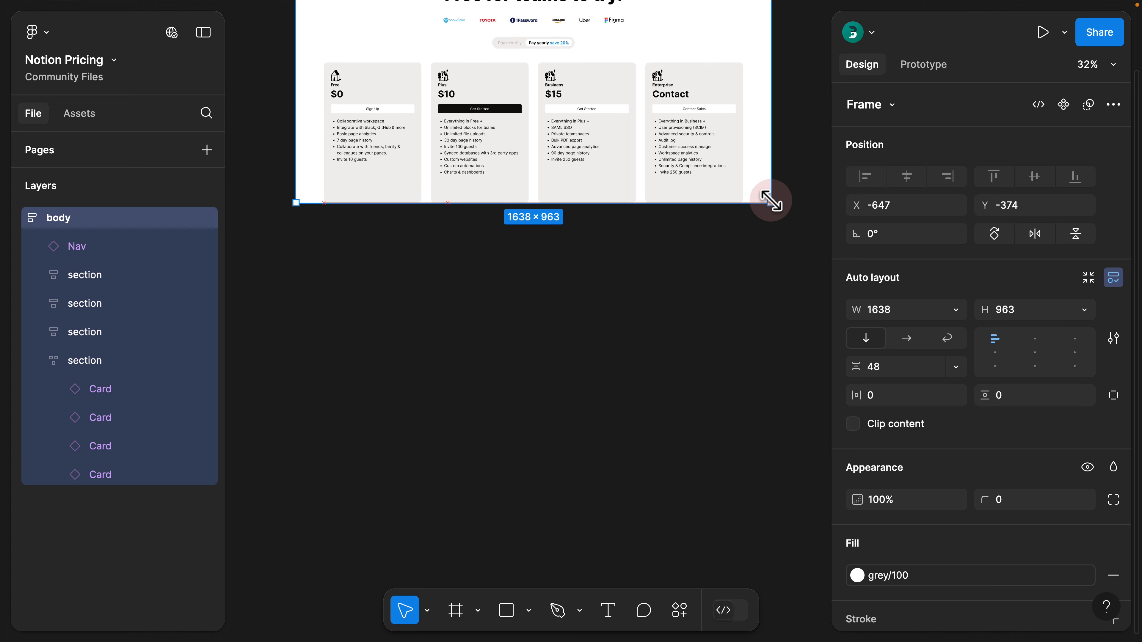
{"action": "left_click", "coordinate": [546, 248]}
{"action": "scroll", "coordinate": [539, 315], "scroll_direction": "up", "scroll_amount": 5}
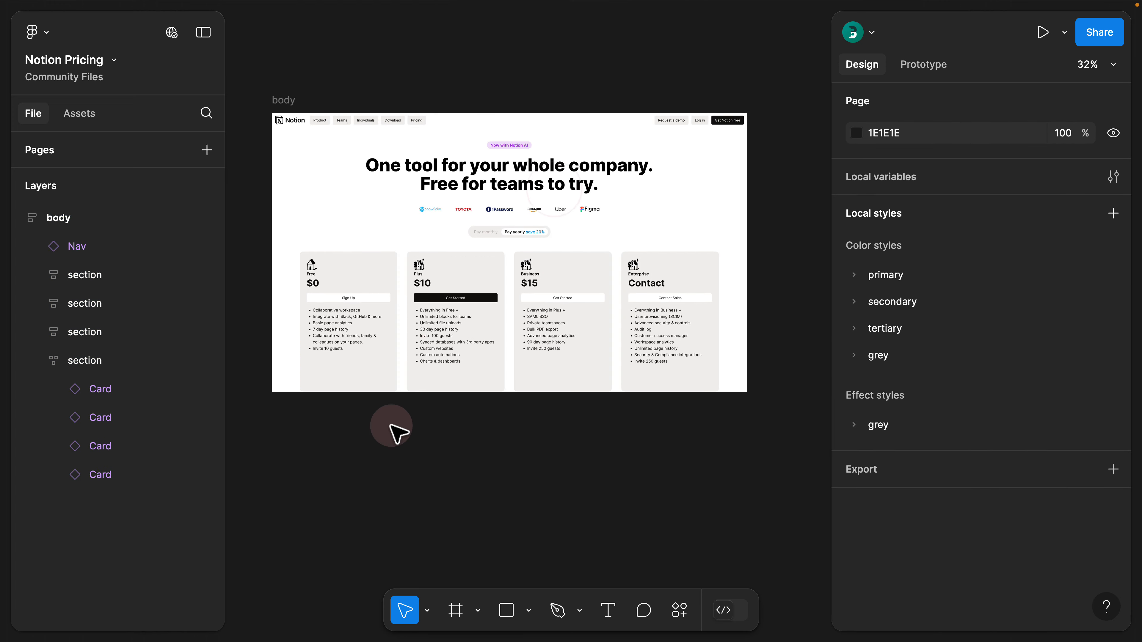
{"action": "scroll", "coordinate": [376, 390], "scroll_direction": "up", "scroll_amount": 2}
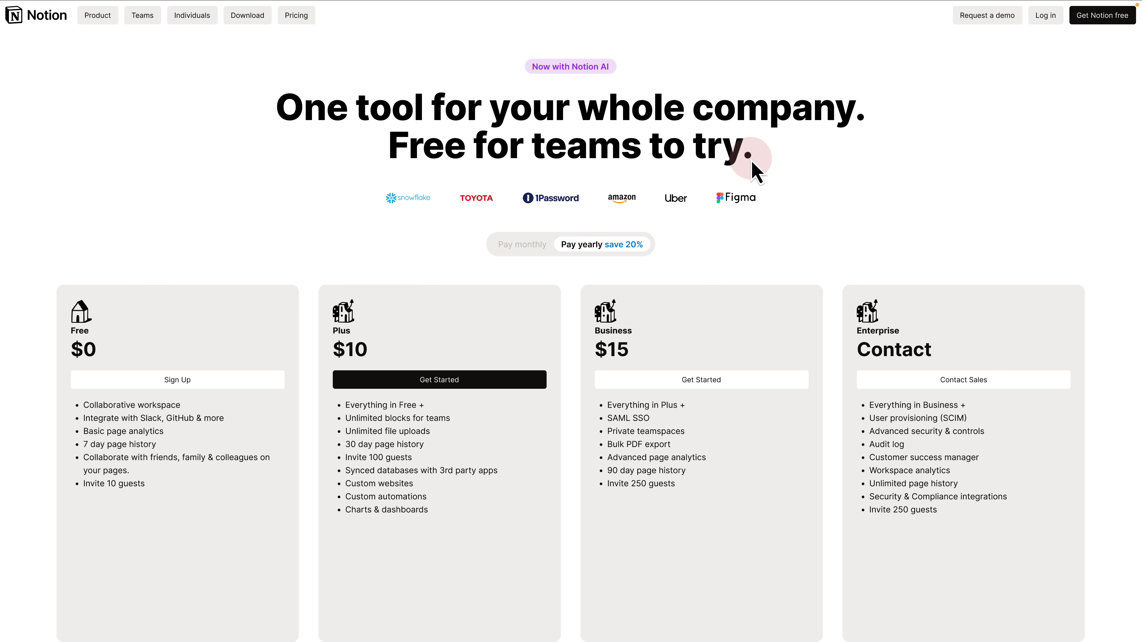